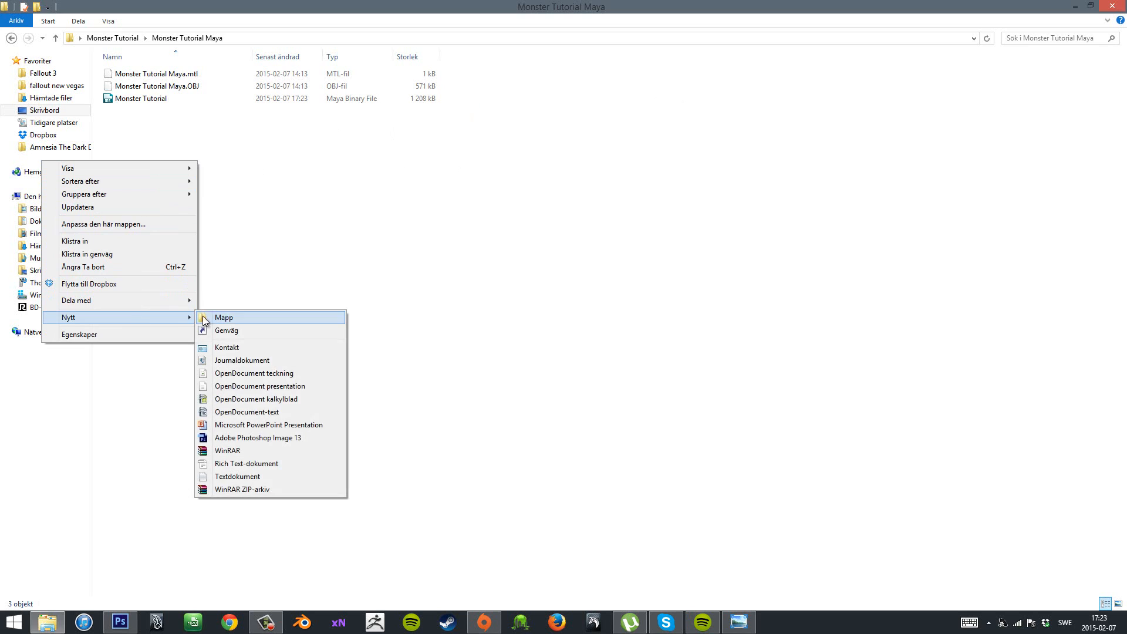
Create a new folder named "Monster Tutorial Animations" inside the Monster Tutorial Maya folder.
left_click(224, 317)
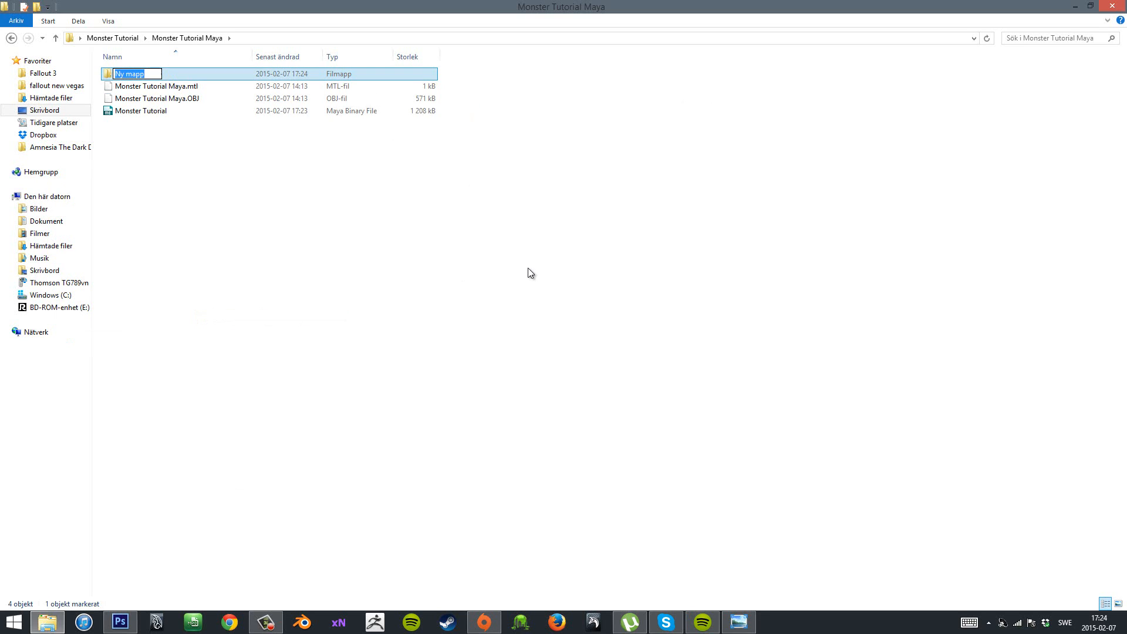
type("An")
key("BackSpace")
key("BackSpace")
type("Monster Tutorial Animations")
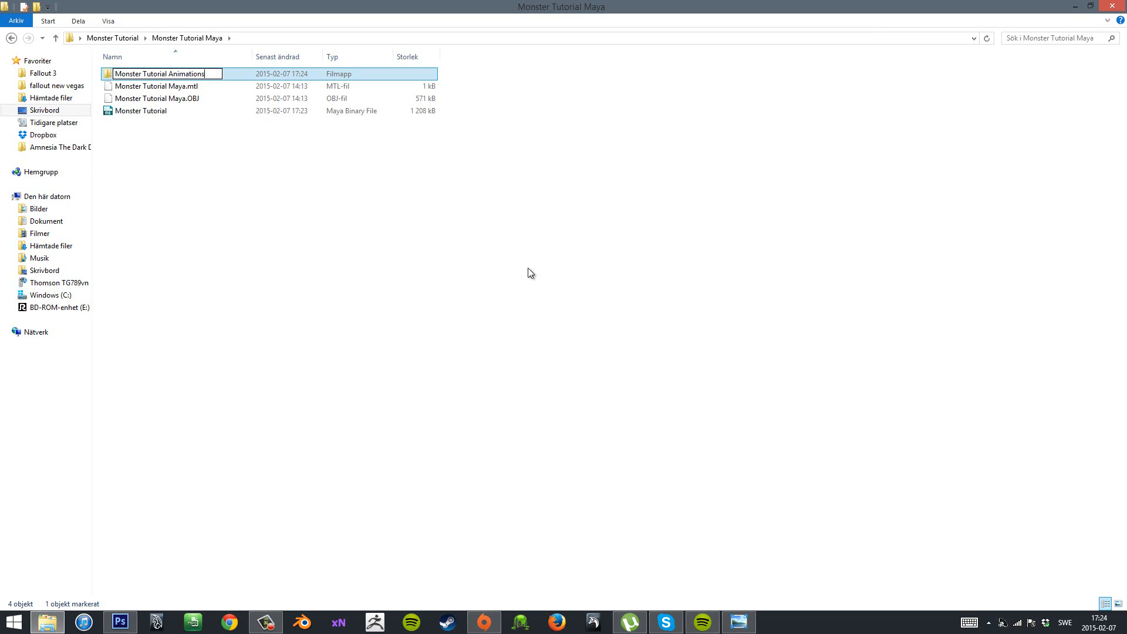
key("Return")
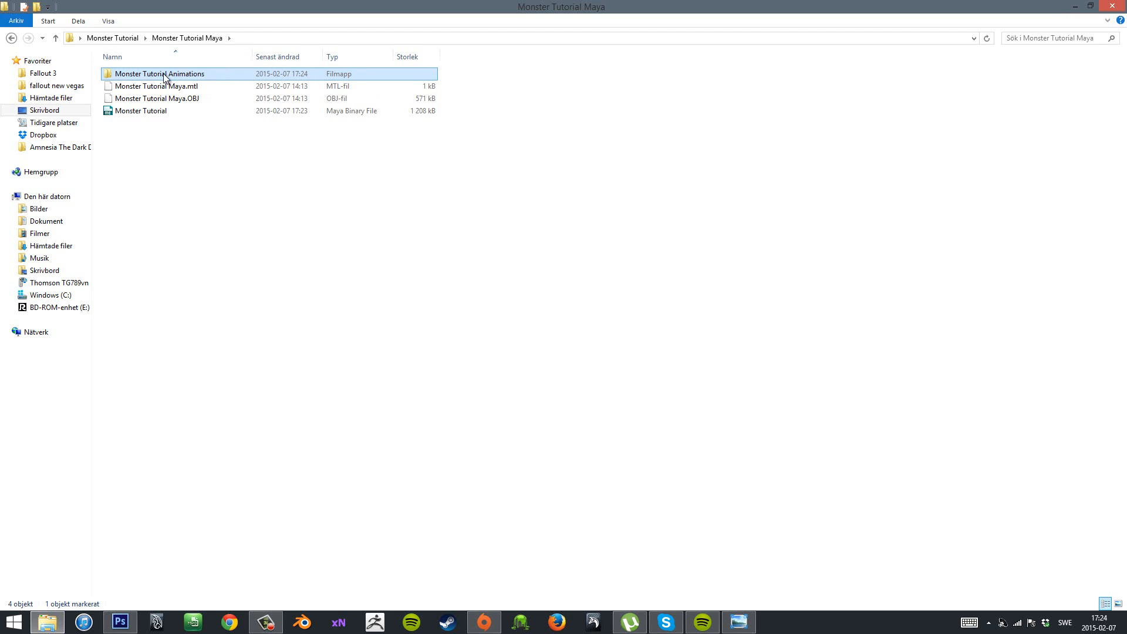
Copy the Monster Tutorial Maya Binary file into the Monster Tutorial Animations folder.
left_click(146, 110)
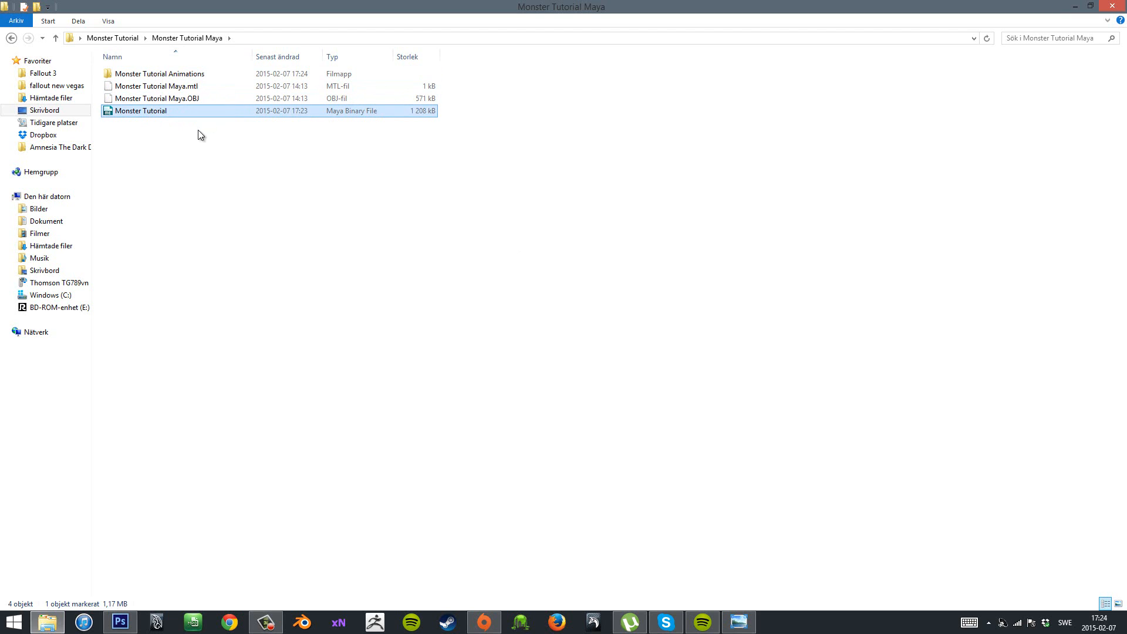
double_click(160, 110)
right_click(160, 111)
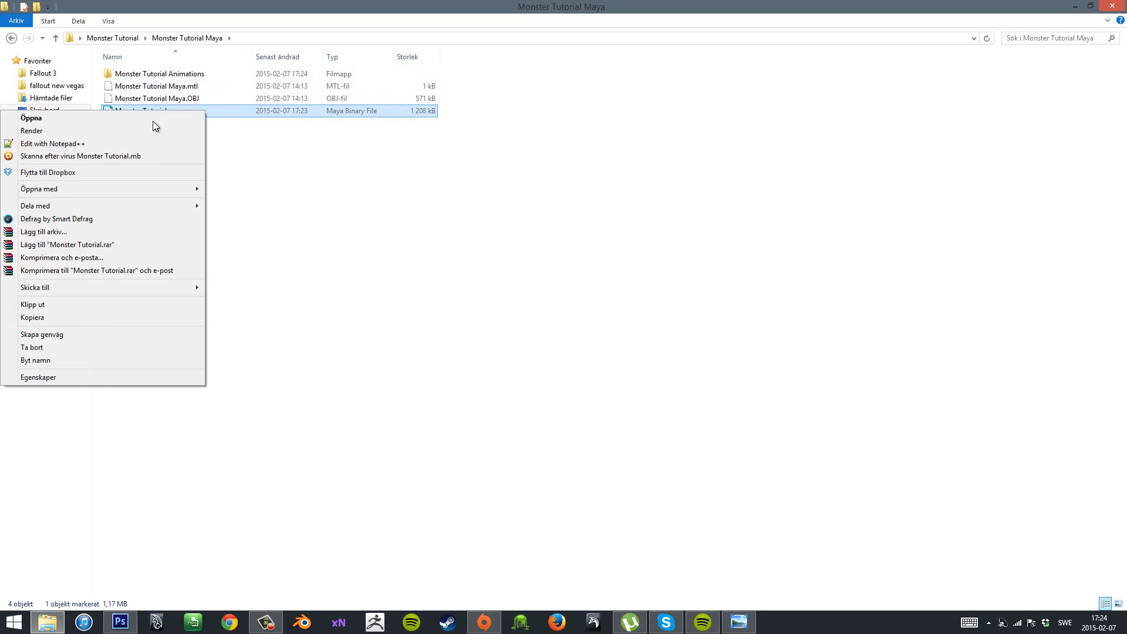
left_click(59, 315)
double_click(164, 73)
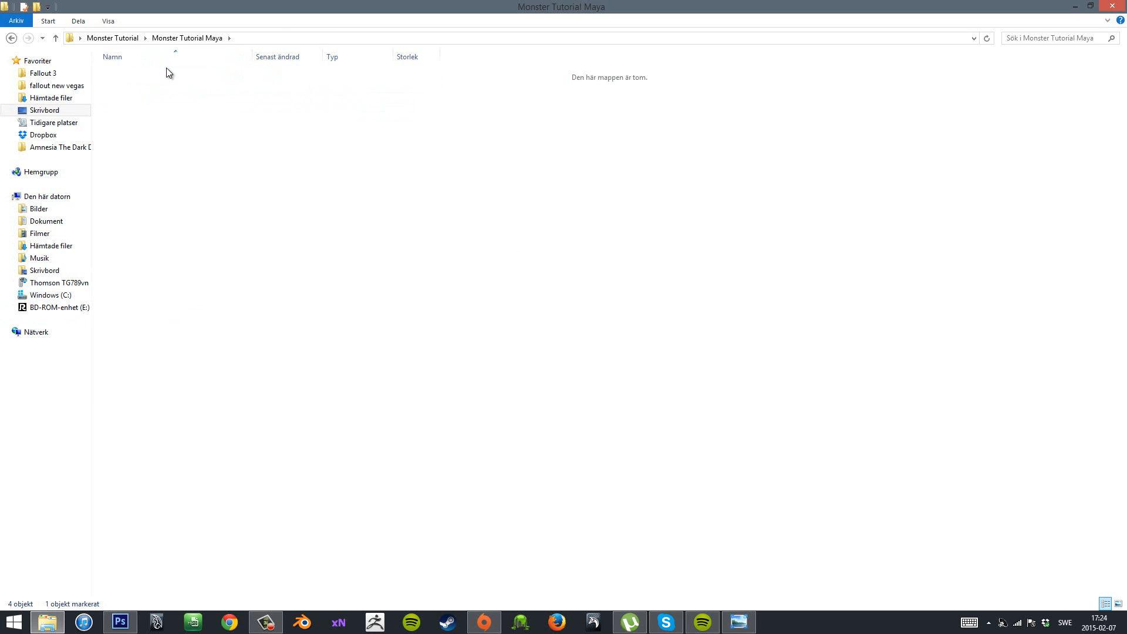
right_click(200, 131)
left_click(104, 211)
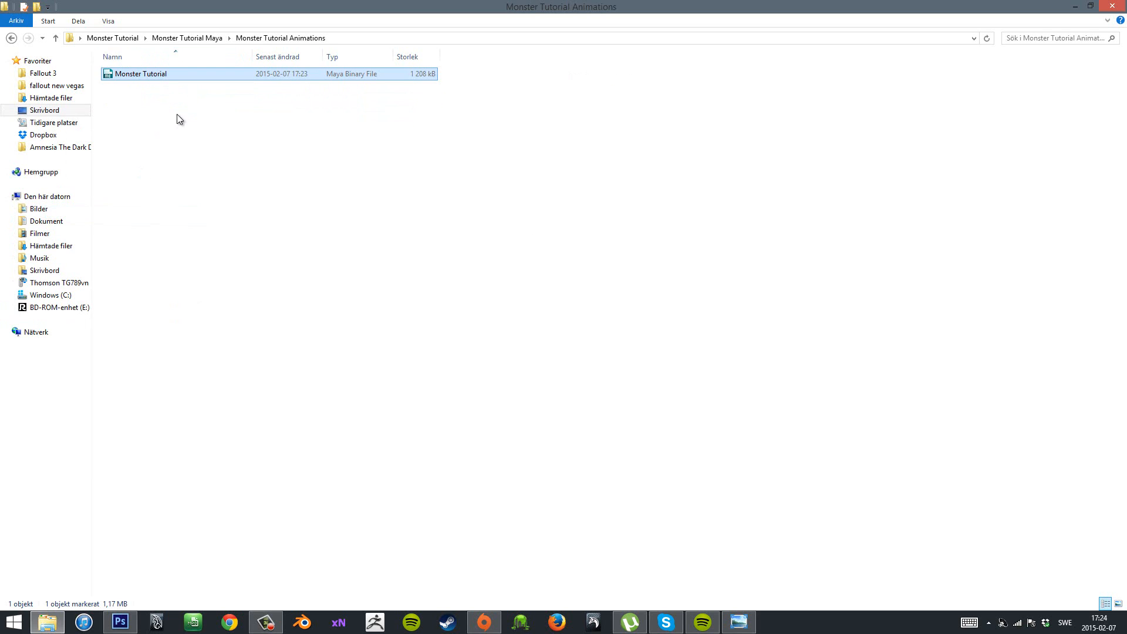
Rename the copied Maya file as "Monster Tutorial Idle".
left_click(156, 75)
left_click(180, 75)
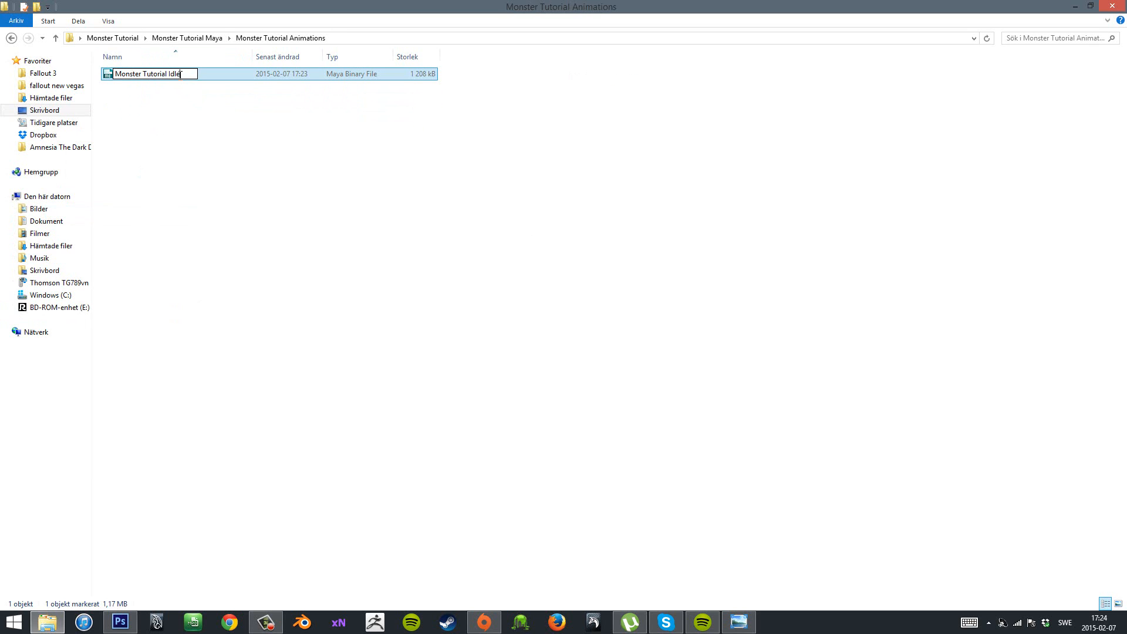
key("Return")
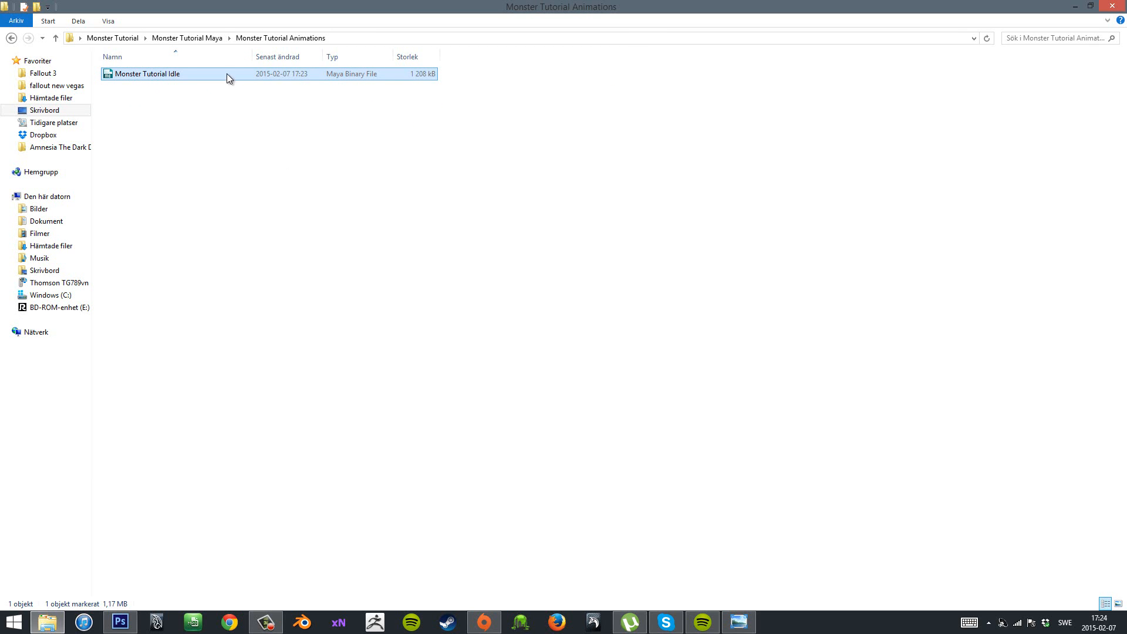
Open the Monster Tutorial Idle file in Maya.
left_click(1091, 6)
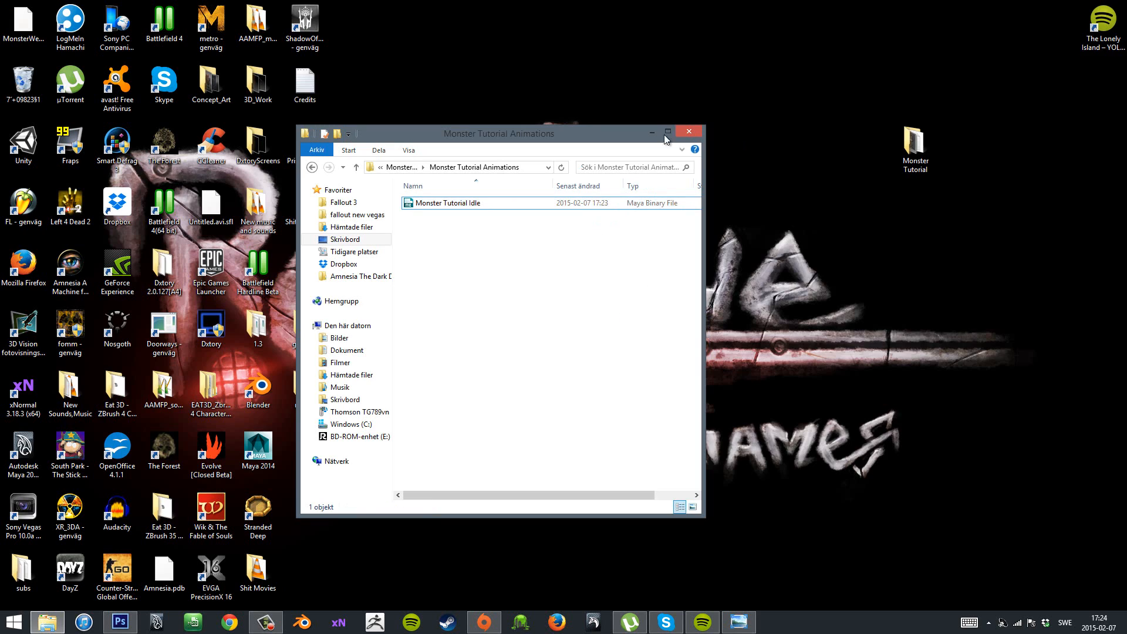
double_click(491, 115)
double_click(128, 75)
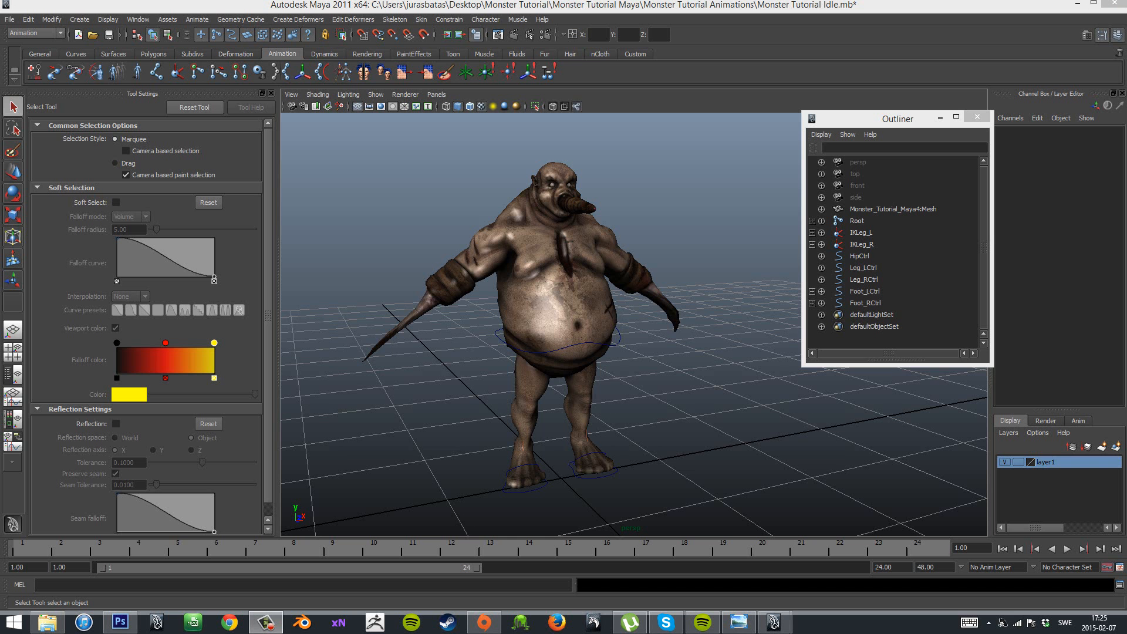
Switch the perspective view to High Quality rendering and look over the monster from several sides.
left_click_drag(785, 371, 715, 359, "alt")
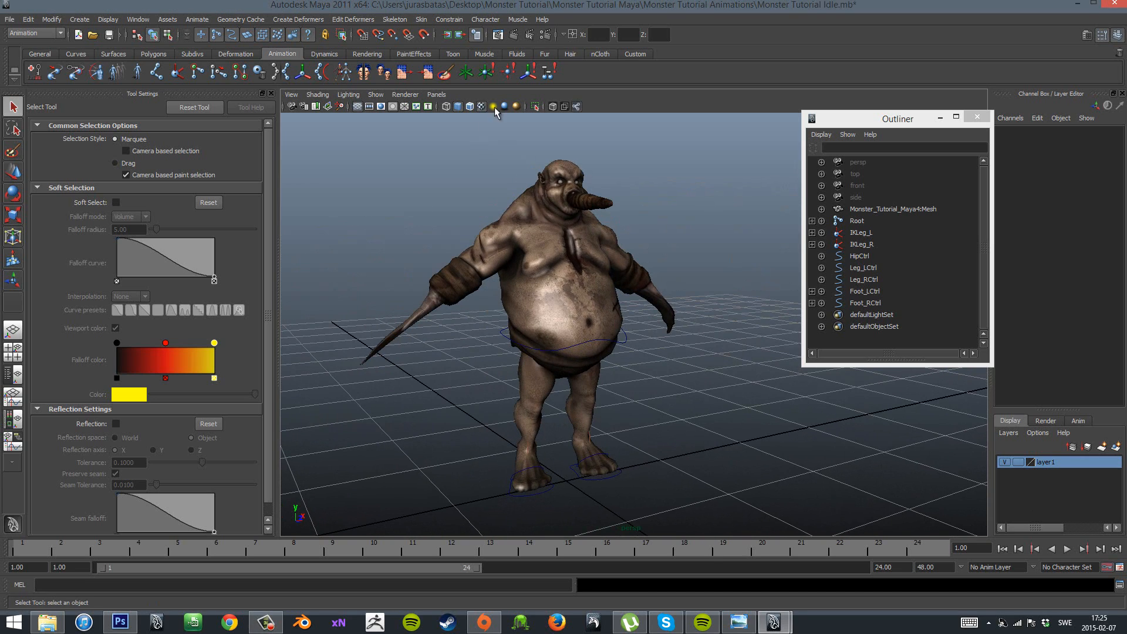
left_click_drag(730, 316, 644, 326, "alt")
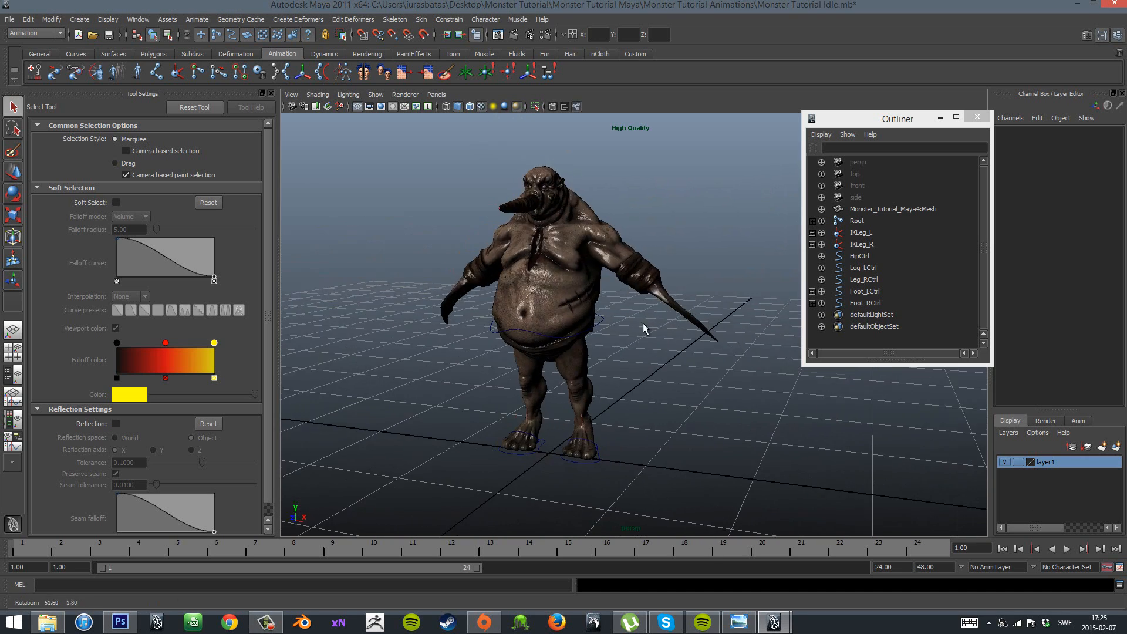
right_click_drag(644, 326, 644, 373, "alt")
mouse_move(644, 374)
left_mouse_down("alt")
mouse_move(707, 378)
mouse_move(654, 378)
left_mouse_up("alt")
scroll(699, 383, "down", 3)
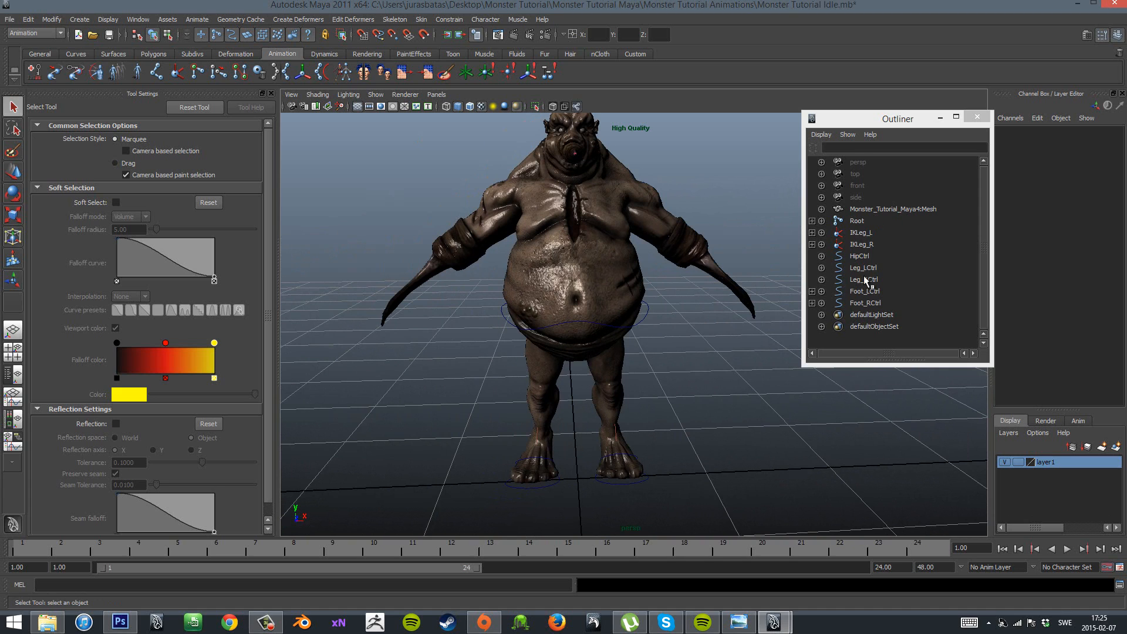
left_click(864, 272)
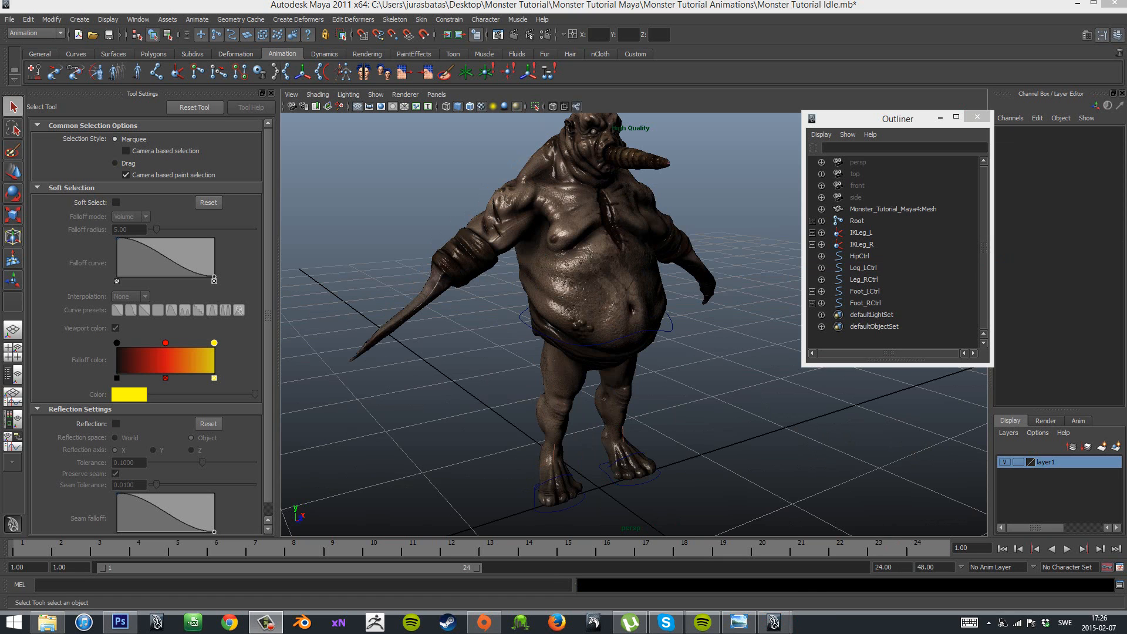
left_click_drag(798, 396, 667, 395, "alt")
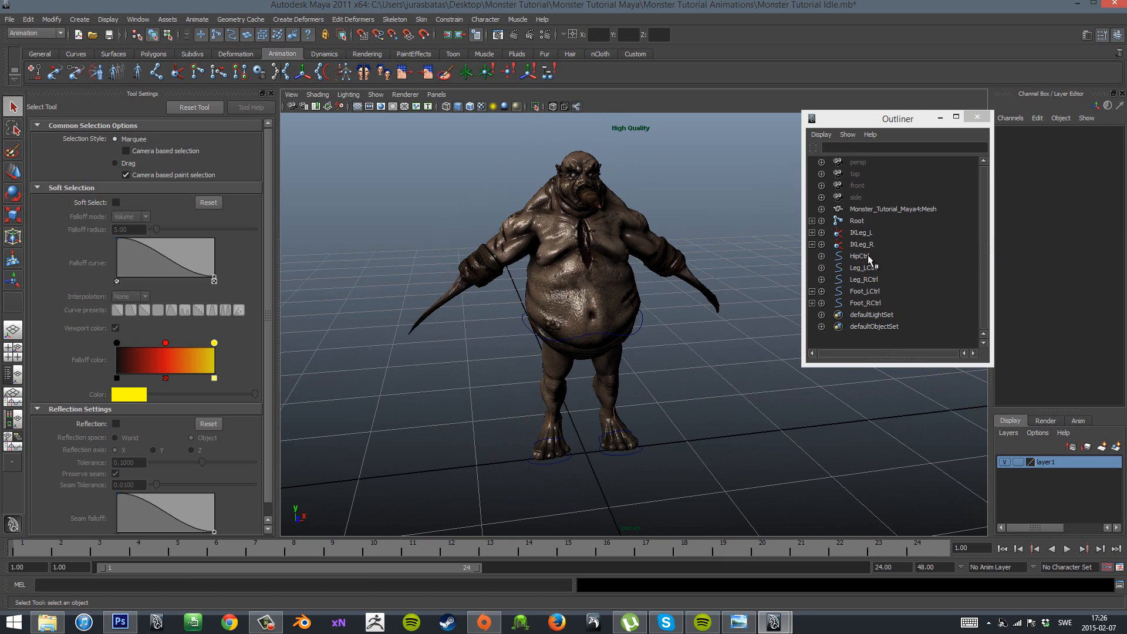
Expand the Root joint hierarchy in the Outliner through Spine1, Spine2 and both collar joints to reveal the shoulder joints.
left_click(812, 220, "shift")
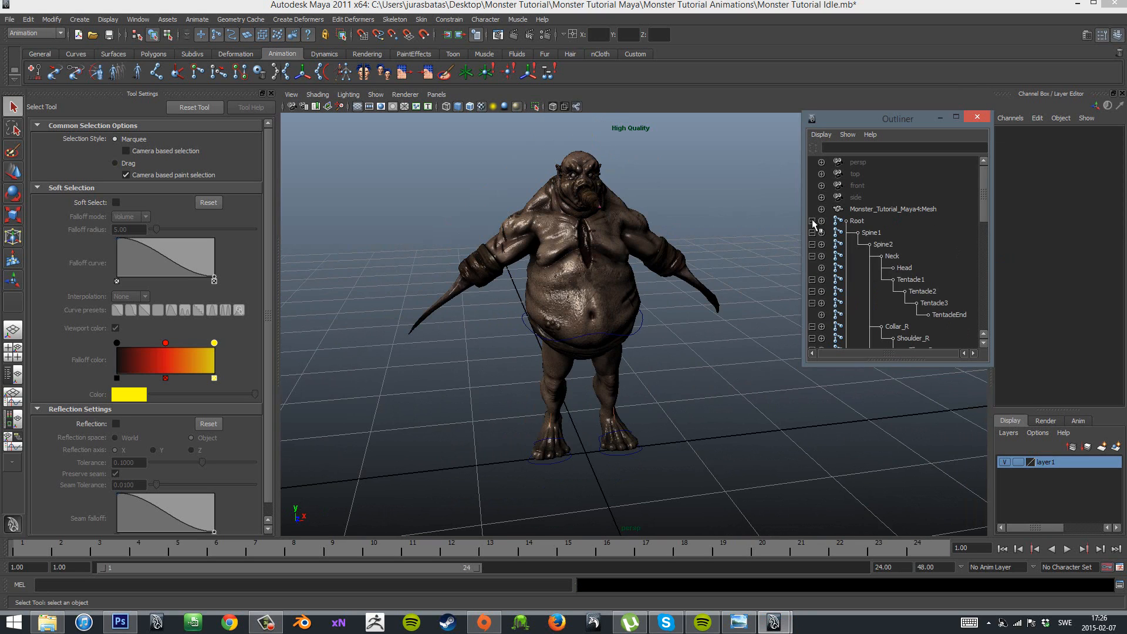
left_click(812, 220, "shift")
left_click(812, 221)
left_click(812, 232)
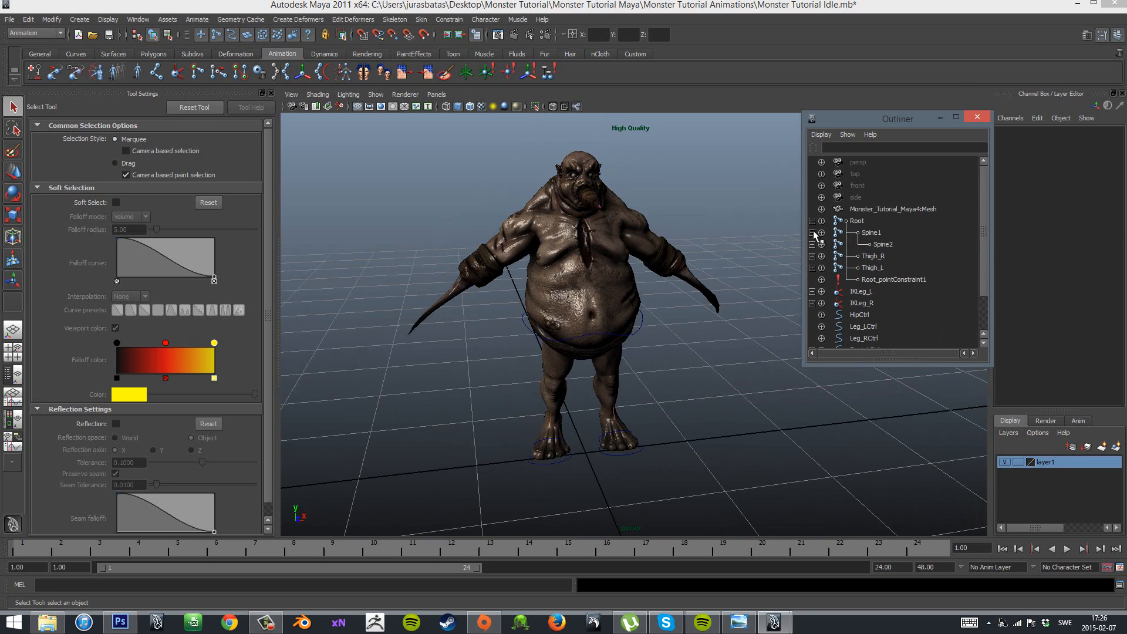
left_click(812, 244)
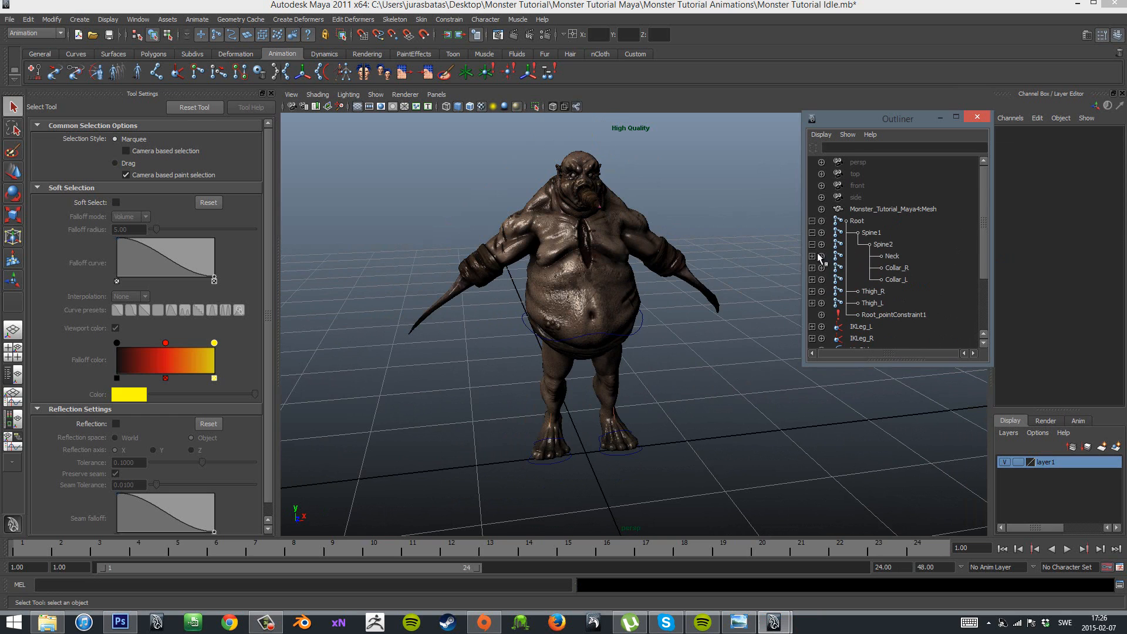
left_click(812, 267)
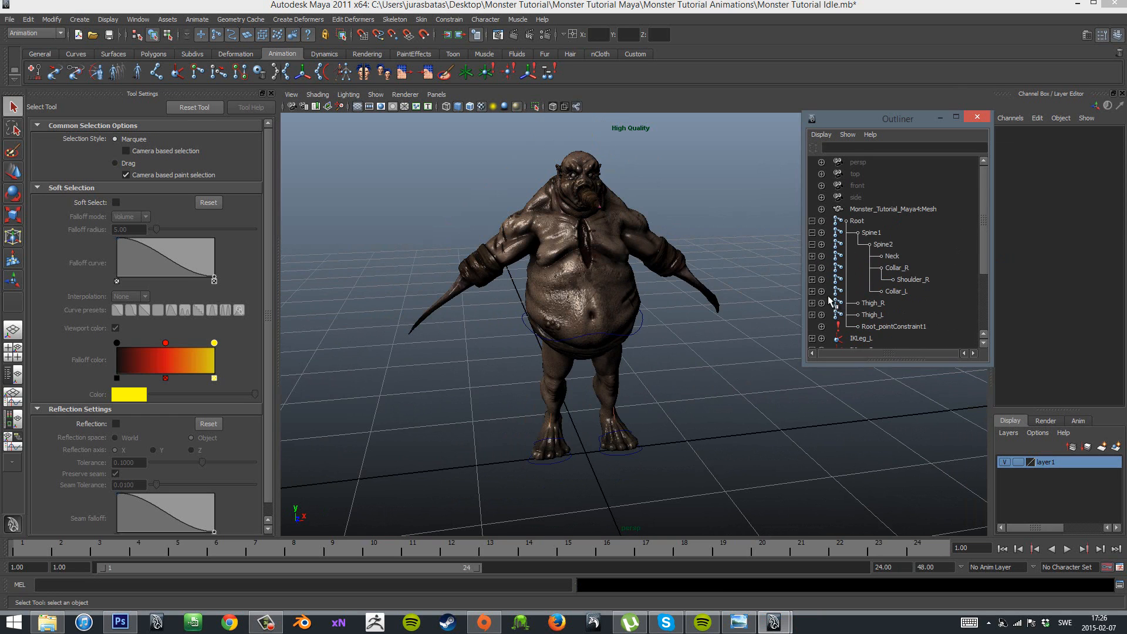
left_click(812, 291)
Display the skeleton joints through the monster's mesh with X-Ray Joints and select the Collar_L joint.
left_click_drag(663, 335, 569, 303, "alt")
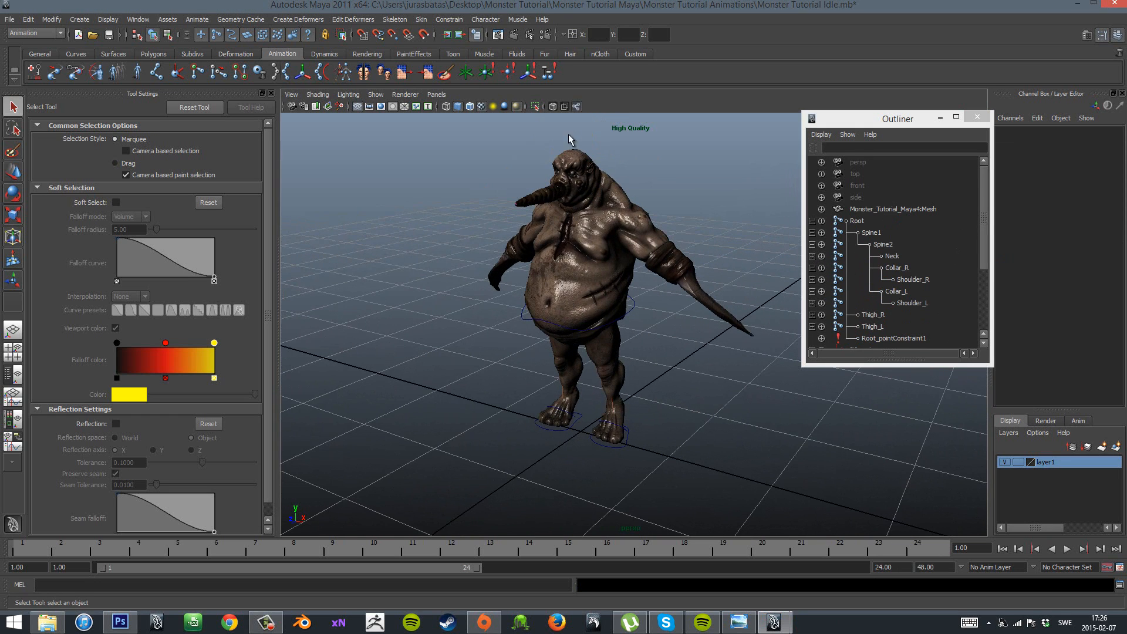
left_click(576, 107)
scroll(675, 341, "up", 6)
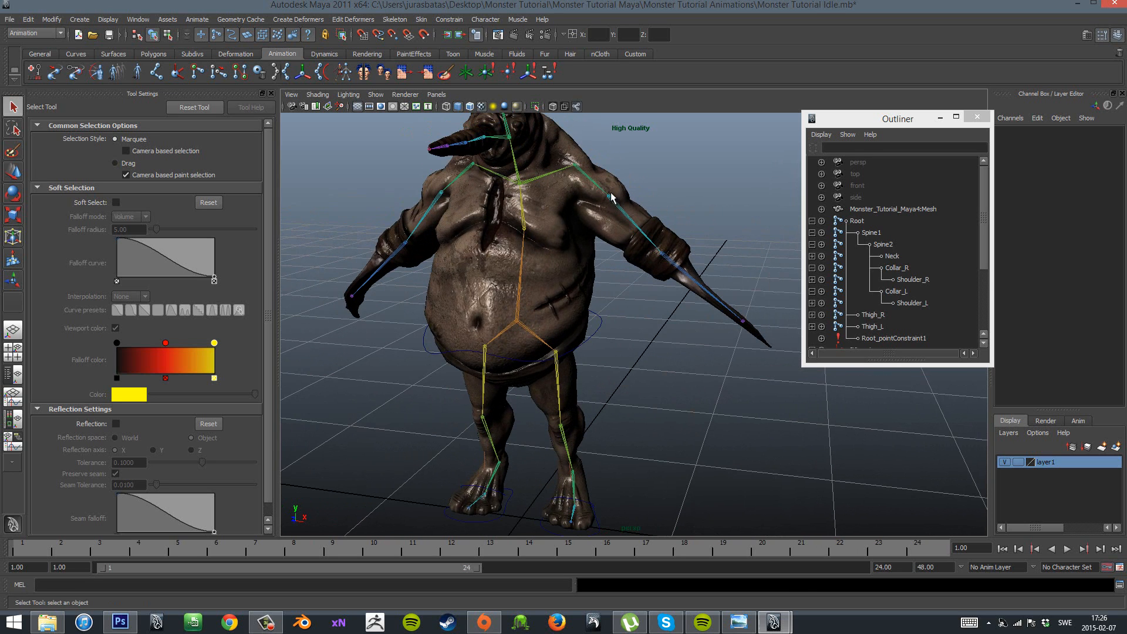
left_click(589, 182)
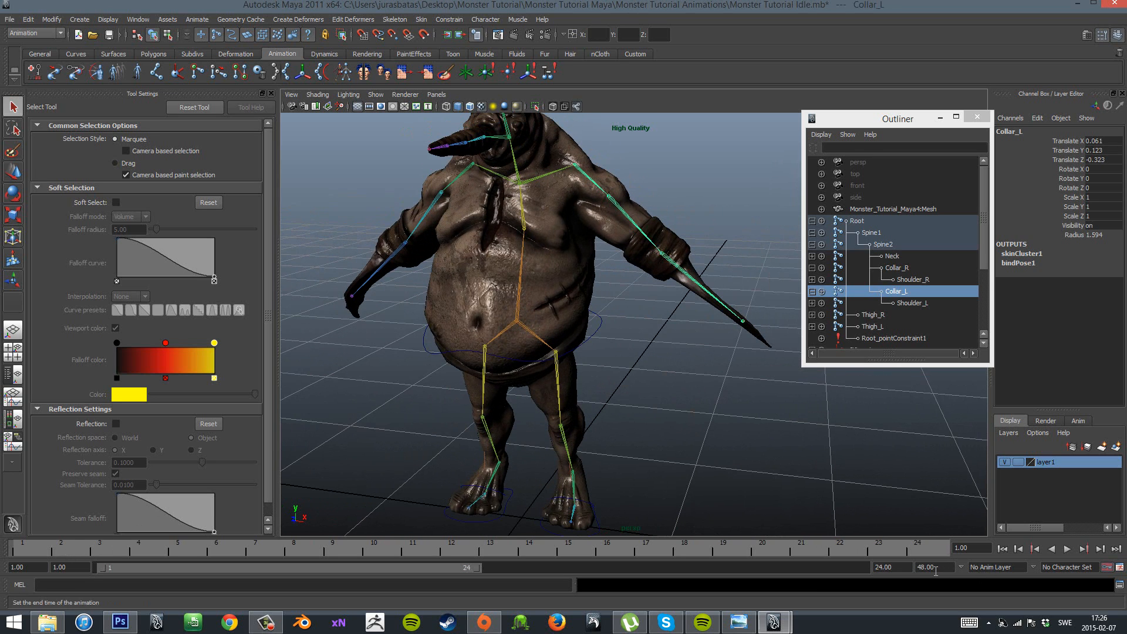
Set the end time of the playback range to 72.
left_click(908, 566)
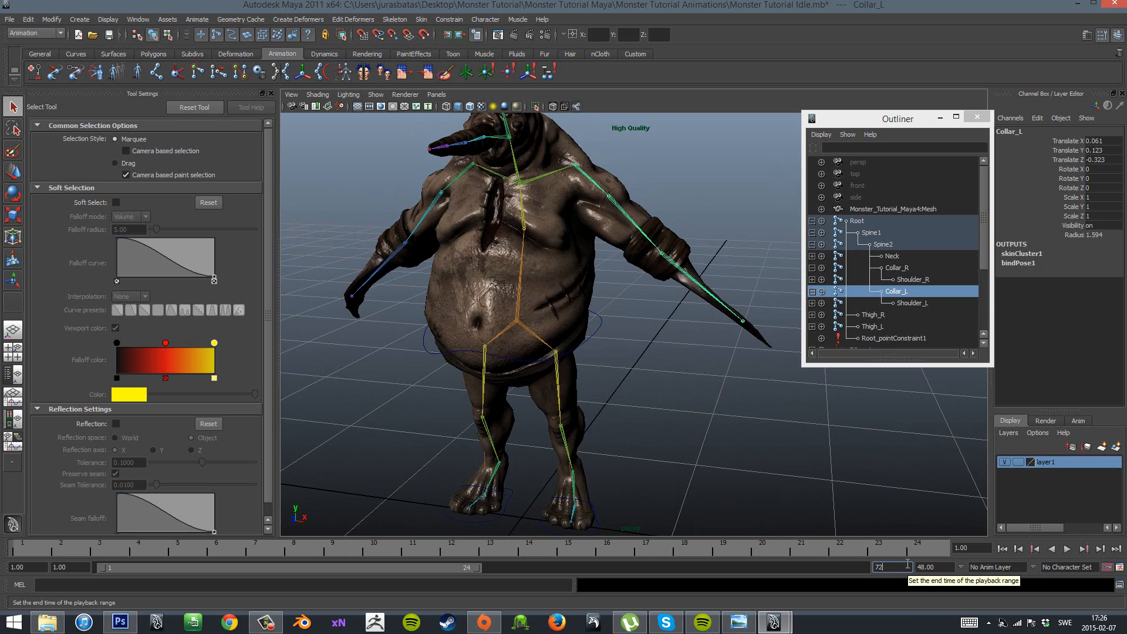
key("Return")
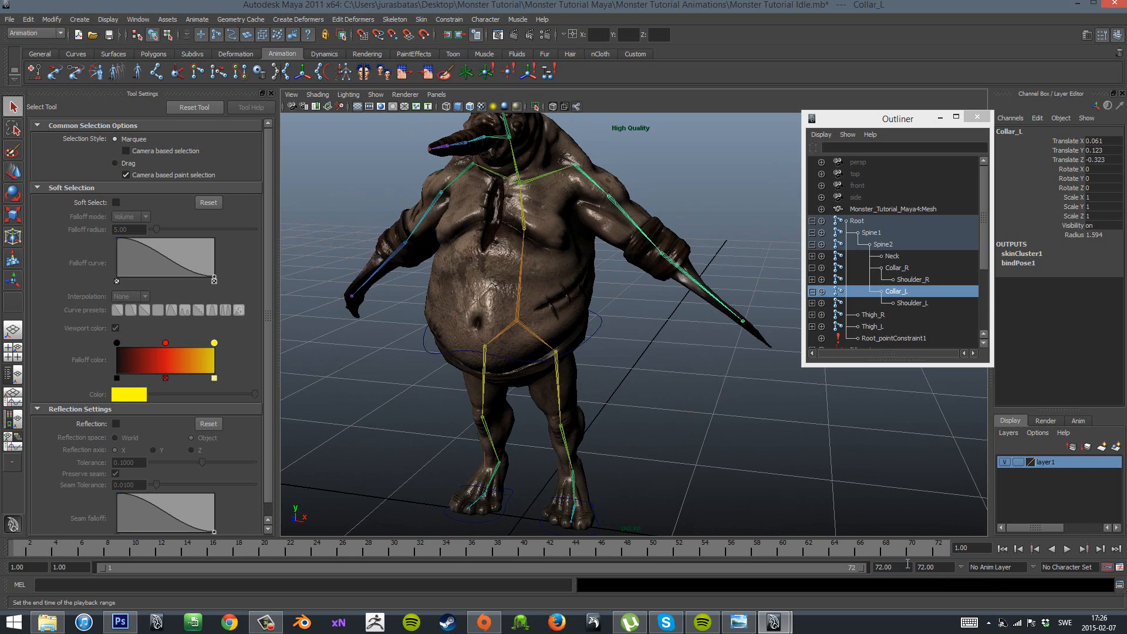
Review the Time Slider, Animation and general Settings categories of the preferences, then close the preferences.
left_click(1120, 568)
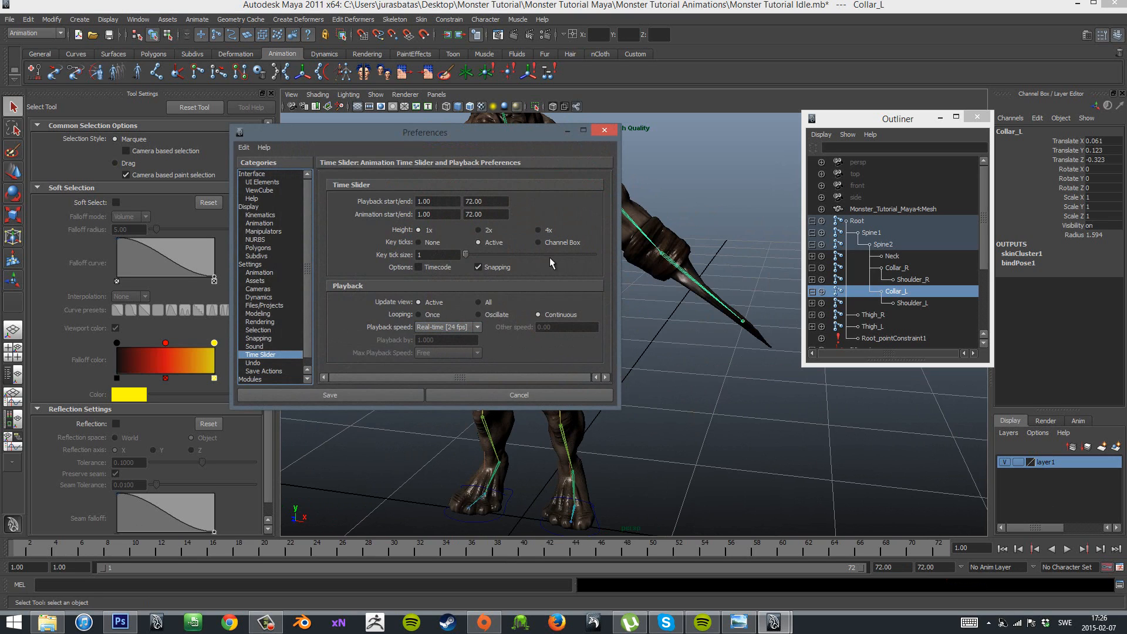
left_click(290, 271)
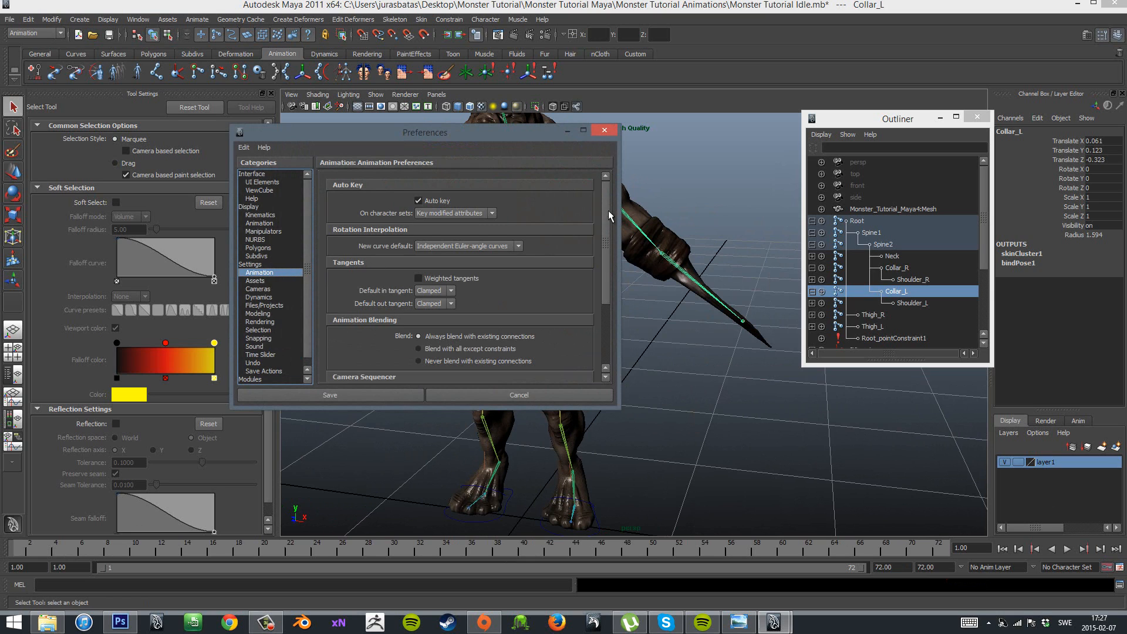
left_click_drag(607, 191, 611, 265)
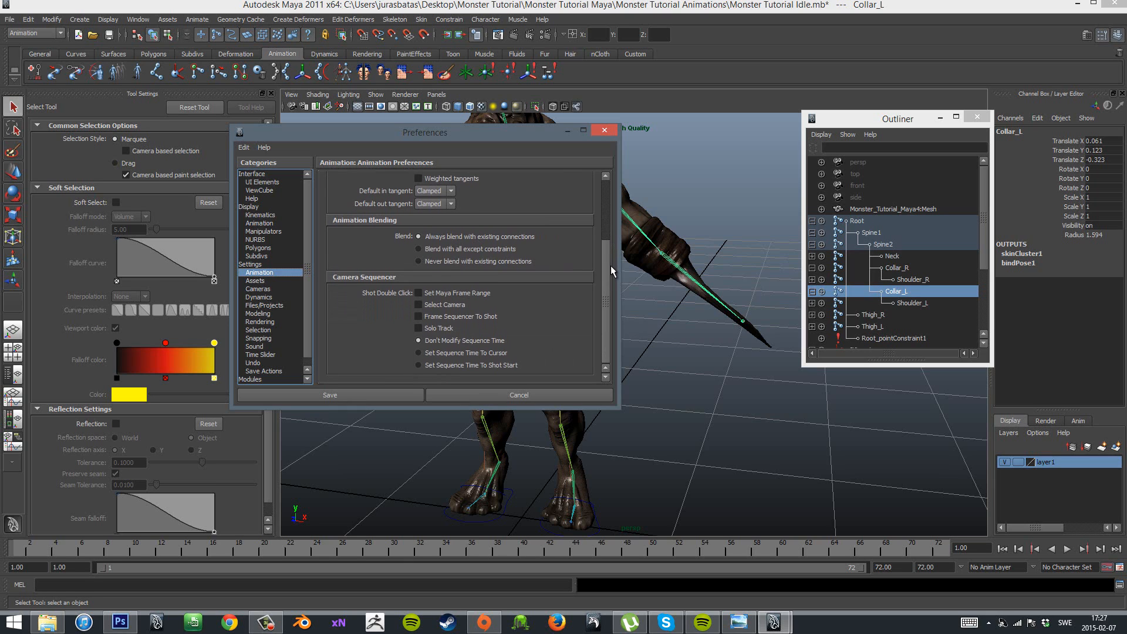
scroll(458, 230, "up", 3)
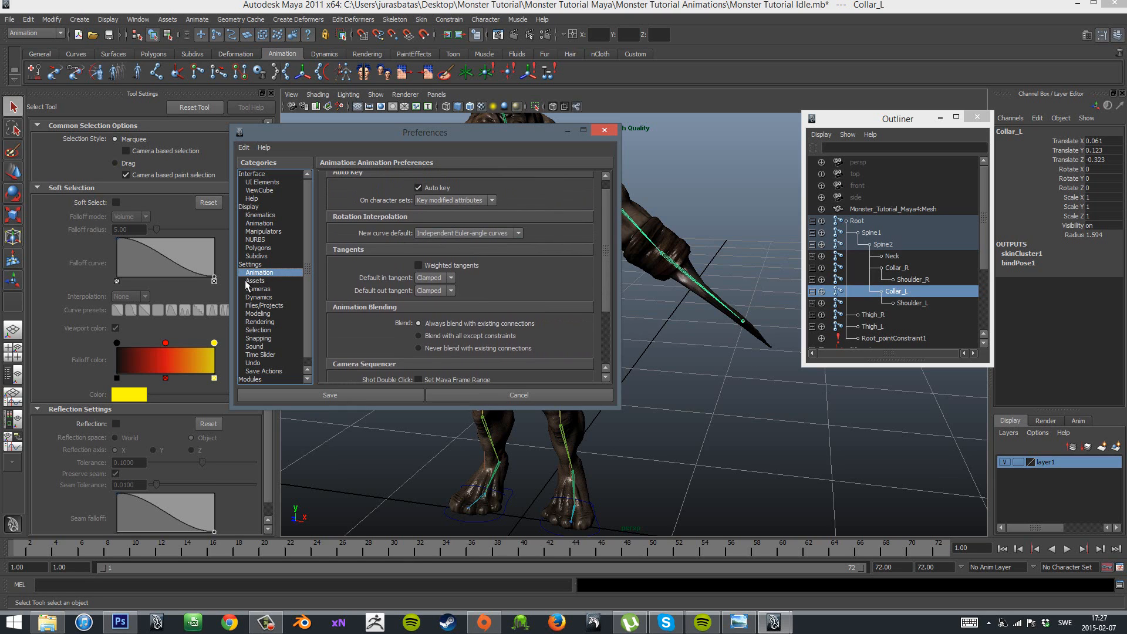
left_click(259, 265)
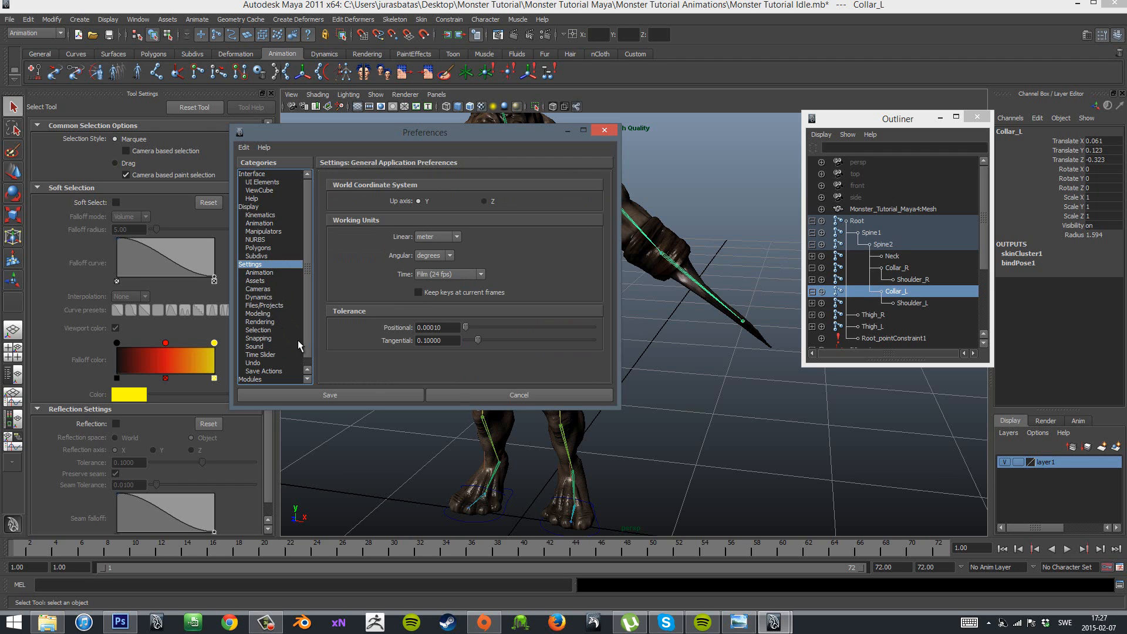
left_click(458, 395)
left_click(1119, 567)
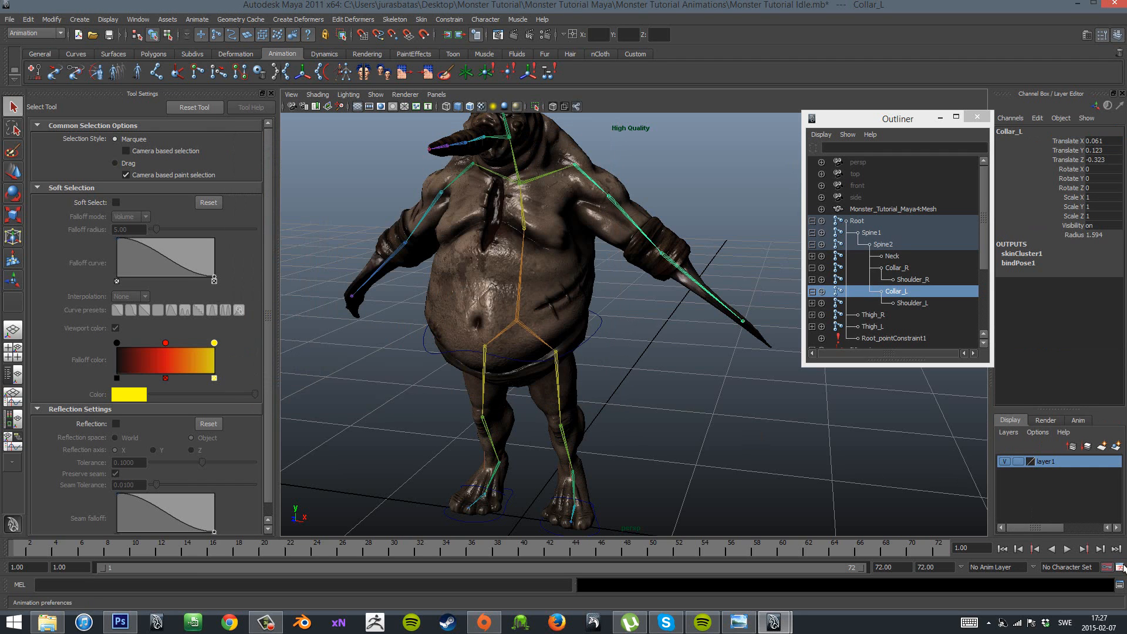
left_click(603, 129)
Rotate the Collar_L joint about -14.6 degrees around Z at frame 1 to lower the monster's left arm.
right_click_drag(748, 377, 659, 403, "alt")
mouse_move(660, 402)
left_mouse_down("alt")
mouse_move(750, 405)
mouse_move(660, 405)
left_mouse_up("alt")
scroll(659, 405, "up", 3)
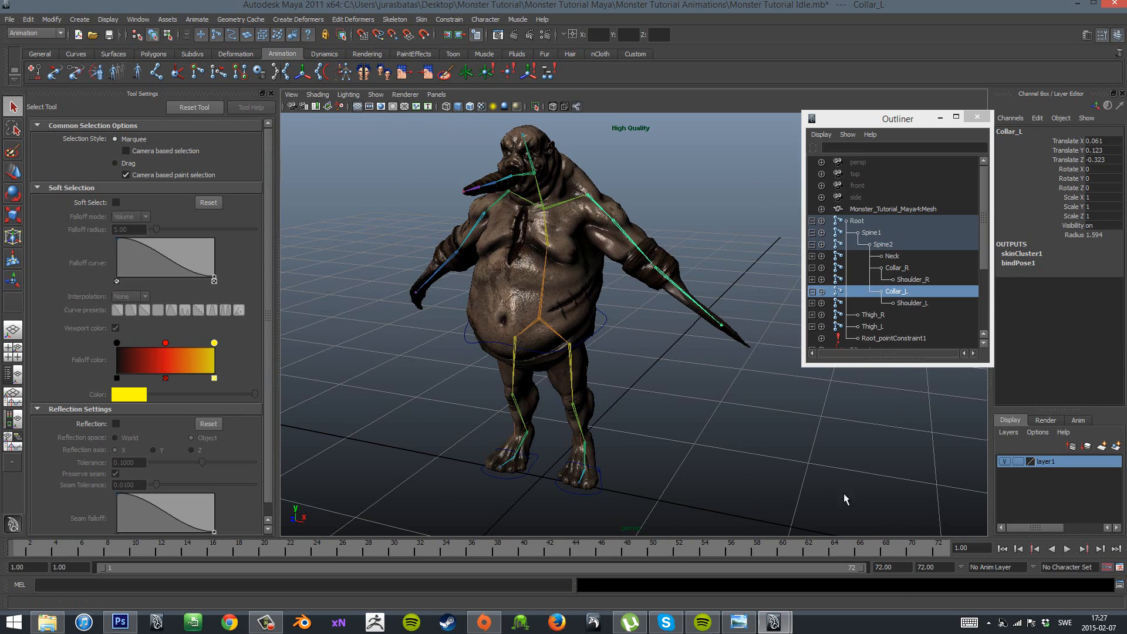
left_click_drag(681, 344, 705, 339, "alt")
scroll(704, 338, "up", 3)
left_click_drag(684, 382, 705, 394, "alt")
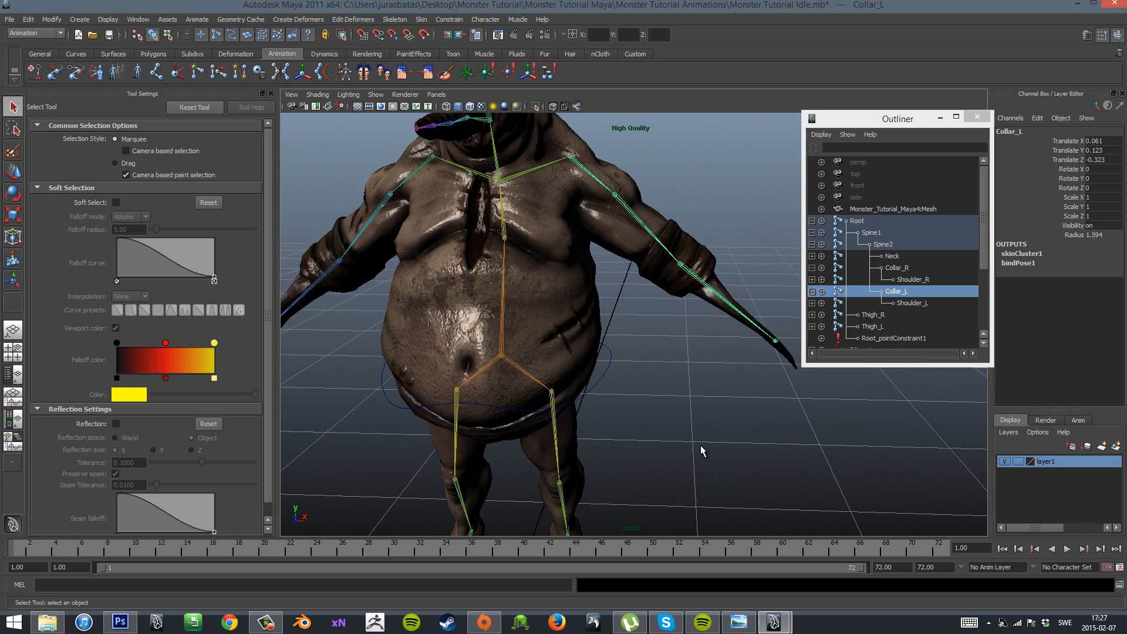
key("e")
left_click_drag(622, 148, 627, 164)
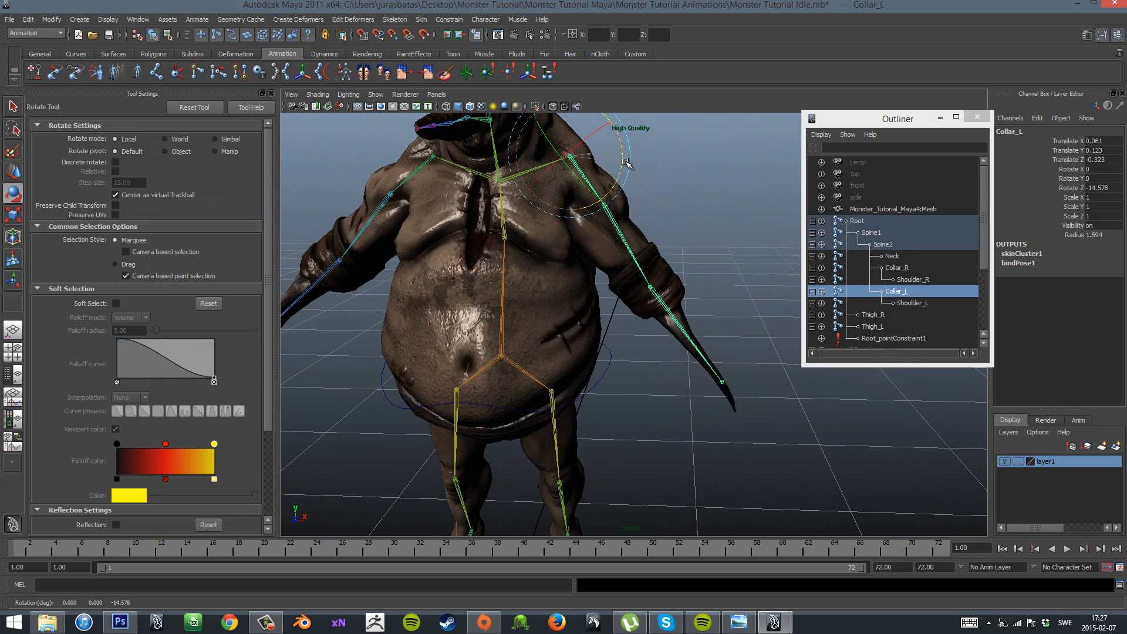
left_click_drag(687, 390, 395, 224, "alt")
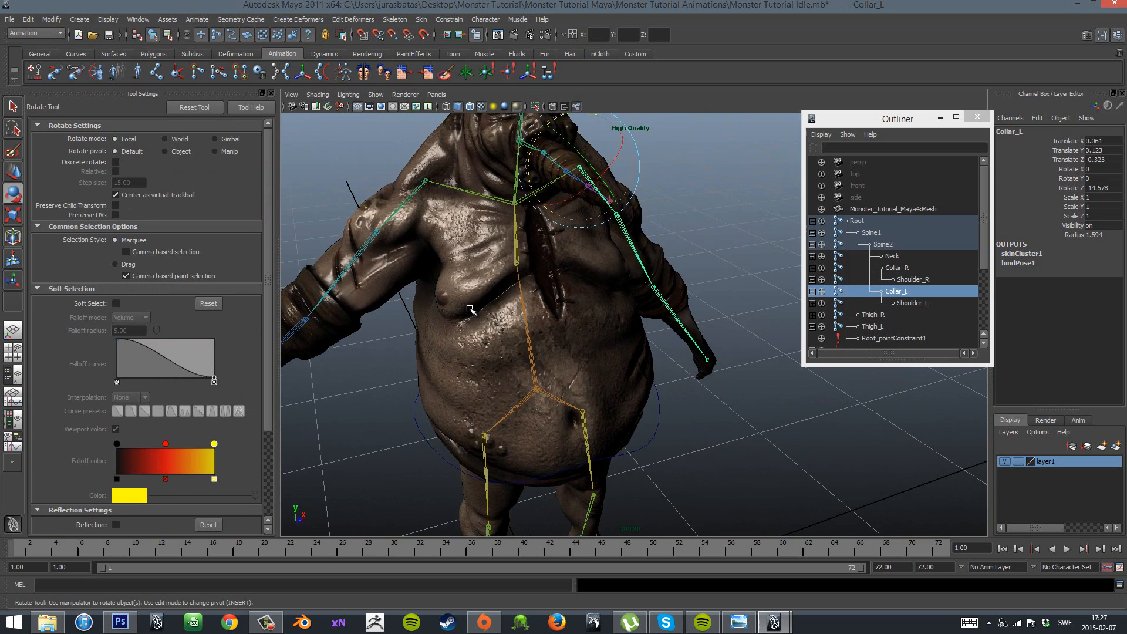
Rotate the Shoulder_L joint to about -9.4 degrees X, -0.5 degrees Y and -11 degrees Z to pose the left upper arm.
left_click_drag(686, 443, 654, 319, "alt")
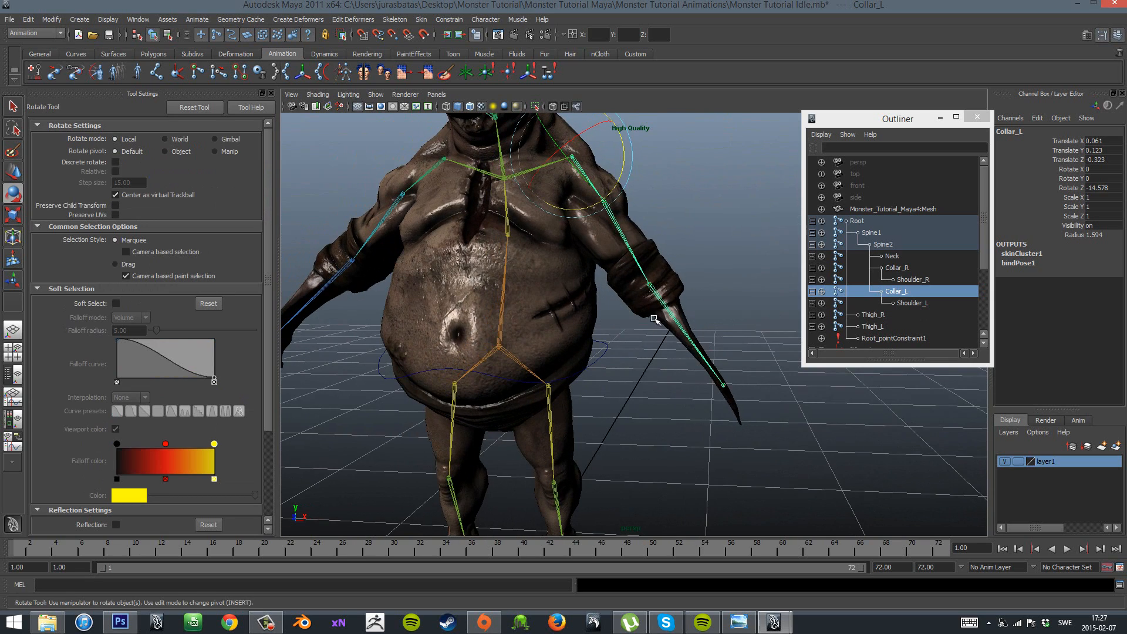
left_click(659, 218)
left_click(610, 205)
left_click(604, 202)
mouse_move(656, 203)
left_mouse_down()
mouse_move(659, 217)
mouse_move(628, 232)
mouse_move(468, 229)
mouse_move(398, 213)
mouse_move(712, 227)
mouse_move(622, 228)
mouse_move(638, 197)
left_mouse_up()
left_click_drag(638, 197, 614, 193, "alt")
left_click_drag(657, 205, 765, 368, "alt")
Bend the Elbow_L joint to about -48.9 degrees around Y.
scroll(719, 323, "down", 4)
left_click(717, 329)
scroll(658, 306, "up", 6)
left_click(659, 307)
scroll(690, 336, "down", 6)
left_click(699, 350)
scroll(765, 368, "up", 4)
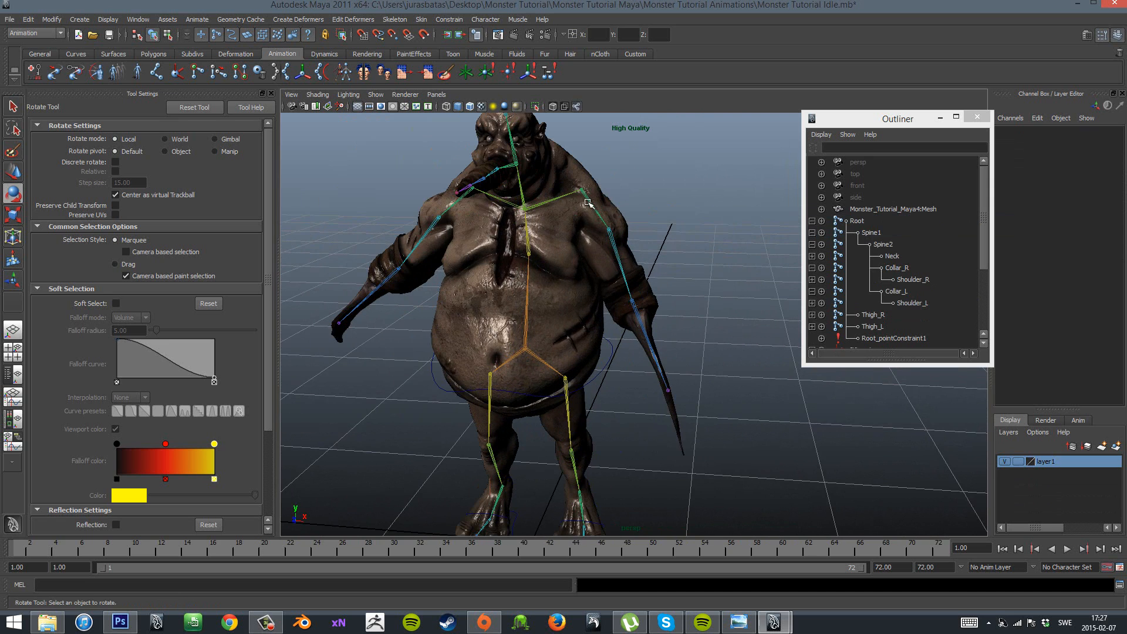
Key the Collar_L, Shoulder_L and Elbow_L joints at frame 1.
left_click(584, 197)
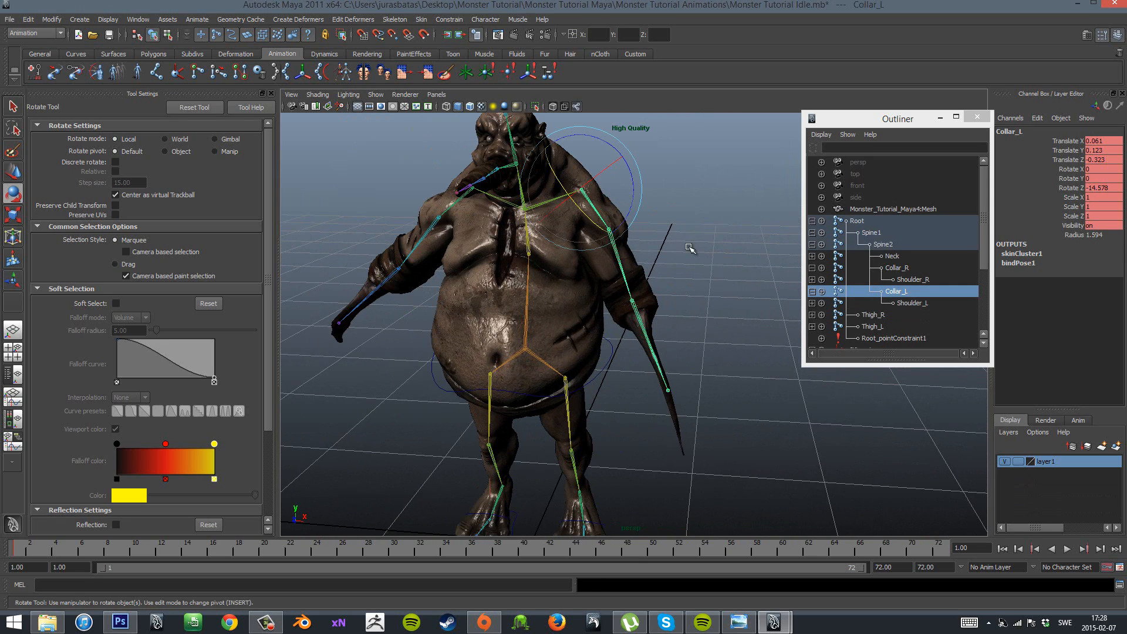
left_click(627, 243)
left_click(616, 242)
left_click_drag(703, 326, 657, 331, "alt")
left_click(658, 331)
left_click(624, 313)
left_click(705, 350)
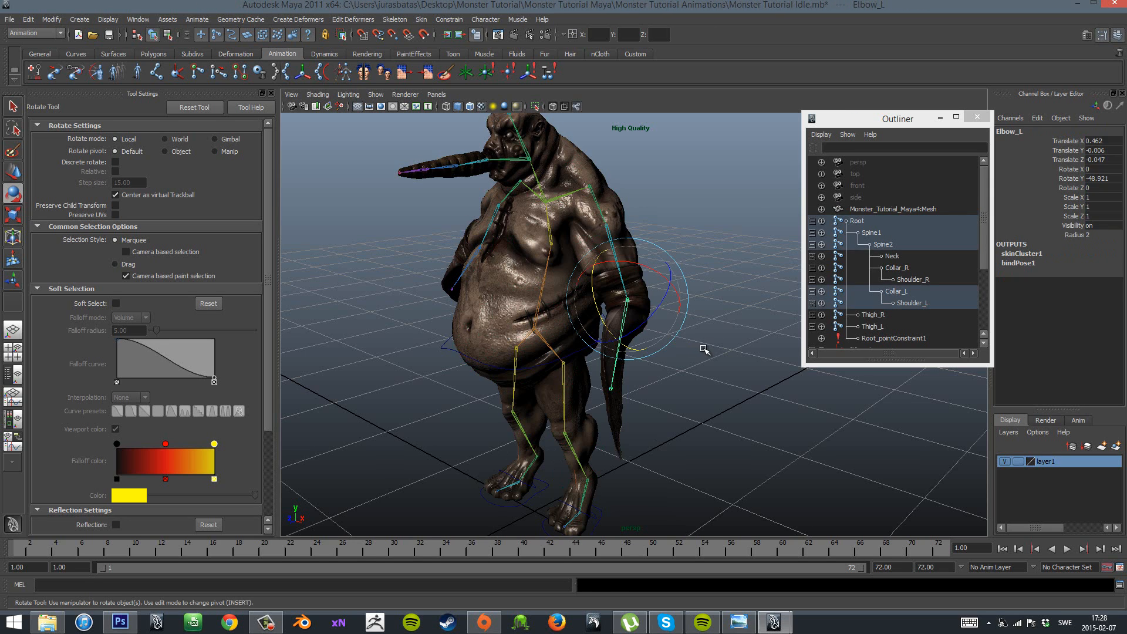
Copy the Collar_L joint's key from frame 1 and paste it at frame 72.
left_click(598, 201)
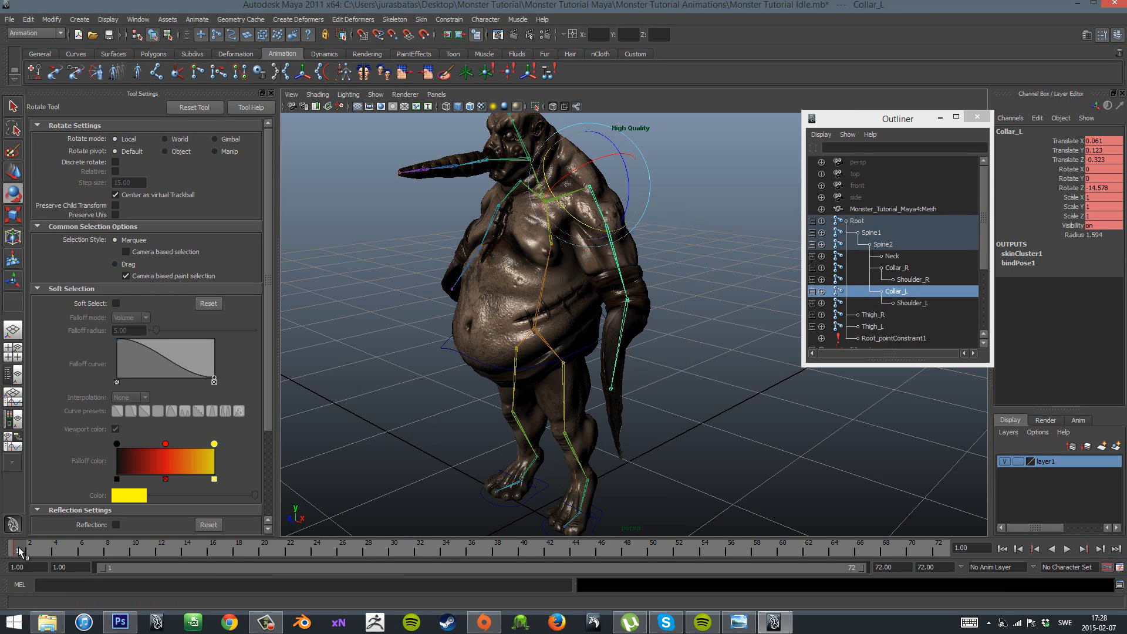
right_click(19, 565)
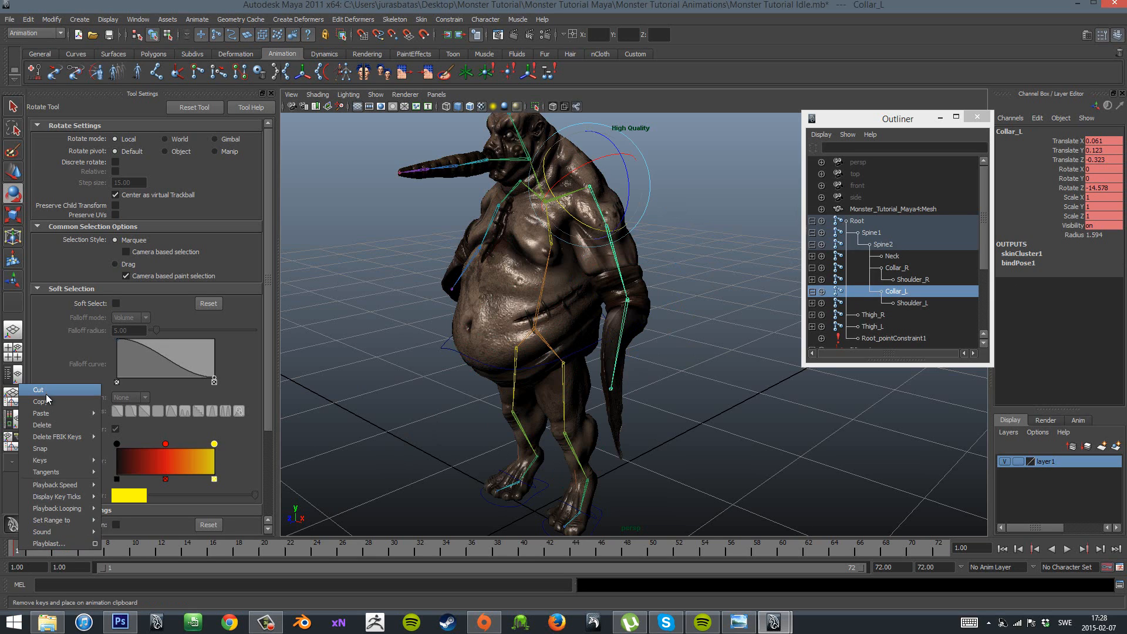
left_click(94, 403)
left_click(937, 548)
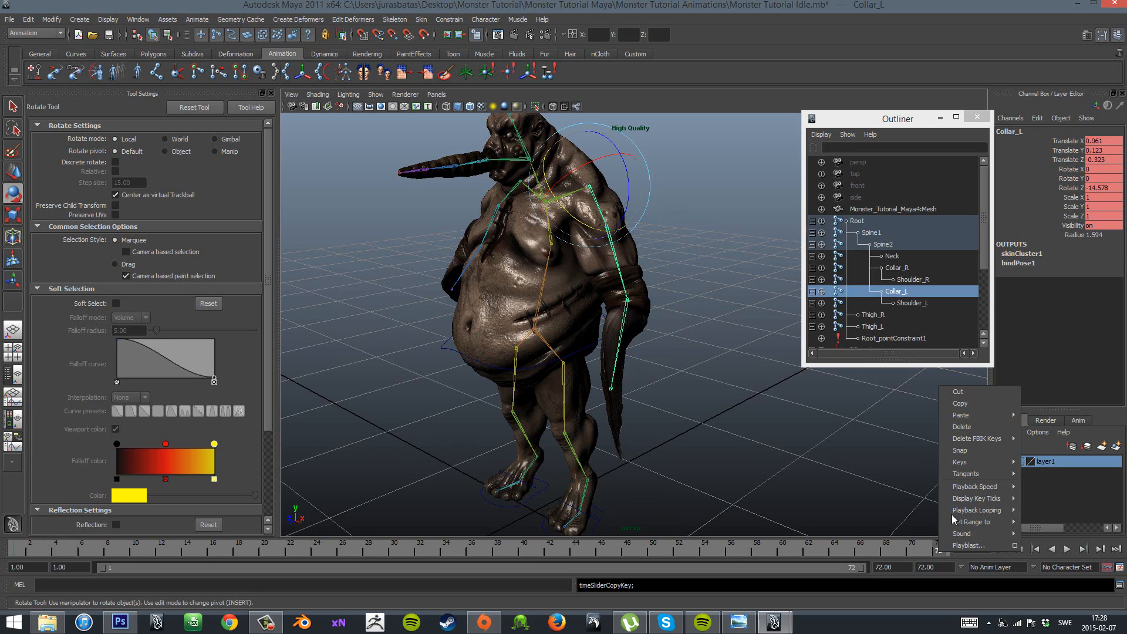
right_click(937, 549)
left_click(1042, 415)
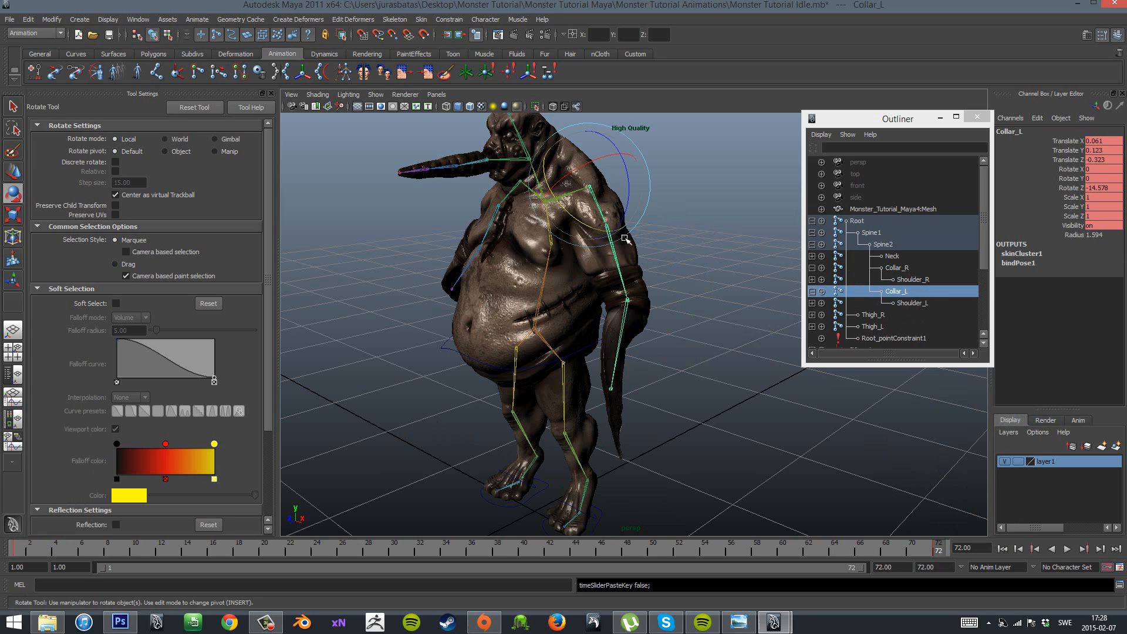
Key the Shoulder_L and Elbow_L joints at frame 72.
key("Down")
key("s")
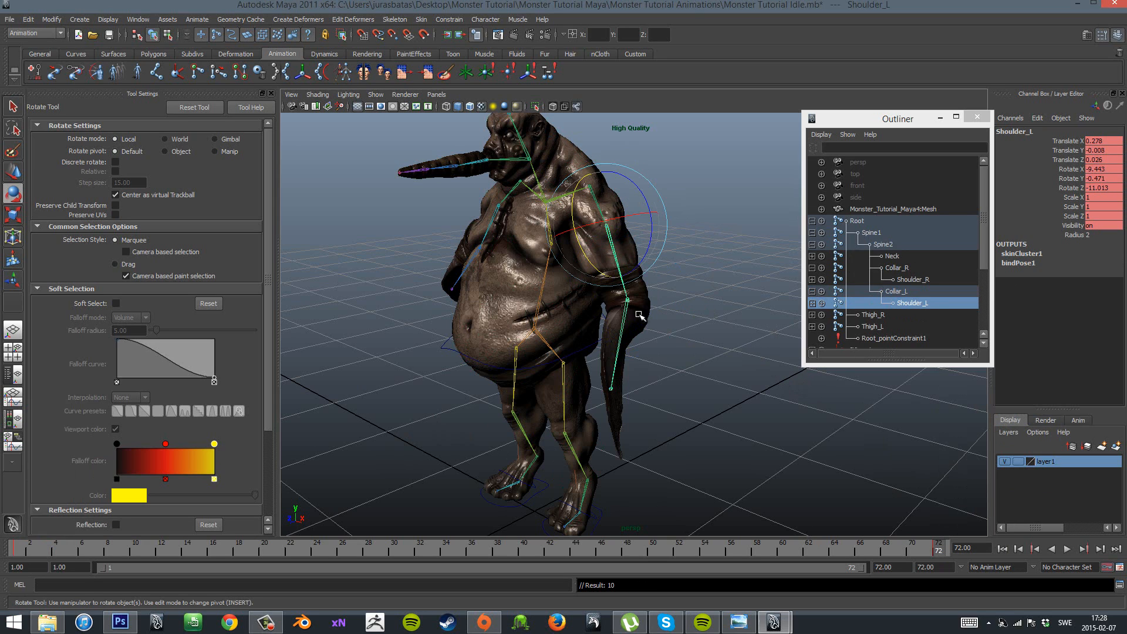
key("Down")
left_click_drag(640, 398, 757, 416, "alt")
left_click(757, 417)
Rotate the Collar_R joint to about -15.2 degrees around Z to lower the right arm, keying it at frames 1 and 72.
left_click_drag(391, 325, 432, 326, "alt")
left_click(444, 224)
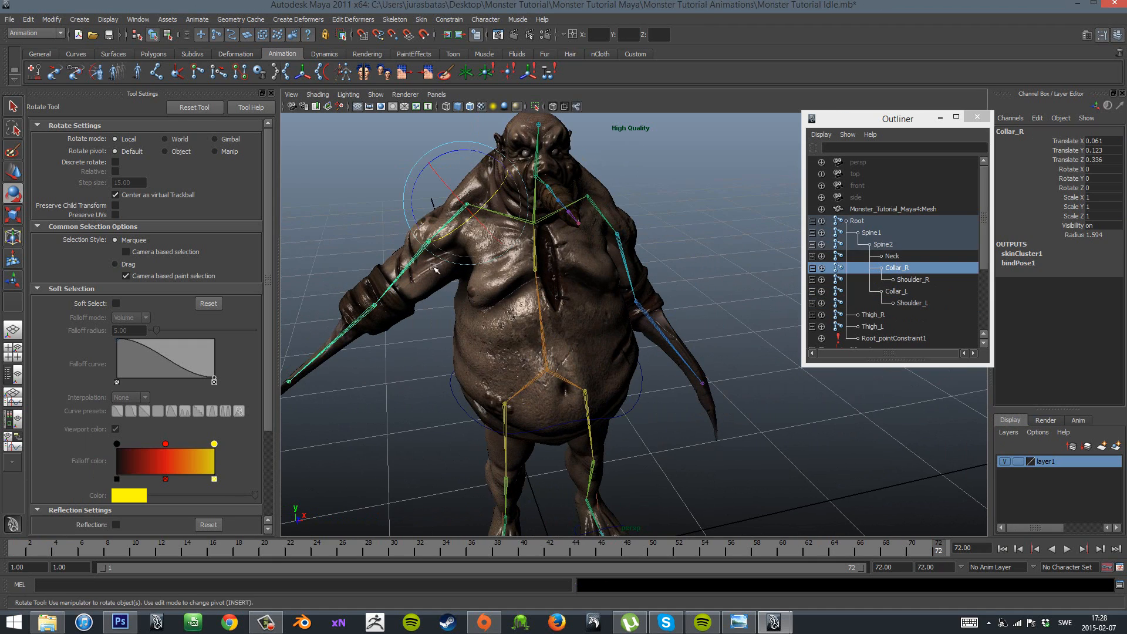
left_click(19, 553)
middle_click_drag(390, 355, 571, 438, "alt")
left_click_drag(571, 438, 534, 251, "alt")
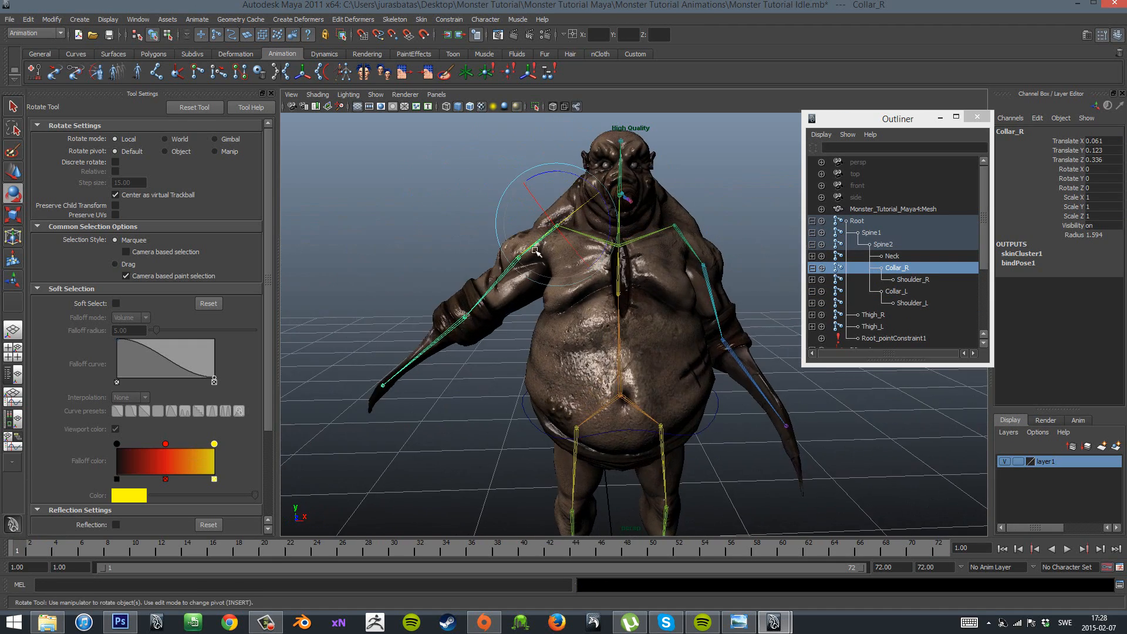
left_click_drag(515, 209, 545, 231, "alt")
mouse_move(704, 347)
left_mouse_down("alt")
mouse_move(634, 332)
mouse_move(684, 346)
left_mouse_up("alt")
left_click(938, 550)
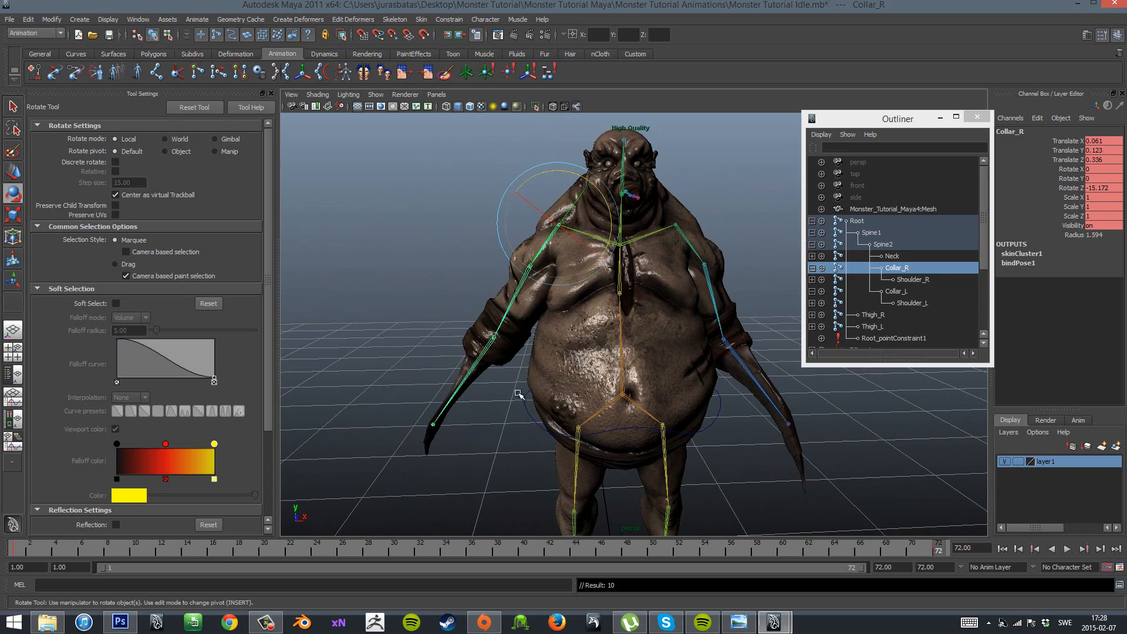
Rotate the Shoulder_R joint to about -16 degrees X, -8.8 degrees Y and -3.7 degrees Z, keying it at frames 72 and 1.
left_click_drag(516, 389, 539, 289, "alt")
left_click(523, 313)
left_click(523, 313)
left_click_drag(539, 296, 813, 339, "alt")
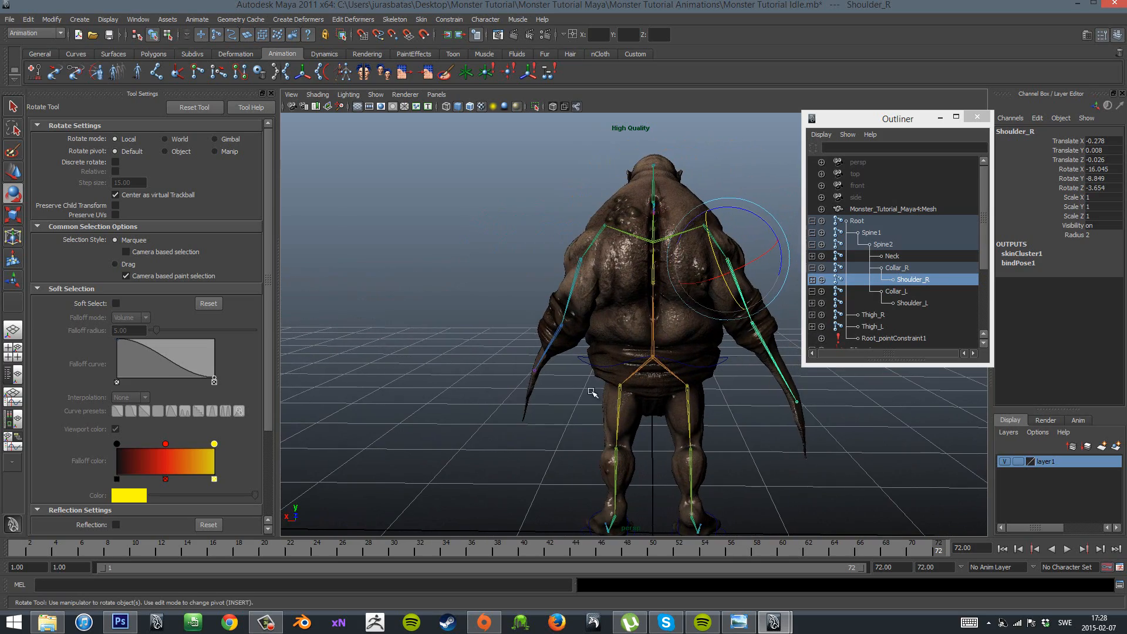
key("s")
key("alt+shift+v")
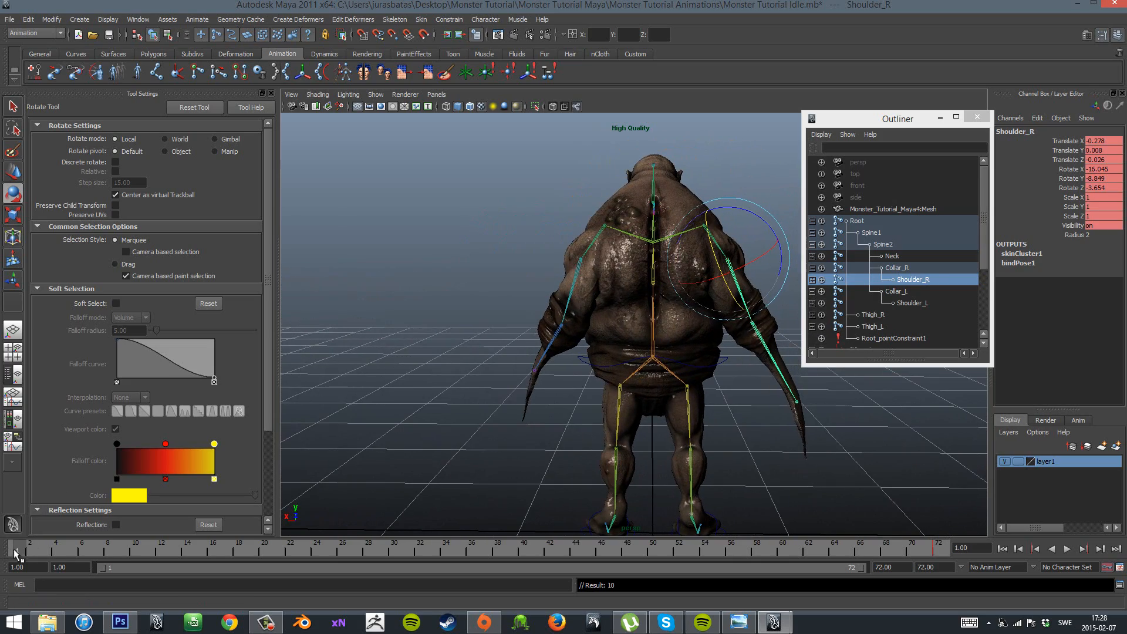
left_click_drag(567, 431, 972, 388, "alt")
left_click_drag(284, 430, 448, 395, "alt")
Bend the Elbow_R joint to about -3.3 degrees X, -47.7 degrees Y and 6 degrees Z, keying it at frames 1 and 72.
left_click(448, 395)
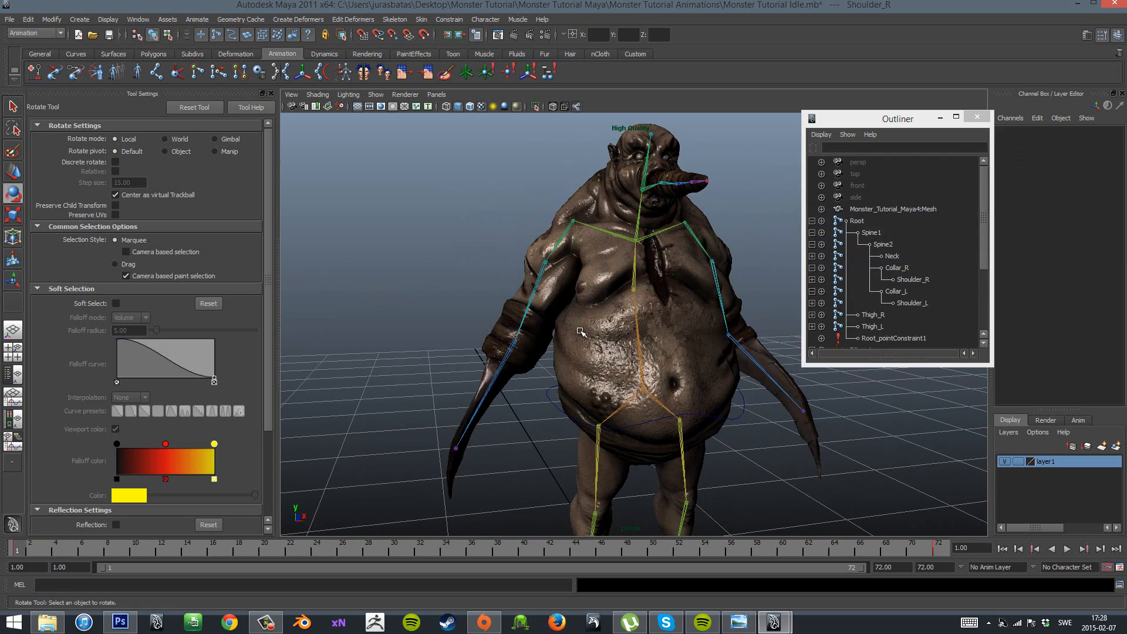
left_click(516, 346)
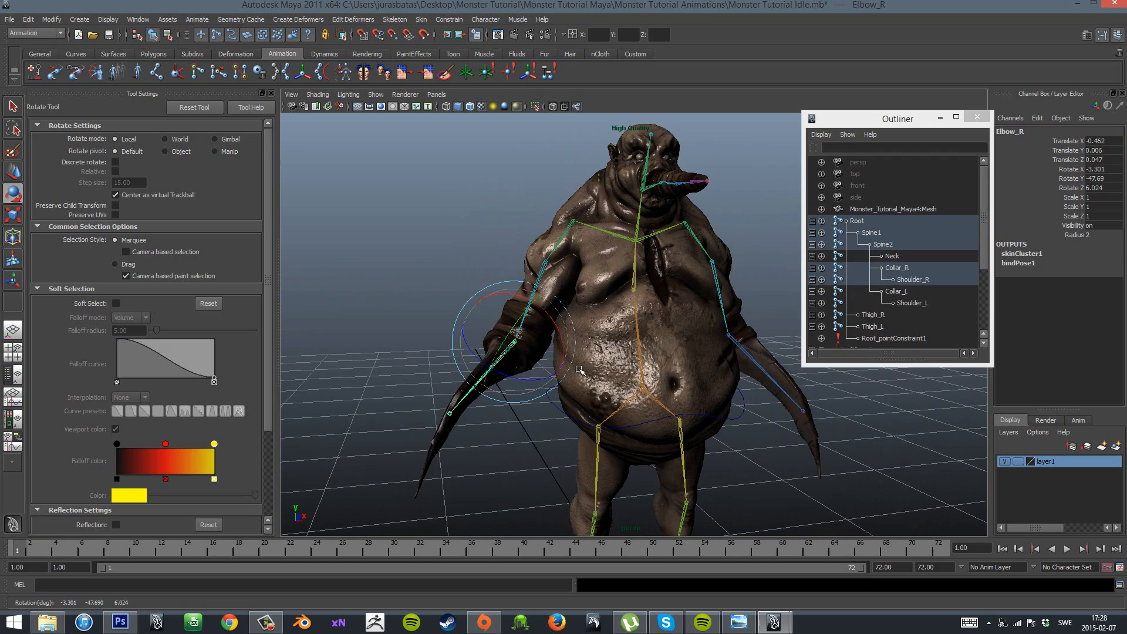
left_click_drag(579, 369, 554, 361, "alt")
scroll(553, 361, "down", 5)
left_click_drag(617, 391, 636, 417, "alt")
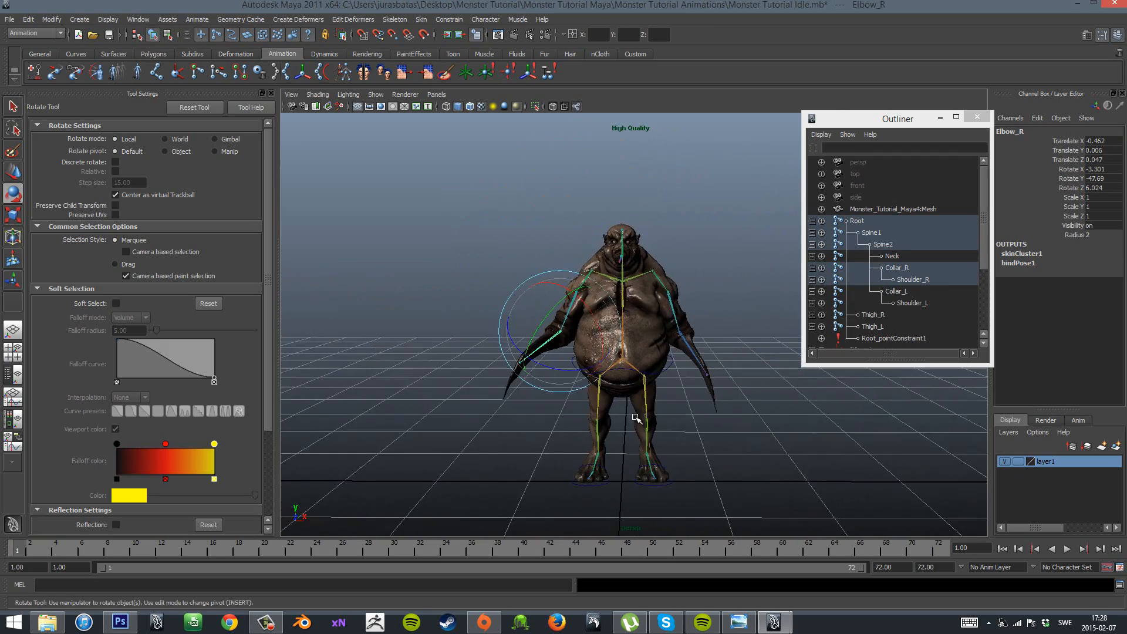
key("s")
left_click(799, 458)
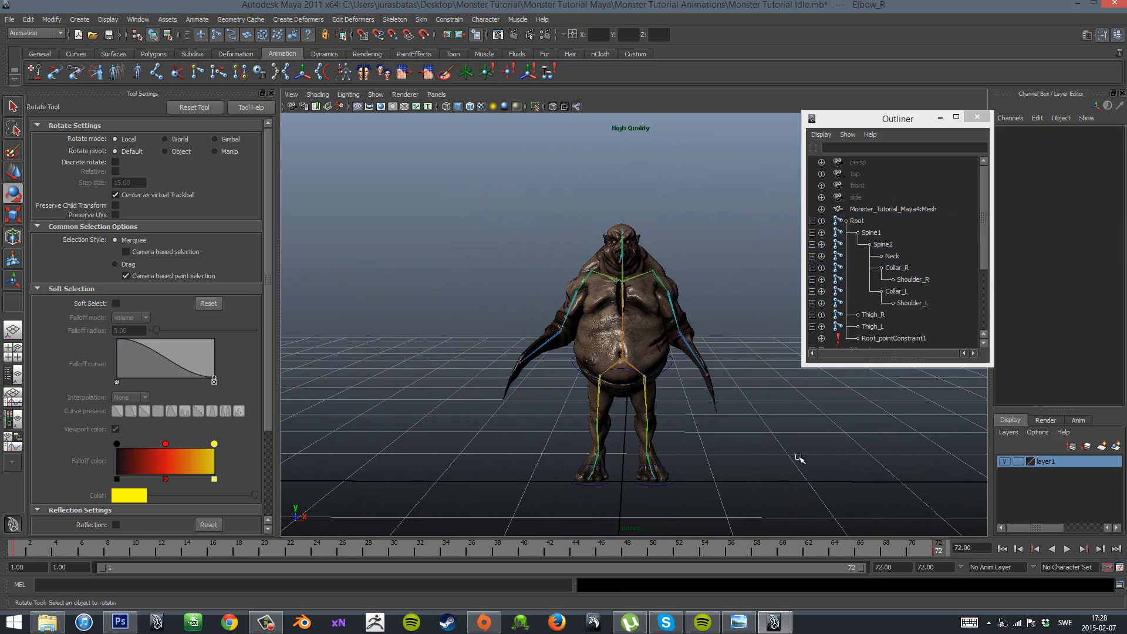
Rotate the Tentacle1 joint to about -26.6 degrees Y and -31.3 degrees Z at frame 1 and key it.
left_click_drag(759, 447, 801, 447, "alt")
middle_click_drag(799, 446, 672, 470, "alt")
left_click_drag(517, 399, 566, 385, "alt")
middle_click_drag(566, 386, 637, 432, "alt")
right_click_drag(616, 376, 667, 364, "alt")
left_click_drag(667, 365, 685, 365, "alt")
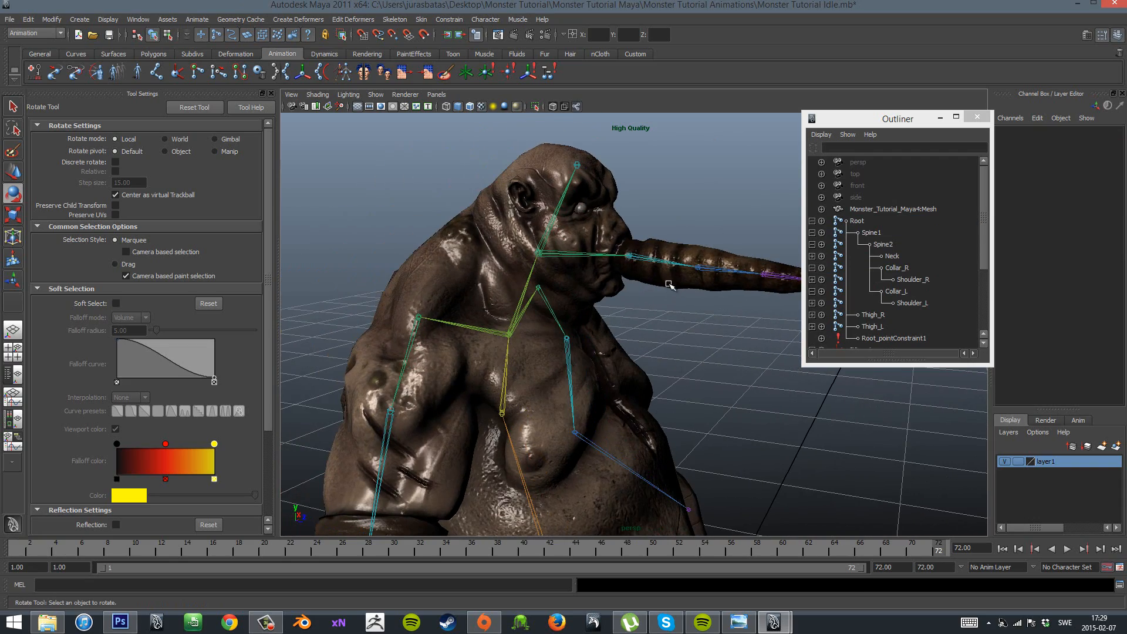
left_click(667, 268)
mouse_move(716, 301)
left_mouse_down("alt")
mouse_move(638, 300)
mouse_move(707, 296)
left_mouse_up("alt")
left_click_drag(646, 246, 649, 268)
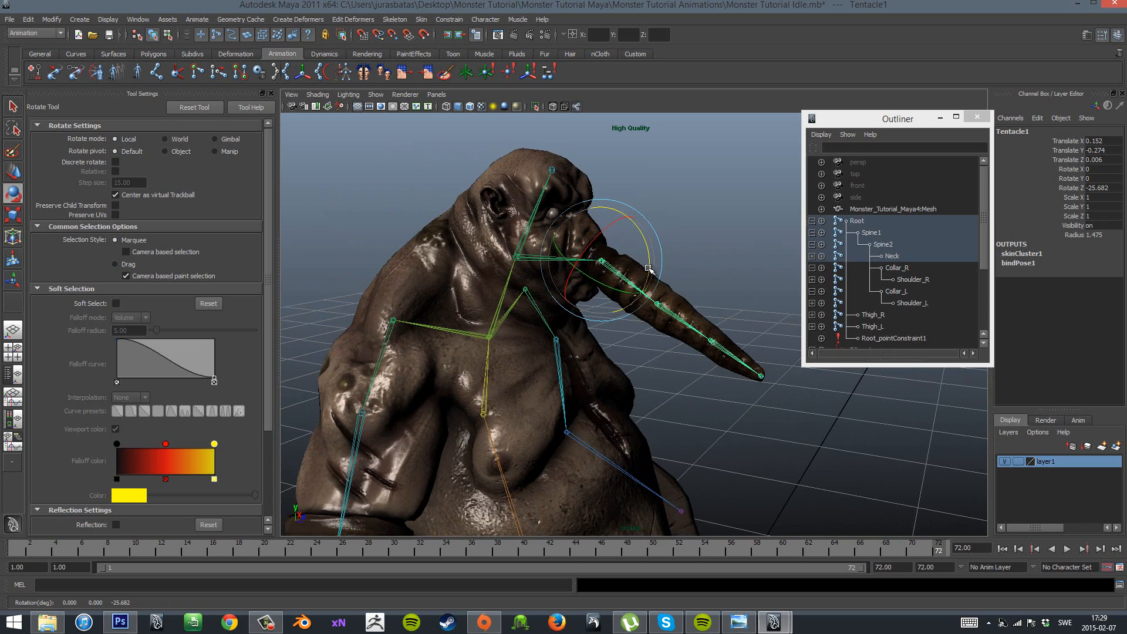
key("ctrl+z")
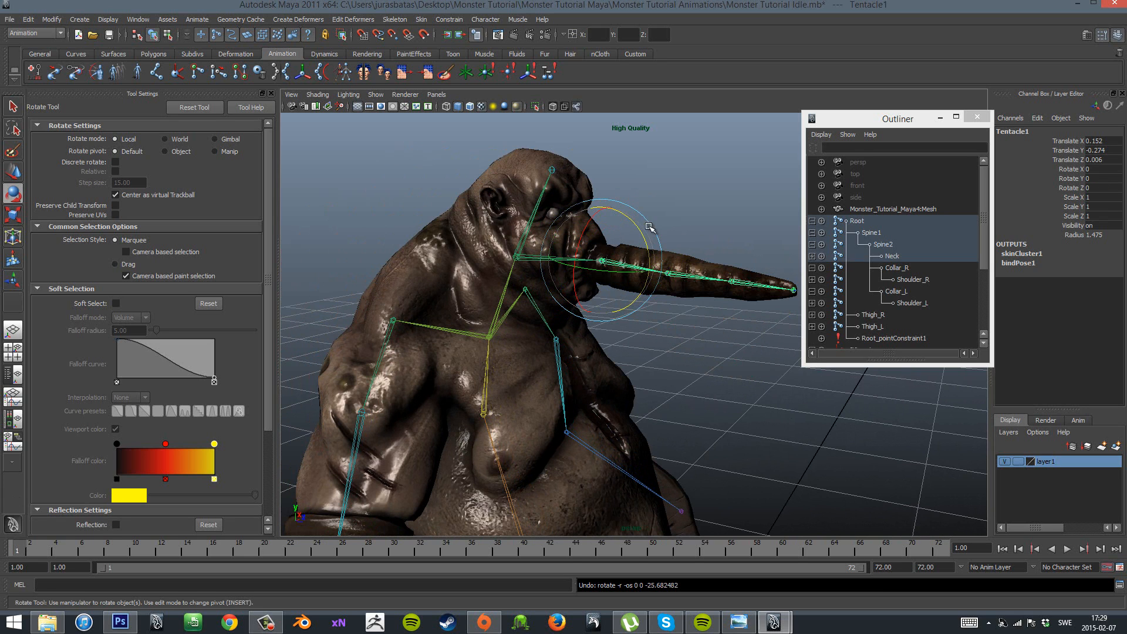
left_click_drag(651, 230, 643, 262)
left_click_drag(643, 262, 542, 254, "alt")
scroll(592, 255, "up", 2)
key("s")
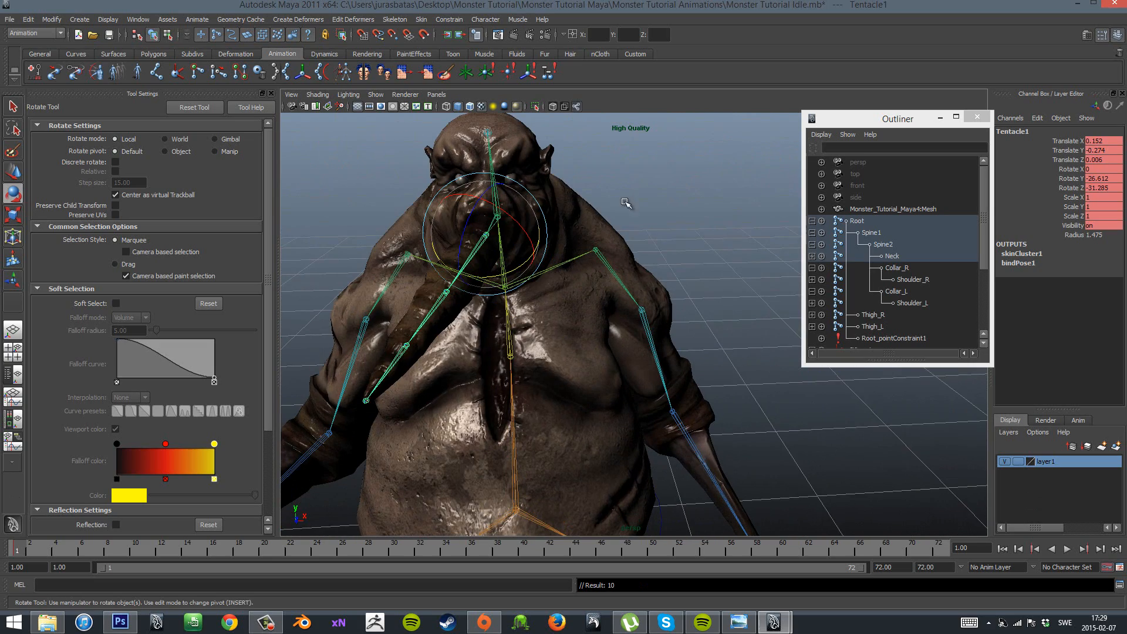
left_click(649, 174)
left_click(438, 313)
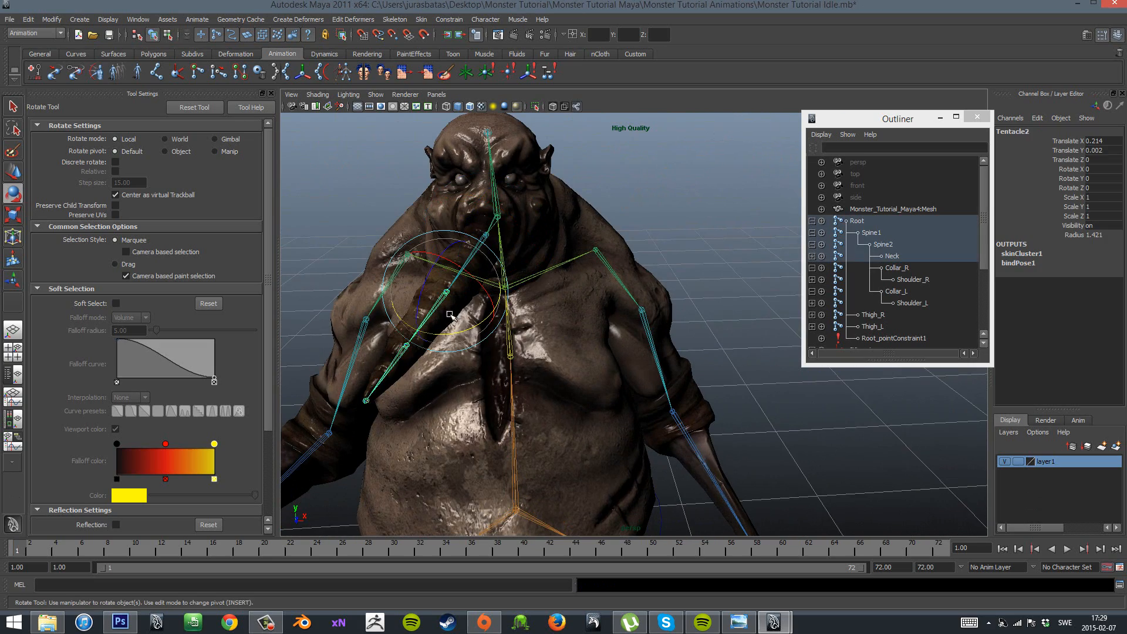
left_click_drag(471, 325, 445, 329)
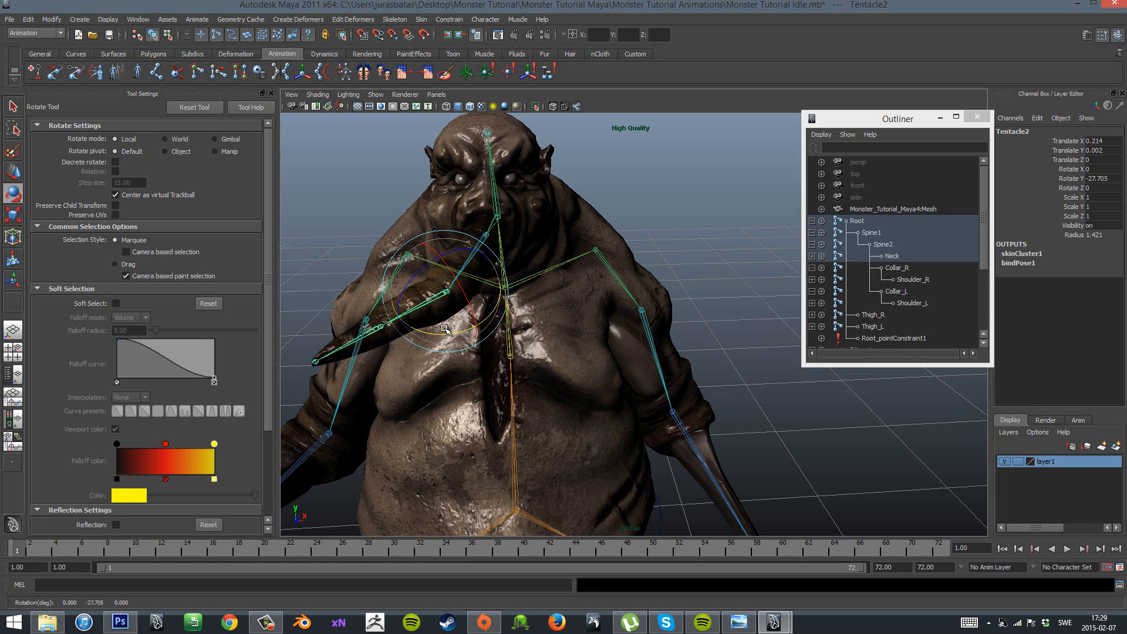
key("ctrl+z")
key("ctrl+z")
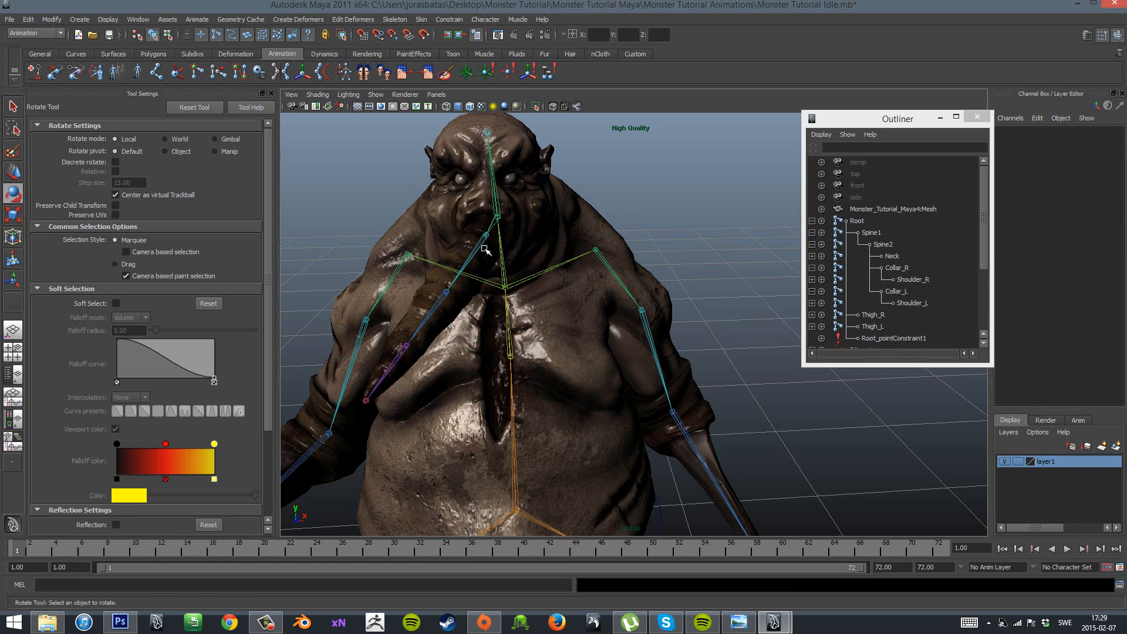
Key the Tentacle1 joint at frame 72, and rotate Tentacle2 to about -28.5 degrees around Y and key it there.
left_click(484, 242)
left_click(938, 543)
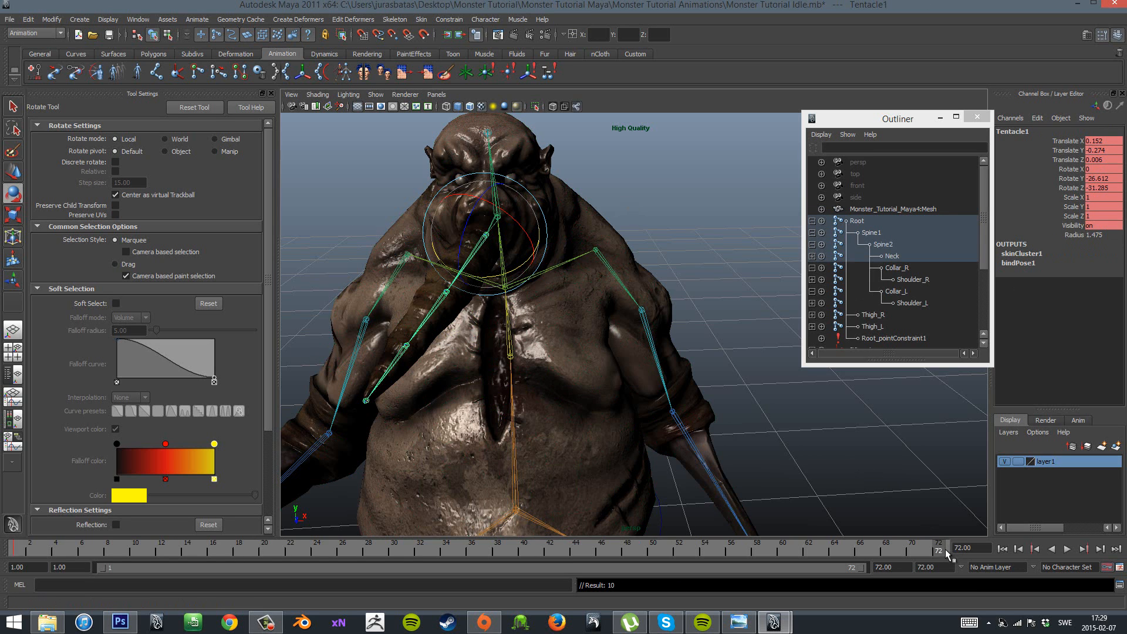
left_click(472, 333)
left_click_drag(471, 334, 459, 331)
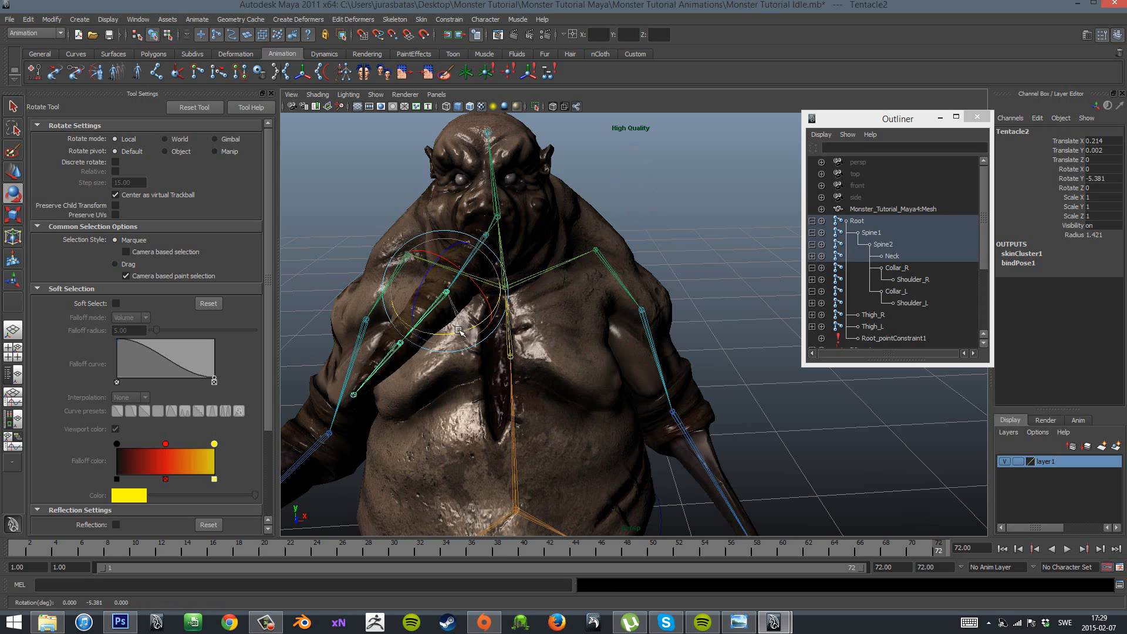
key("s")
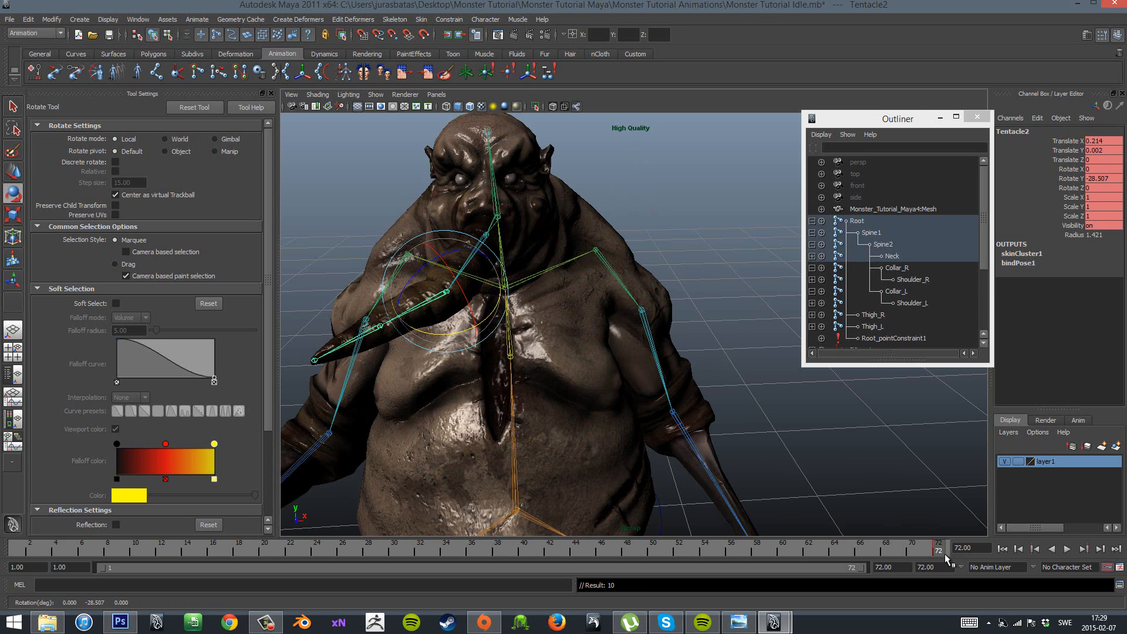
Rotate the Tentacle3 joint to about -44.5 degrees around Y at frame 1 and key it.
left_click(344, 338)
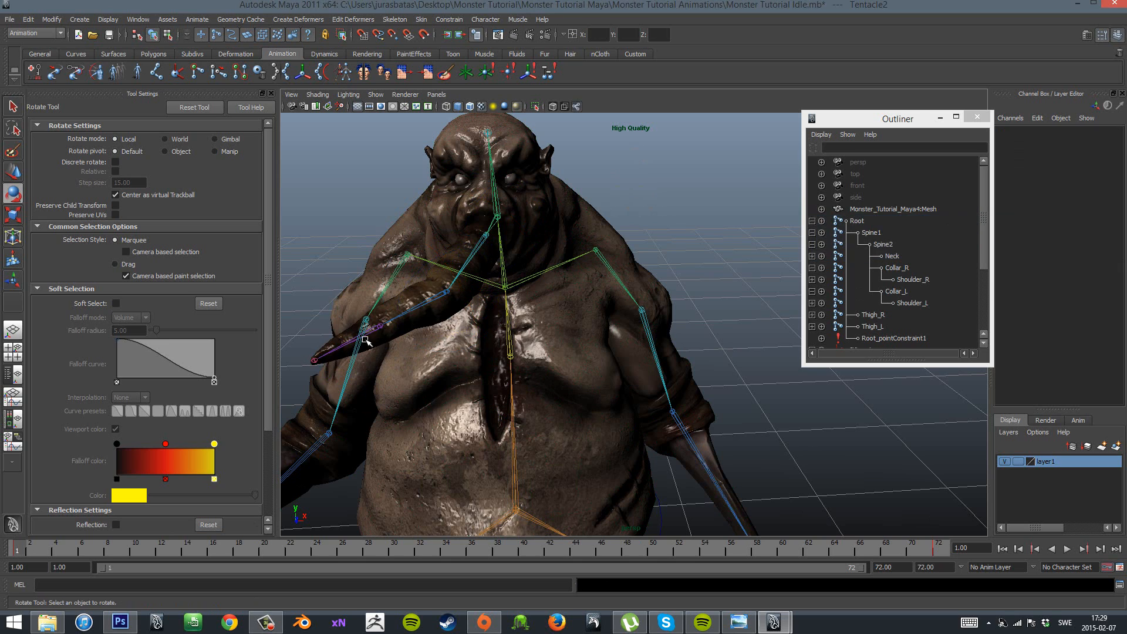
left_click_drag(372, 368, 350, 366)
key("s")
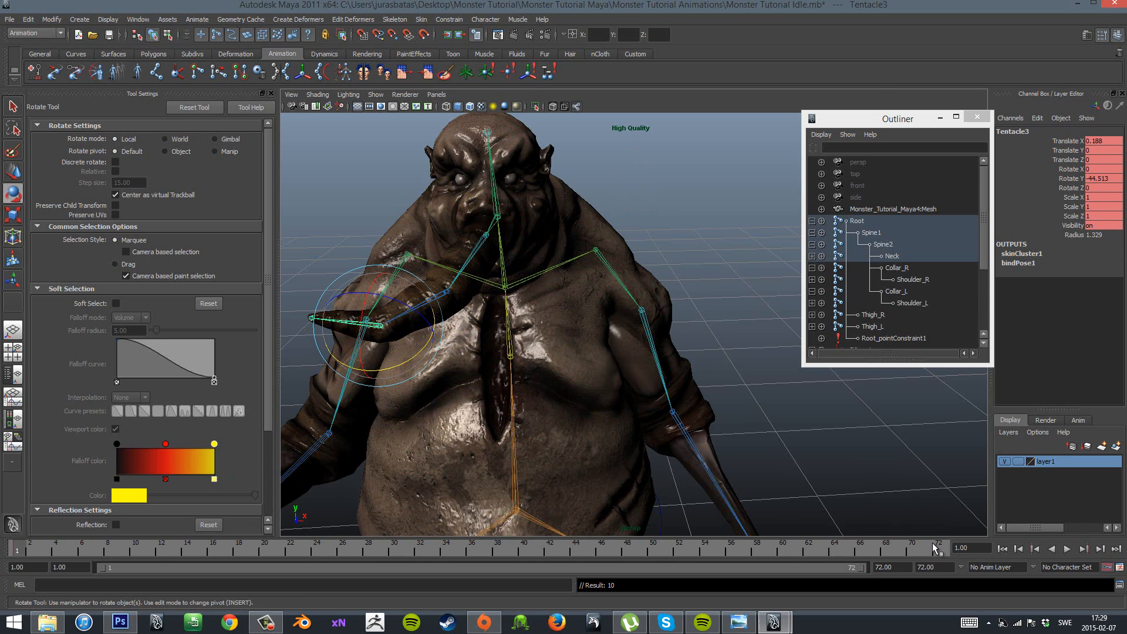
left_click(853, 462)
Key the HipCtrl curve around the monster's waist at frames 1 and 72.
right_click_drag(813, 440, 720, 430, "alt")
left_click_drag(720, 430, 690, 428, "alt")
right_click_drag(690, 428, 662, 402, "alt")
left_click_drag(661, 403, 359, 456, "alt")
left_click_drag(491, 448, 707, 385, "alt")
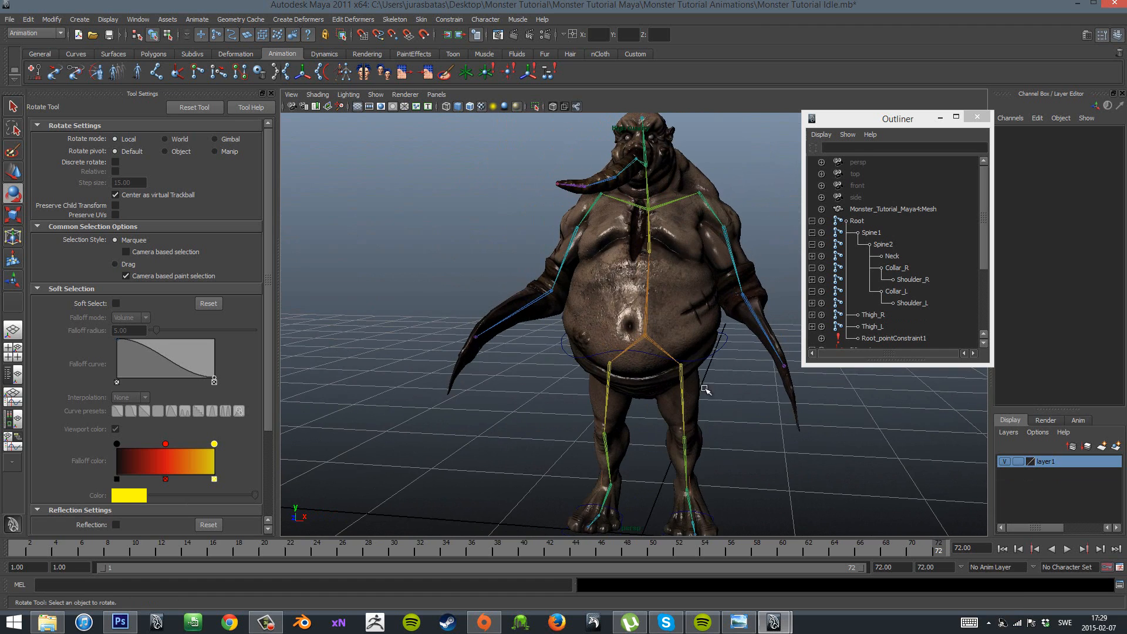
left_click(715, 348)
left_click(716, 347)
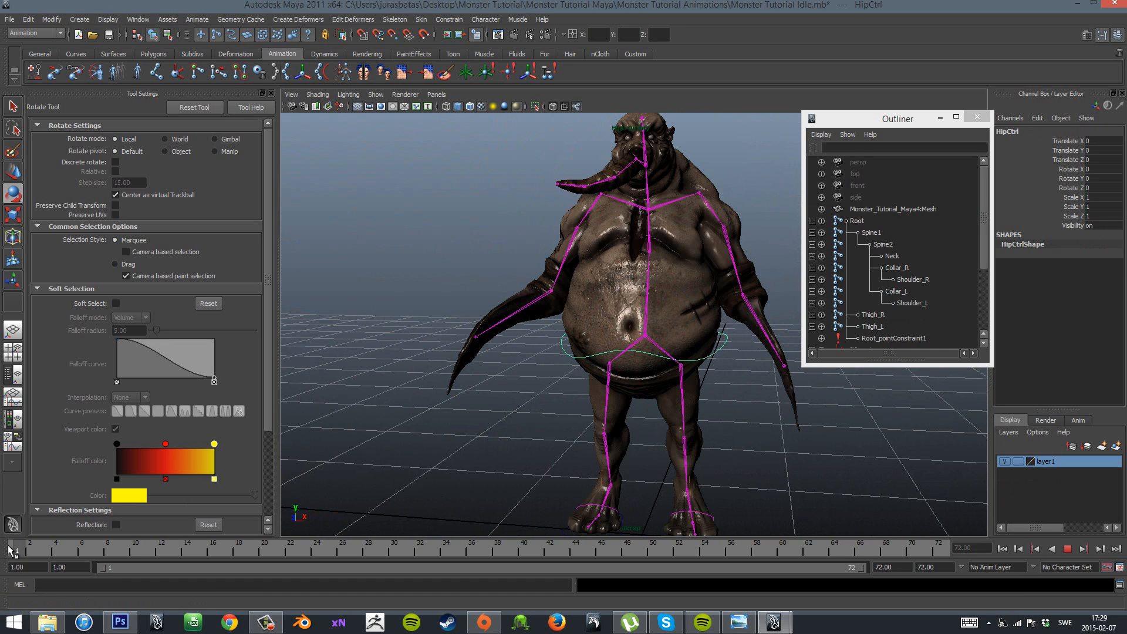
key("s")
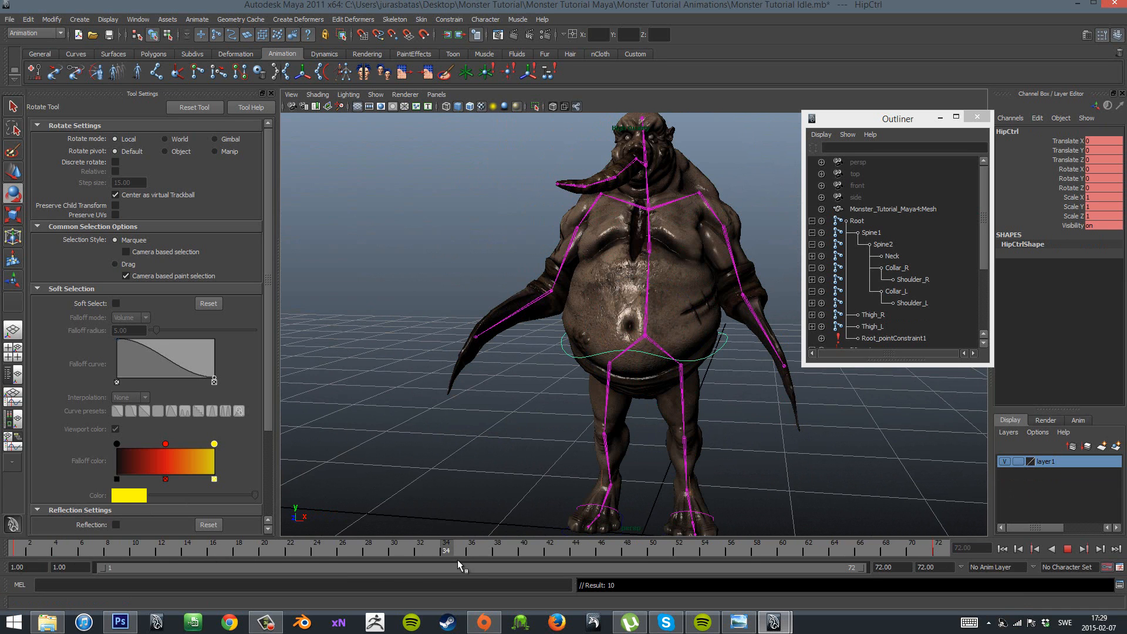
Move the HipCtrl curve down to about -0.1 in Translate Y at frame 36 and key it.
left_click_drag(757, 477, 715, 322, "alt")
key("w")
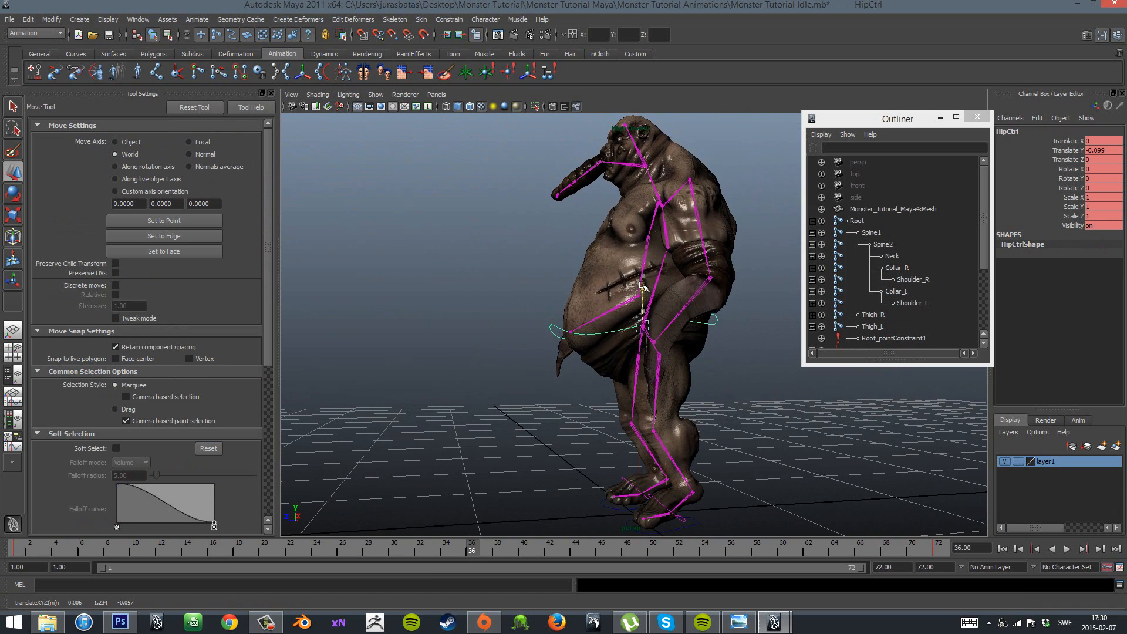
left_click_drag(479, 405, 617, 440, "alt")
Scrub through the timeline and play back the animation to check the monster's hip movement.
left_click_drag(461, 551, 821, 556)
left_click(1068, 551)
right_click_drag(863, 423, 599, 463, "alt")
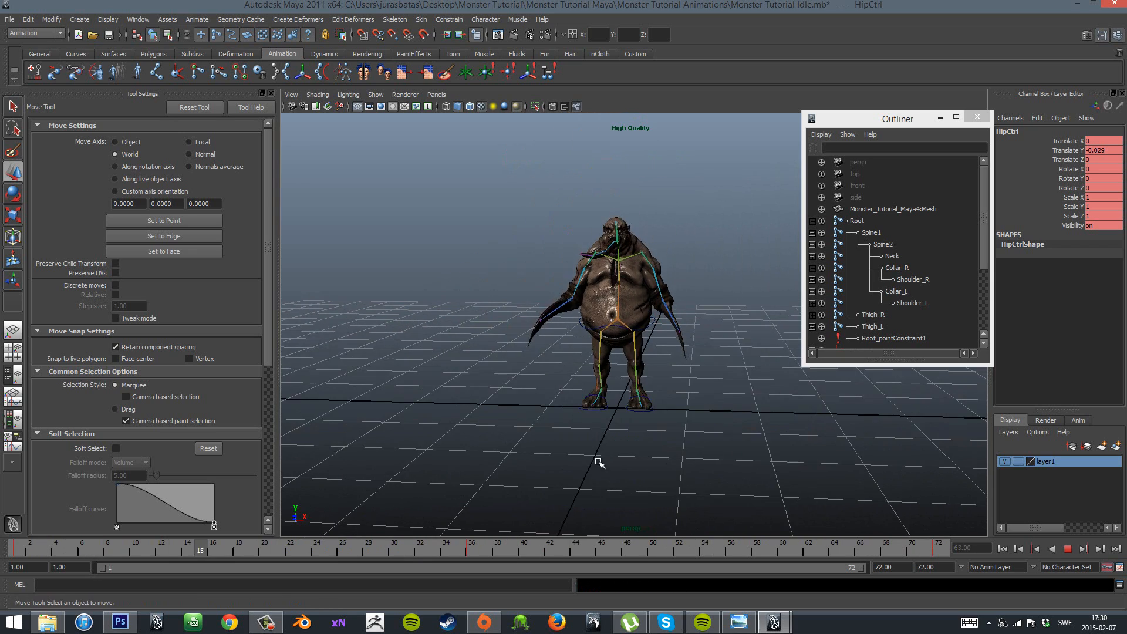
Inspect the monster's hip movement from the side and front during playback, and stop the animation.
left_click_drag(599, 463, 722, 464, "alt")
right_click_drag(720, 466, 757, 443, "alt")
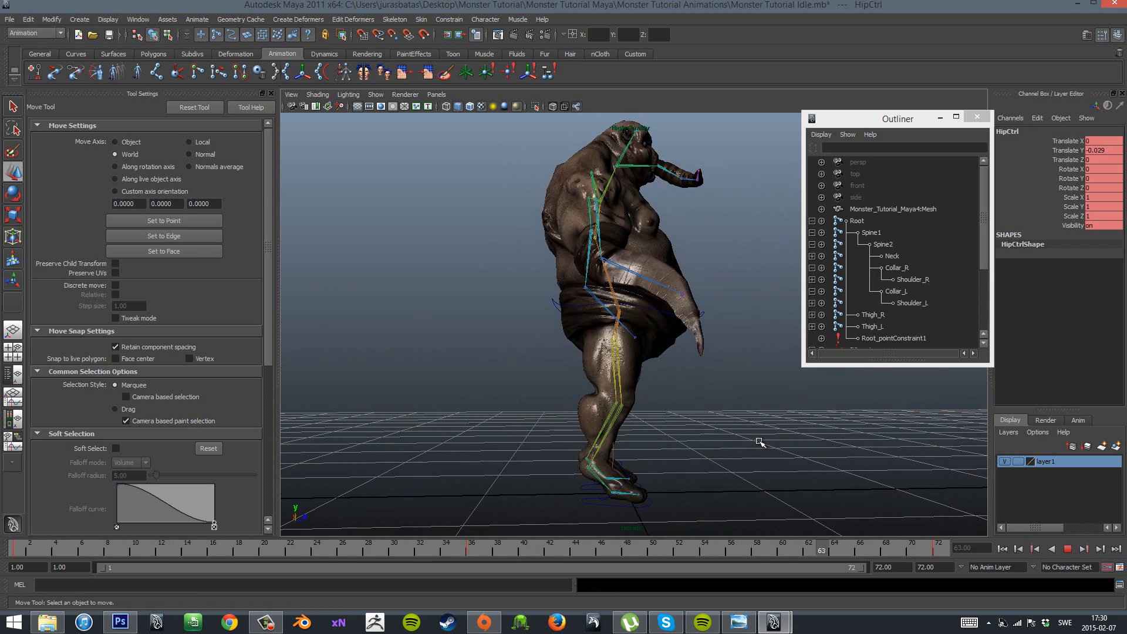
left_click_drag(745, 442, 624, 460, "alt")
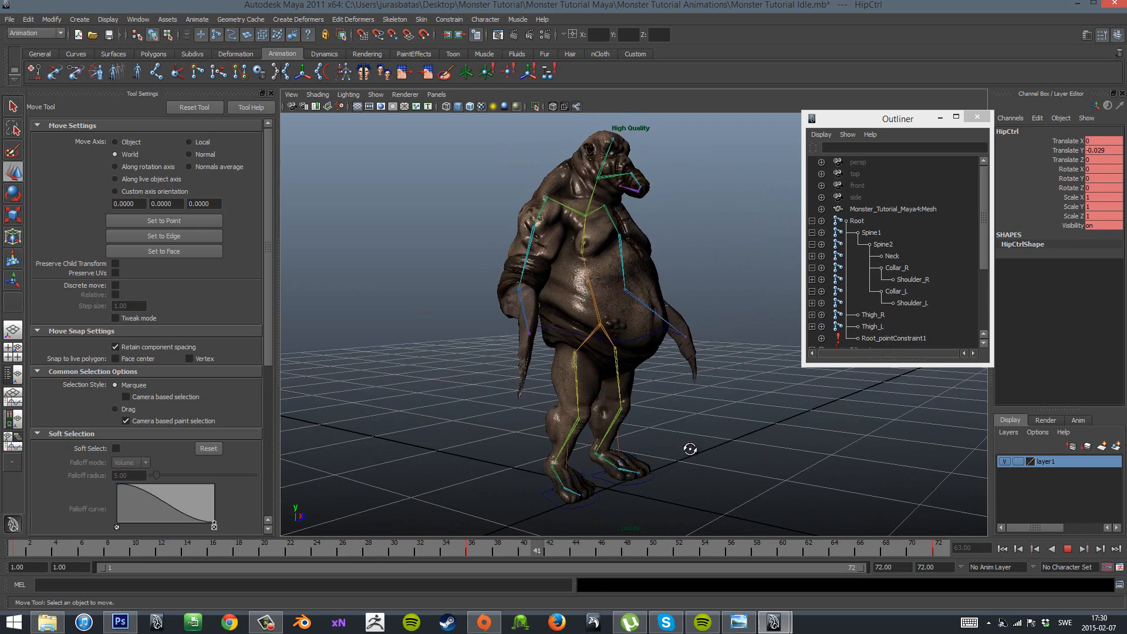
mouse_move(688, 448)
left_mouse_down("alt")
mouse_move(653, 451)
mouse_move(692, 452)
left_mouse_up("alt")
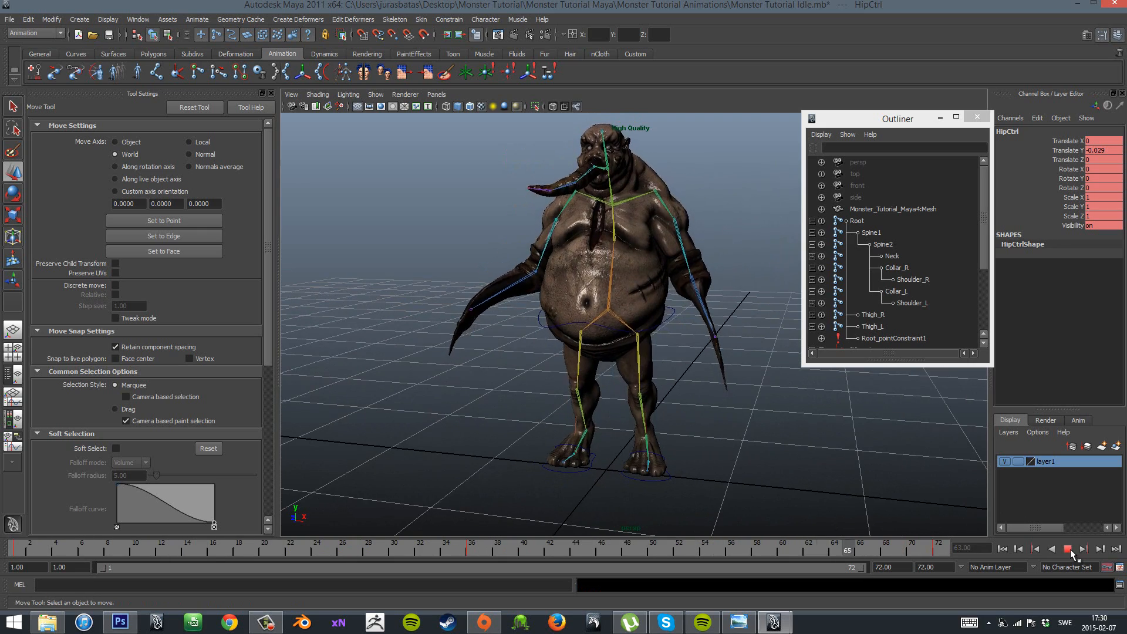
left_click(1068, 549)
Copy the HipCtrl key at frame 1 and paste it at frame 20.
left_click(675, 328)
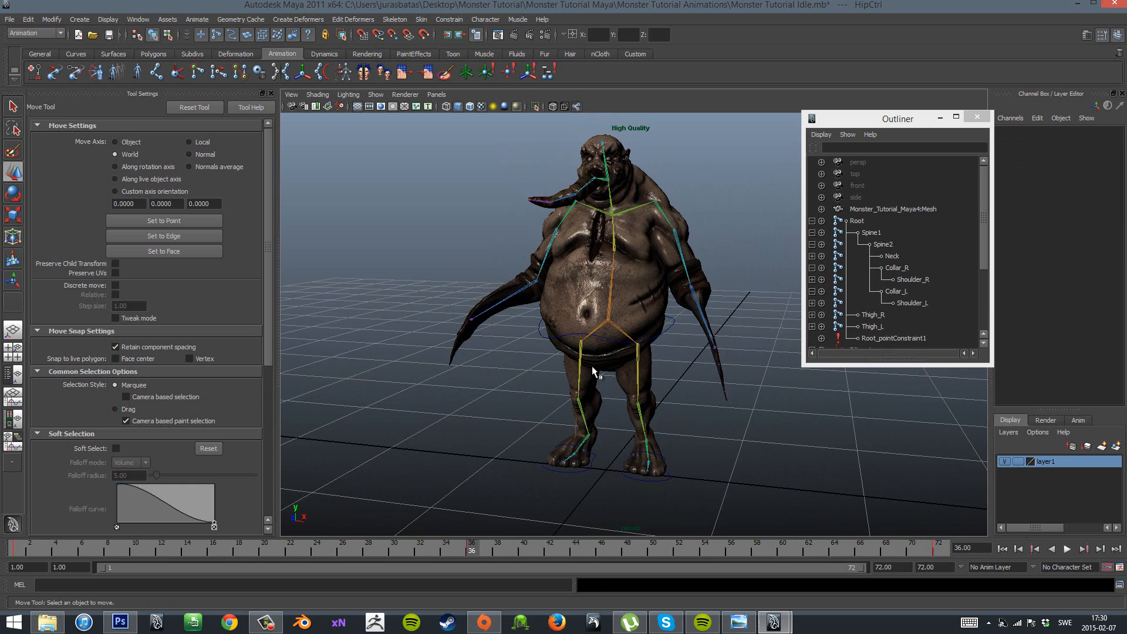
left_click(675, 327)
left_click(17, 549)
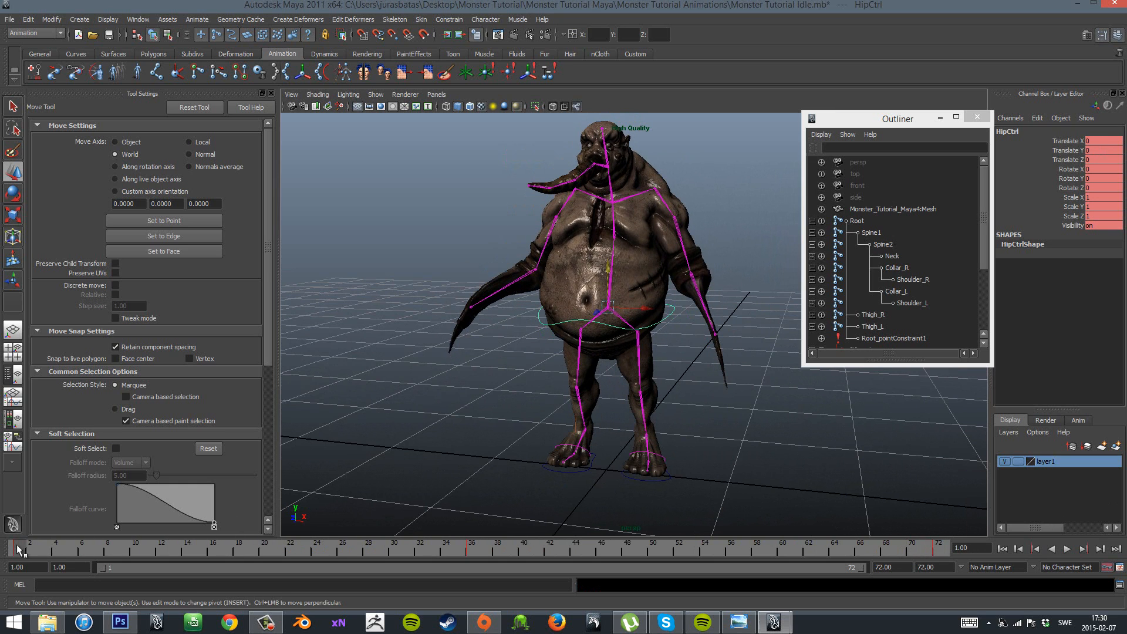
right_click(17, 547)
left_click(63, 397)
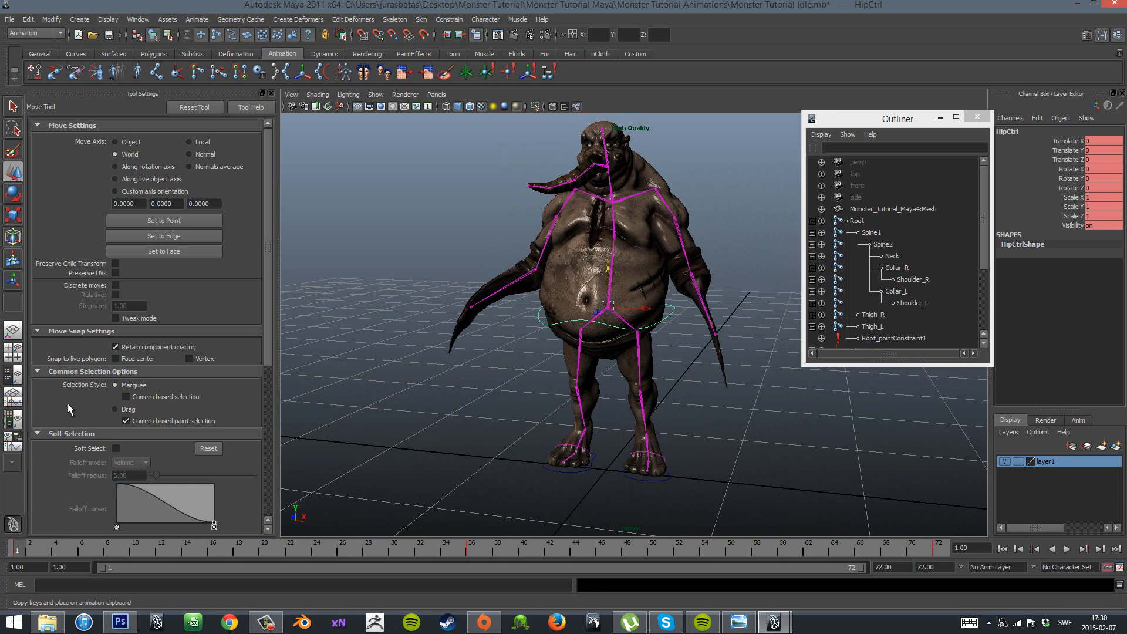
left_click(263, 546)
right_click(263, 546)
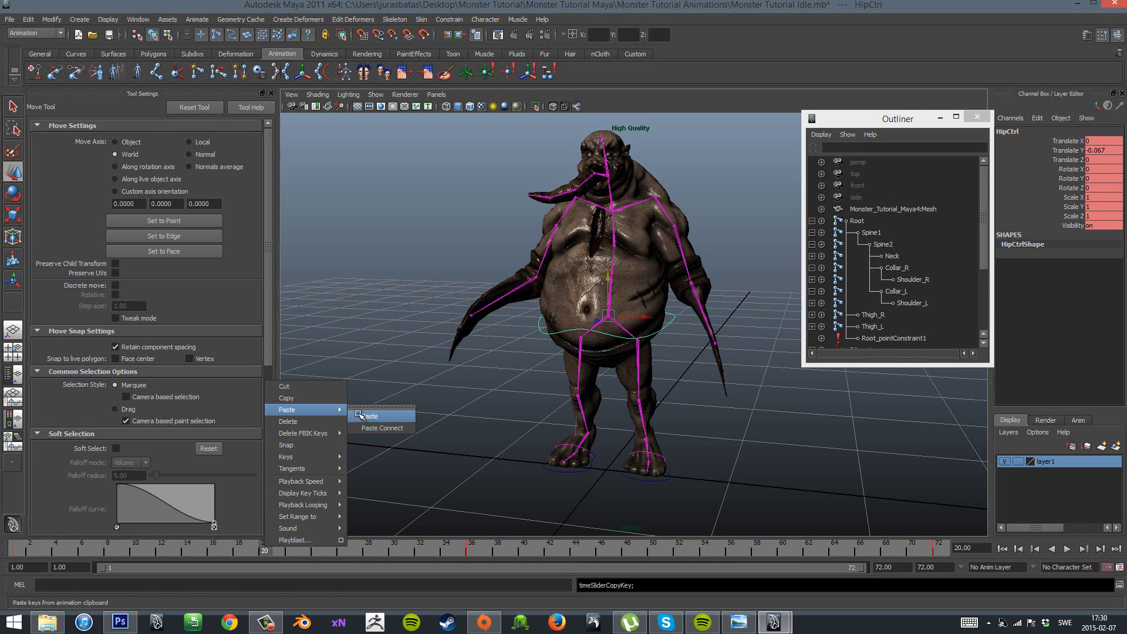
left_click(360, 415)
Copy the HipCtrl key at frame 36 and paste it at frame 46.
left_click(472, 547)
right_click(472, 547)
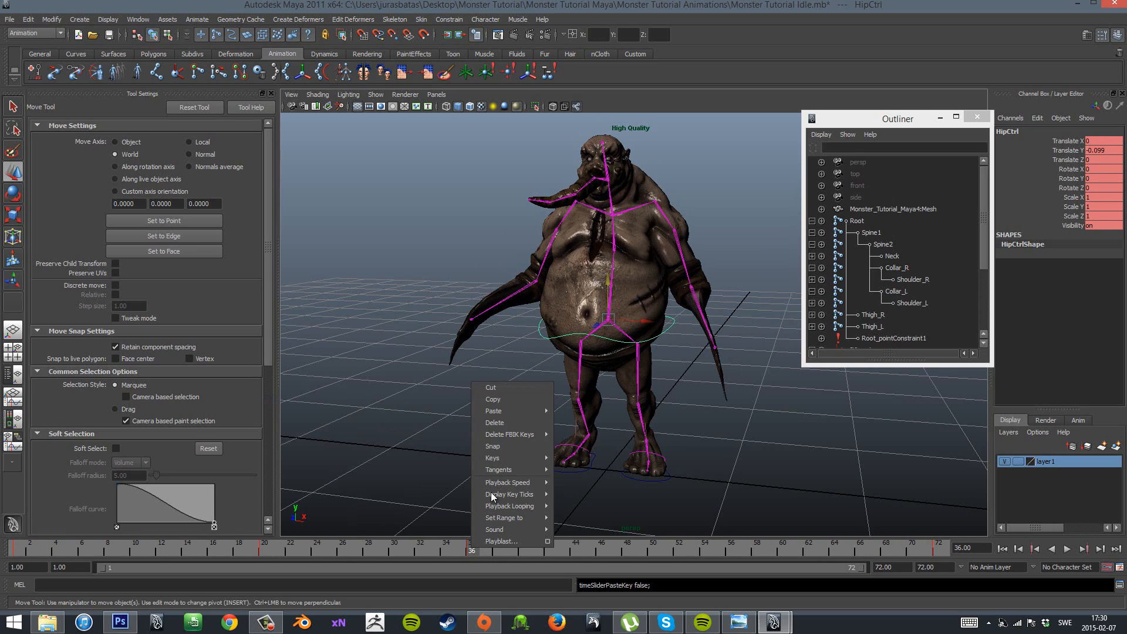
left_click(493, 399)
left_click(601, 549)
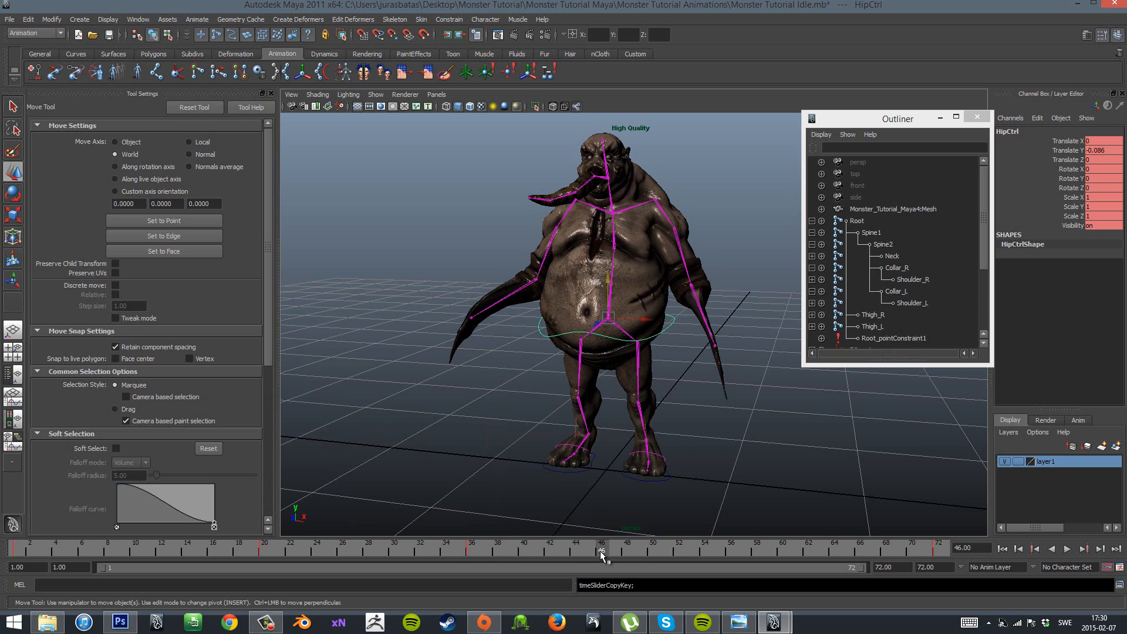
right_click(601, 551)
left_click(735, 416)
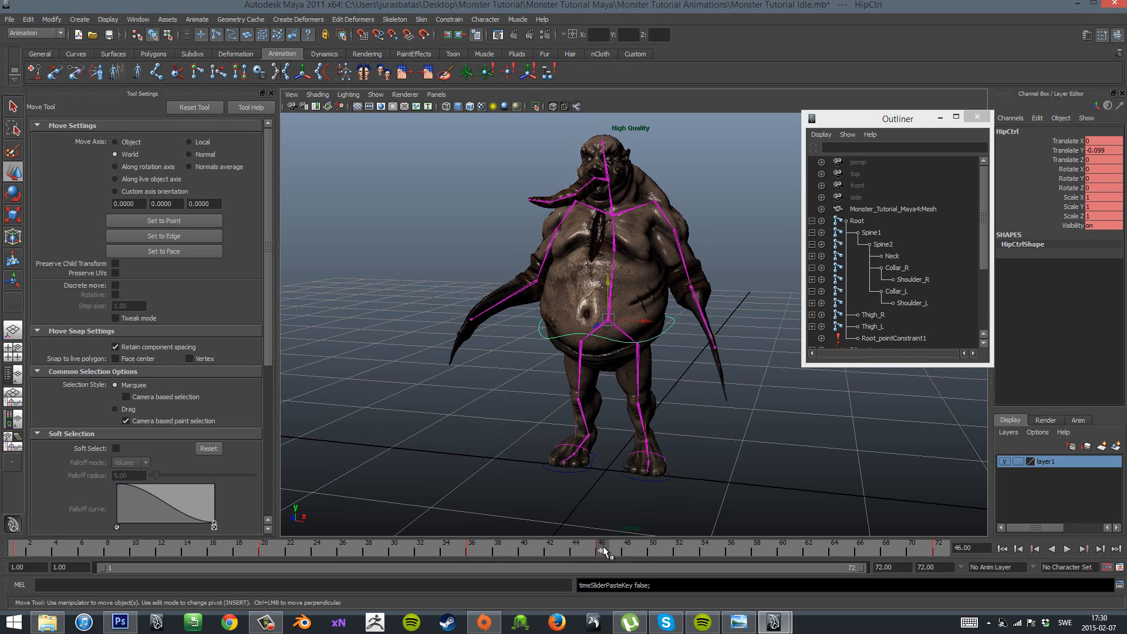
Play the animation from frame 1 to check the timing of the hips with the added hold keys.
left_click_drag(541, 548, 16, 552)
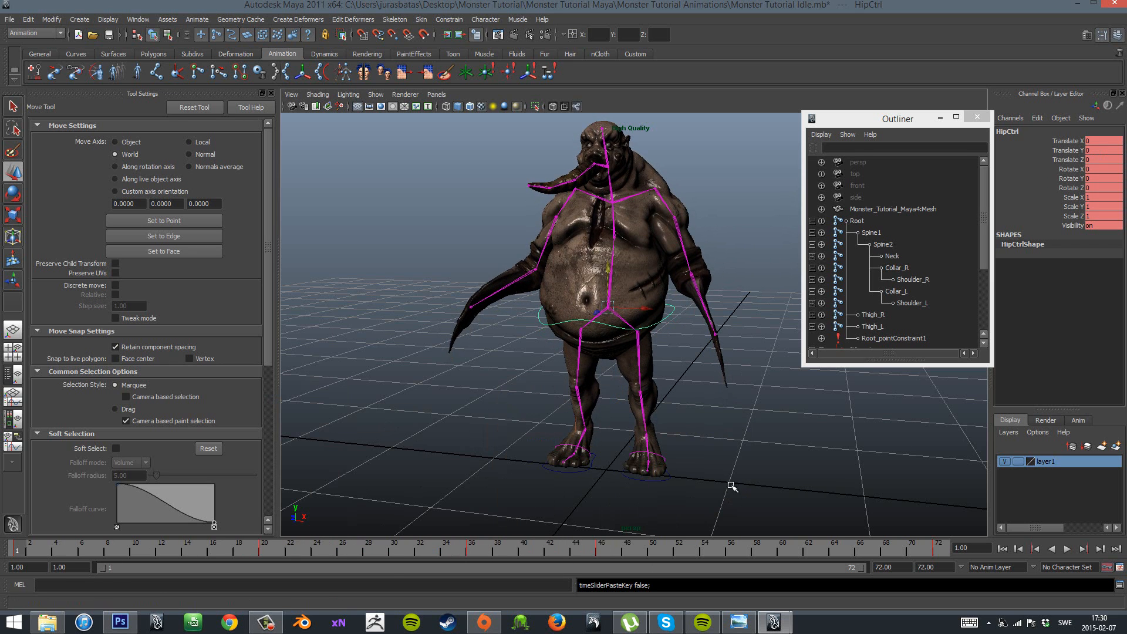
left_click(900, 452)
key("alt+v")
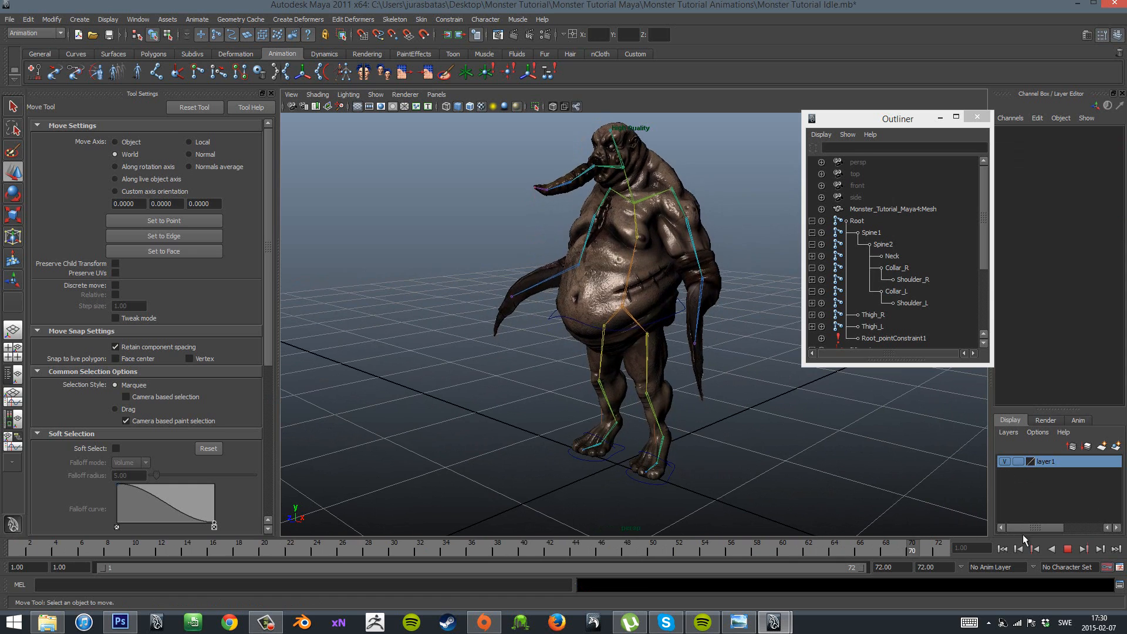
left_click(1070, 549)
Delete the HipCtrl key at frame 46.
left_click(678, 306)
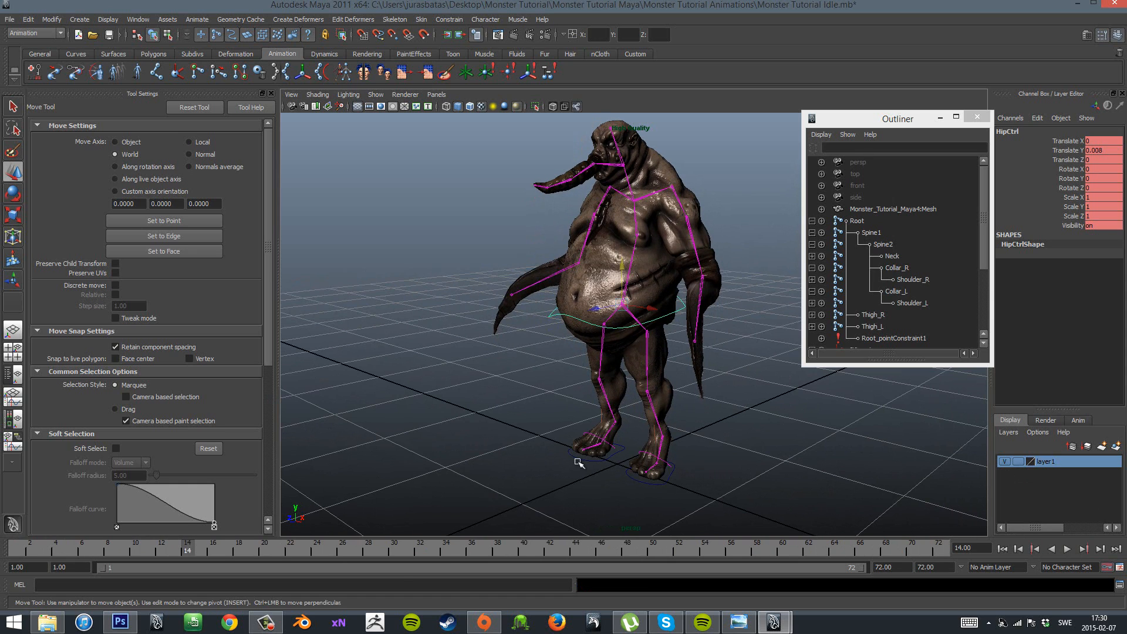
left_click(475, 551)
left_click(603, 547)
right_click(603, 547)
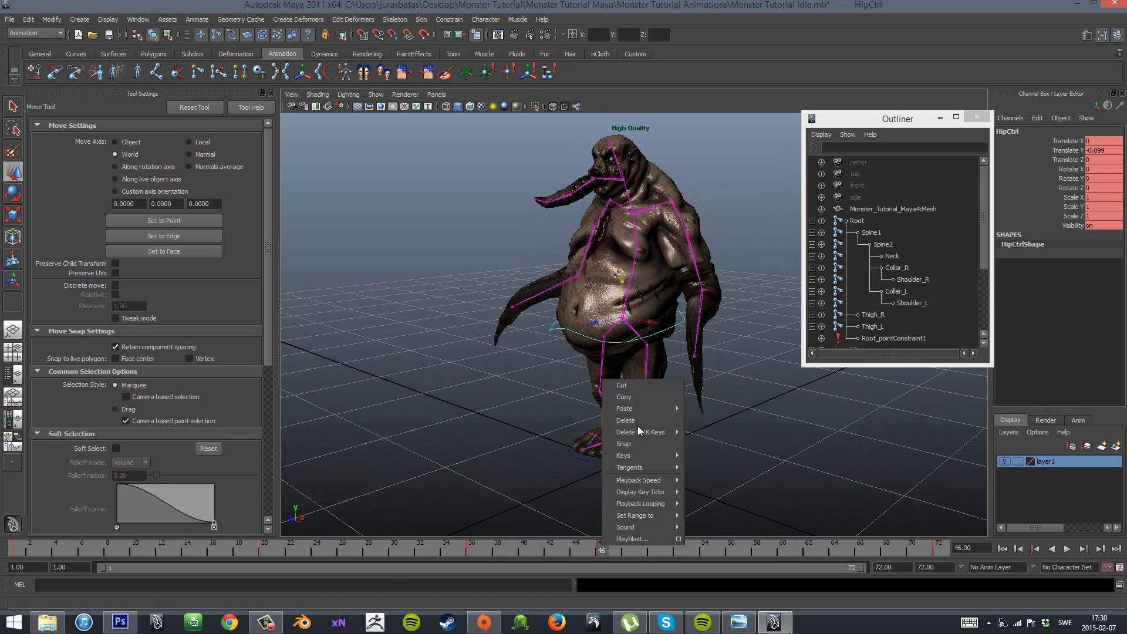
left_click(637, 425)
Relocate the HipCtrl key from frame 20 to frame 14 by copying it there and deleting the original.
left_click(273, 547)
right_click(274, 547)
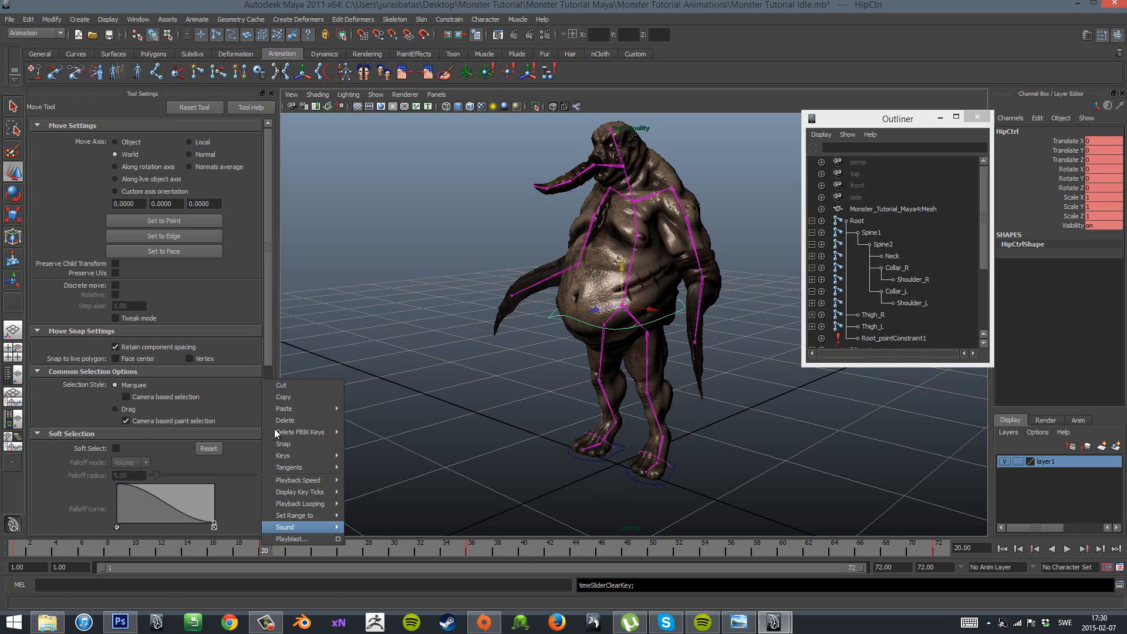
left_click(291, 389)
left_click(187, 547)
right_click(187, 547)
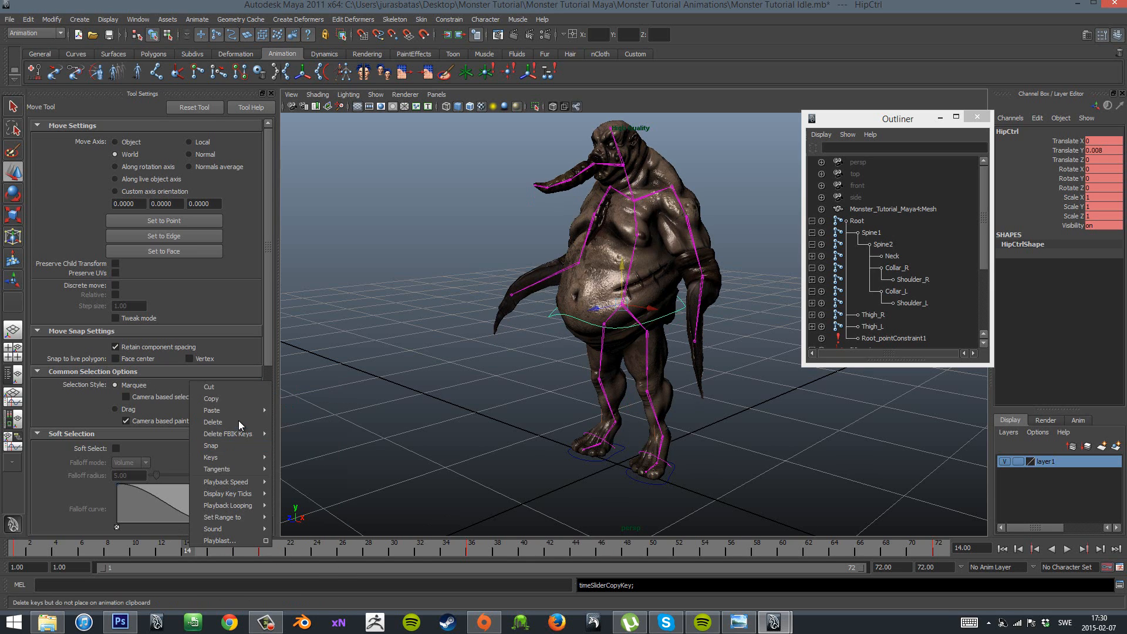
mouse_move(279, 413)
left_click(326, 415)
right_click(265, 548)
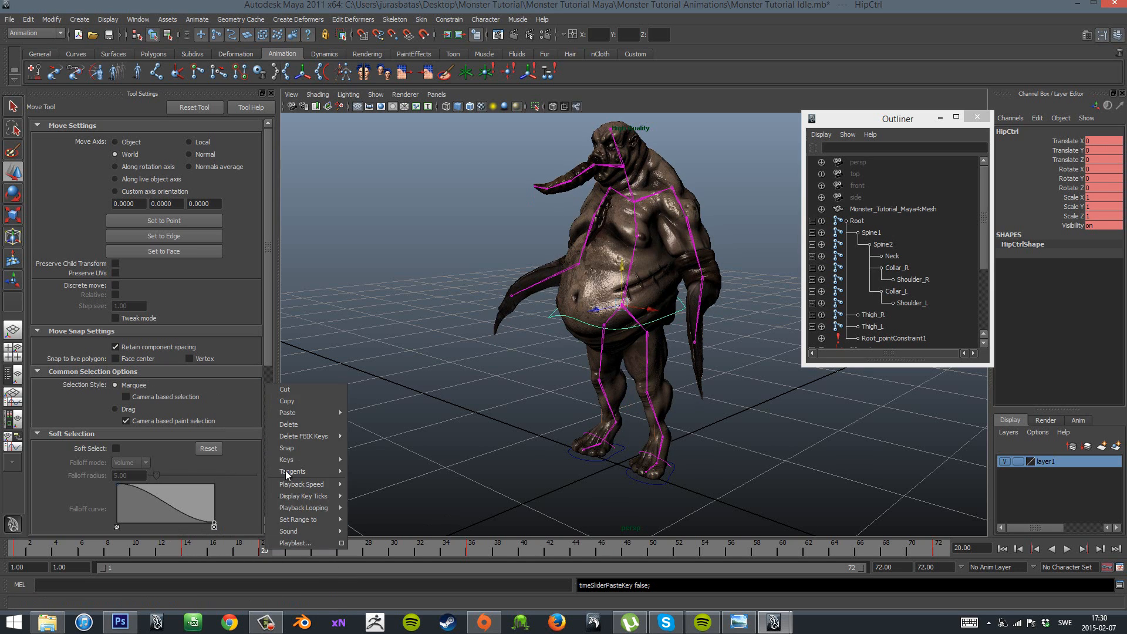
left_click(305, 427)
Scrub and play back the animation, checking the hip timing from the front and back.
left_click_drag(355, 554, 136, 551)
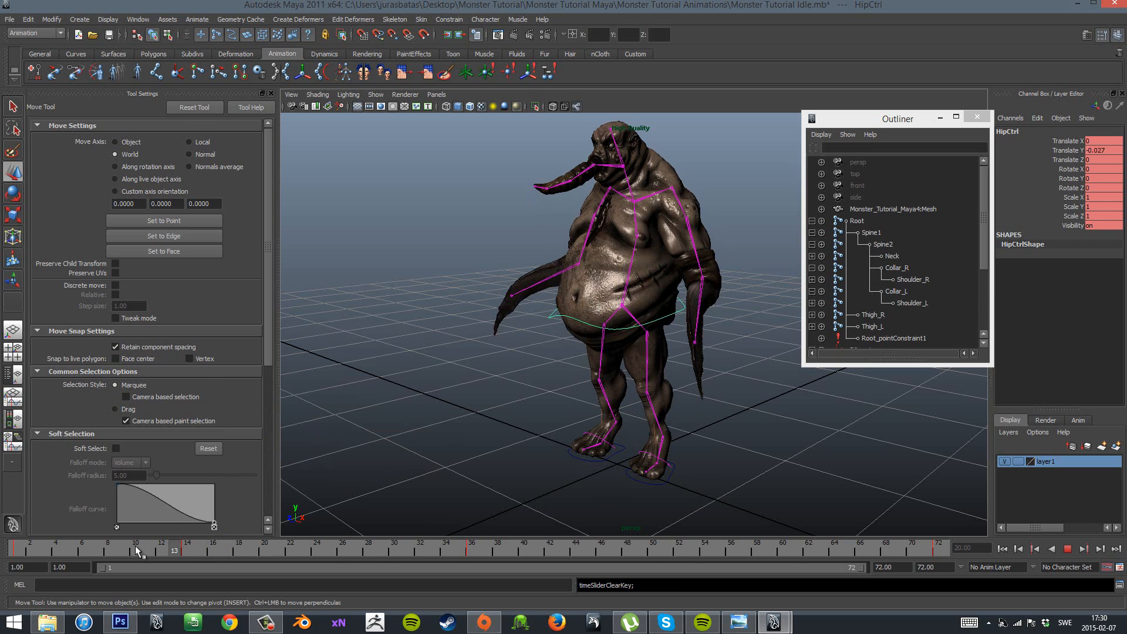
left_click(450, 435)
key("alt+v")
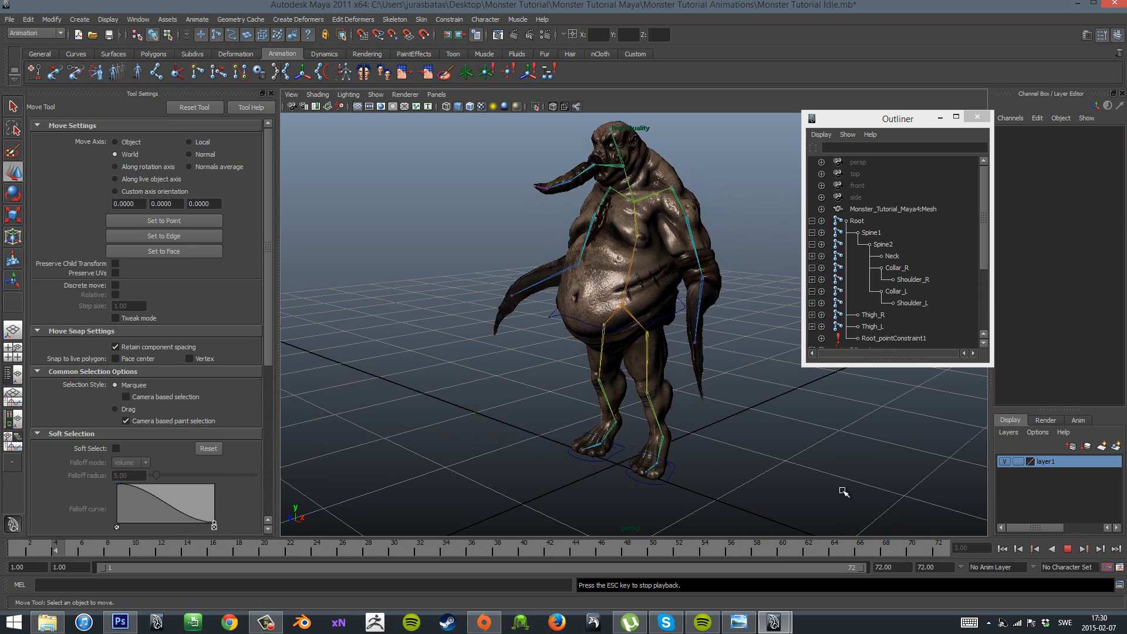
left_click_drag(844, 492, 529, 474, "alt")
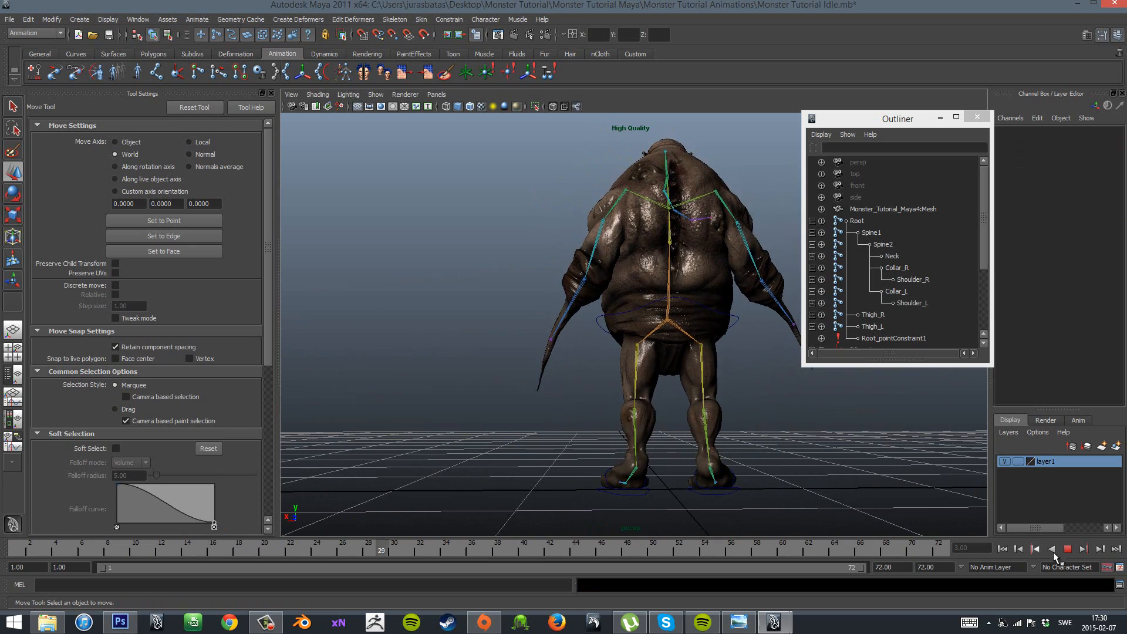
left_click(1068, 549)
Delete the HipCtrl key at frame 14.
left_click(737, 319)
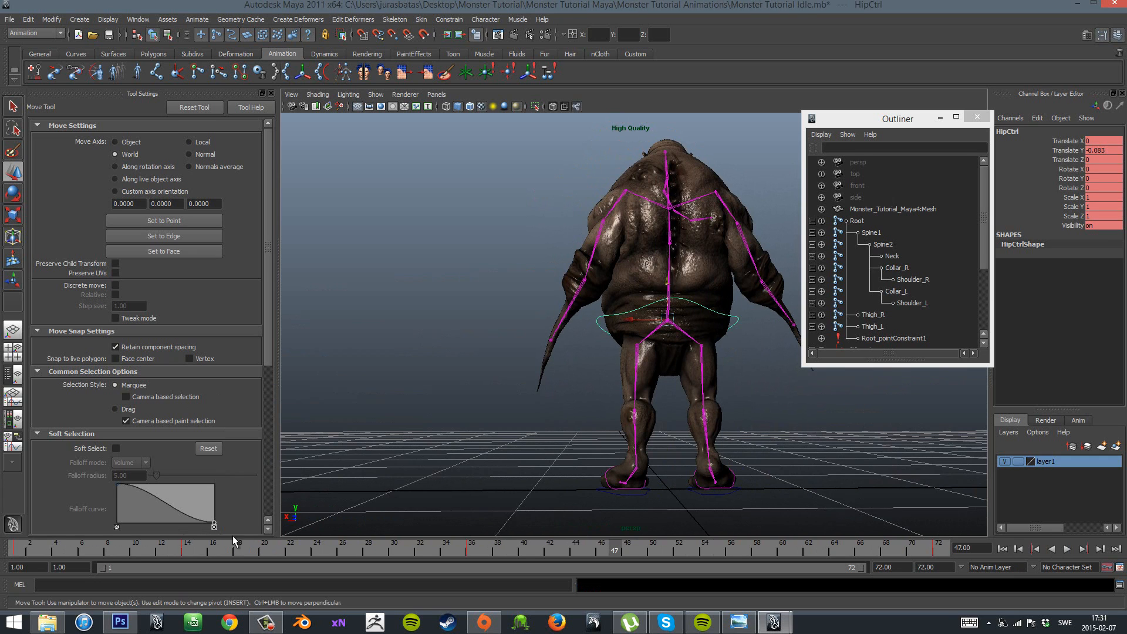
left_click(191, 551)
right_click(191, 551)
left_click(200, 422)
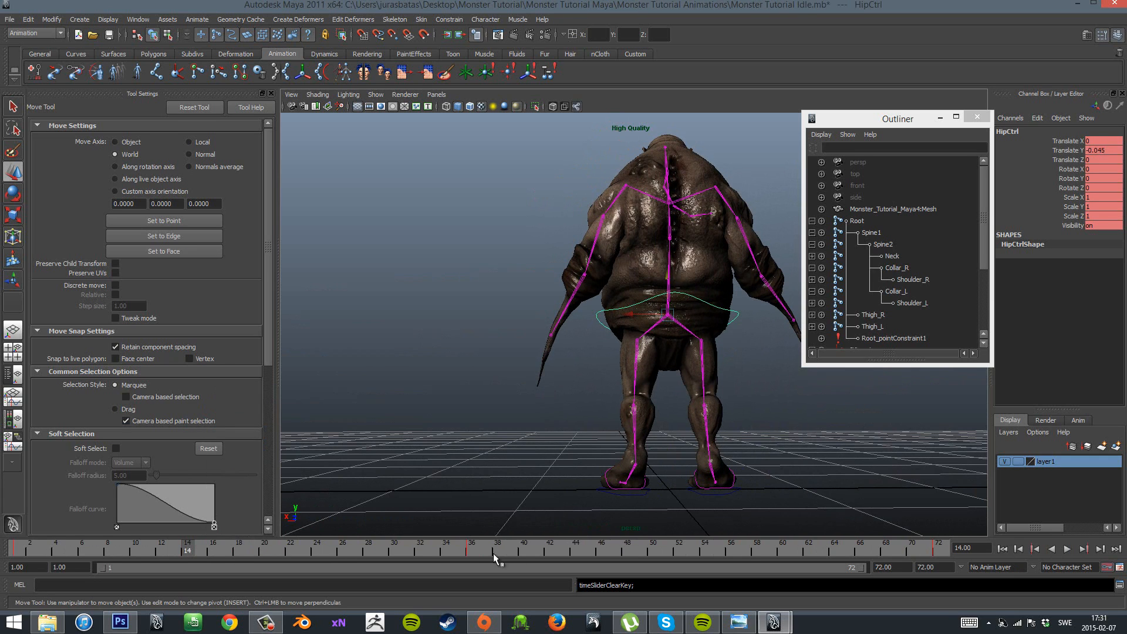
Move HipCtrl to about -0.063 in Translate Y at frame 36 and about -0.062 at frame 50, keying both frames.
middle_click_drag(670, 288, 666, 282)
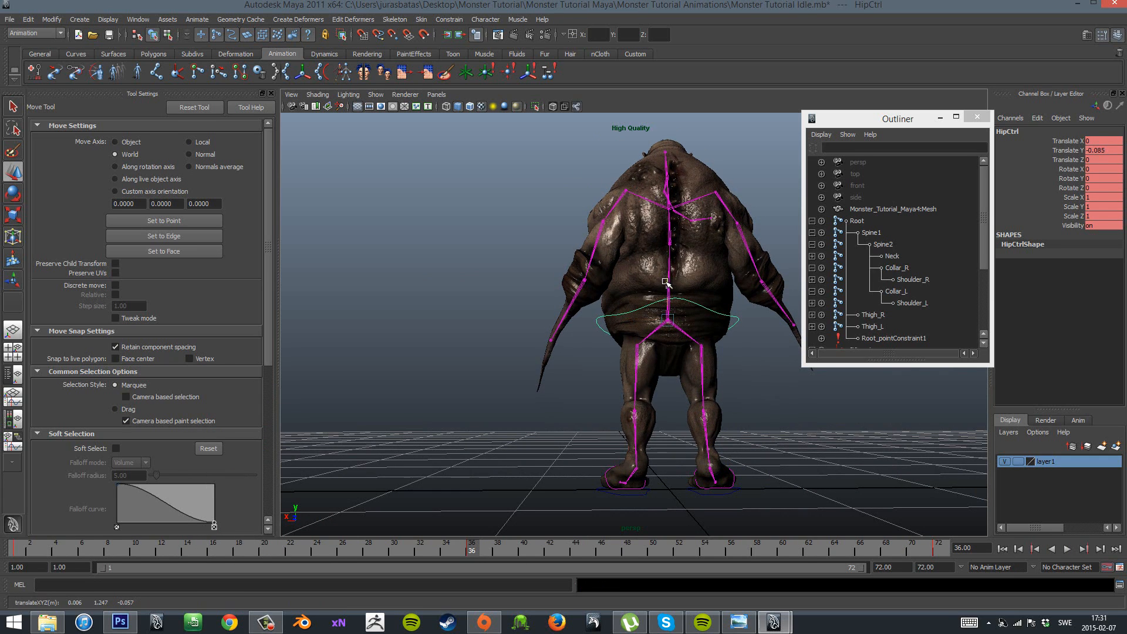
left_click_drag(626, 311, 471, 568, "alt")
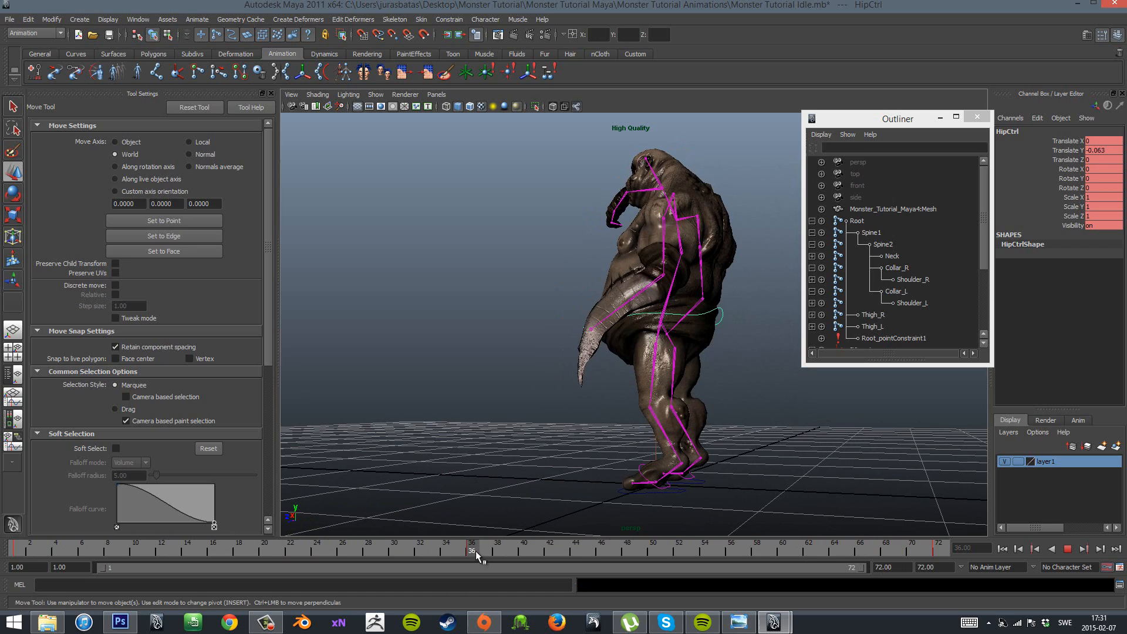
left_click(650, 551)
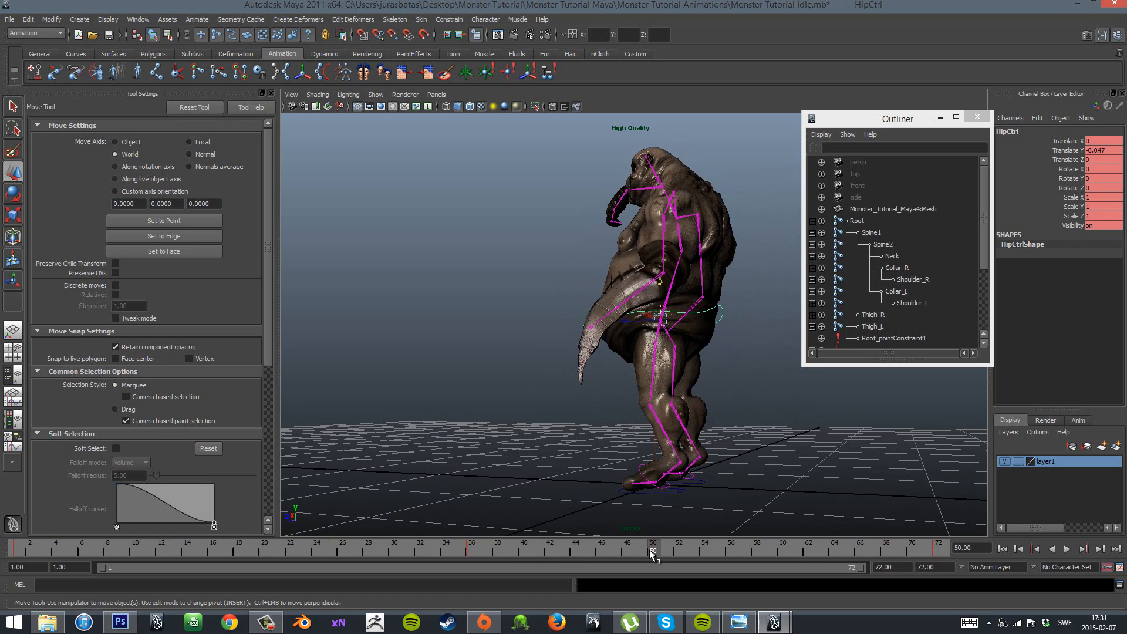
left_click_drag(660, 284, 660, 283)
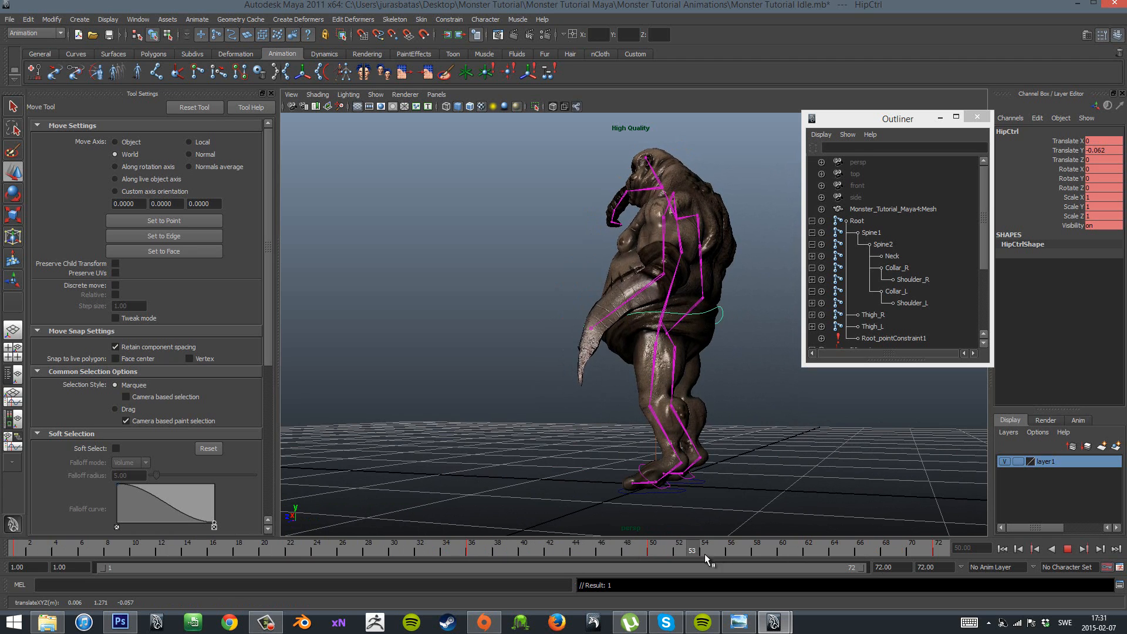
Play back the animation and review the hip movement from several angles, leaving nothing selected.
key("alt+v")
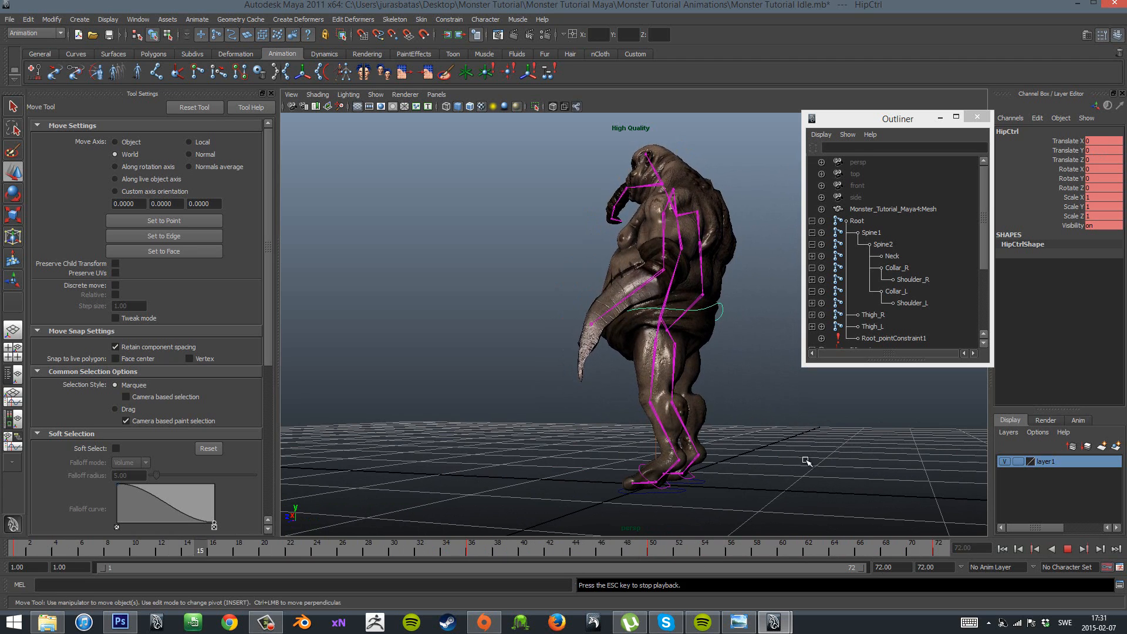
left_click_drag(736, 462, 832, 468, "alt")
left_click(830, 468)
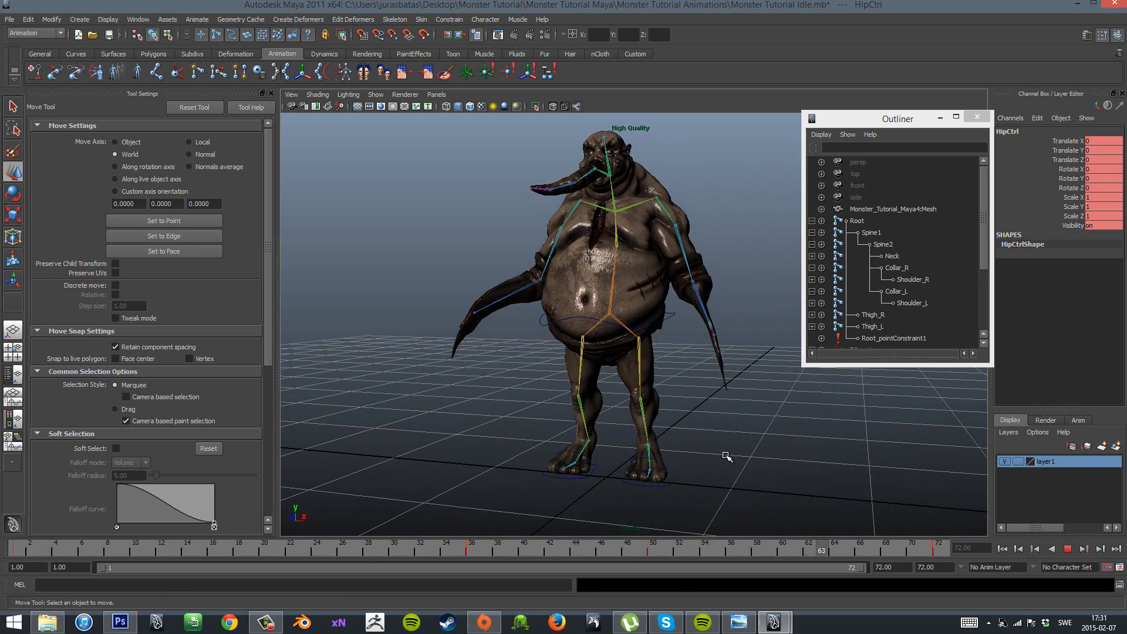
left_click_drag(727, 456, 916, 472, "alt")
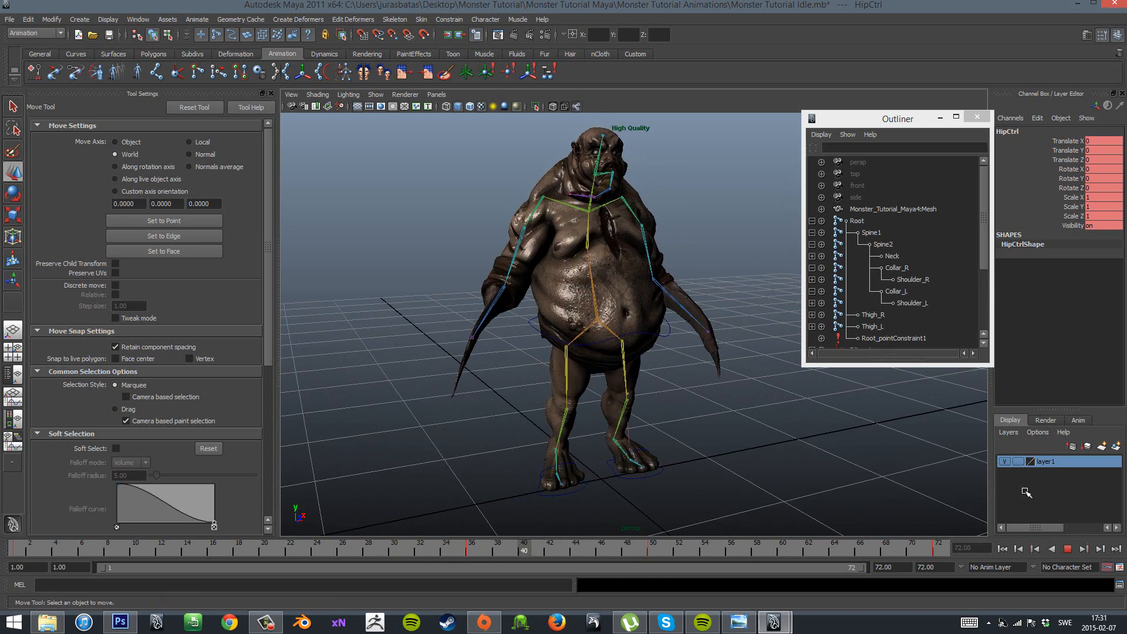
key("Escape")
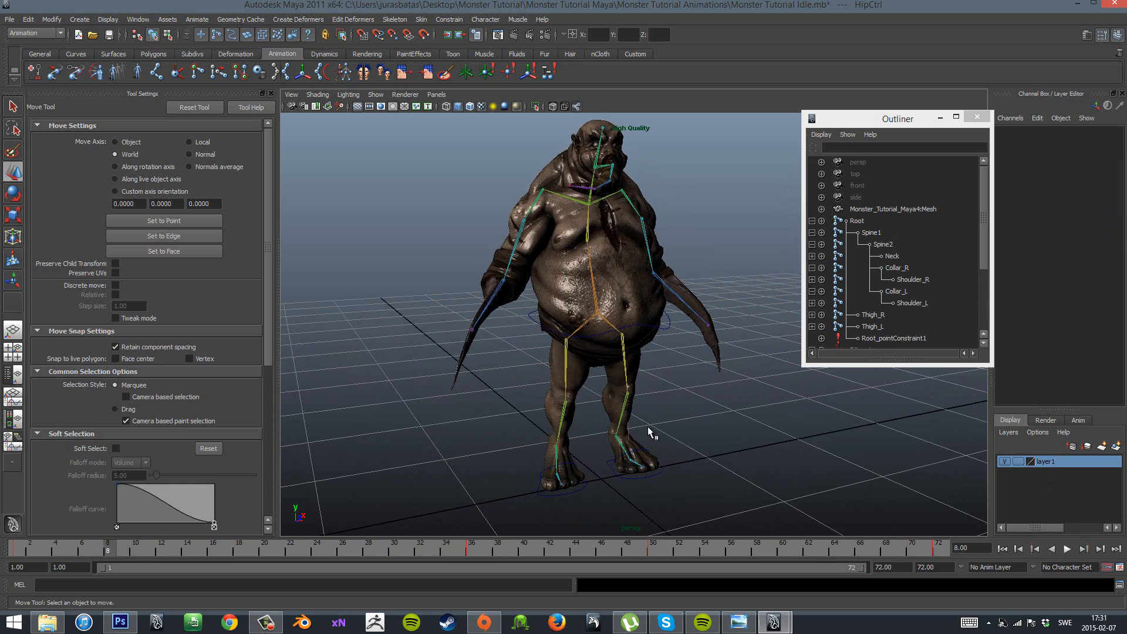
Set the Tentacle1 joint's Rotate Y to 26.612 at frame 36.
left_click_drag(648, 428, 581, 434, "alt")
right_click_drag(581, 293, 652, 288, "alt")
middle_click_drag(652, 287, 614, 470, "alt")
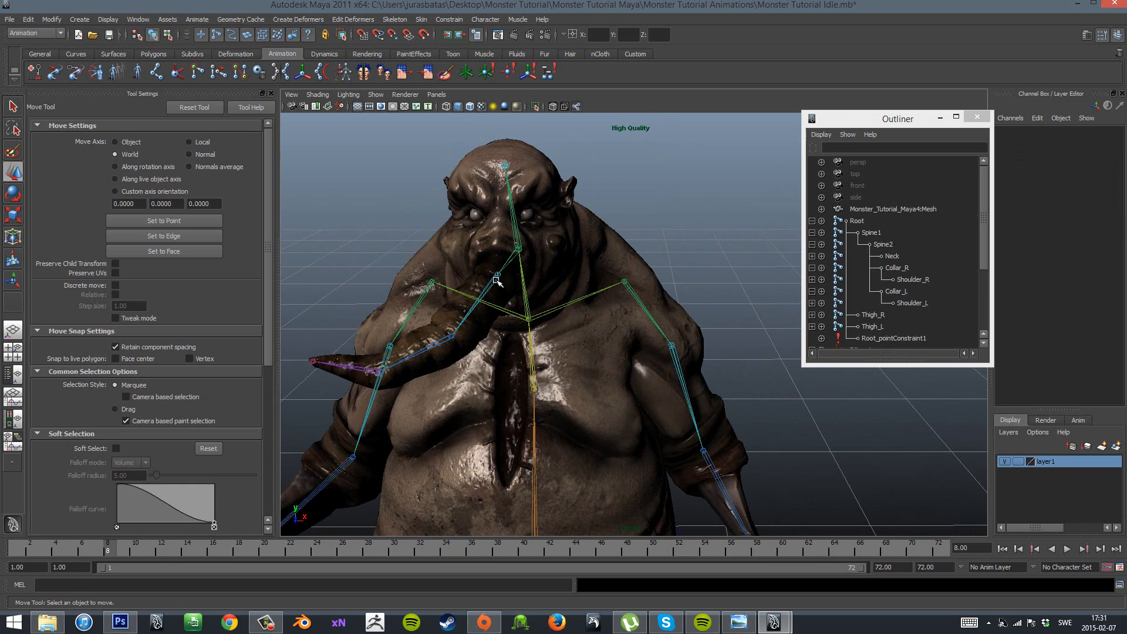
left_click(496, 278)
left_click_drag(141, 550, 471, 555)
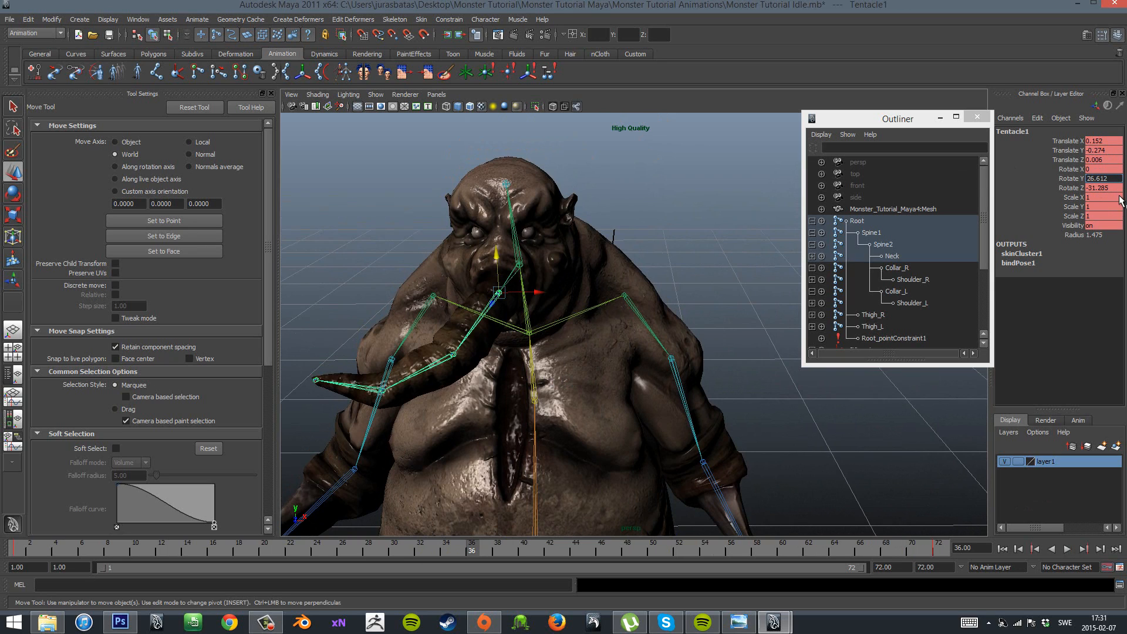
key("Return")
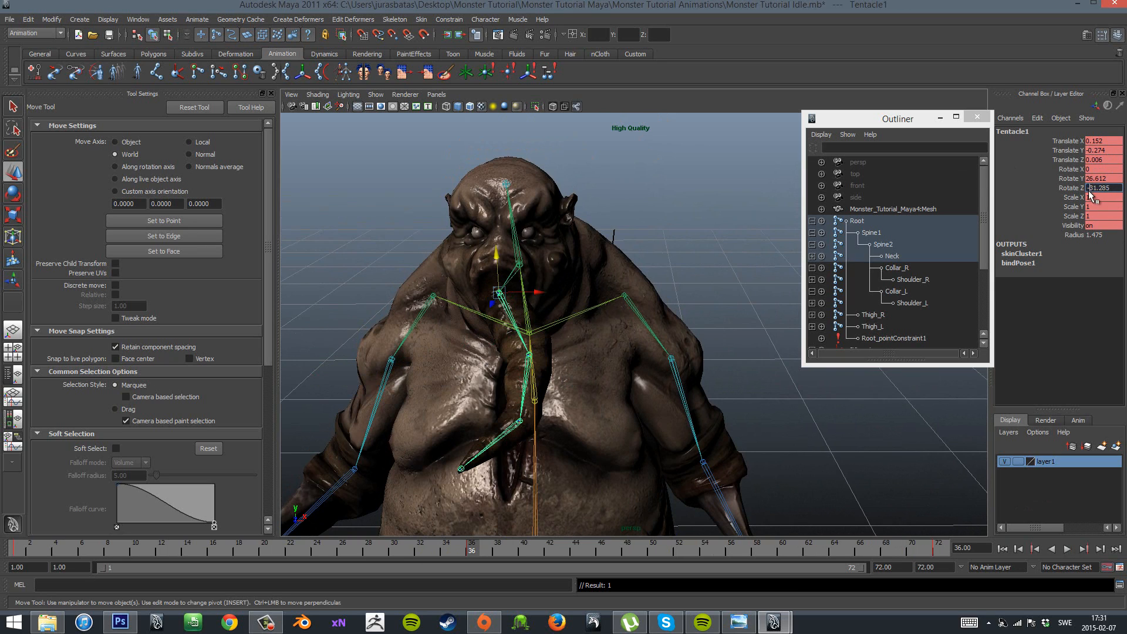
key("Return")
mouse_move(662, 311)
left_mouse_down("alt")
mouse_move(594, 308)
mouse_move(670, 313)
left_mouse_up("alt")
key("ctrl+z")
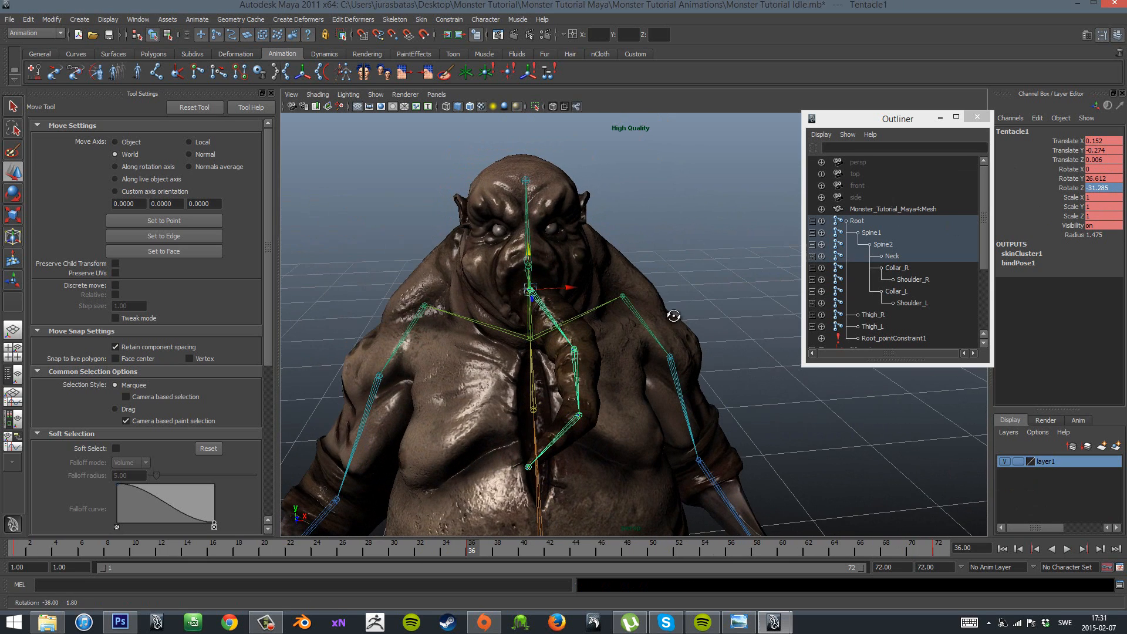
Set the Tentacle2 joint's Rotate Y to 28.507 at frame 36.
left_click(575, 353)
key("e")
left_click(1086, 179)
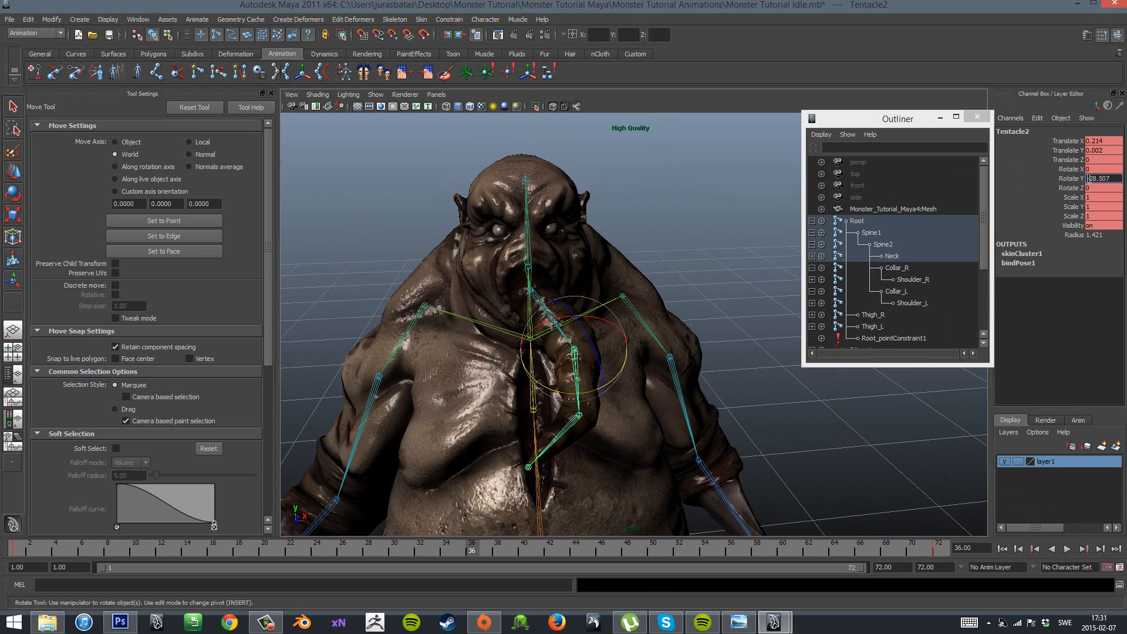
type("28.507")
key("Return")
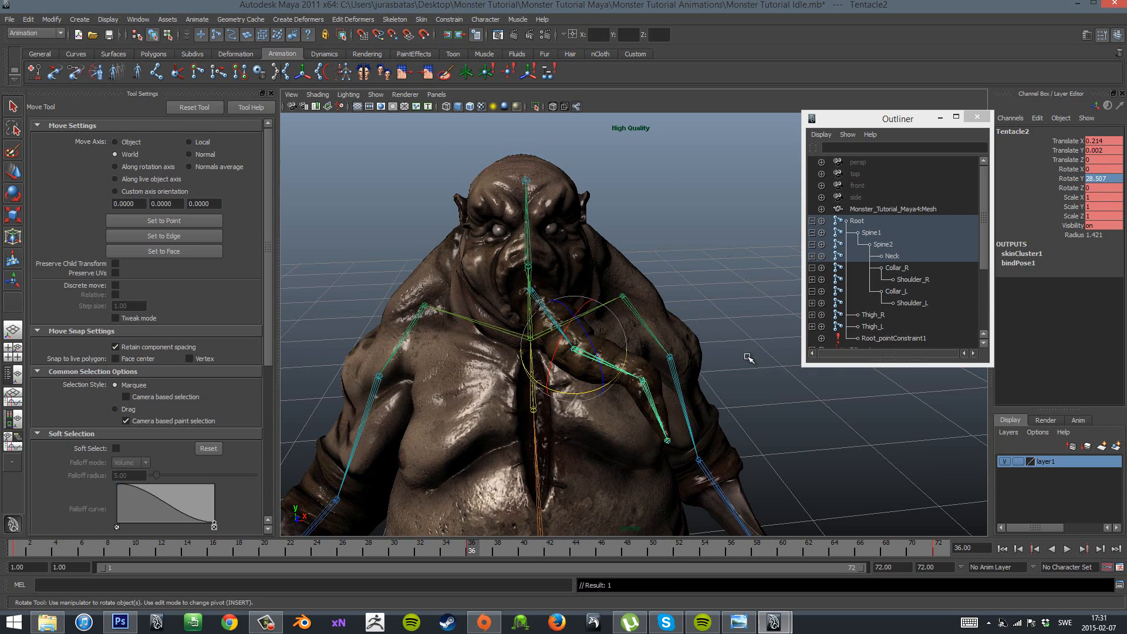
Set the Tentacle3 joint's Rotate Y to 44.513 at frame 36 and leave nothing selected.
left_click(643, 381)
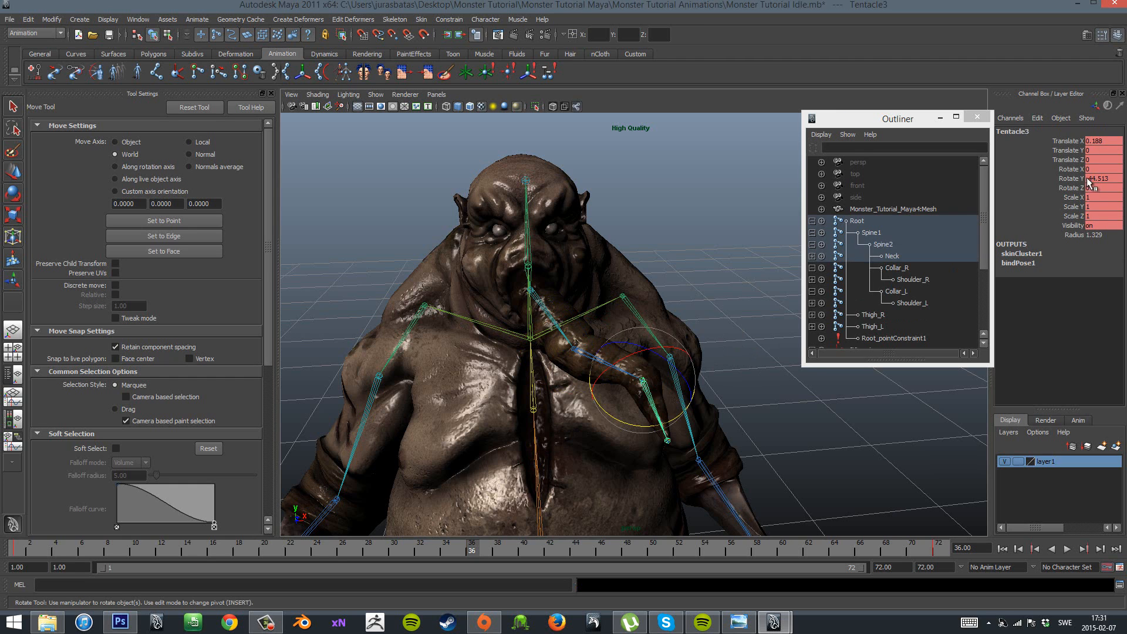
key("BackSpace")
key("Return")
left_click(784, 410)
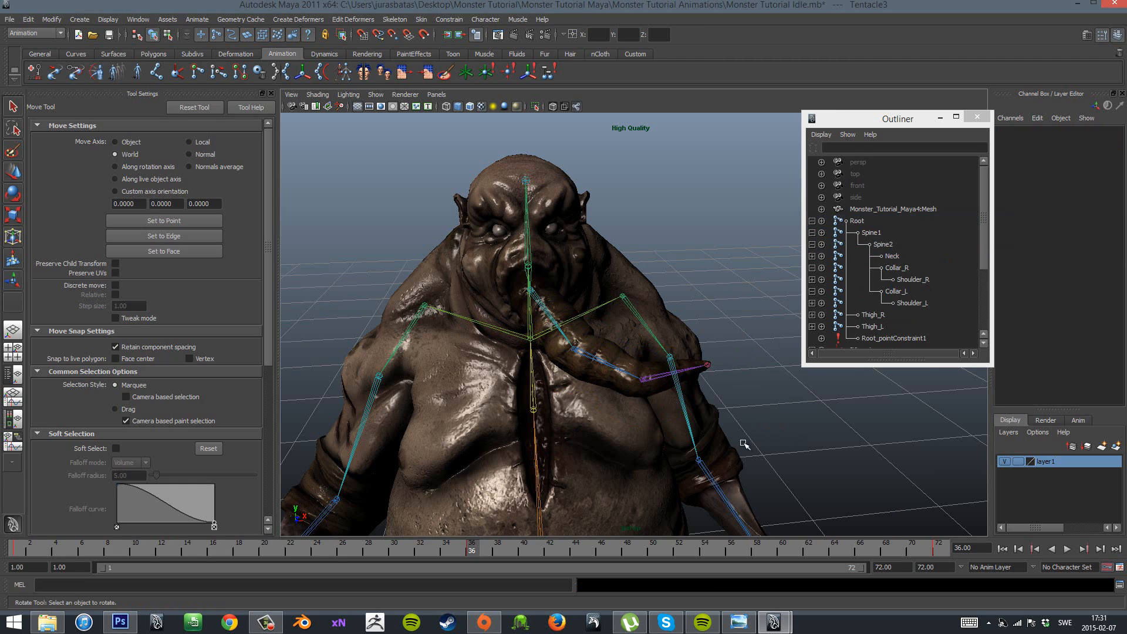
Play back the animation and review the tentacle's swing from a distance and from several angles.
right_click_drag(742, 443, 536, 527, "alt")
key("alt+v")
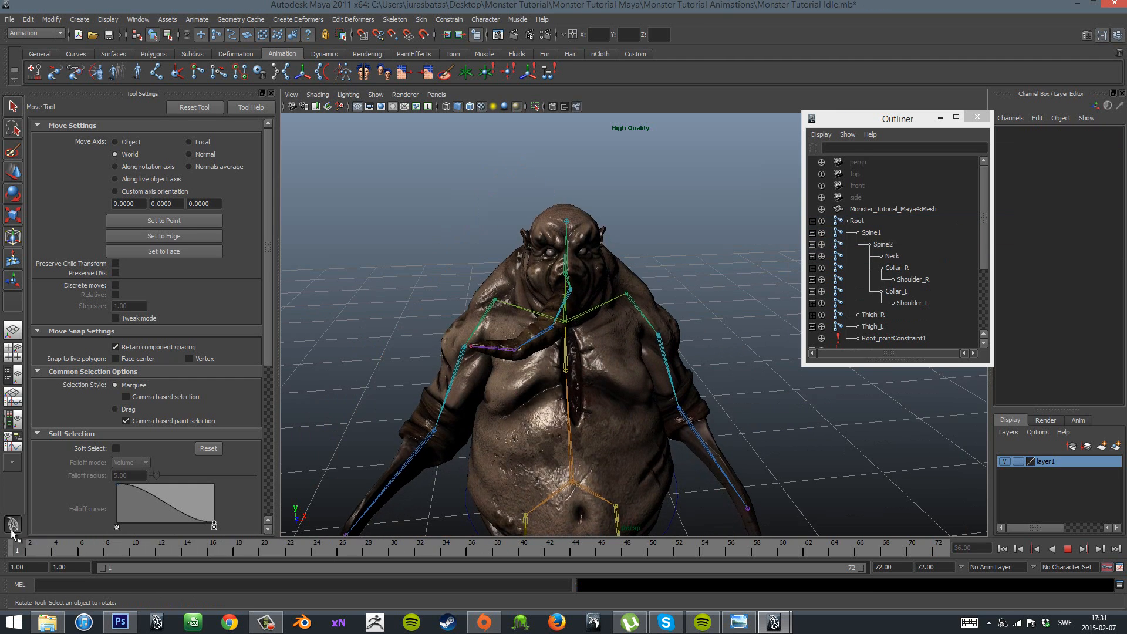
left_click(1068, 550)
right_click_drag(846, 446, 679, 385, "alt")
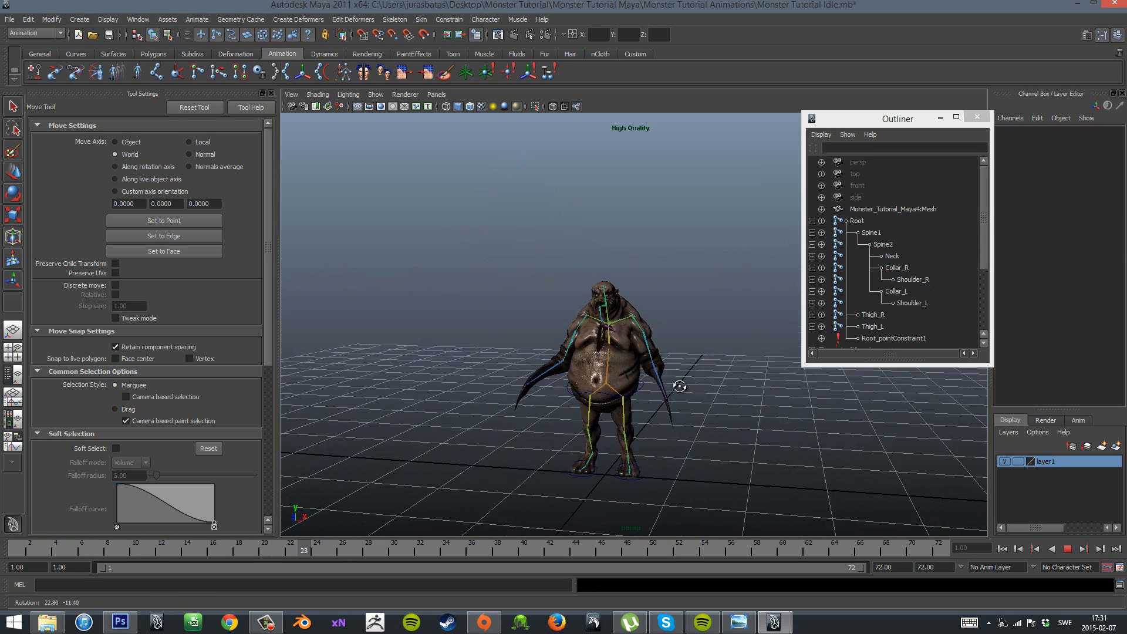
left_click_drag(679, 385, 666, 386, "alt")
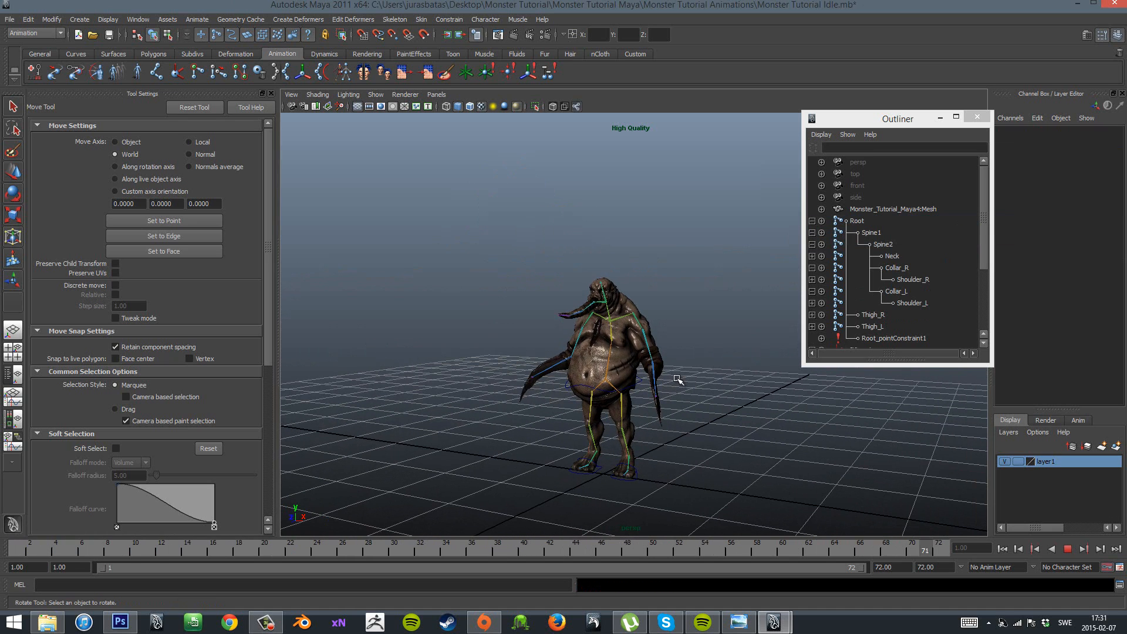
left_click_drag(634, 341, 565, 348, "alt")
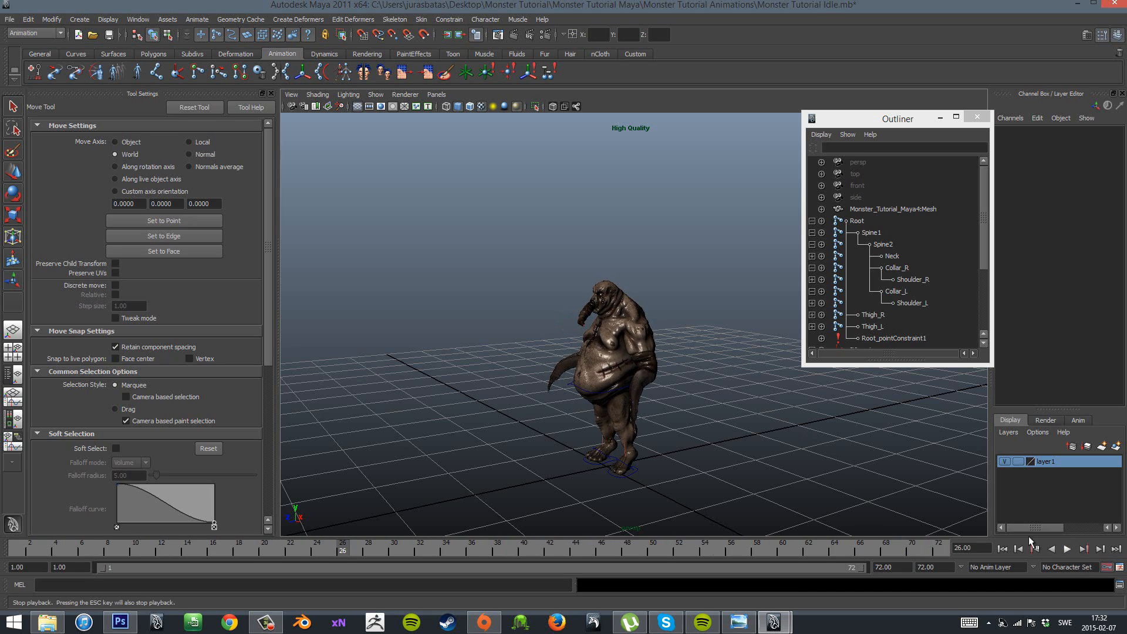
Show the joints through the mesh and key Spine1 at frame 1 with a Rotate Z of about 4.303.
scroll(657, 394, "up", 4)
left_click_drag(646, 397, 742, 399, "alt")
middle_click_drag(742, 400, 748, 324, "alt")
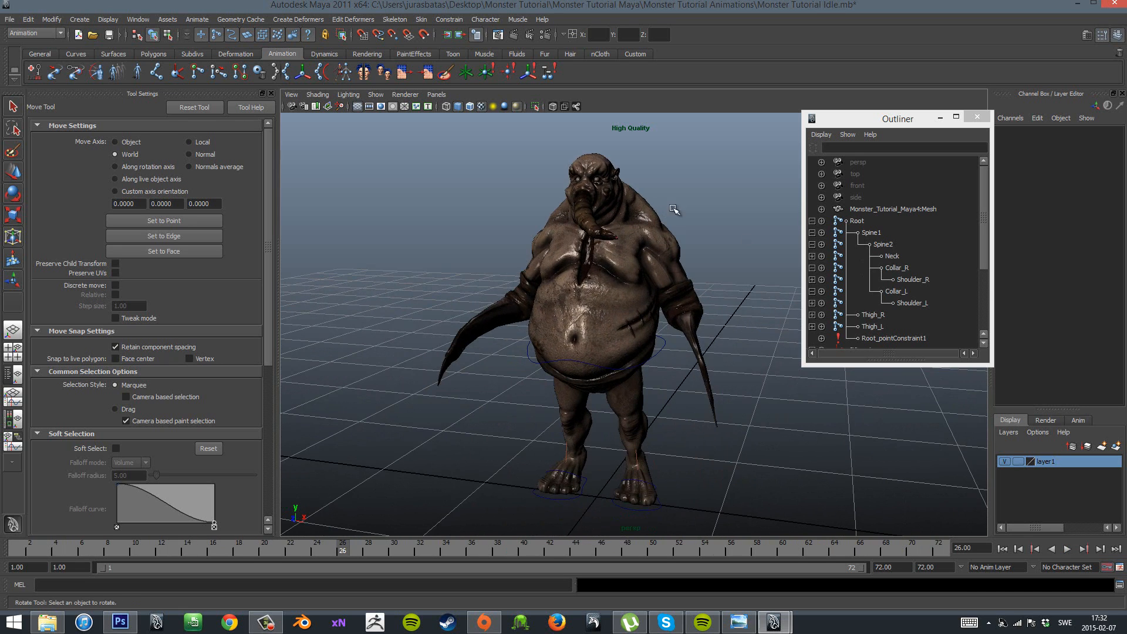
left_click(577, 107)
left_click(602, 264)
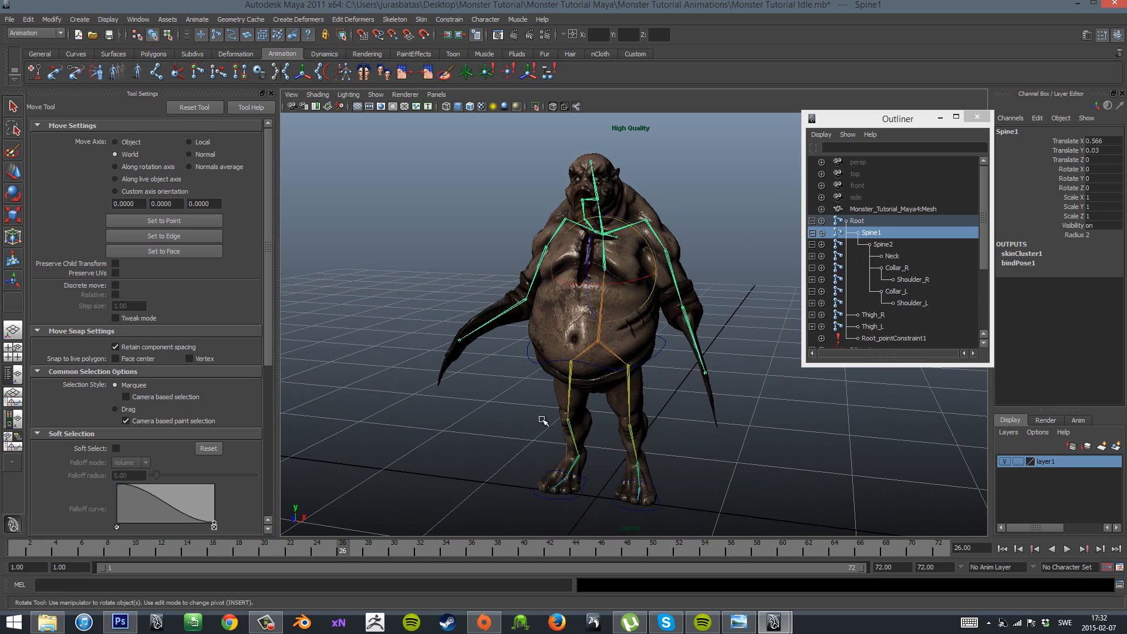
left_click_drag(307, 553, 9, 561)
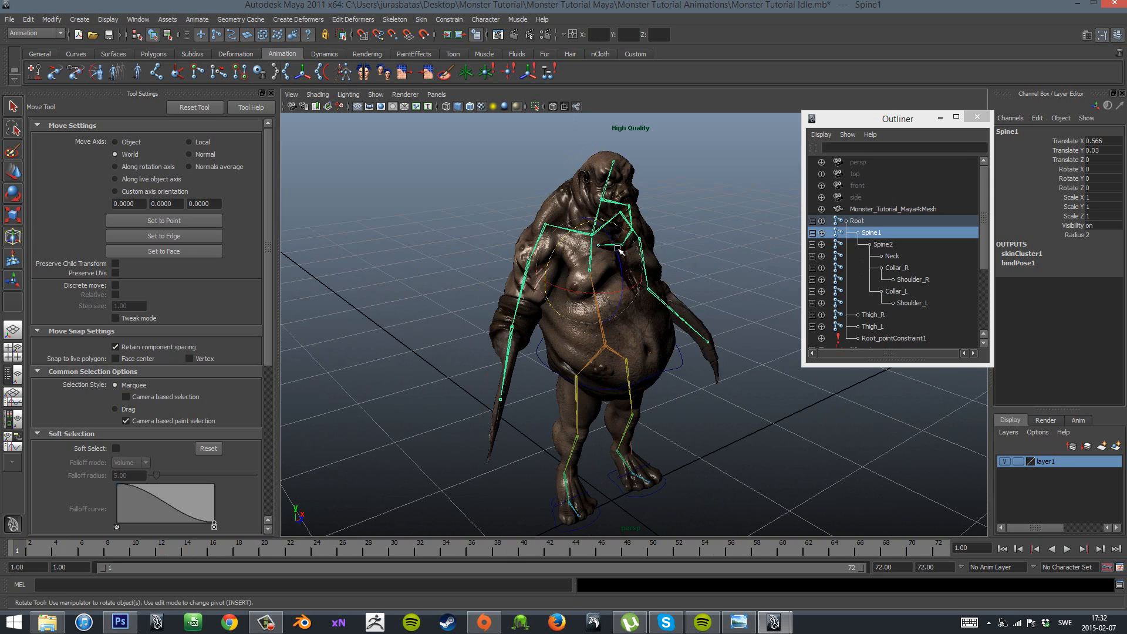
key("s")
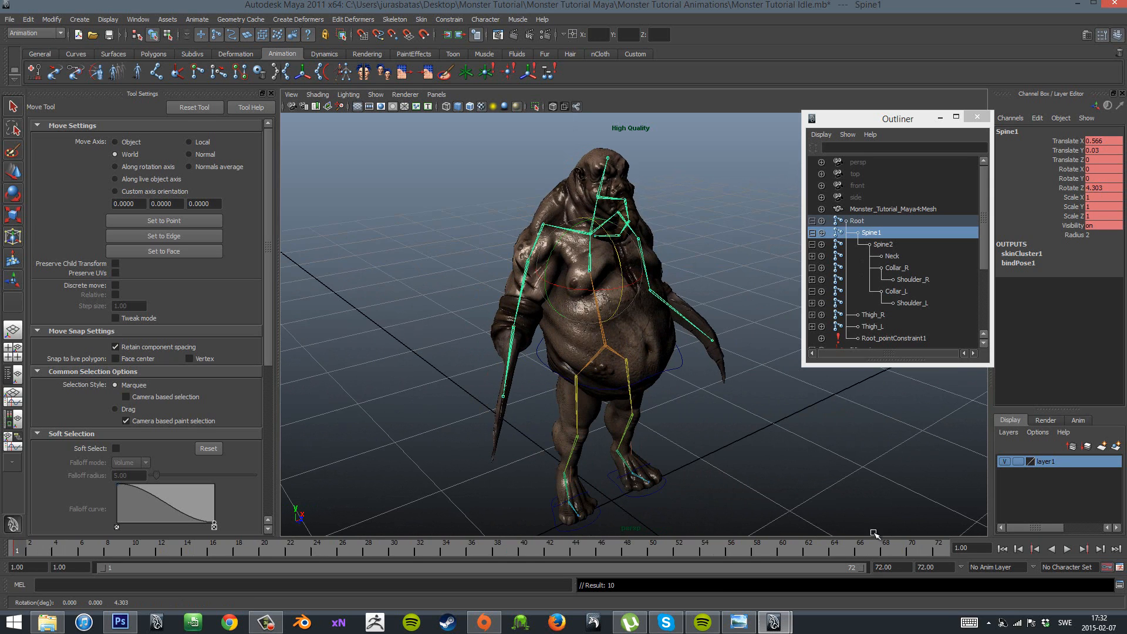
Rotate Spine1 to about -1.573 in Z at frame 36 and key the pose.
left_click(472, 549)
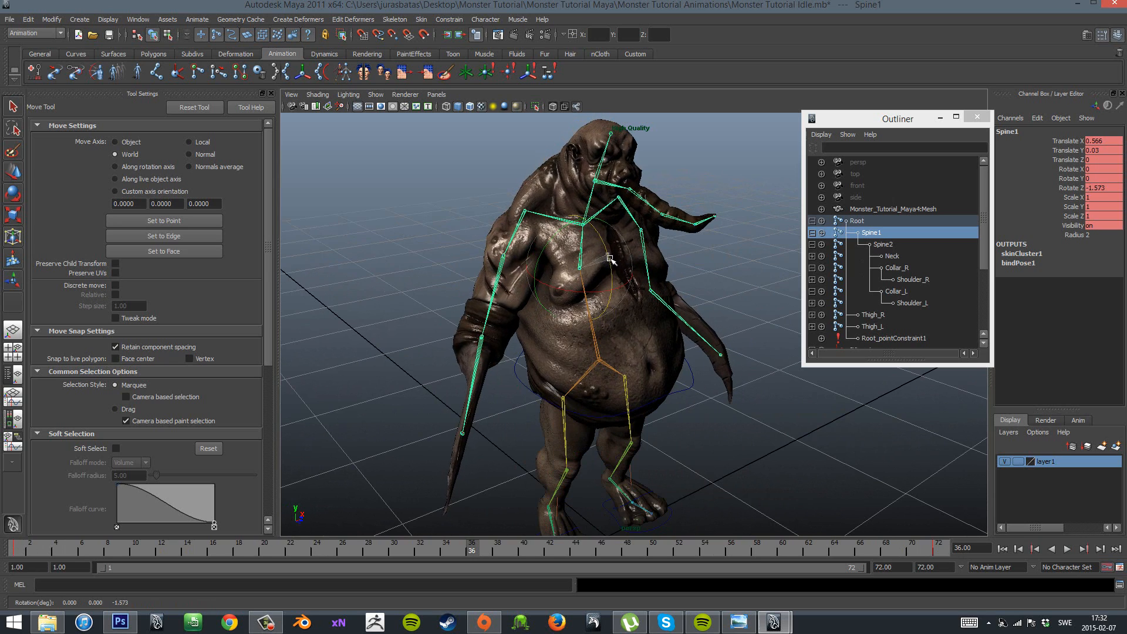
left_click_drag(701, 314, 486, 565, "alt")
left_click_drag(420, 544, 27, 532)
Play back the animation and review the Spine1 movement from the front and side.
left_click(1068, 548)
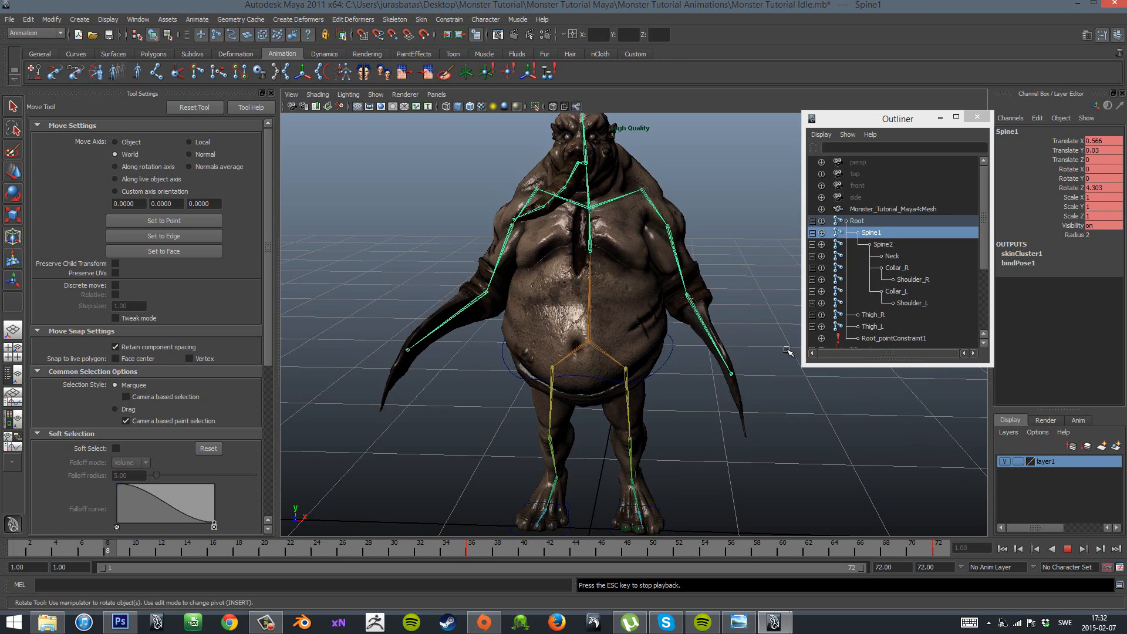
scroll(720, 352, "down", 5)
left_click_drag(787, 350, 838, 348, "alt")
scroll(715, 337, "up", 4)
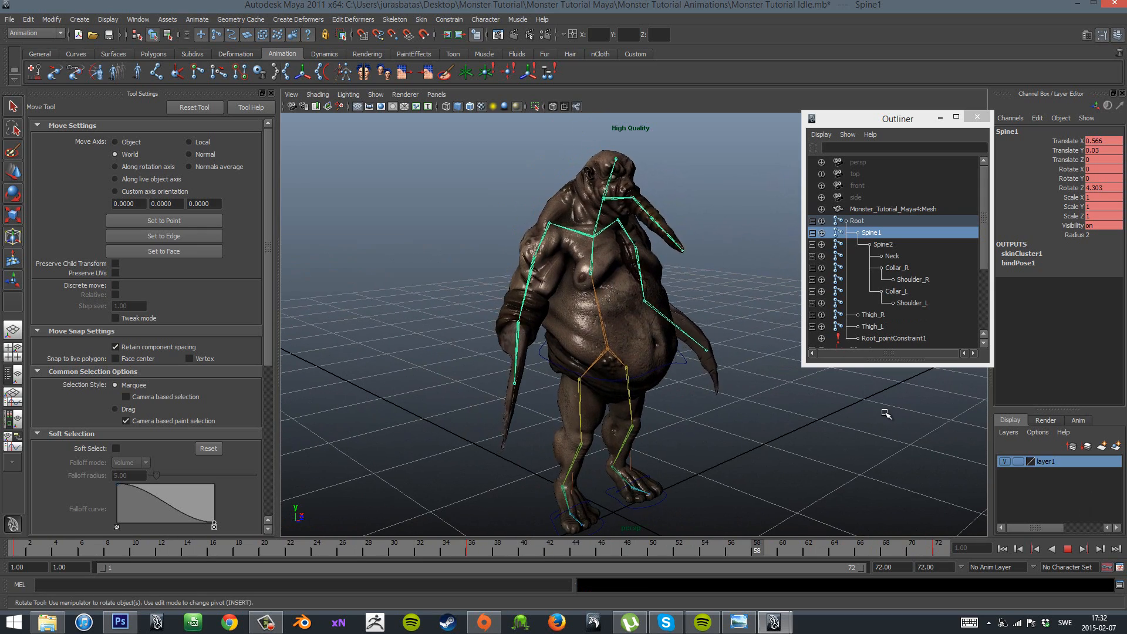
left_click(1067, 551)
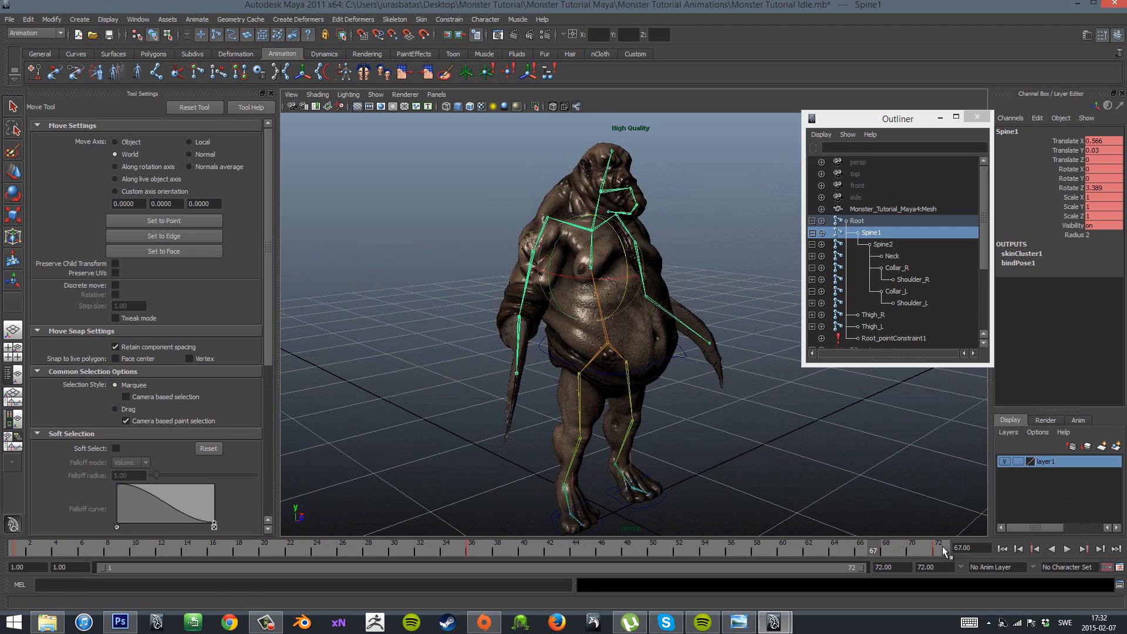
Go to frame 72, clear the Spine1 selection and select the Spine2 joint.
left_click(941, 546)
scroll(728, 259, "up", 2)
left_click(720, 244)
left_click_drag(721, 244, 603, 224, "alt")
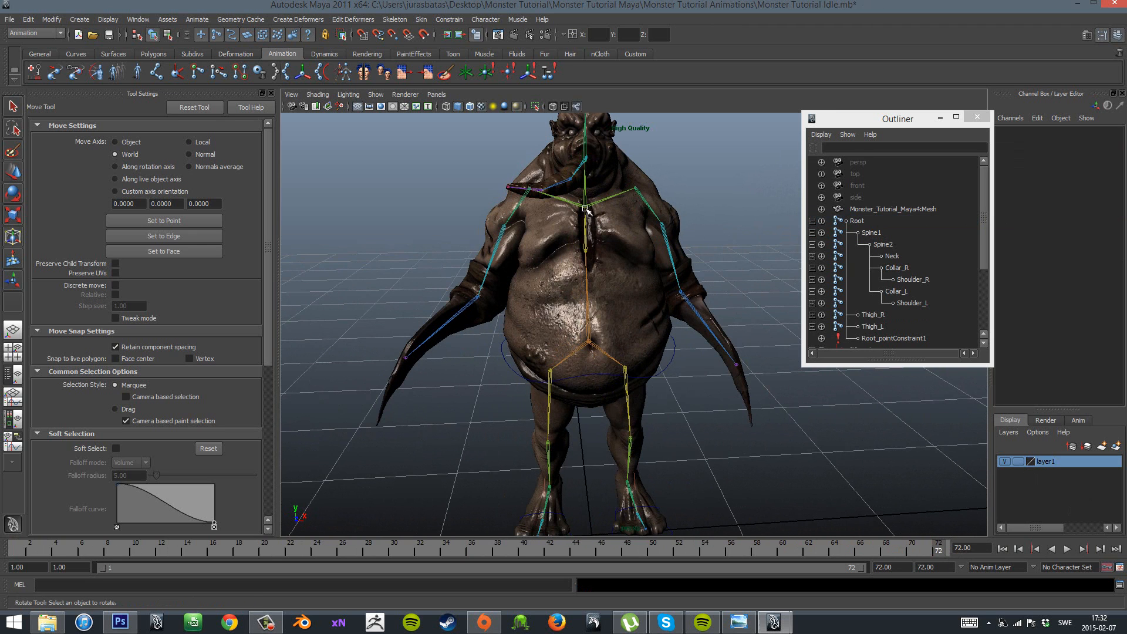
left_click(585, 208)
left_click(708, 197)
left_click_drag(720, 197, 599, 206, "alt")
left_click(606, 203)
key("s")
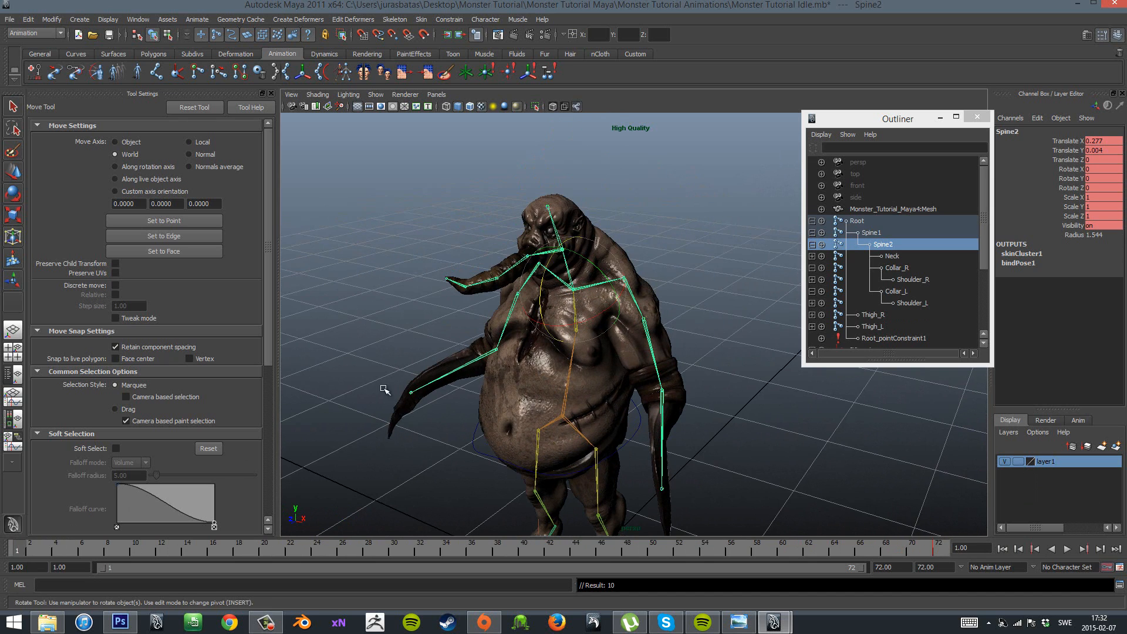
left_click_drag(385, 389, 440, 444, "alt")
key("ctrl+z")
Rotate Spine2 to about 4.805 in Z at frame 1 and key the pose.
left_click(22, 549)
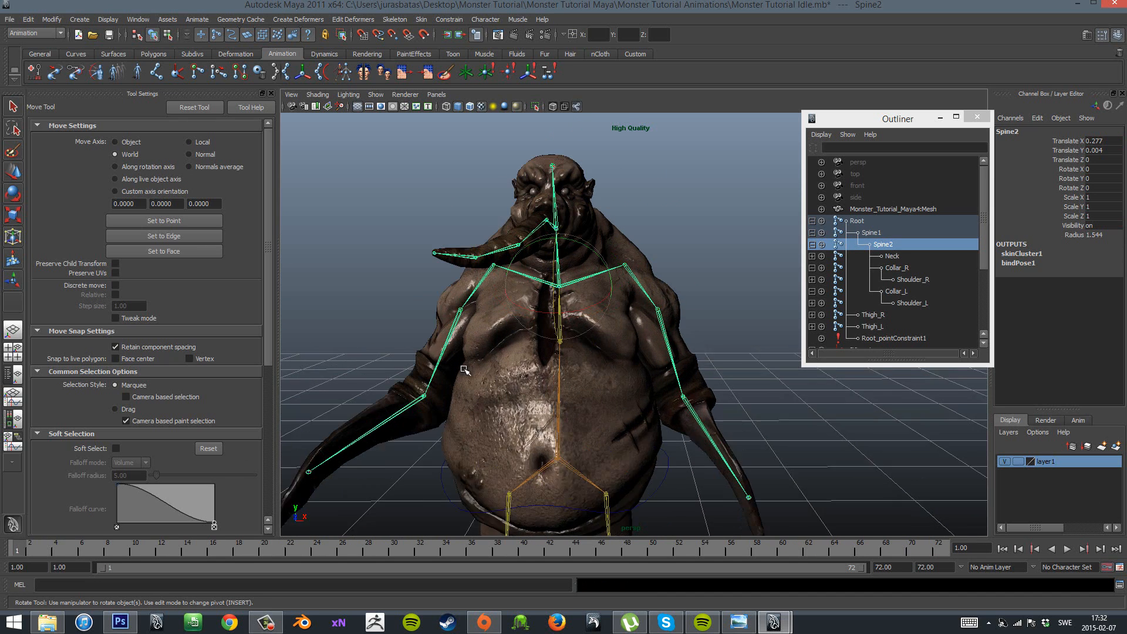
scroll(512, 277, "up", 3)
left_click_drag(533, 267, 558, 272)
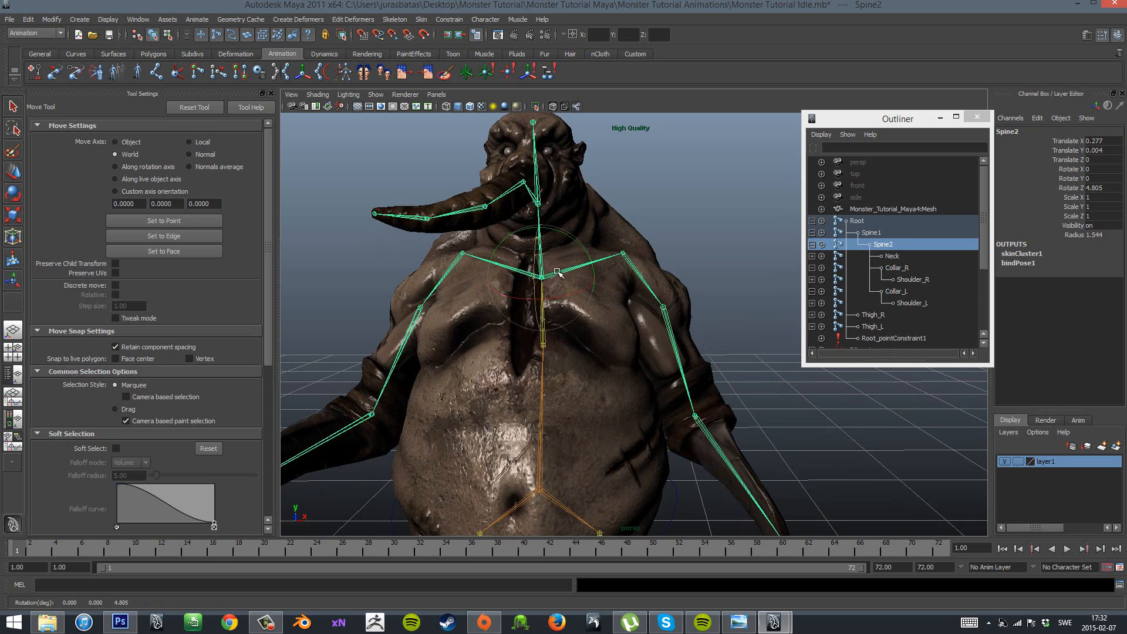
scroll(559, 272, "down", 3)
left_click_drag(634, 294, 493, 326, "alt")
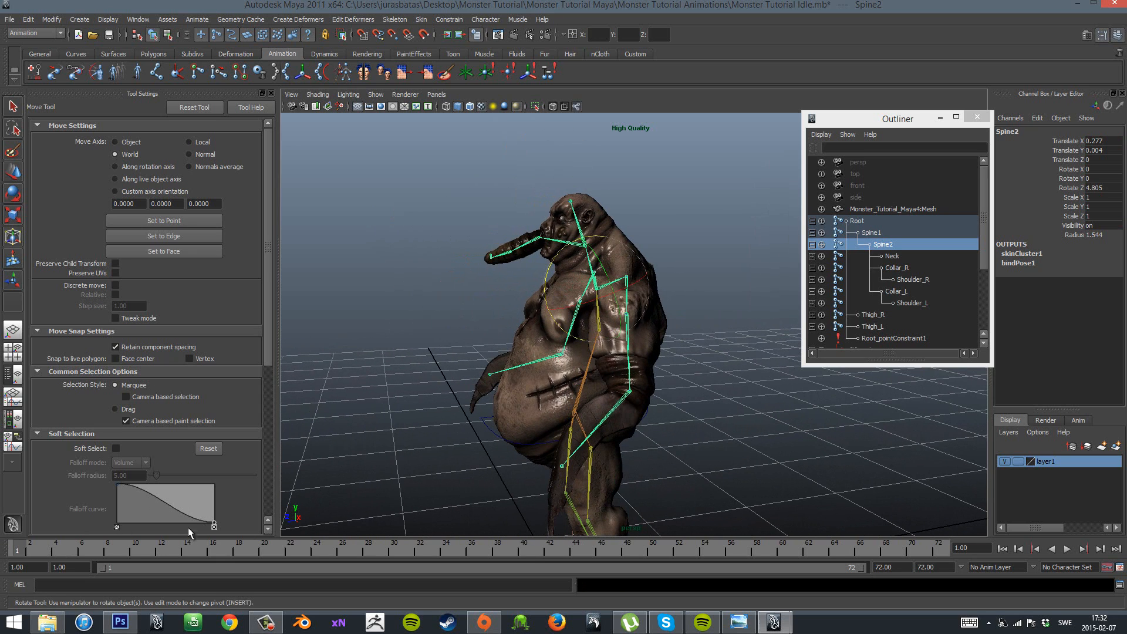
key("s")
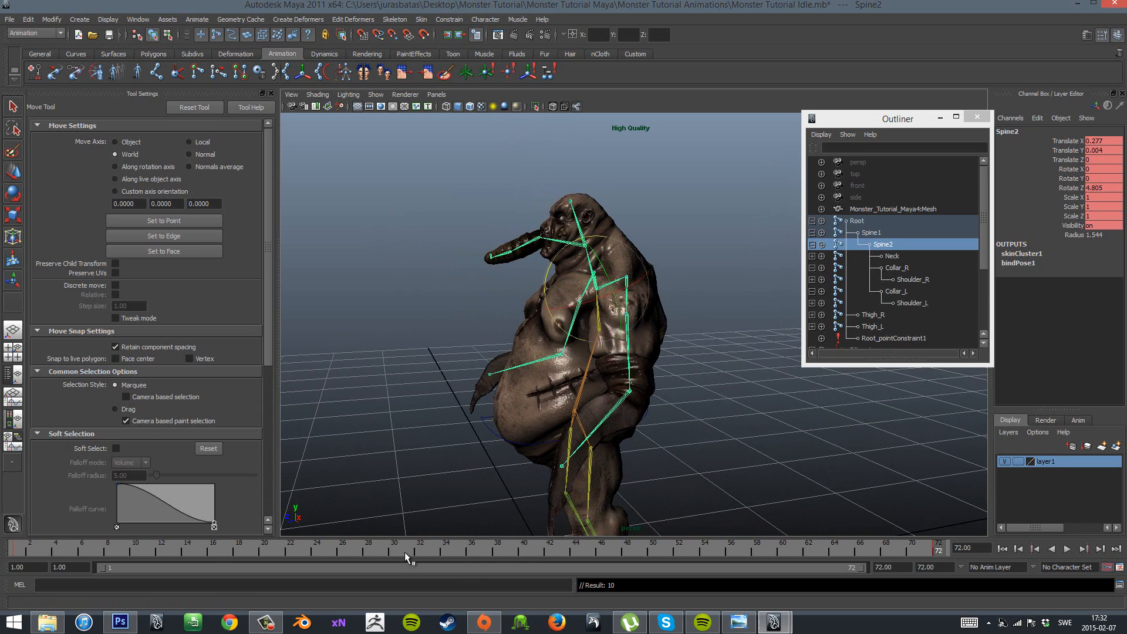
left_click(473, 549)
left_click_drag(641, 389, 609, 324, "alt")
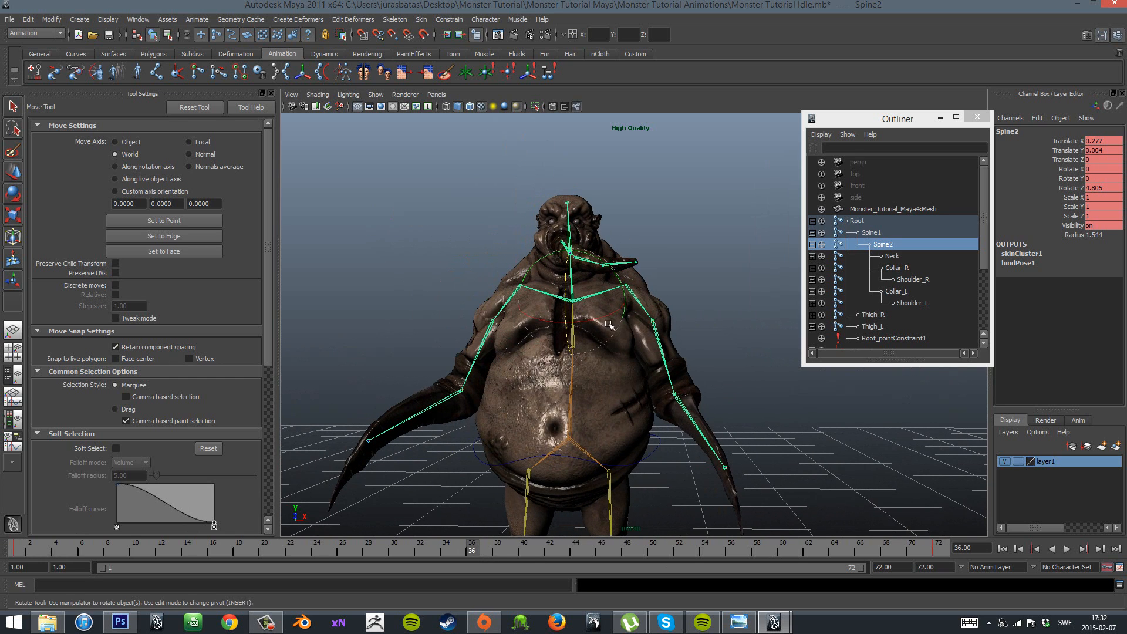
key("ctrl+z")
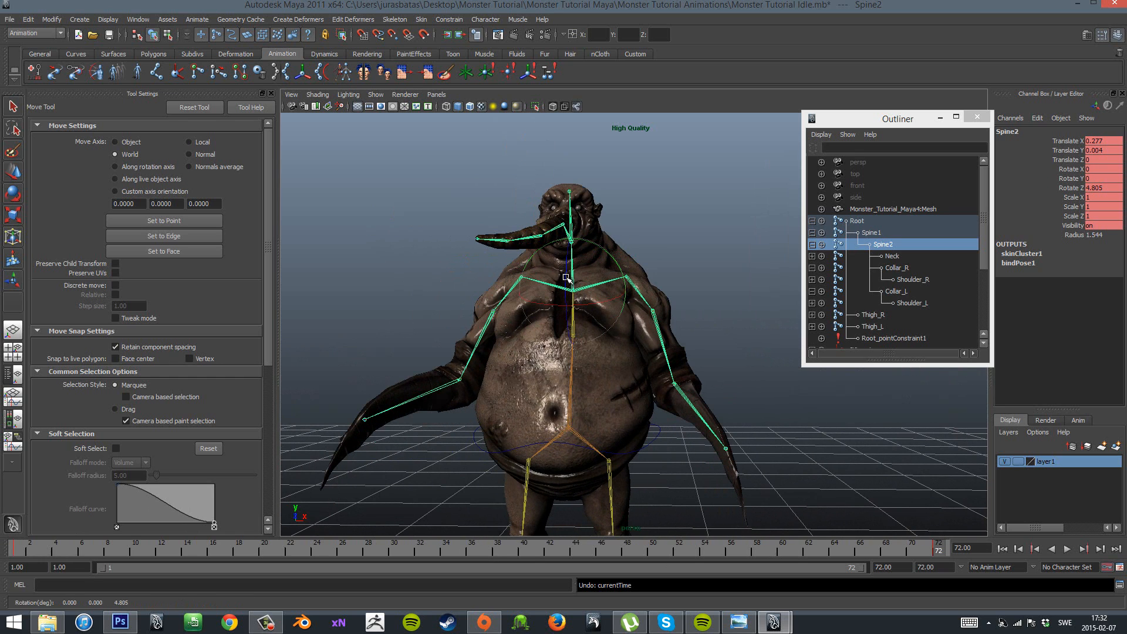
key("alt+v")
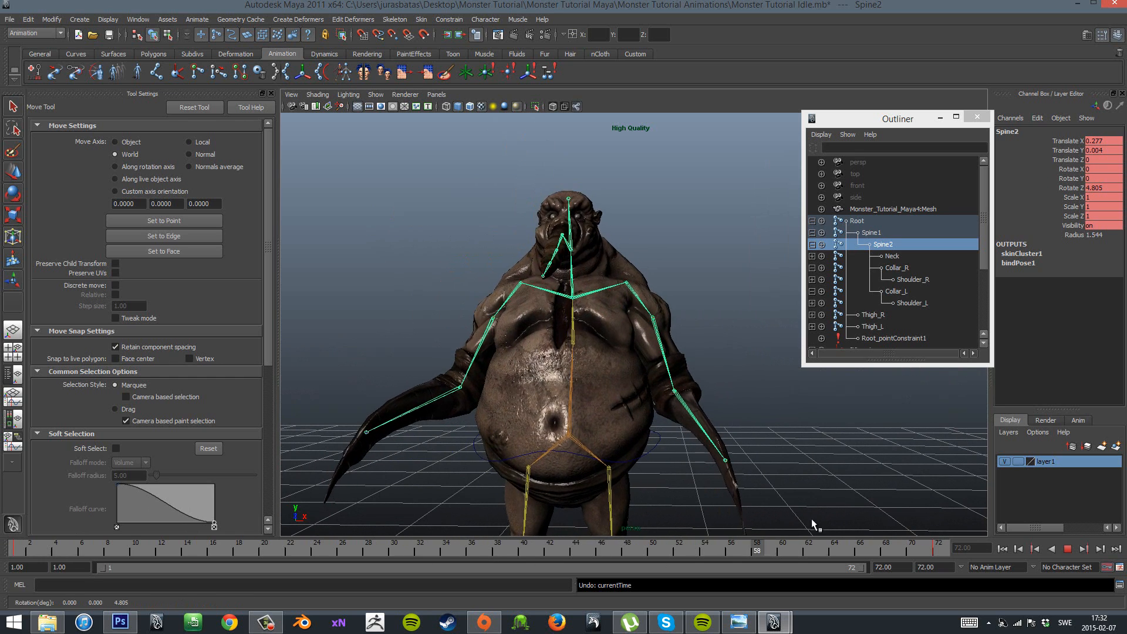
Rotate the Spine2 joint slightly at frame 36 and key the pose.
left_click(471, 549)
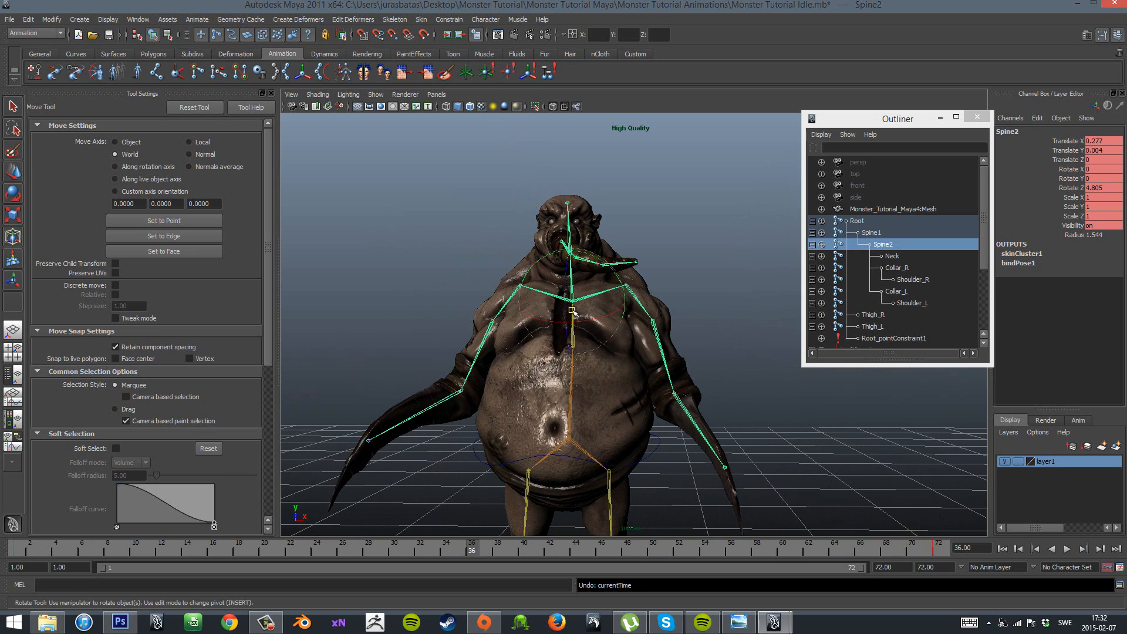
left_click_drag(565, 287, 565, 298)
left_click_drag(578, 373, 745, 448, "alt")
middle_click_drag(745, 447, 634, 382, "alt")
left_click_drag(634, 382, 470, 446, "alt")
Play back the animation and check the upper-body movement from the side, leaving nothing selected.
key("alt+v")
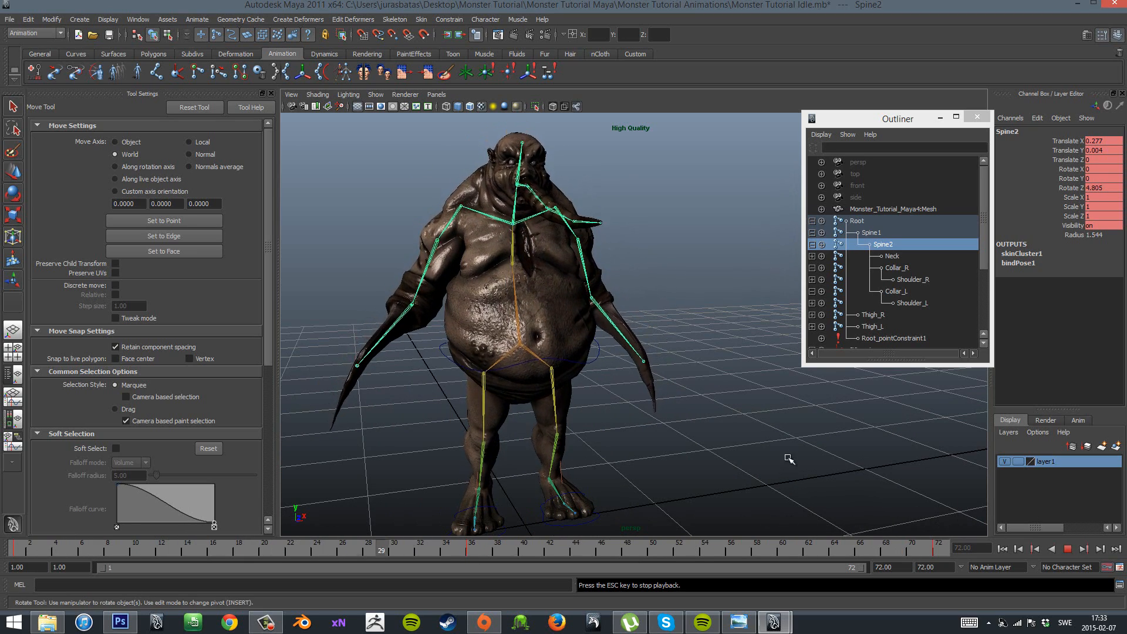
left_click_drag(787, 455, 868, 458, "alt")
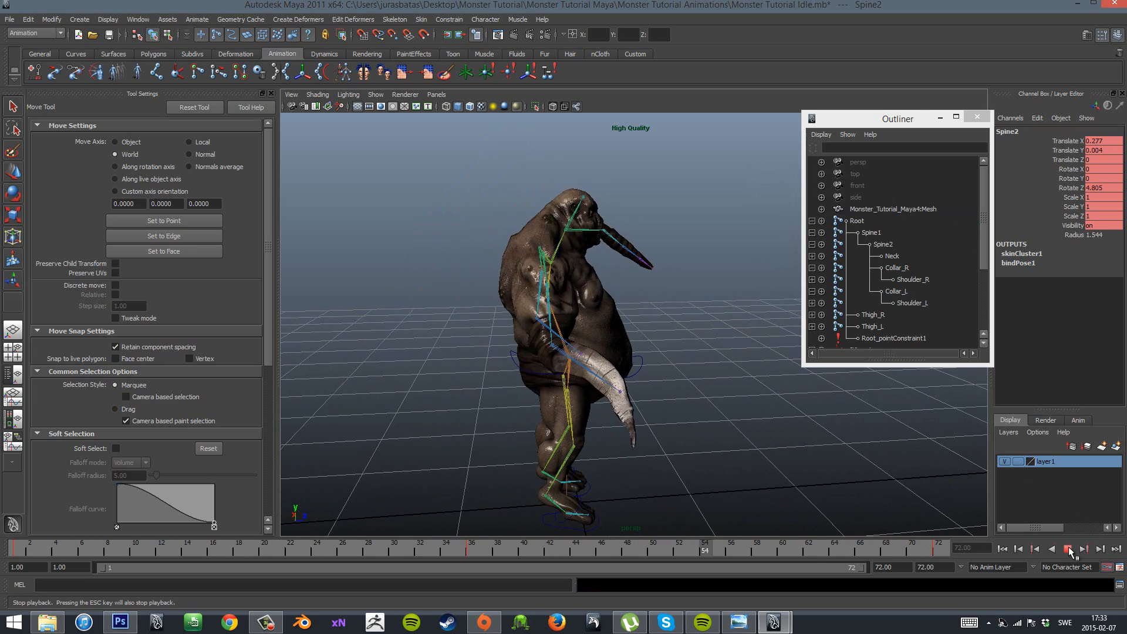
left_click(1068, 551)
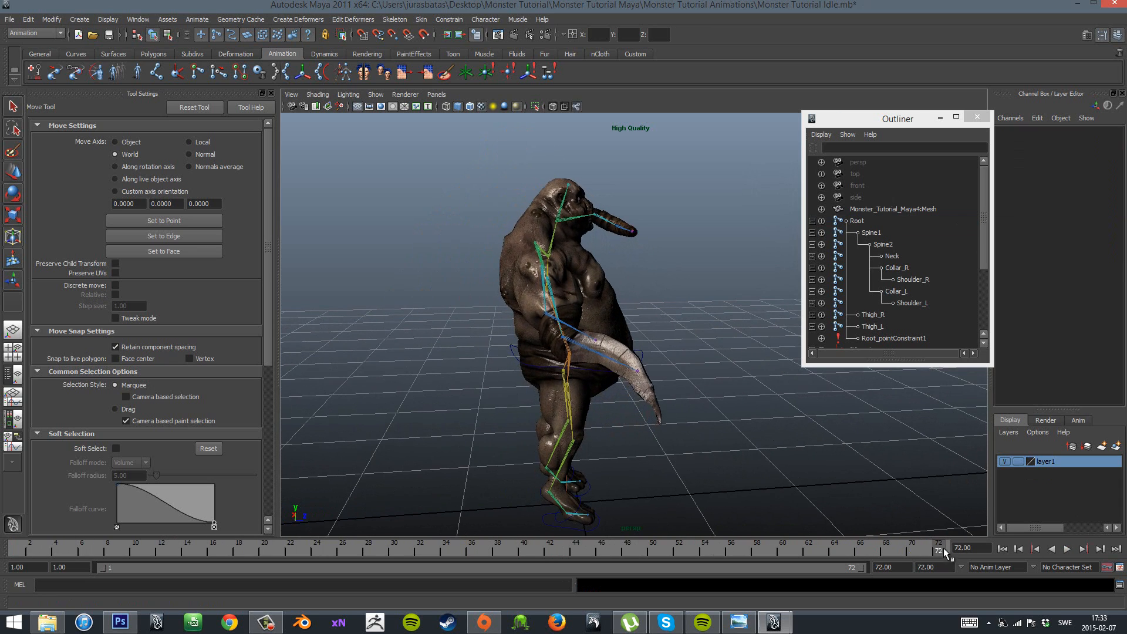
Select the monster's right collar joint (Collar_R) with frame 72 current.
scroll(528, 256, "up", 3)
left_click(473, 199)
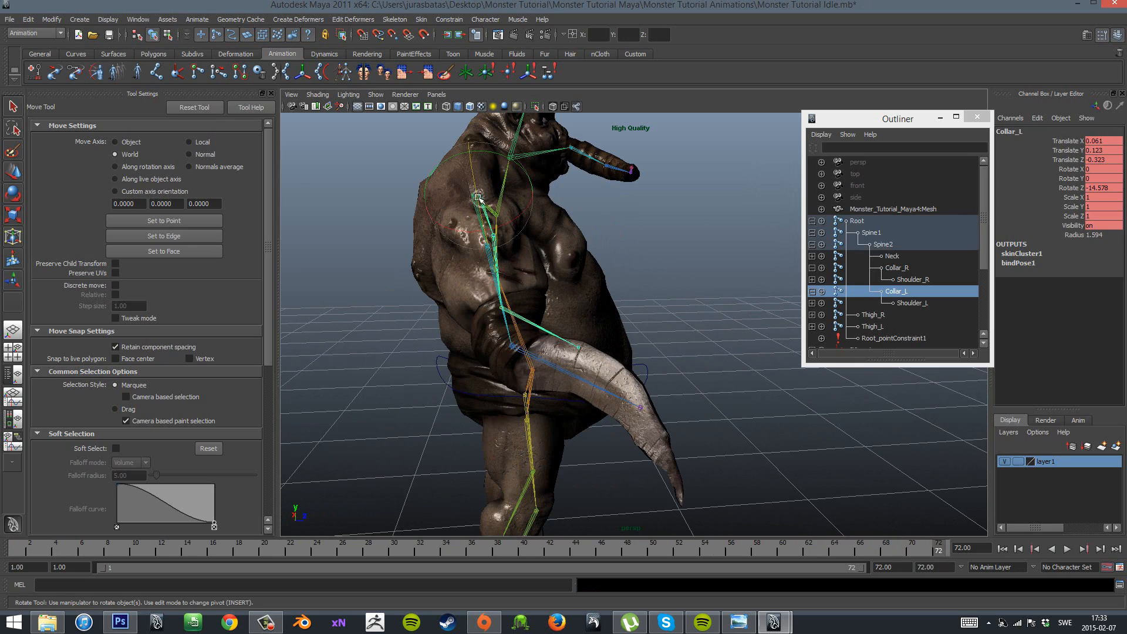
left_click(684, 277)
left_click_drag(500, 257, 570, 266, "alt")
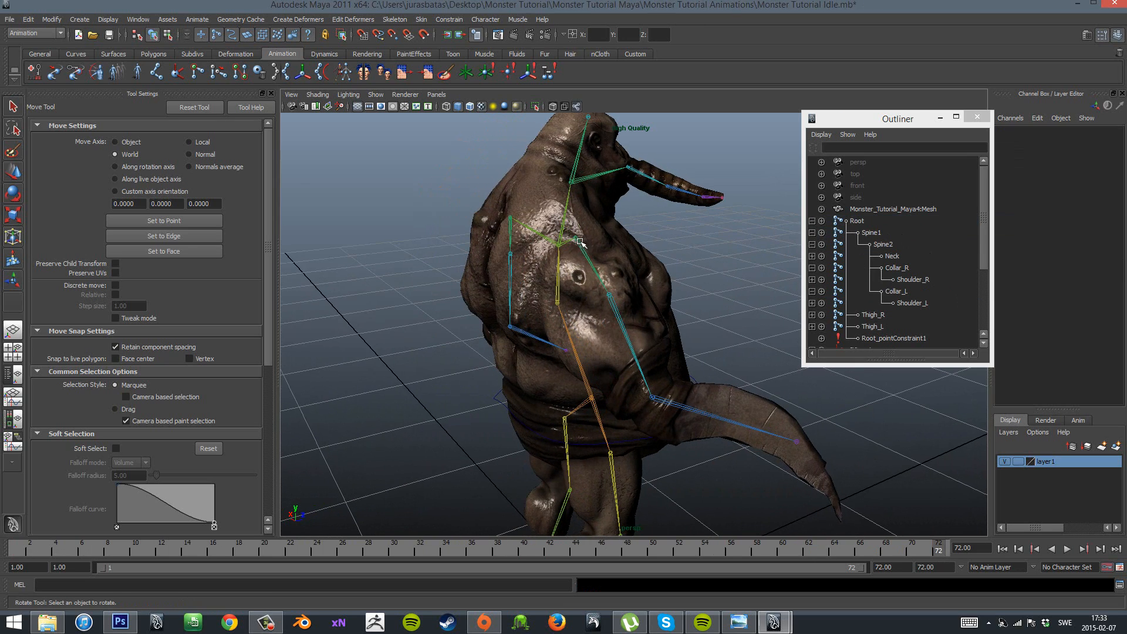
left_click(580, 241)
left_click_drag(690, 304, 648, 300, "alt")
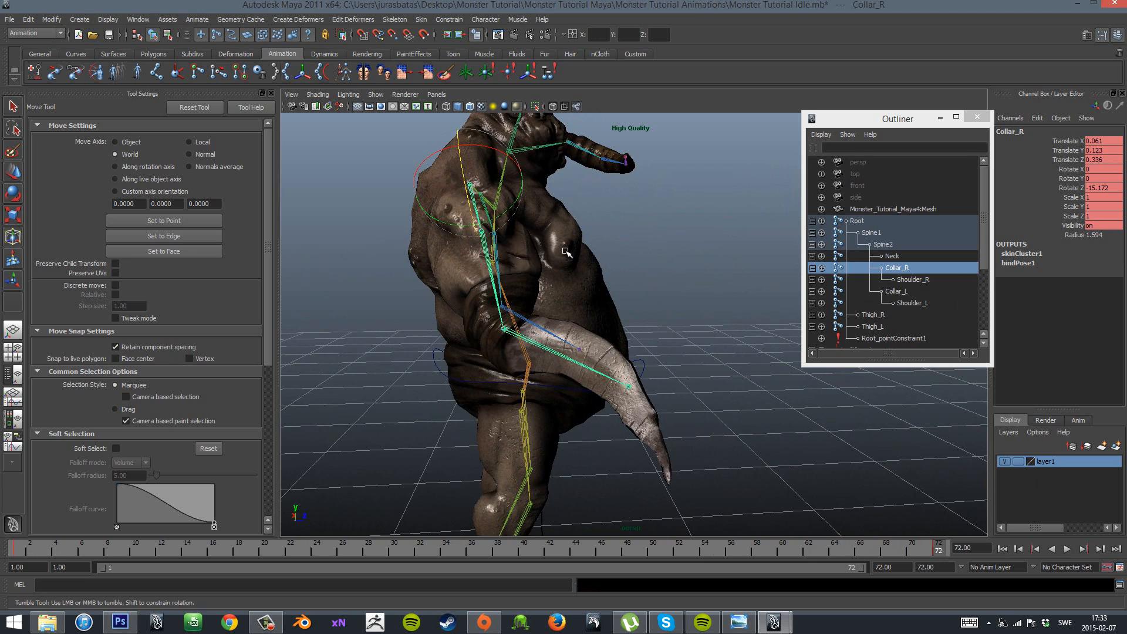
key("ctrl+z")
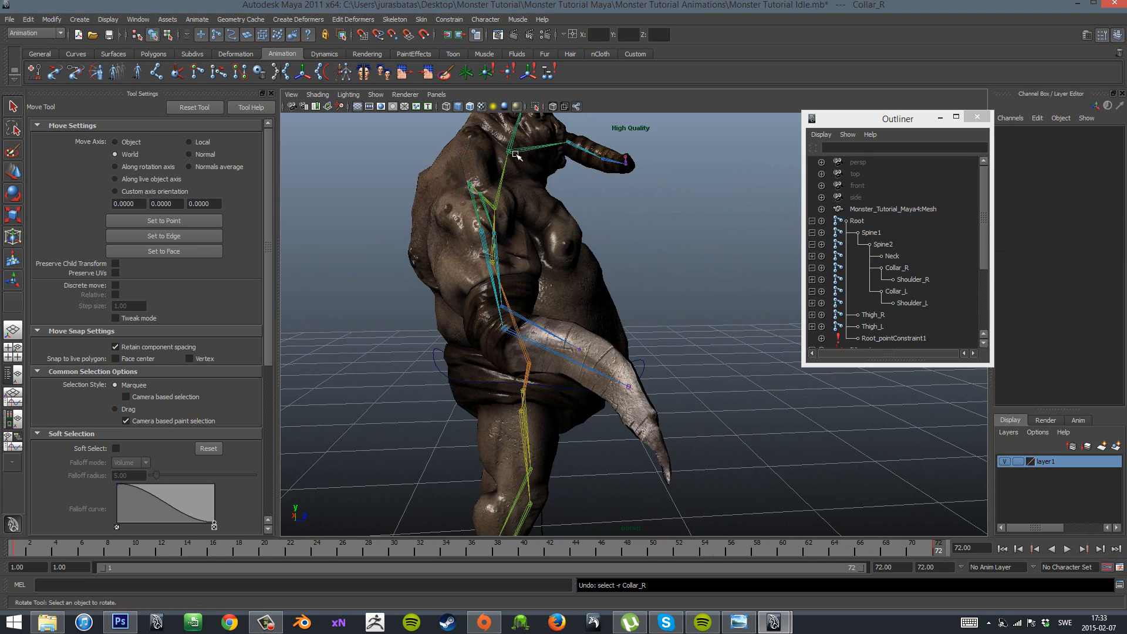
left_click(472, 184)
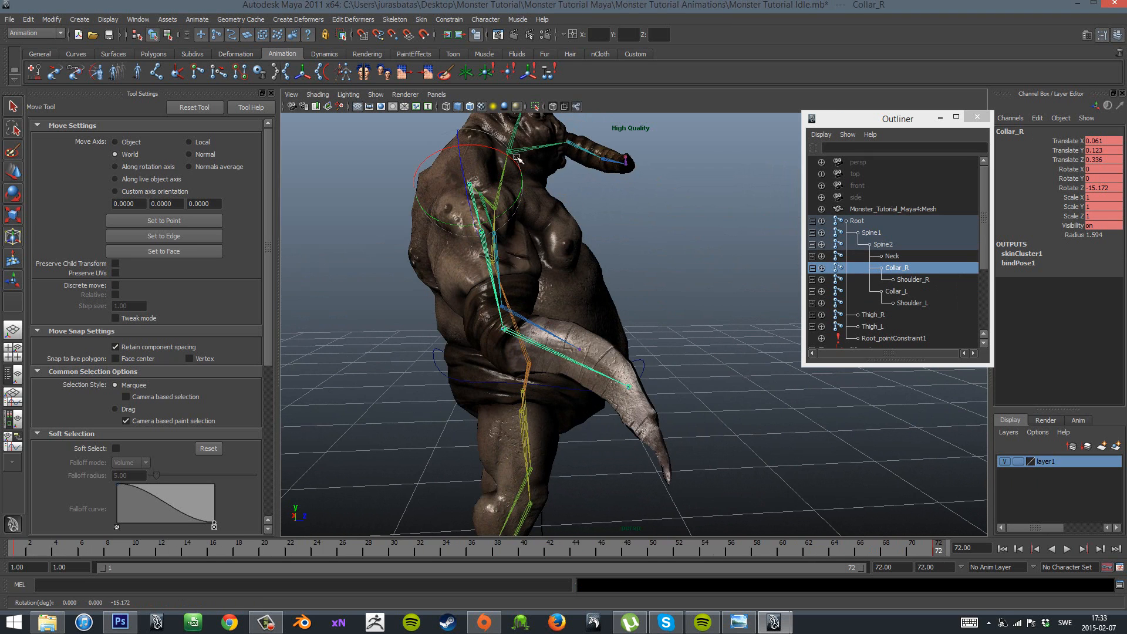
Rotate Collar_R to about X 4.496, Y 9.42, Z -15.669 at frame 72 and key its rotation.
left_click_drag(523, 200, 446, 157, "alt")
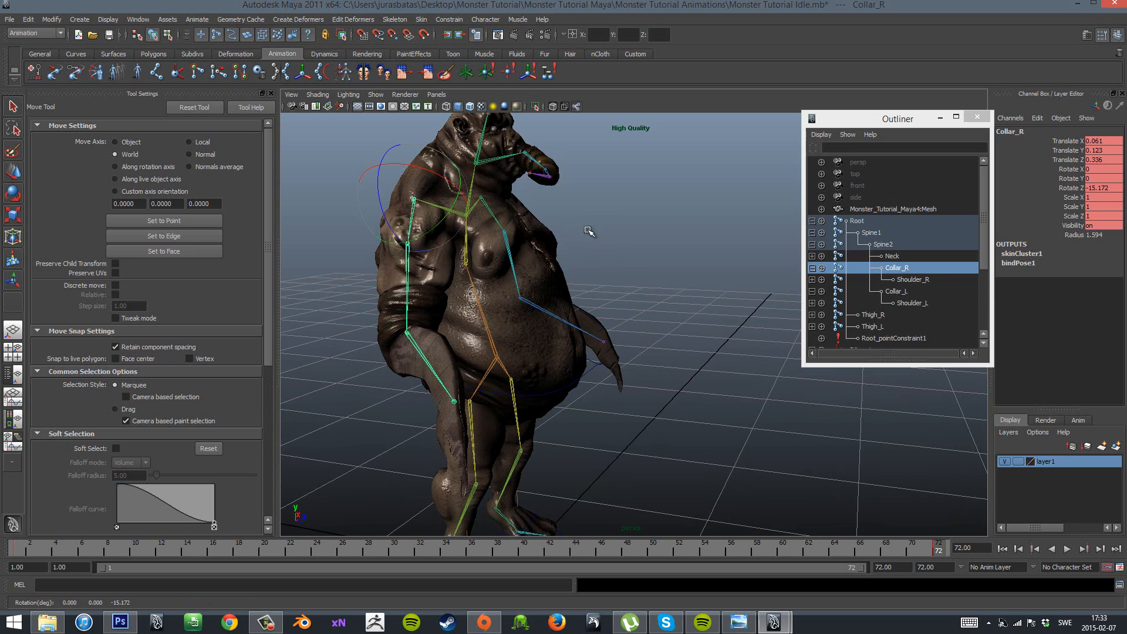
left_click_drag(588, 231, 634, 234, "alt")
middle_click_drag(645, 253, 706, 289, "alt")
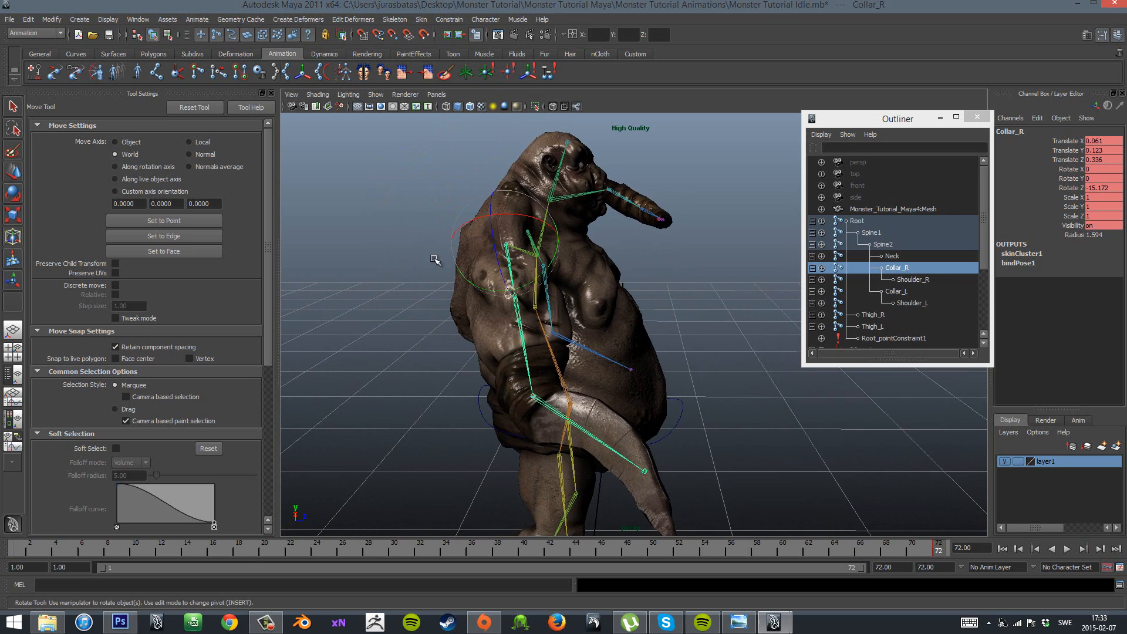
left_click(17, 193)
left_click_drag(580, 256, 588, 217, "alt")
key("shift+e")
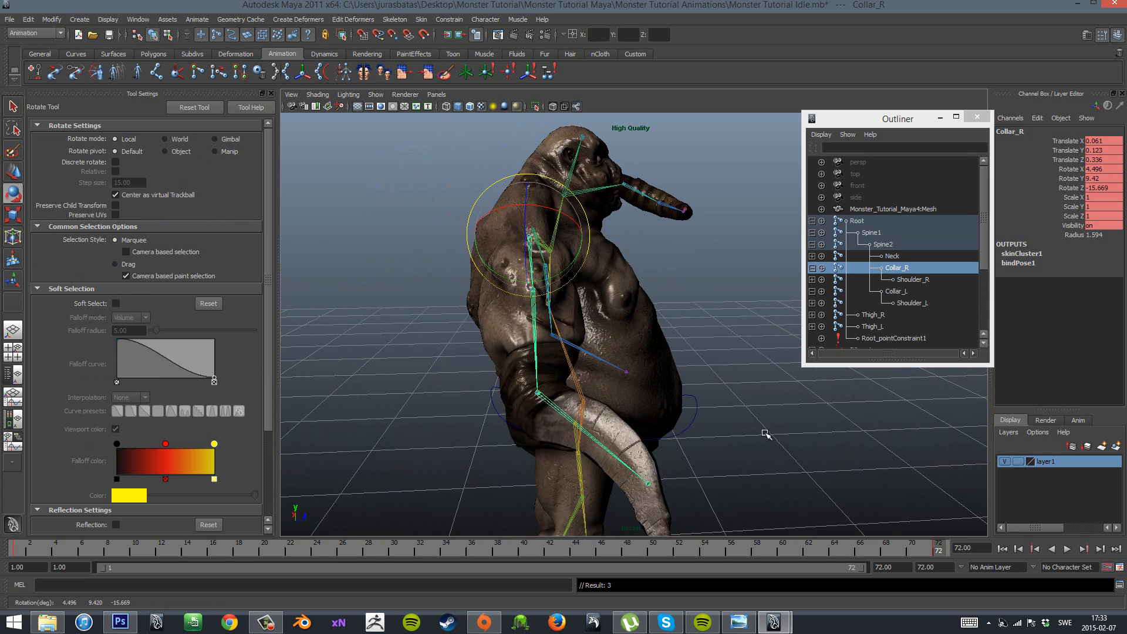
Copy the Collar_R key from frame 72 and paste it at frame 1.
right_click(941, 549)
left_click(975, 400)
left_click(17, 549)
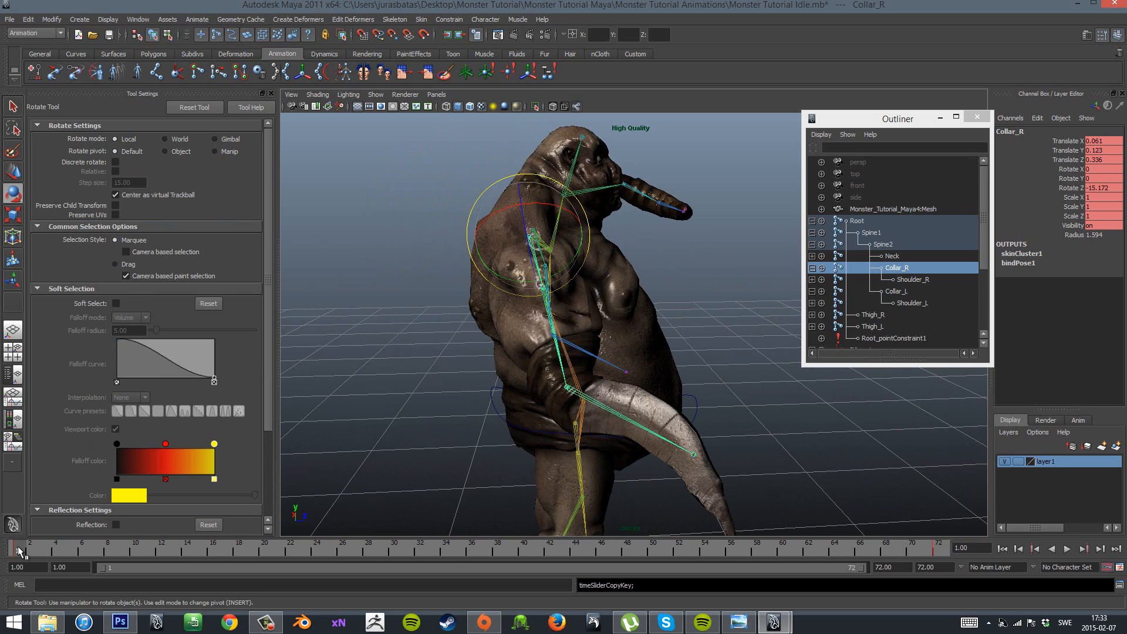
right_click(17, 549)
left_click(108, 411)
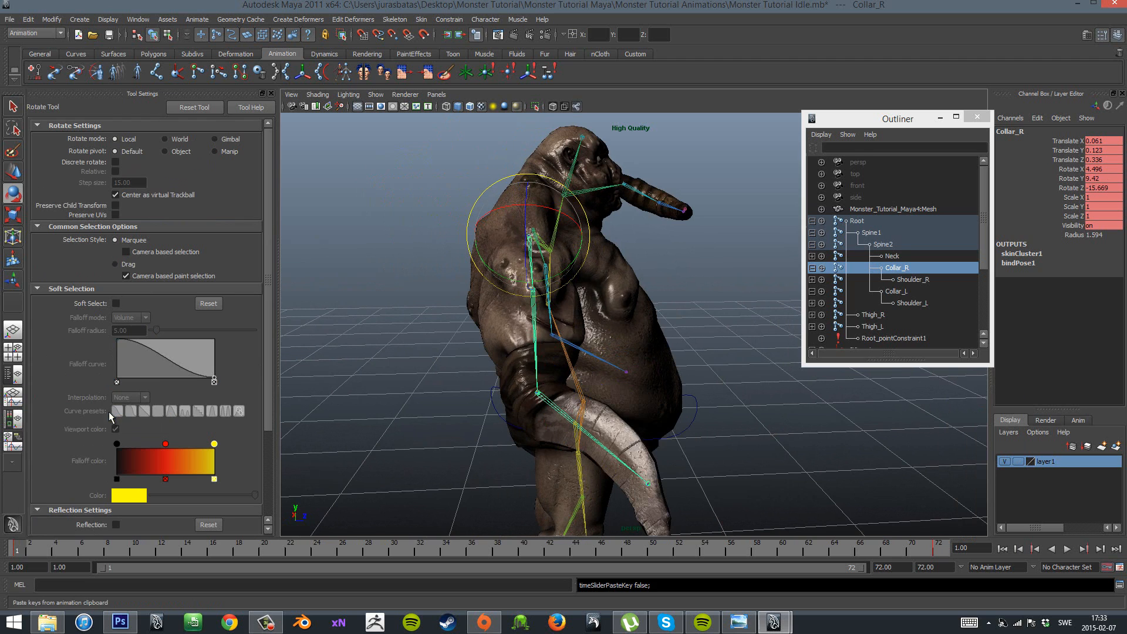
Rotate Collar_R to about X 0.795, Y 2.429, Z -14.886 at frame 36 and key the pose.
key("alt+v")
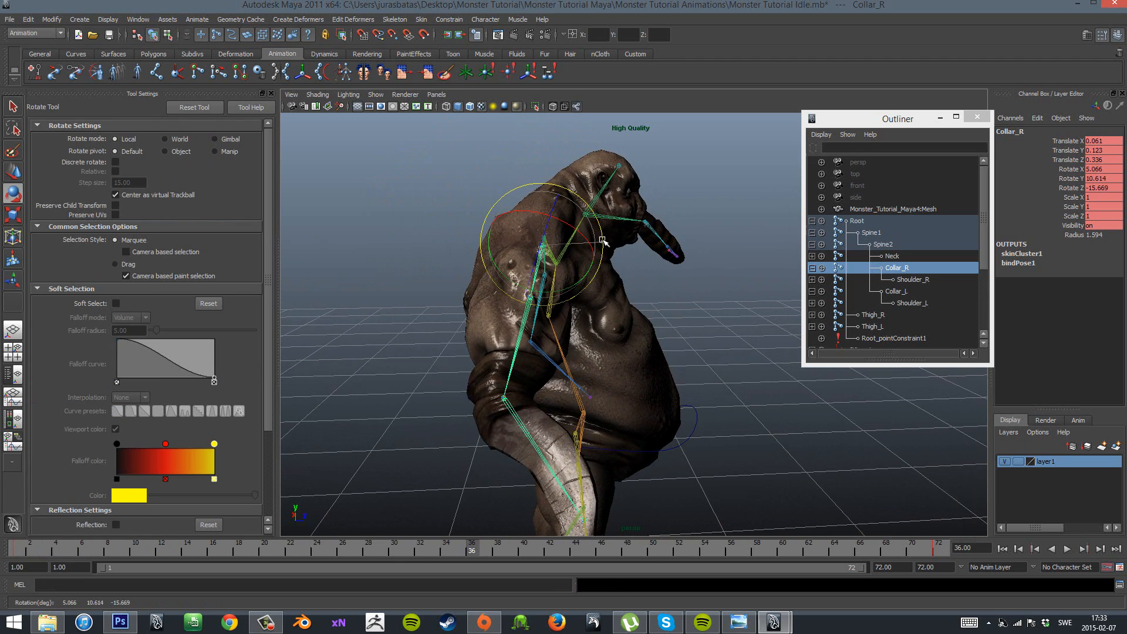
left_click_drag(602, 239, 605, 228)
key("s")
left_click_drag(658, 308, 526, 320, "alt")
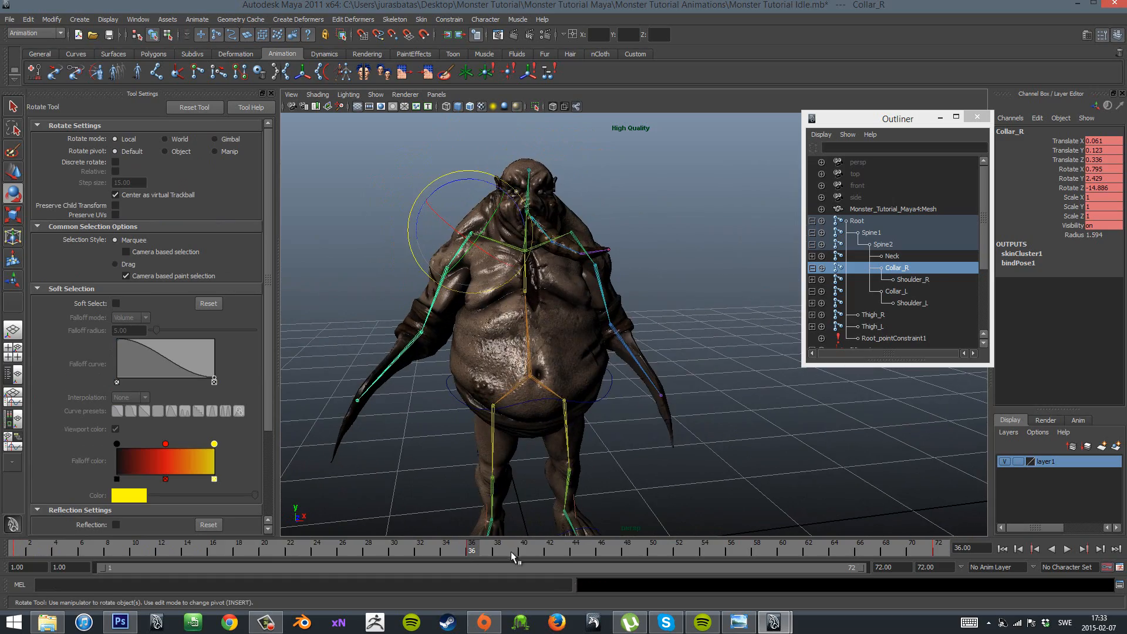
Play back the animation to check the right collar's movement, and clear the selection.
key("alt+v")
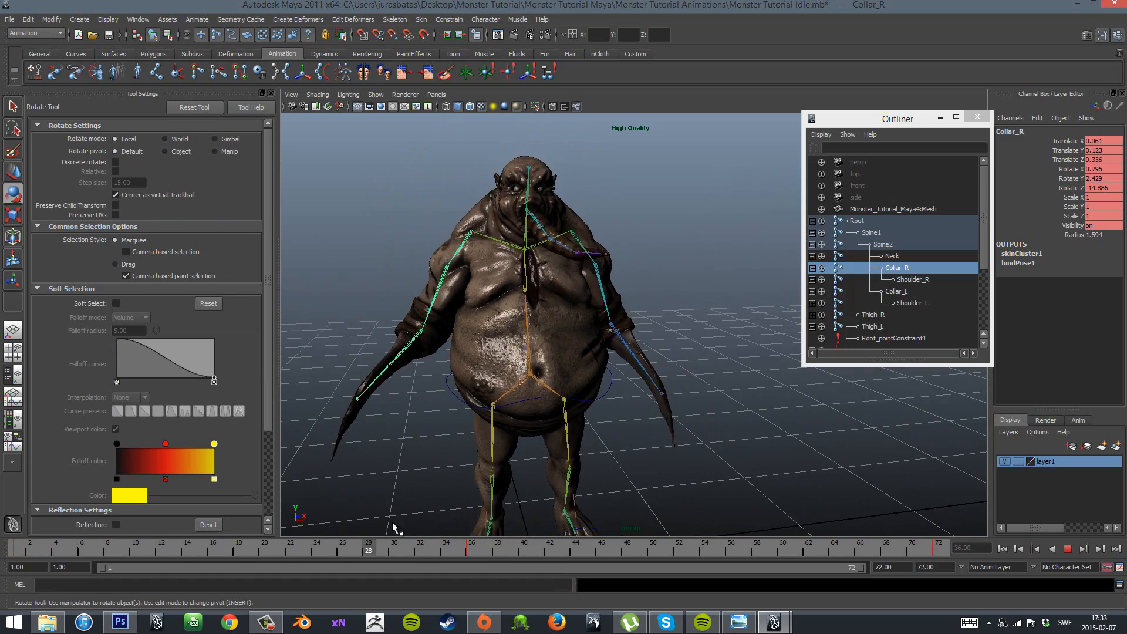
left_click_drag(852, 458, 624, 297, "alt")
left_click(625, 297)
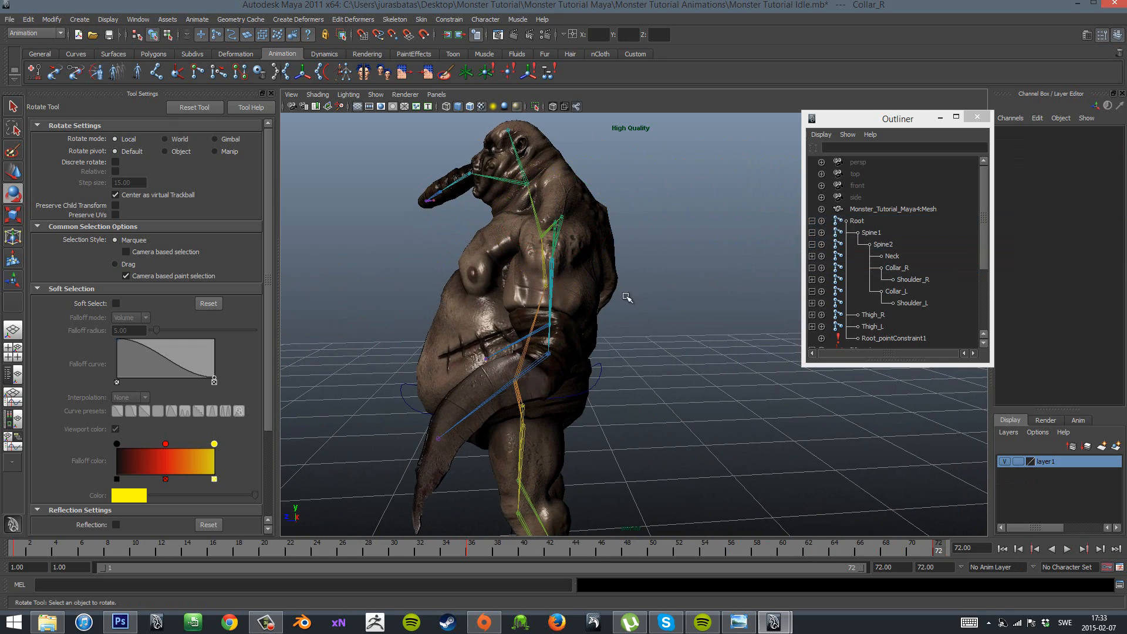
Select the Collar_L joint, rotate it to about X 5.299, Y 6.641, Z -13.276 at frame 72 and key it.
left_click(561, 219)
left_click_drag(728, 383, 705, 356, "alt")
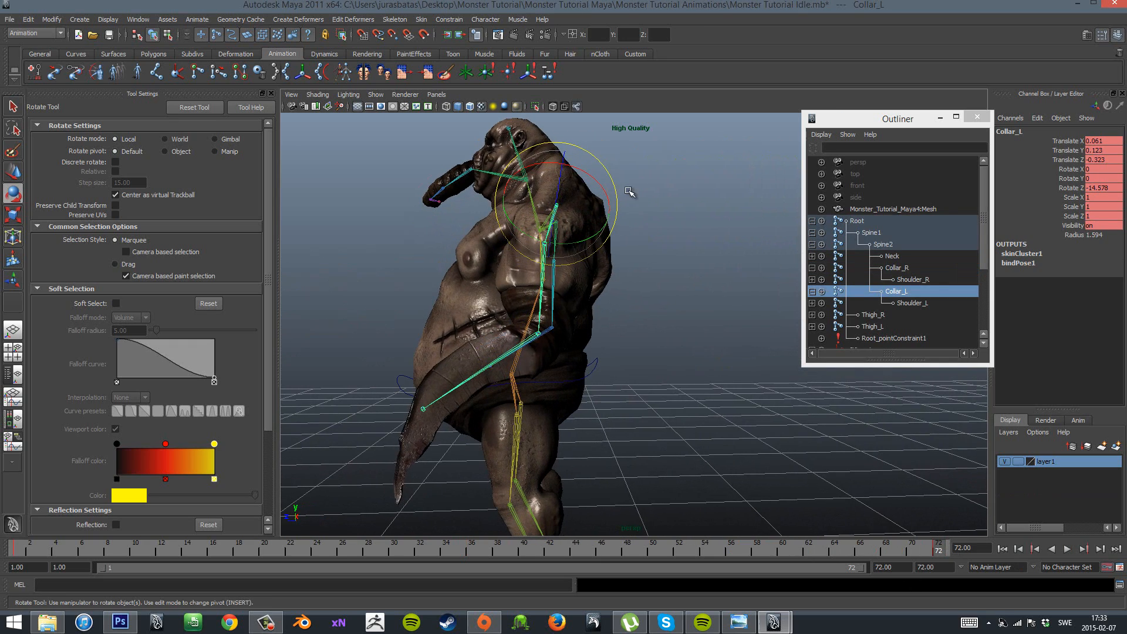
left_click_drag(869, 546, 938, 548)
left_click_drag(617, 203, 617, 197)
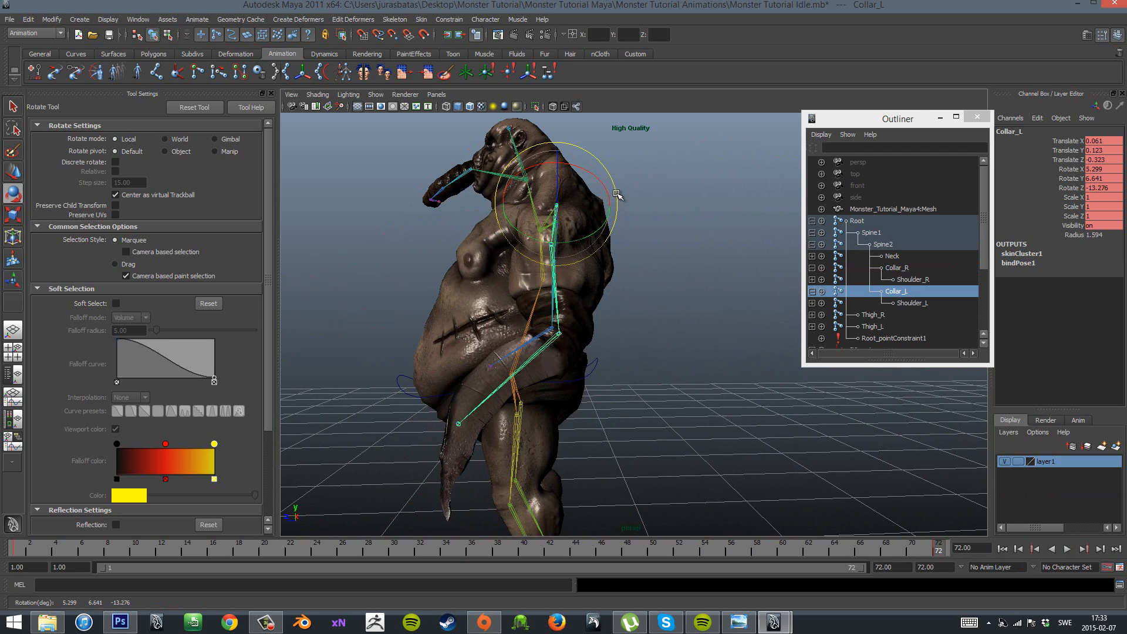
Copy the Collar_L key from frame 72 and paste it at frame 1.
right_click(945, 558)
left_click(969, 400)
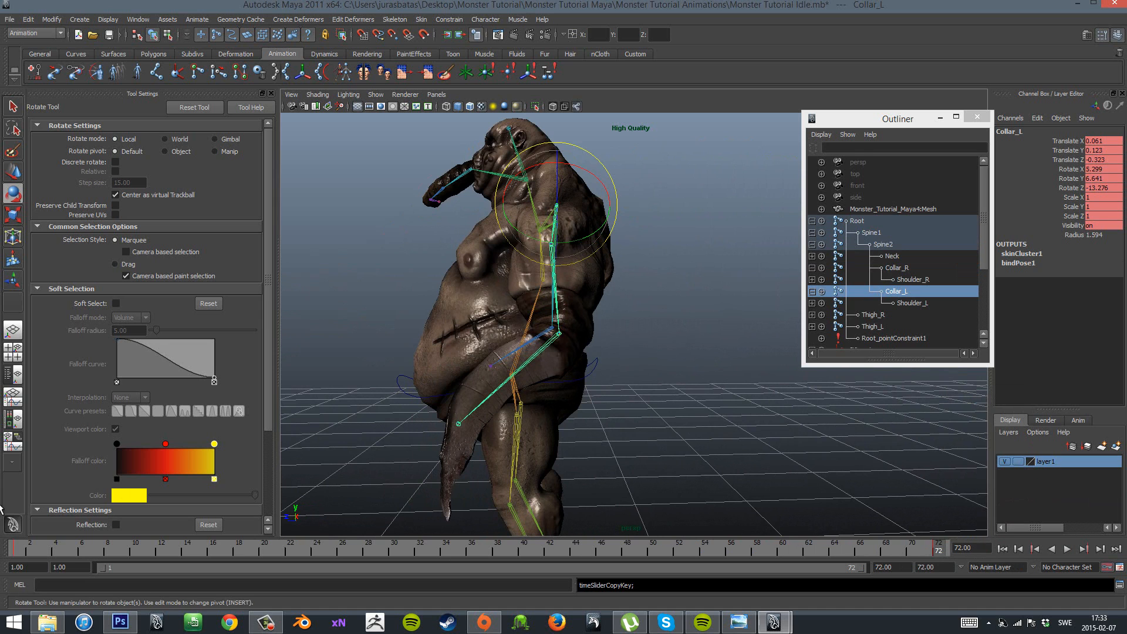
left_click(15, 550)
right_click(16, 550)
mouse_move(90, 410)
left_click(144, 410)
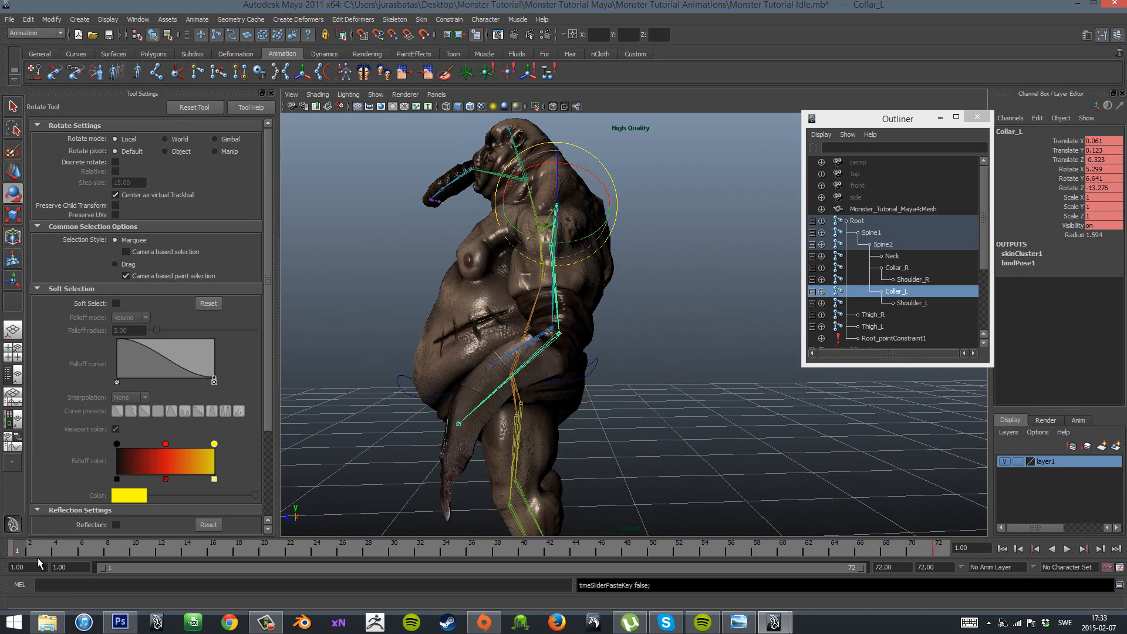
Rotate Collar_L to about X 13.591, Y 16.781, Z -10.323 at frame 36 and key the pose.
key("alt+v")
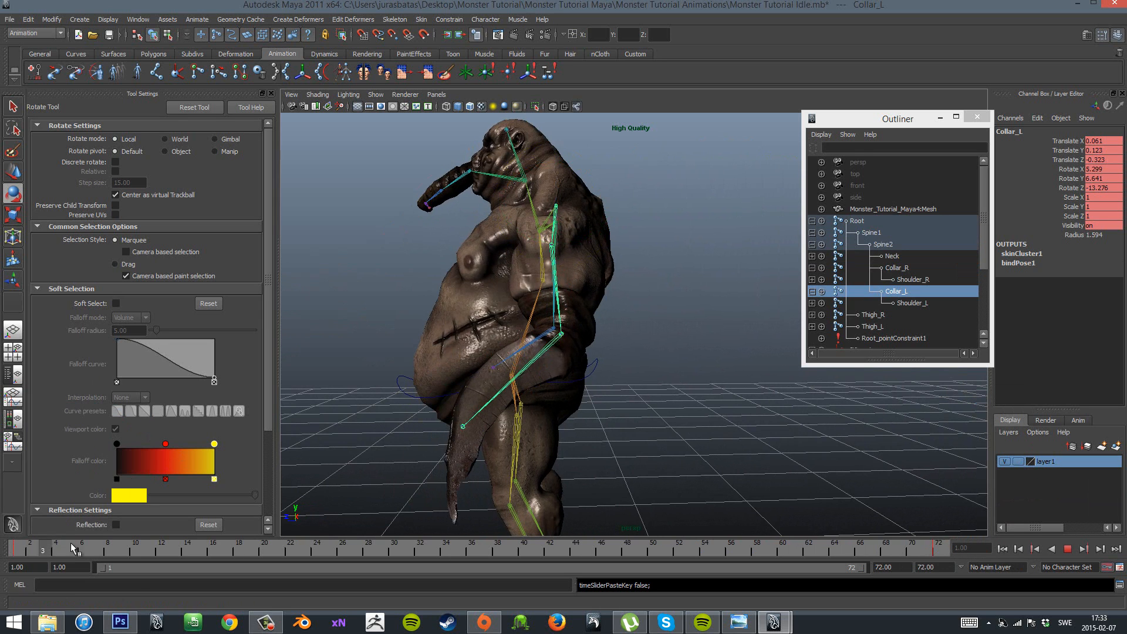
left_click(473, 541)
left_click_drag(607, 219, 683, 353)
Play back the animation and check the movement of both collars on the whole body.
key("alt+v")
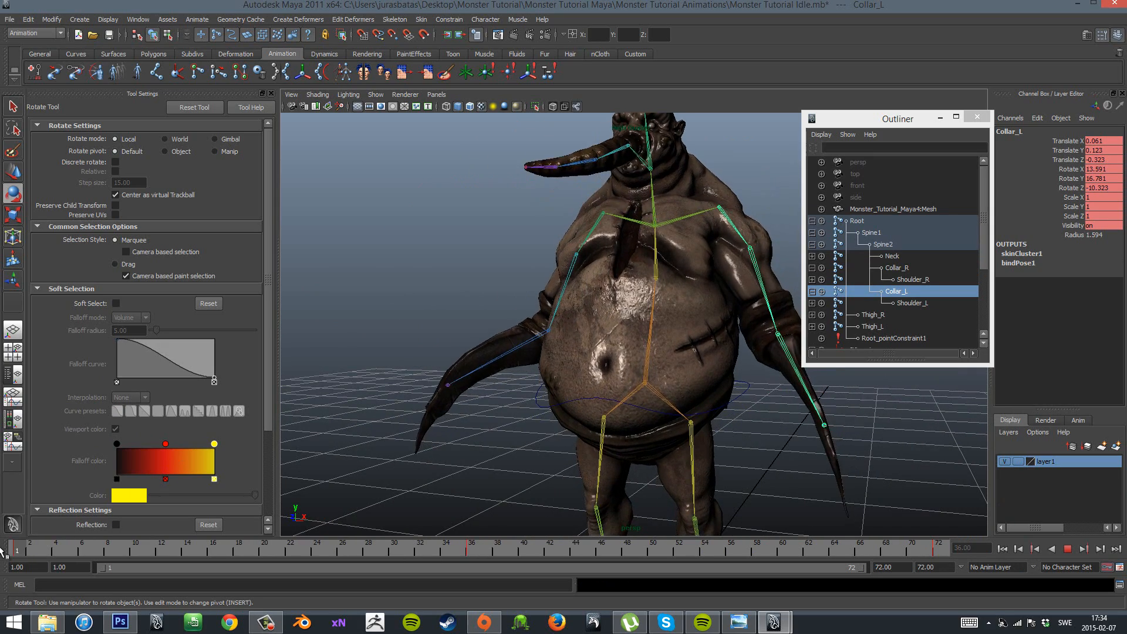
left_click(938, 547)
left_click(1070, 549)
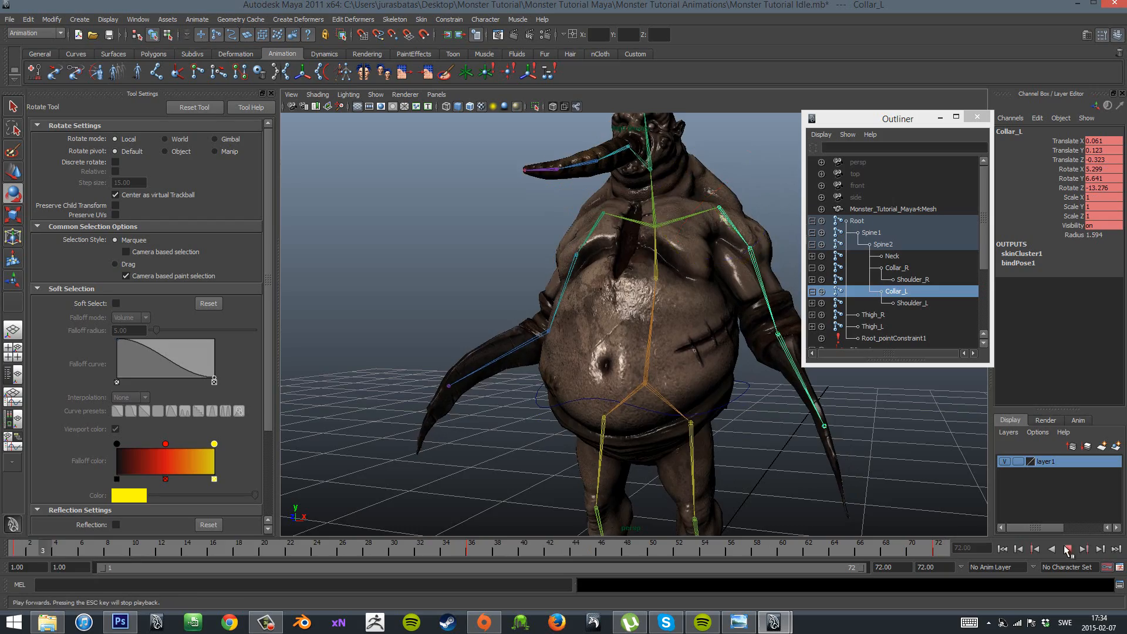
scroll(732, 438, "down", 5)
mouse_move(732, 438)
left_mouse_down("alt")
mouse_move(553, 429)
mouse_move(805, 433)
mouse_move(745, 424)
left_mouse_up("alt")
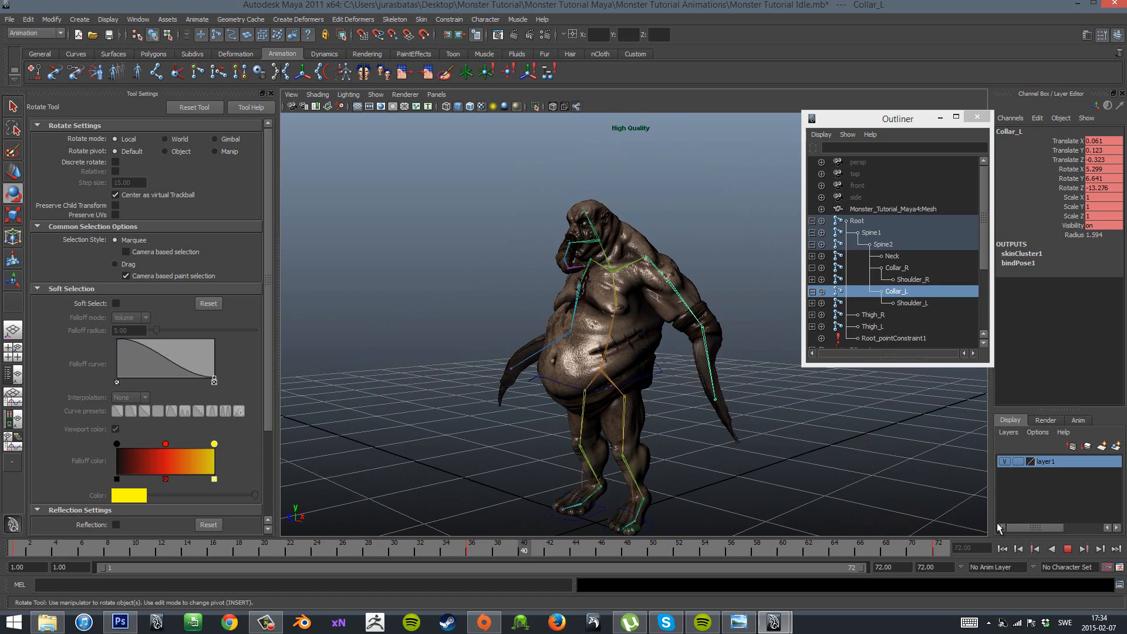
left_click(1065, 549)
left_click(932, 552)
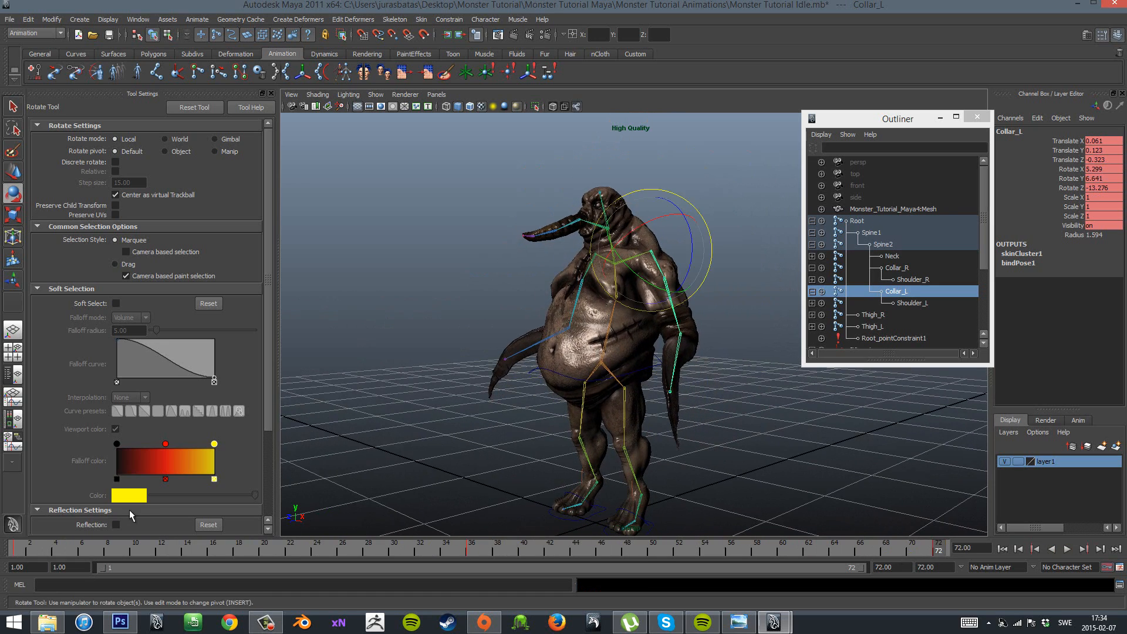
mouse_move(10, 545)
left_mouse_down()
mouse_move(400, 551)
mouse_move(23, 533)
left_mouse_up()
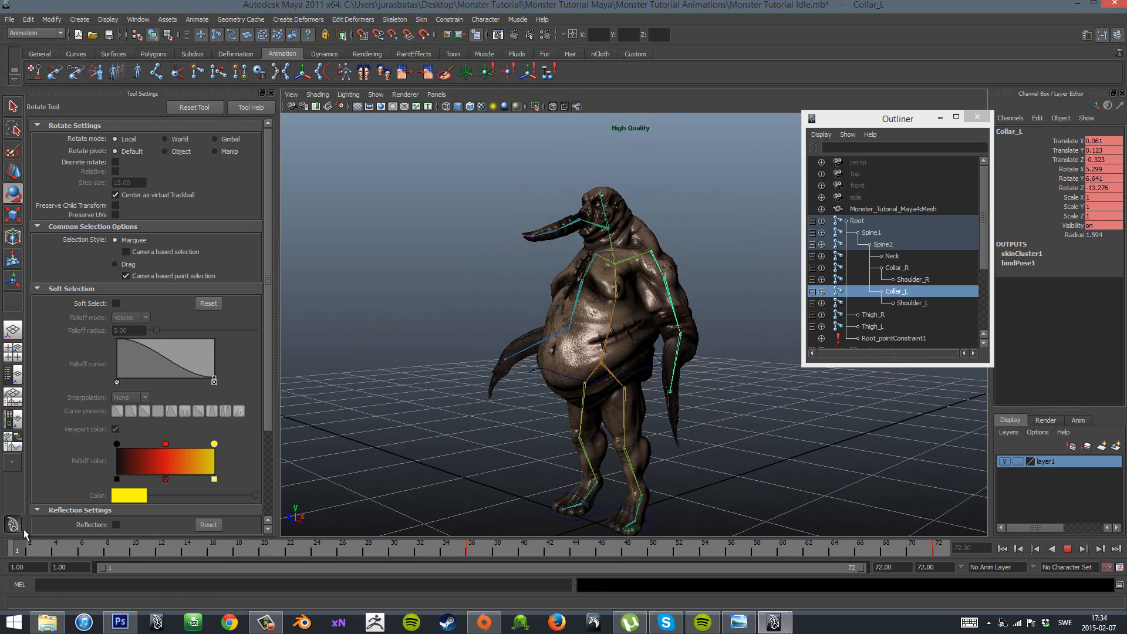
Select the Neck joint, rotate it to about X 0.341, Y -1.143, Z -10.239 and key the pose at frames 1 and 72.
left_click_drag(650, 242, 592, 166, "alt")
left_click(572, 233)
left_click(545, 195)
key("s")
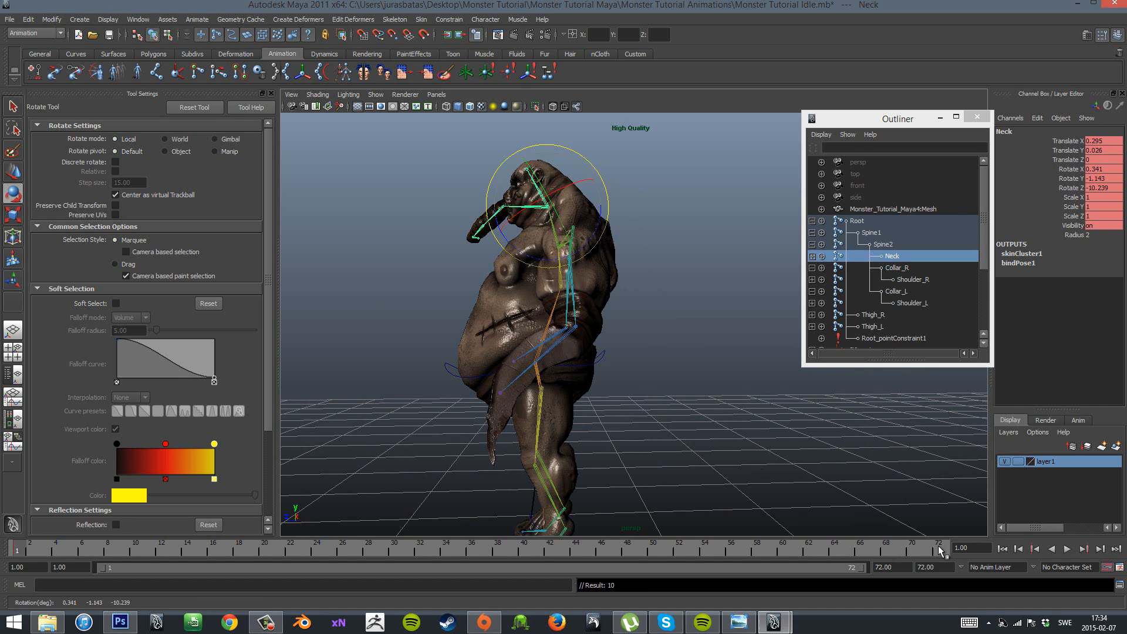
Rotate the Neck joint to about X -0.709, Y 0.741, Z 8.327 at frame 36 and key its rotation.
key("alt+v")
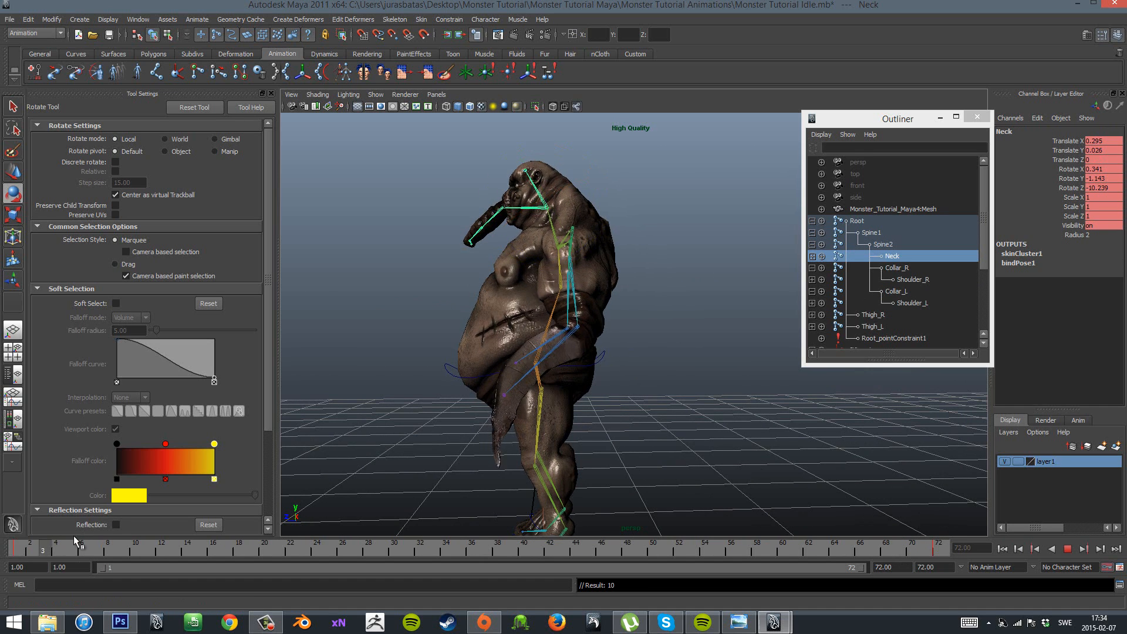
key("alt+v")
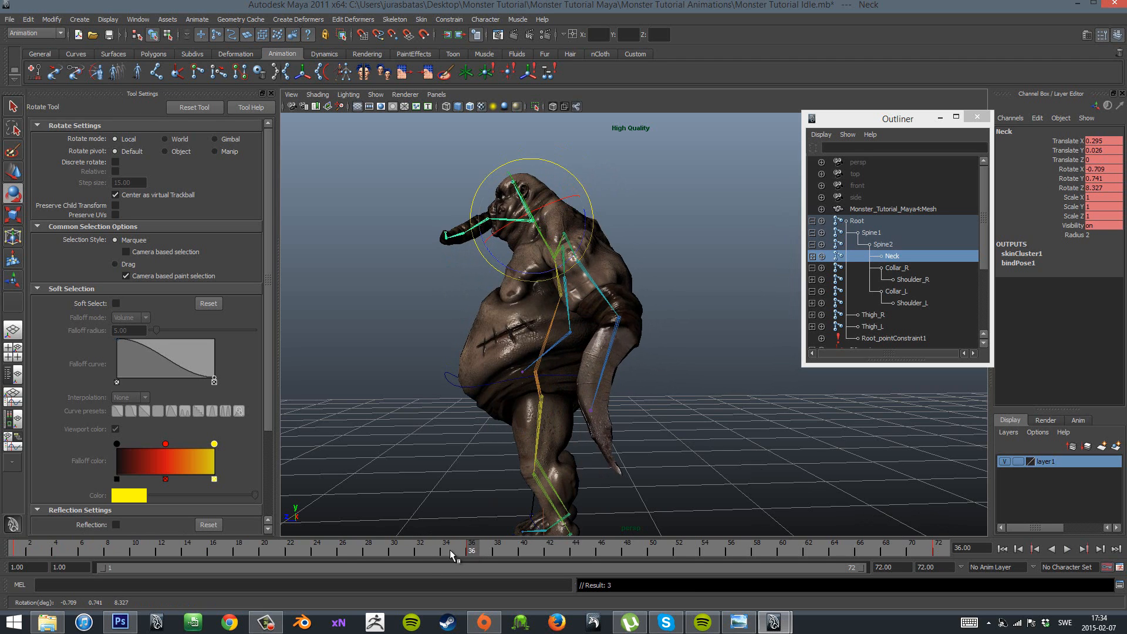
Play back the animation with nothing selected and check the neck and full-body motion from several angles.
key("alt+v")
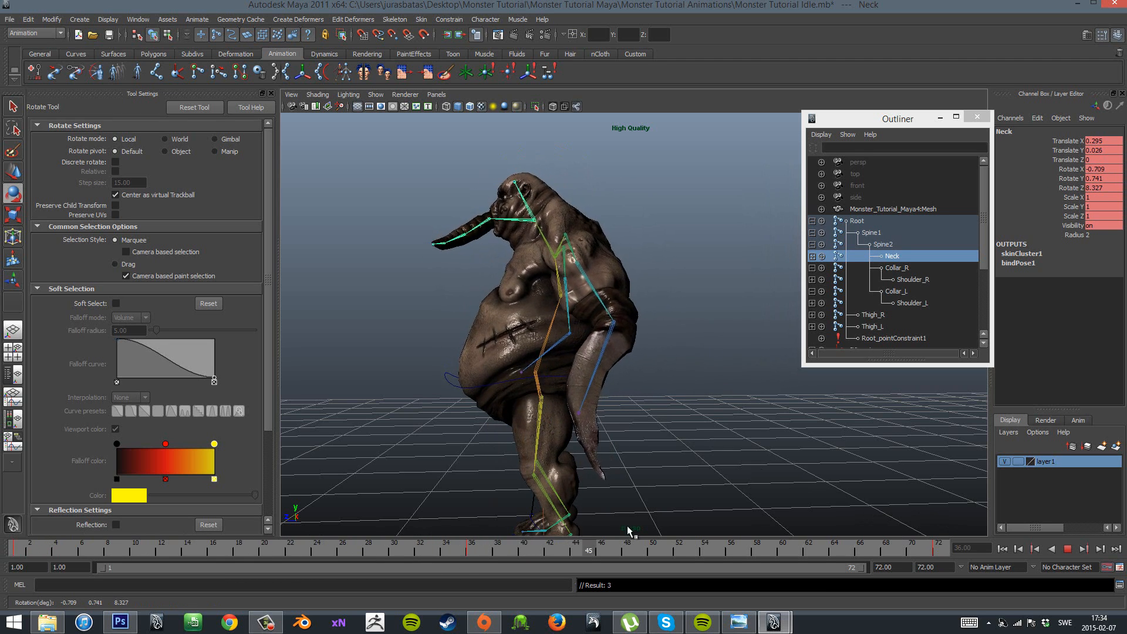
left_click_drag(722, 448, 831, 456, "alt")
left_click(835, 458)
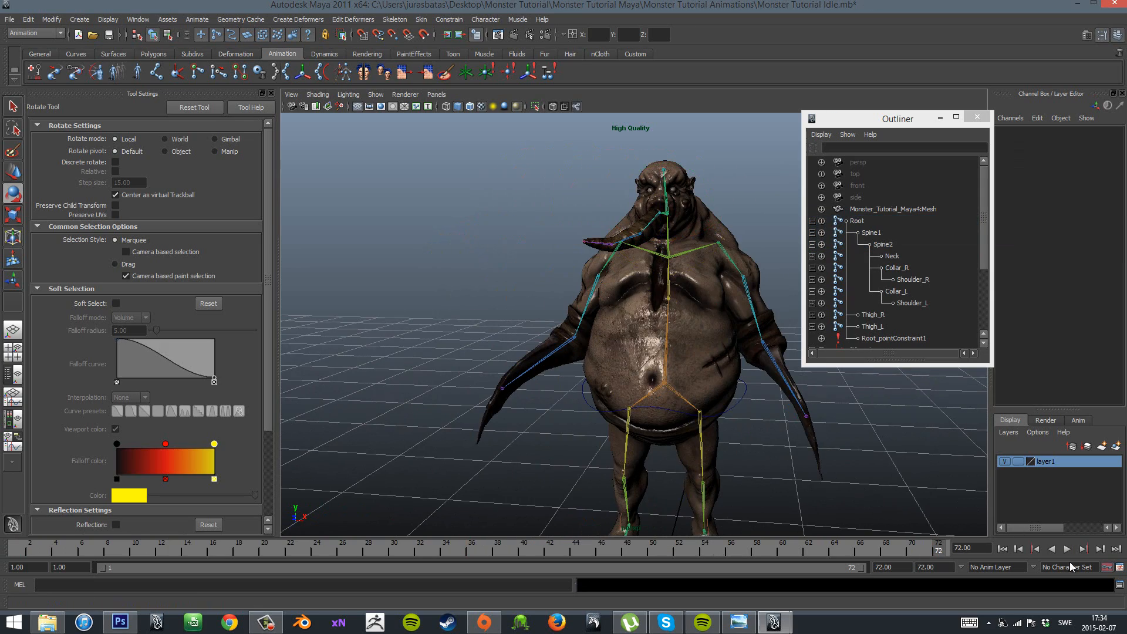
left_click(1068, 549)
scroll(728, 468, "down", 3)
left_click_drag(728, 468, 778, 451, "alt")
middle_click_drag(778, 451, 655, 434, "alt")
scroll(655, 433, "up", 1)
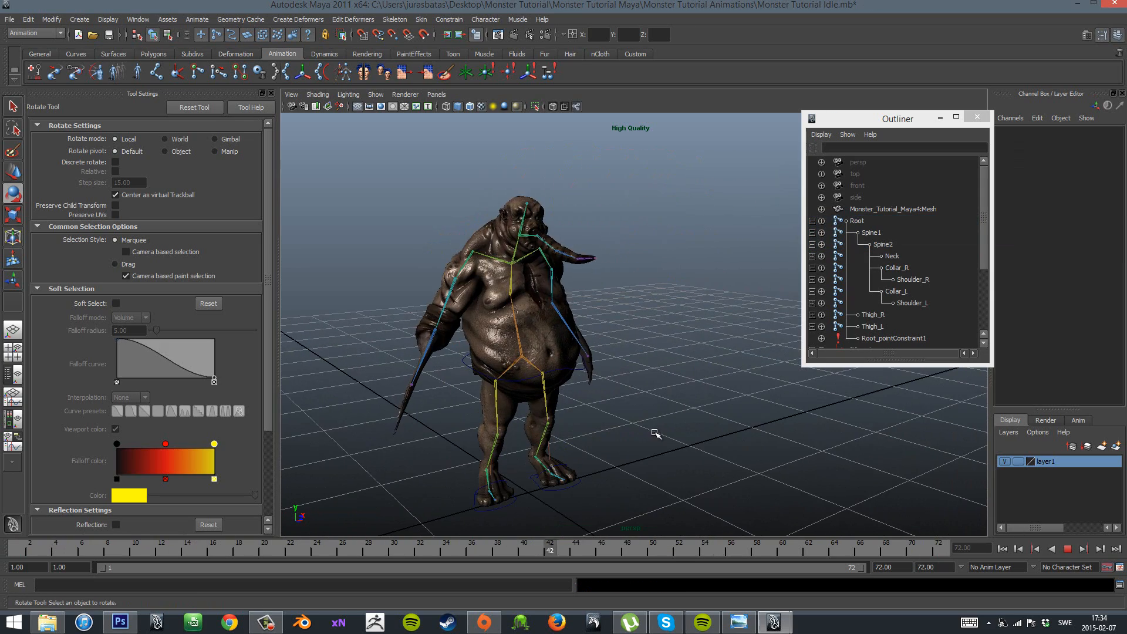
left_click_drag(659, 437, 627, 418, "alt")
scroll(627, 418, "up", 5)
left_click_drag(781, 405, 654, 398, "alt")
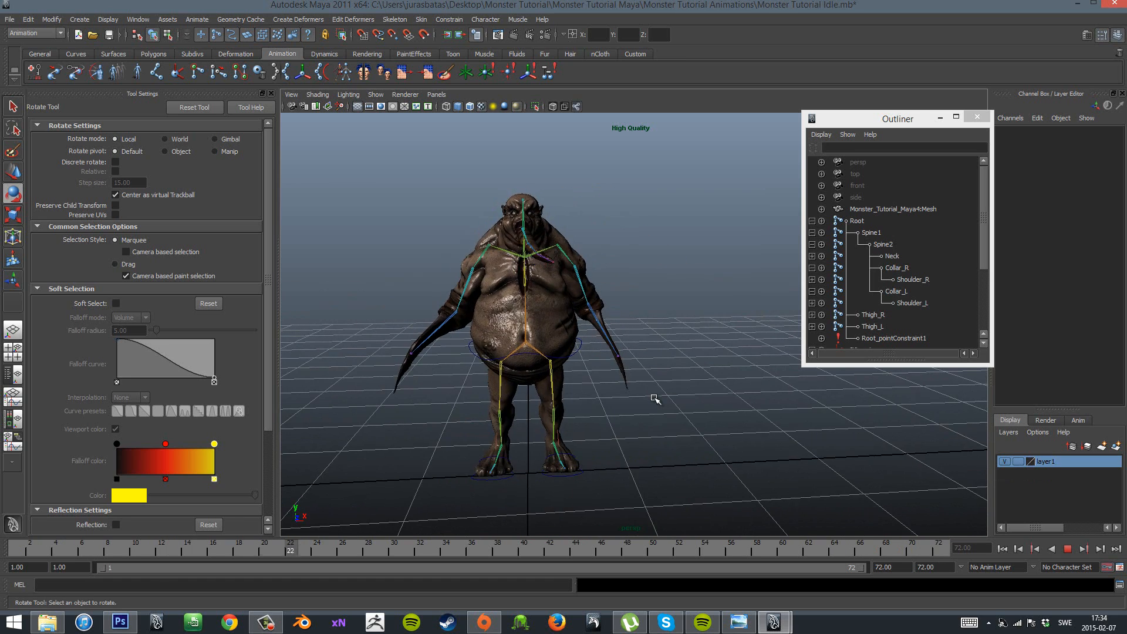
scroll(654, 397, "up", 3)
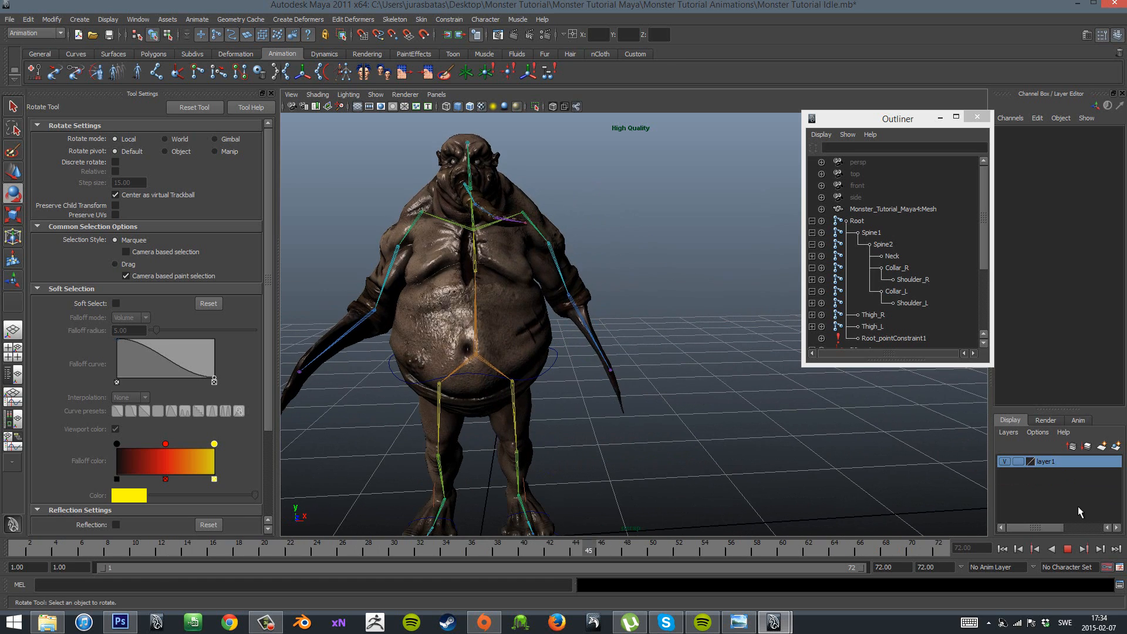
left_click(1068, 549)
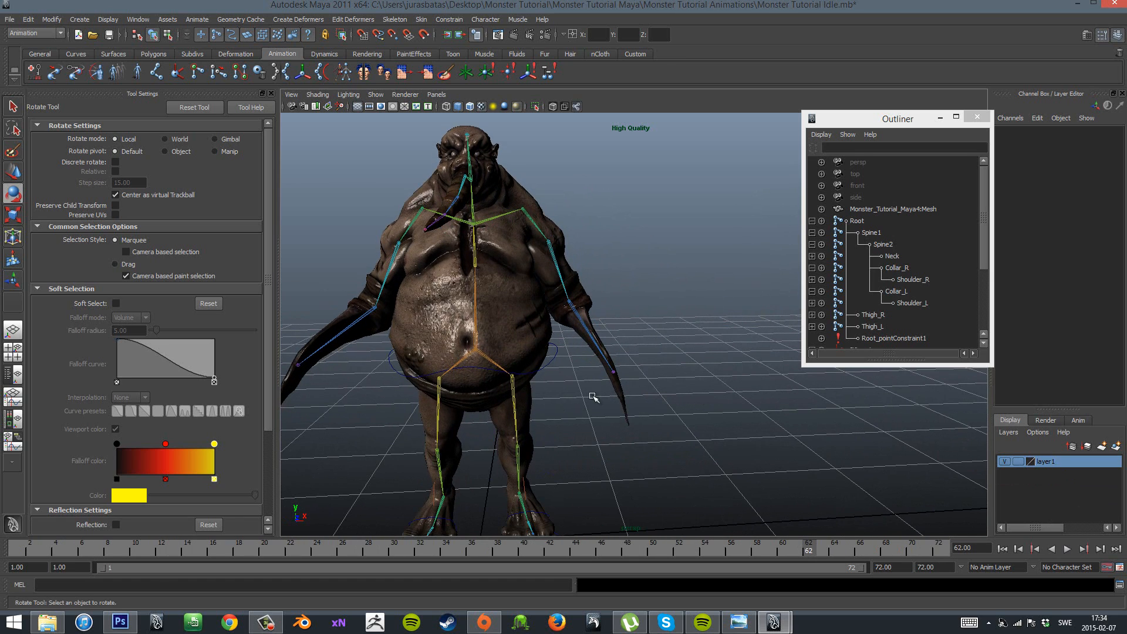
Move HipCtrl to about -0.021 in Translate Z at frame 1 and copy that key to frame 72.
left_click(555, 354)
left_click(18, 549)
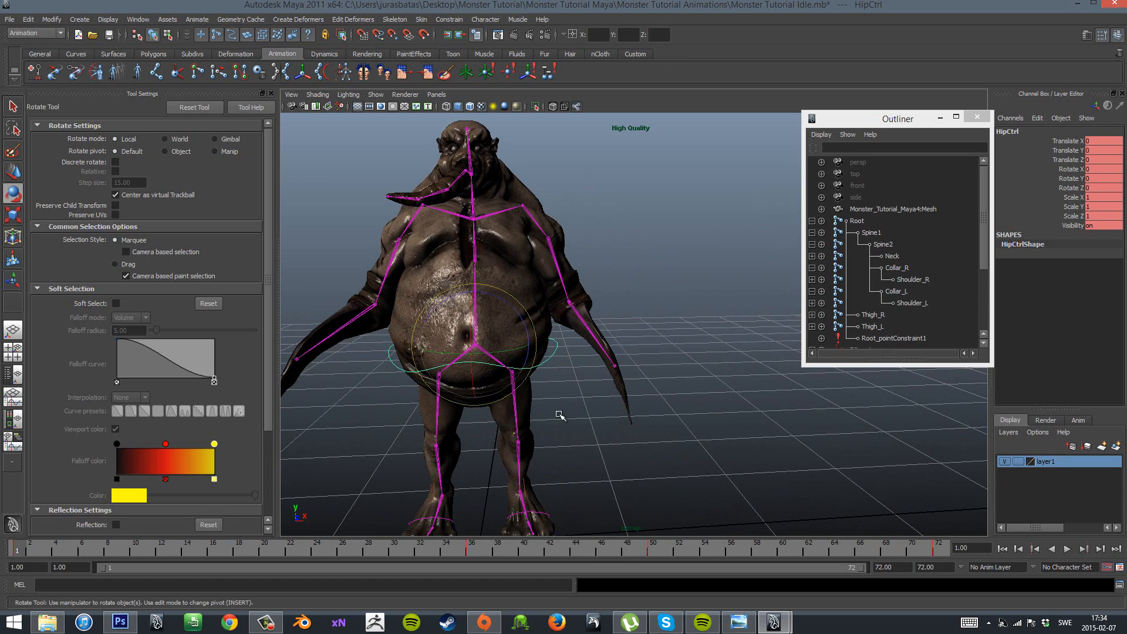
middle_click_drag(553, 394, 607, 351, "alt")
left_click_drag(606, 350, 627, 332, "alt")
key("w")
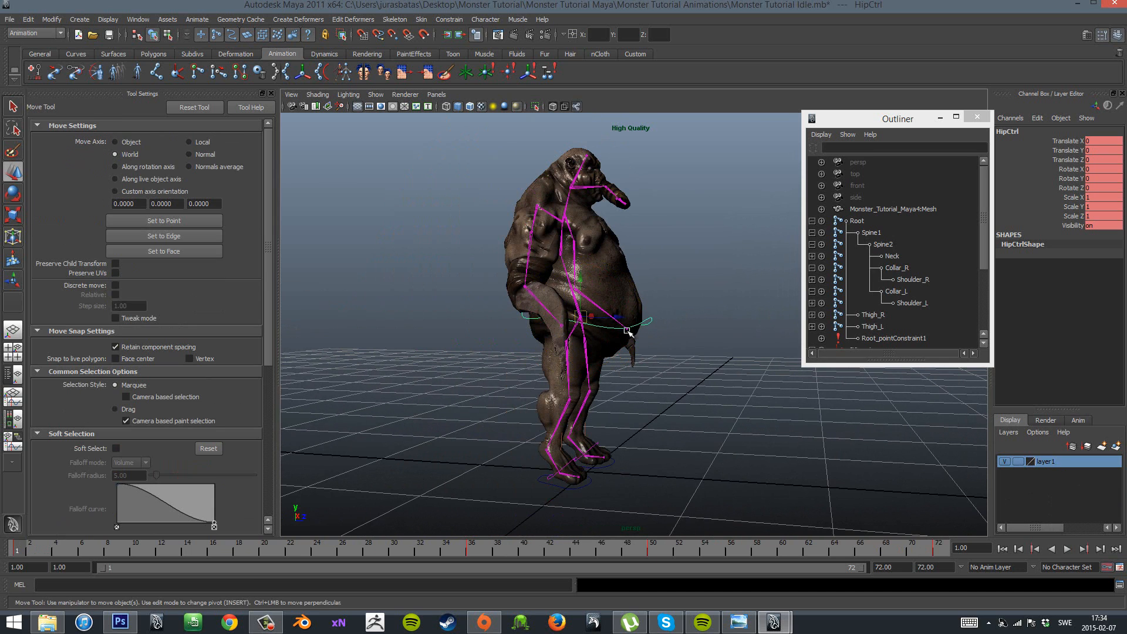
right_click(18, 552)
left_click(65, 409)
left_click(942, 547)
right_click(942, 547)
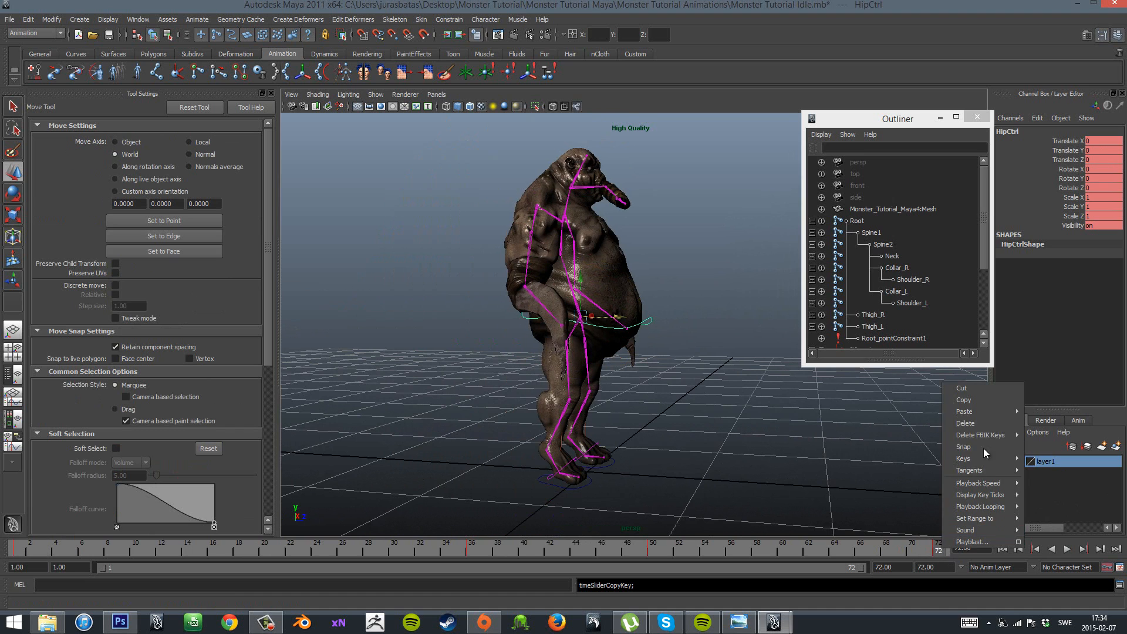
mouse_move(984, 449)
left_click(1030, 415)
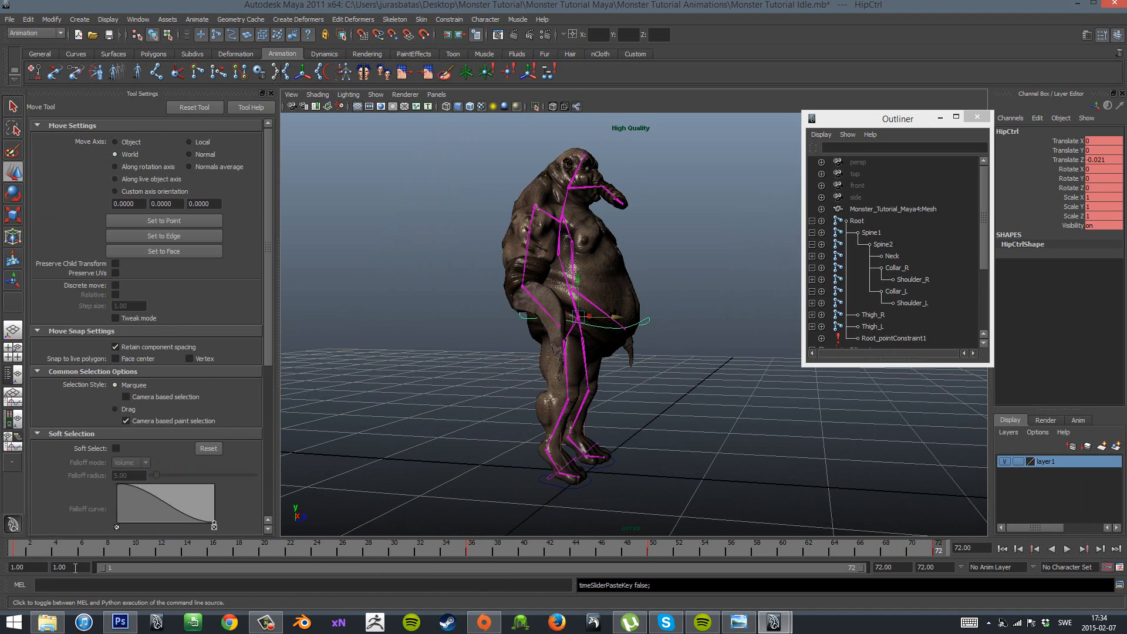
Move HipCtrl to about -0.008 in Translate Z at frame 36 and play back the animation.
key("alt+v")
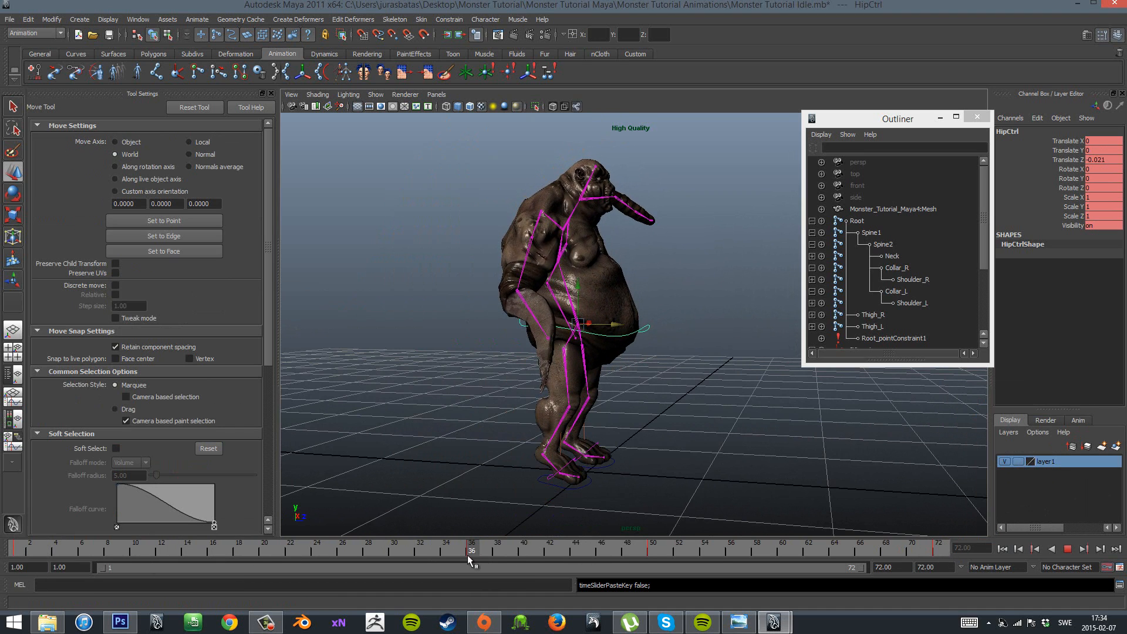
left_click(468, 554)
left_click_drag(612, 324, 615, 322)
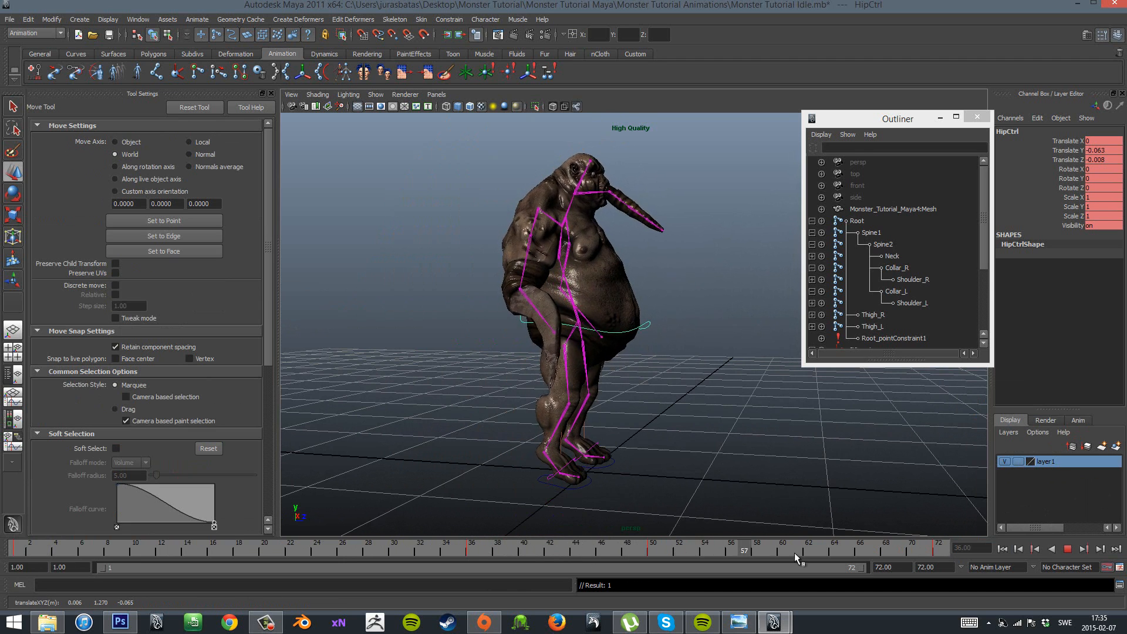
left_click_drag(604, 543, 6, 549)
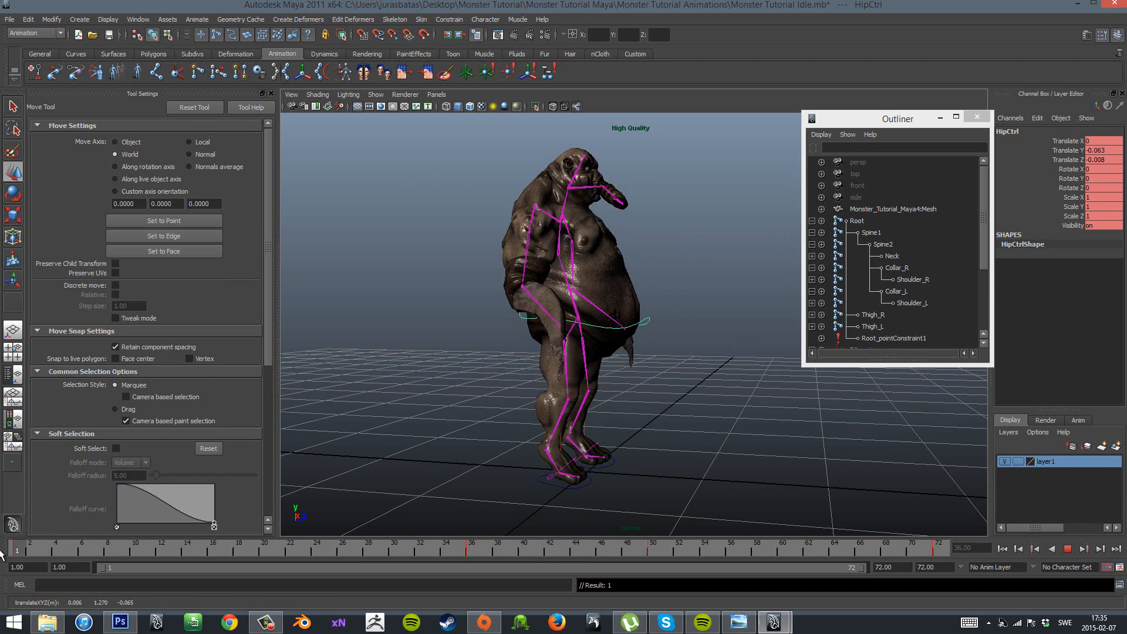
Clear the HipCtrl selection, return to frame 1 and select the Elbow_L joint for rotating.
left_click_drag(652, 361, 523, 379, "alt")
left_click(657, 389)
left_click_drag(660, 365, 604, 347, "alt")
scroll(604, 347, "up", 3)
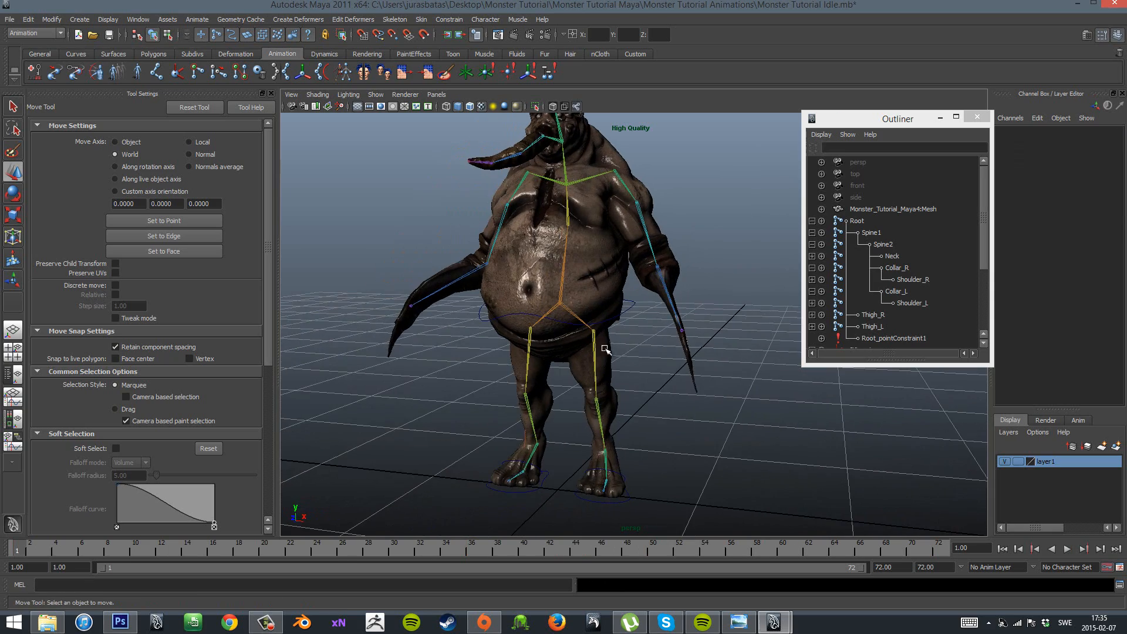
middle_click_drag(630, 363, 662, 431, "alt")
scroll(662, 430, "up", 2)
left_click_drag(679, 427, 709, 370, "alt")
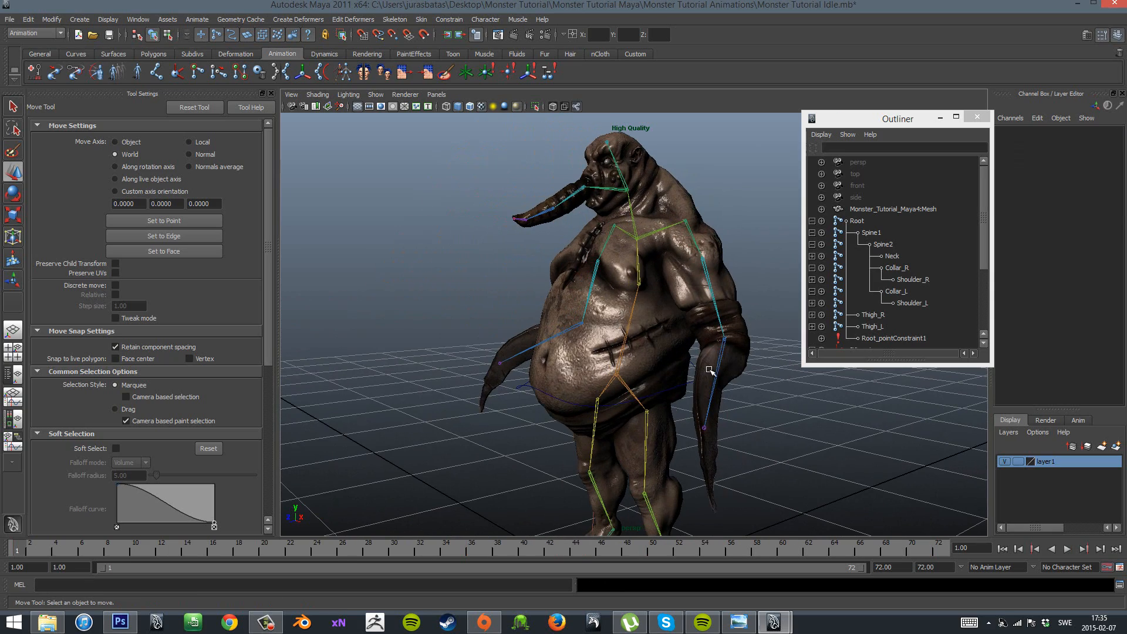
left_click(723, 344)
left_click_drag(305, 540, 33, 540)
left_click_drag(693, 418, 635, 411, "alt")
scroll(705, 405, "up", 3)
middle_click_drag(758, 411, 667, 382, "alt")
left_click_drag(667, 382, 845, 399, "alt")
key("e")
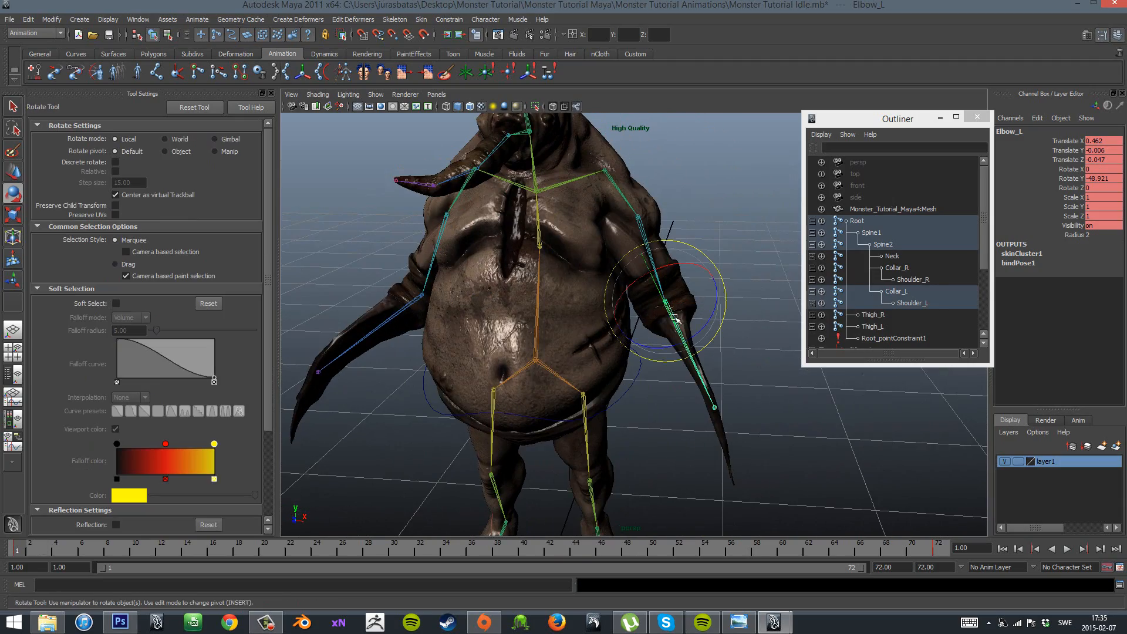
Rotate the Elbow_L joint to about Y -79.19 at frame 36 and key it.
left_click_drag(714, 354, 724, 367)
scroll(723, 366, "down", 3)
left_click_drag(723, 367, 455, 344, "alt")
scroll(501, 364, "up", 2)
left_click_drag(551, 370, 734, 376, "alt")
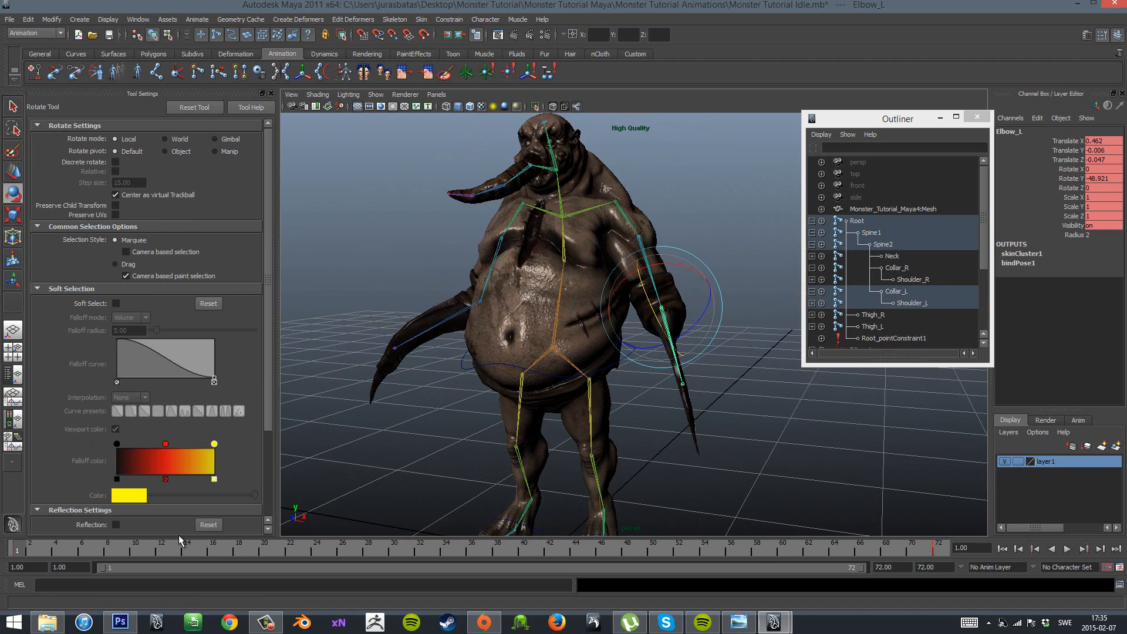
key("alt+v")
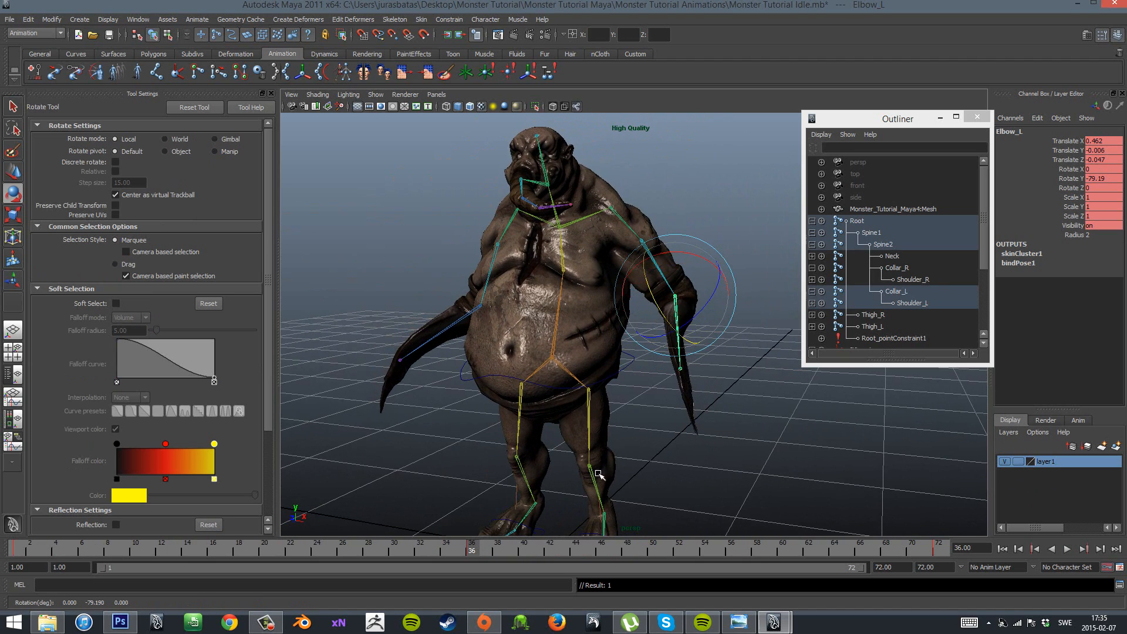
Play back the left elbow motion from behind and the side, and undo the frame 36 elbow rotation.
left_click_drag(599, 474, 281, 517, "alt")
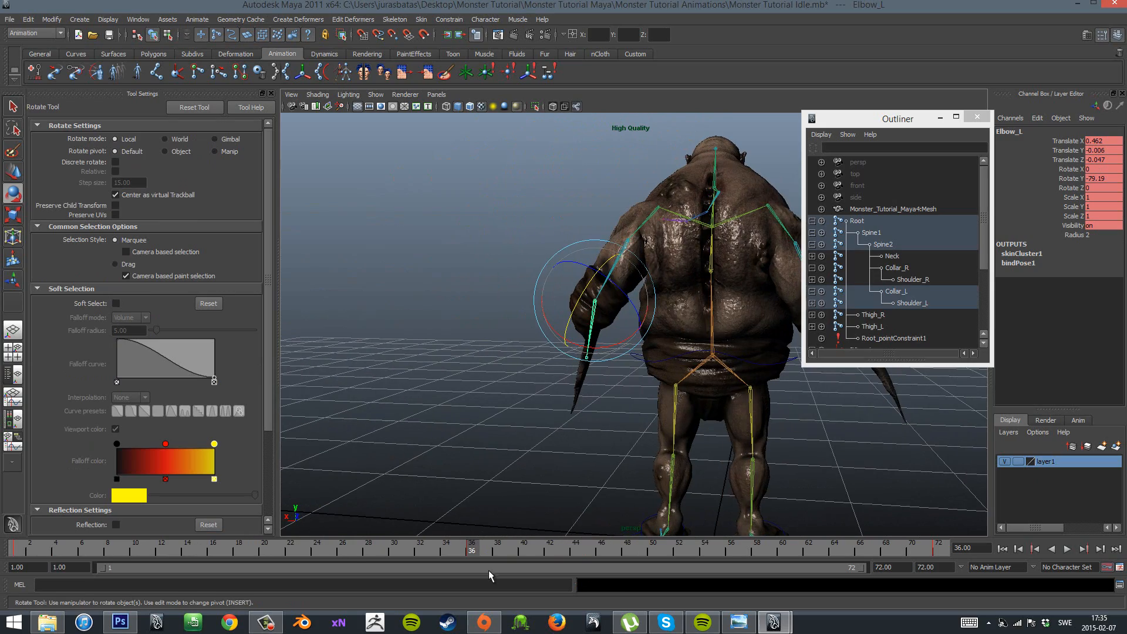
key("alt+v")
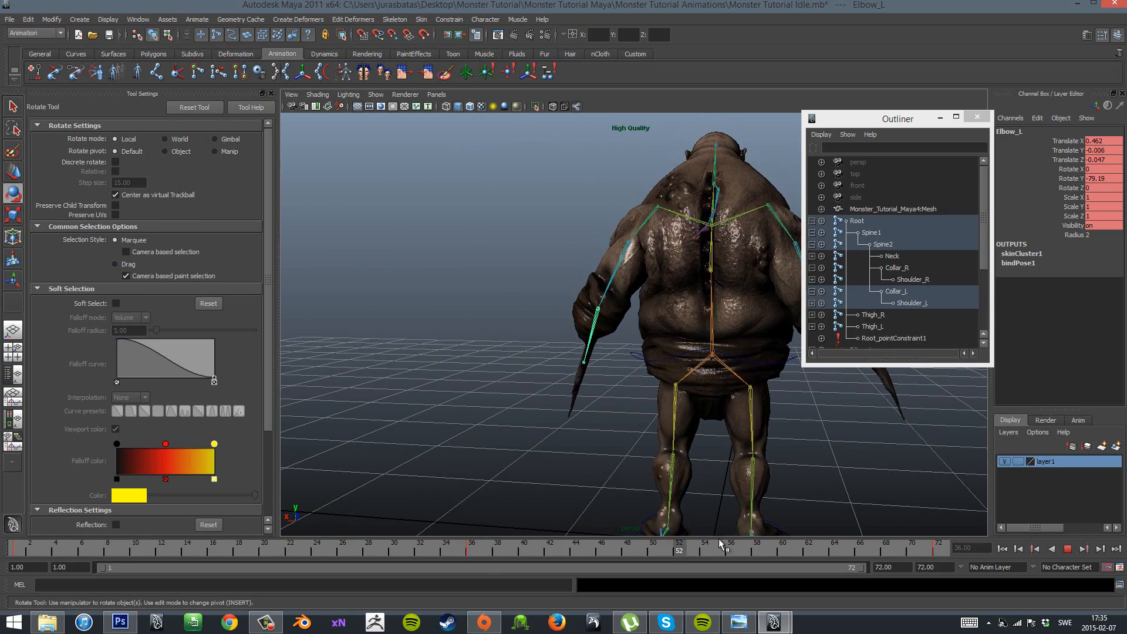
left_click(1100, 548)
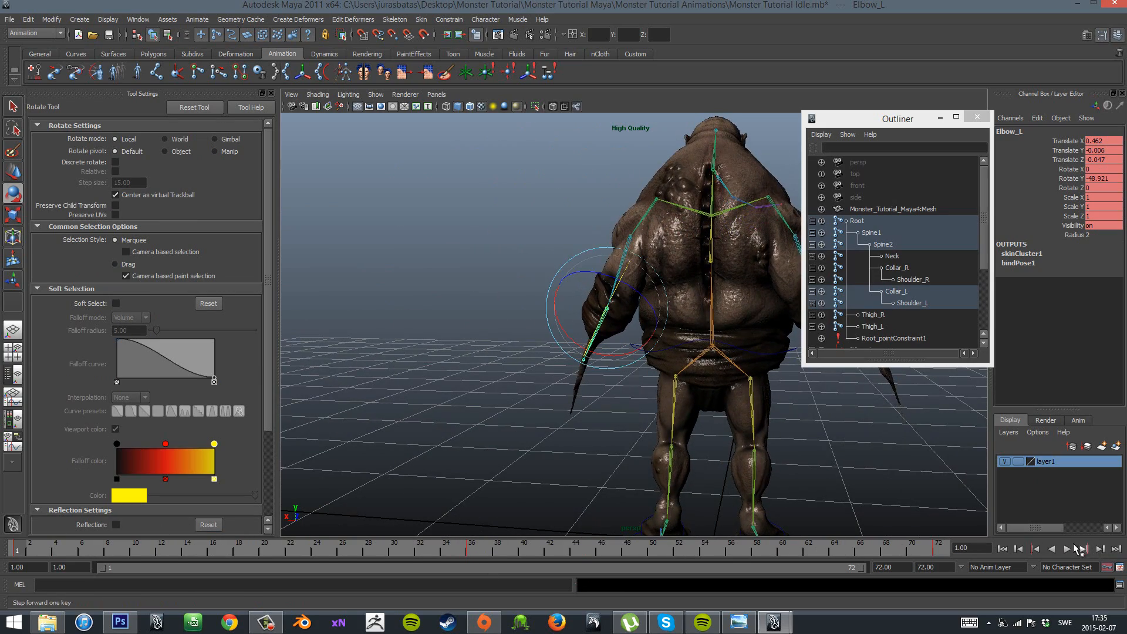
left_click(1069, 549)
left_click_drag(528, 411, 695, 417, "alt")
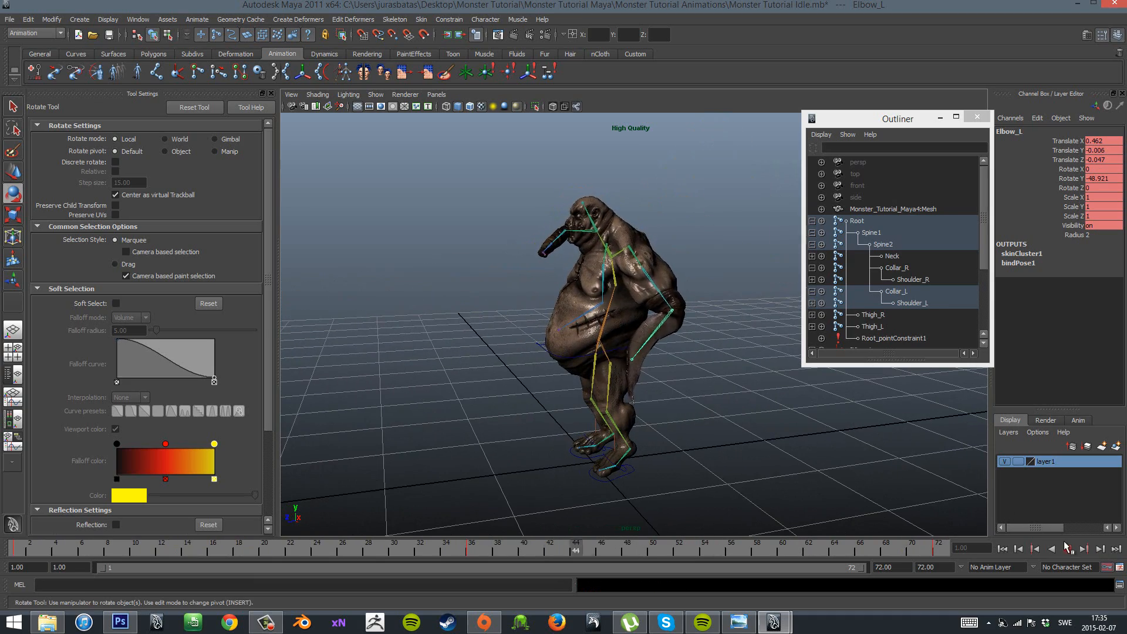
left_click(1068, 547)
key("ctrl+z")
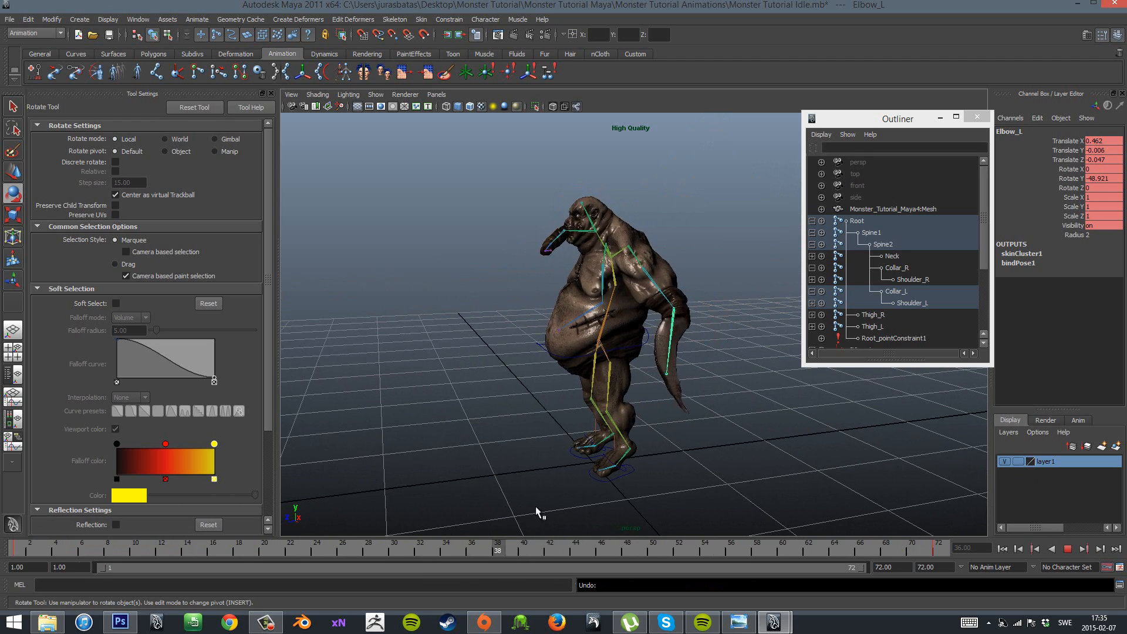
Rotate the Elbow_L joint to about X -11.308, Y -49.583, Z -0.234 at frame 20 and key its rotation.
left_click_drag(643, 405, 769, 408, "alt")
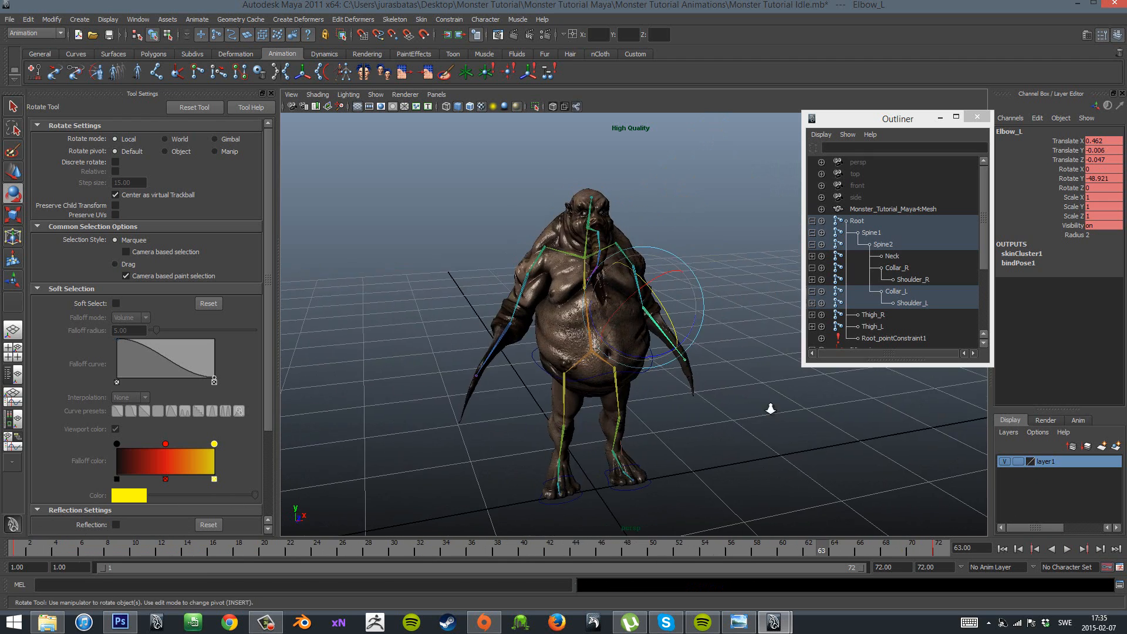
scroll(769, 407, "up", 3)
mouse_move(246, 550)
left_mouse_down()
mouse_move(237, 551)
mouse_move(265, 550)
left_mouse_up()
left_click_drag(789, 323, 720, 298, "alt")
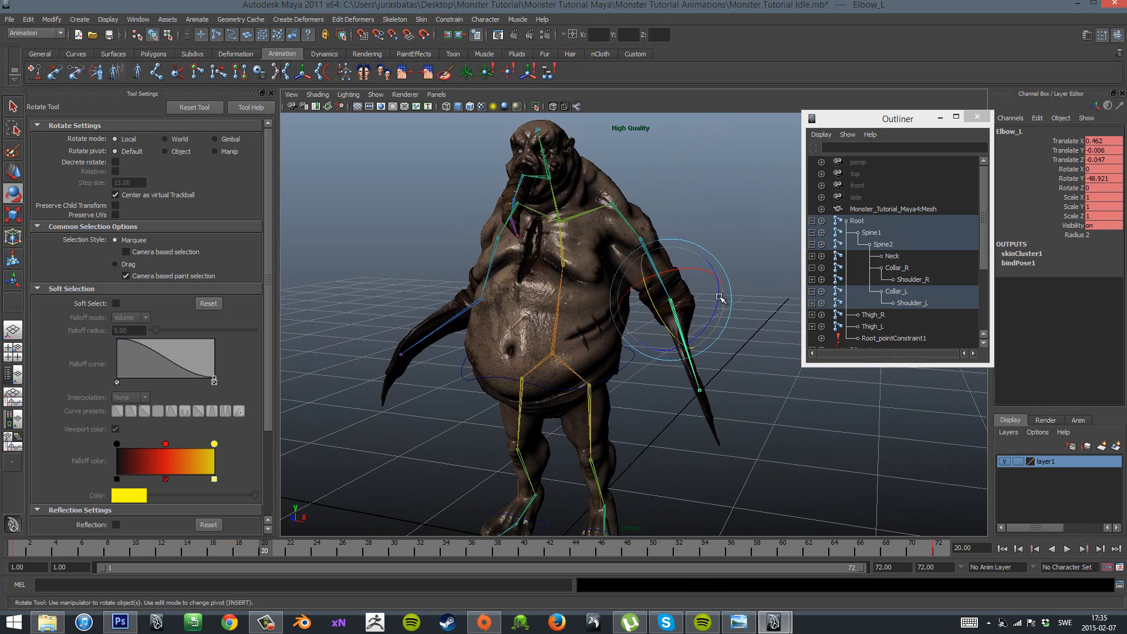
left_click_drag(685, 266, 694, 266)
Key Elbow_L at about X 8.664, Y -49.328, Z -0.144 on frame 42 and play back the elbow motion.
key("alt+v")
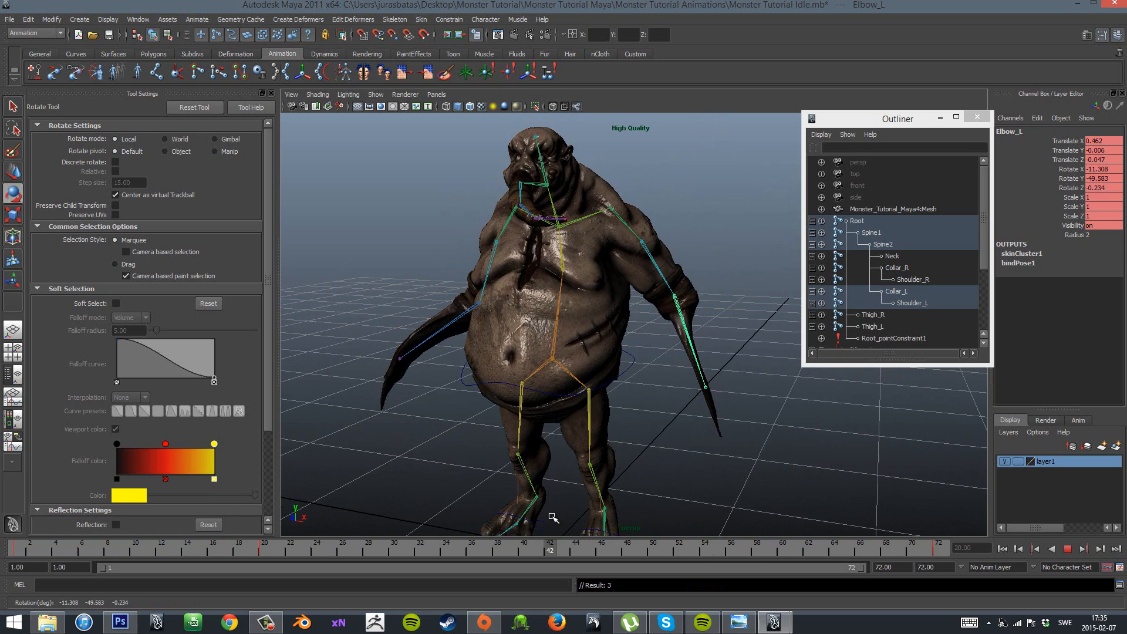
key("alt+v")
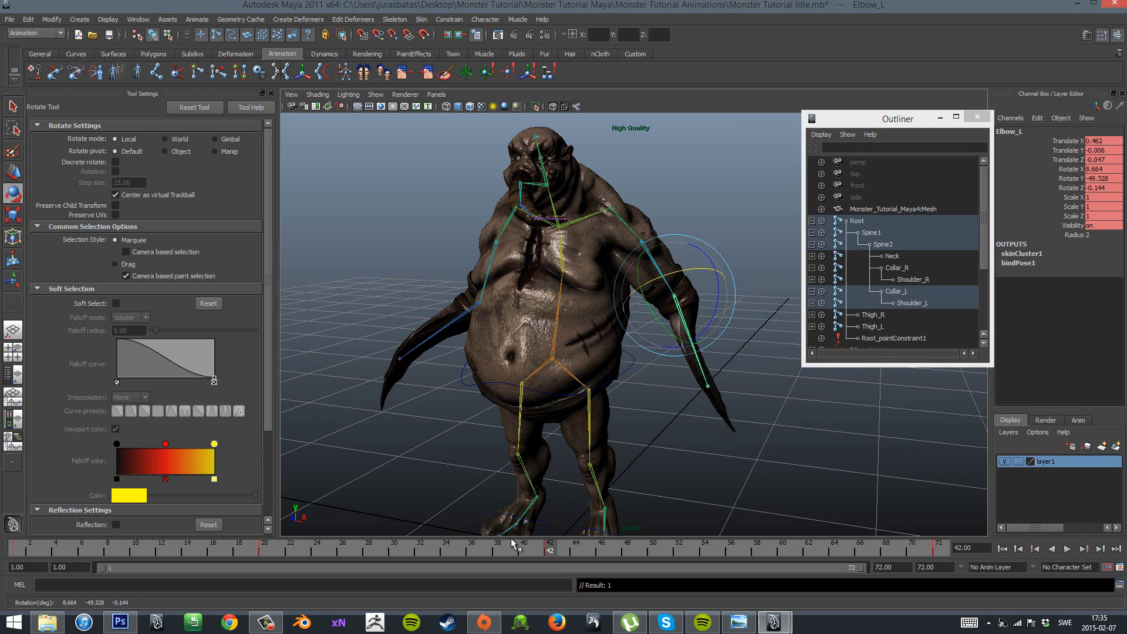
key("alt+v")
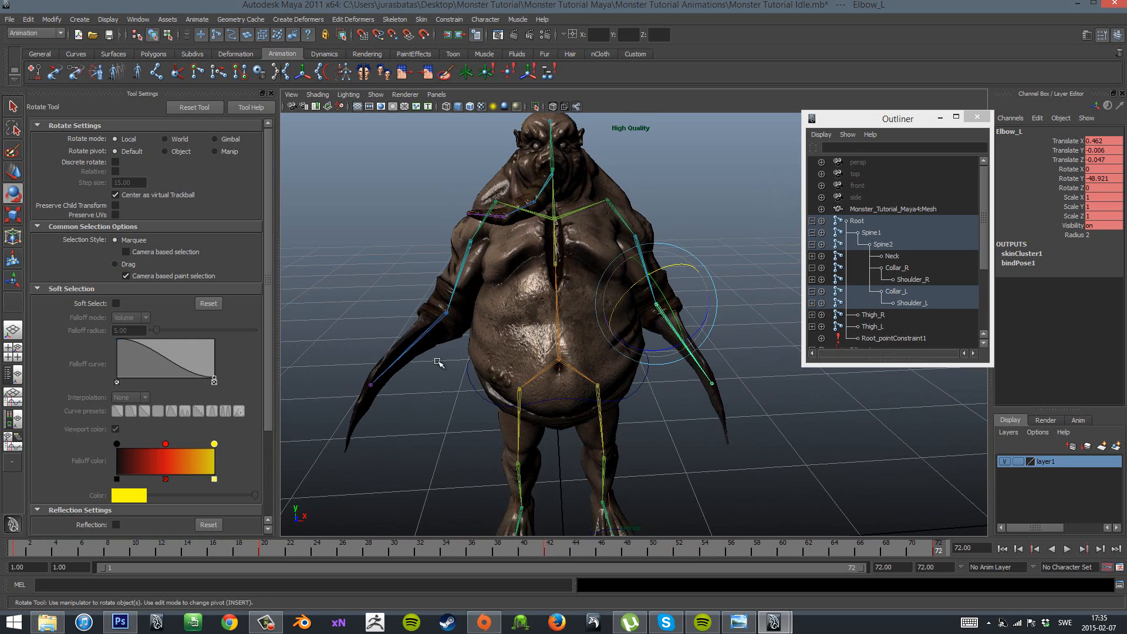
Key the Elbow_R rotation at about X -15.058, Y -37.631, Z 5.296 on frame 22 and X 1.889, Y -45.808, Z 5.434 on frame 46.
left_click(440, 311)
key("alt+v")
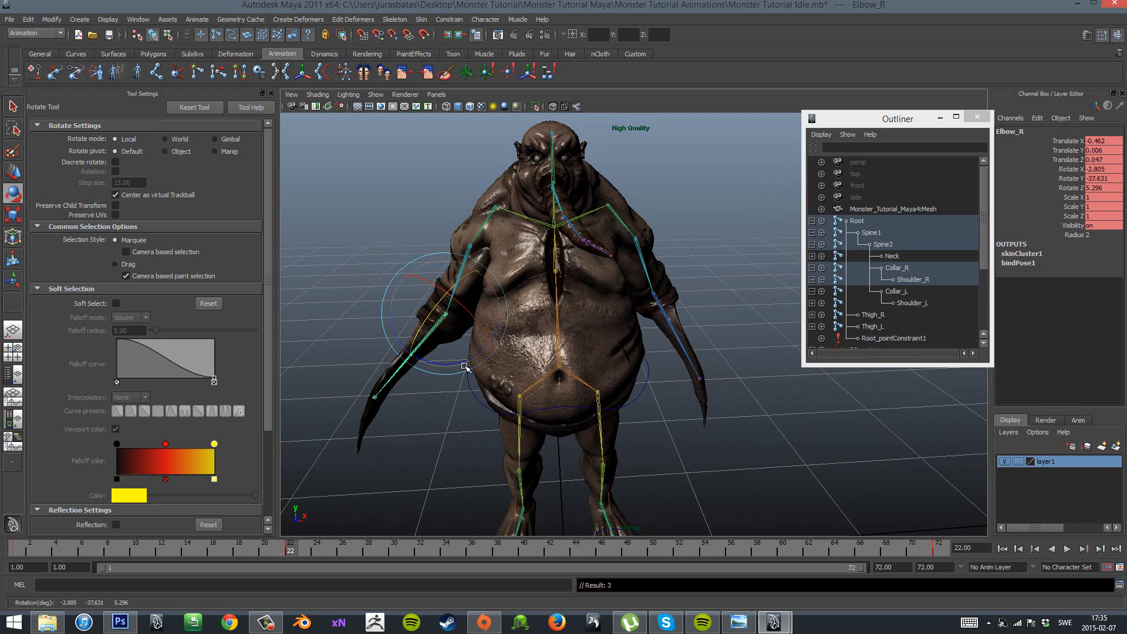
key("alt+v")
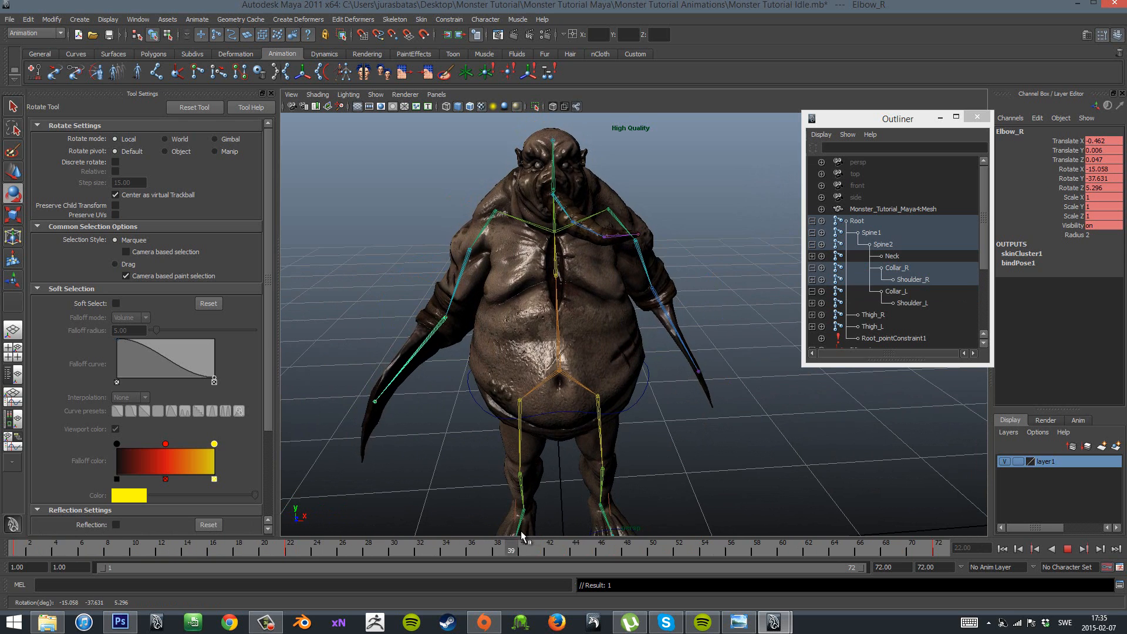
key("alt+v")
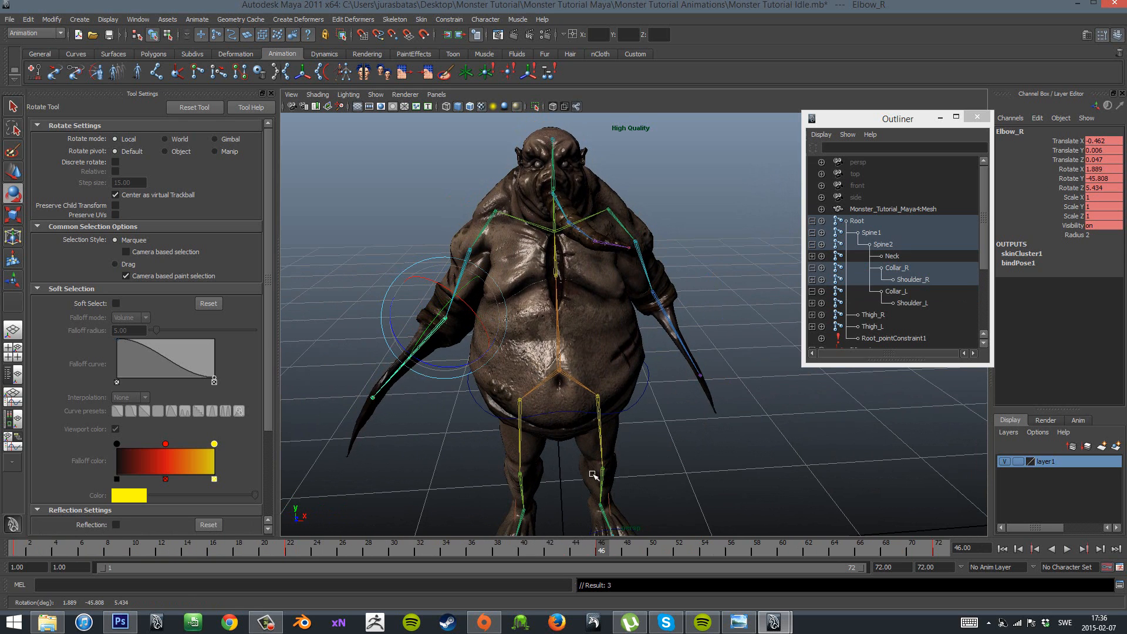
key("alt+v")
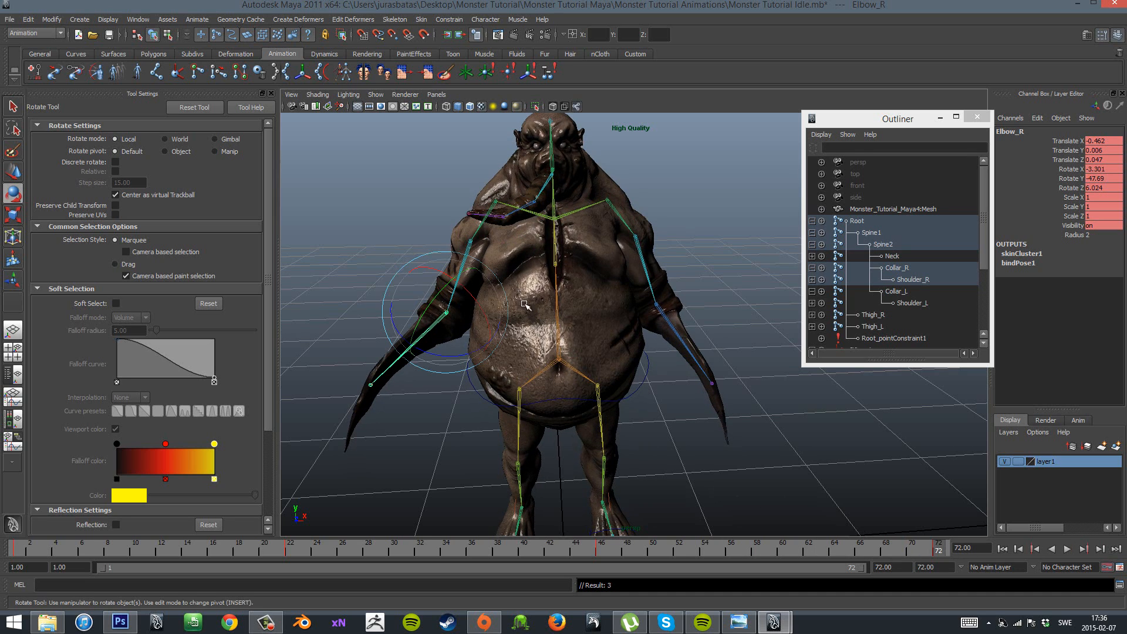
Undo a trial Elbow_R rotation at frame 72 and rotate the joint to about X 4.494, Y -46.105, Z -5.459 at frame 46.
left_click_drag(501, 286, 495, 277)
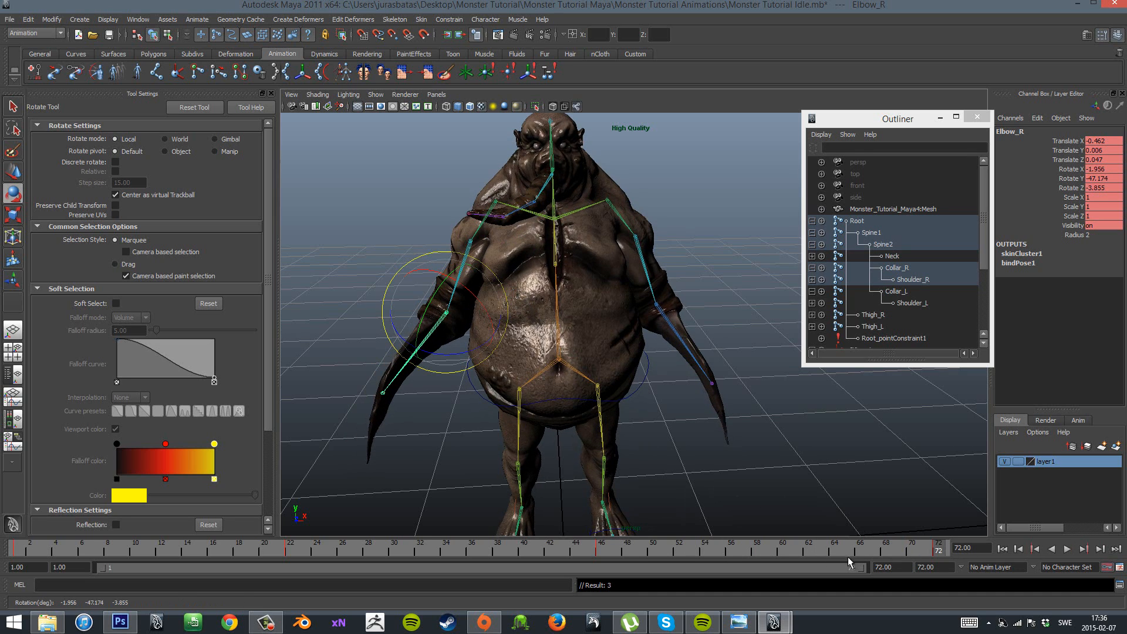
key("ctrl+z")
left_click(603, 553)
left_click_drag(475, 264, 501, 341)
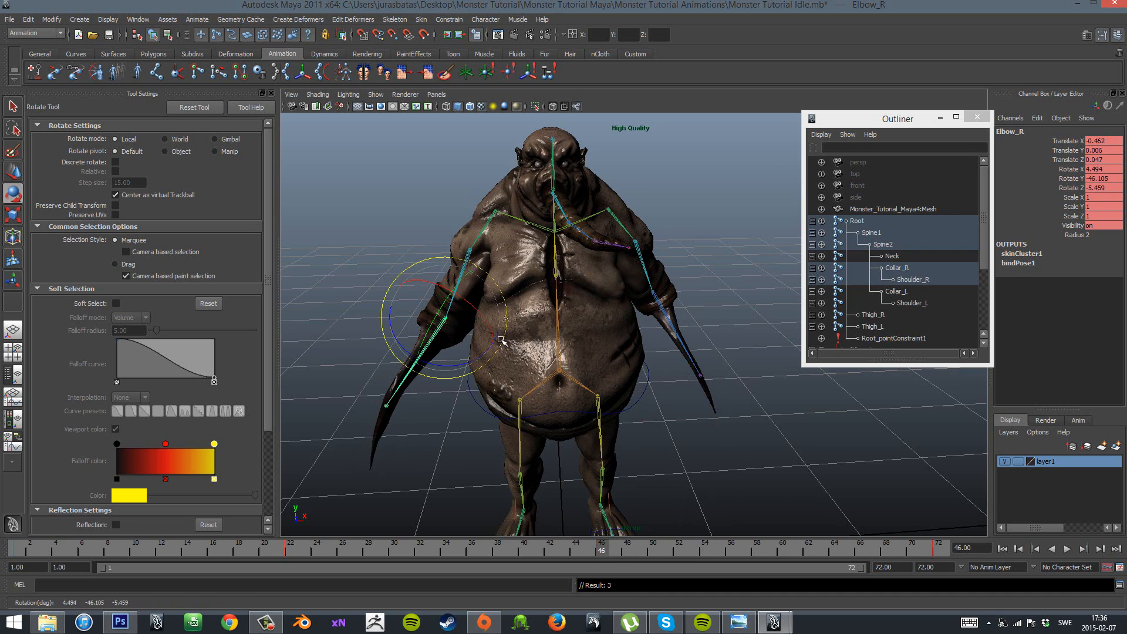
Play back the animation from frame 1 with nothing selected and check the elbow and full-body motion from several angles.
left_click_drag(603, 552, 14, 549)
left_click(774, 475)
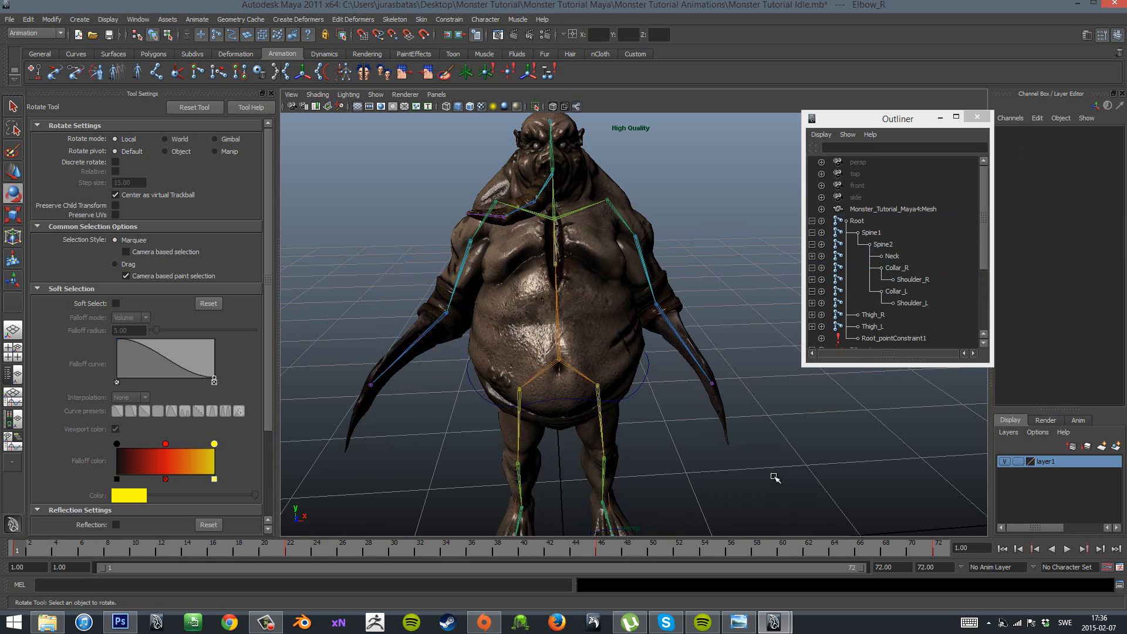
scroll(774, 476, "down", 5)
left_click(1067, 548)
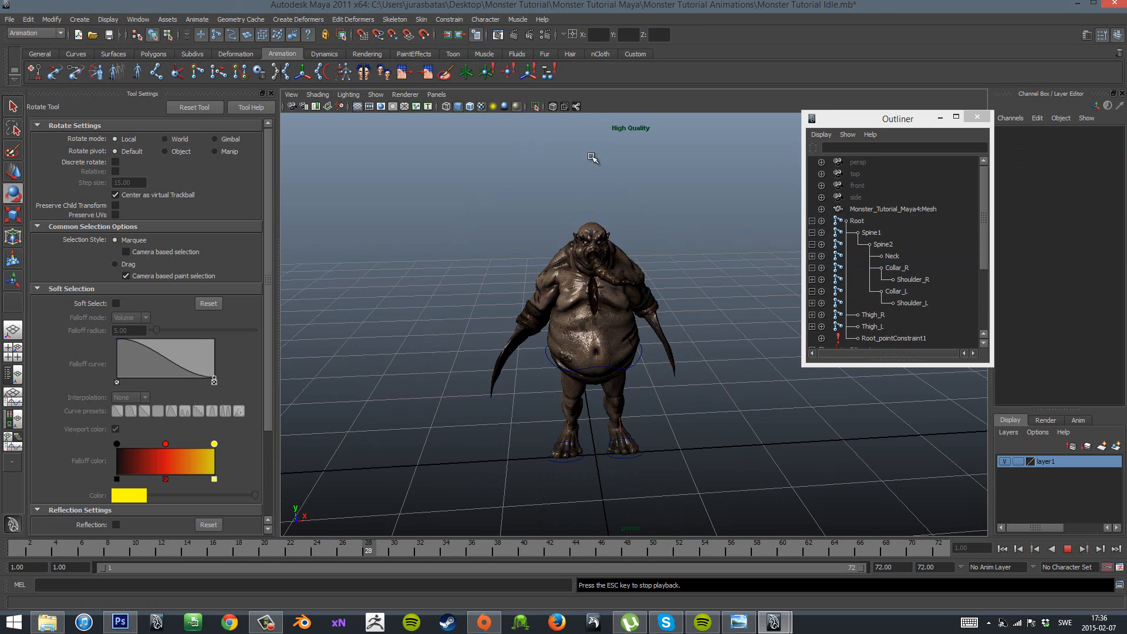
left_click_drag(593, 158, 698, 295, "alt")
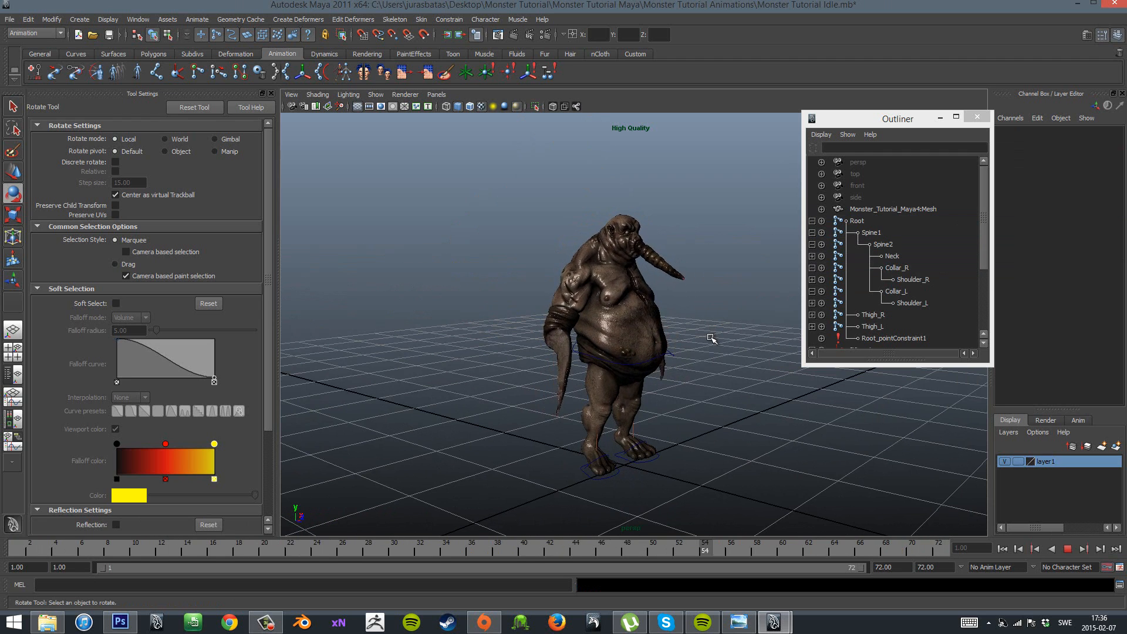
left_click_drag(709, 340, 507, 337, "alt")
left_click_drag(646, 375, 681, 398, "alt")
scroll(712, 402, "down", 4)
scroll(712, 402, "up", 4)
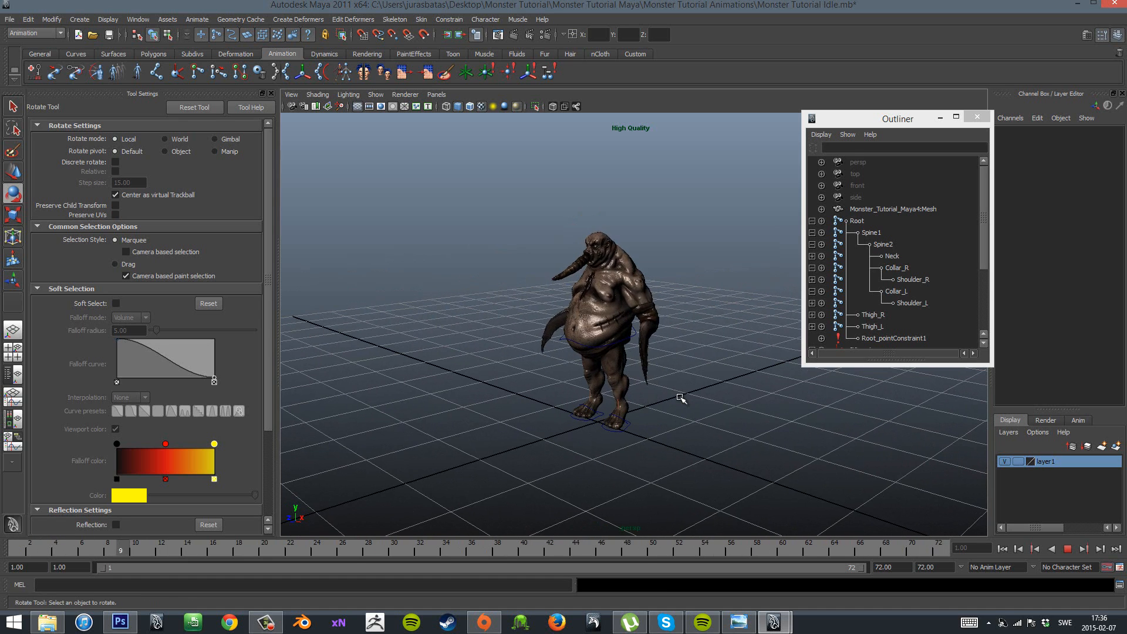
left_click(1068, 550)
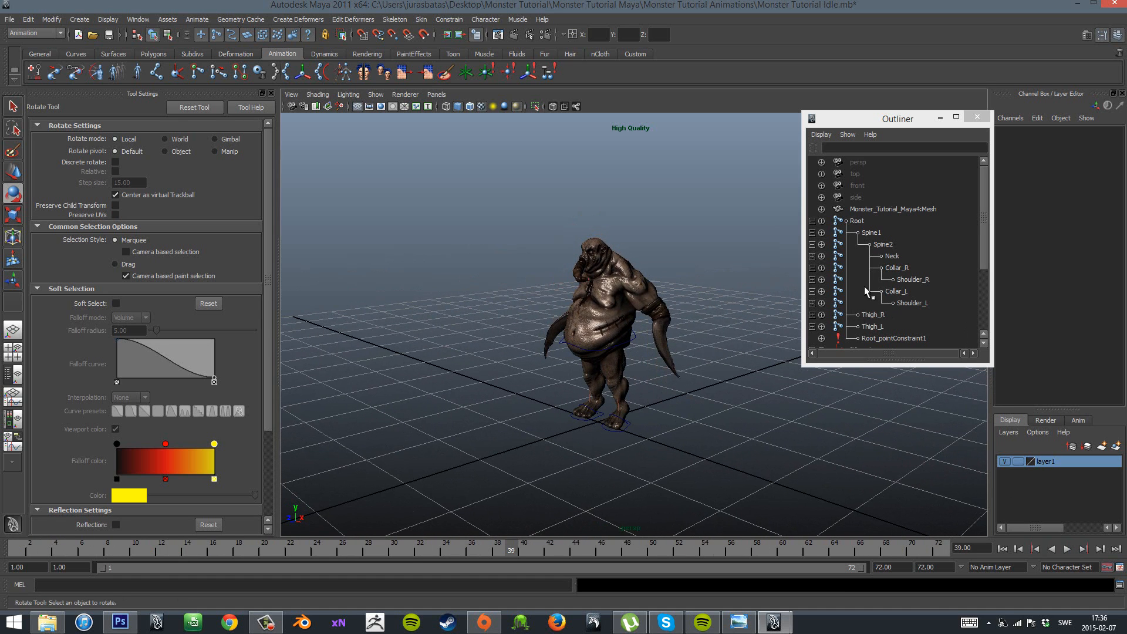
Move HipCtrl down at frame 1 to about Translate Y -0.058.
left_click(872, 222)
scroll(593, 381, "up", 3)
left_click(16, 549)
scroll(592, 394, "up", 3)
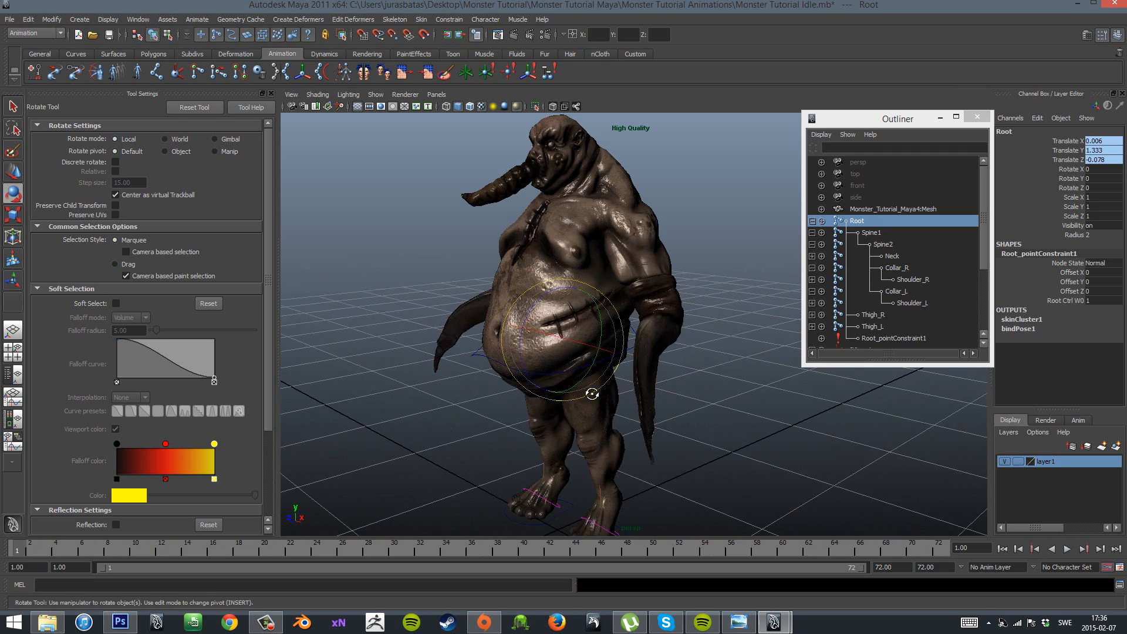
left_click_drag(593, 394, 675, 381, "alt")
scroll(916, 264, "down", 2)
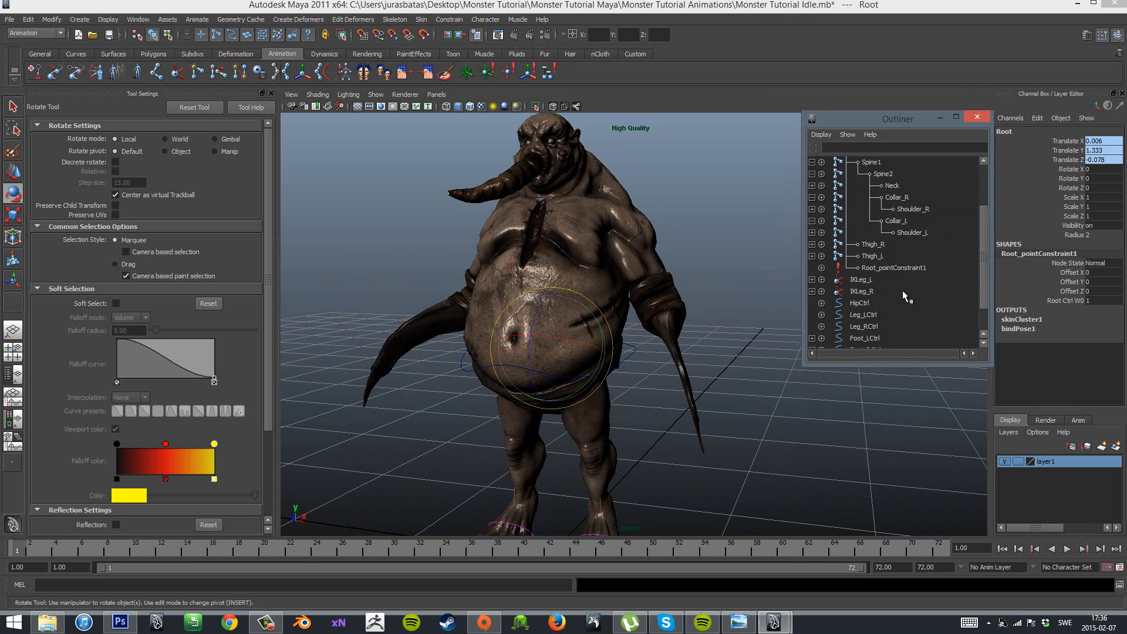
left_click(860, 303)
middle_click_drag(360, 503, 380, 421, "alt")
key("w")
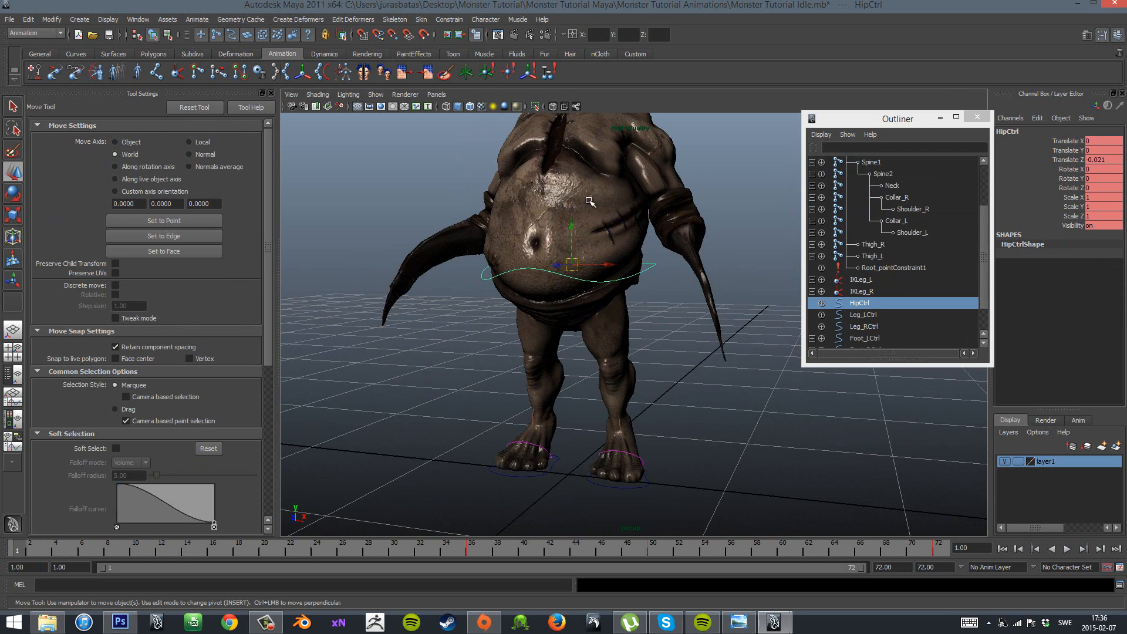
left_click_drag(572, 218, 571, 229)
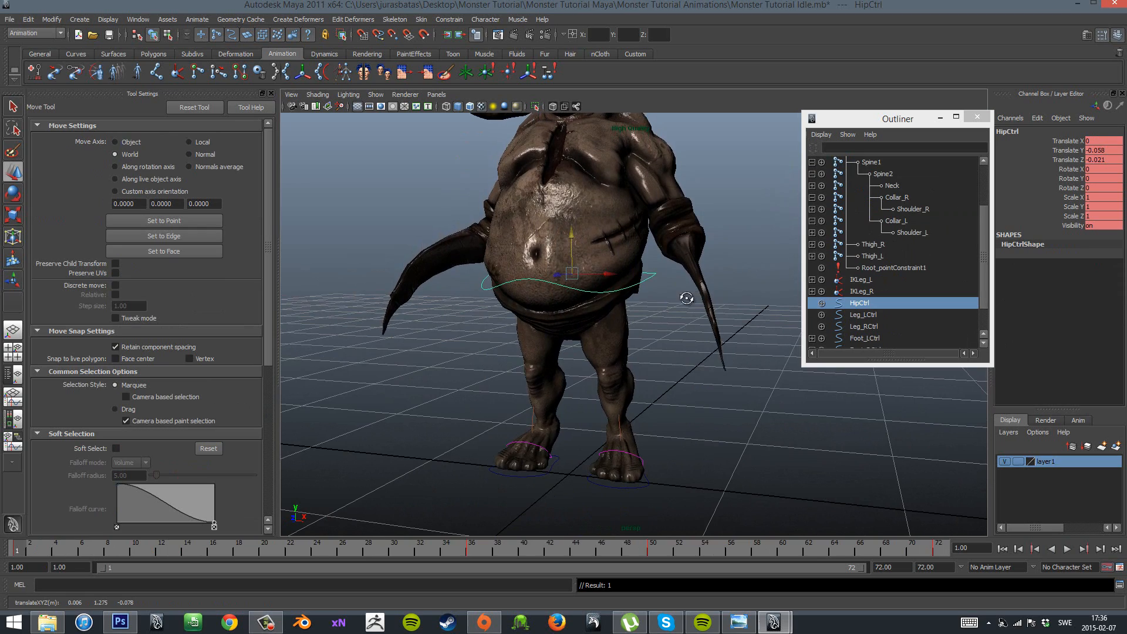
Copy the HipCtrl key from frame 1 and paste it on frame 72.
left_click_drag(686, 299, 774, 332, "alt")
right_click(24, 543)
left_click(48, 399)
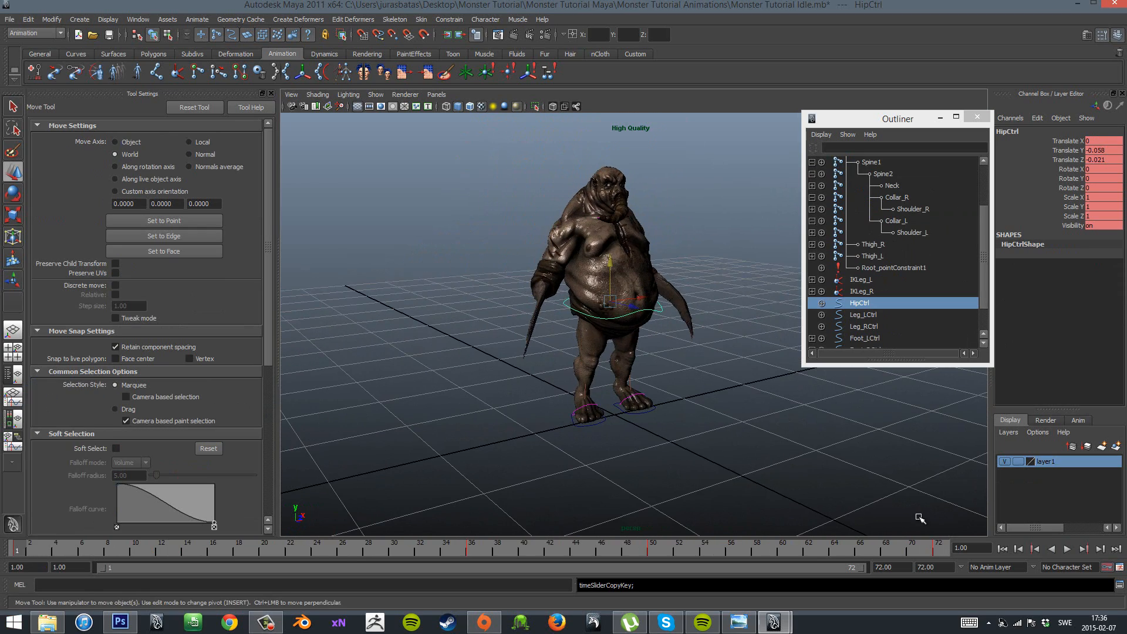
right_click(939, 552)
left_click(1051, 418)
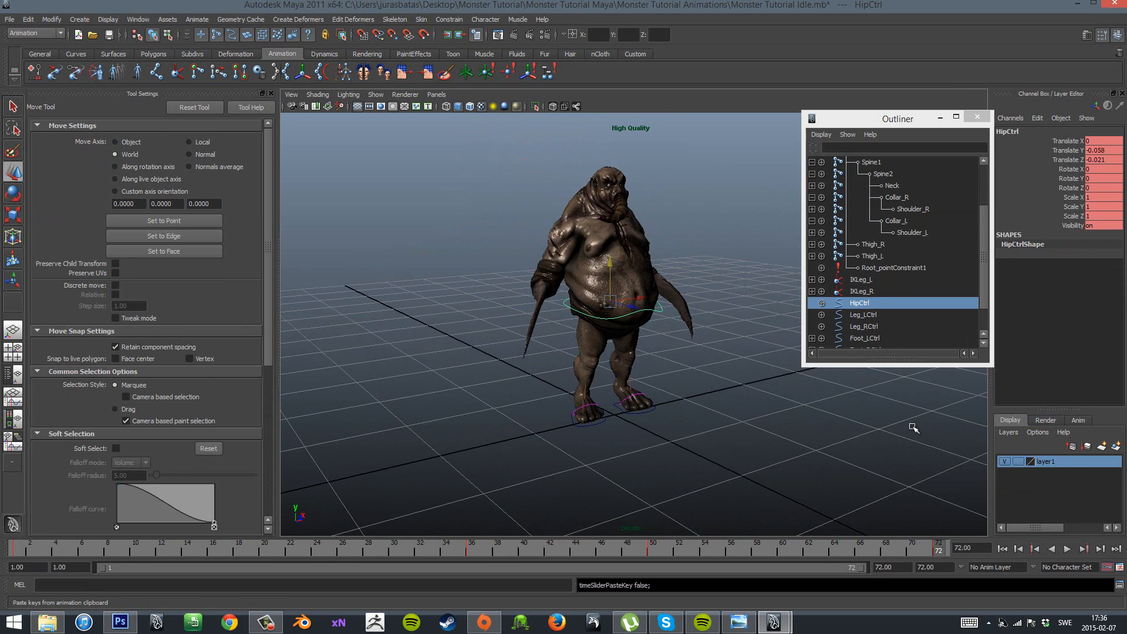
key("alt+v")
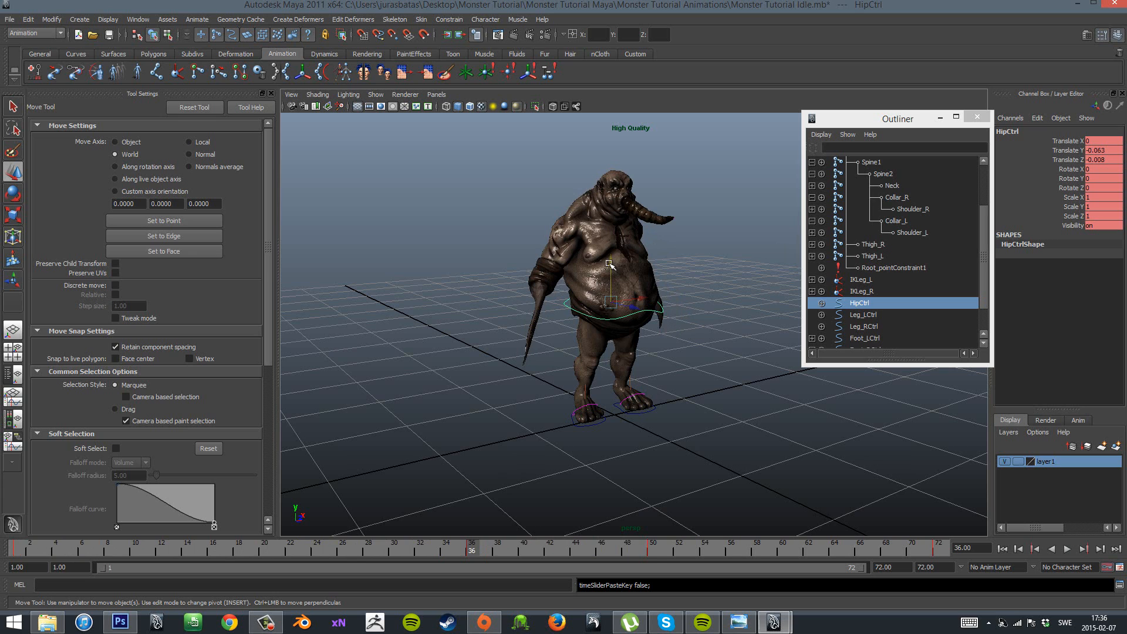
Lower HipCtrl slightly further along Y at frame 36 and play back the hip motion from several angles.
left_click_drag(610, 266, 611, 268)
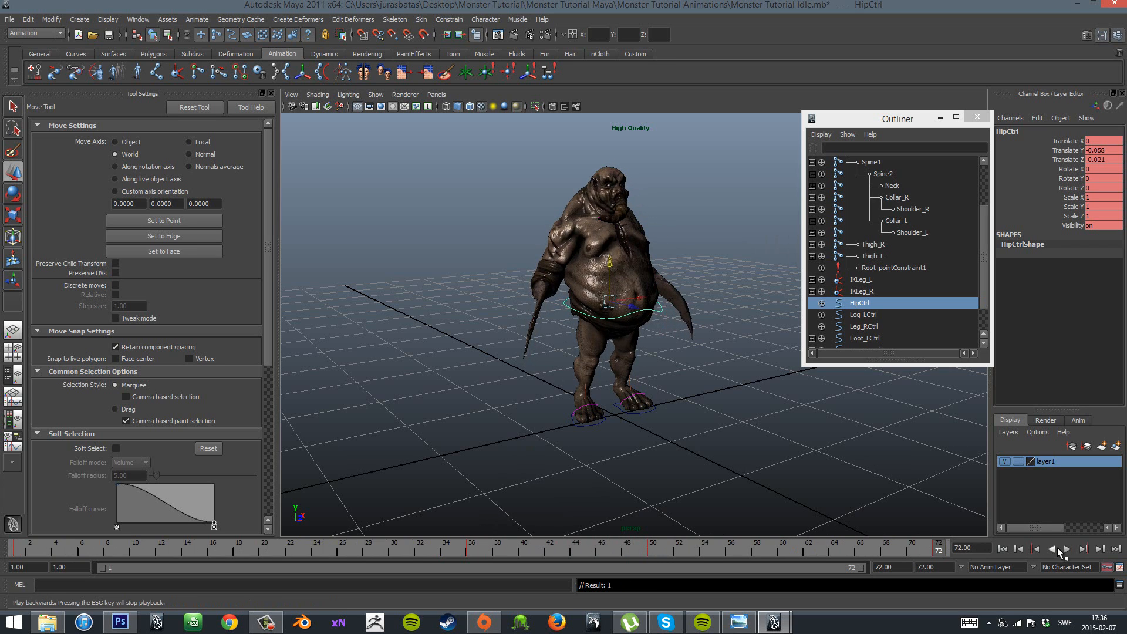
left_click(1066, 549)
left_click_drag(822, 452, 745, 434, "alt")
left_click(745, 433)
right_click_drag(745, 434, 770, 433, "alt")
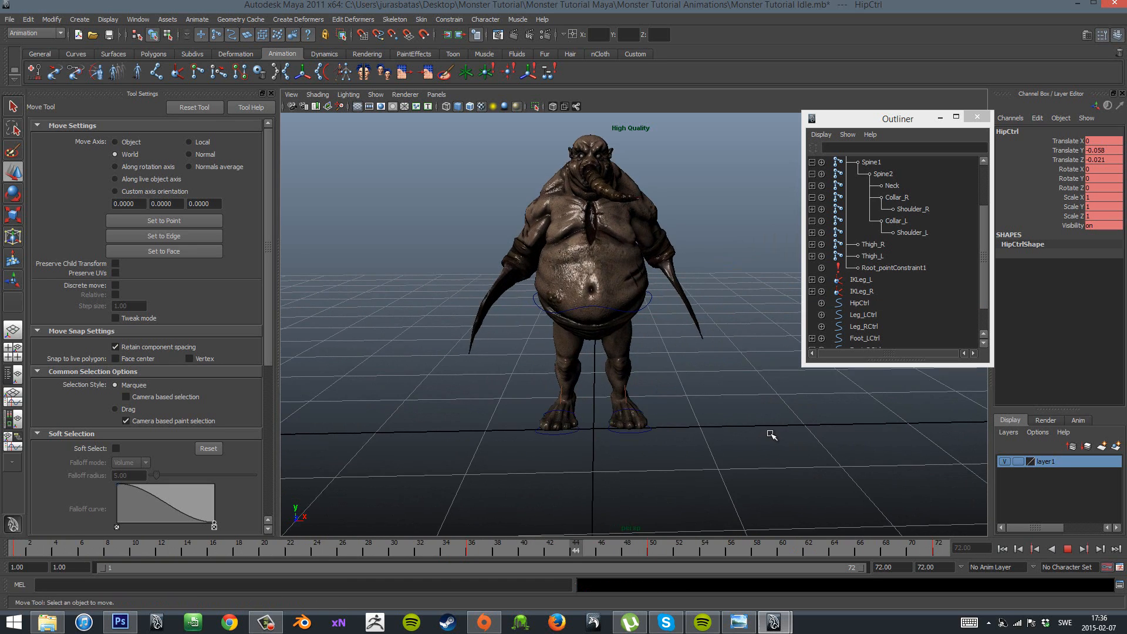
left_click_drag(767, 435, 820, 442, "alt")
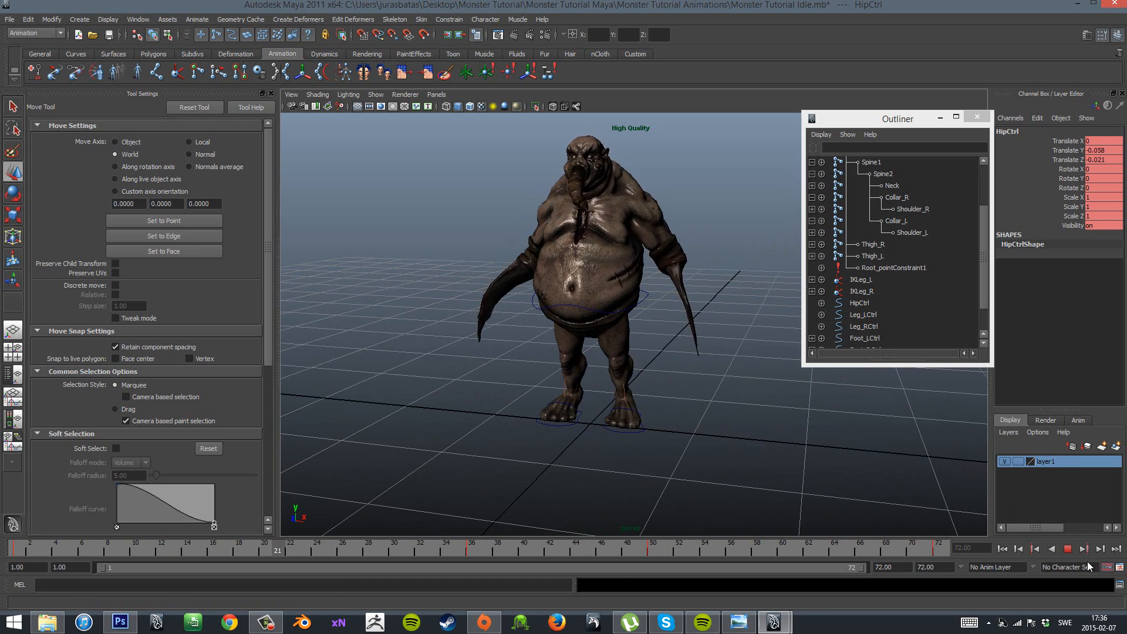
left_click(1068, 550)
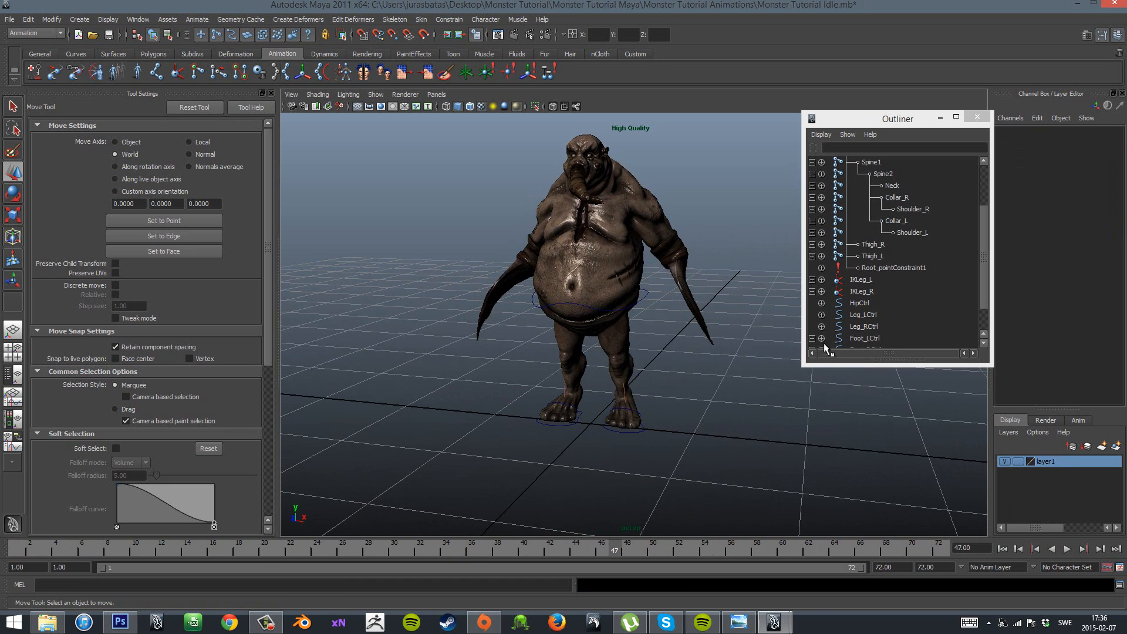
Delete the HipCtrl key on frame 50 and play back the animation.
left_click(878, 304)
left_click(652, 548)
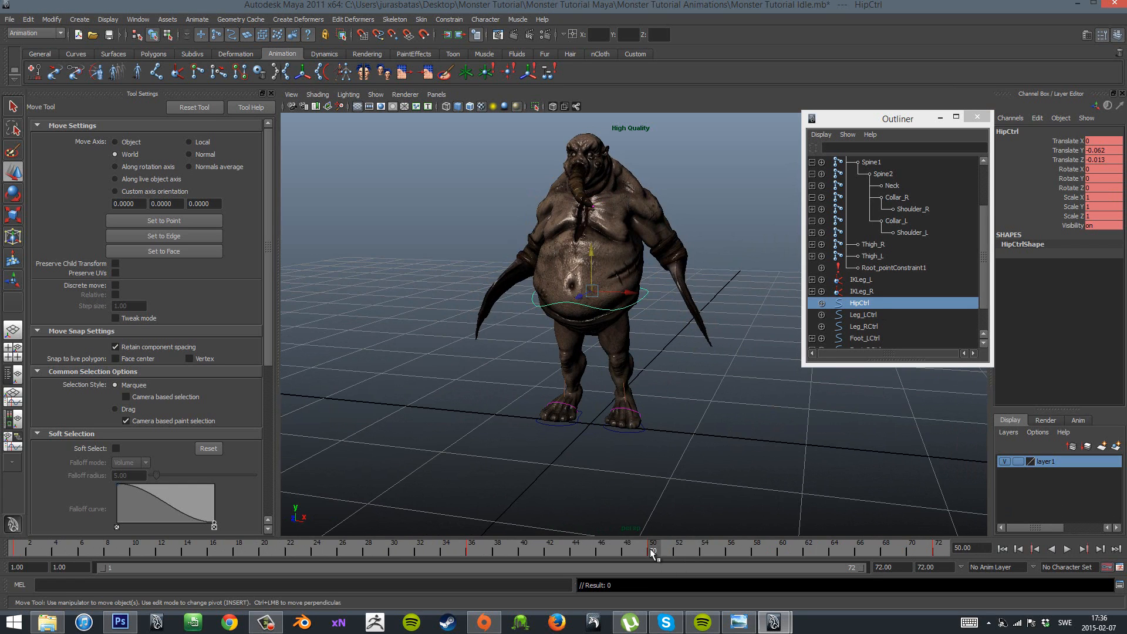
right_click(652, 548)
left_click(684, 425)
left_click(1068, 549)
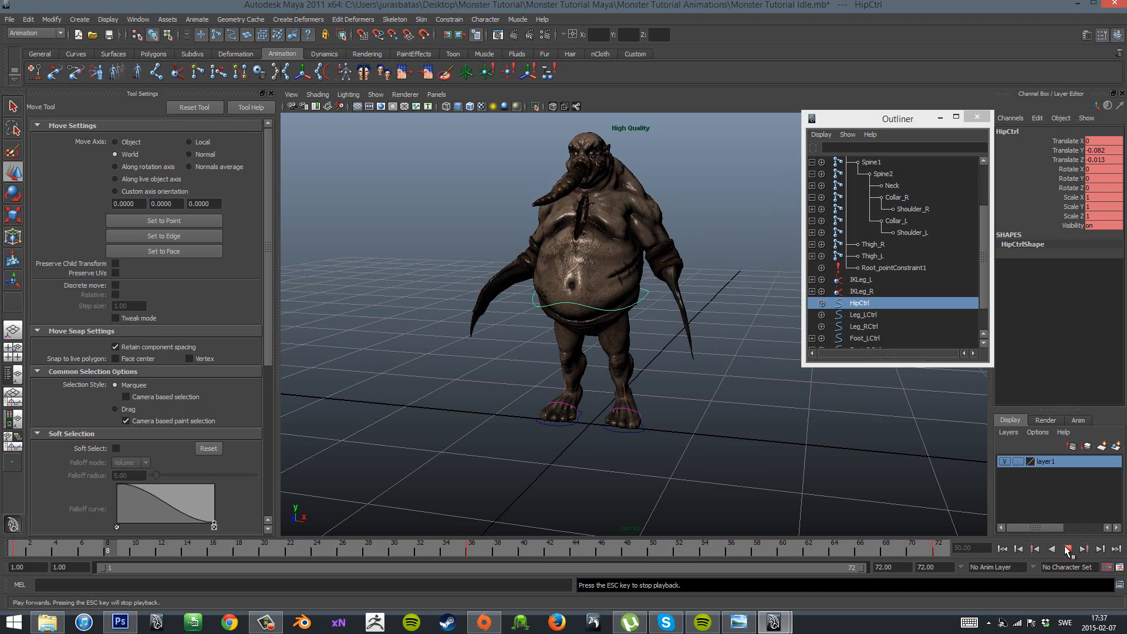
left_click(1066, 550)
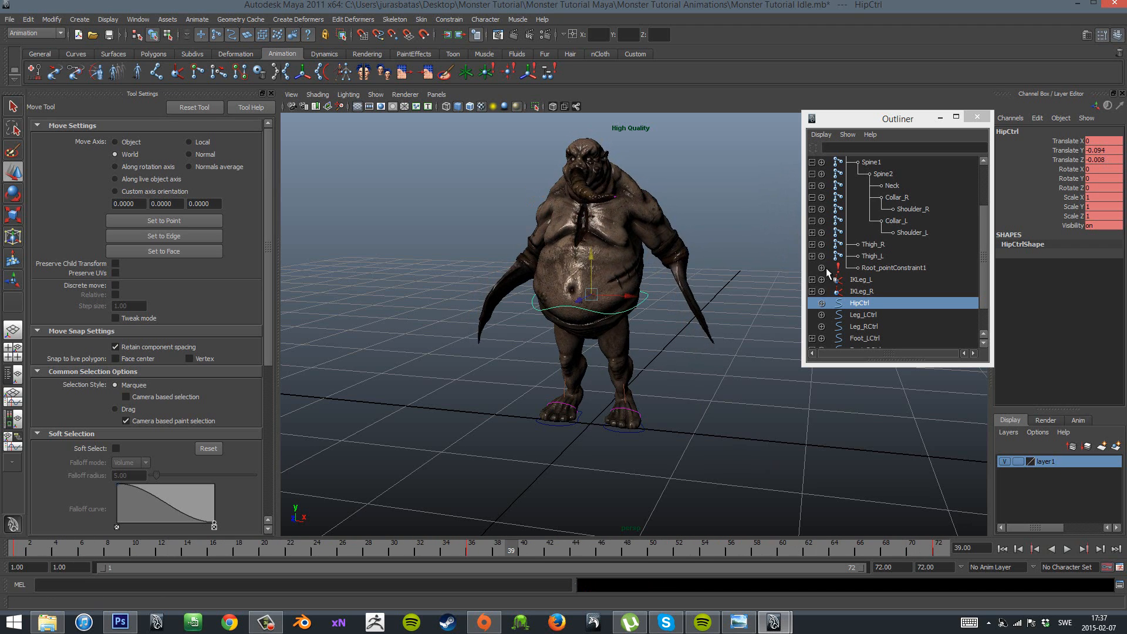
Frame the upper body and turn on X-ray display of the joints.
middle_click_drag(712, 250, 688, 380, "alt")
scroll(688, 381, "up", 4)
left_click(576, 106)
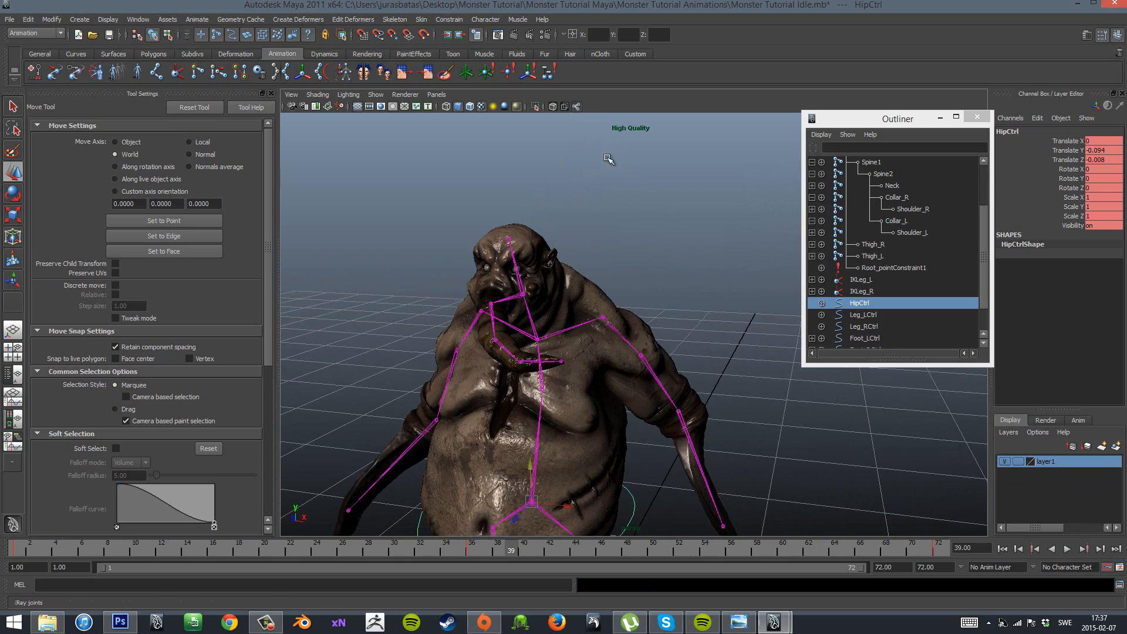
Move Collar_L down at frame 36 to about Translate X 0.037, Y 0.105 and play back the motion.
left_click(606, 317)
left_click_drag(607, 317, 438, 289, "alt")
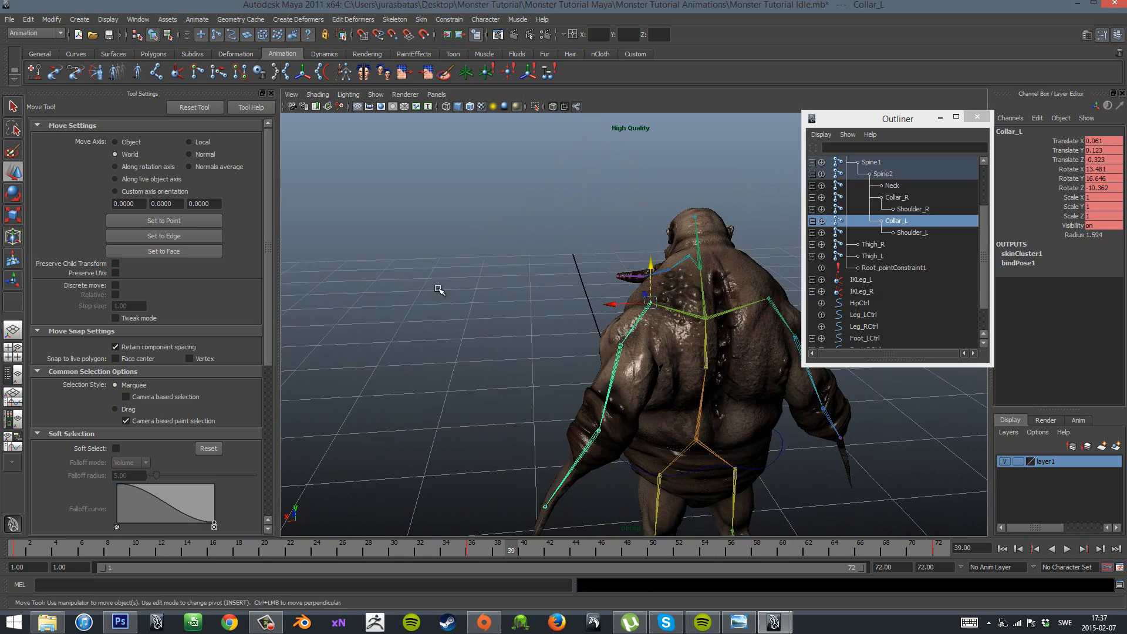
left_click_drag(572, 273, 511, 237, "alt")
left_click(18, 547)
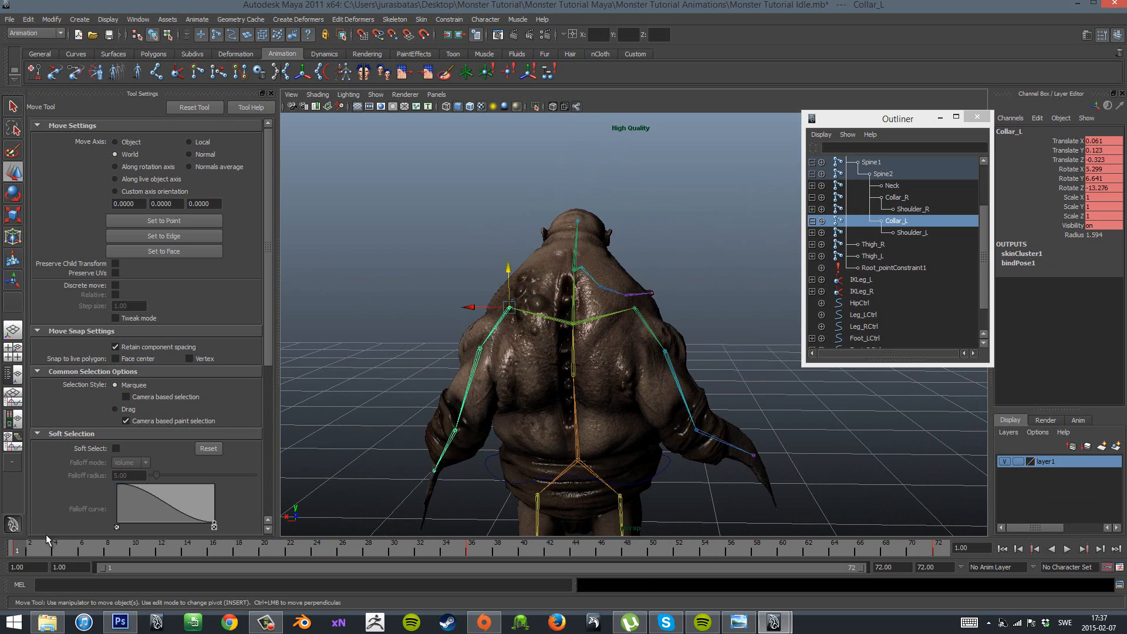
left_click_drag(288, 439, 301, 439, "alt")
left_click_drag(27, 552, 516, 534)
left_click(474, 545)
left_click_drag(506, 277, 396, 533)
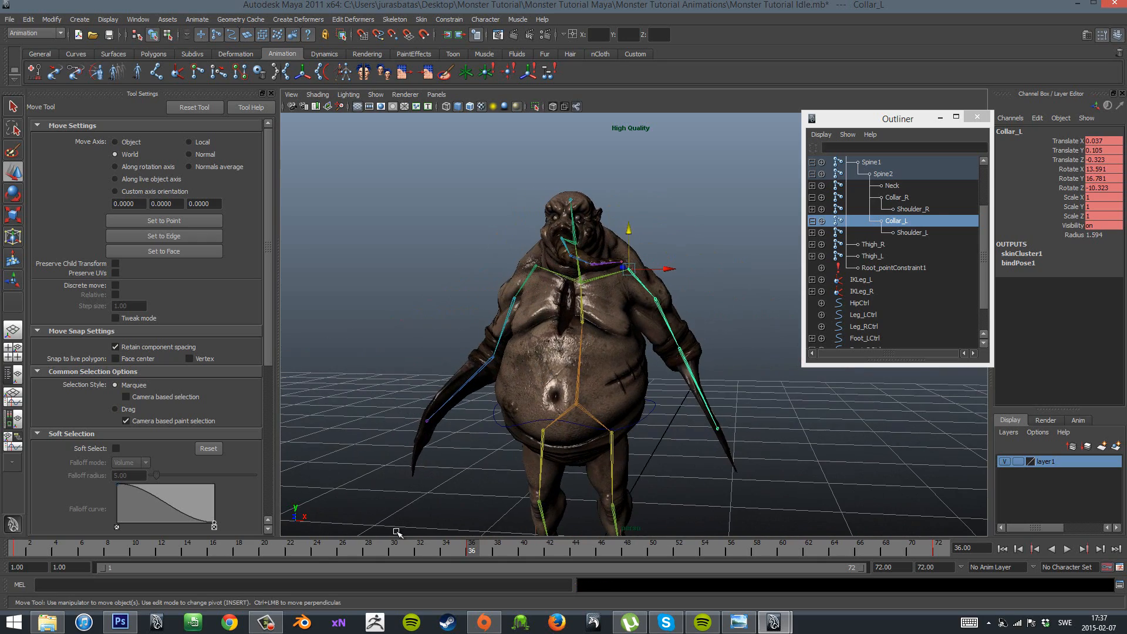
key("alt+v")
Move Collar_R down at frame 36 to about Translate X 0.043, Y 0.109 and play back the motion.
left_click_drag(628, 284, 681, 299, "alt")
left_click(704, 252)
left_click(557, 274)
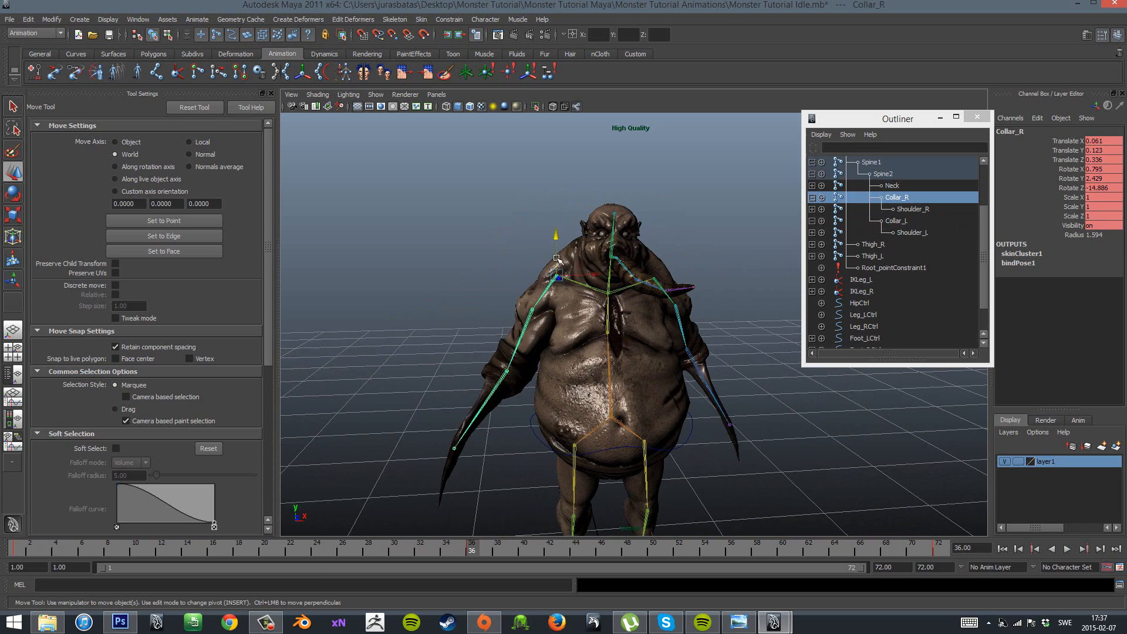
left_click_drag(556, 259, 558, 232)
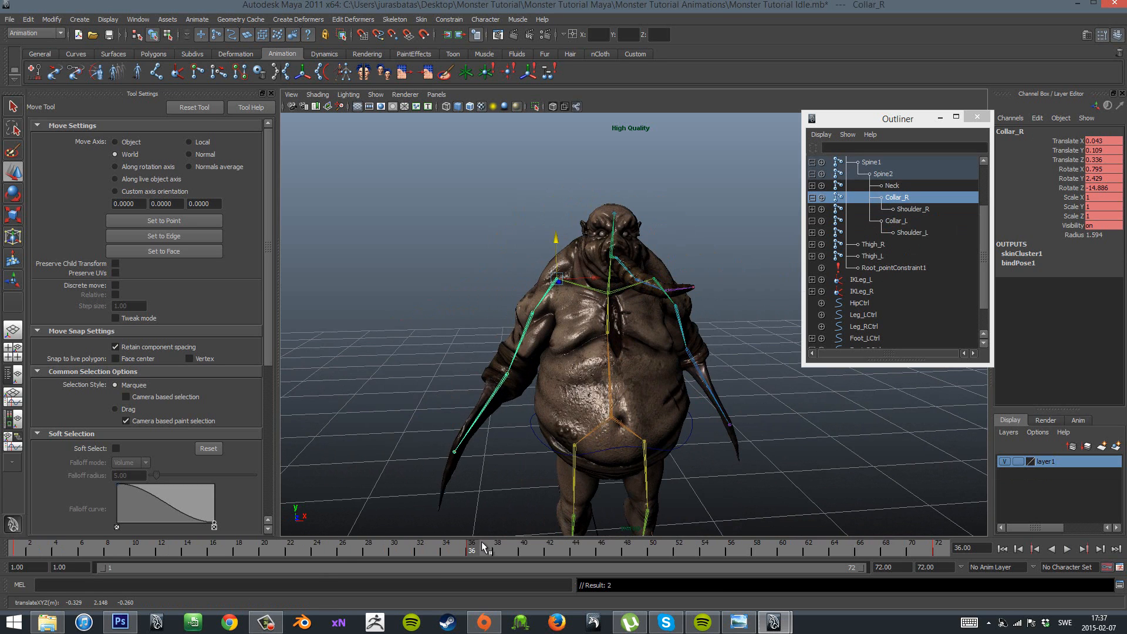
key("alt+v")
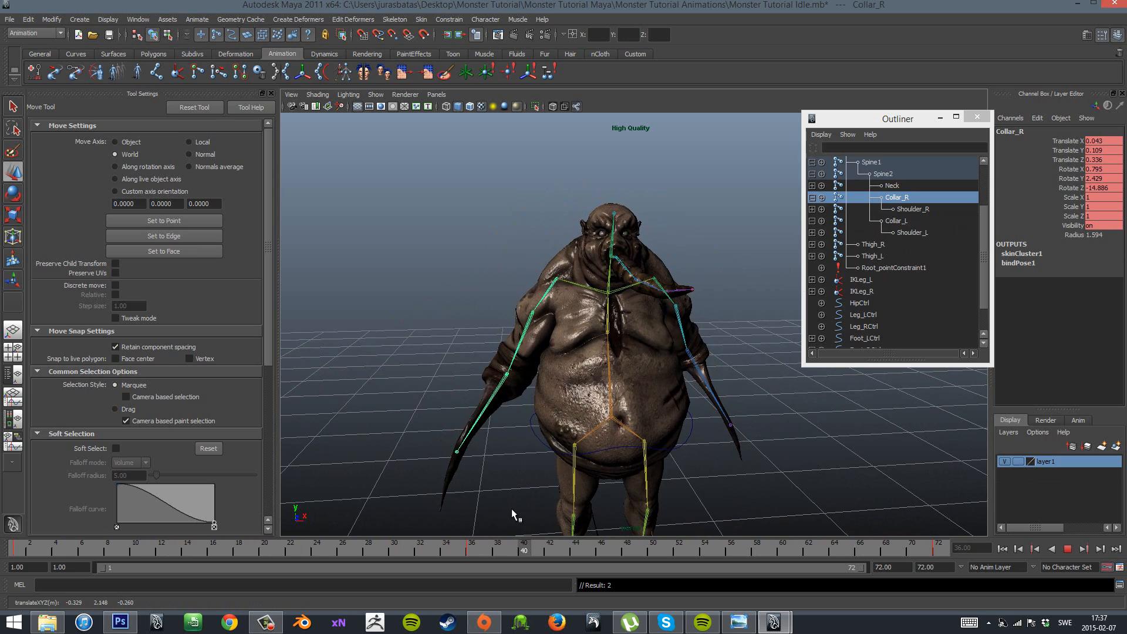
Play back the animation with nothing selected and check the collar and full-body motion from the front and both sides.
left_click(1067, 548)
left_click(906, 470)
right_click_drag(784, 411, 822, 424, "alt")
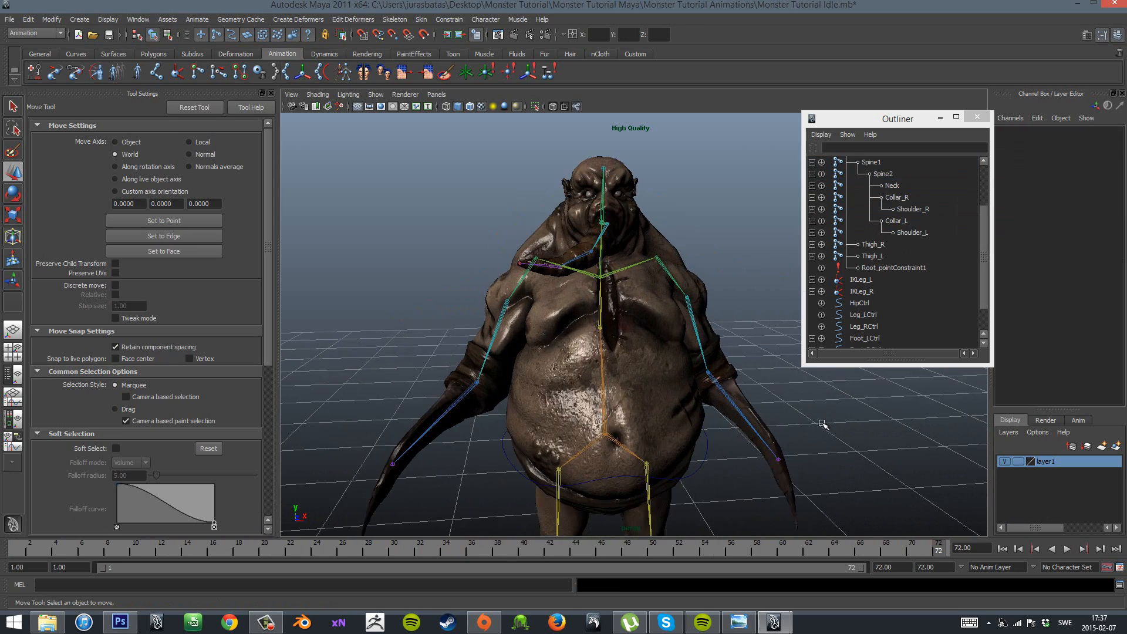
left_click_drag(822, 424, 1026, 515, "alt")
left_click(1066, 548)
left_click_drag(779, 465, 831, 462, "alt")
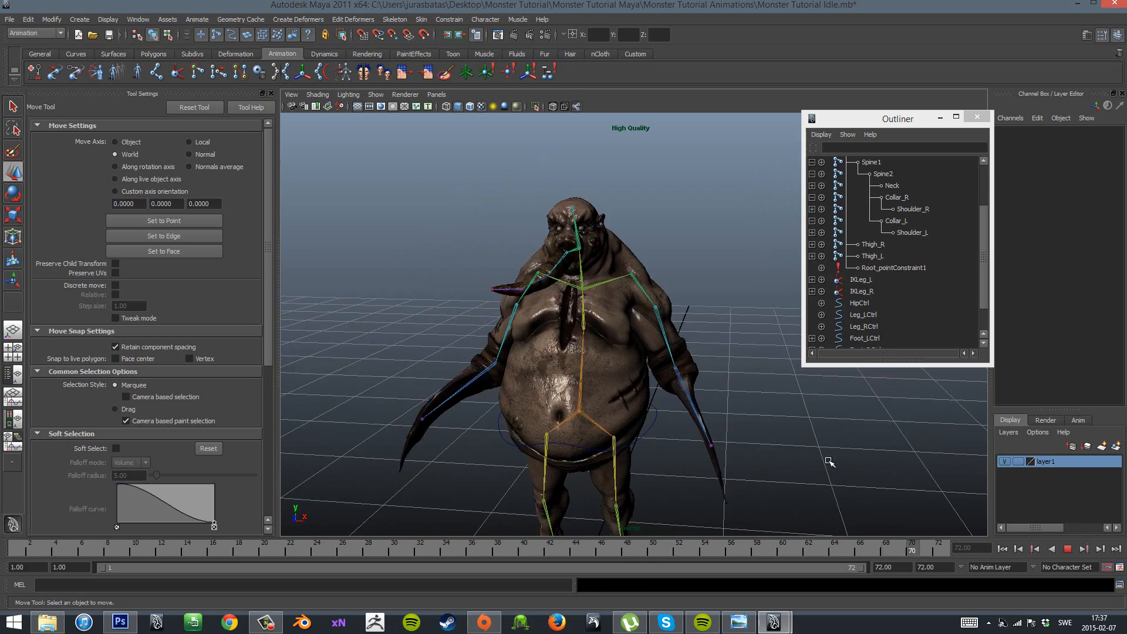
middle_click_drag(830, 462, 760, 333, "alt")
right_click_drag(759, 332, 679, 344, "alt")
left_click_drag(679, 344, 813, 348, "alt")
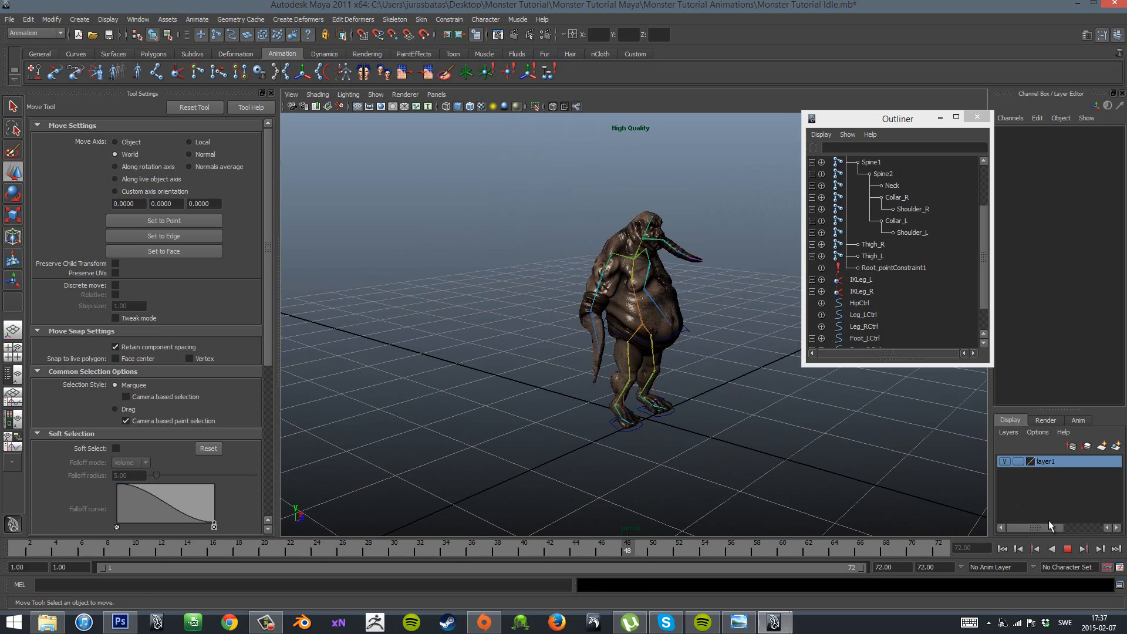
left_click_drag(795, 447, 736, 457, "alt")
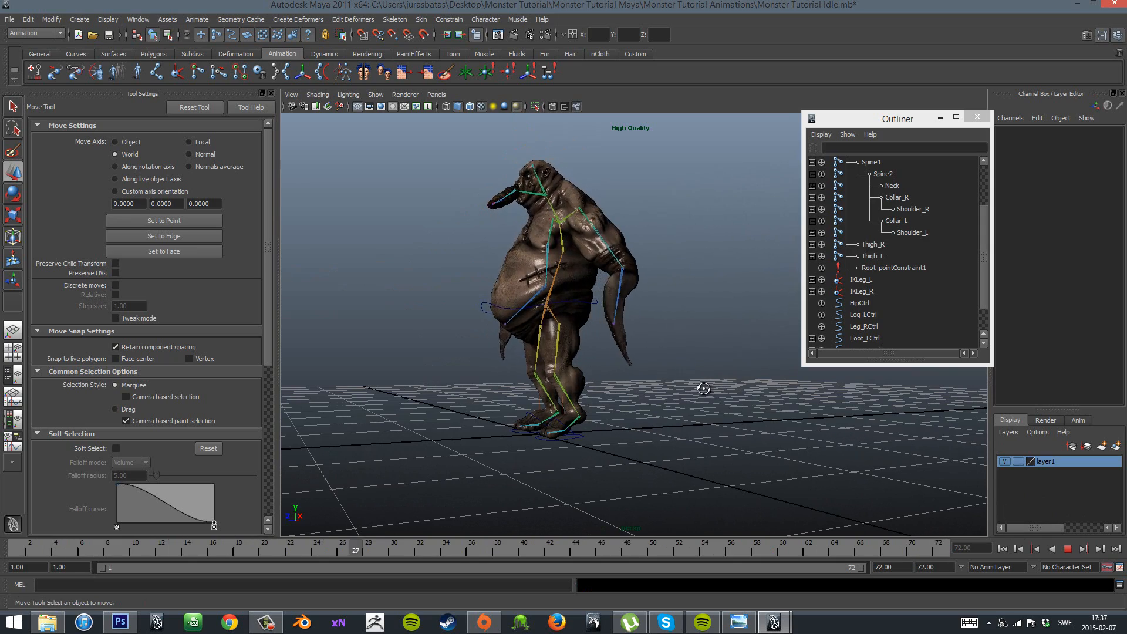
left_click_drag(734, 414, 855, 403, "alt")
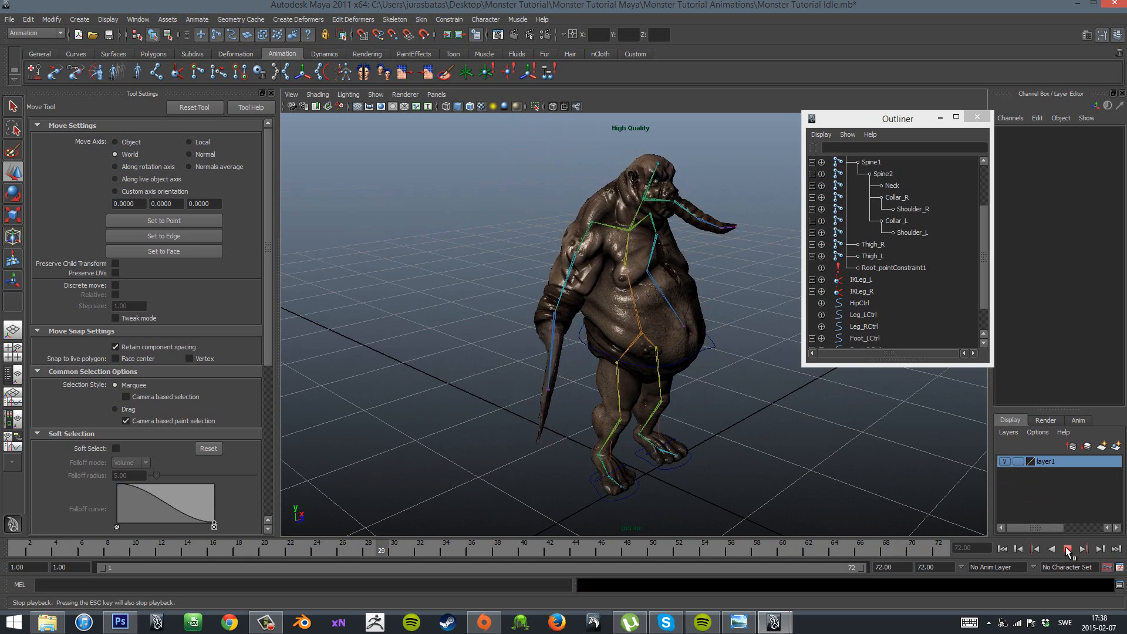
left_click(1069, 549)
Open the Graph Editor and view the animation curves of HipCtrl.
left_click_drag(744, 369, 679, 317, "alt")
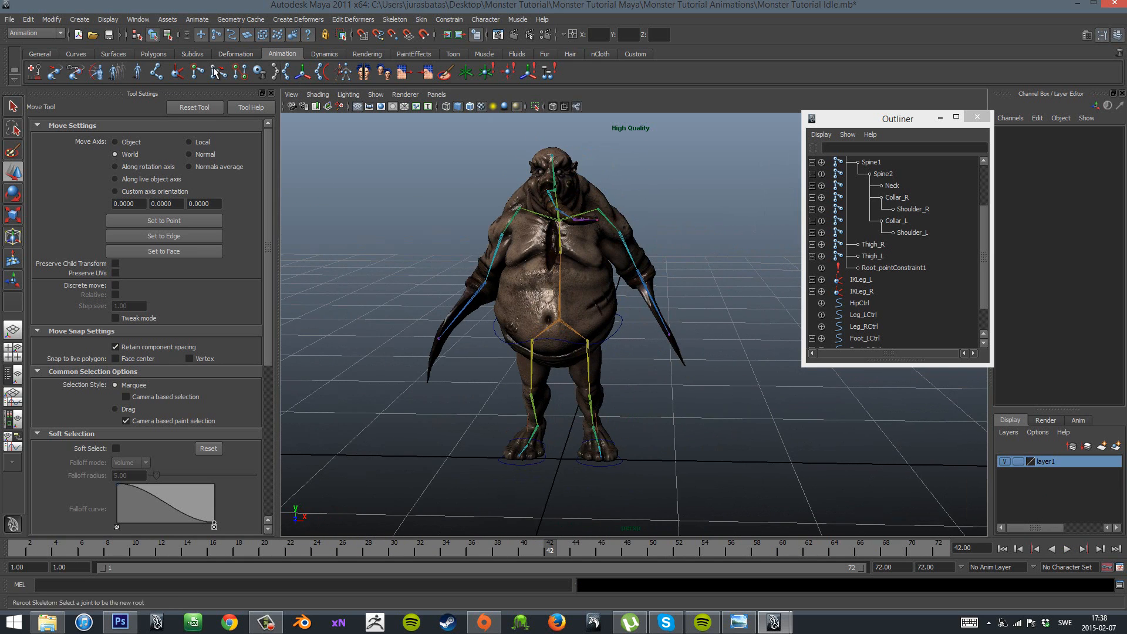
left_click(141, 20)
mouse_move(199, 84)
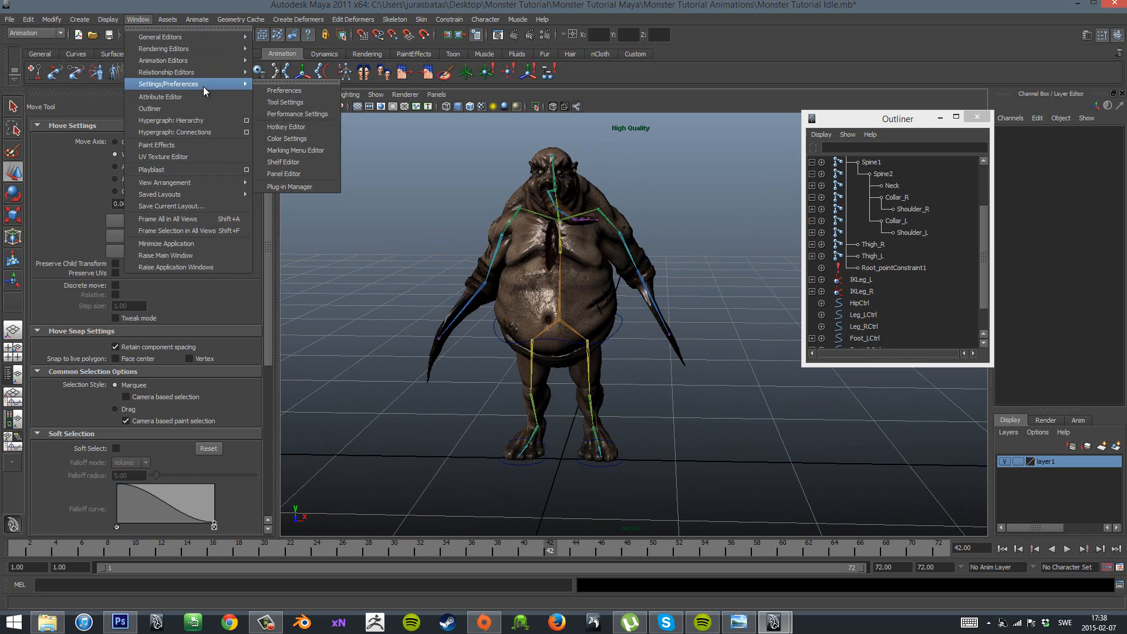
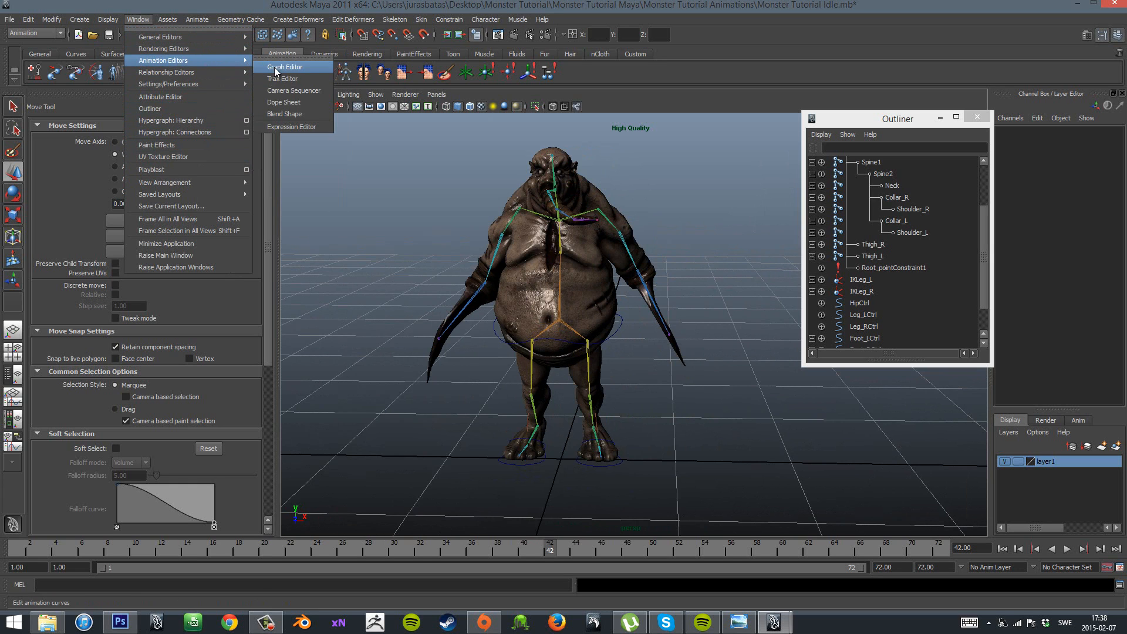
left_click(287, 68)
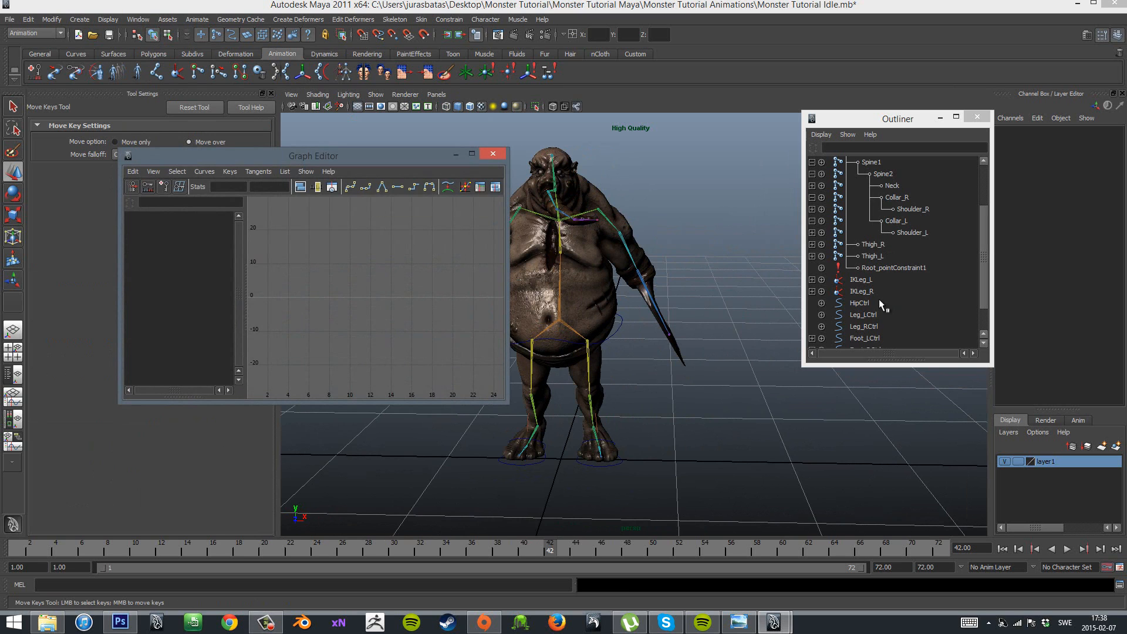
left_click(879, 300)
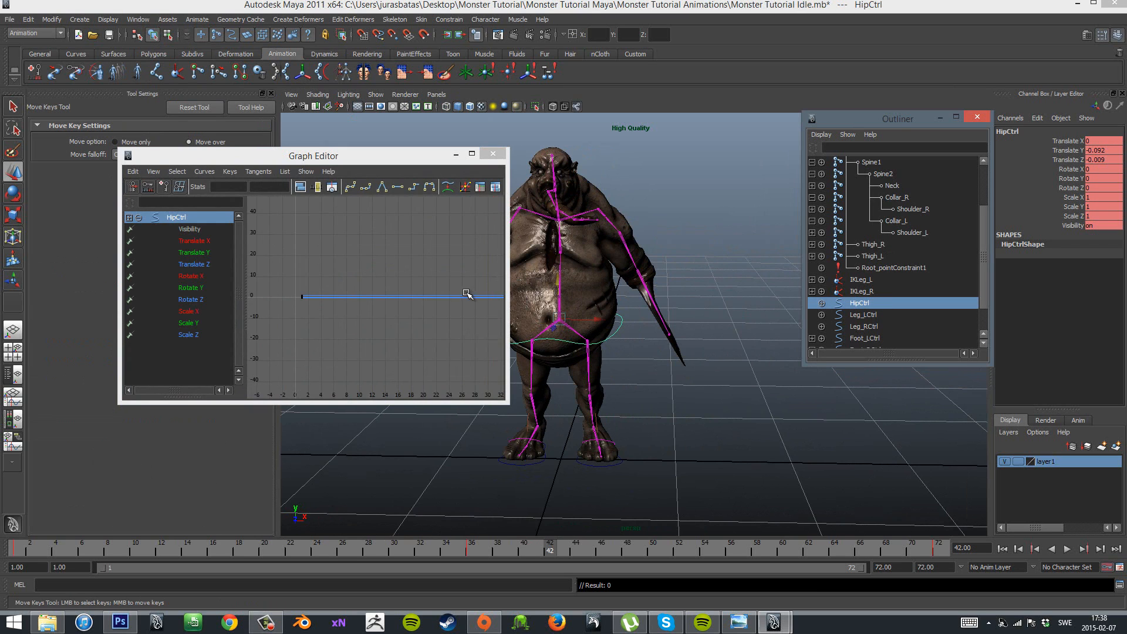
middle_click_drag(467, 293, 333, 286, "alt")
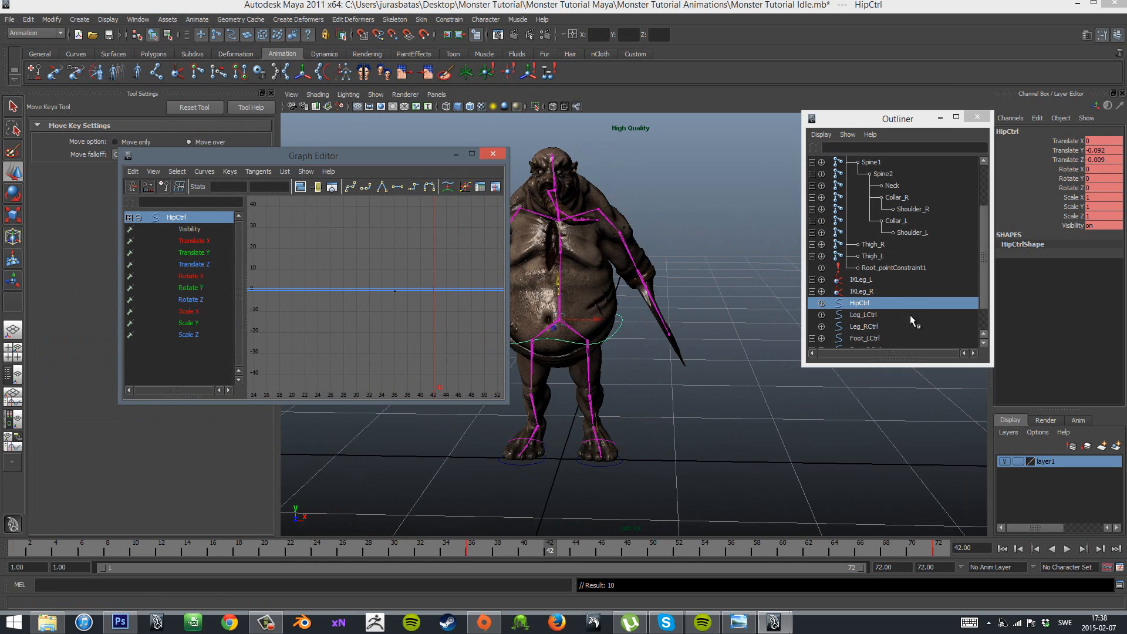
Check Leg_LCtrl and Collar_L for animation curves in the Graph Editor.
left_click(879, 315)
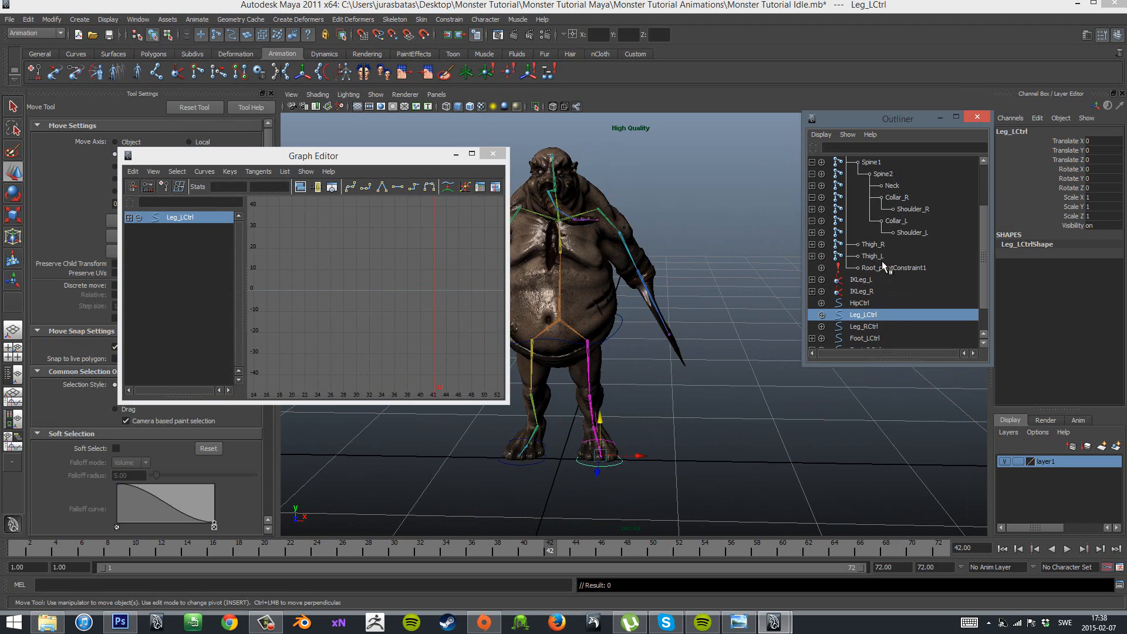
left_click_drag(979, 209, 980, 170)
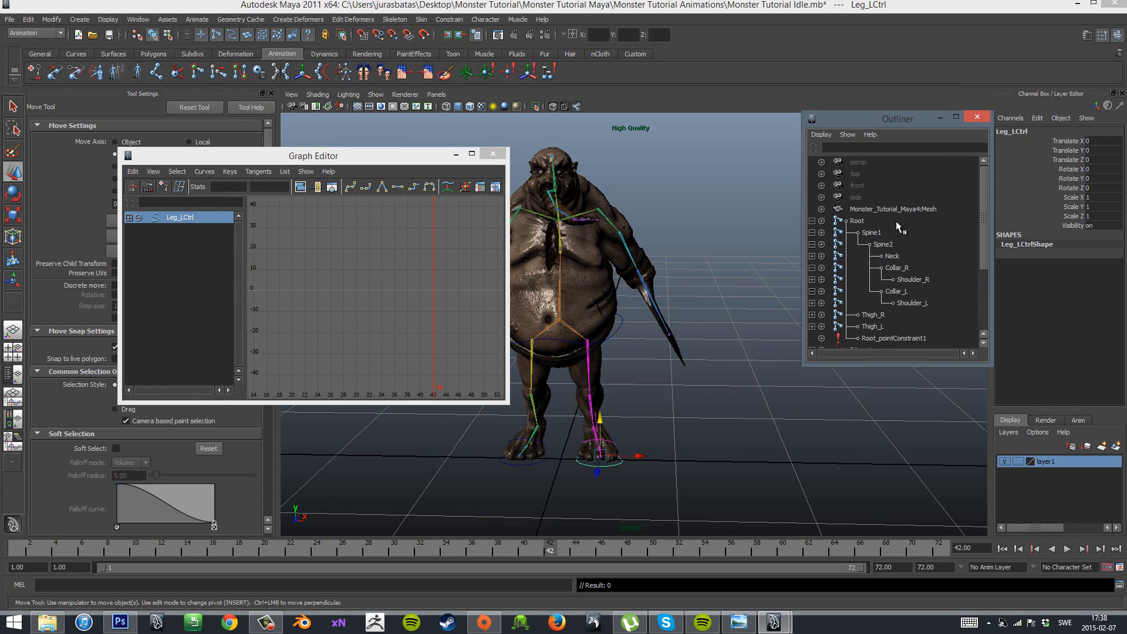
left_click(604, 220)
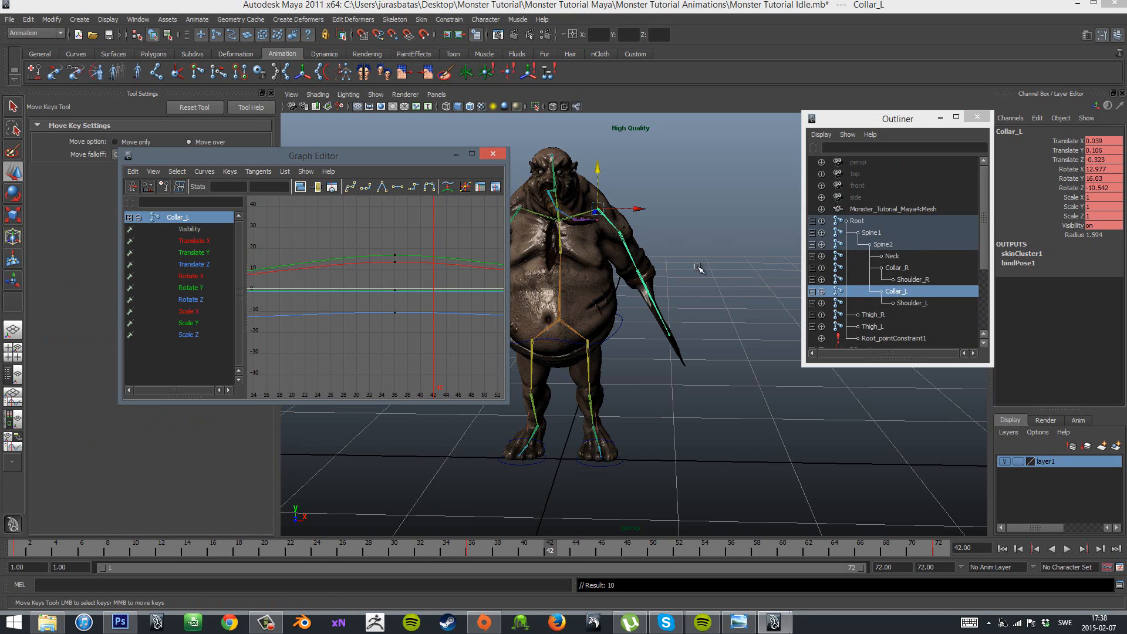
Apply plateau tangents to the animation curves of Collar_R, Shoulder_R and Shoulder_L in the Graph Editor.
key("w")
left_click_drag(699, 269, 797, 284, "alt")
left_click(651, 233)
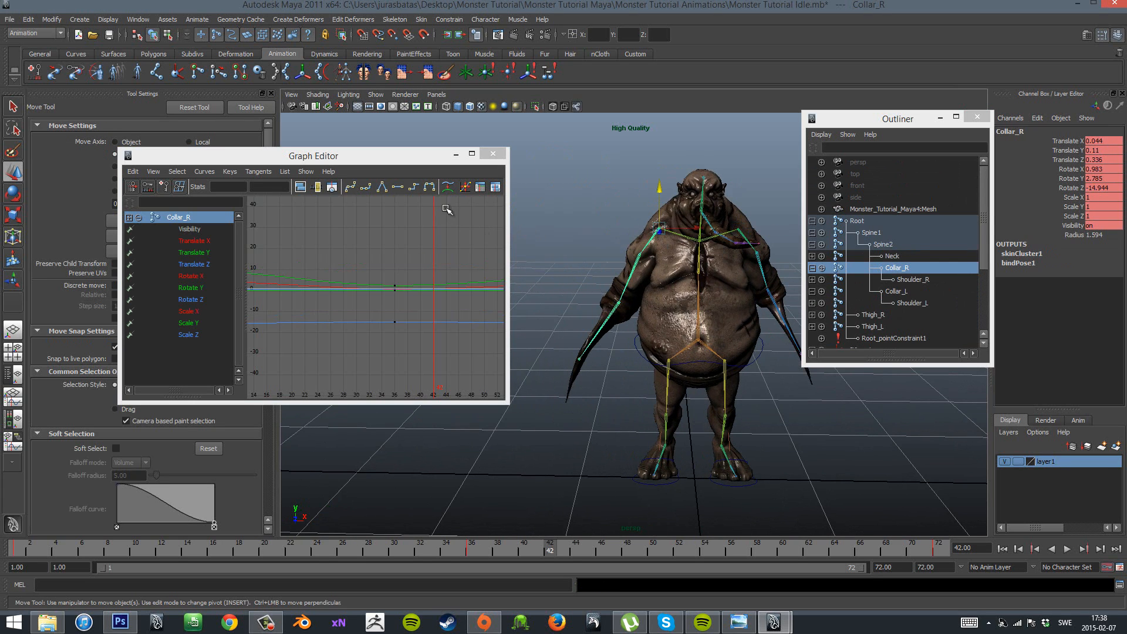
left_click(429, 192)
left_click(632, 264)
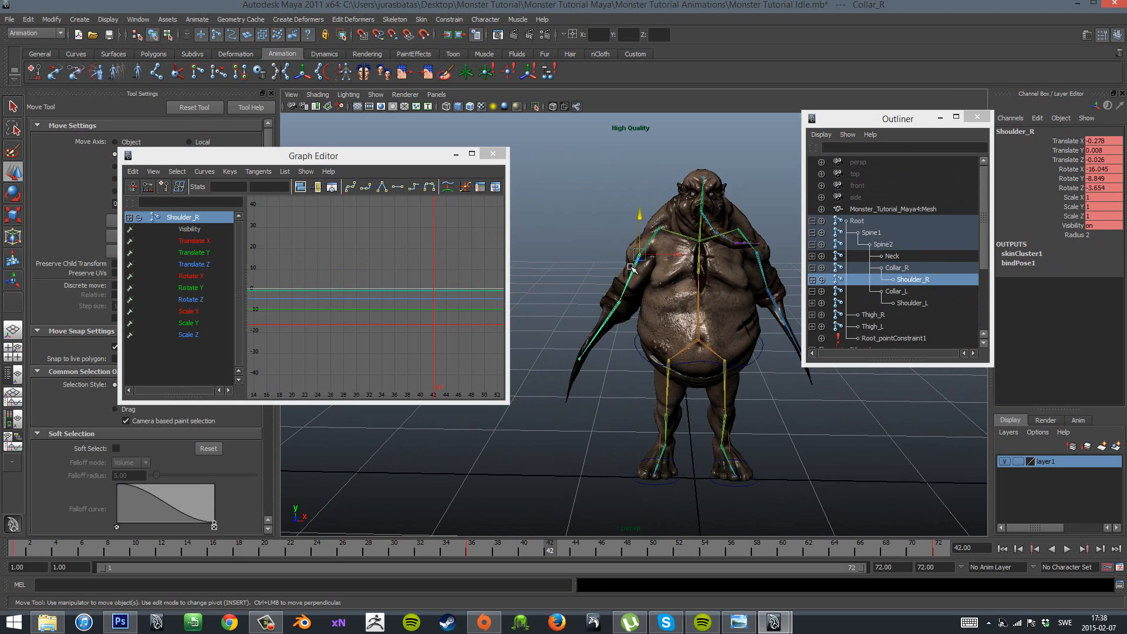
left_click(429, 191)
middle_click_drag(698, 330, 666, 338, "alt")
key("w")
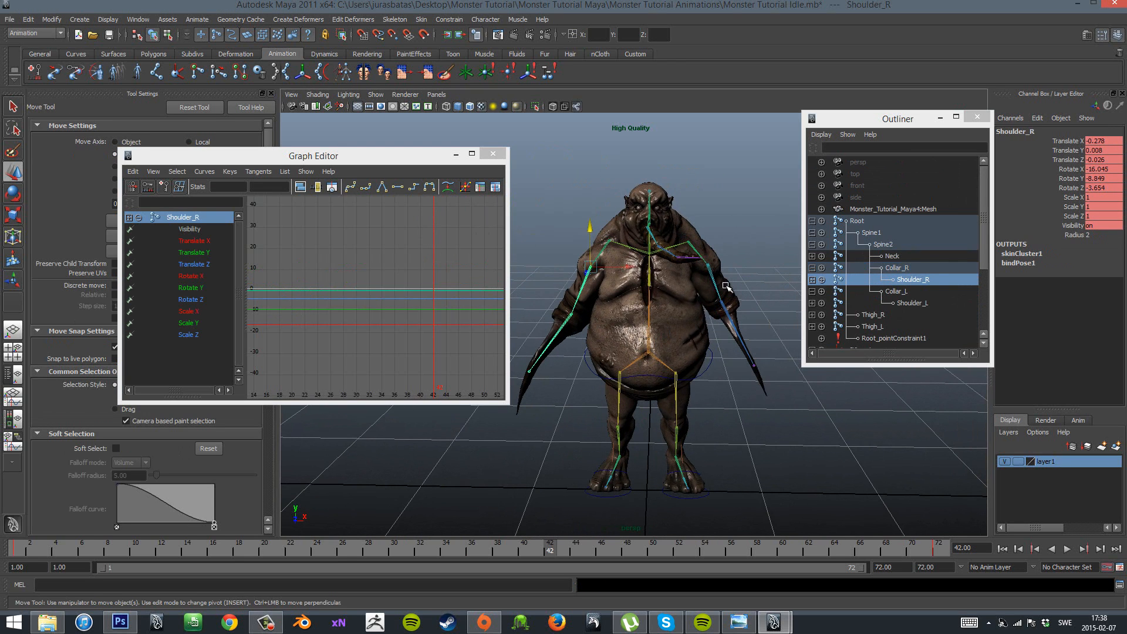
left_click(709, 278)
left_click(431, 189)
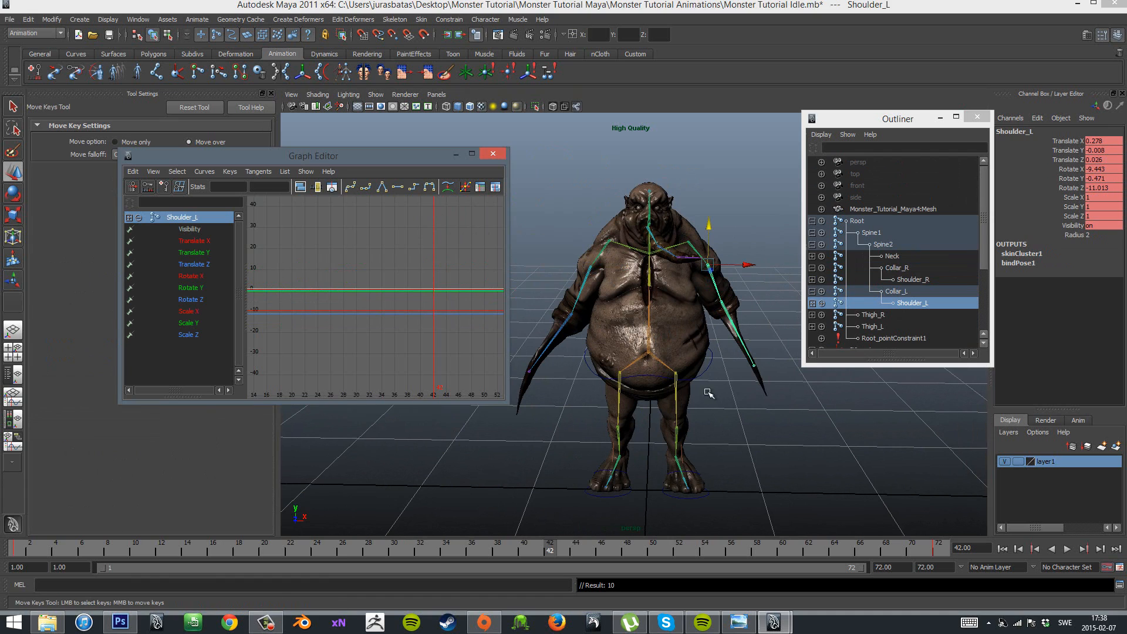
Play back the animation from the first frame with nothing selected and check the arm motion.
left_click(759, 382)
left_click_drag(336, 559, 5, 554)
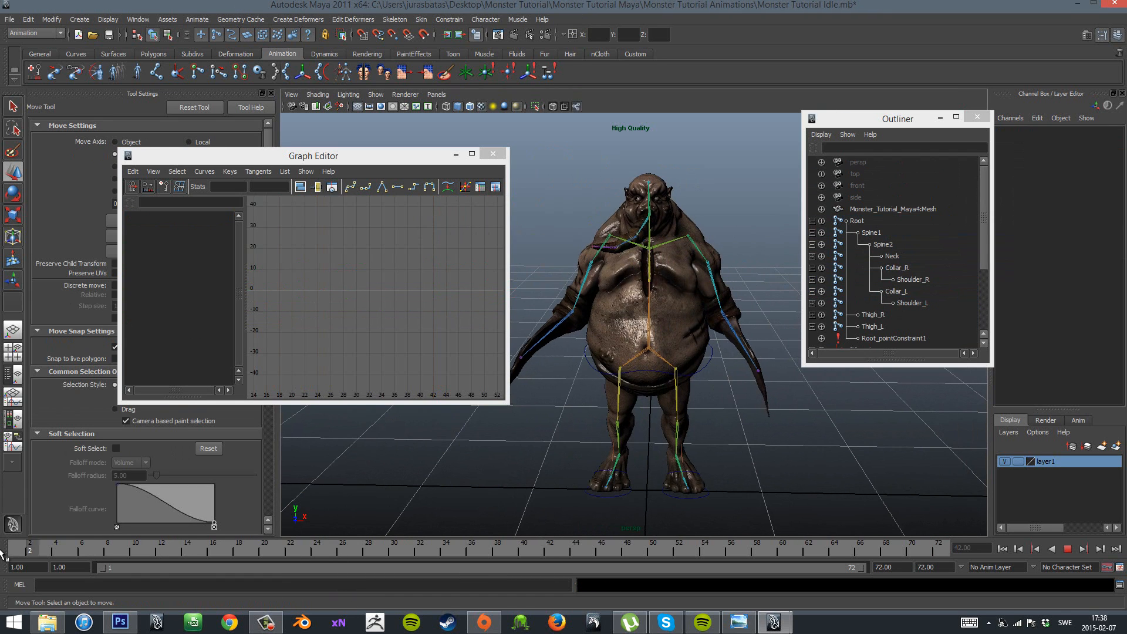
left_click(1067, 549)
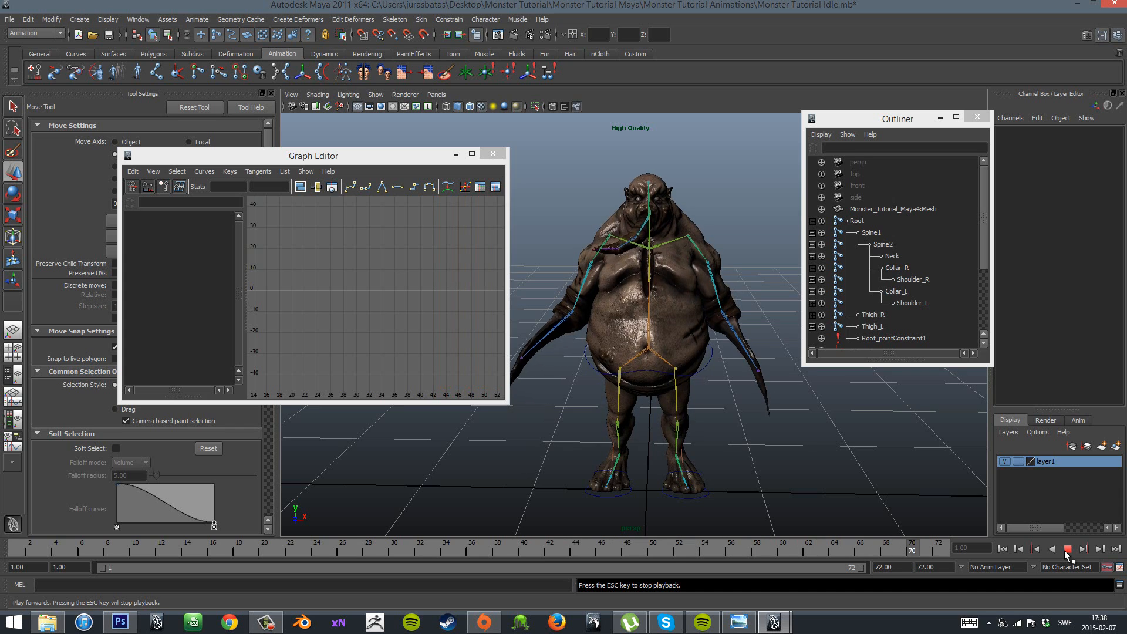
left_click_drag(837, 503, 788, 491, "alt")
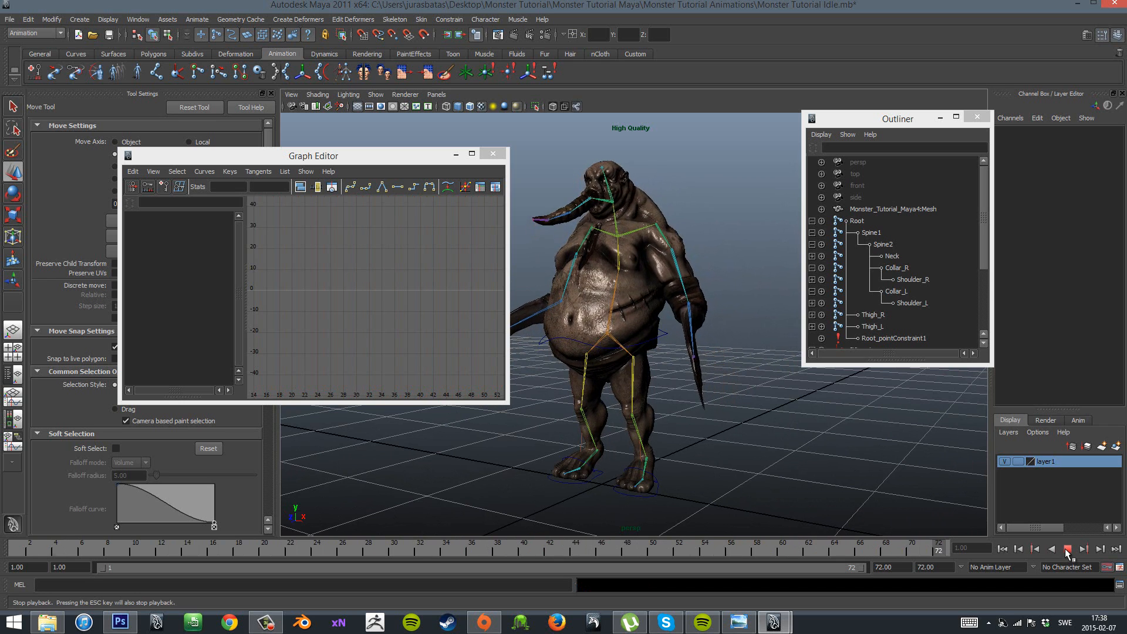
Apply plateau tangents to the animation curves of Tentacle1, Tentacle2 and Tentacle3 in the Graph Editor.
left_click_drag(681, 255, 766, 284, "alt")
scroll(721, 267, "up", 5)
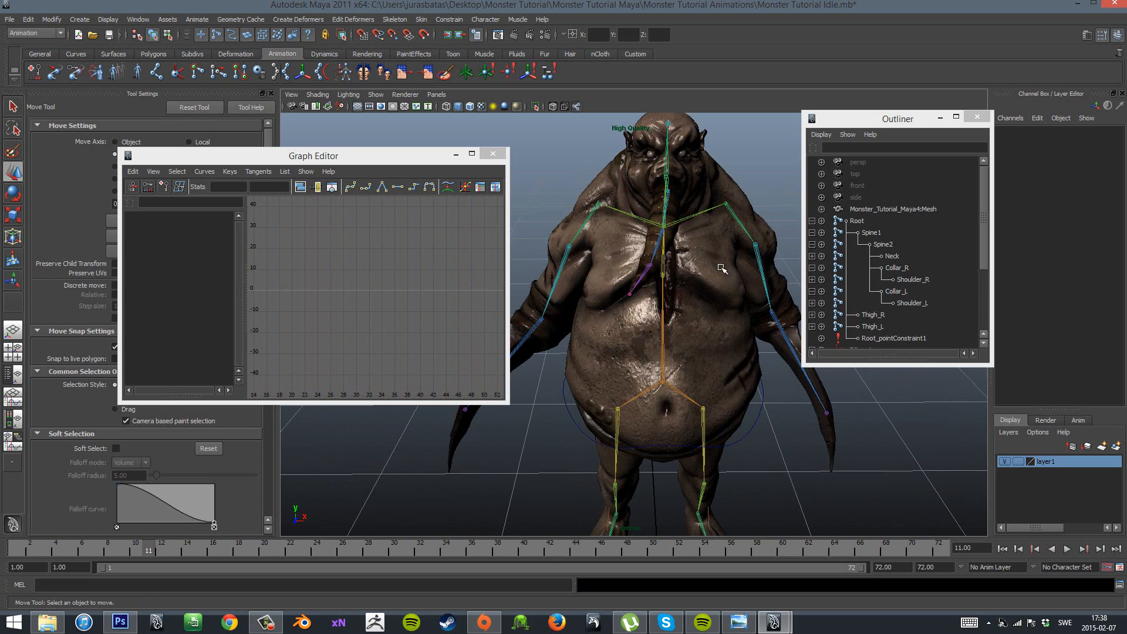
left_click(668, 205)
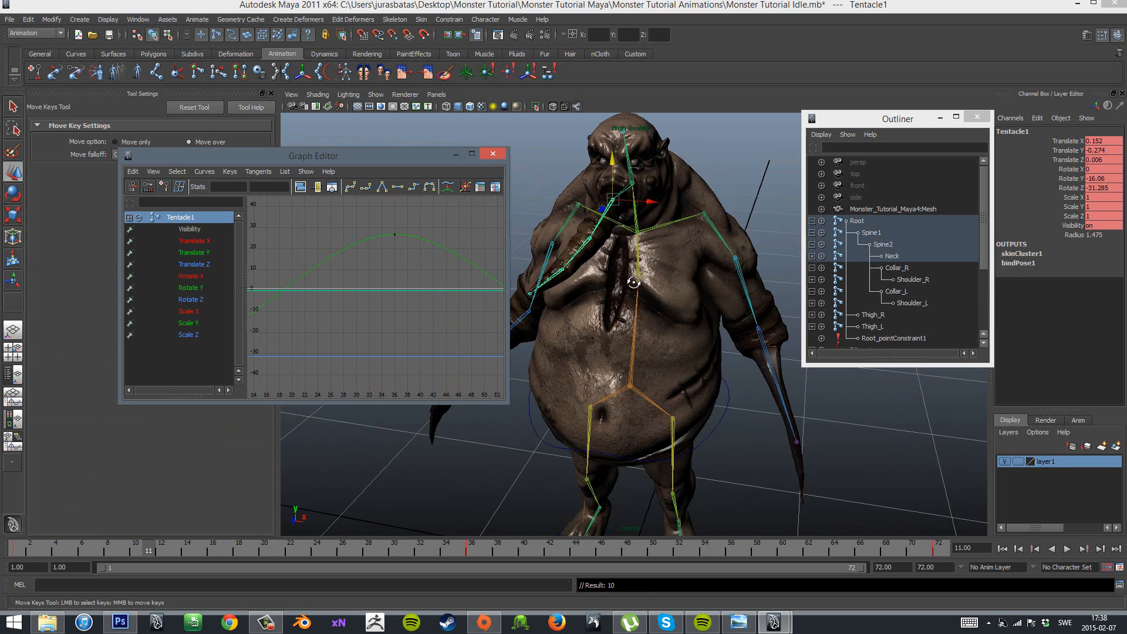
left_click_drag(634, 283, 640, 306, "alt")
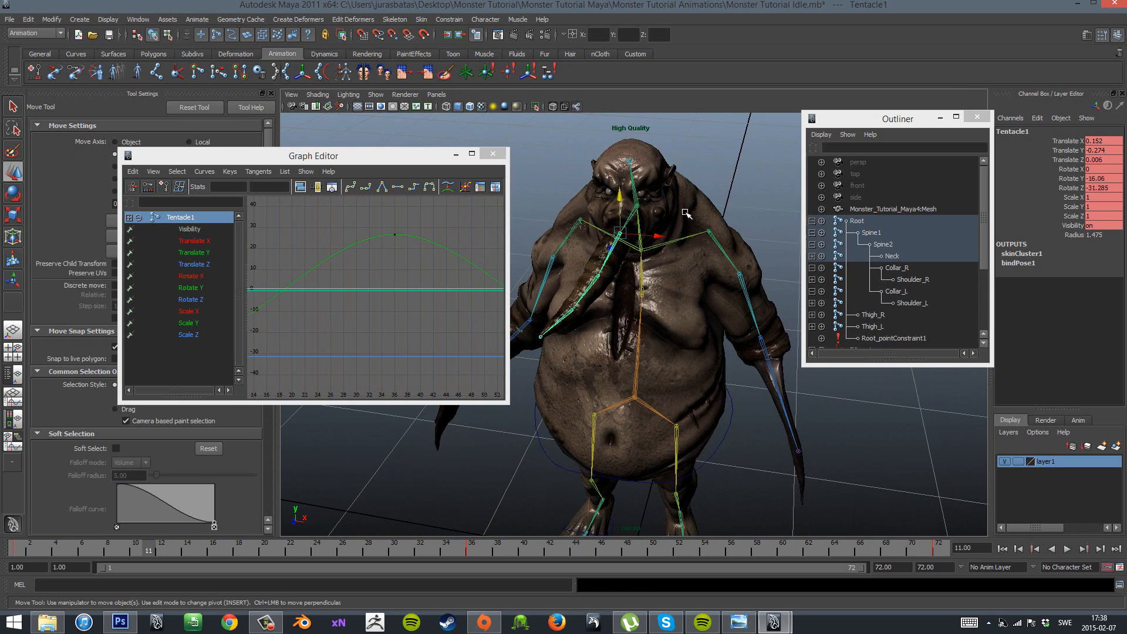
left_click(593, 275)
left_click(598, 276)
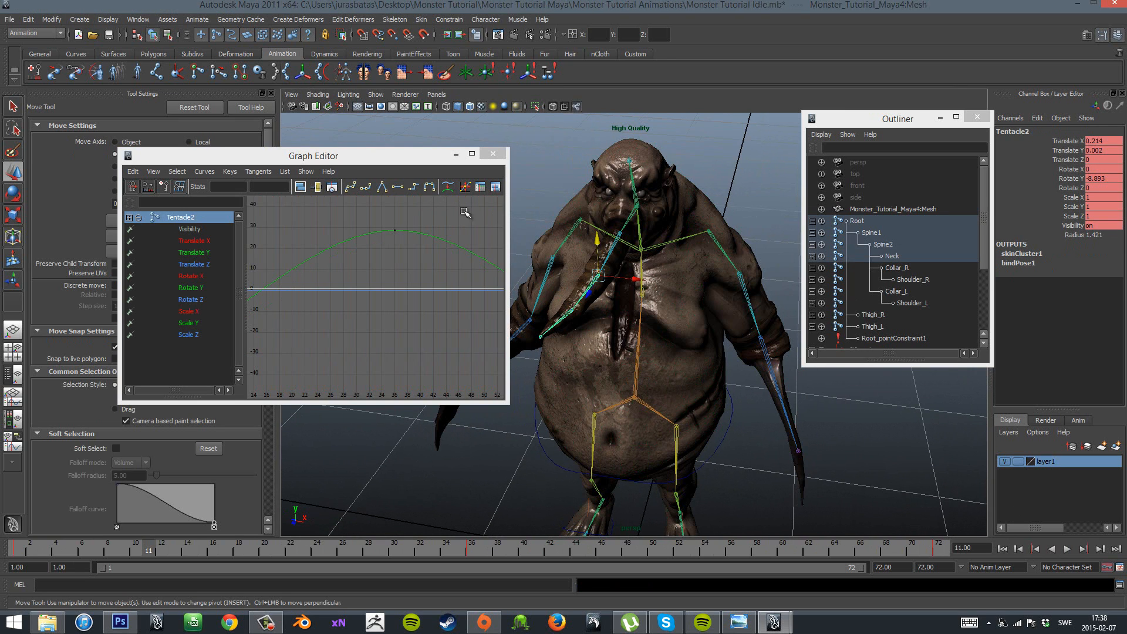
left_click(429, 186)
left_click(567, 309)
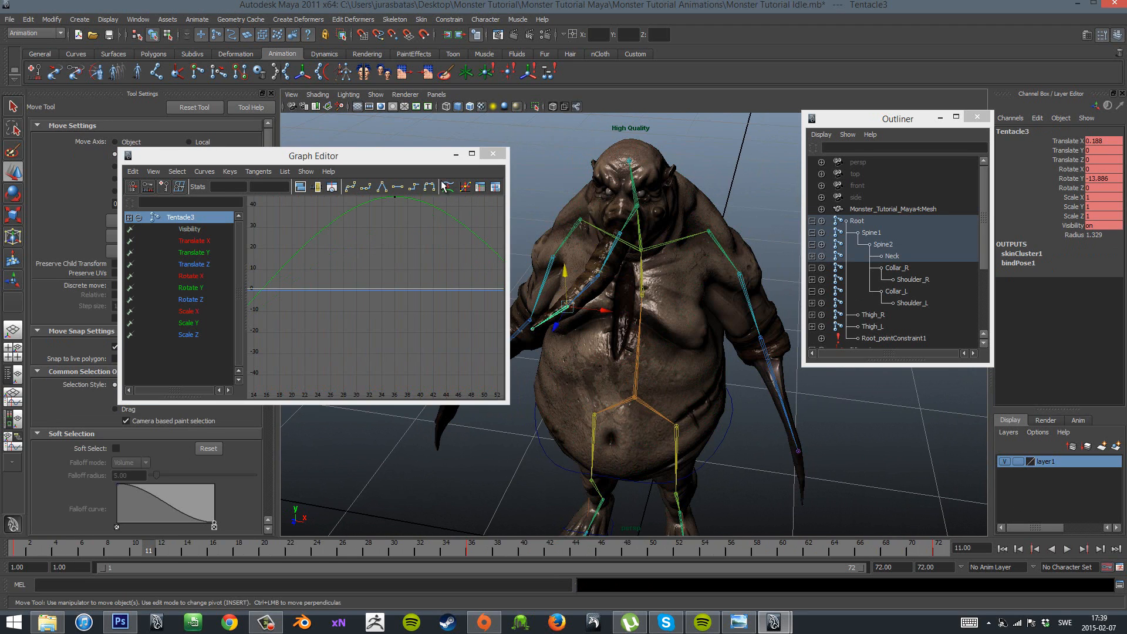
left_click(429, 187)
Play back the animation with nothing selected and X-ray joints turned off, checking the motion from the front and both sides.
left_click(795, 272)
left_click(1067, 549)
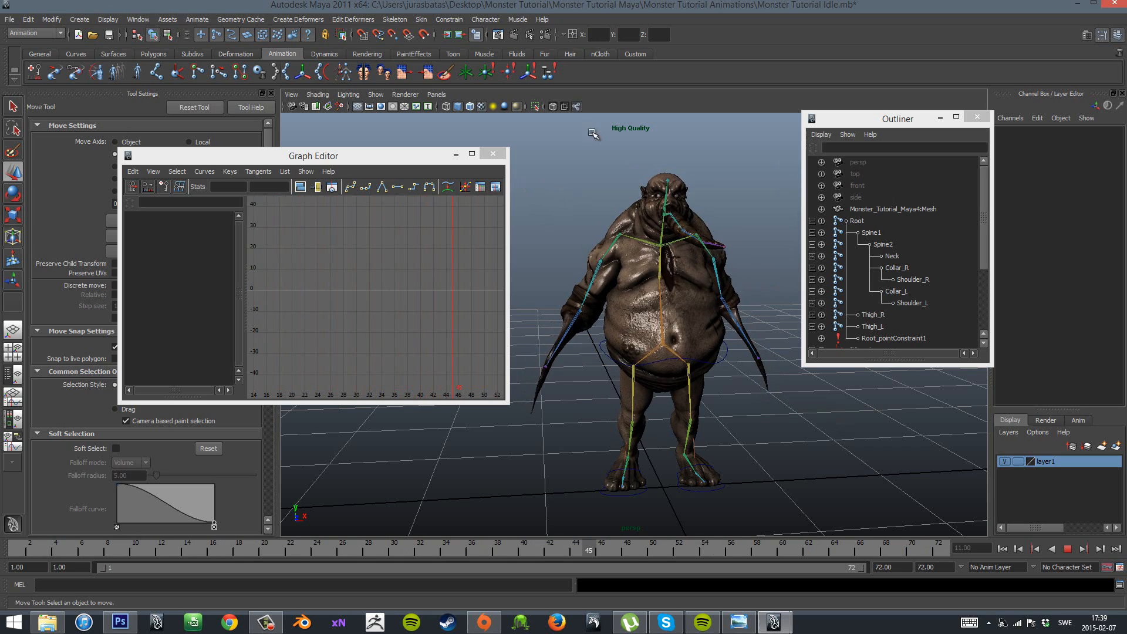
left_click(577, 107)
scroll(673, 480, "down", 4)
left_click_drag(675, 464, 597, 437, "alt")
scroll(808, 441, "up", 3)
middle_click_drag(597, 437, 696, 428, "alt")
left_click_drag(737, 446, 843, 446, "alt")
middle_click_drag(843, 445, 715, 436, "alt")
scroll(716, 437, "up", 3)
left_click_drag(720, 437, 813, 440, "alt")
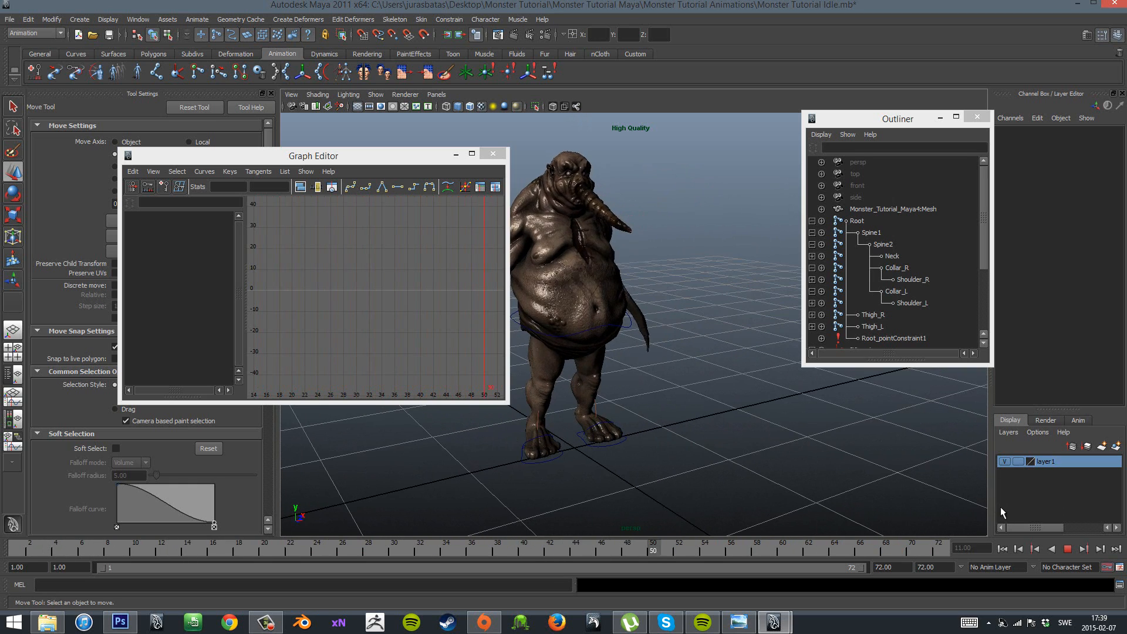
left_click(1068, 553)
Minimize the Graph Editor and replay the full-body idle motion, checking it from the monster's side.
left_click(456, 154)
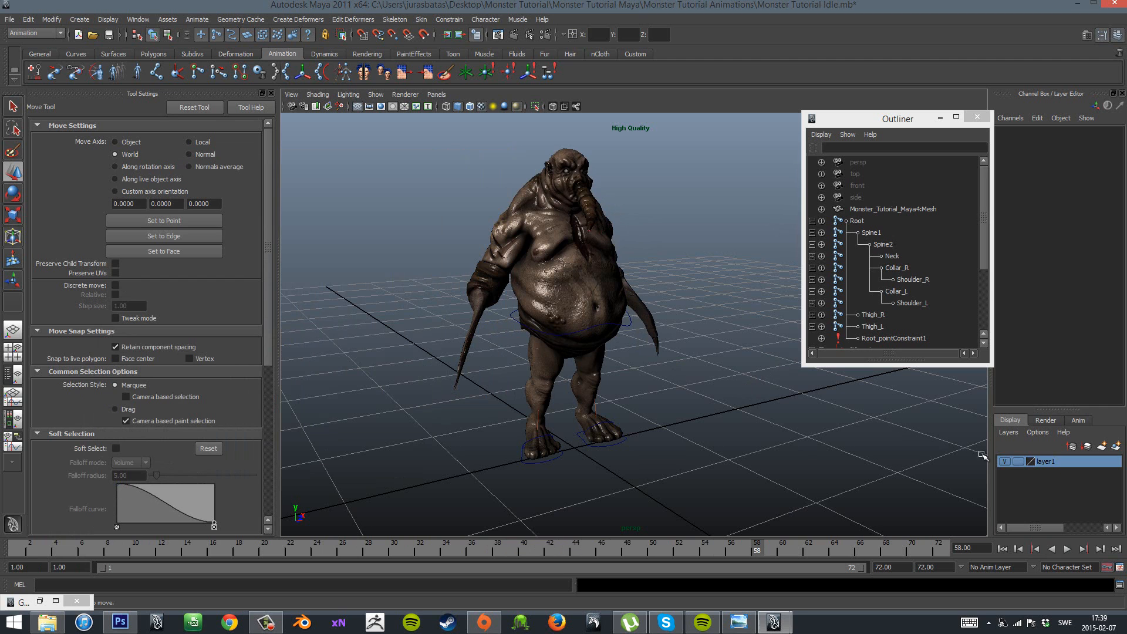
left_click(1070, 547)
left_click_drag(716, 431, 886, 434, "alt")
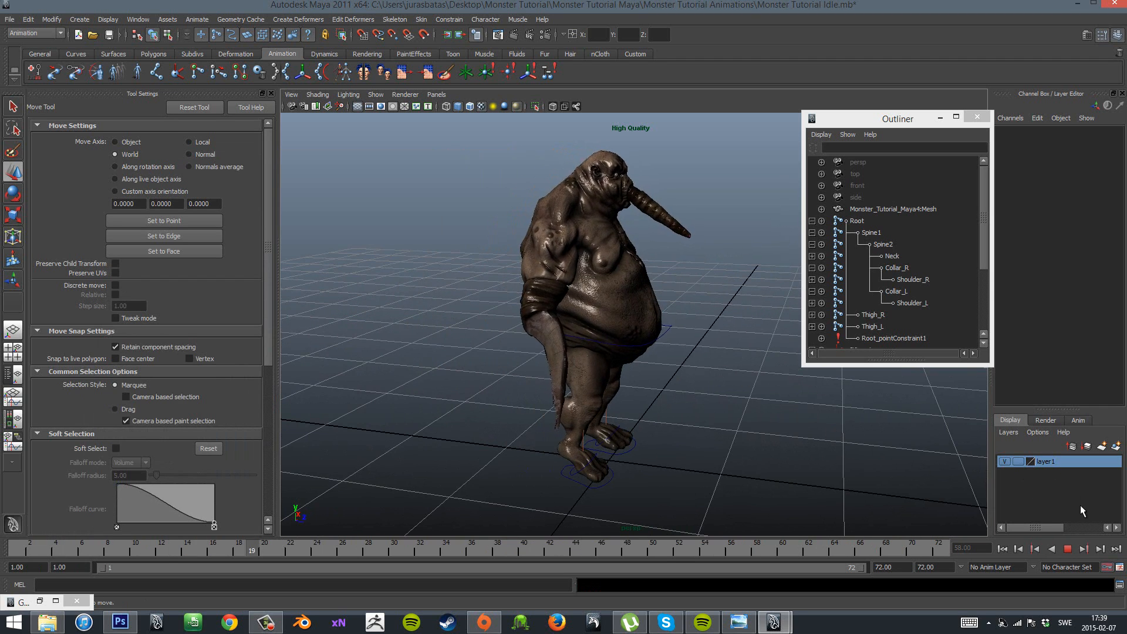
left_click(1069, 549)
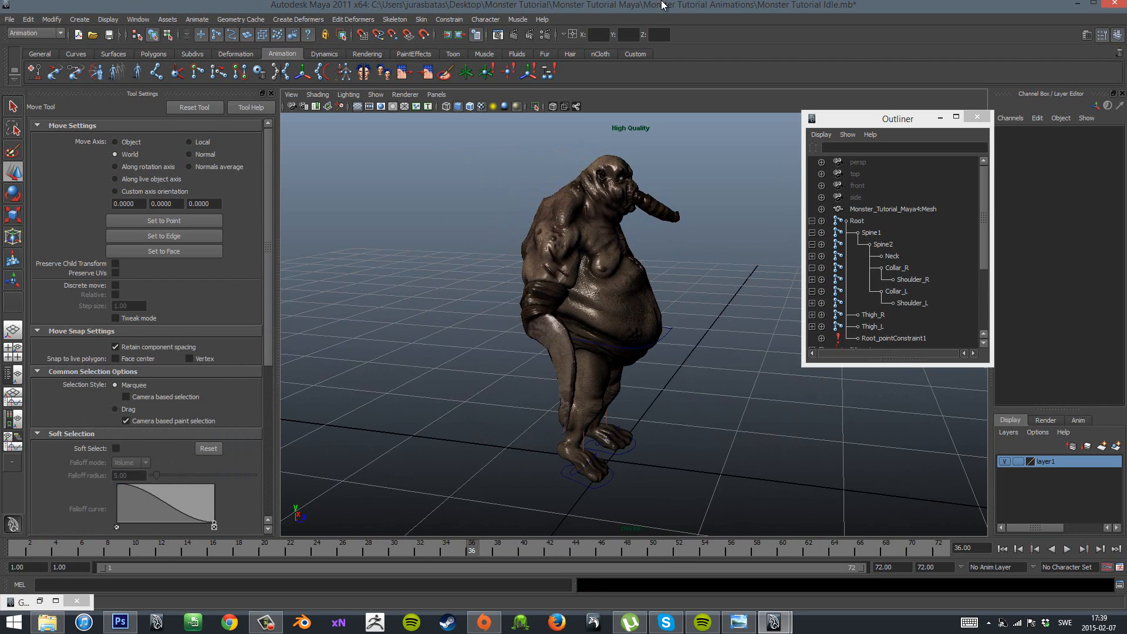
Save the monster idle scene under its current file name.
left_click(12, 19)
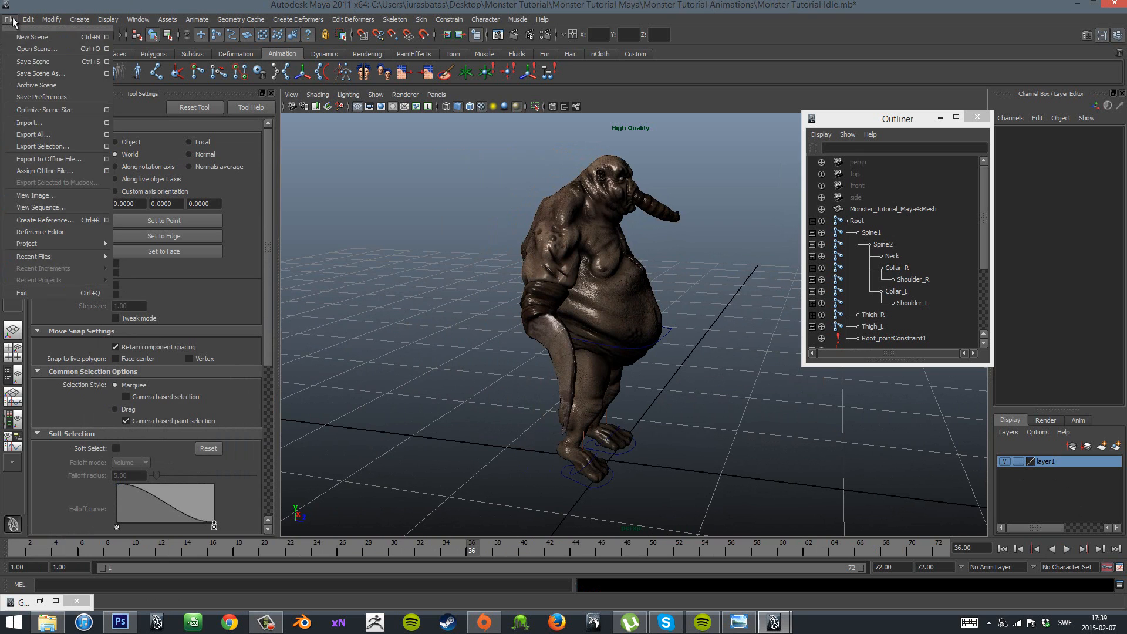
left_click(46, 61)
left_click_drag(772, 395, 723, 393, "alt")
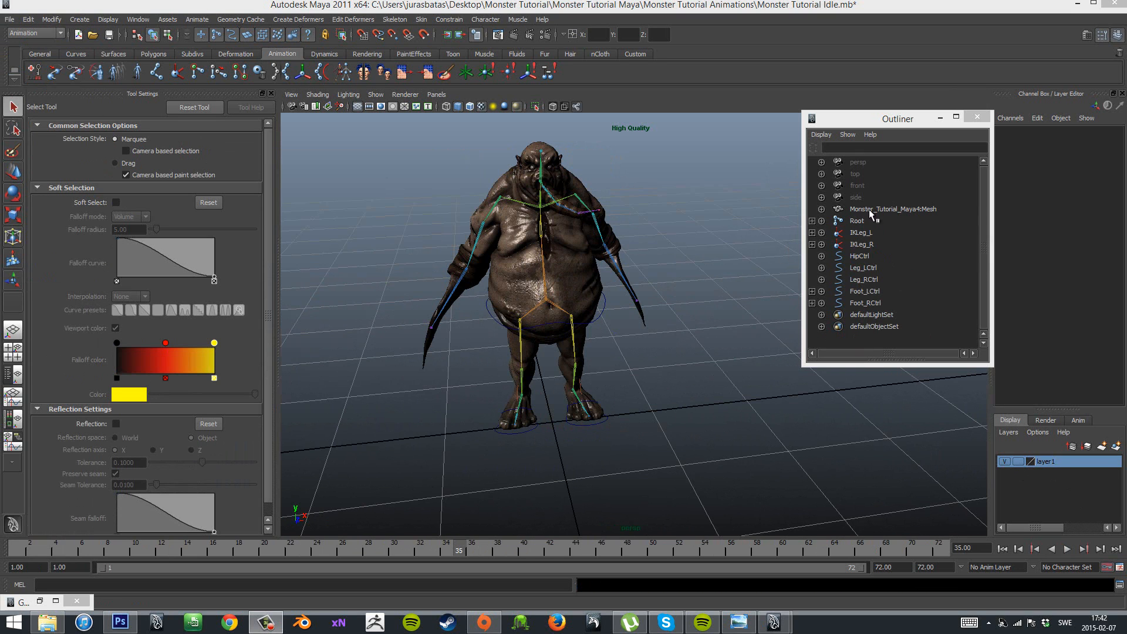
Bake the simulation on the whole expanded hierarchy from Root through Root_pointConstraint1, using the Time Slider range and a sample step of 1.
left_click(857, 221)
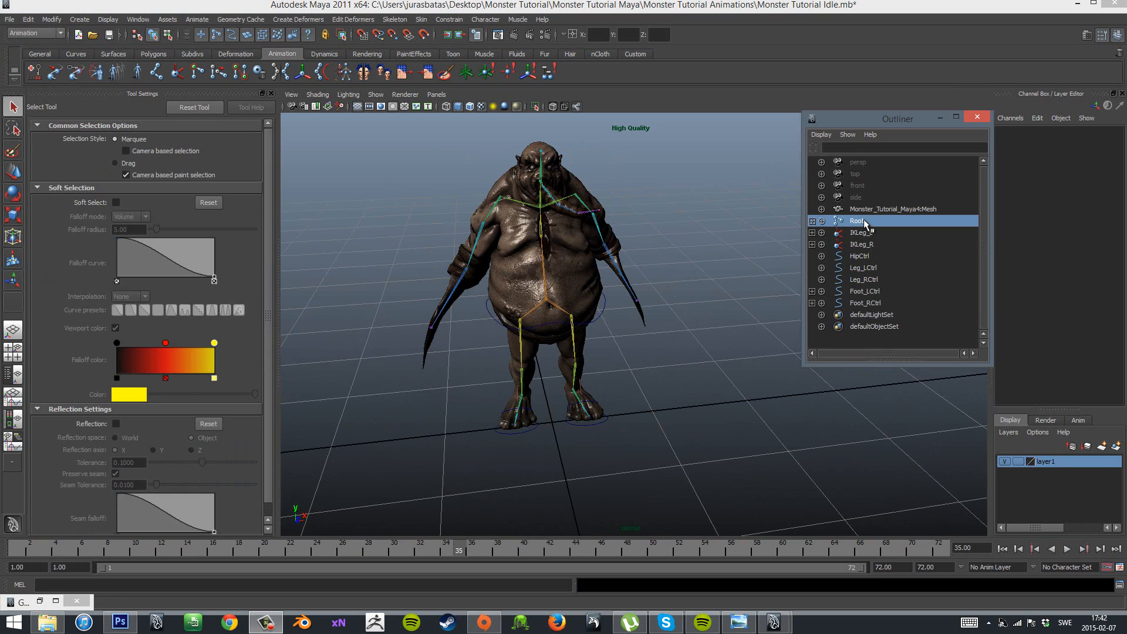
left_click_drag(986, 188, 989, 298)
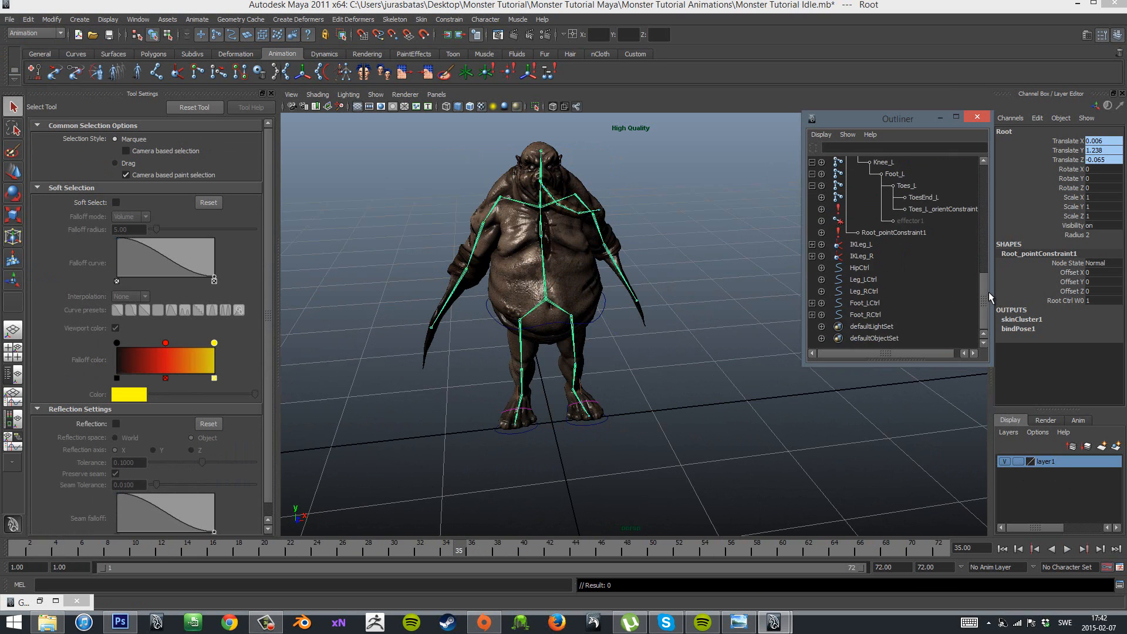
left_click(909, 233, "shift")
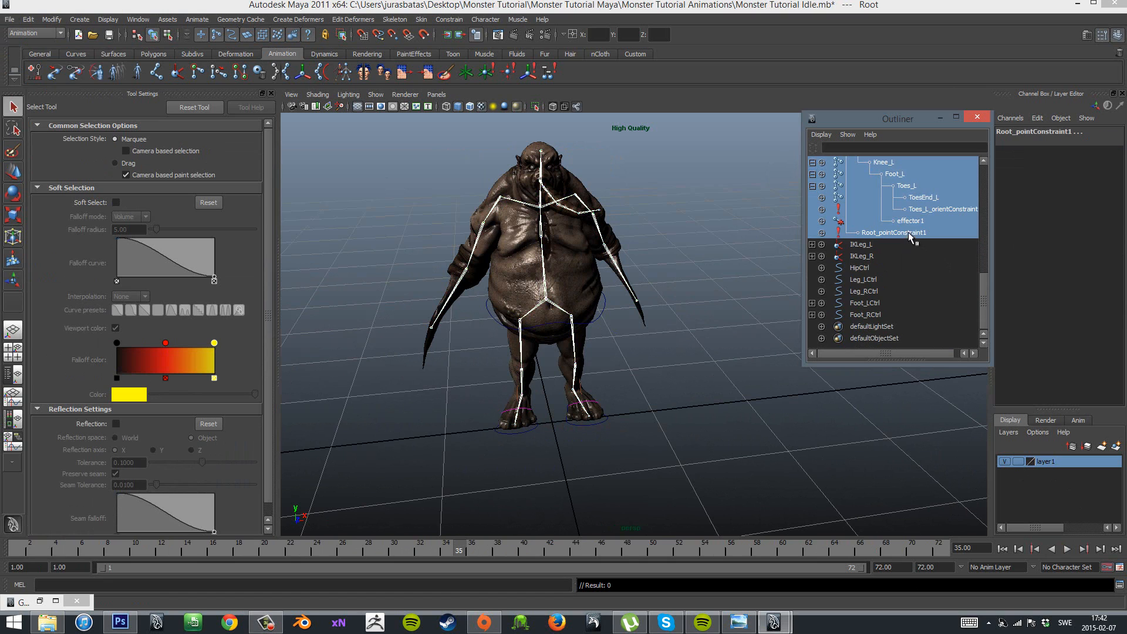
left_click(28, 19)
mouse_move(80, 120)
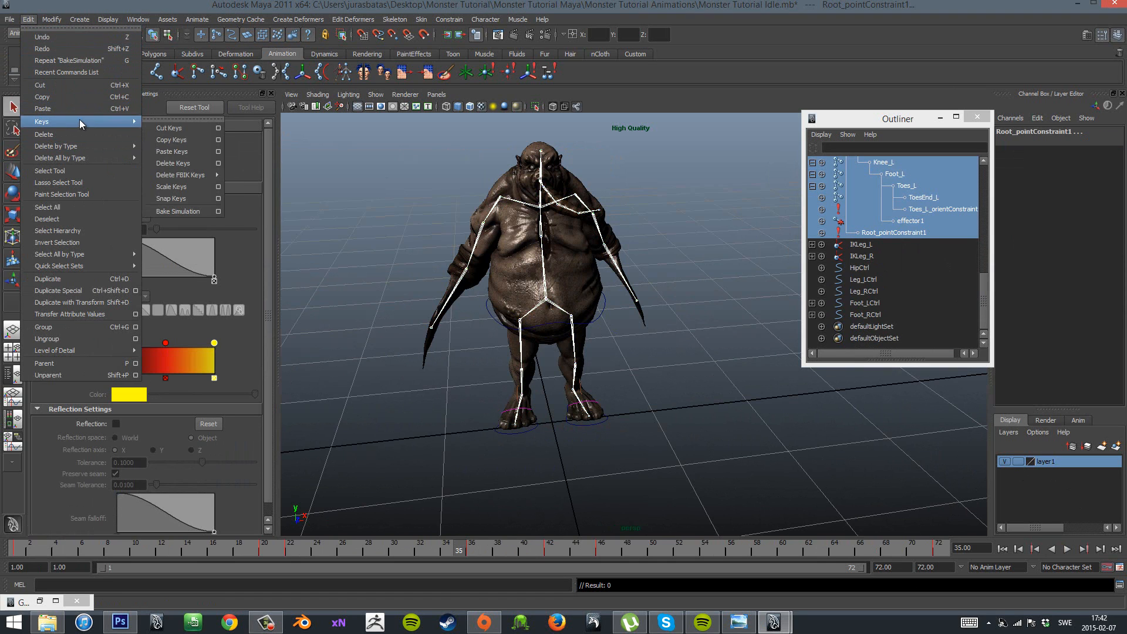
left_click(215, 212)
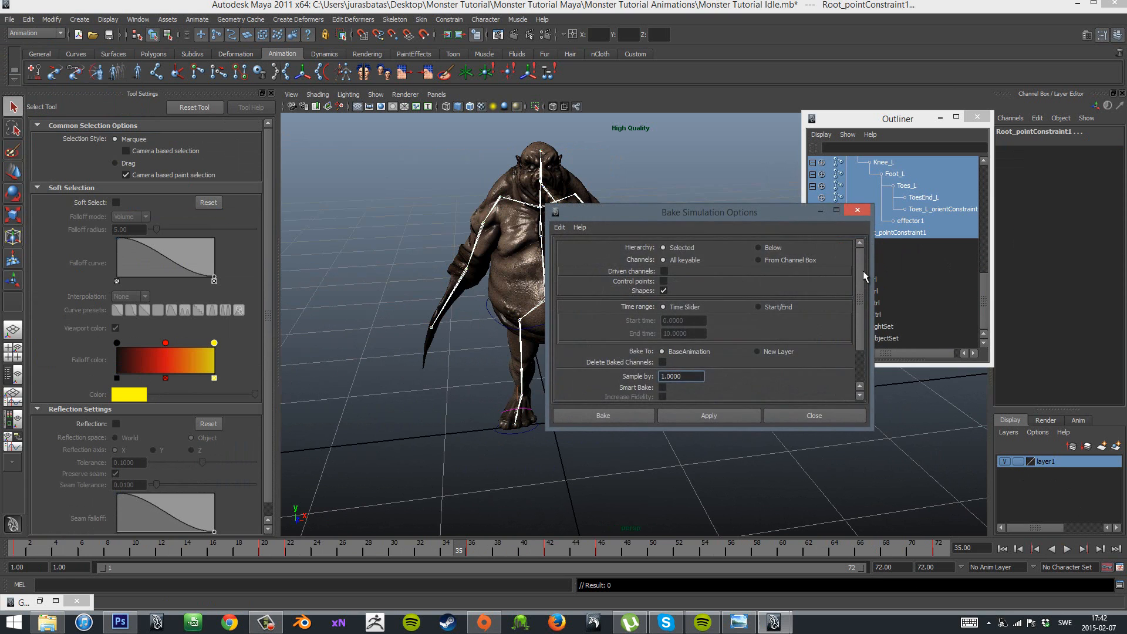
scroll(858, 302, "down", 2)
left_click_drag(859, 308, 849, 257)
left_click(603, 417)
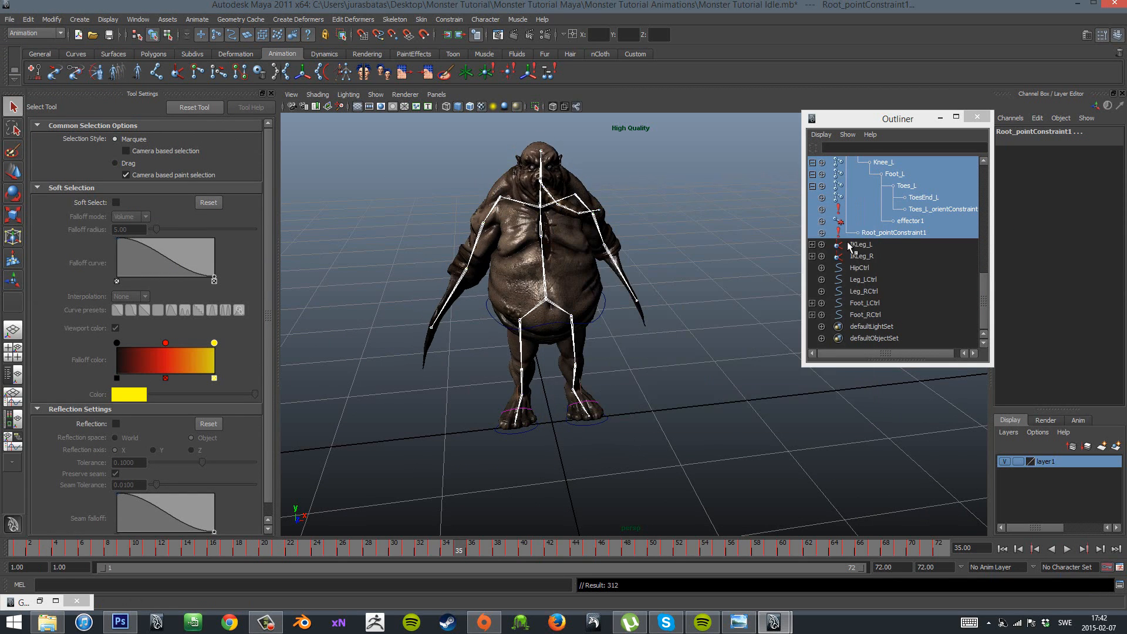
Delete the IK handles and control curves from IKLeg_L through Foot_RCtrl.
left_click(874, 245)
left_click(878, 315, "shift")
key("Delete")
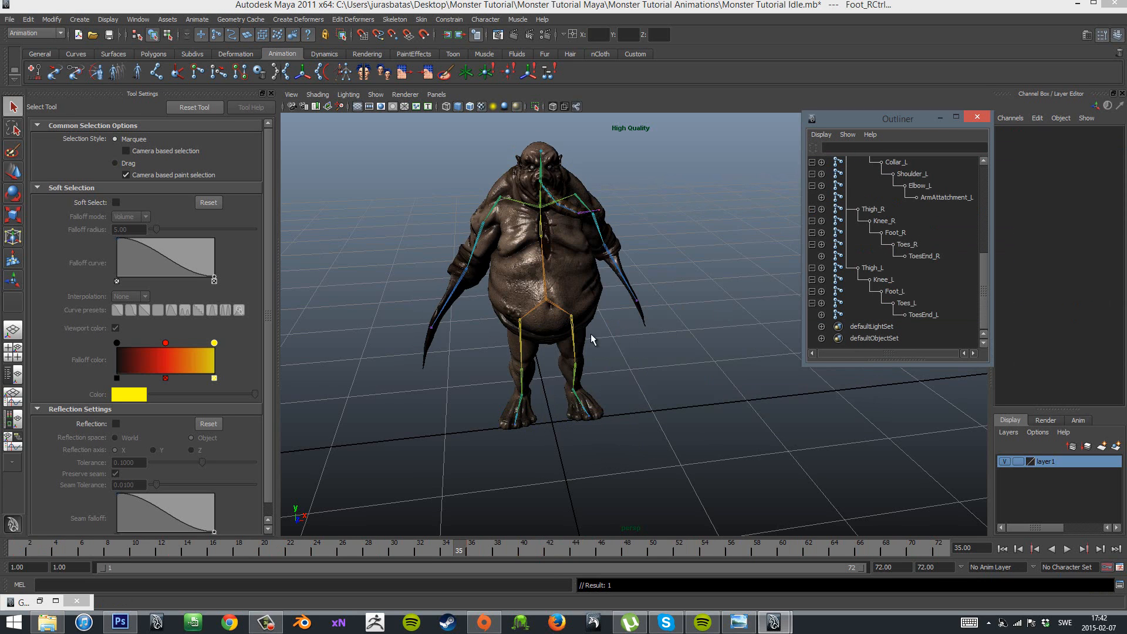
Play back the baked animation and check the joint-only motion from the side and front.
left_click(1067, 548)
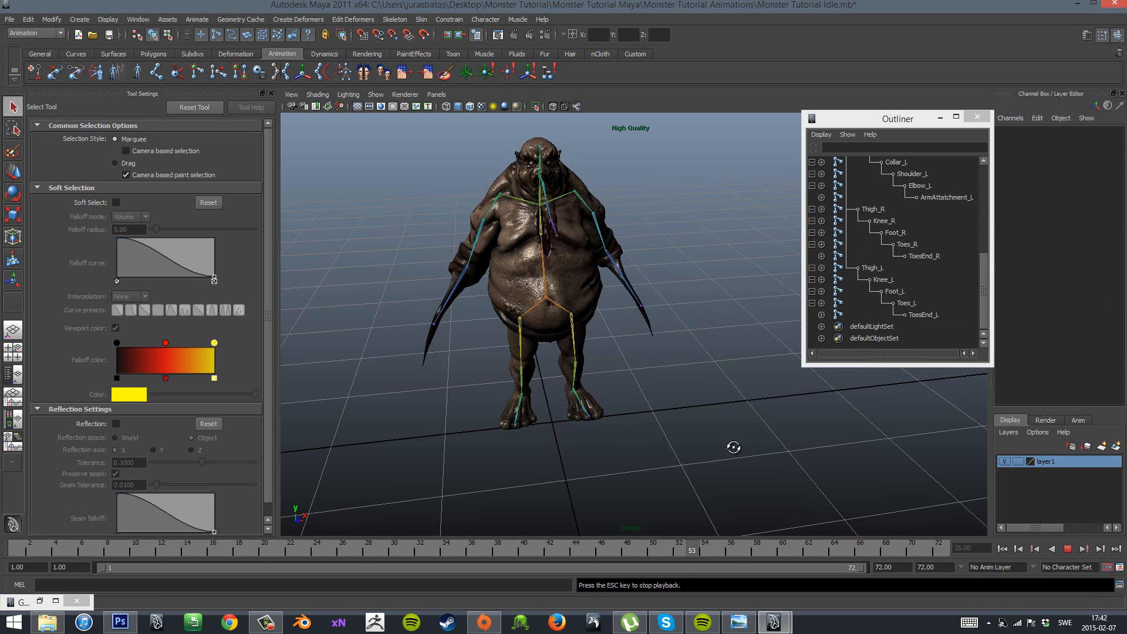
left_click_drag(732, 448, 795, 448, "alt")
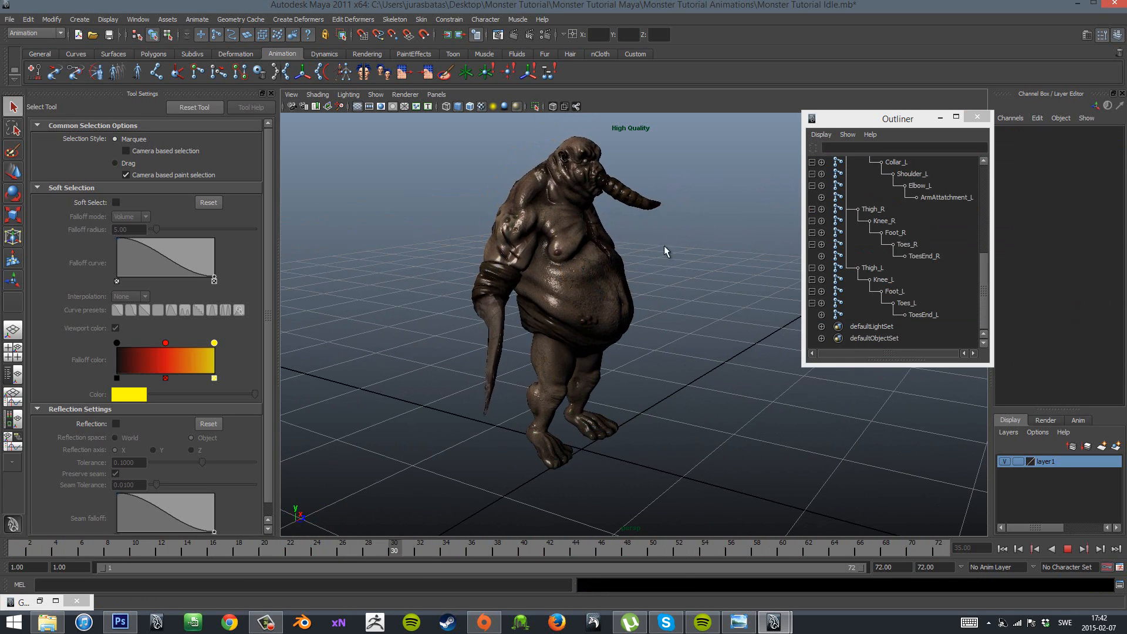
left_click_drag(664, 246, 755, 364, "alt")
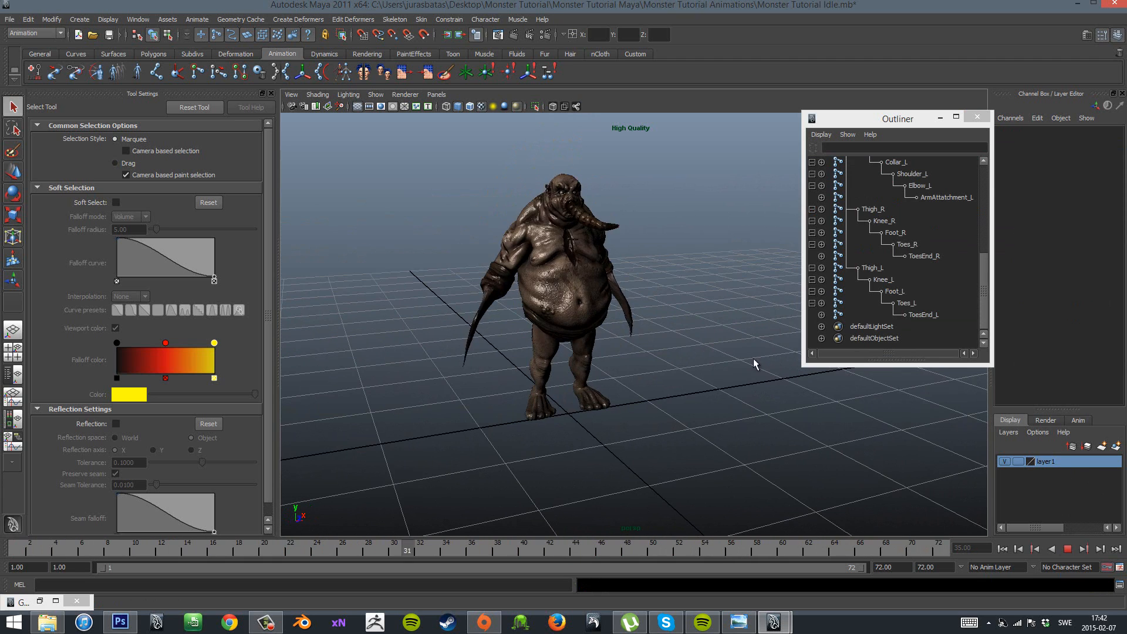
left_click(1064, 549)
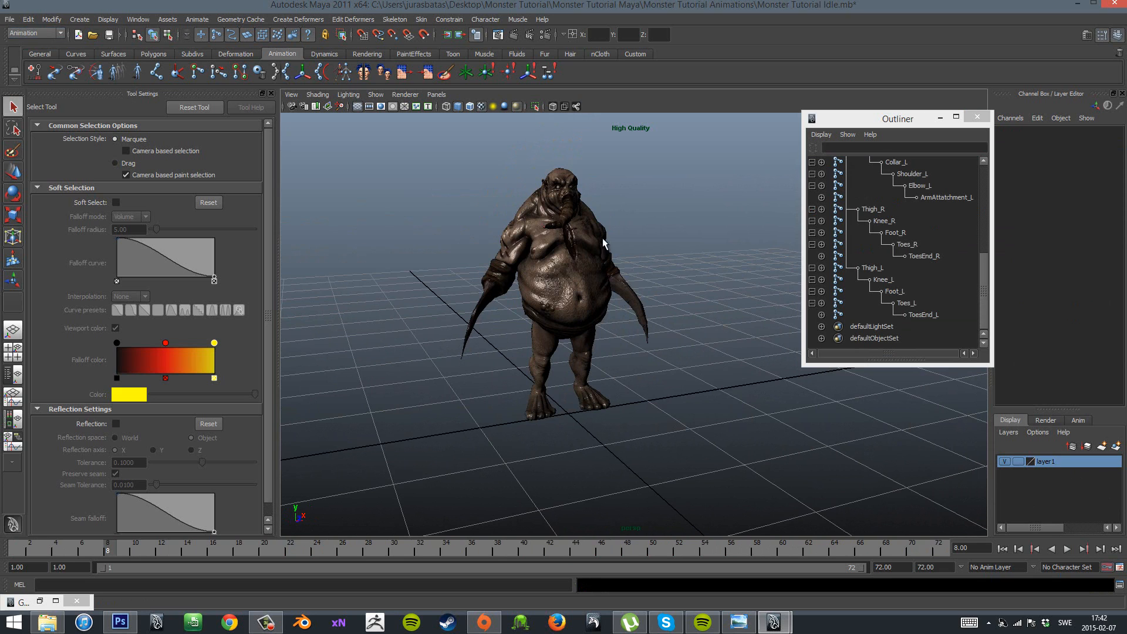
Collapse the Root joint hierarchy in the Outliner.
scroll(881, 246, "up", 10)
left_click(812, 221)
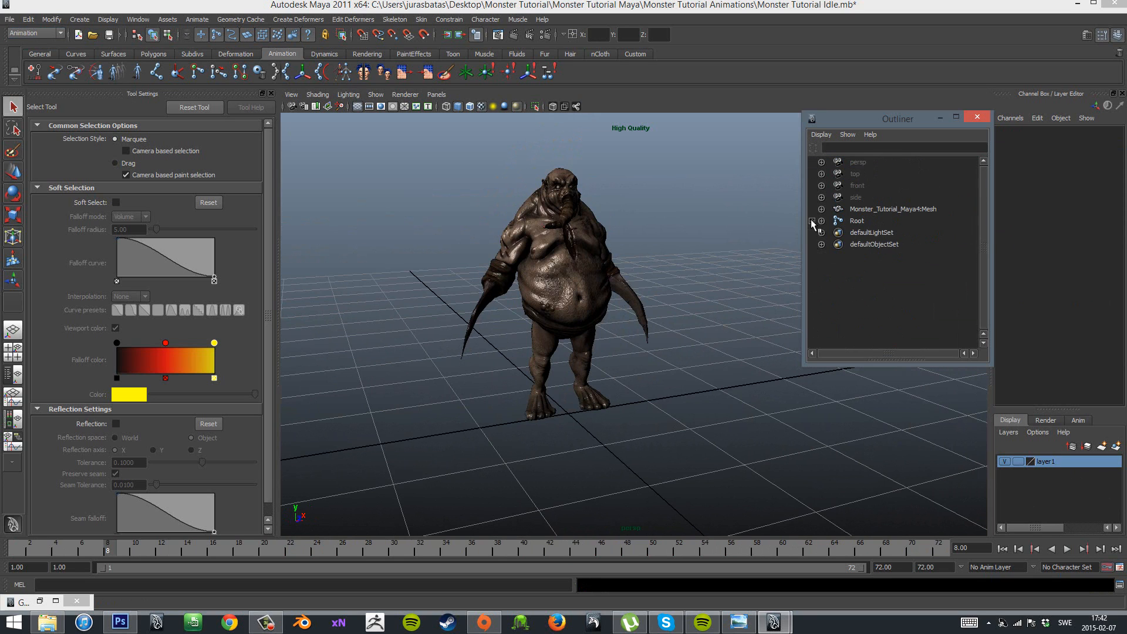
Select the monster mesh together with the Root skeleton and show the joints through the mesh in the viewport.
left_click(887, 210)
left_click(860, 221, "shift")
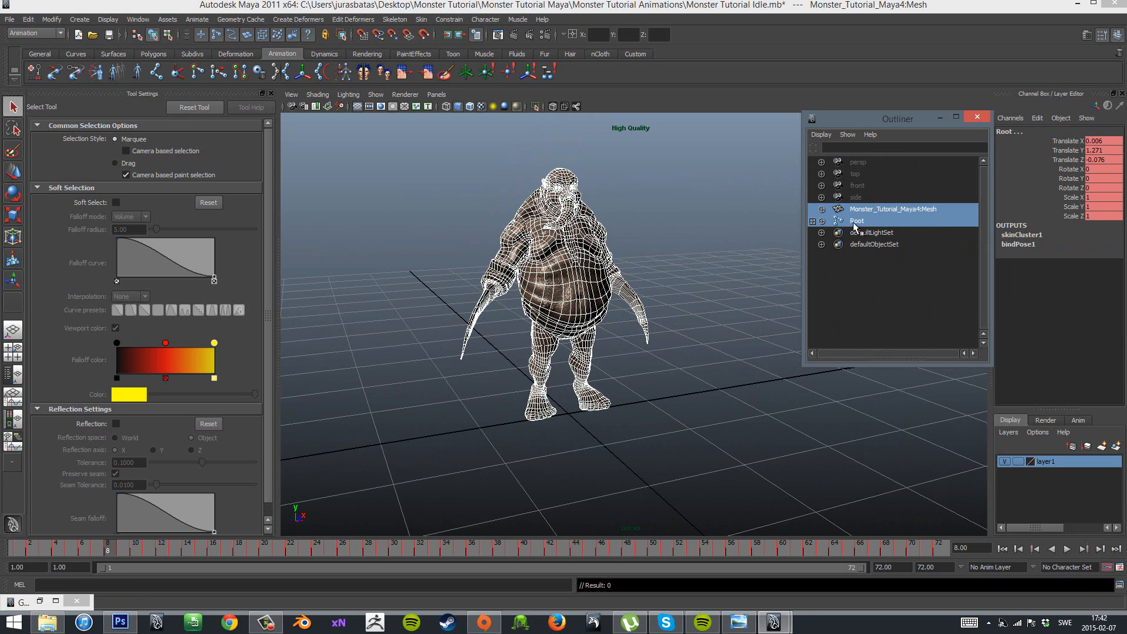
left_click(577, 107)
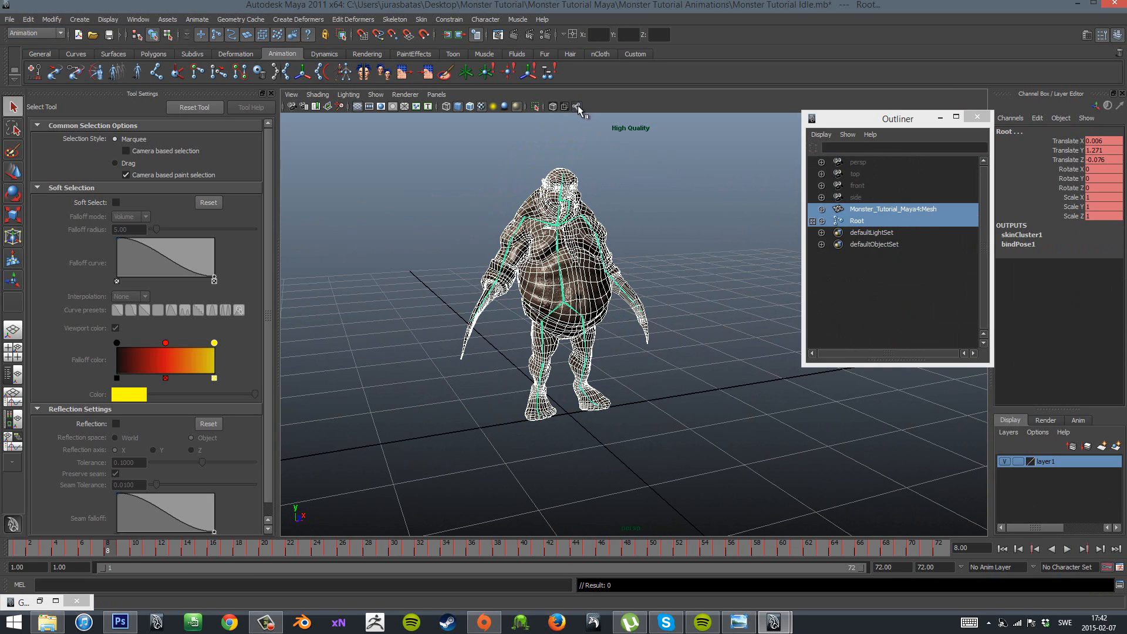
Start an export of the selection and browse to the Monster Tutorial DAE folder inside the Desktop's Monster Tutorial folder.
left_click(9, 19)
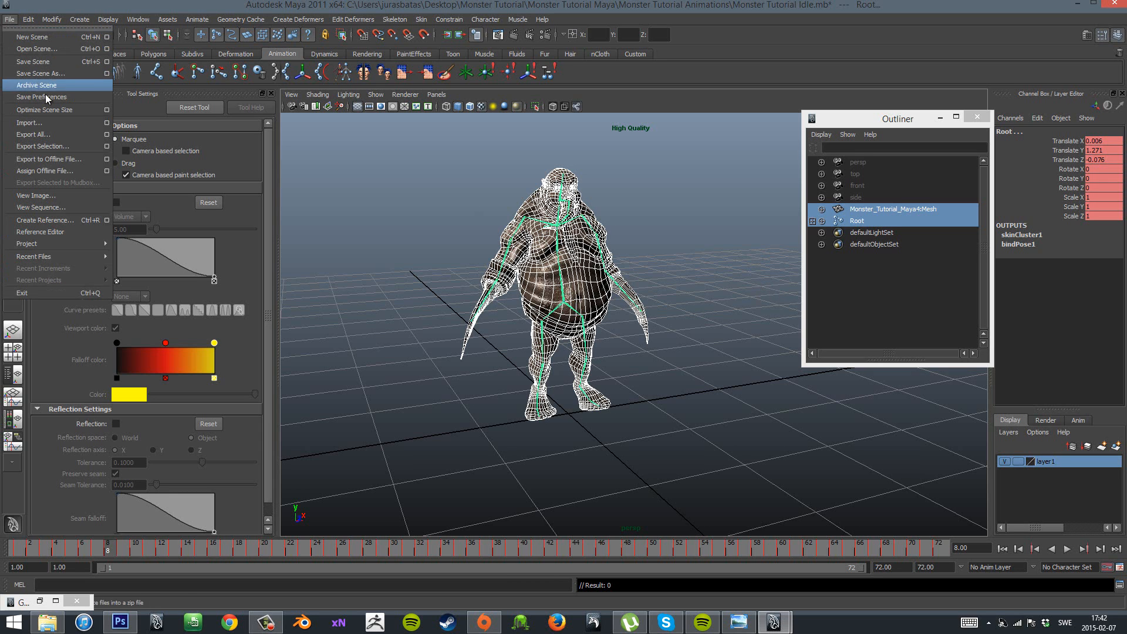
left_click(95, 145)
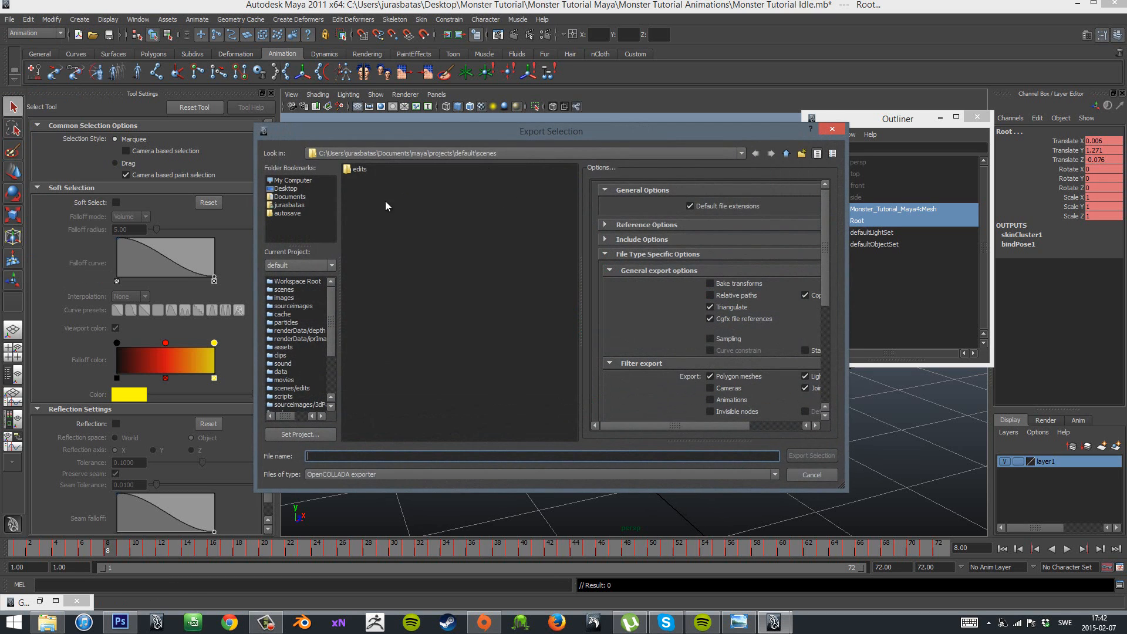
left_click(298, 207)
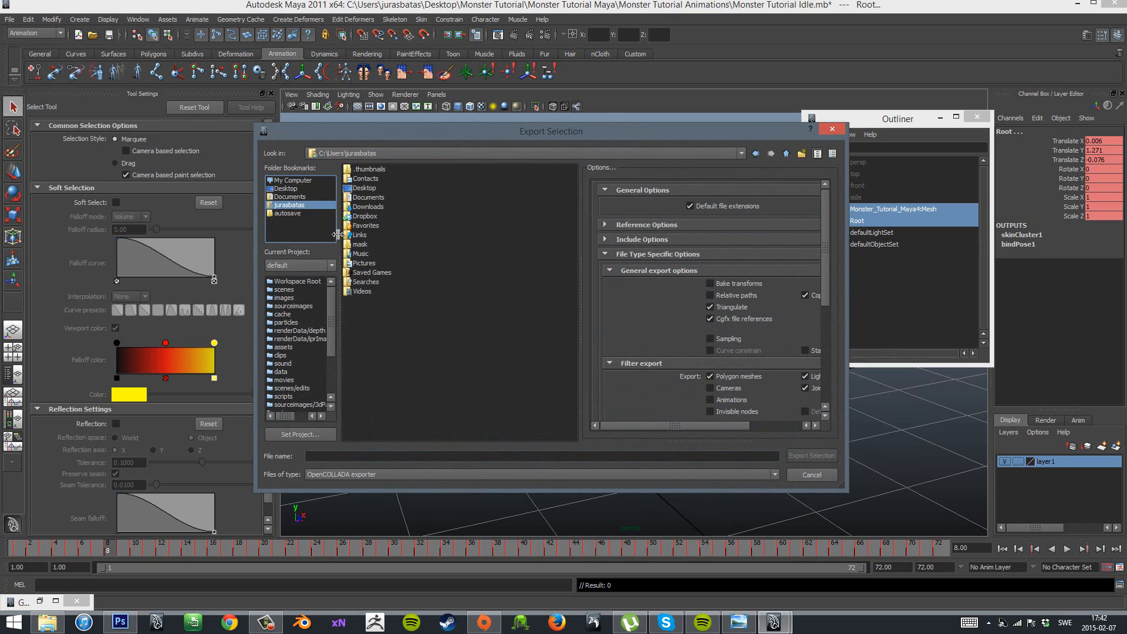
left_click(305, 189)
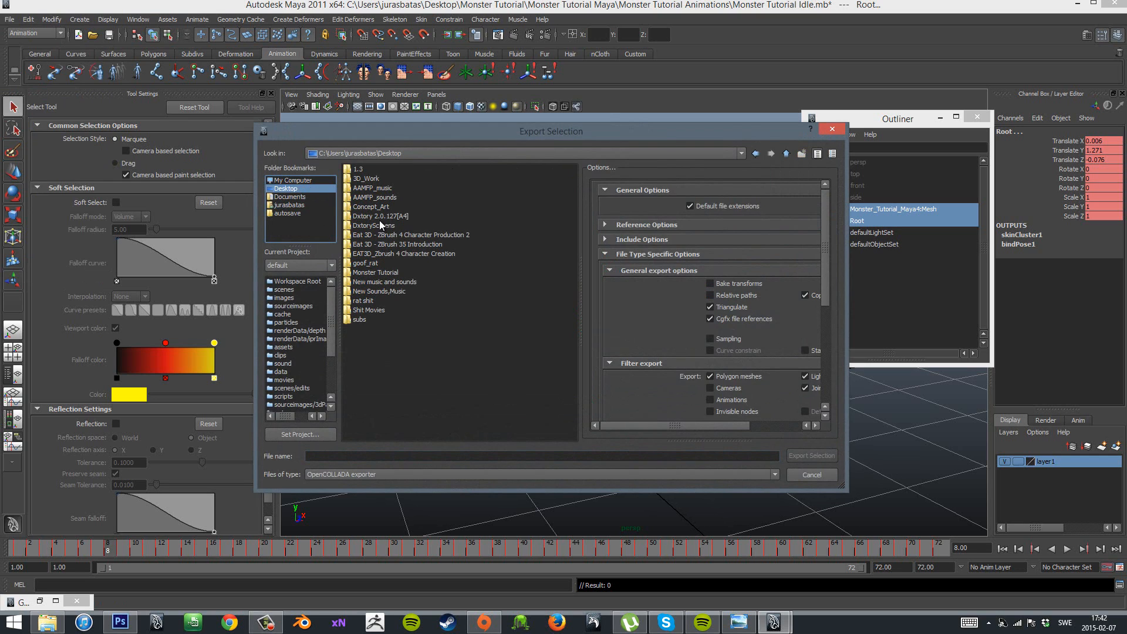
double_click(381, 274)
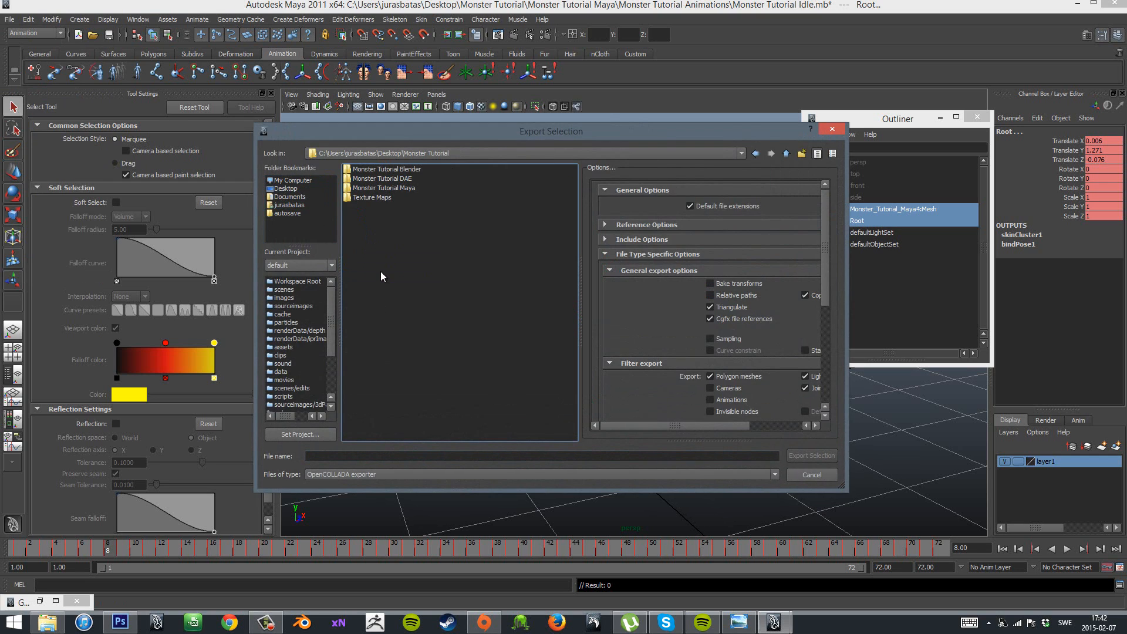
double_click(399, 189)
left_click(756, 154)
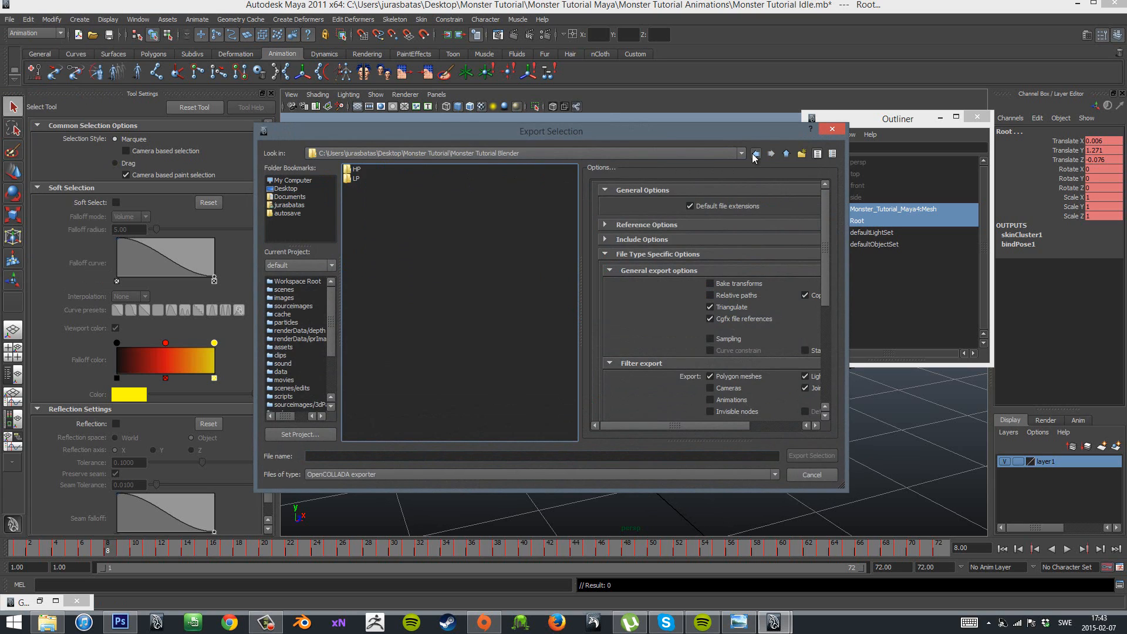
left_click(407, 181)
double_click(408, 182)
Create a folder named Animations inside Monster Tutorial DAE and open it as the export destination.
right_click(396, 195)
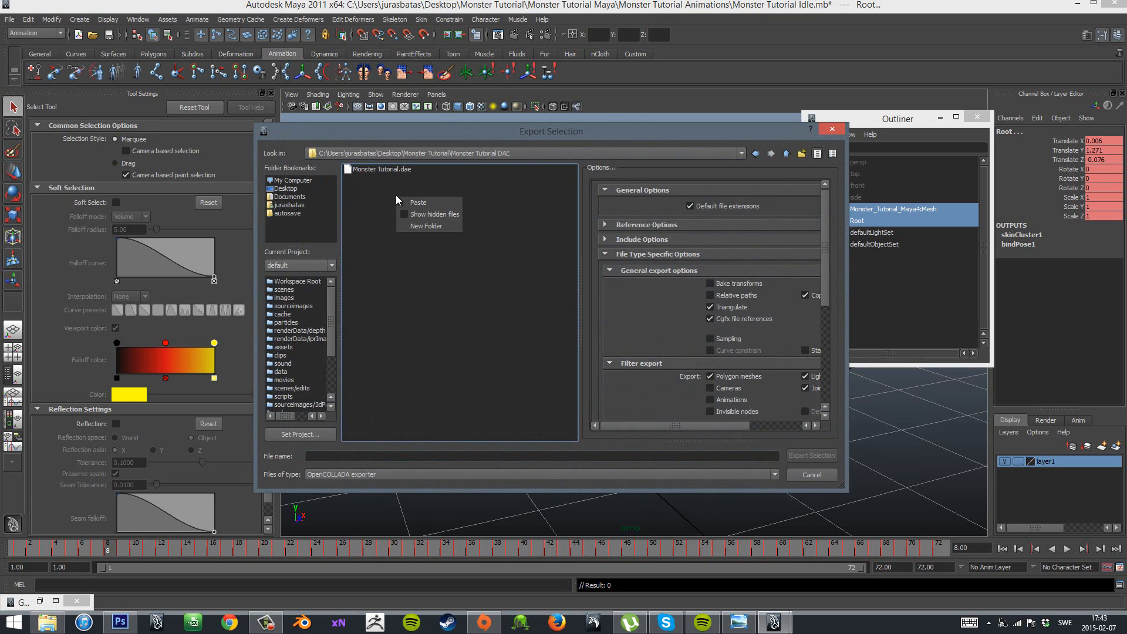
left_click(431, 227)
type("Anim")
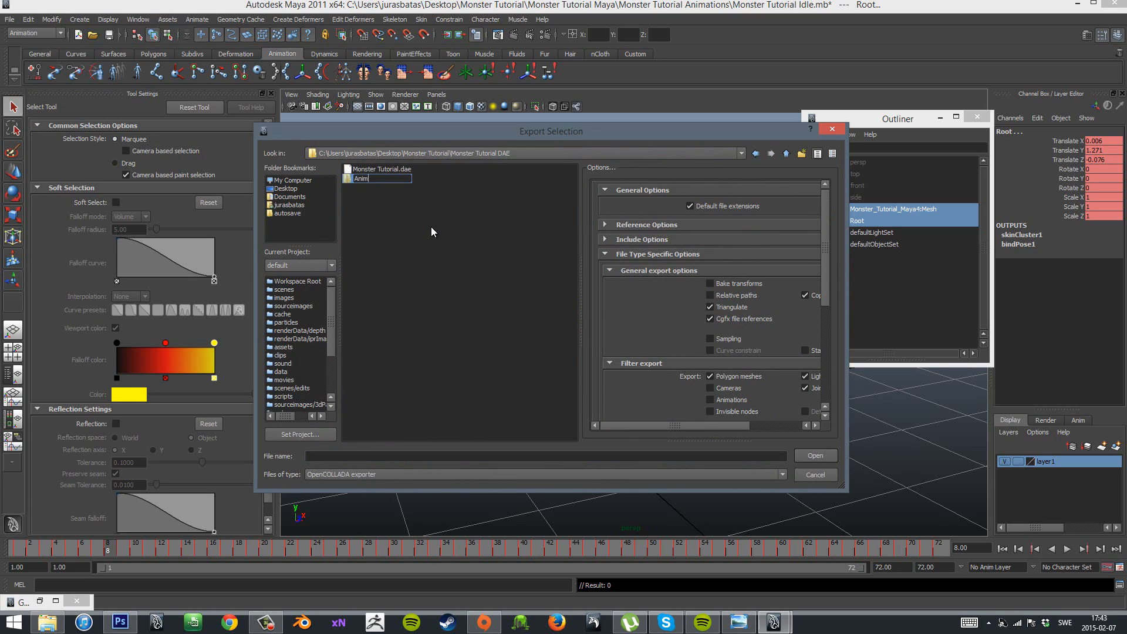
type("ations")
key("Return")
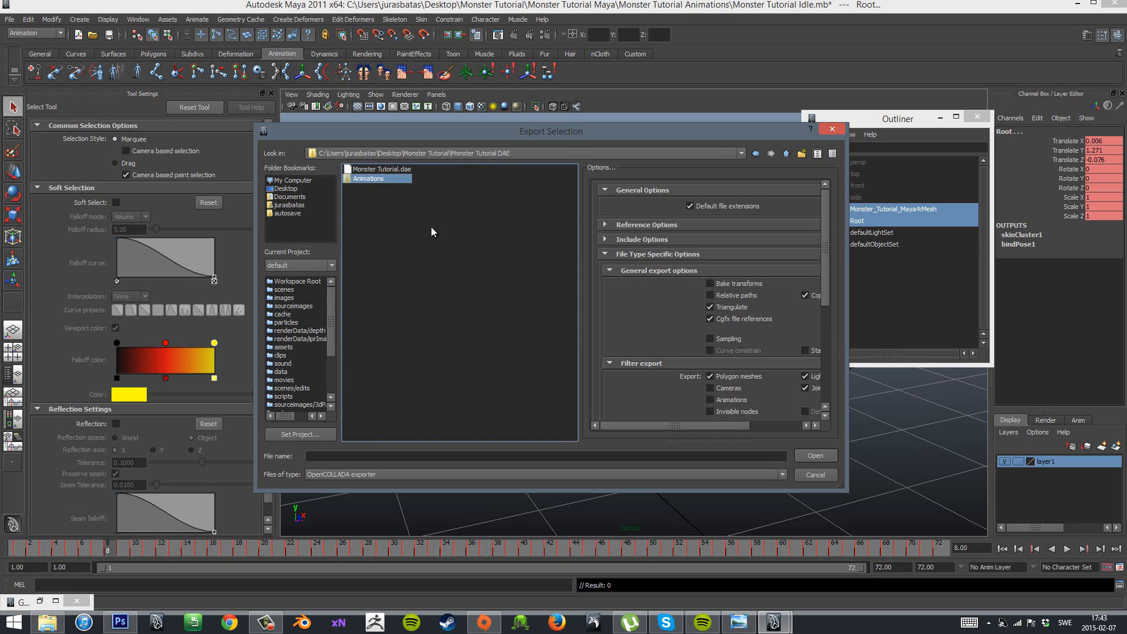
key("Return")
Export the selection with OpenCOLLADA as Monster Tutorial Idle, with Animations enabled and Copy textures and Referenced materials only disabled, and clear the selection.
left_click(360, 457)
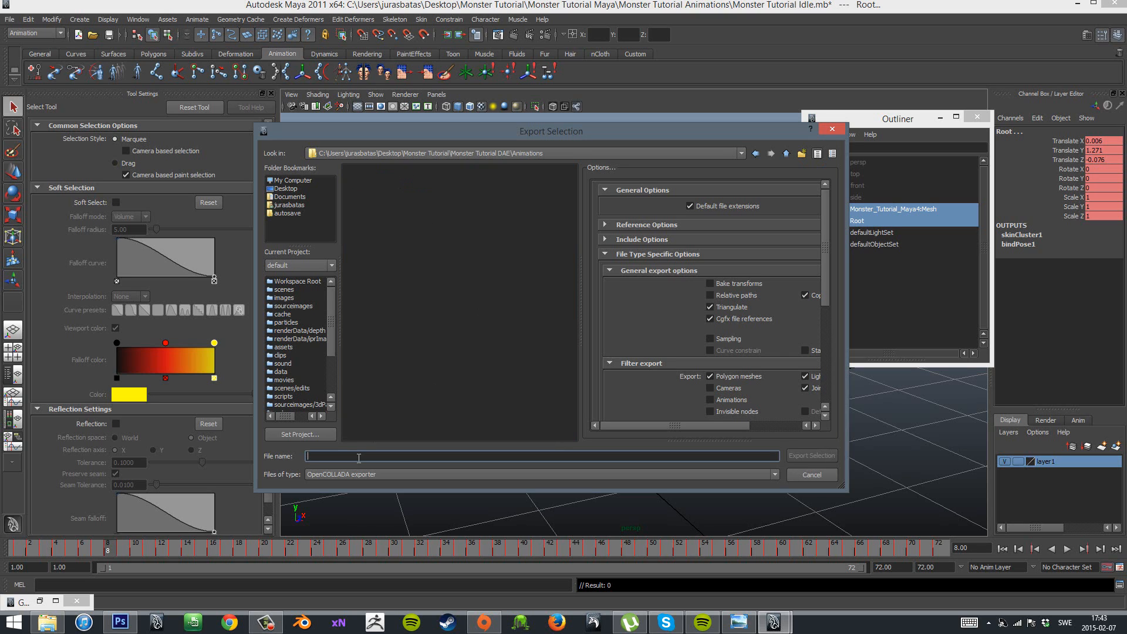
type("Monster Tutorial Idle")
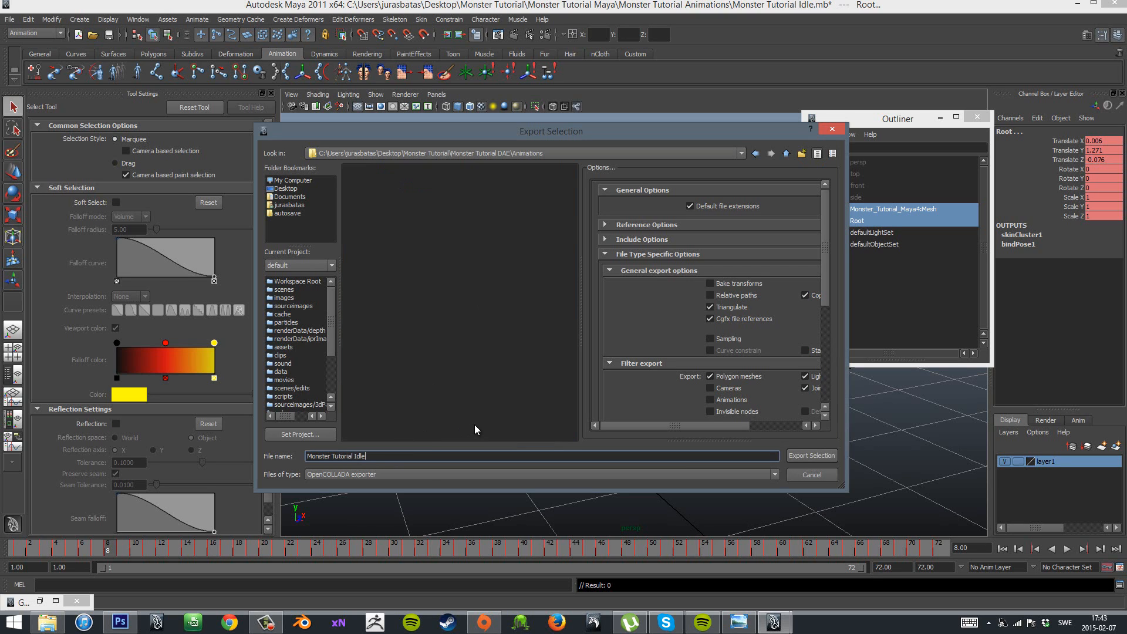
mouse_move(660, 423)
left_mouse_down()
mouse_move(699, 424)
mouse_move(679, 423)
left_mouse_up()
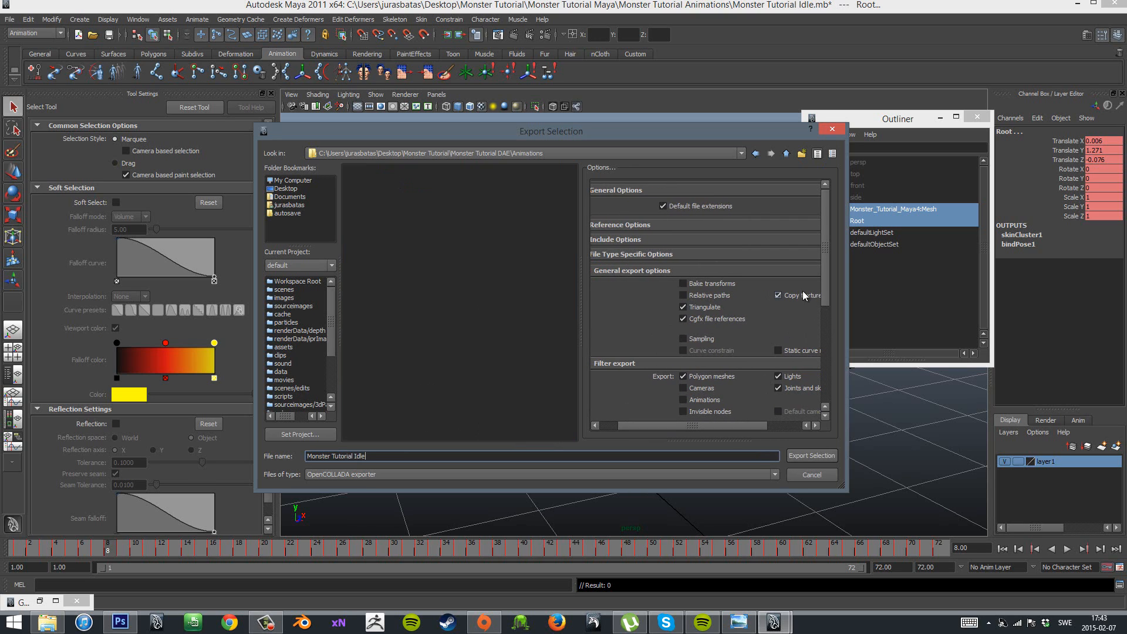
left_click_drag(753, 423, 770, 423)
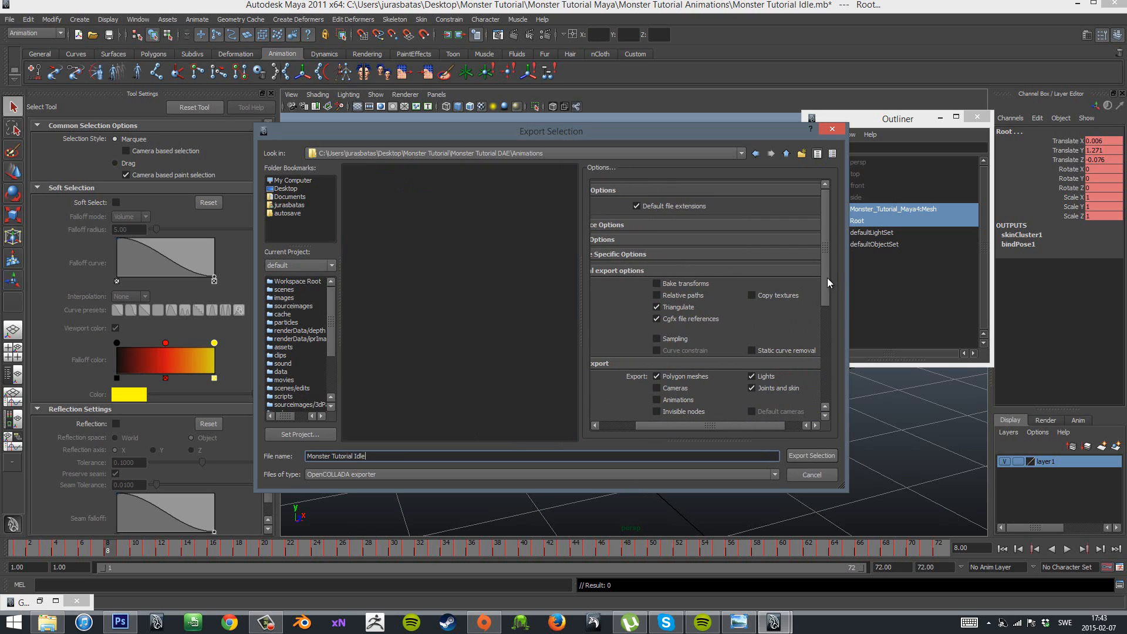
left_click_drag(827, 277, 818, 349)
left_click(681, 260)
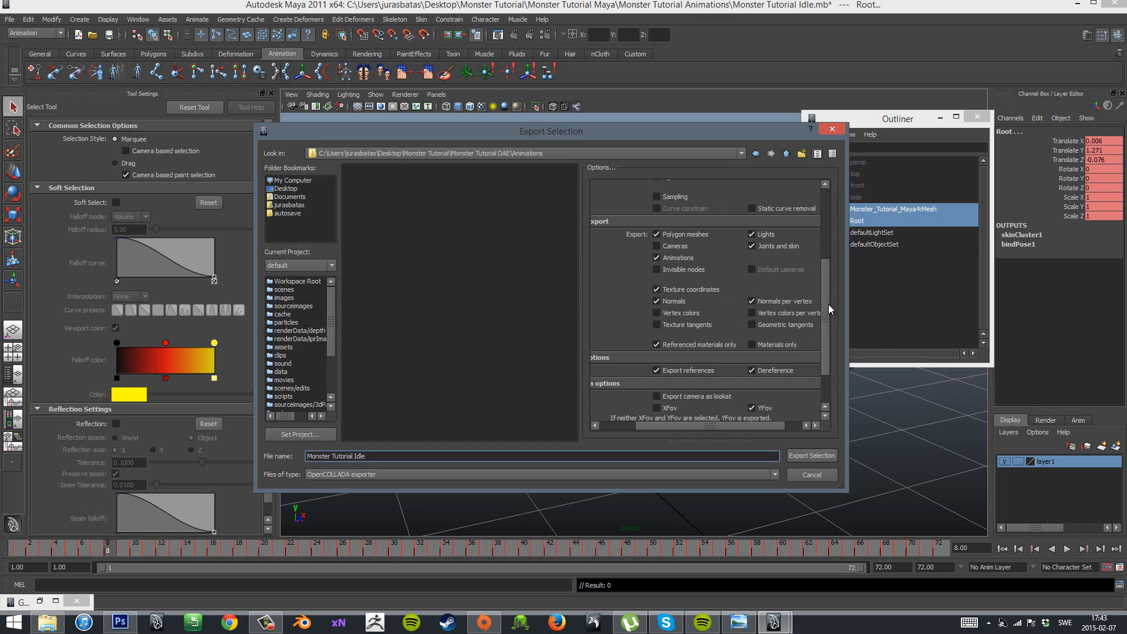
mouse_move(829, 304)
left_mouse_down()
mouse_move(830, 333)
mouse_move(832, 294)
left_mouse_up()
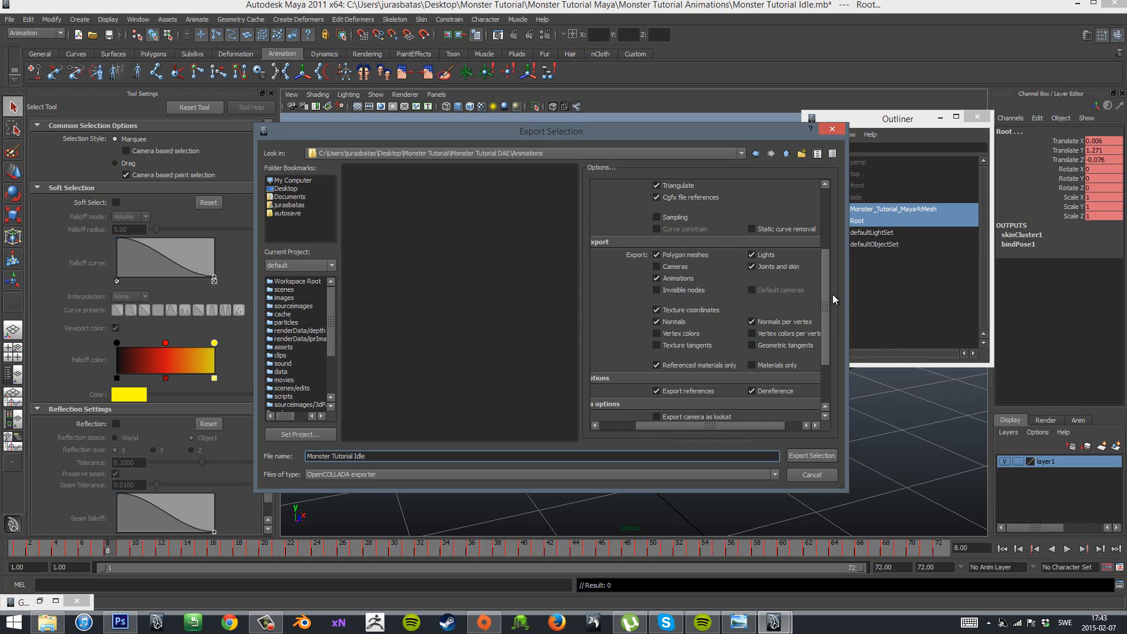
left_click(727, 364)
mouse_move(823, 318)
left_mouse_down()
mouse_move(826, 291)
mouse_move(826, 305)
left_mouse_up()
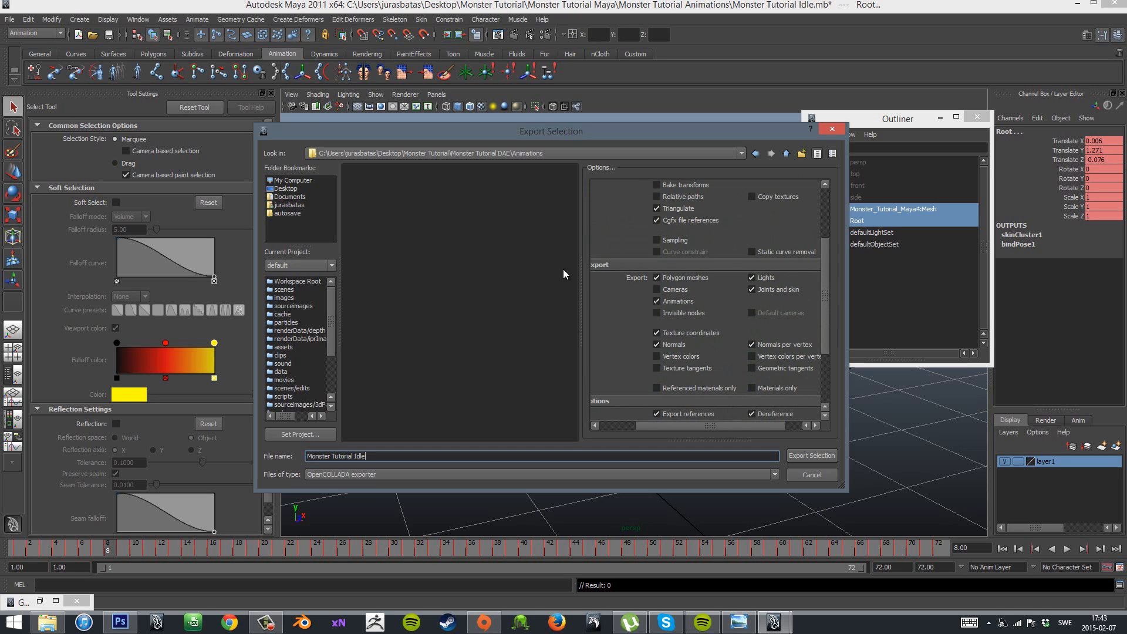
left_click(811, 457)
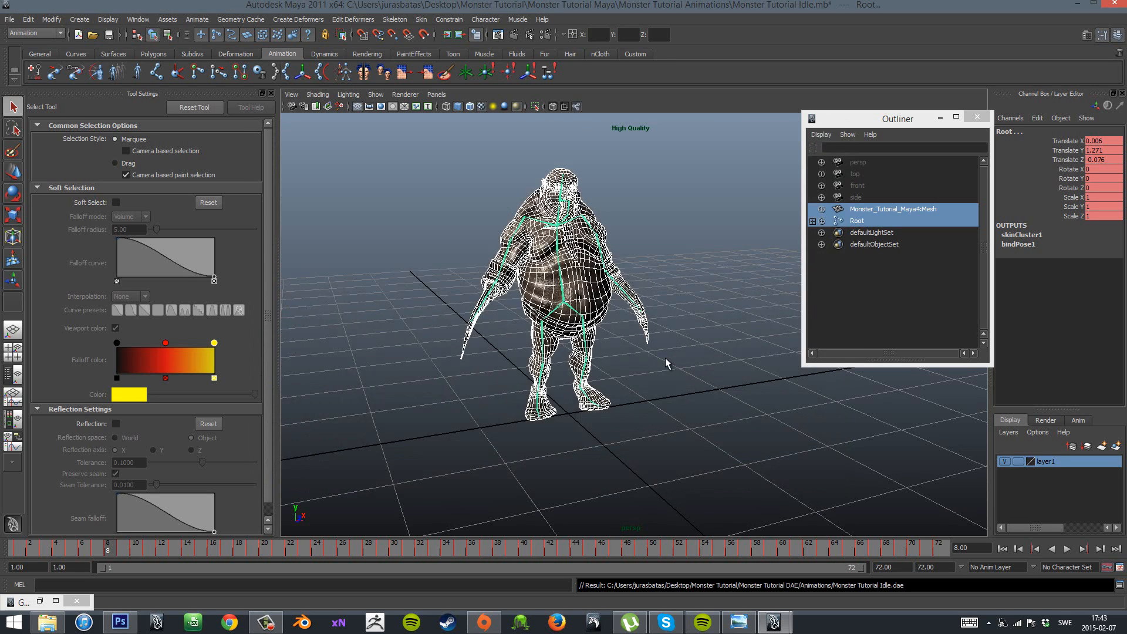
left_click(680, 373)
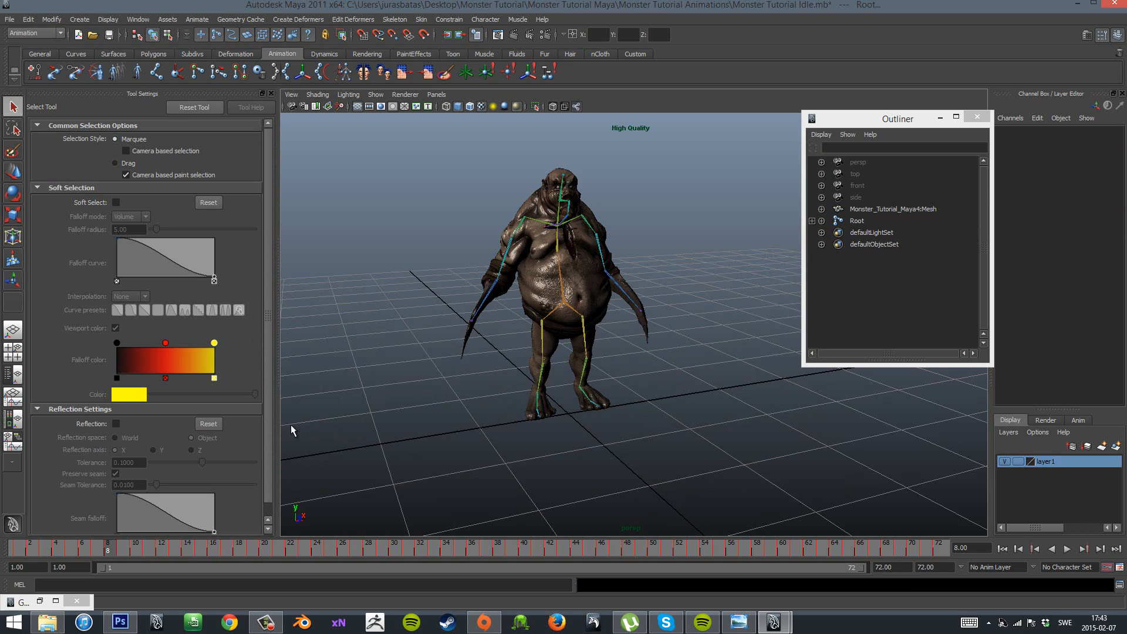
Switch to File Explorer and check the exported file in the Animations folder of Monster Tutorial DAE.
left_click(59, 628)
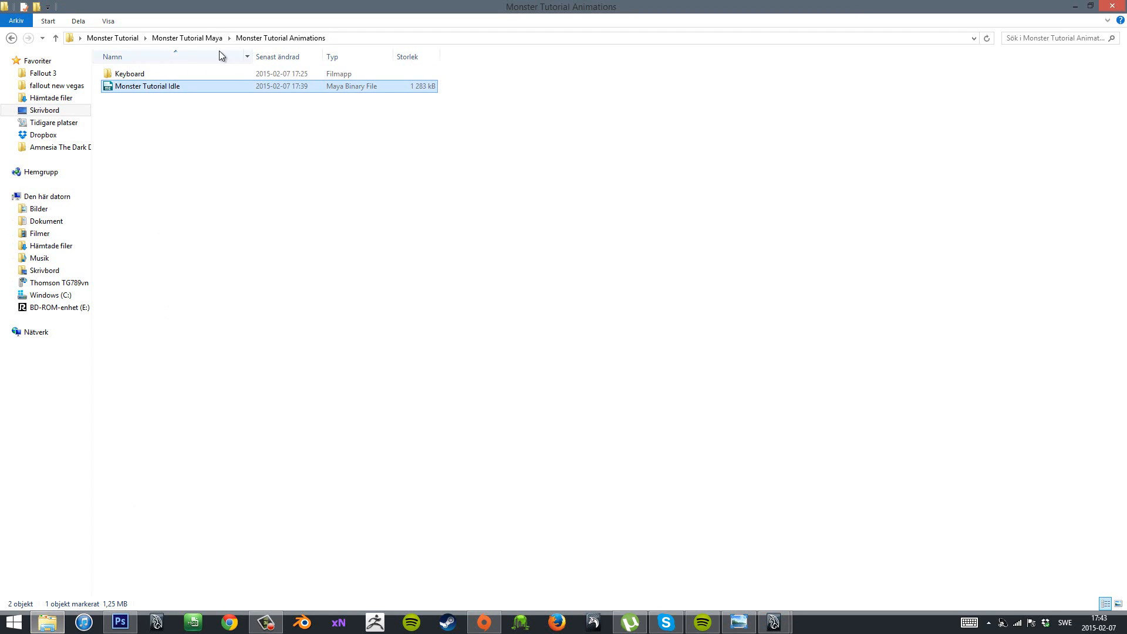
left_click(173, 37)
left_click(126, 38)
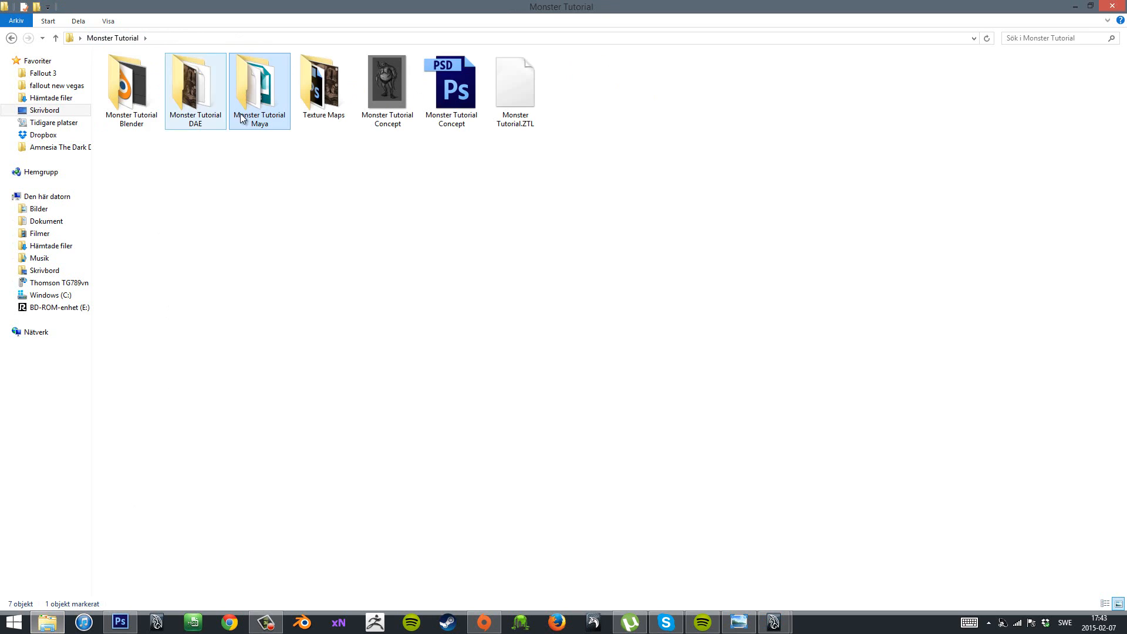
double_click(201, 108)
double_click(141, 94)
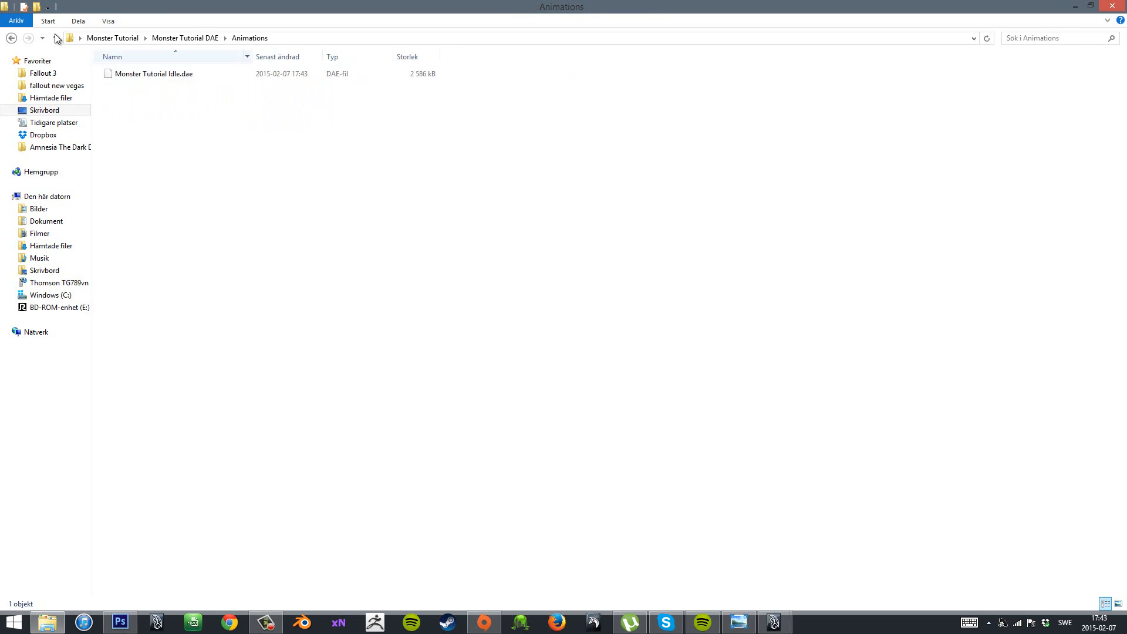
Copy the Animations folder into Monster Tutorial DAE under entities/enemy in the Amnesia The Dark Descent folder.
key("BackSpace")
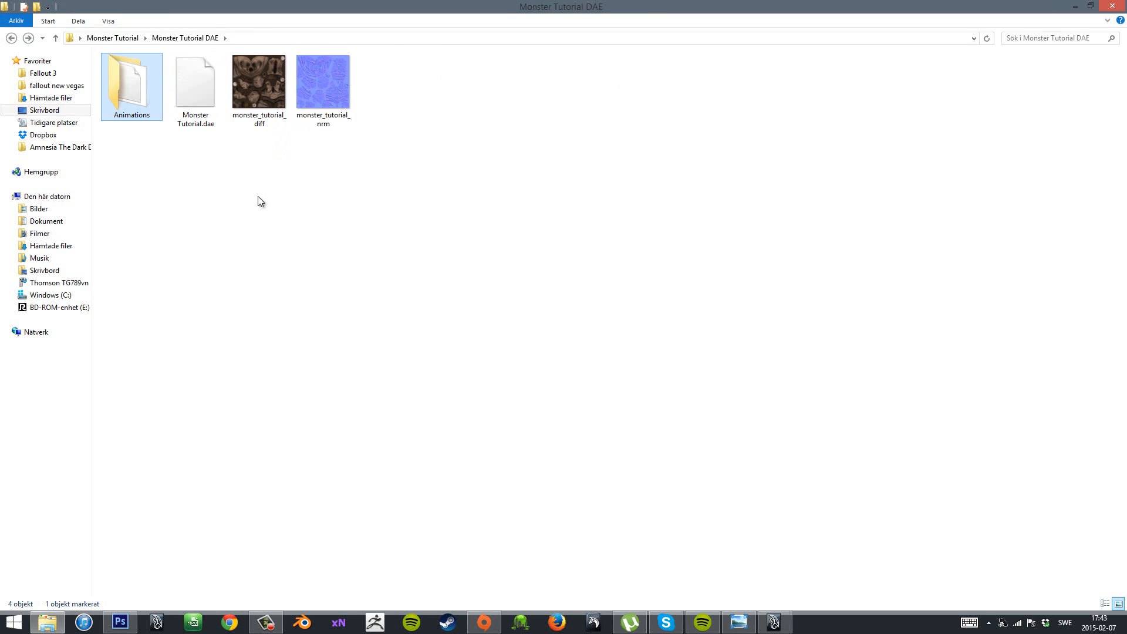
left_click(51, 147)
double_click(141, 158)
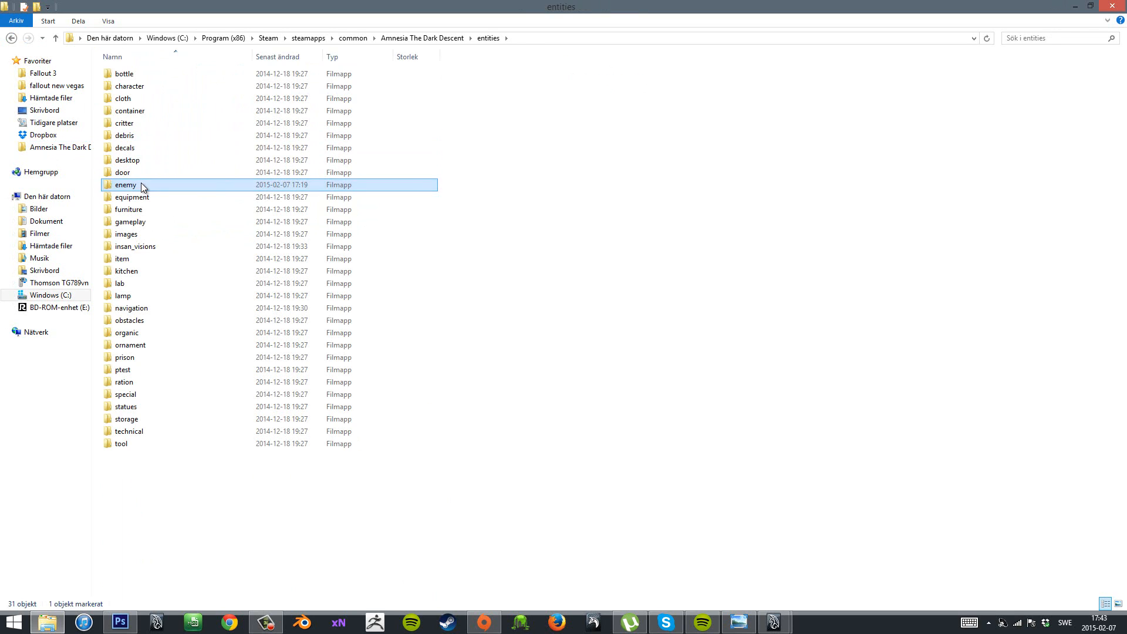
double_click(141, 185)
double_click(171, 73)
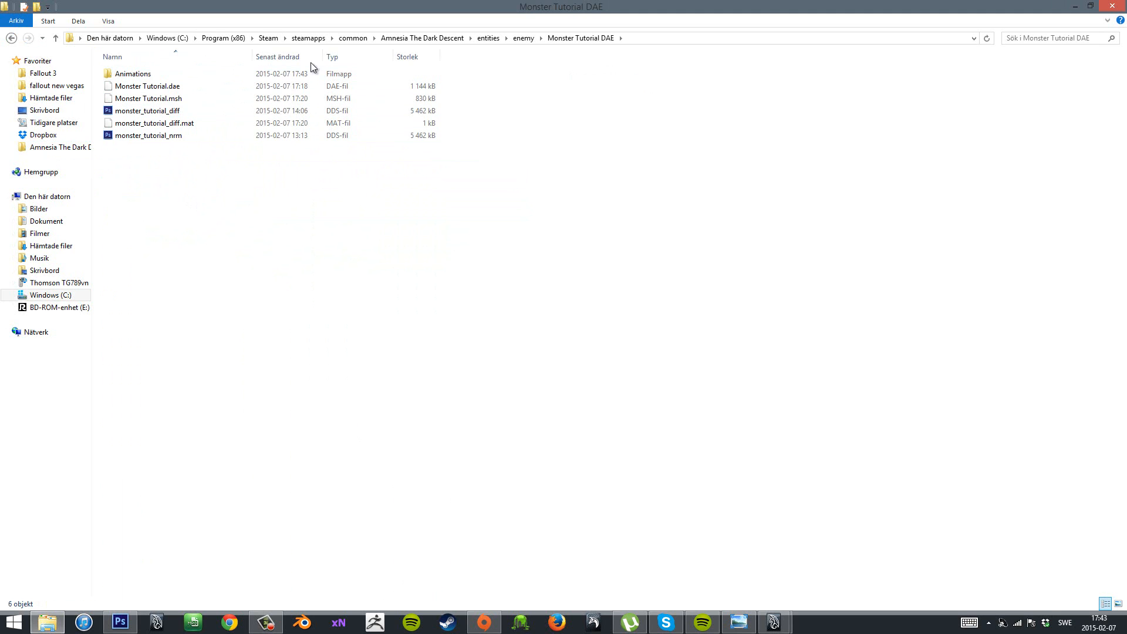
Launch ModelView from the Amnesia The Dark Descent folder.
left_click(405, 39)
scroll(217, 435, "down", 7)
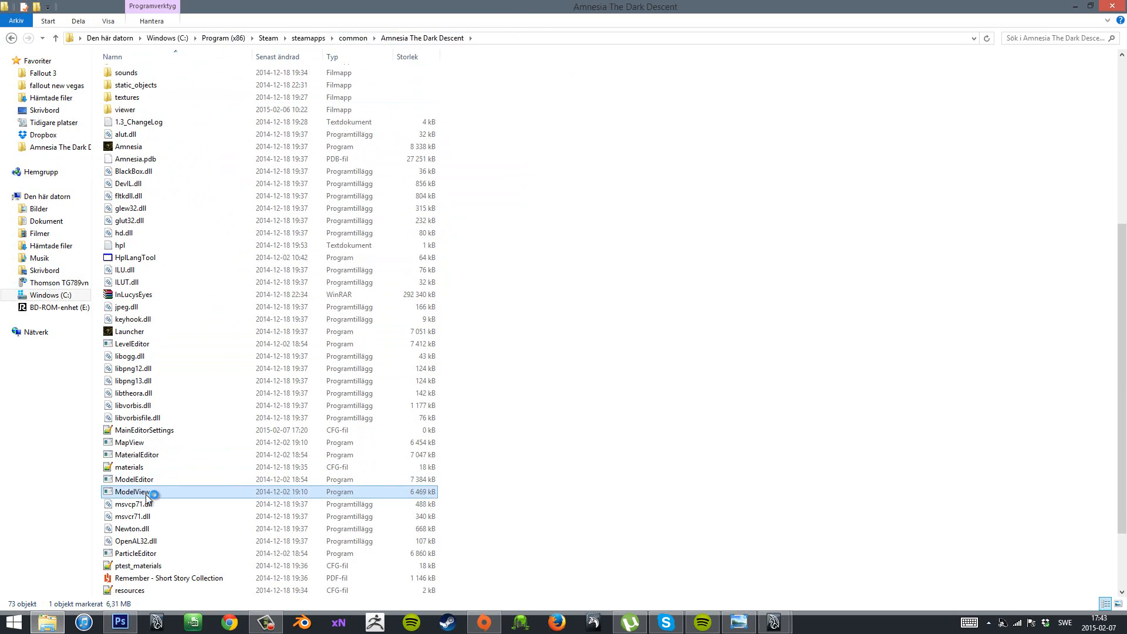
double_click(145, 492)
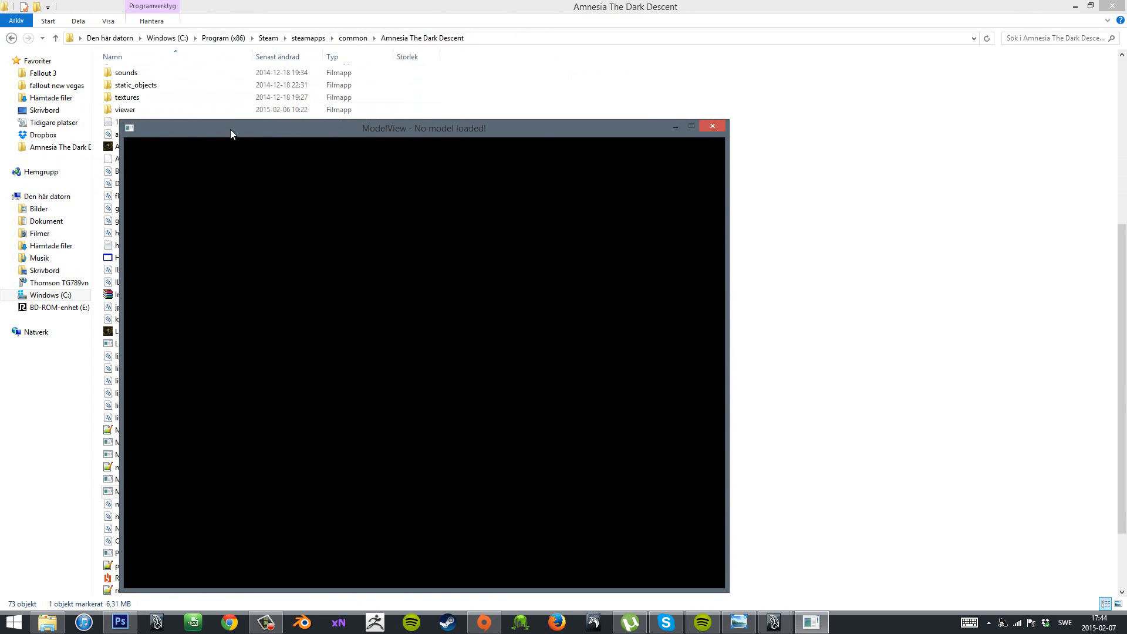
Load the model Monster Tutorial.dae from entities/enemy/Monster Tutorial DAE.
left_click(671, 172)
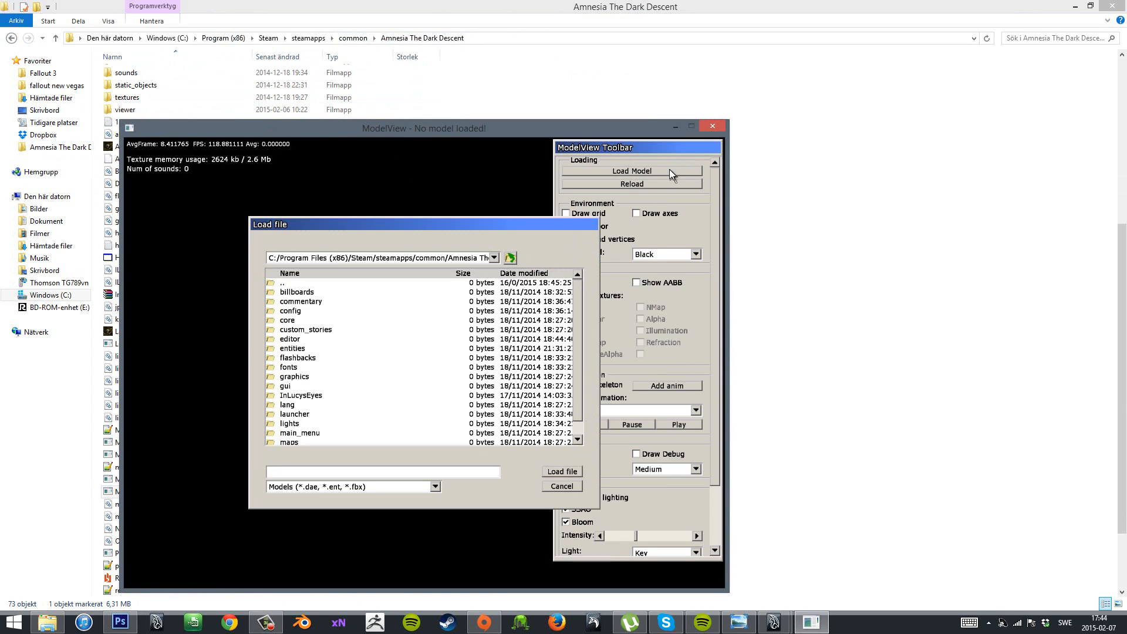
double_click(293, 349)
double_click(297, 382)
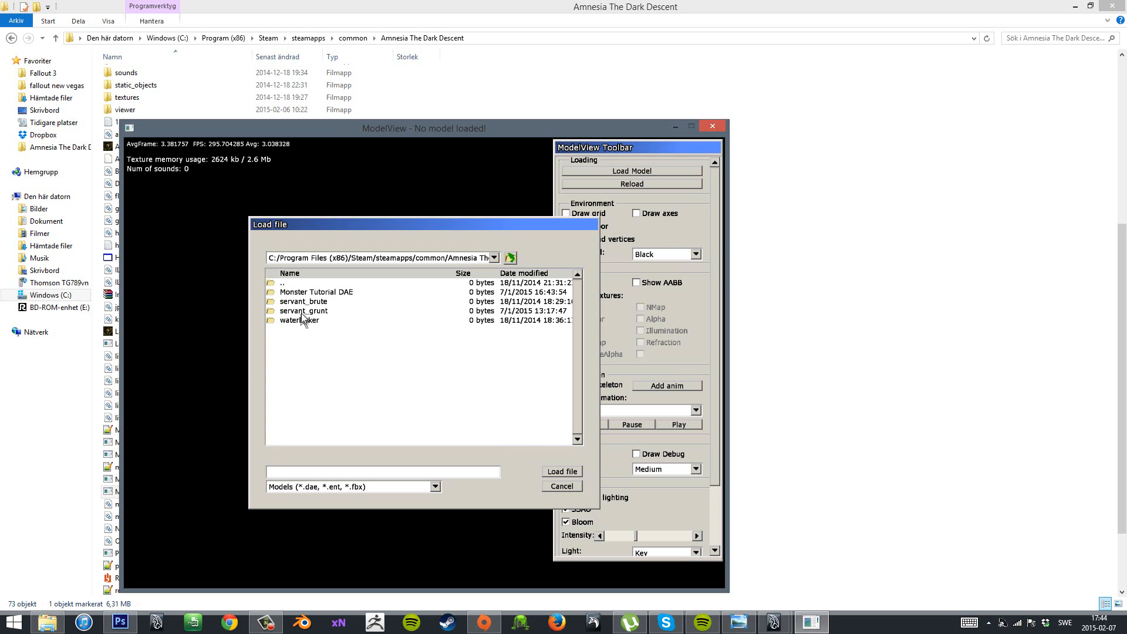
double_click(305, 292)
left_click(306, 292)
double_click(308, 301)
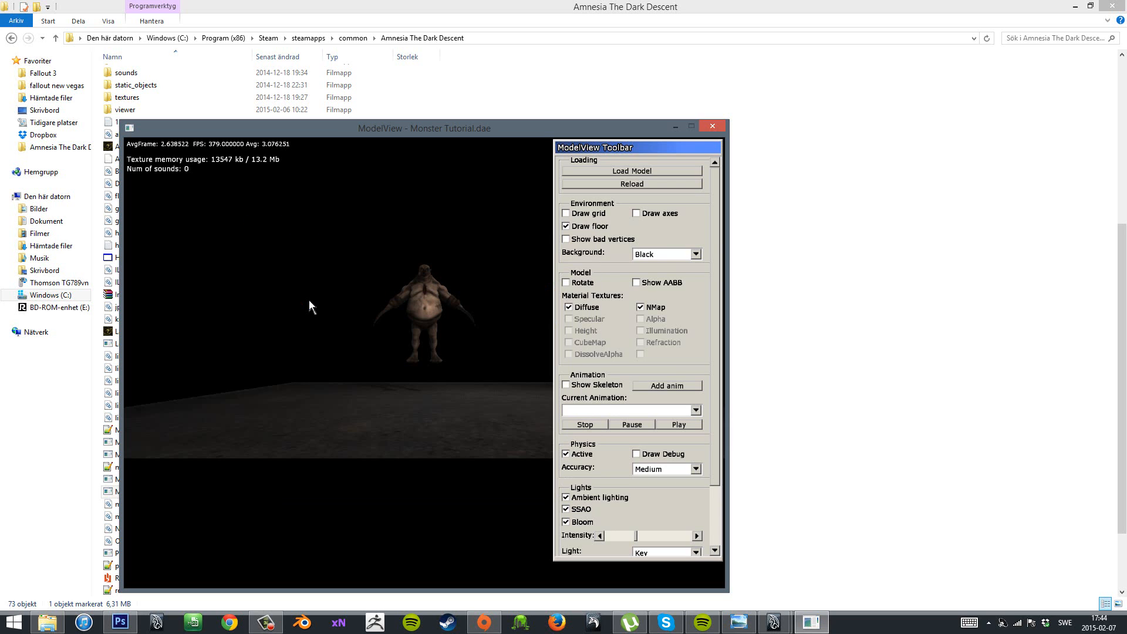
Examine the loaded monster model up close from the front and from slightly above.
scroll(380, 317, "up", 3)
left_click_drag(441, 264, 420, 317)
scroll(420, 317, "up", 1)
scroll(440, 235, "down", 1)
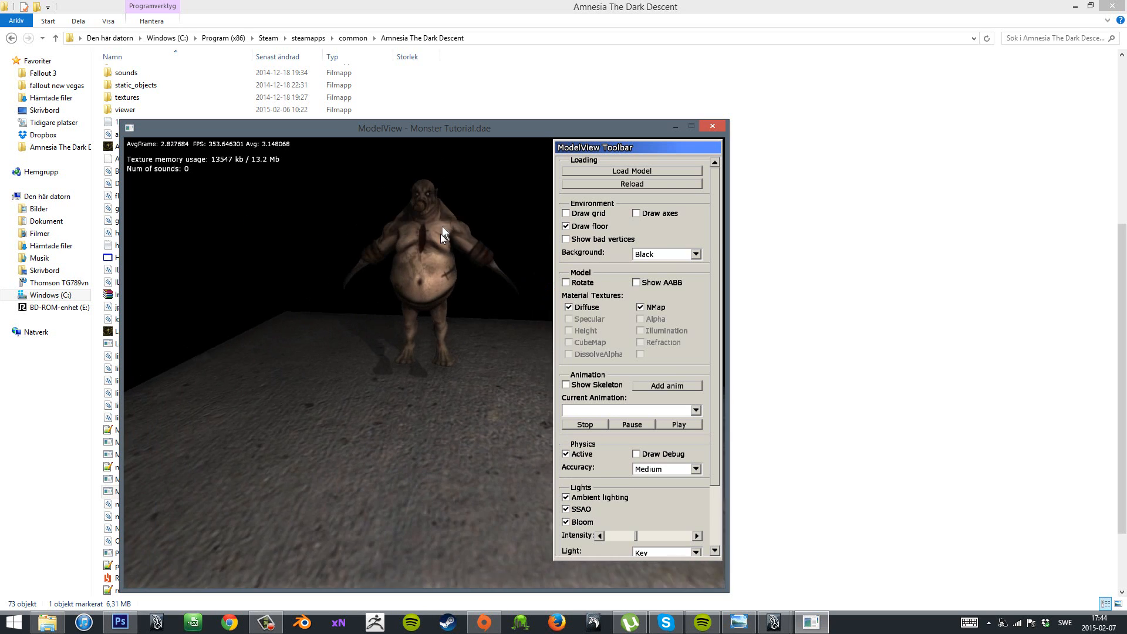
scroll(440, 233, "up", 2)
middle_click_drag(440, 234, 414, 372)
scroll(428, 370, "up", 1)
scroll(439, 358, "down", 2)
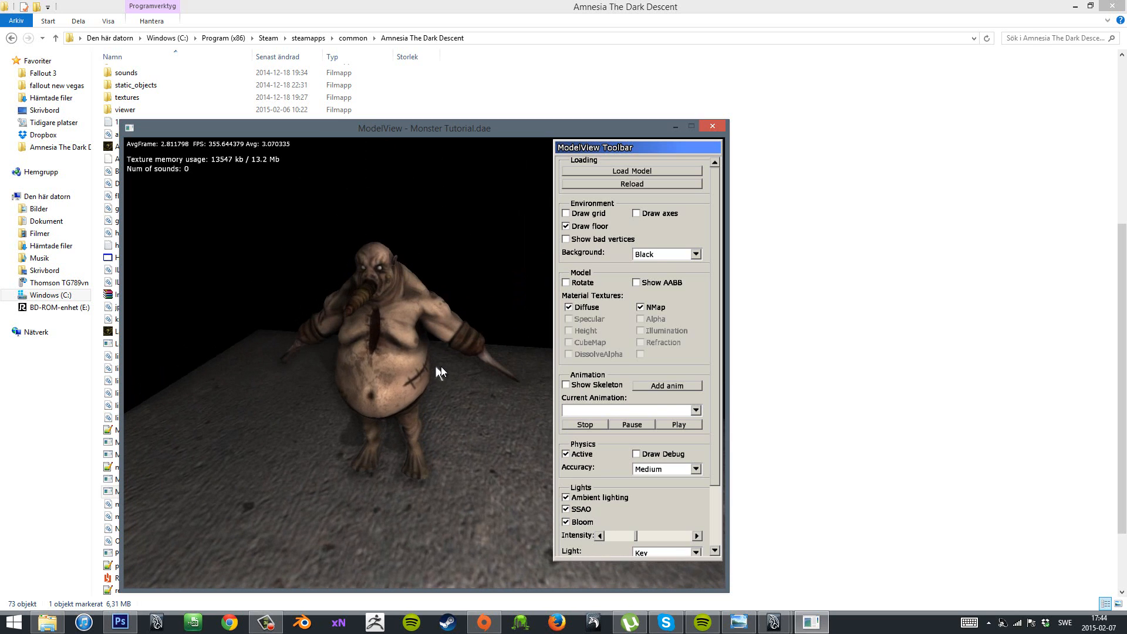
Add the animation Monster Tutorial Idle.dae to the loaded monster model.
left_click(692, 384)
left_click(328, 292)
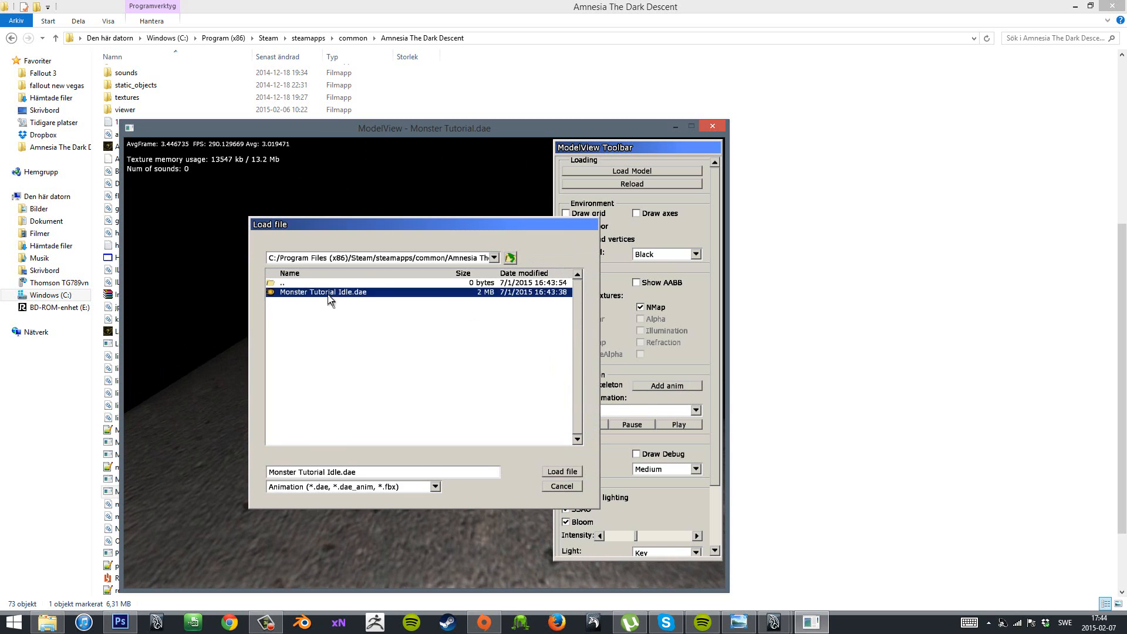
double_click(328, 294)
left_click_drag(495, 360, 525, 371)
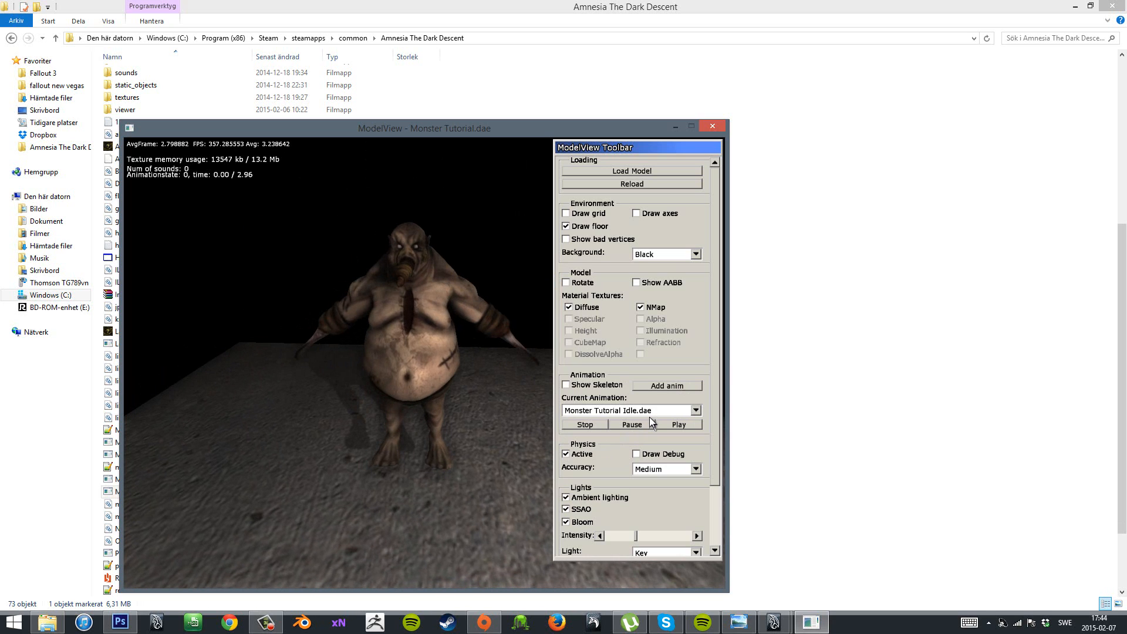
Play the Monster Tutorial Idle.dae animation on the loaded monster model.
left_click_drag(479, 376, 386, 356)
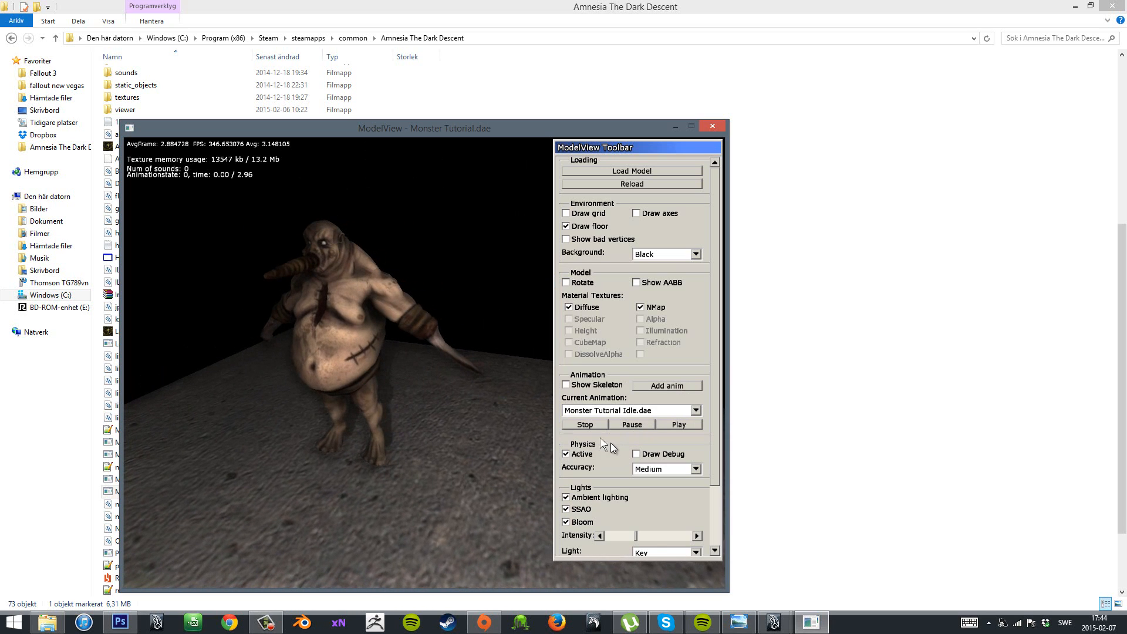
scroll(657, 446, "down", 4)
left_click_drag(719, 463, 717, 537)
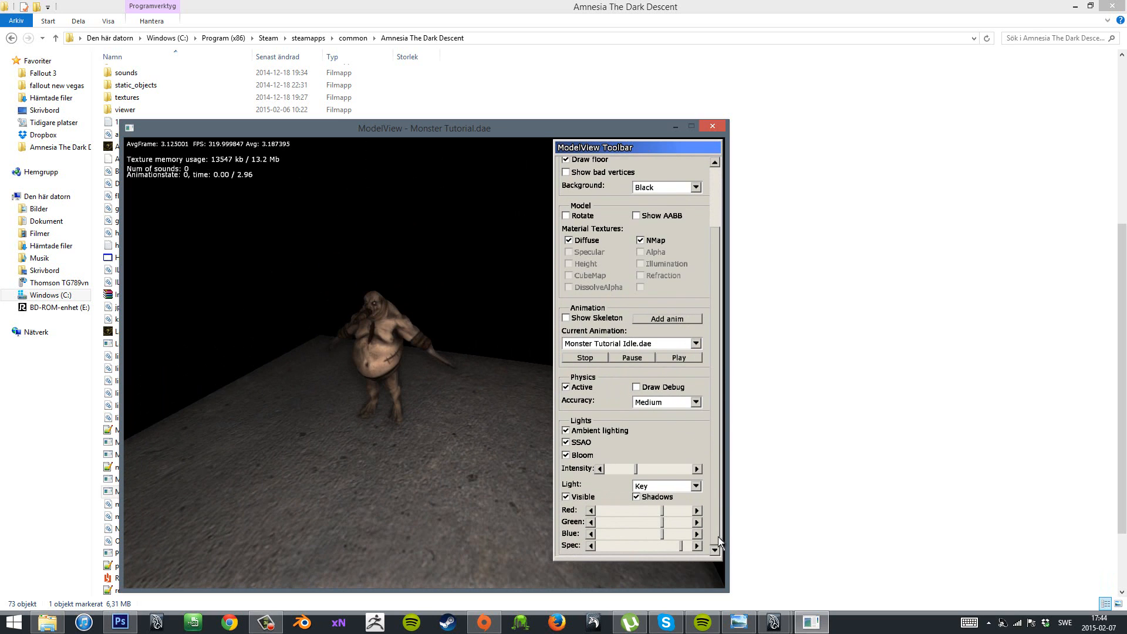
left_click(677, 358)
scroll(437, 387, "up", 3)
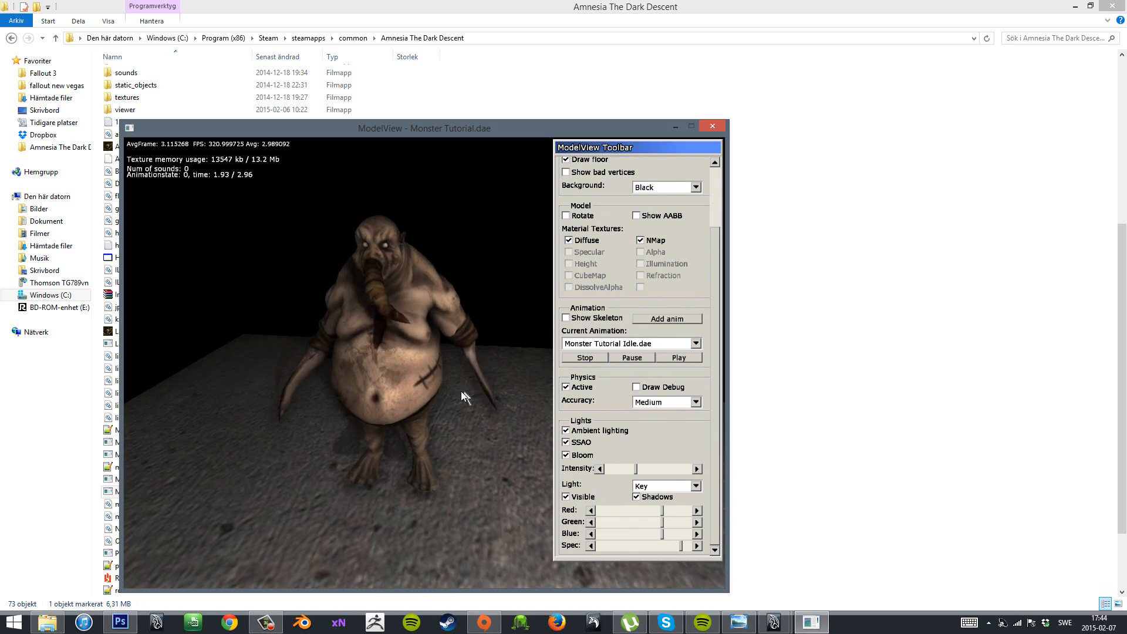
Examine the monster's idle animation in motion from several angles and distances.
left_click_drag(460, 391, 382, 377)
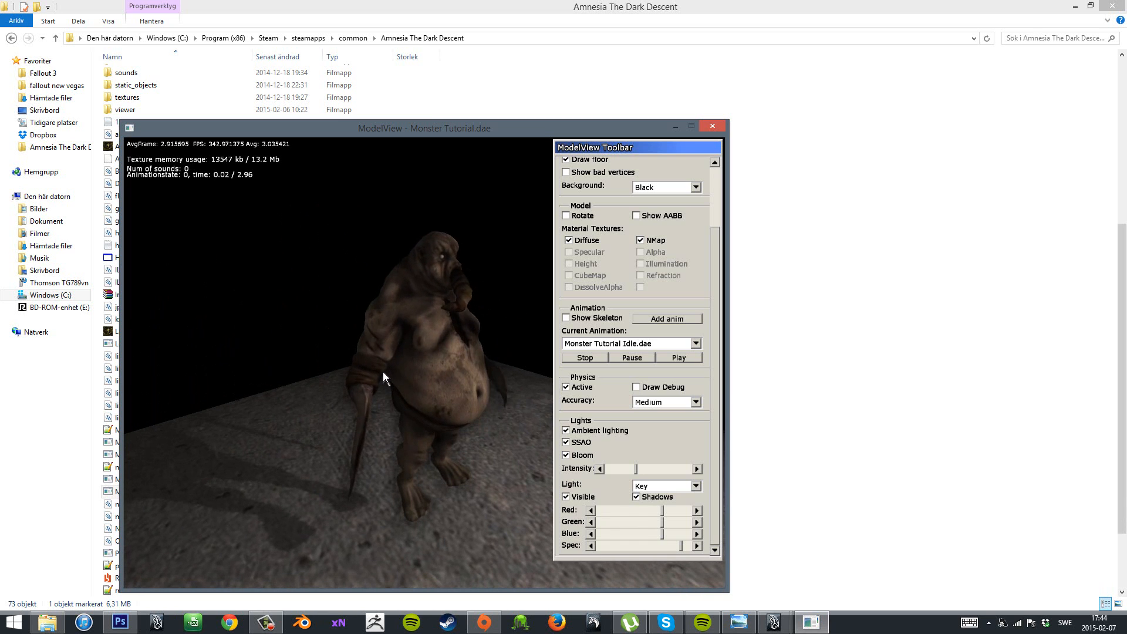
left_click_drag(382, 371, 288, 372)
scroll(429, 336, "down", 4)
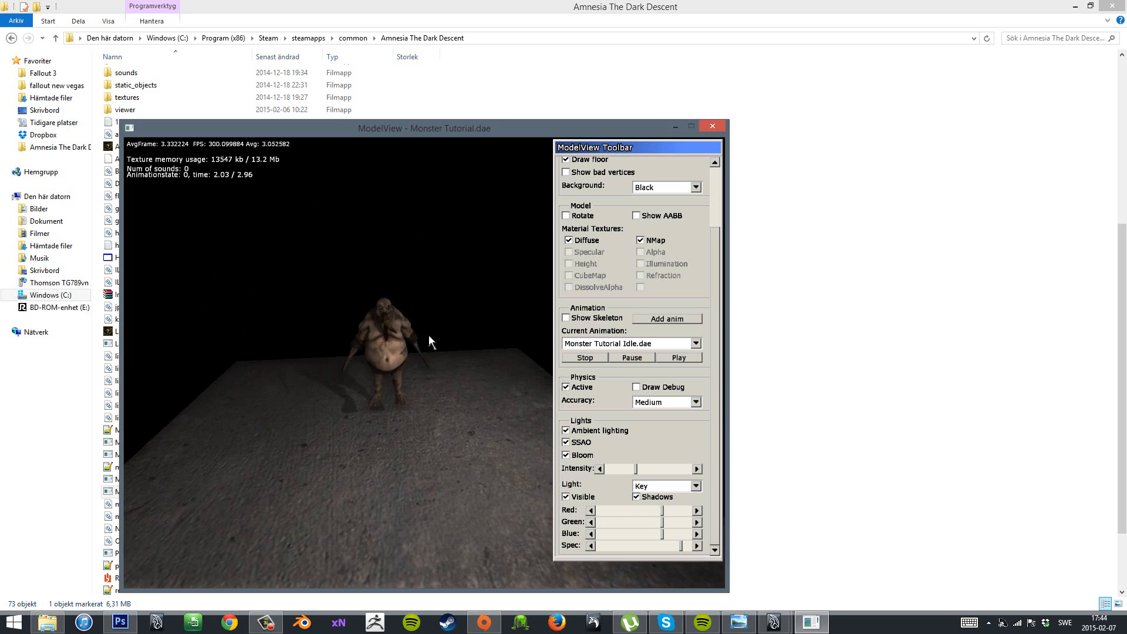
left_click_drag(429, 337, 394, 346)
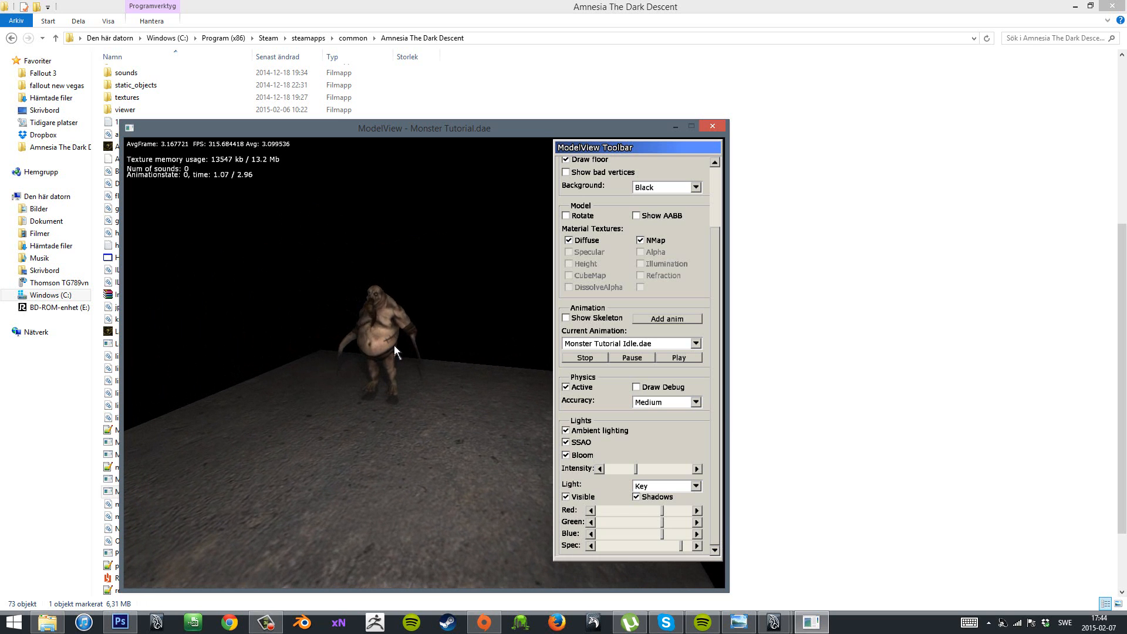
scroll(393, 345, "up", 5)
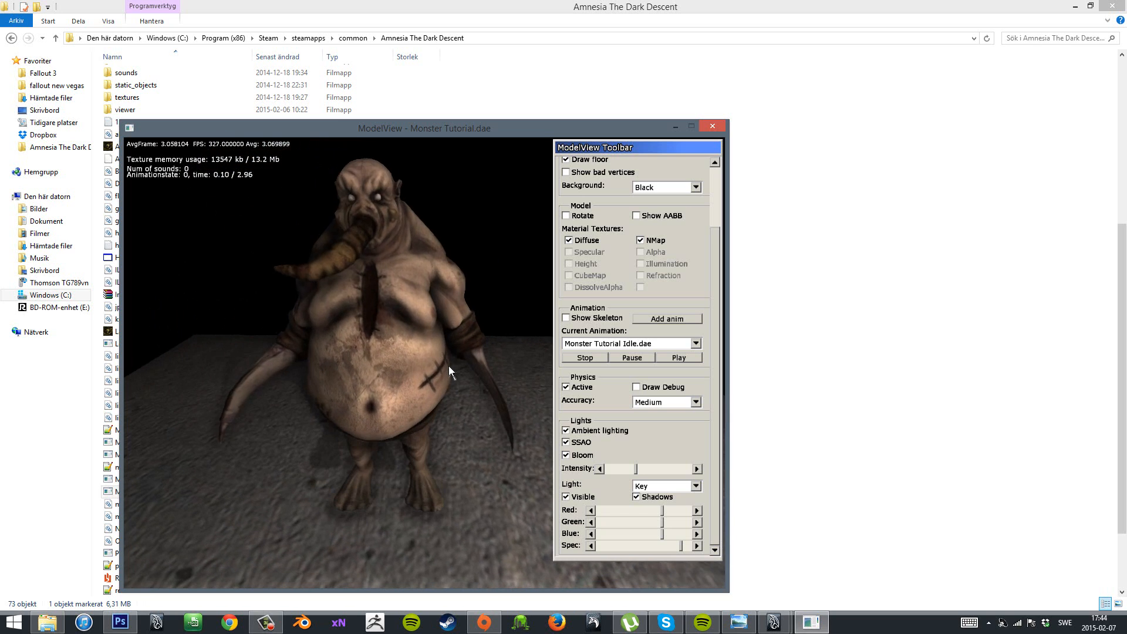
scroll(445, 365, "down", 3)
left_click_drag(445, 365, 406, 368)
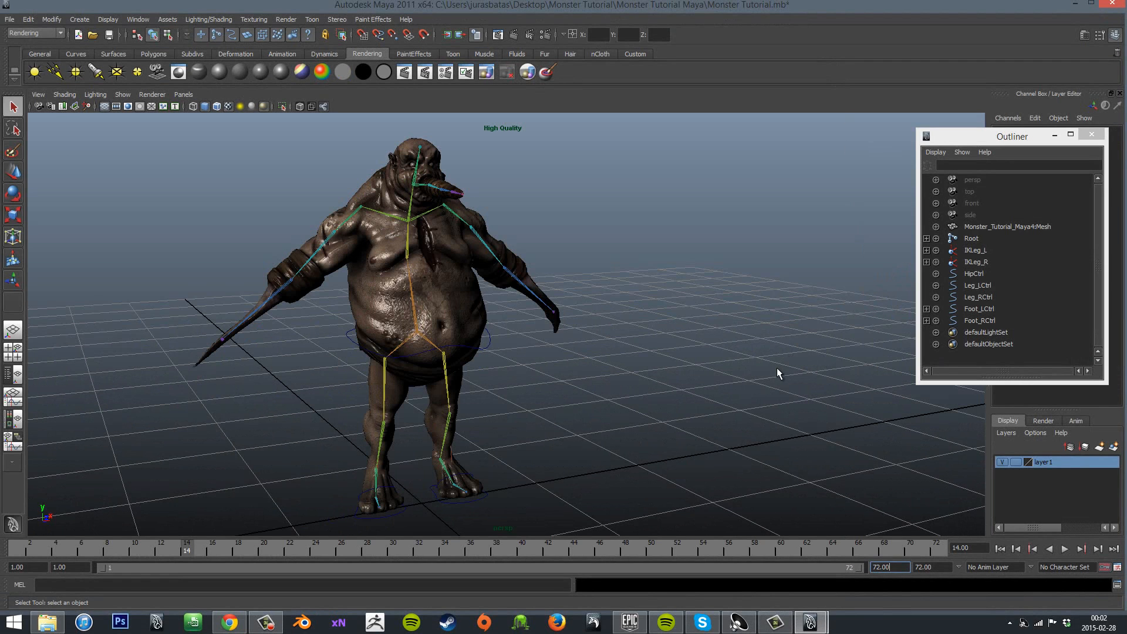
In Maya, play through the 72-frame timeline and inspect the rigged monster from several angles.
left_click_drag(649, 370, 651, 456, "alt")
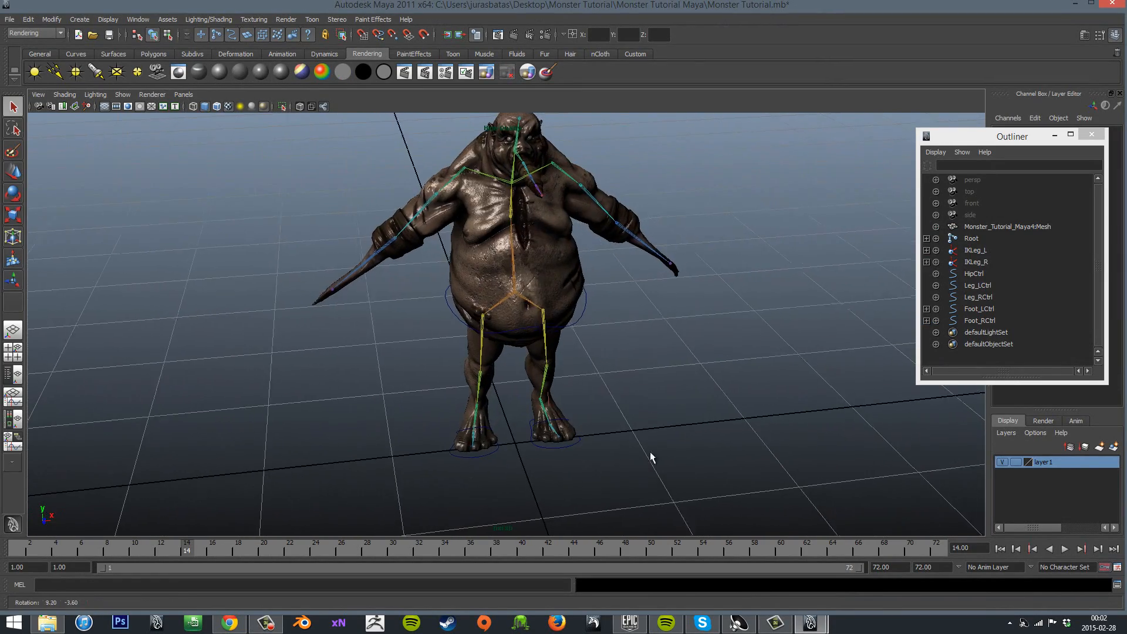
key("alt+v")
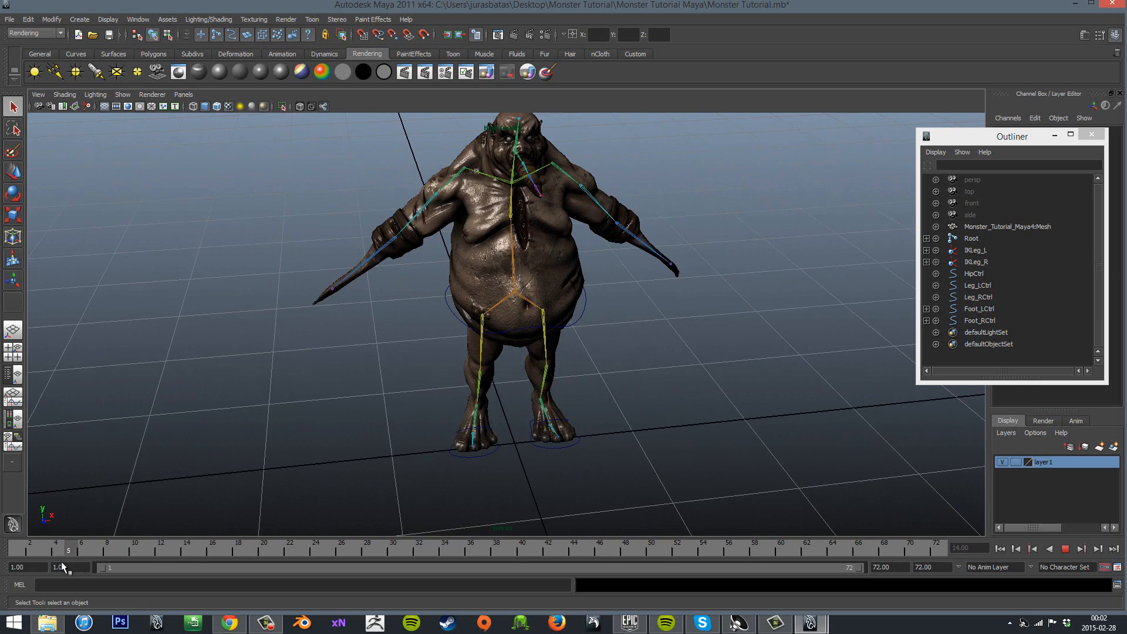
key("alt+v")
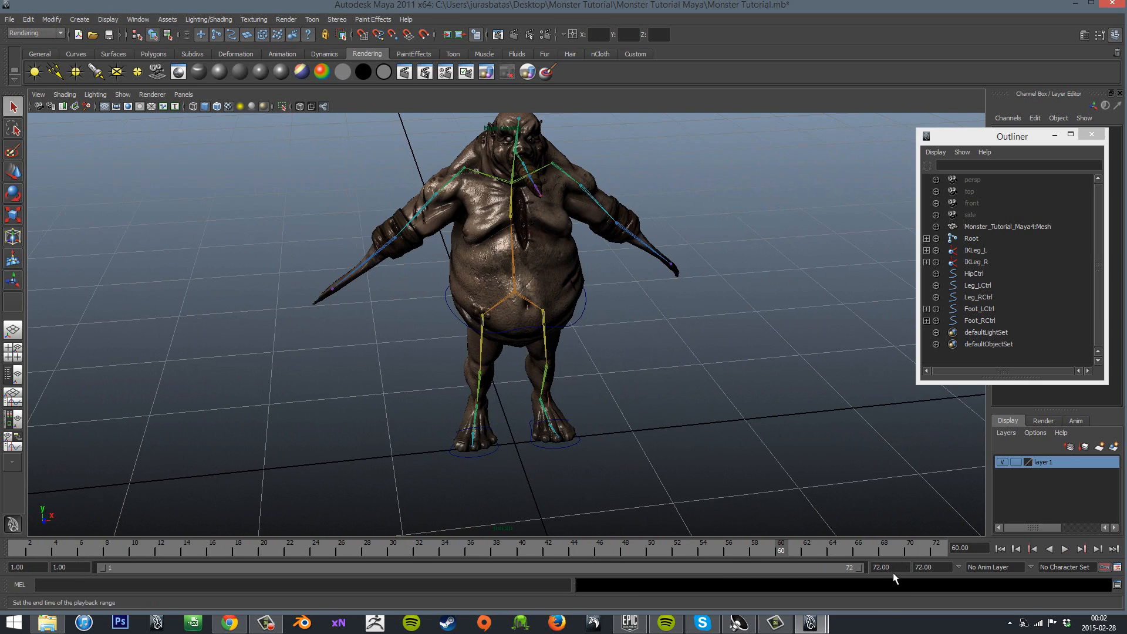
scroll(835, 488, "down", 3)
scroll(836, 485, "up", 4)
scroll(903, 514, "down", 4)
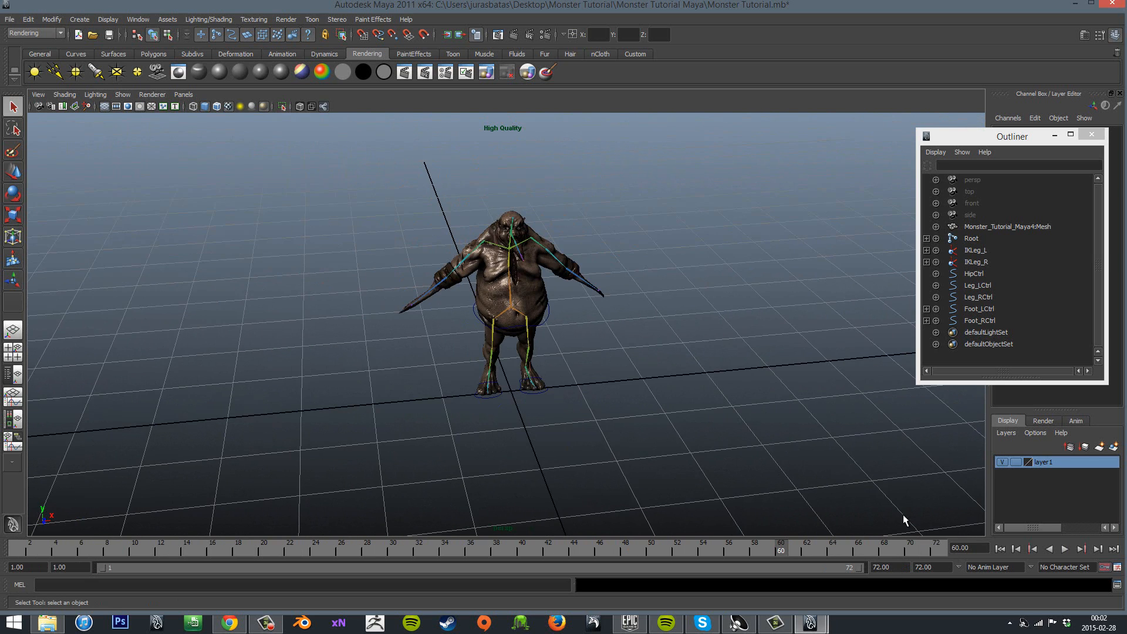
scroll(875, 515, "up", 5)
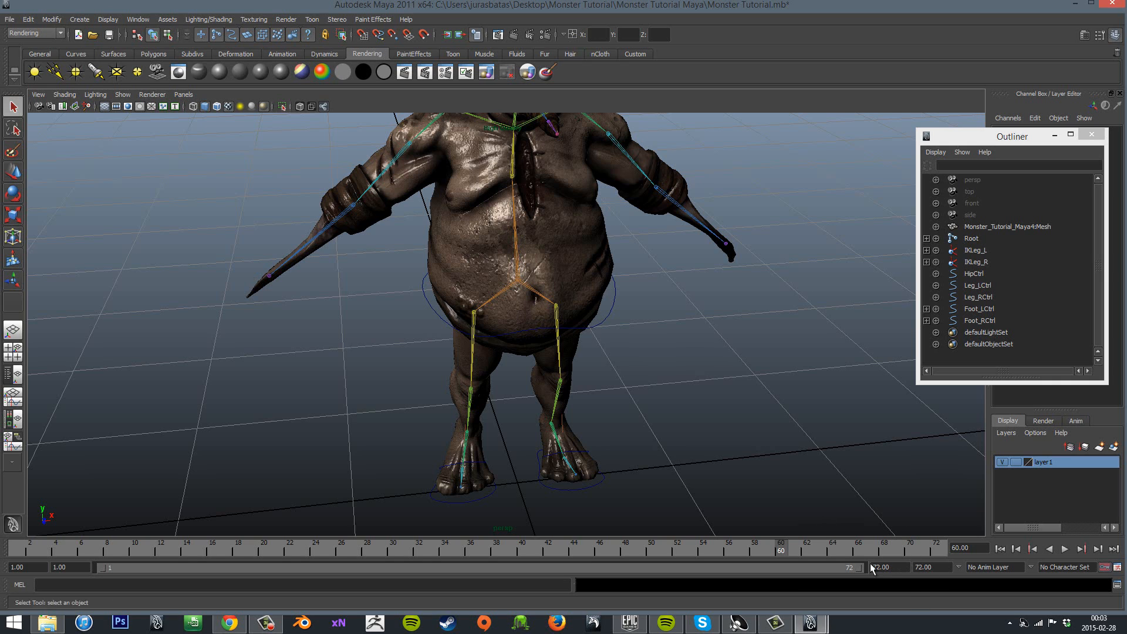
key("alt+v")
scroll(836, 477, "down", 3)
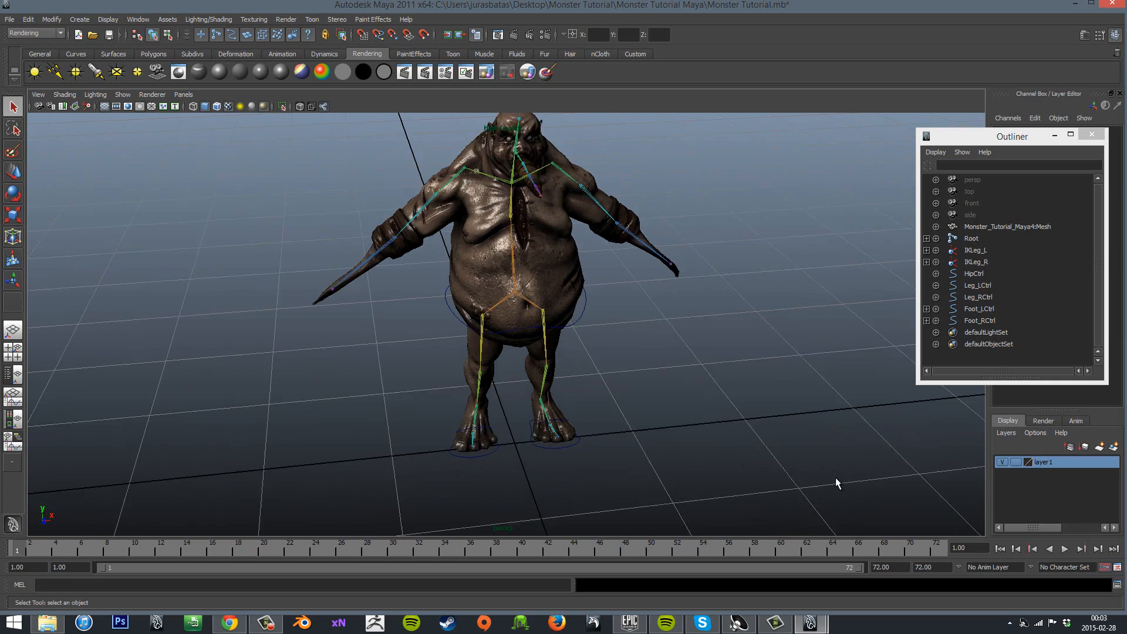
scroll(833, 453, "up", 2)
scroll(833, 452, "down", 3)
left_click_drag(772, 441, 833, 417, "alt")
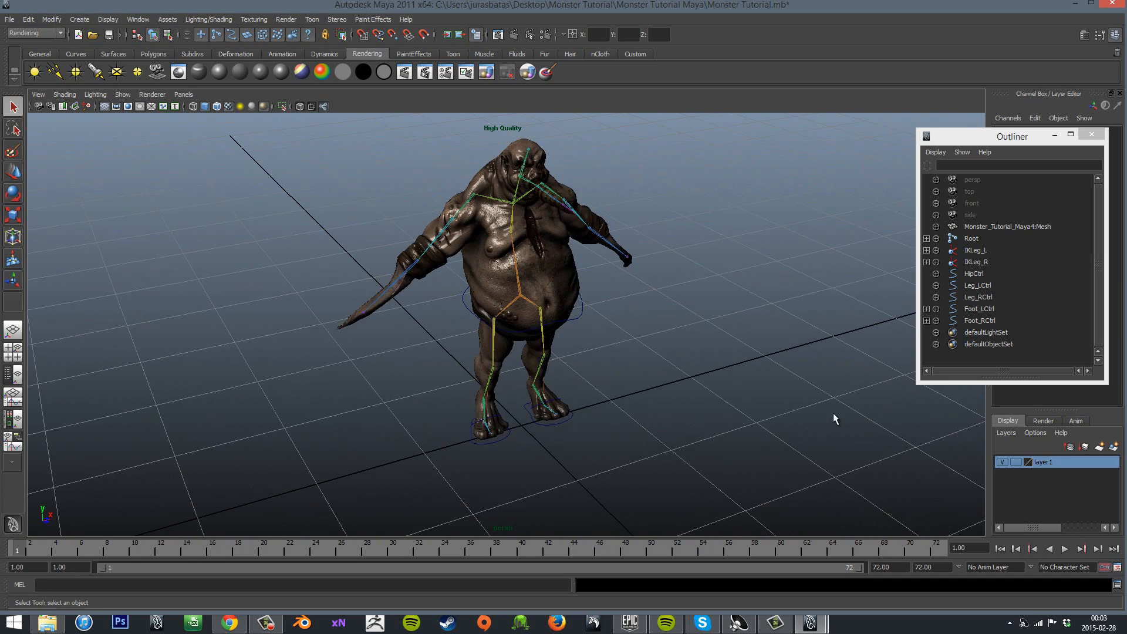
scroll(833, 418, "up", 3)
Select the Root joint and set keyframes for it at frames 1 and 72.
left_click(974, 273)
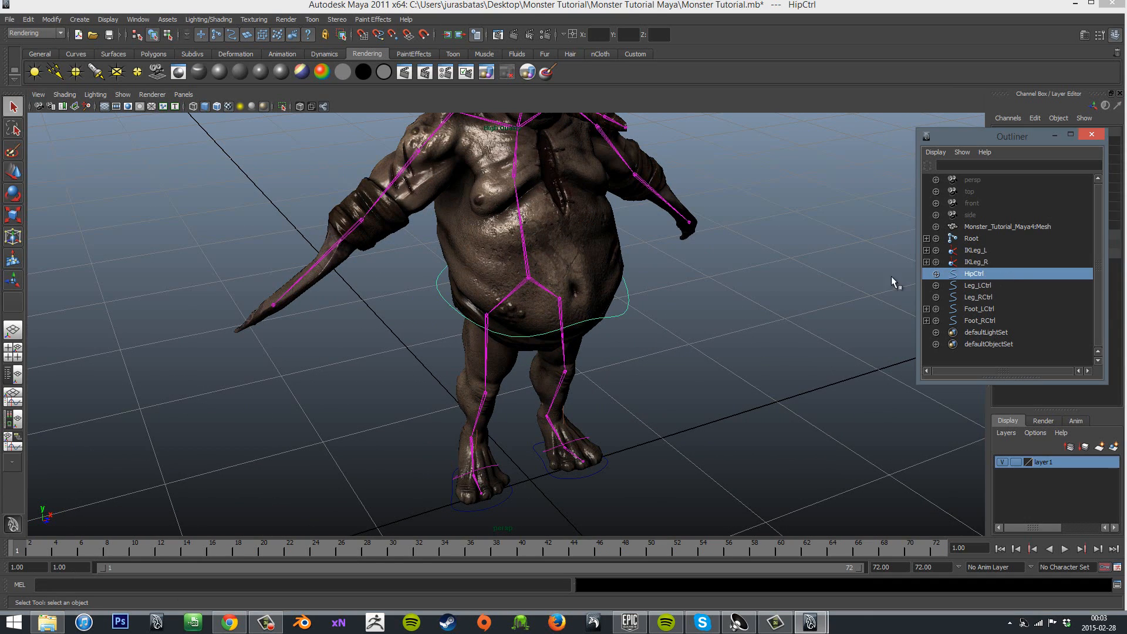
left_click(975, 227)
left_click(992, 237)
left_click_drag(873, 351, 621, 355, "alt")
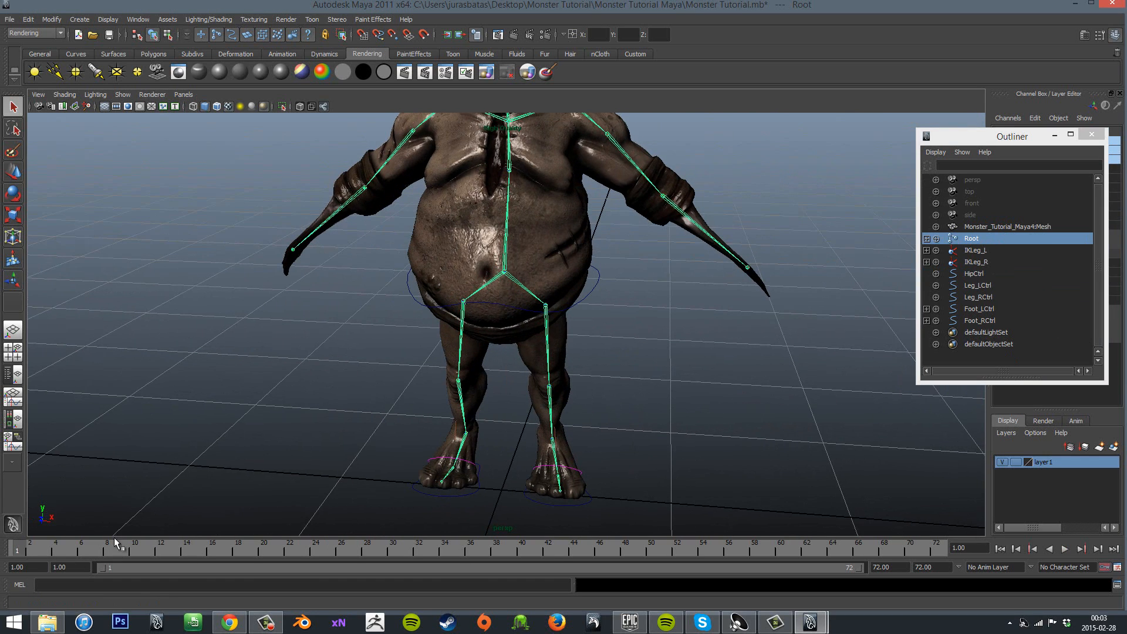
key("s")
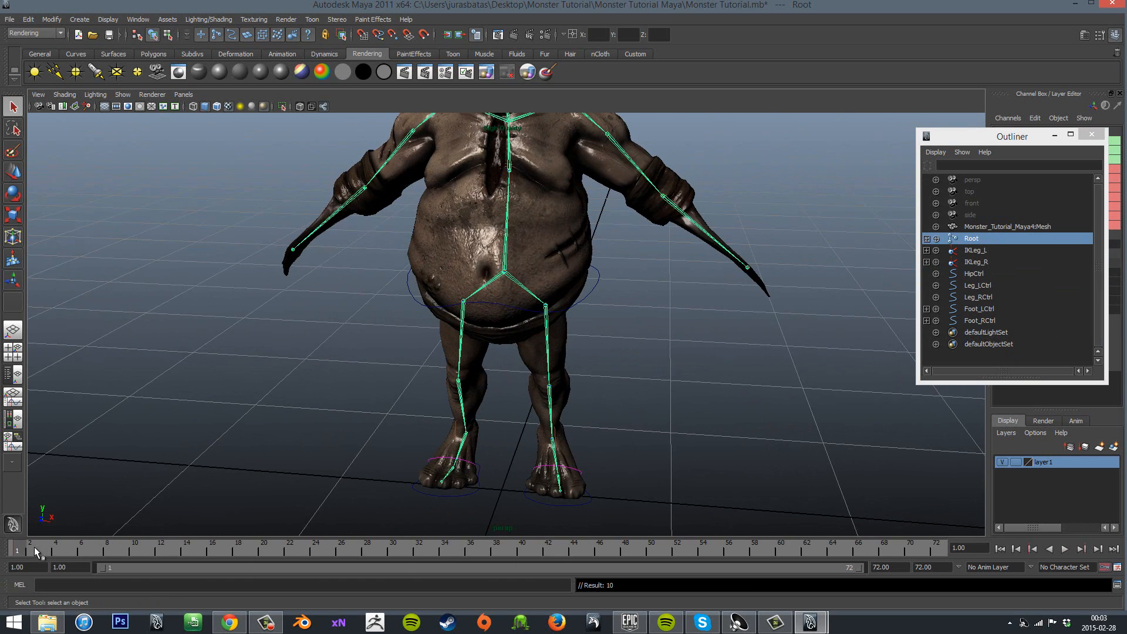
left_click(937, 549)
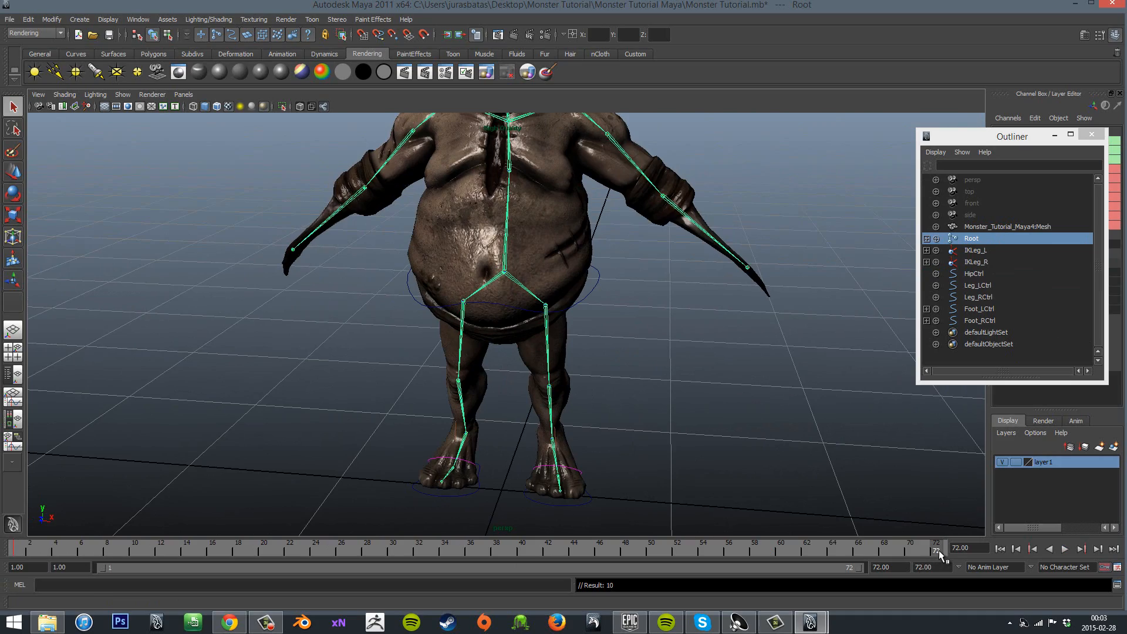
Play back the keyed timeline while viewing the whole monster.
mouse_move(625, 491)
left_mouse_down("alt")
mouse_move(760, 470)
mouse_move(897, 482)
mouse_move(556, 481)
mouse_move(740, 468)
mouse_move(638, 472)
mouse_move(665, 452)
mouse_move(719, 546)
mouse_move(5, 565)
left_mouse_up("alt")
scroll(635, 464, "down", 5)
scroll(640, 452, "up", 5)
scroll(665, 456, "down", 3)
key("alt+v")
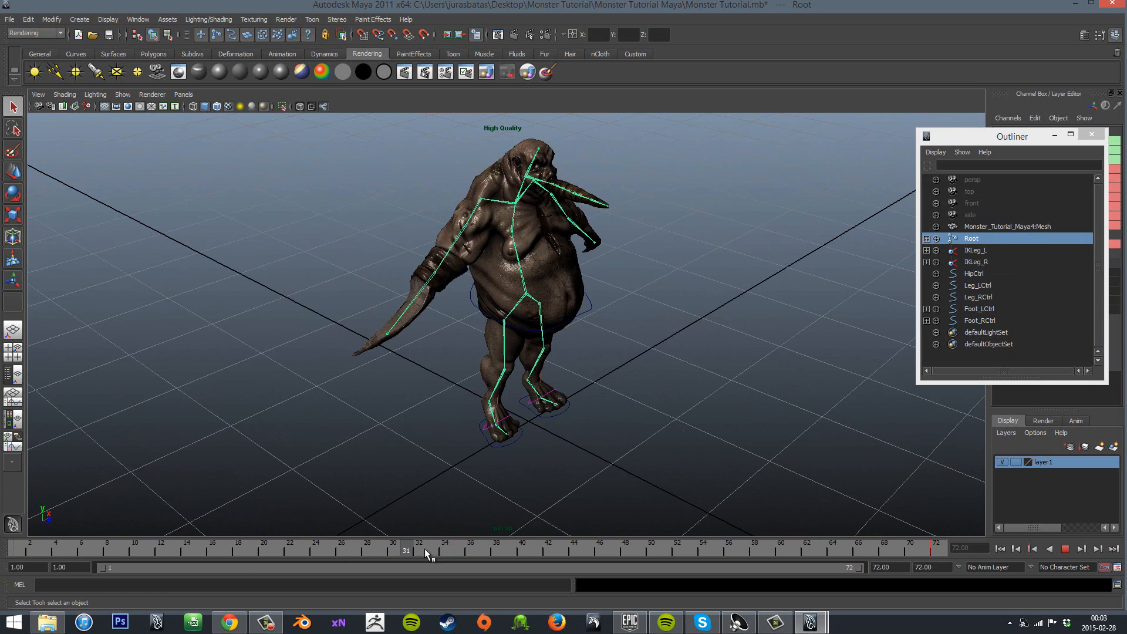
Try moving the Root joint at frame 36 and preview the resulting motion.
left_click(471, 549)
key("w")
mouse_move(527, 256)
left_mouse_down()
mouse_move(527, 273)
mouse_move(527, 256)
left_mouse_up()
scroll(610, 399, "up", 3)
left_click_drag(640, 417, 558, 411, "alt")
key("alt+v")
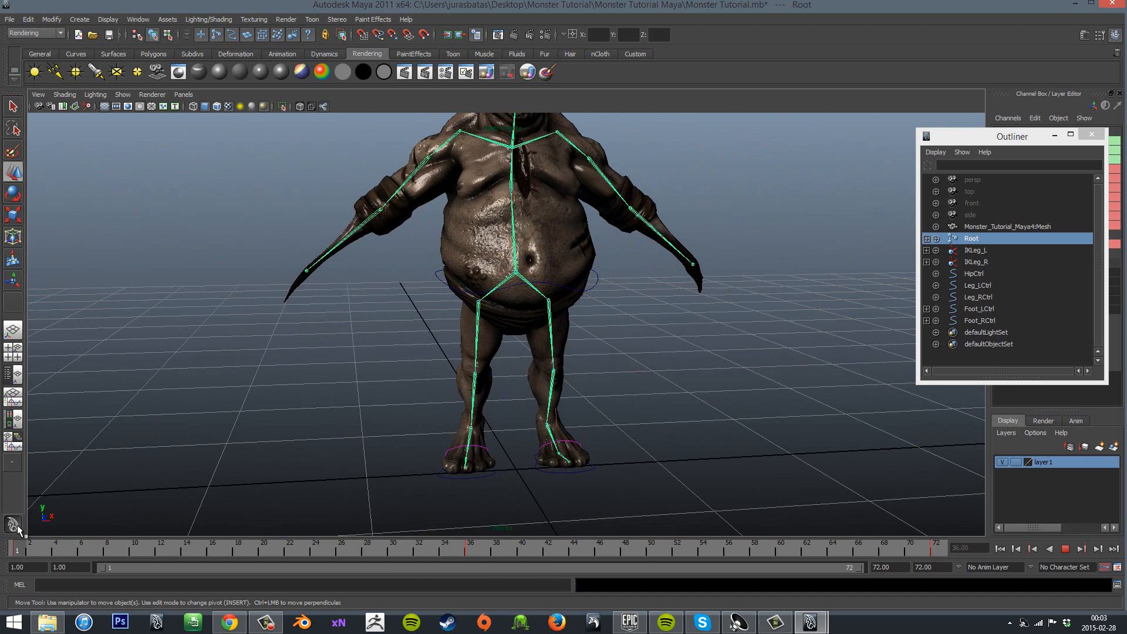
key("ctrl+z")
key("ctrl+z")
Open the Graph Editor for the Root joint and place it clear of the monster model.
left_click(381, 549)
left_click(138, 19)
mouse_move(203, 83)
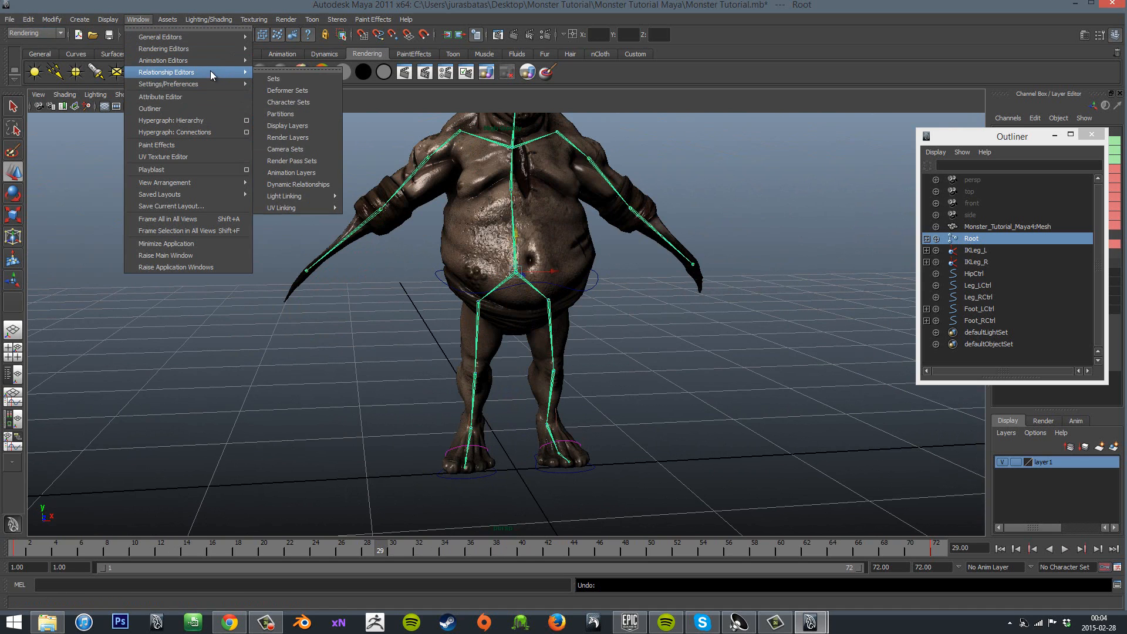
mouse_move(244, 60)
left_click(285, 67)
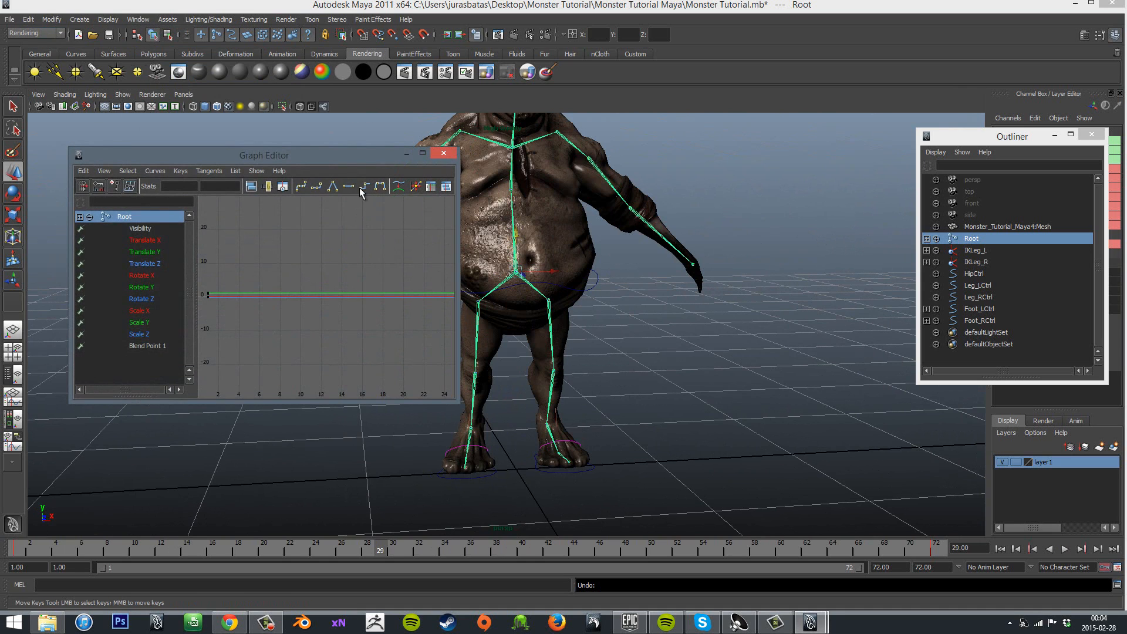
left_click_drag(347, 159, 287, 139)
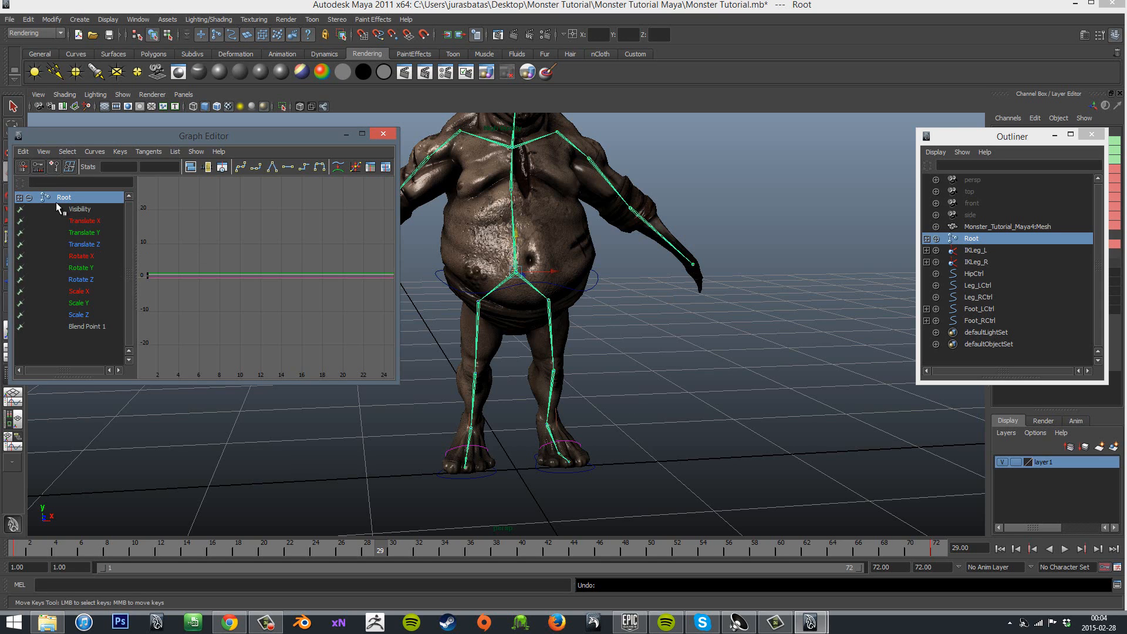
Inspect the Root joint's Visibility, Translate X, Translate Y, Translate Z and Scale Y curves one by one.
left_click(92, 211)
left_click(95, 222)
left_click(97, 234)
left_click(96, 247)
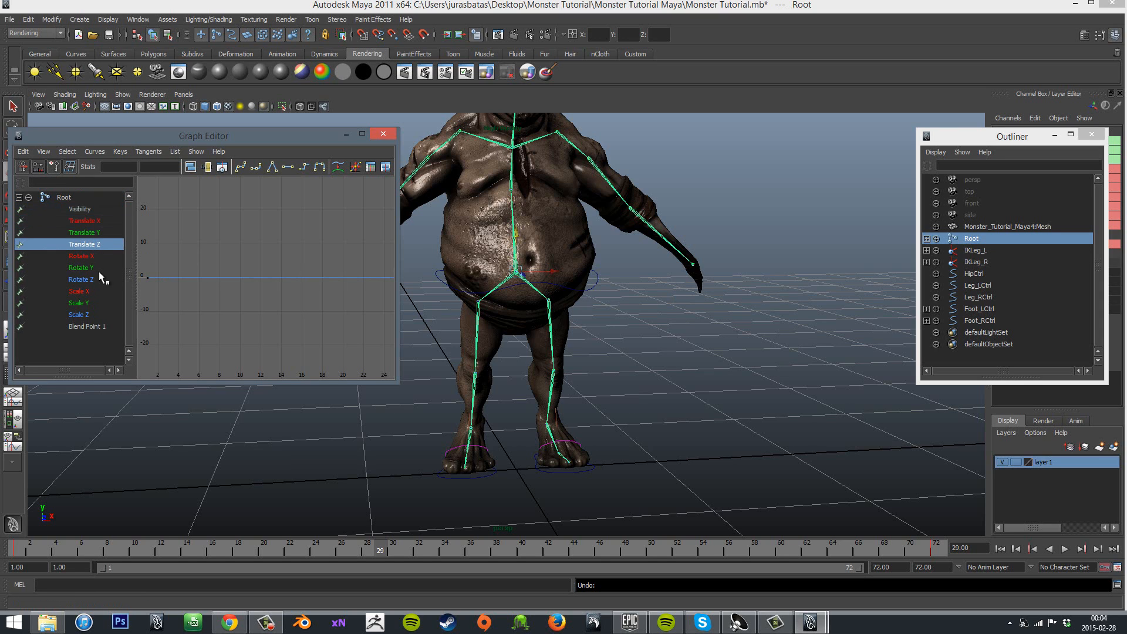
left_click(95, 211)
left_click(75, 222)
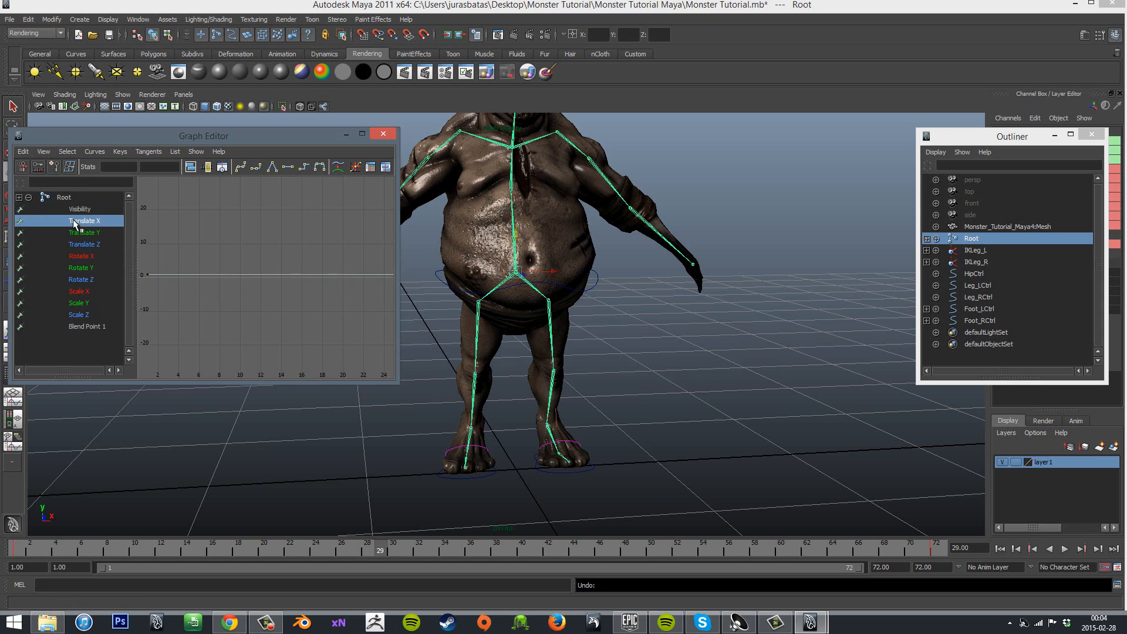
left_click(106, 234)
left_click(104, 244)
left_click(103, 210)
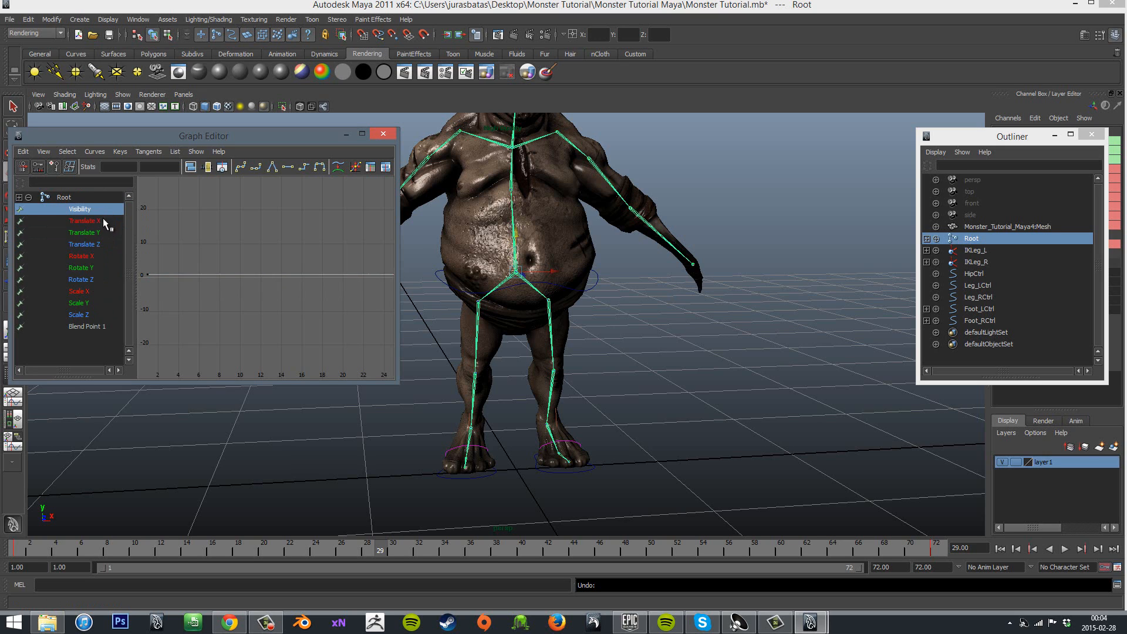
left_click(98, 222)
left_click(100, 232)
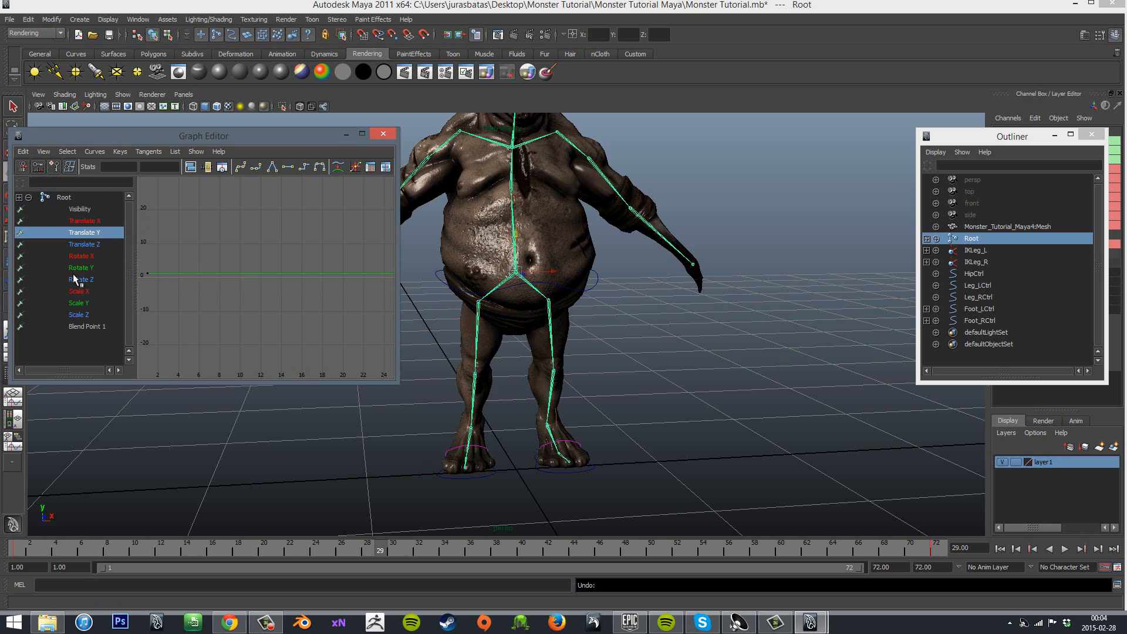
left_click(94, 302)
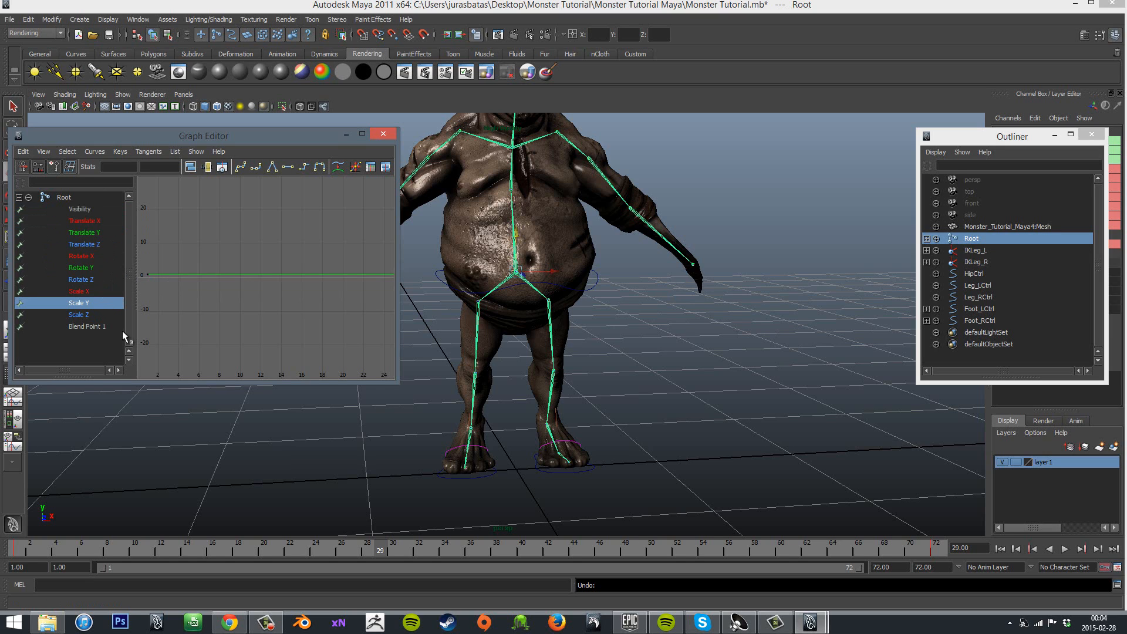
Examine the Root joint's Translate X, Y and Z curves across the full range from frame 1 to 72.
left_click(86, 221)
scroll(289, 282, "down", 3)
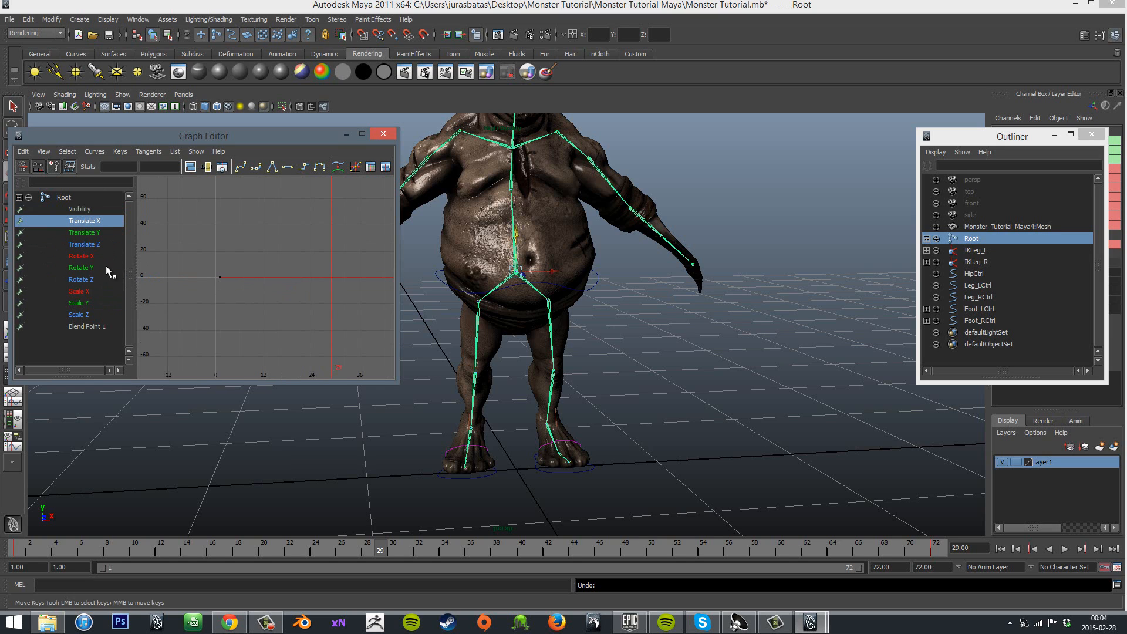
left_click(84, 232)
left_click(84, 243)
scroll(305, 282, "down", 3)
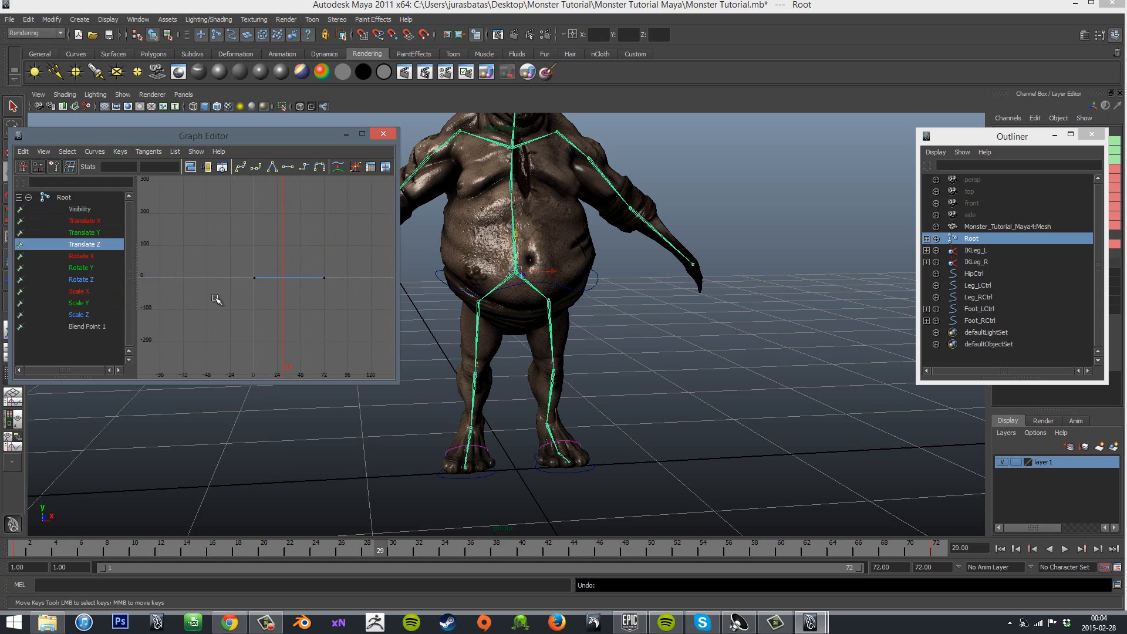
scroll(261, 276, "down", 3)
key("alt+v")
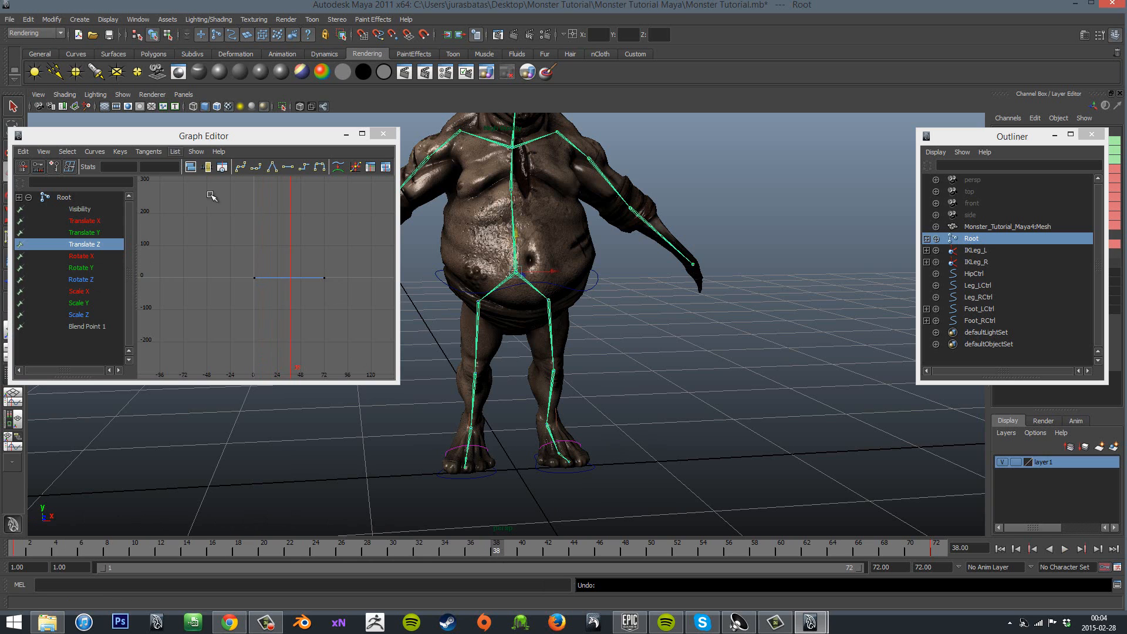
scroll(331, 283, "up", 2)
scroll(331, 284, "down", 1)
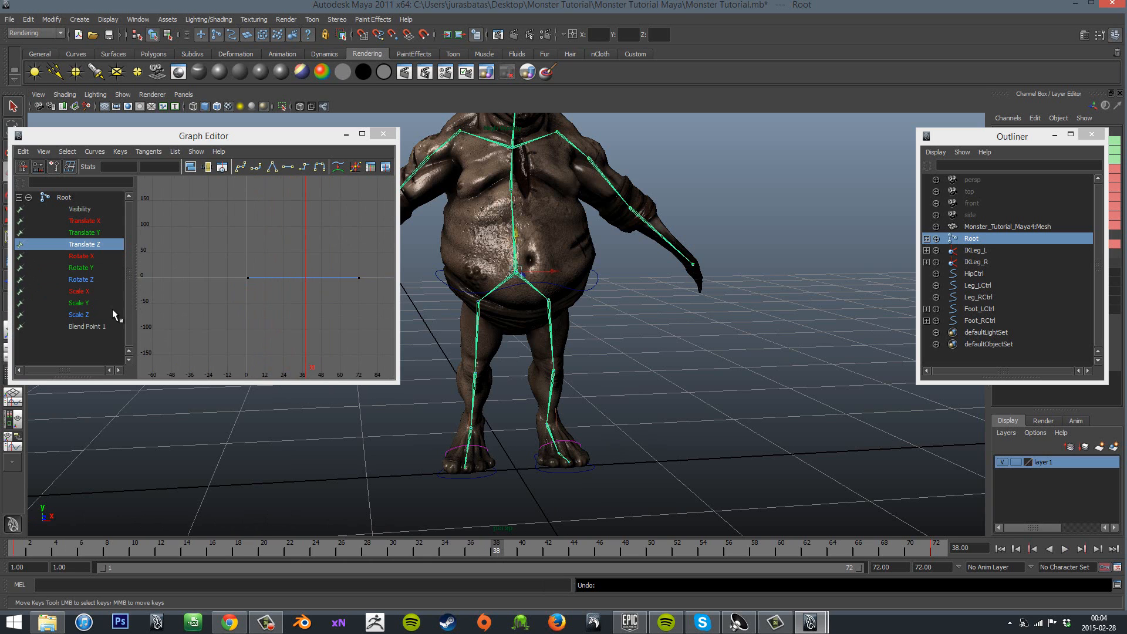
Lower the Root joint at frame 38, undoing the last excess movement.
left_click_drag(516, 235, 517, 285)
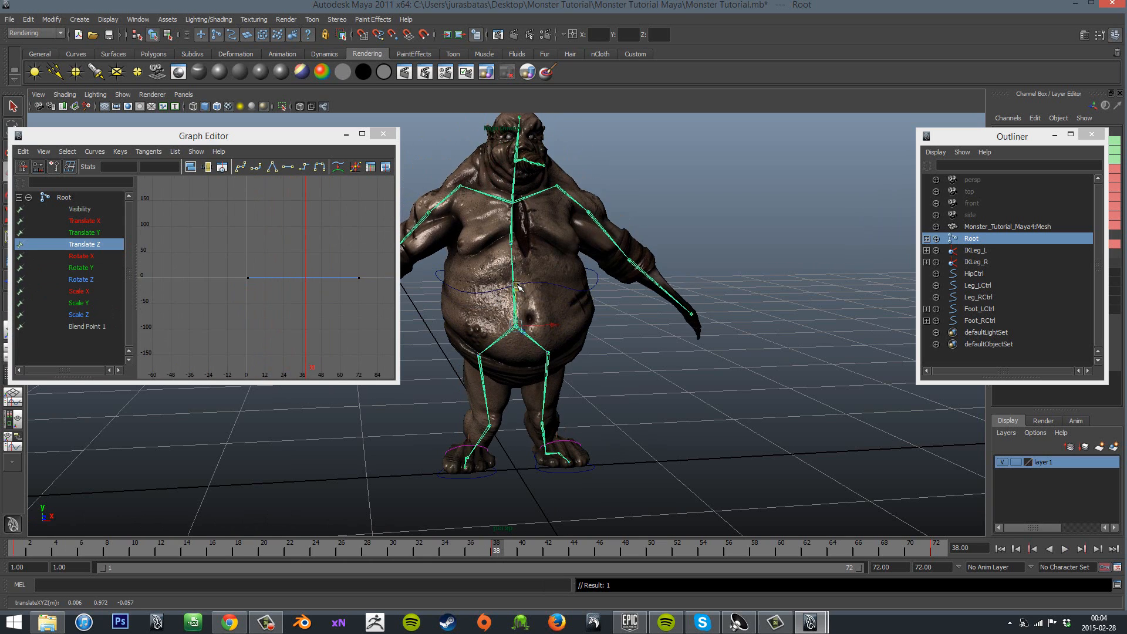
key("ctrl+z")
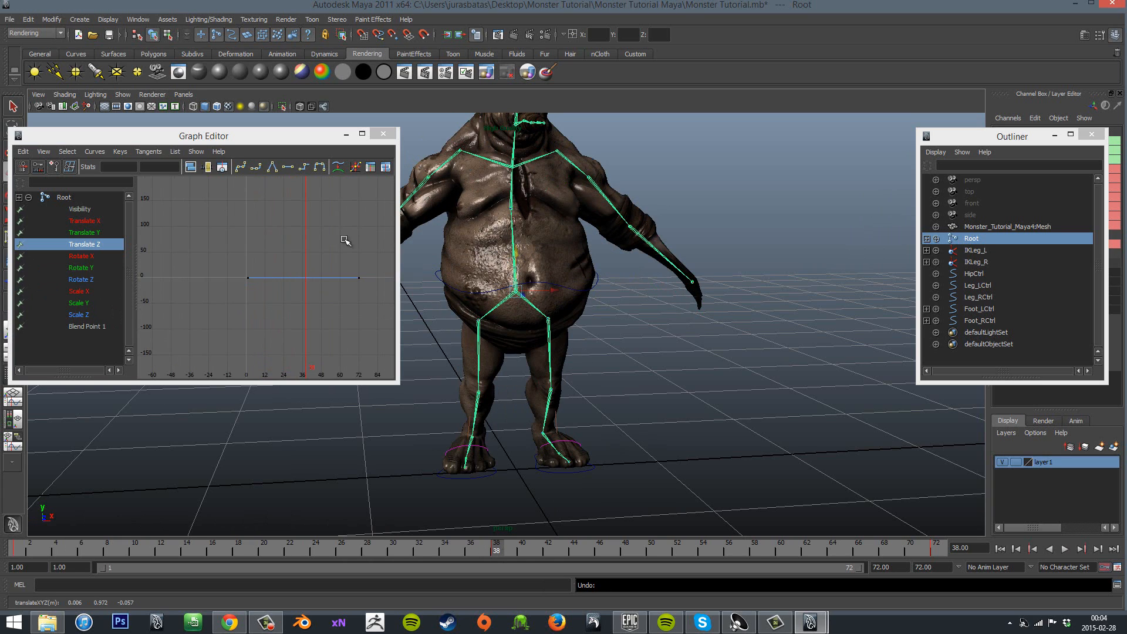
Compare the Root joint's Rotate Z and Translate curves, then try lowering the joint at frame 38 and undo the move.
left_click(96, 278)
left_click(82, 244)
left_click(83, 232)
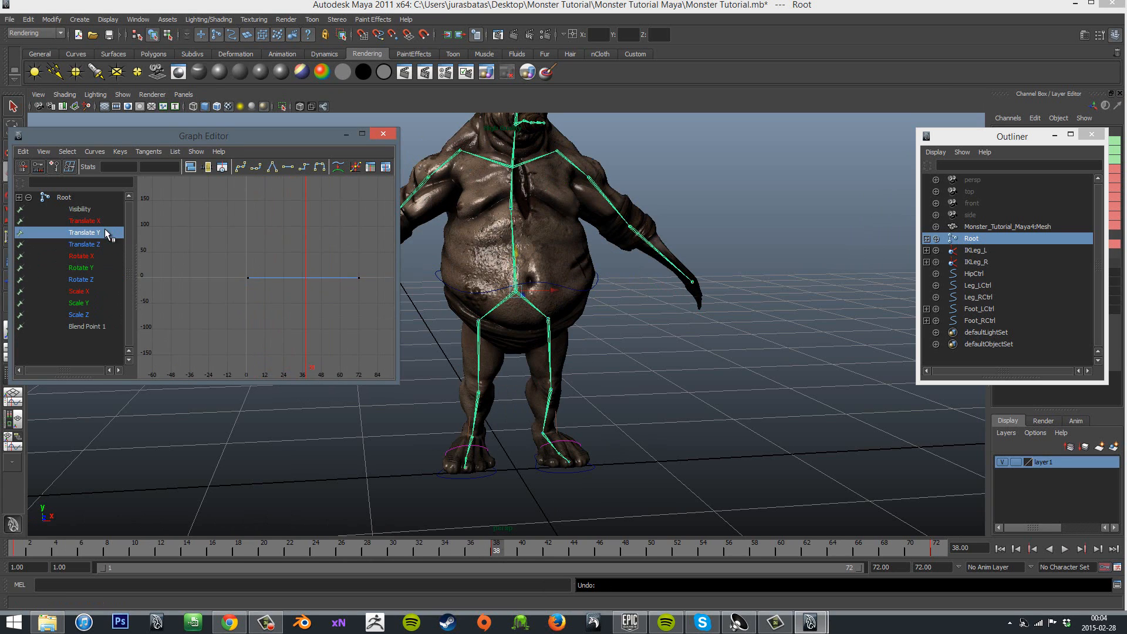
left_click(82, 221)
left_click(82, 233)
left_click_drag(516, 254, 517, 300)
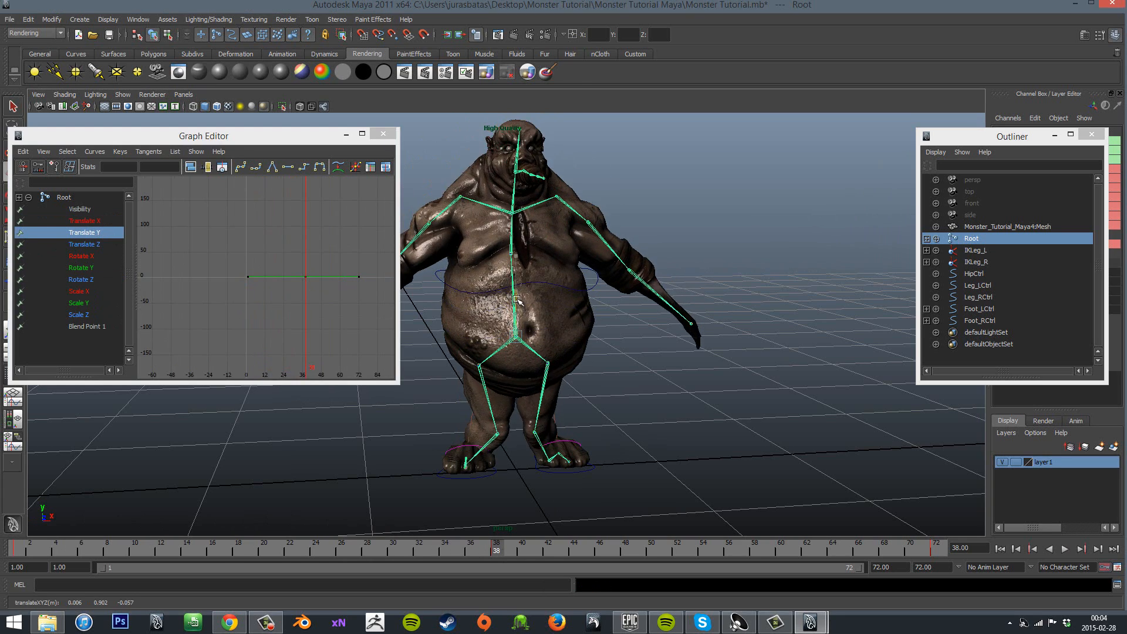
key("ctrl+z")
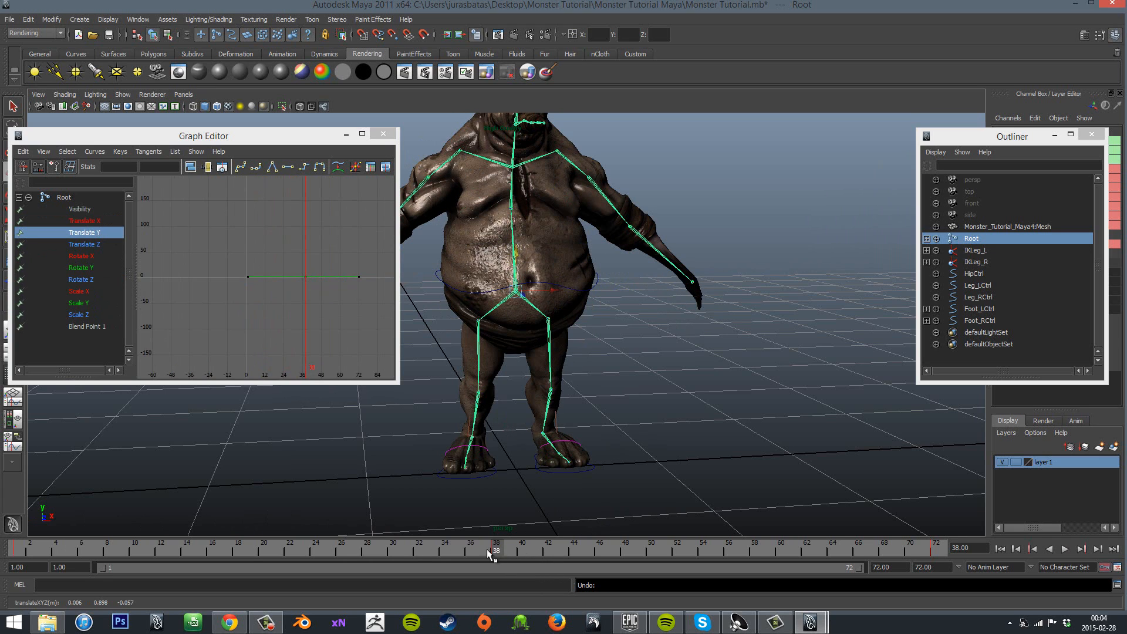
Play the animation briefly and scrub the timeline from frame 27 to frame 38 to review the Root joint's motion.
key("alt+v")
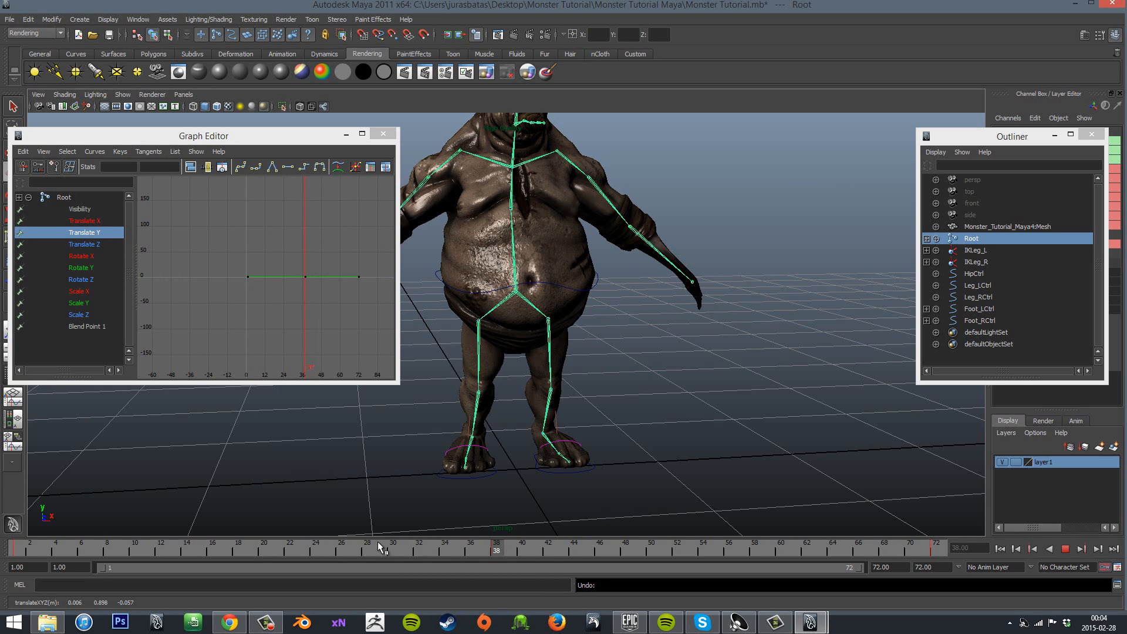
key("alt+v")
left_click(352, 554)
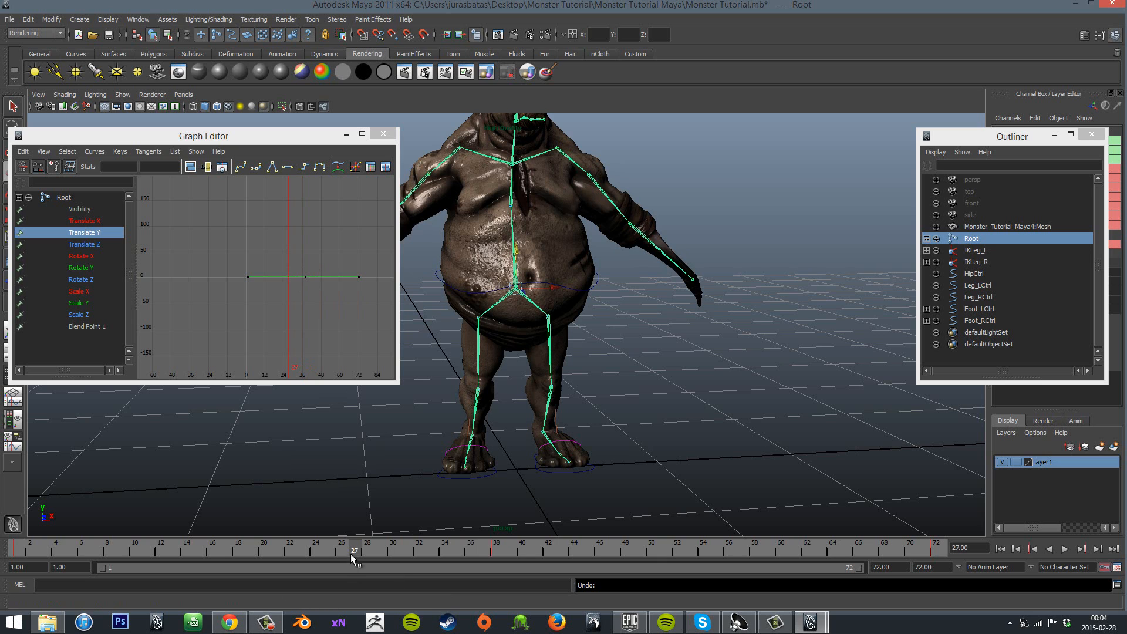
left_click_drag(351, 554, 496, 548)
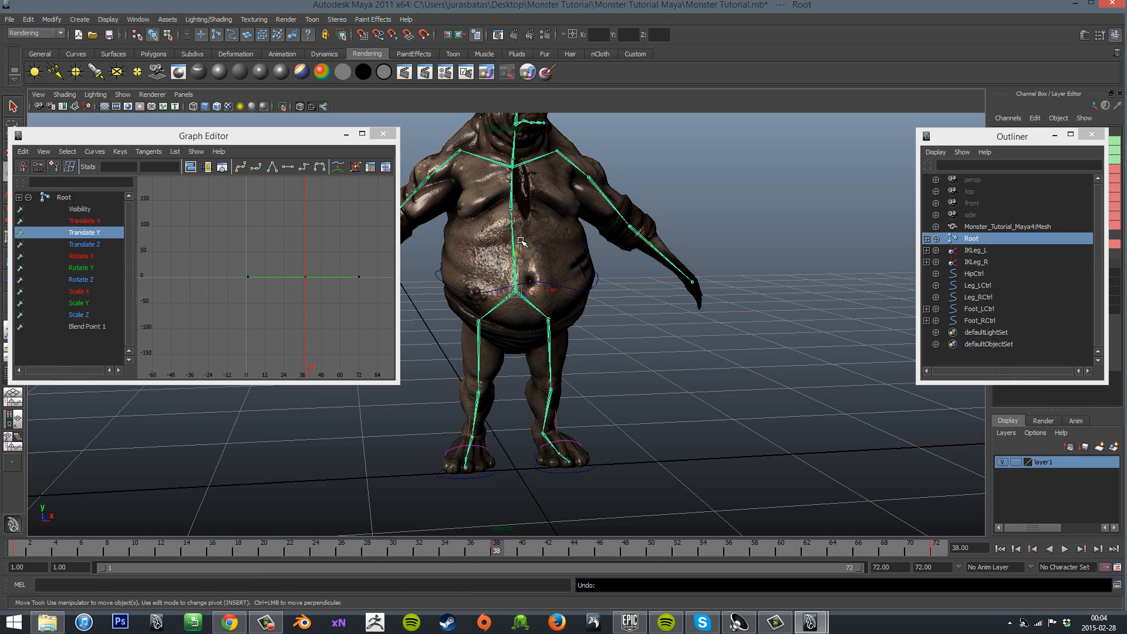
Raise the Root joint high above the floor at frame 38, bring it partly back down and set a key.
left_click_drag(521, 241, 516, 137)
scroll(359, 294, "up", 3)
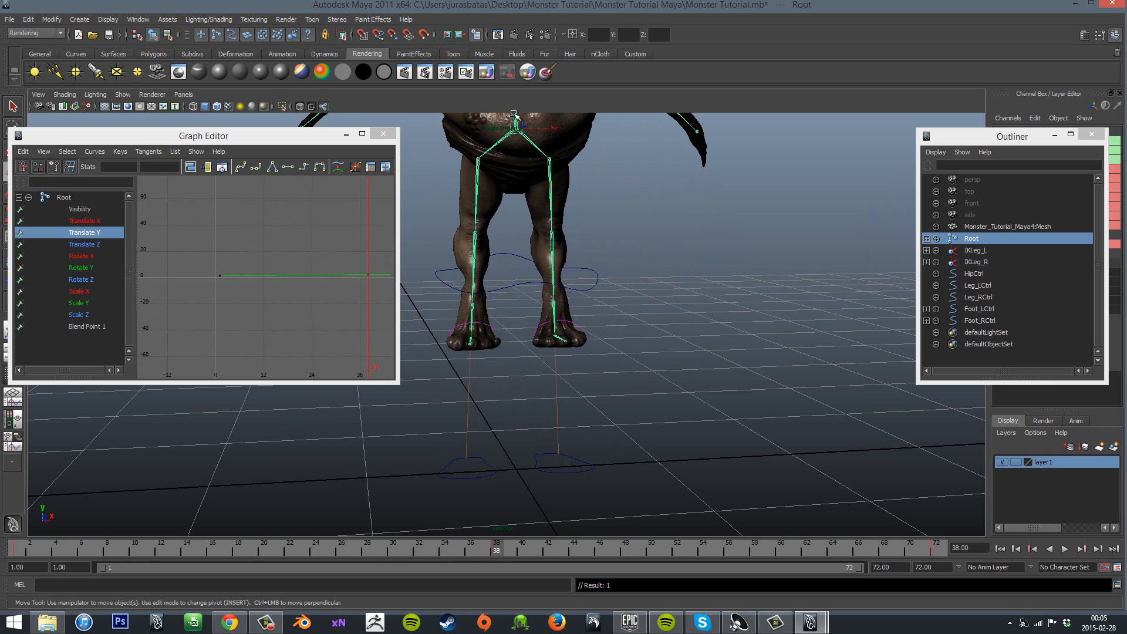
key("ctrl+z")
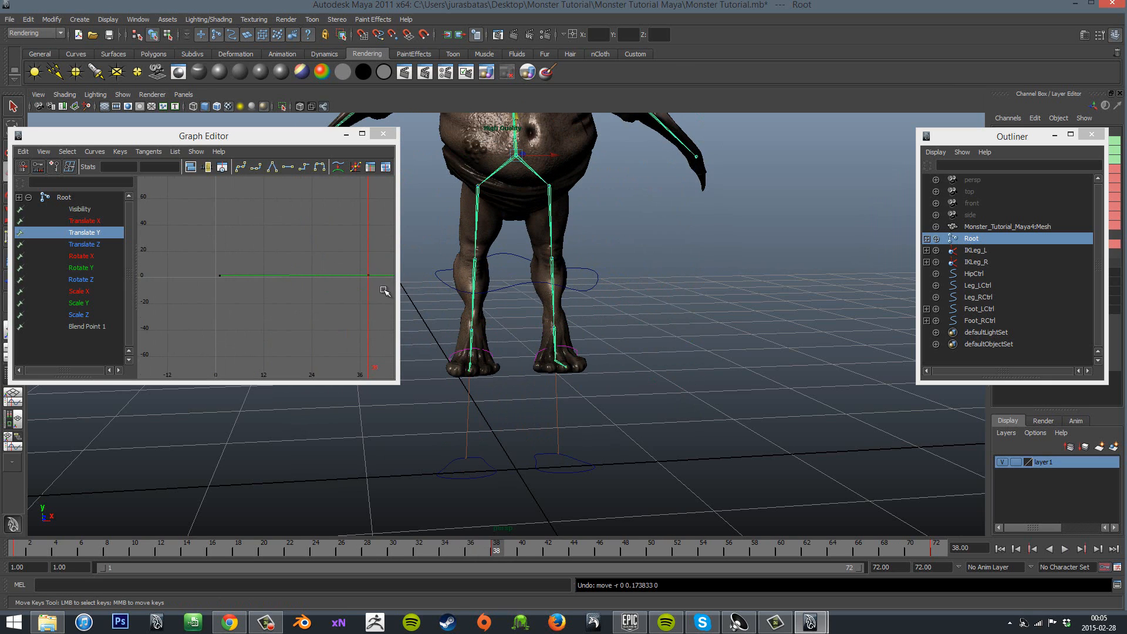
key("ctrl+z")
left_click_drag(517, 181, 516, 208)
key("s")
Compare the Root joint's Translate curves, rotate the joint about 42° around Z at frame 38, and view its Rotate Z curve.
left_click(92, 244)
left_click(94, 235)
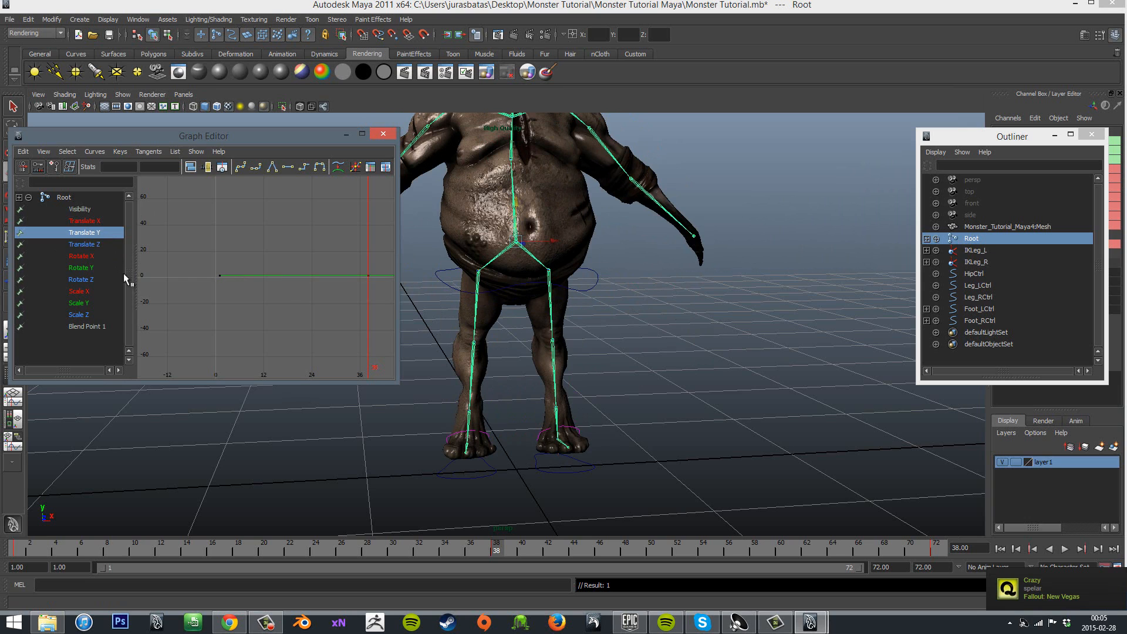
left_click(93, 245)
left_click(103, 233)
left_click(100, 221)
left_click(89, 279)
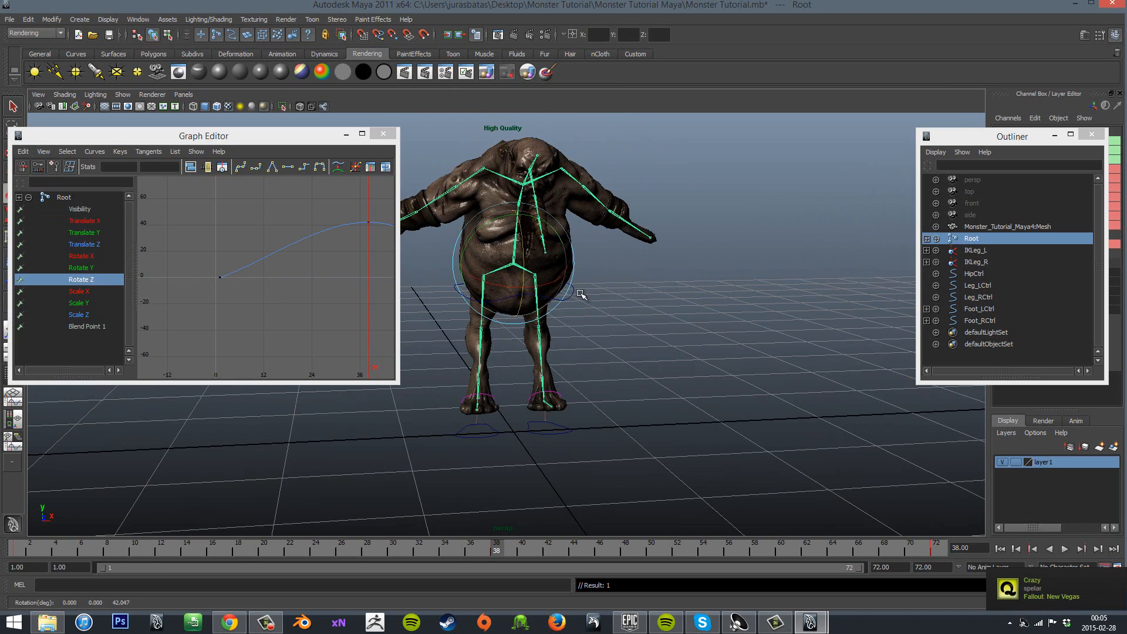
scroll(369, 260, "down", 2)
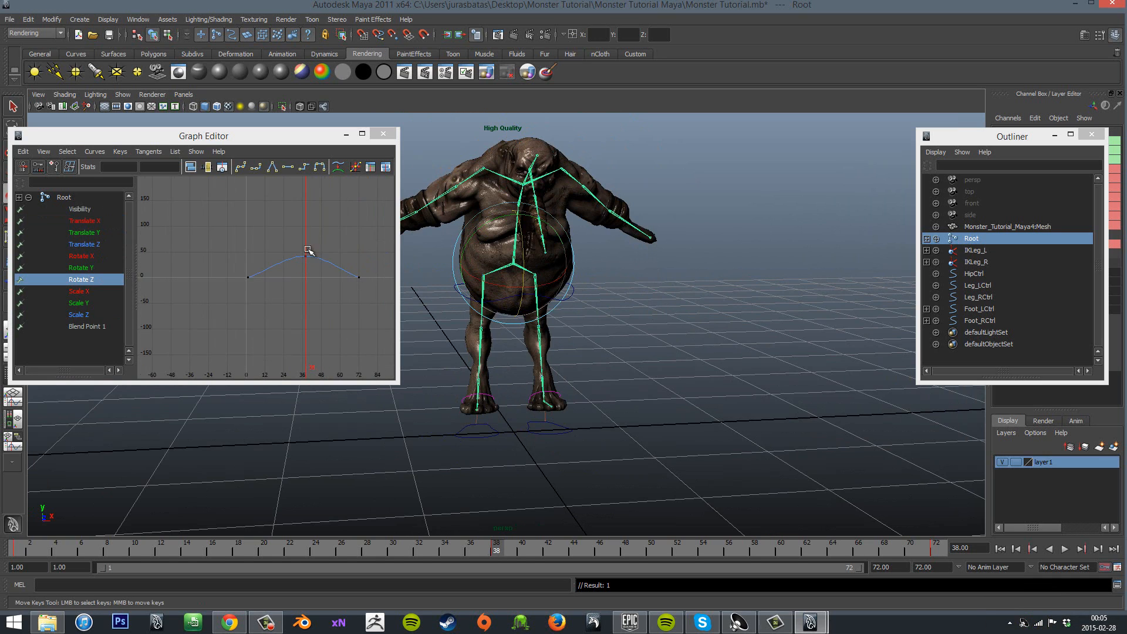
scroll(544, 301, "up", 2)
Undo the Root joint's test rotation and movements, and delete its key at frame 38.
key("ctrl+z")
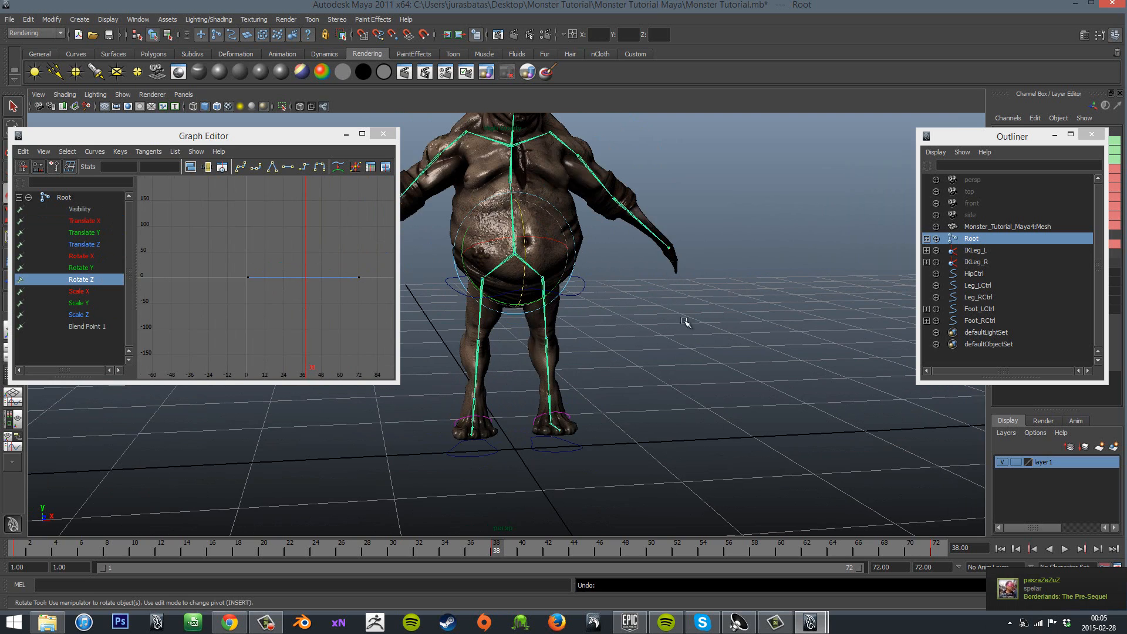
key("ctrl+z")
key("ctrl+z")
key("ctrl+z")
key("ctrl+z")
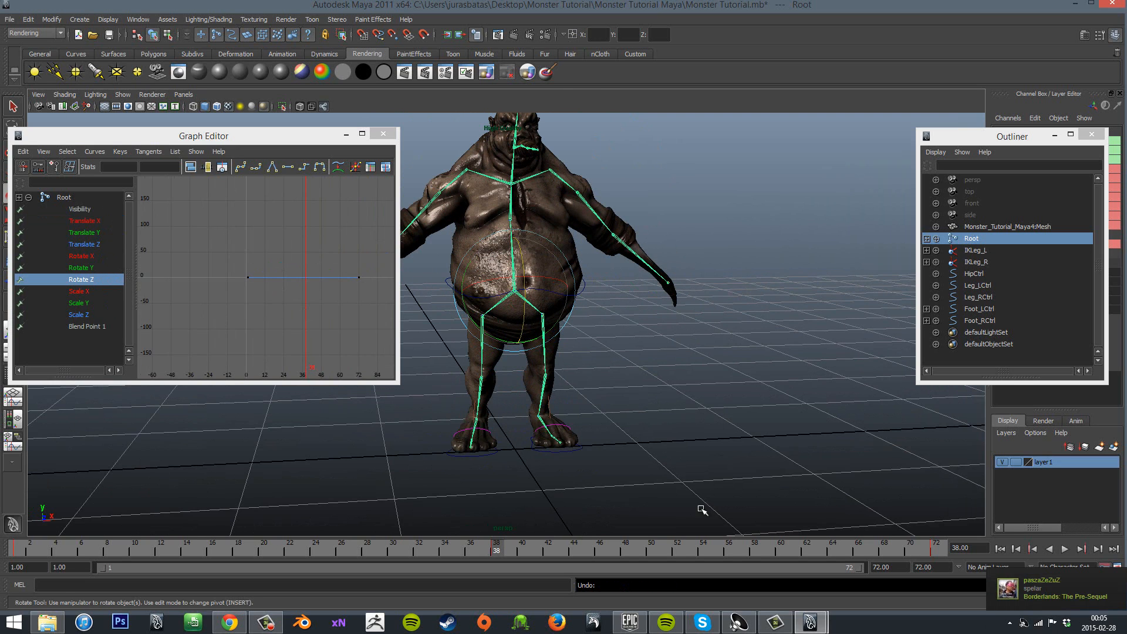
right_click(493, 548)
left_click(521, 435)
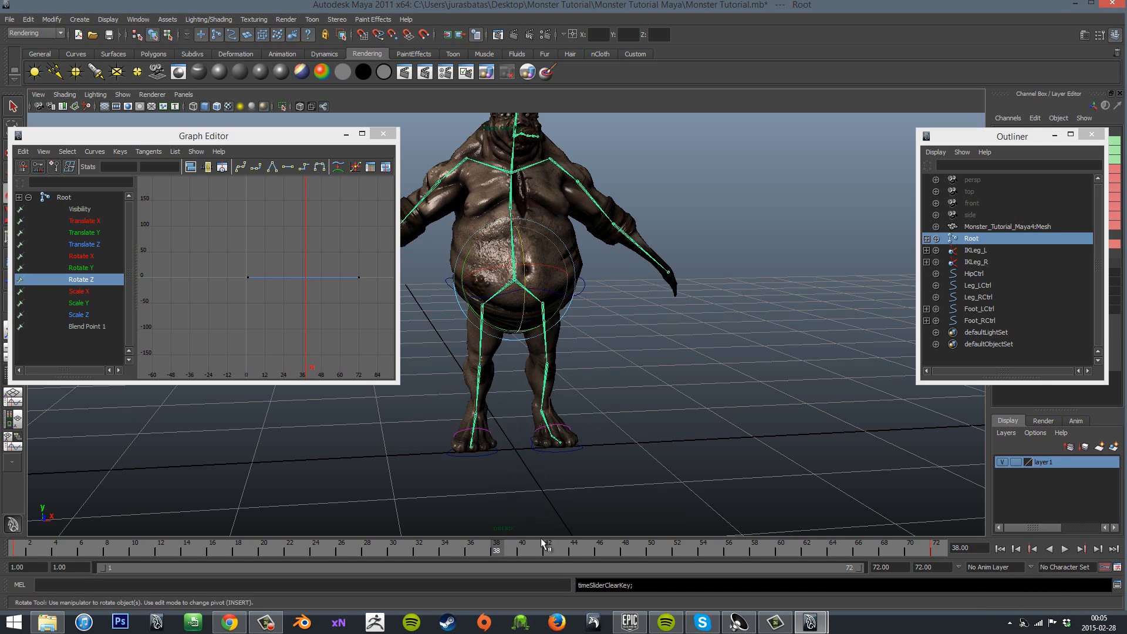
Select the Translate Z curve's key at frame 72 and its incoming tangent handle in the Graph Editor.
left_click(85, 244)
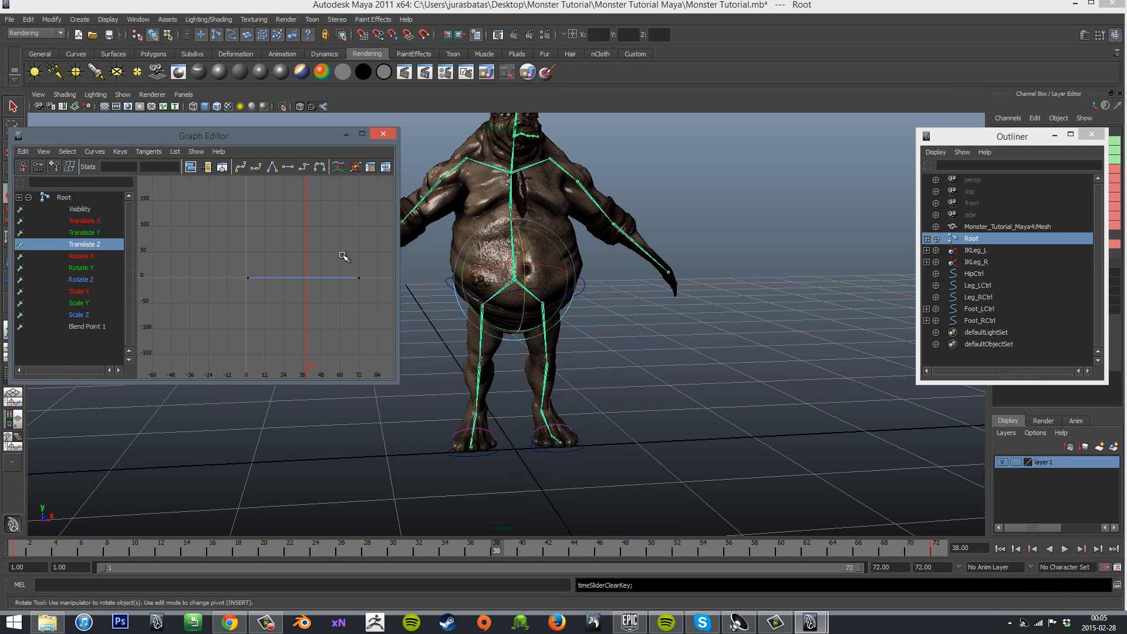
left_click_drag(344, 253, 376, 305)
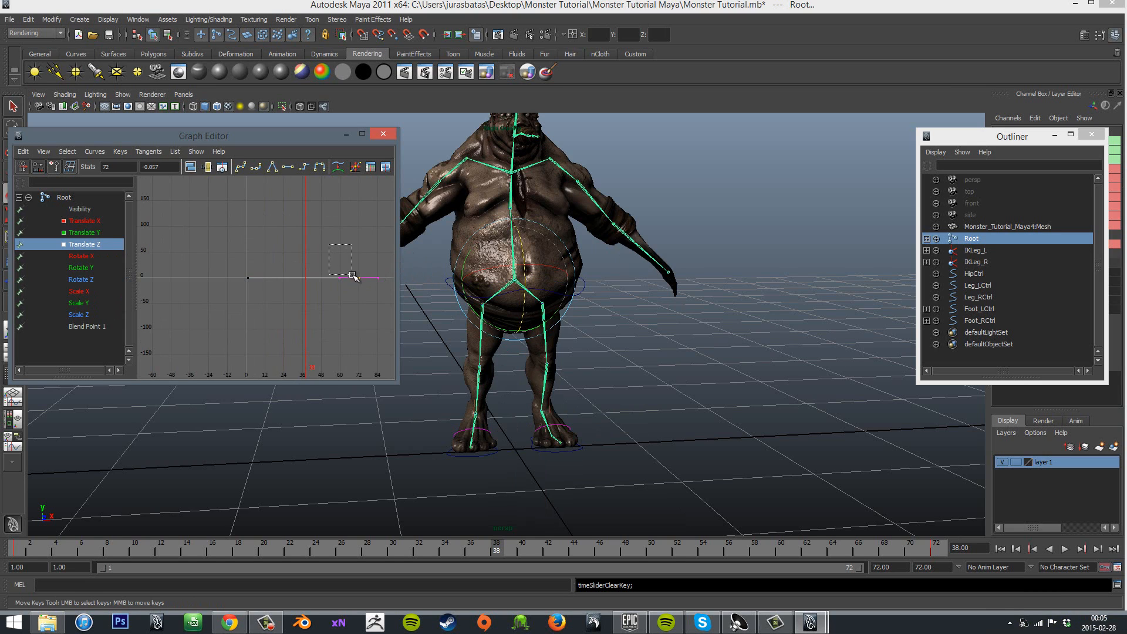
left_click(373, 288)
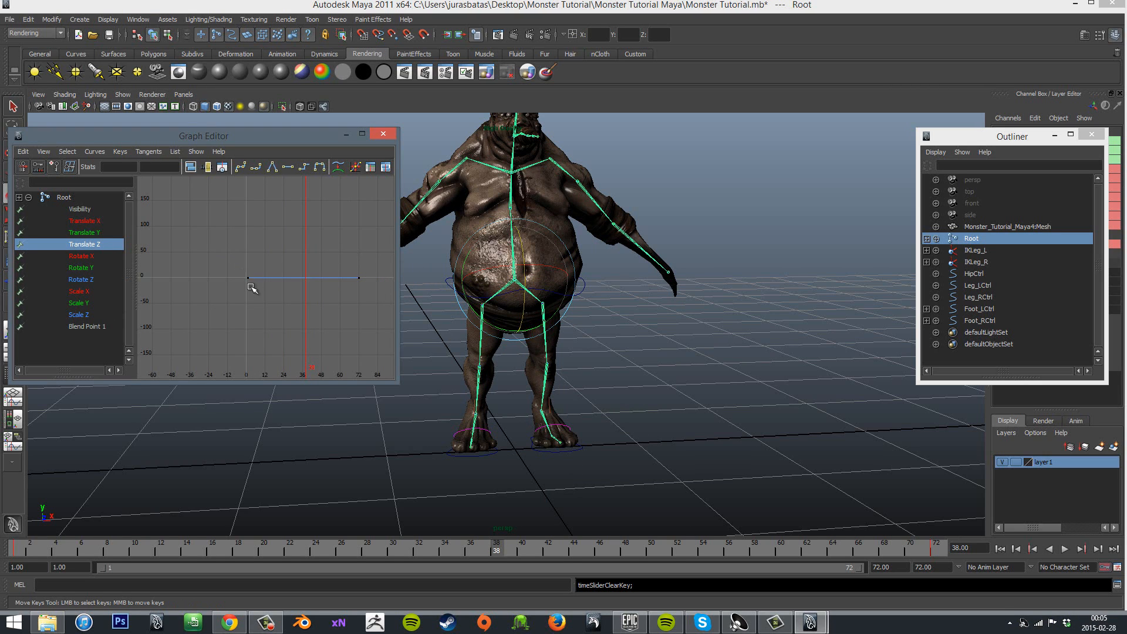
left_click_drag(341, 237, 388, 309)
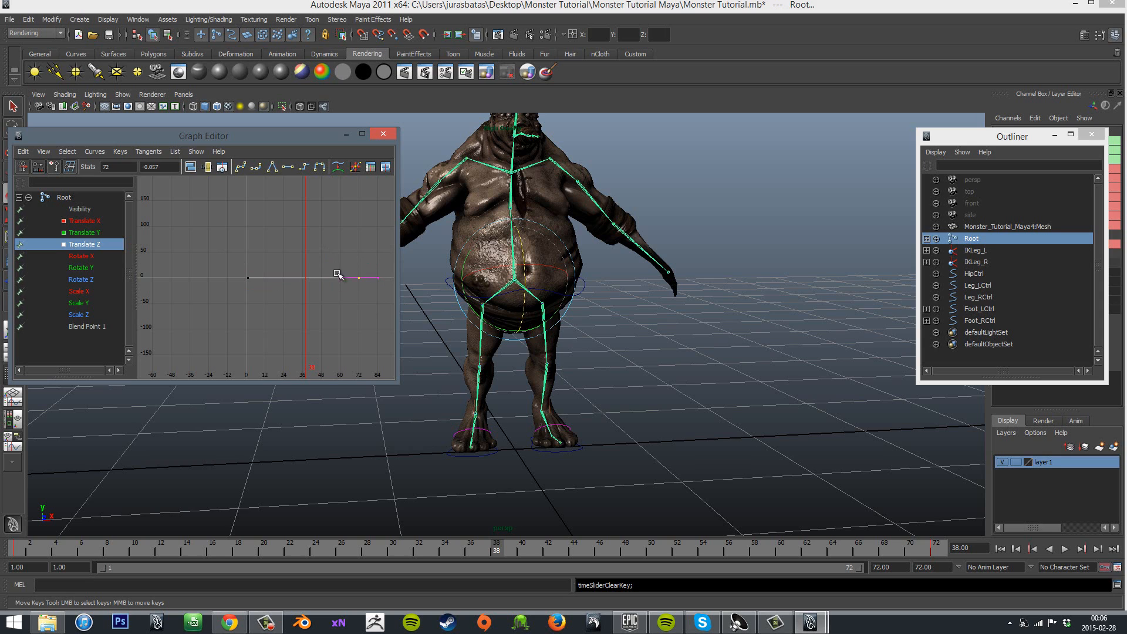
left_click_drag(330, 257, 350, 305)
Activate the Move tool, keep the Graph Editor clear of the tools, and reselect the Translate Z key's incoming tangent handle at frame 72.
left_click_drag(168, 137, 247, 132)
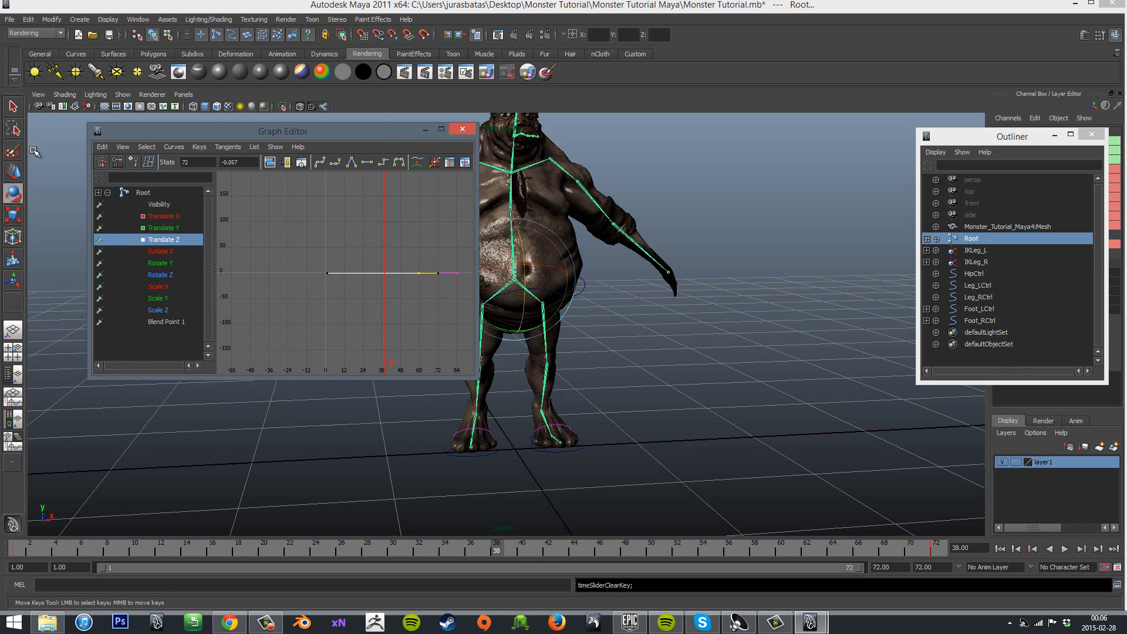
left_click(21, 178)
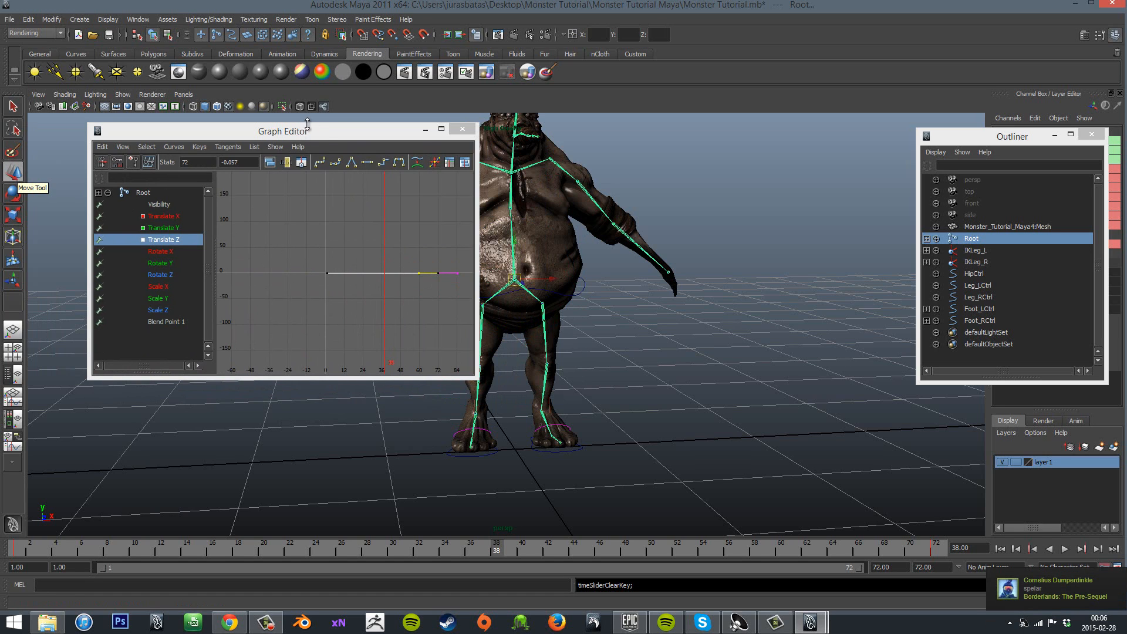
left_click_drag(309, 137, 240, 141)
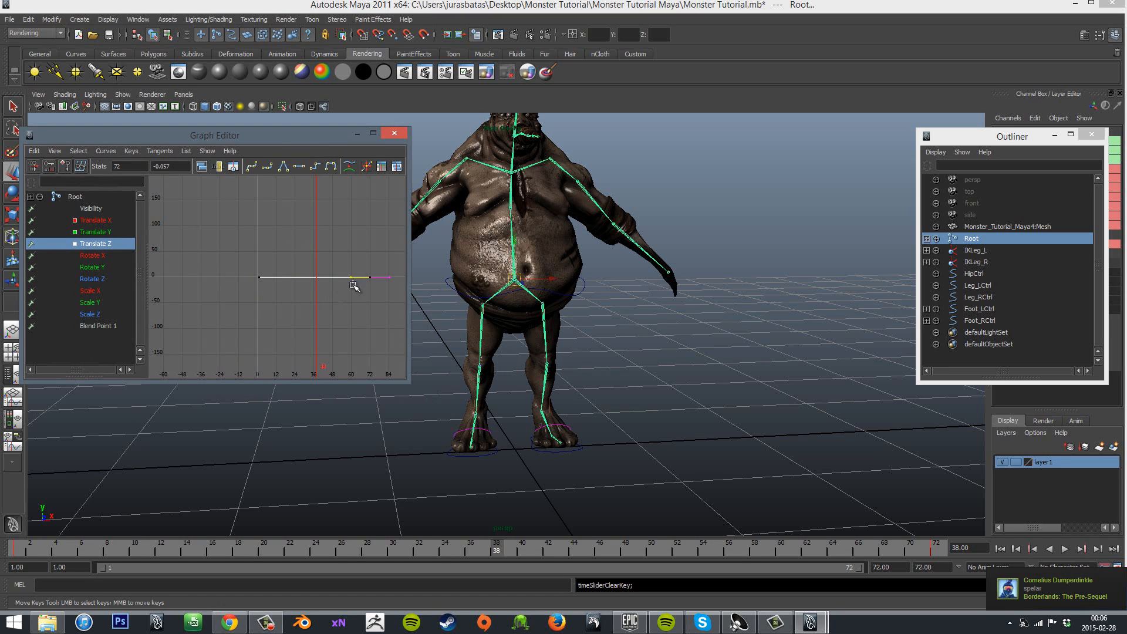
left_click_drag(351, 260, 374, 296)
left_click(351, 277)
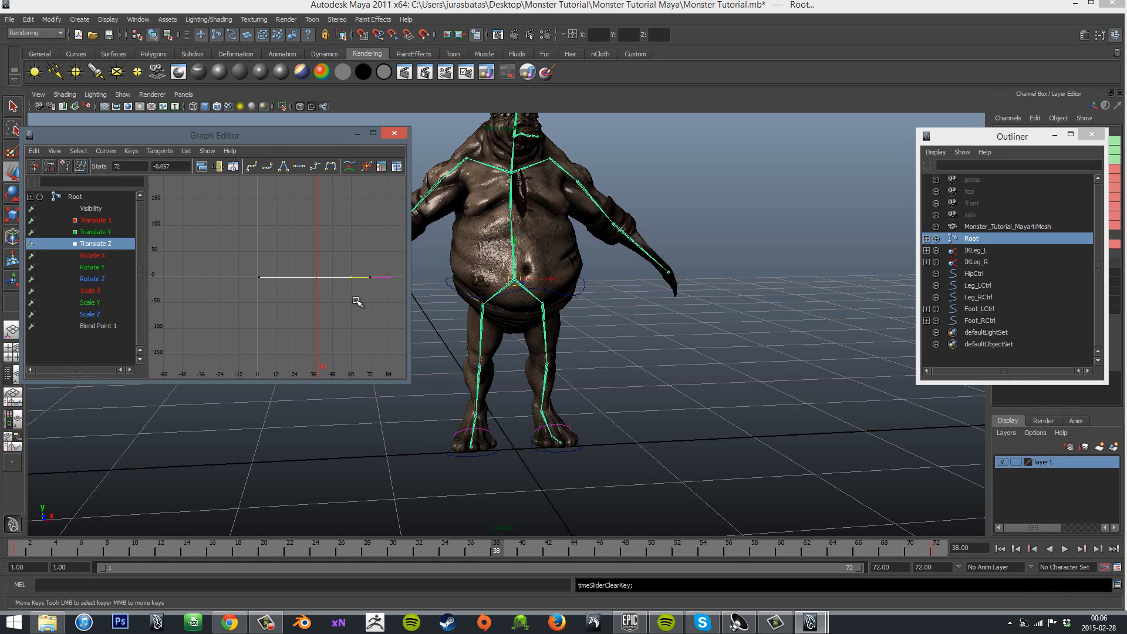
scroll(367, 275, "up", 3)
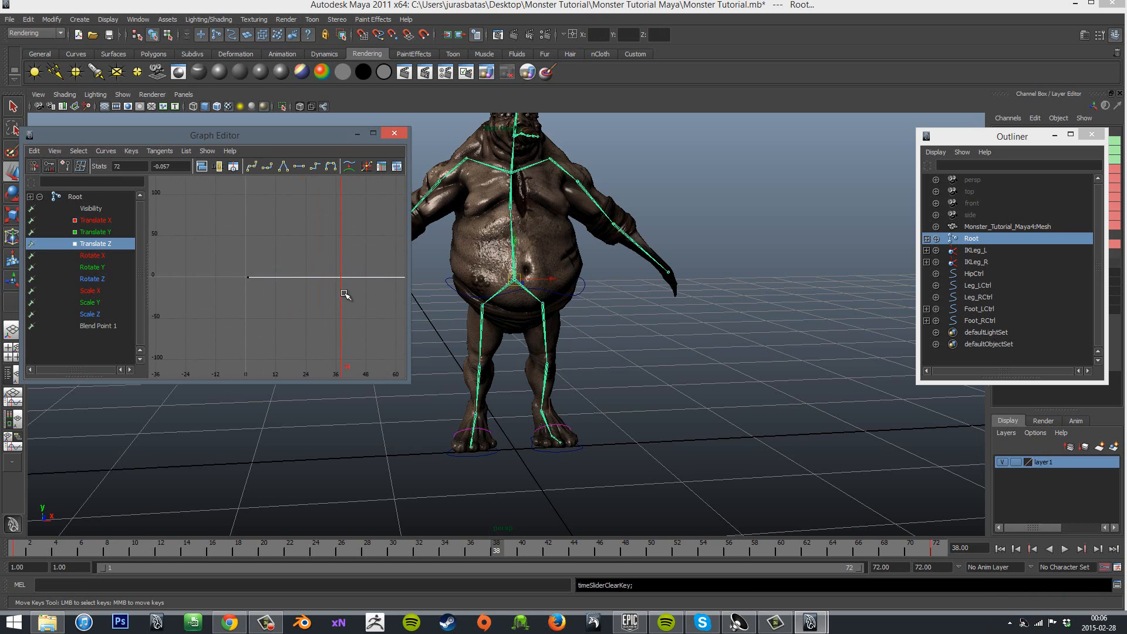
scroll(349, 286, "down", 3)
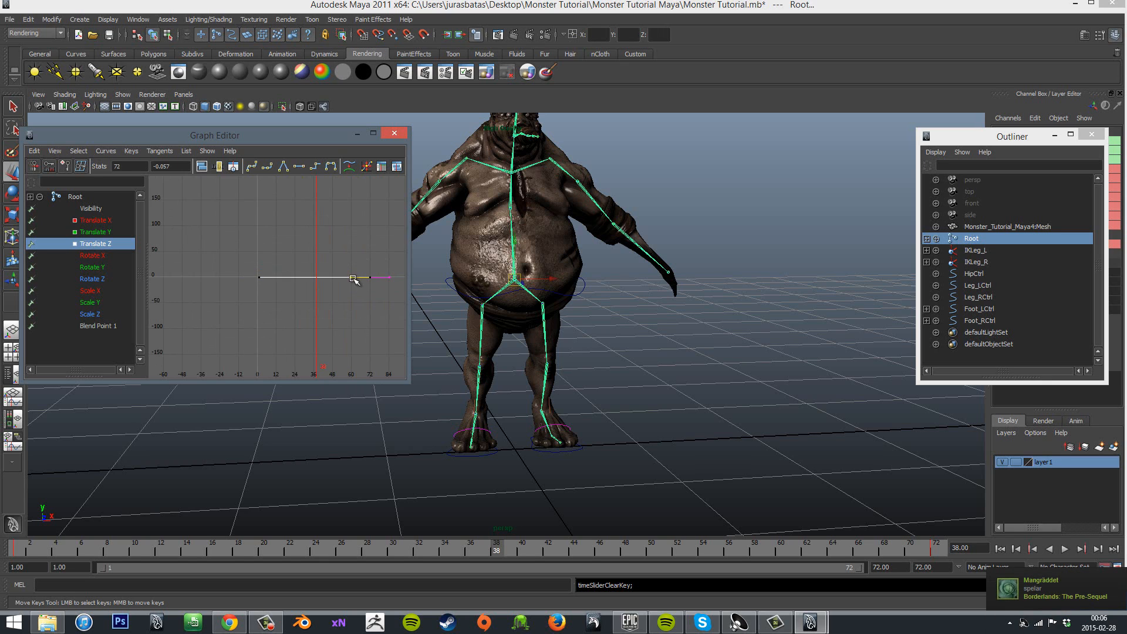
Try the Rotate and Scale tools while selecting the Translate Z key and tangent handle at frame 72.
left_click(355, 295)
key("e")
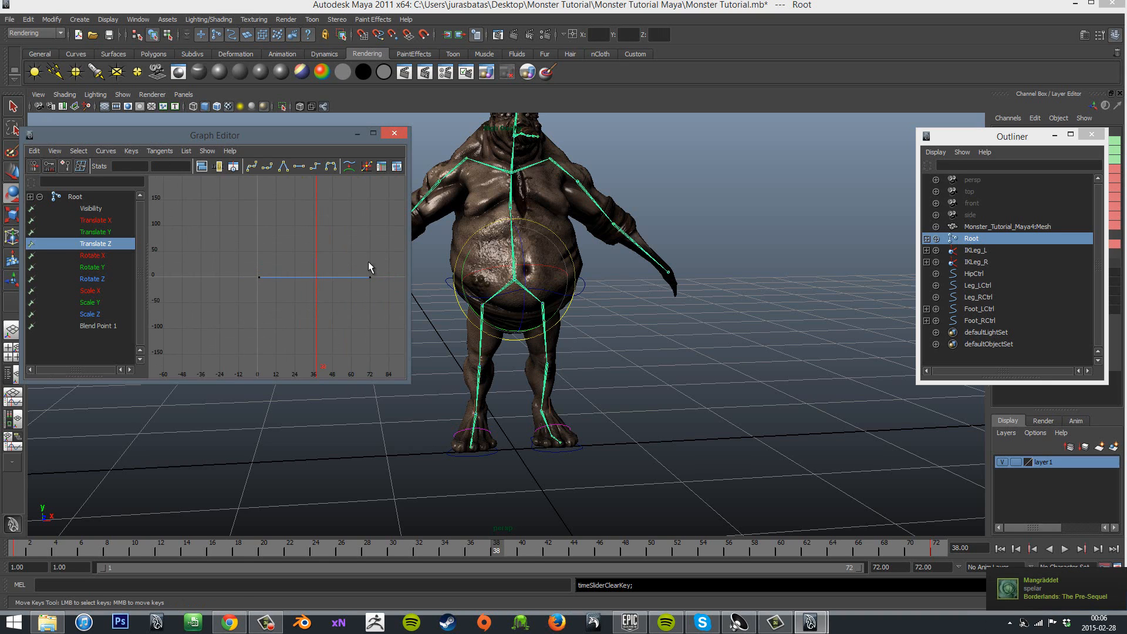
left_click(370, 276)
left_click(354, 299)
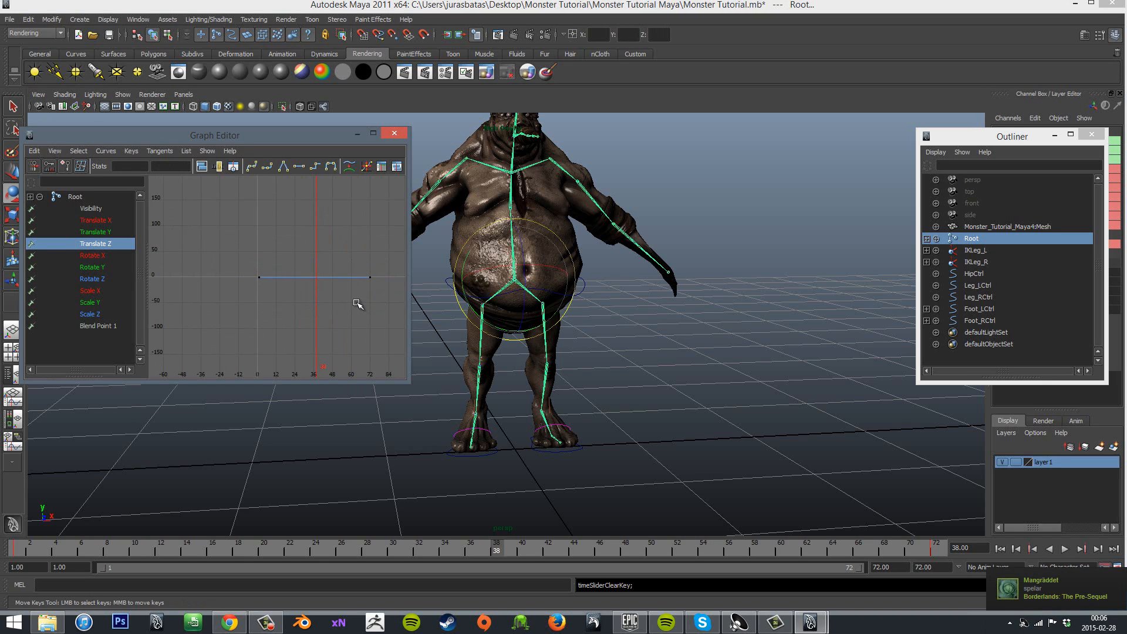
left_click_drag(356, 308, 338, 245)
key("r")
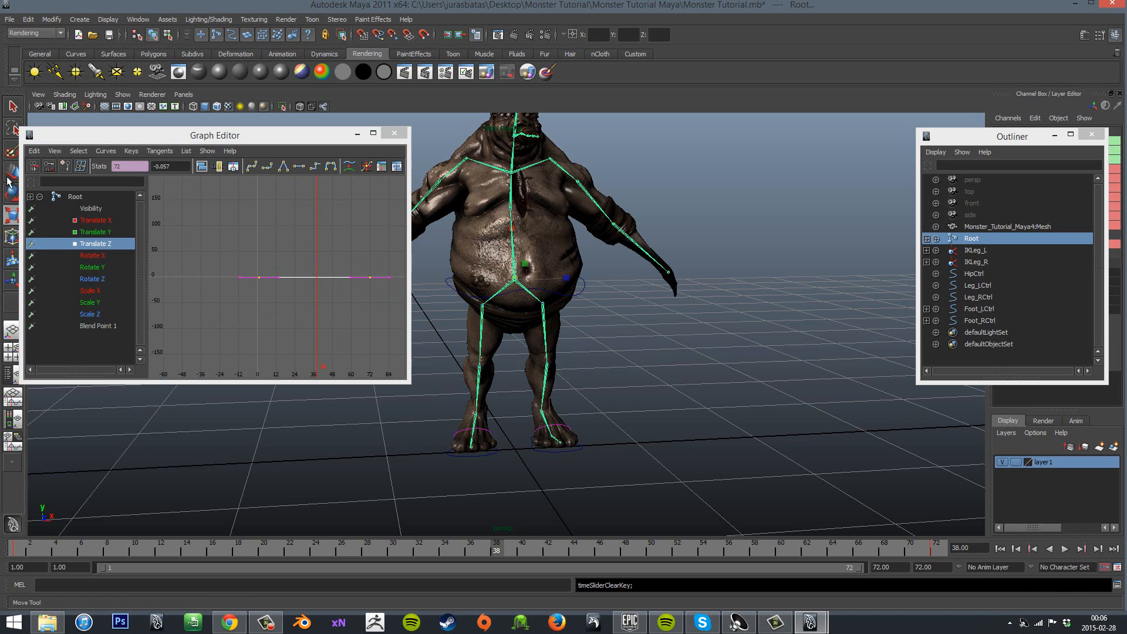
left_click(370, 276)
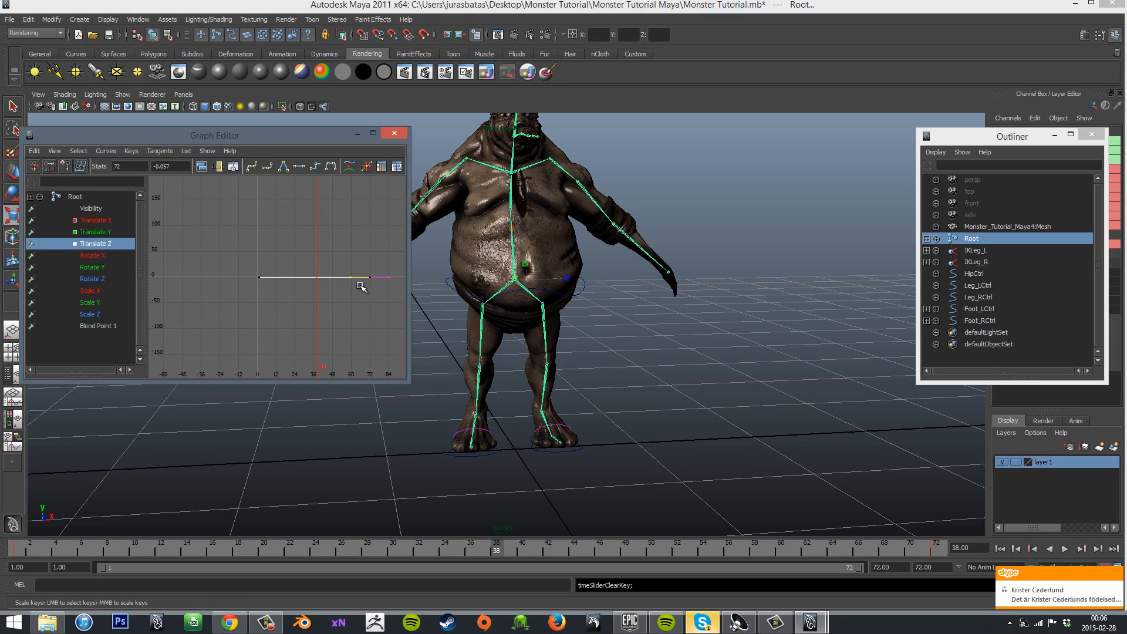
left_click(352, 277)
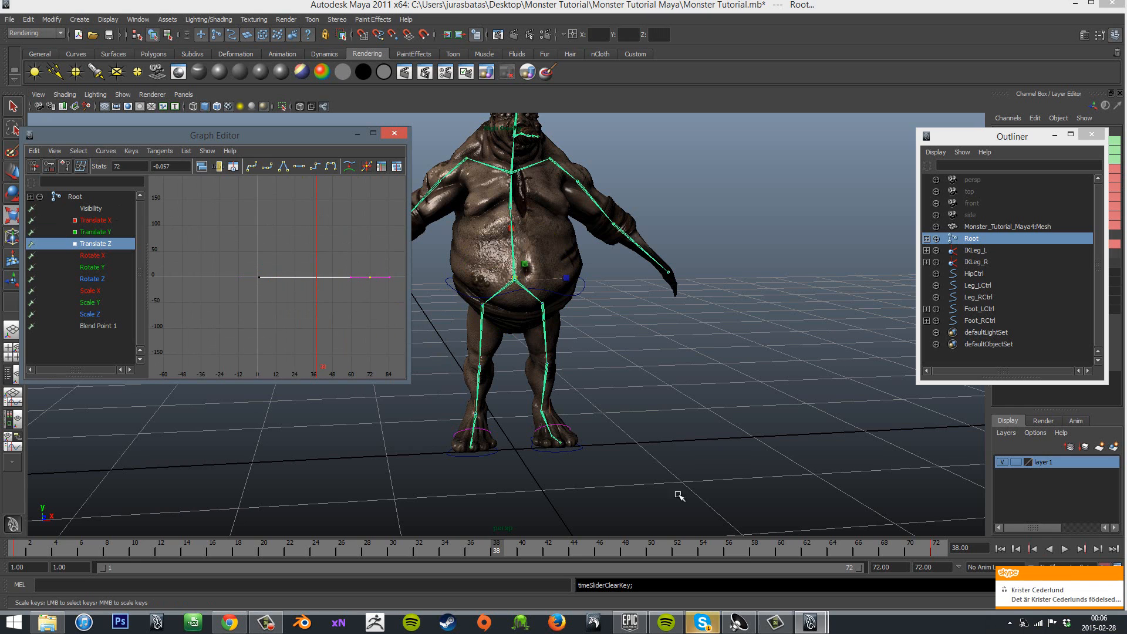
left_click(776, 622)
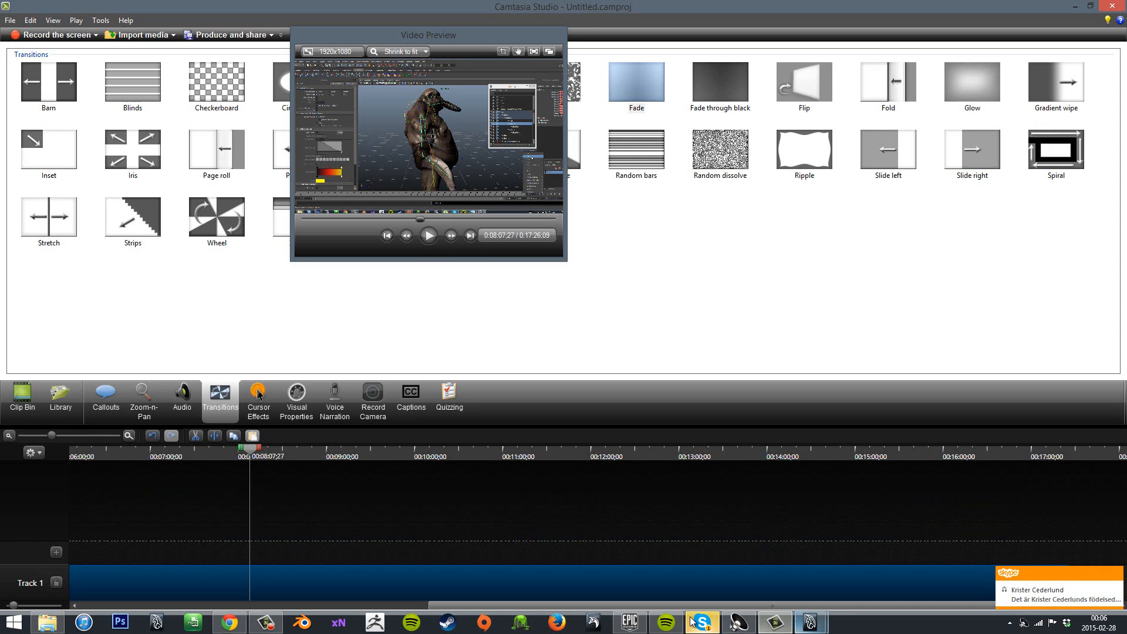
left_click(265, 622)
left_click(1064, 579)
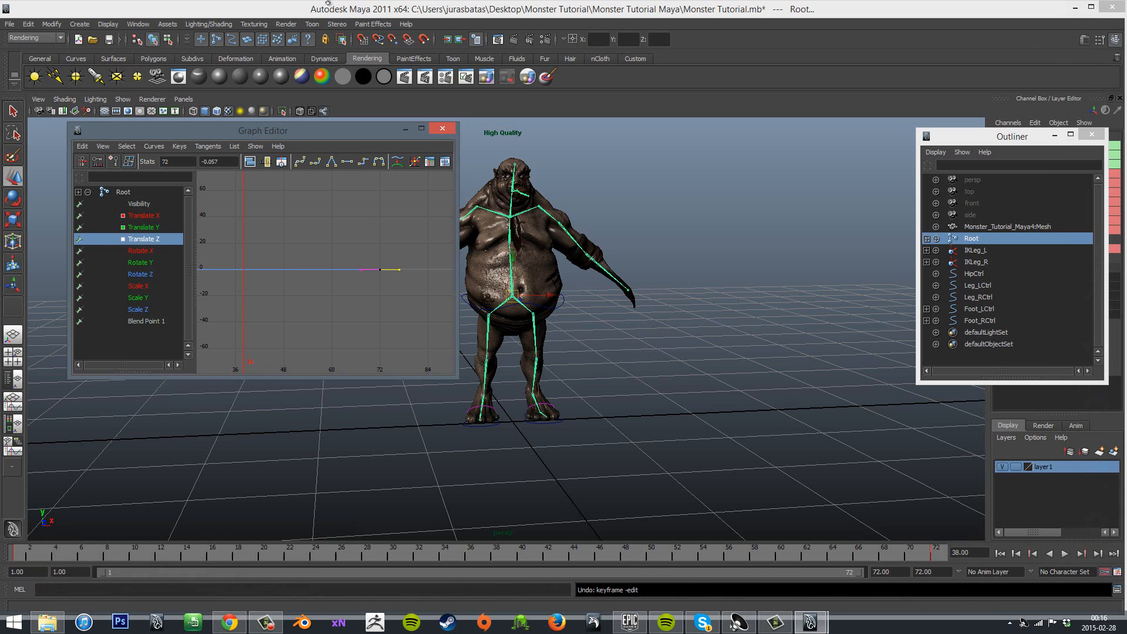
Try to adjust the tangent handles of the Translate Z key at frame 72 and undo the handle change.
left_click_drag(330, 125, 323, 125)
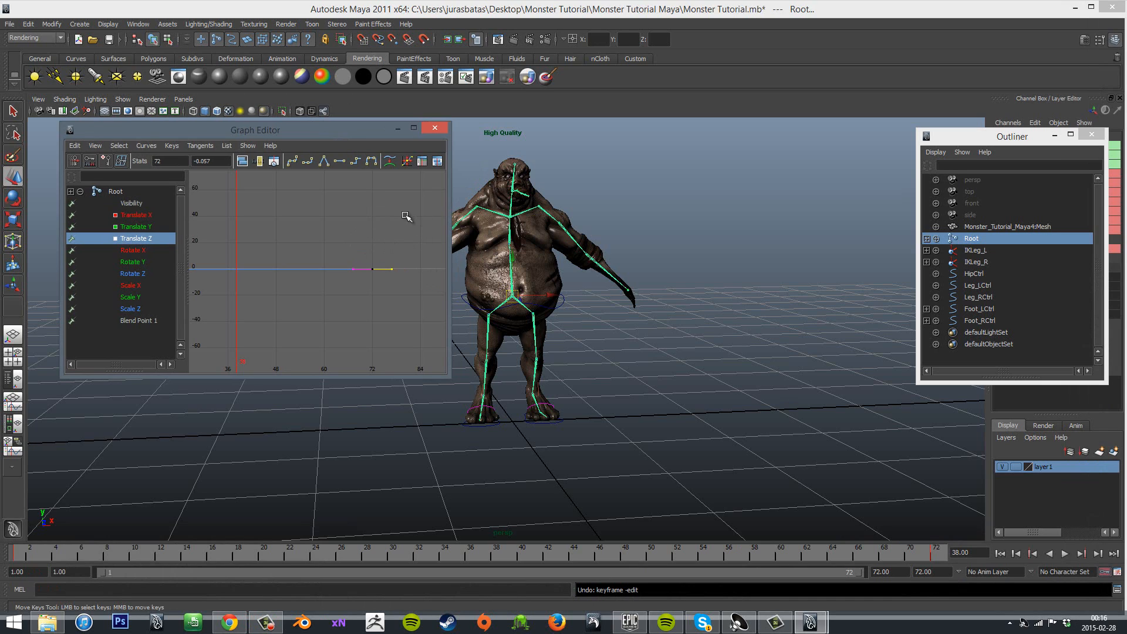
left_click(355, 269)
left_click_drag(385, 224, 407, 286)
mouse_move(391, 264)
middle_mouse_down()
mouse_move(383, 267)
mouse_move(394, 267)
middle_mouse_up()
key("ctrl+z")
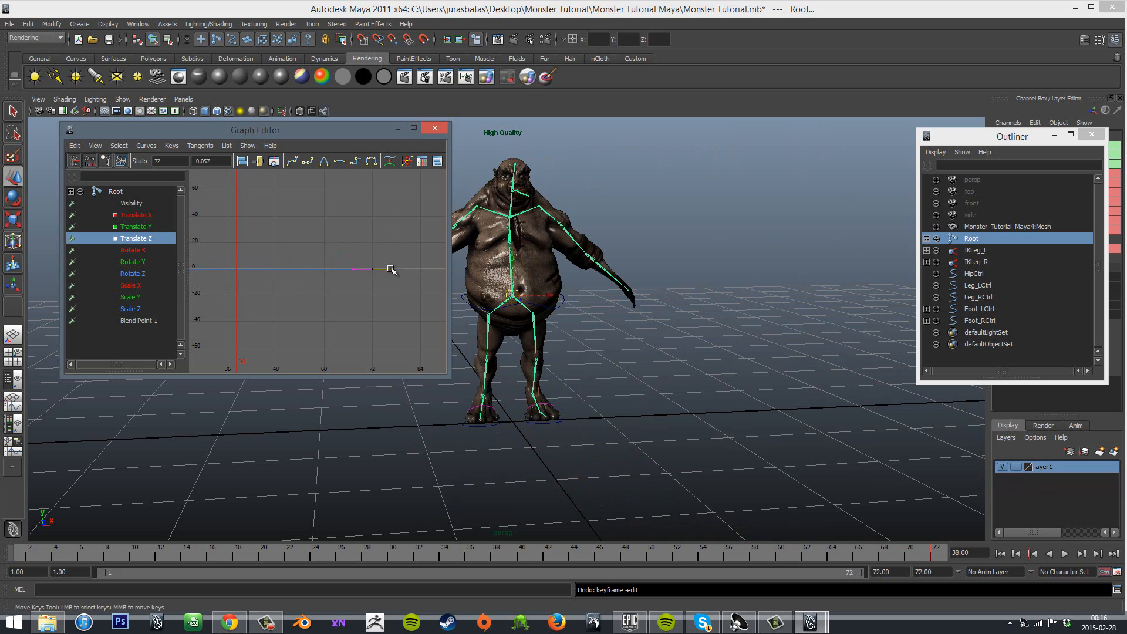
Select the Translate Y curve's key at frame 72 and tilt its outgoing tangent handle slightly downward.
left_click(143, 226)
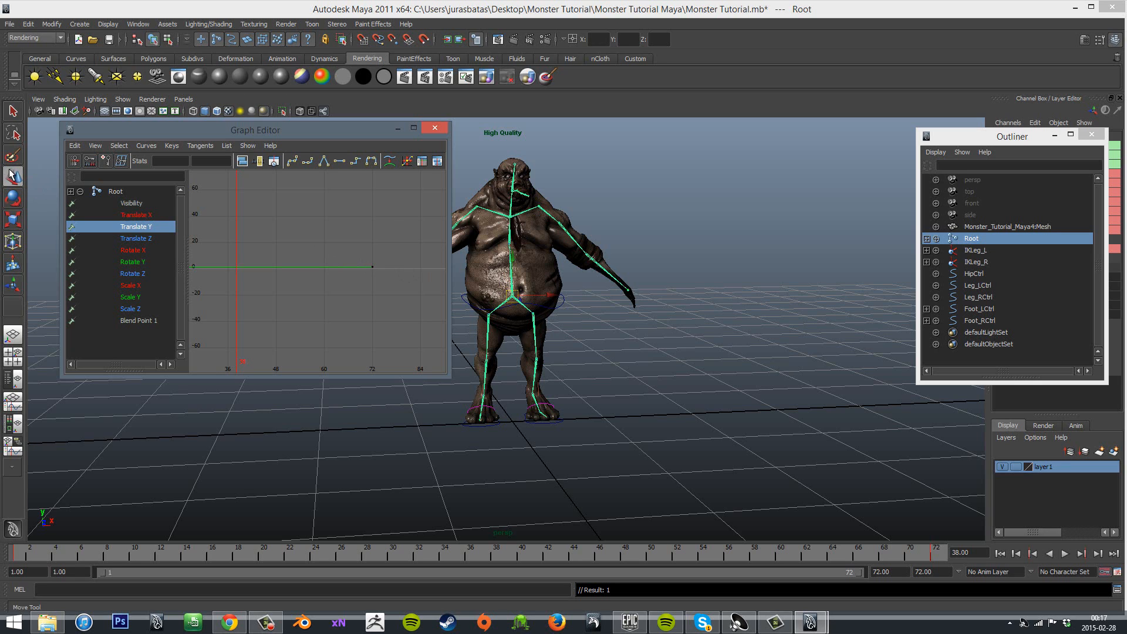
left_click_drag(354, 240, 395, 304)
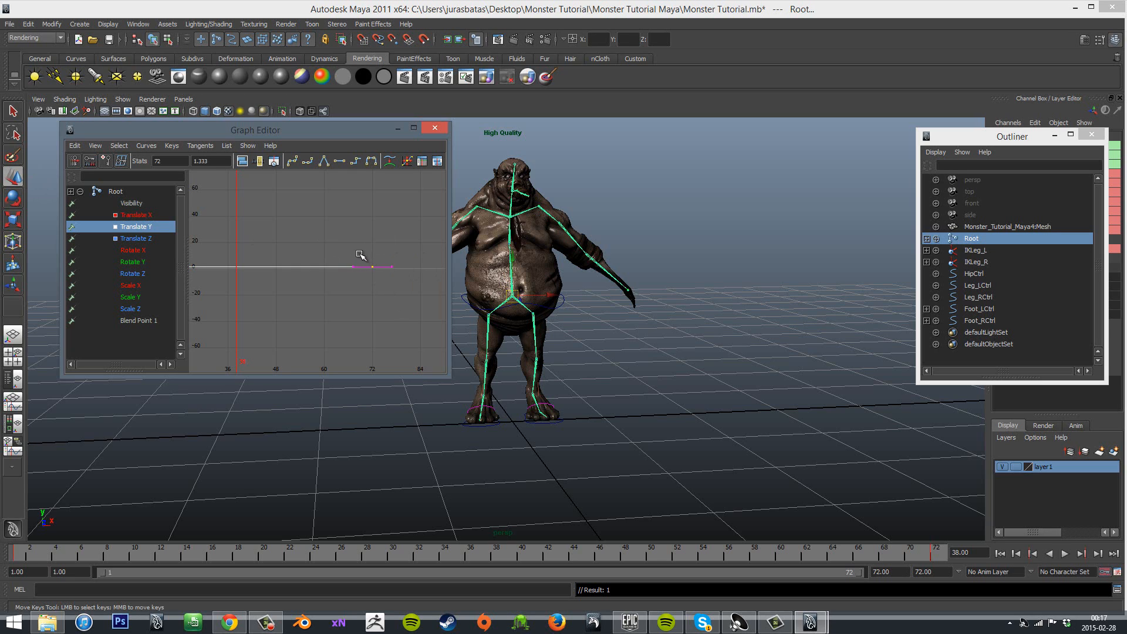
left_click(354, 266)
left_click(391, 267)
mouse_move(393, 268)
middle_mouse_down()
mouse_move(380, 262)
mouse_move(394, 278)
mouse_move(386, 266)
mouse_move(400, 270)
middle_mouse_up()
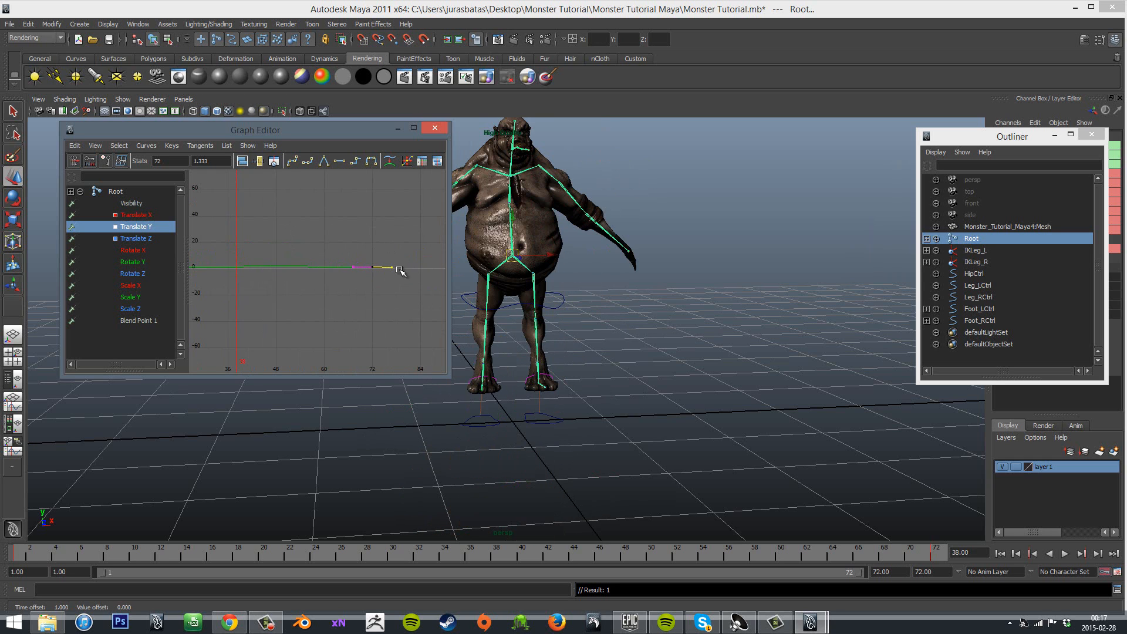
Check the pose at frame 38 and readjust the outgoing tangent handle of the Translate Y key at frame 72 toward horizontal.
scroll(401, 270, "down", 3)
left_click_drag(534, 555, 499, 564)
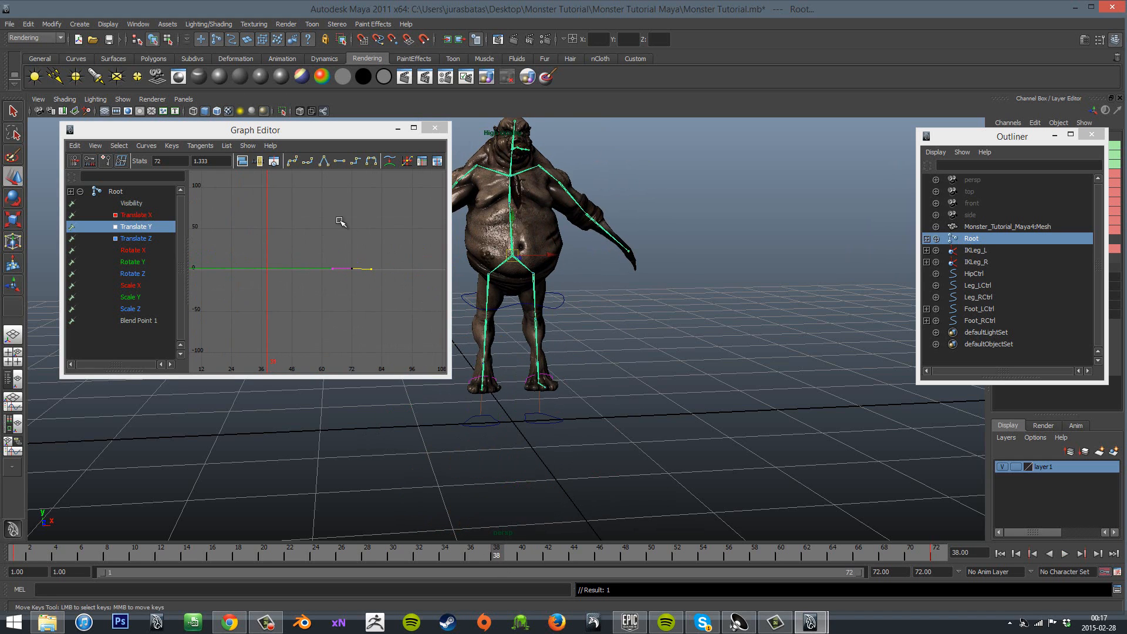
mouse_move(381, 270)
middle_mouse_down()
mouse_move(370, 262)
mouse_move(383, 269)
middle_mouse_up()
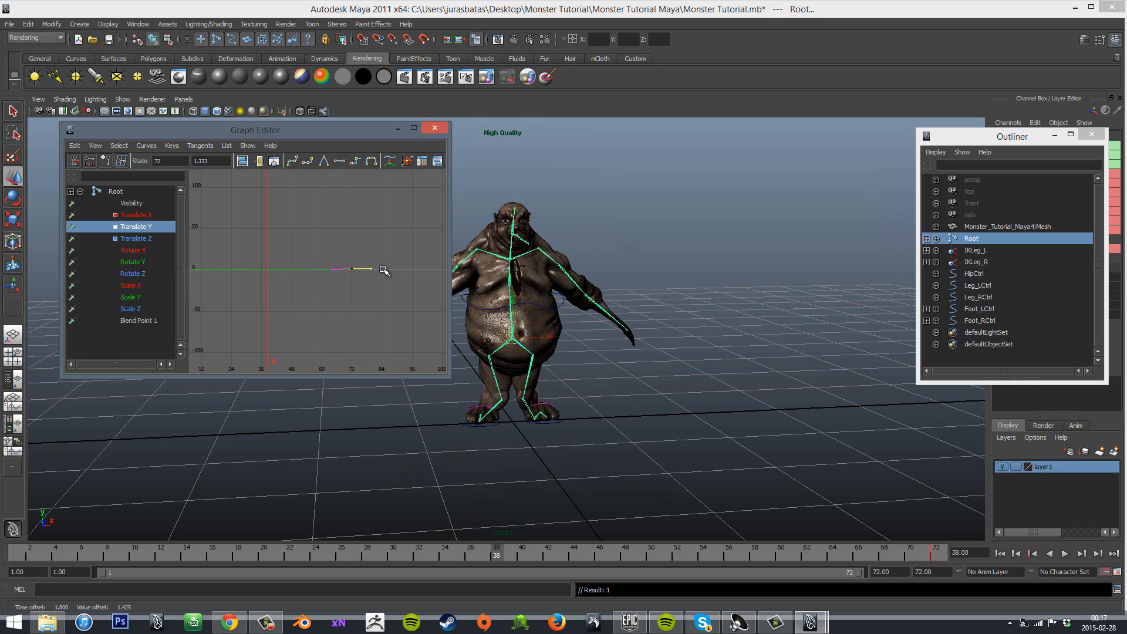
key("a")
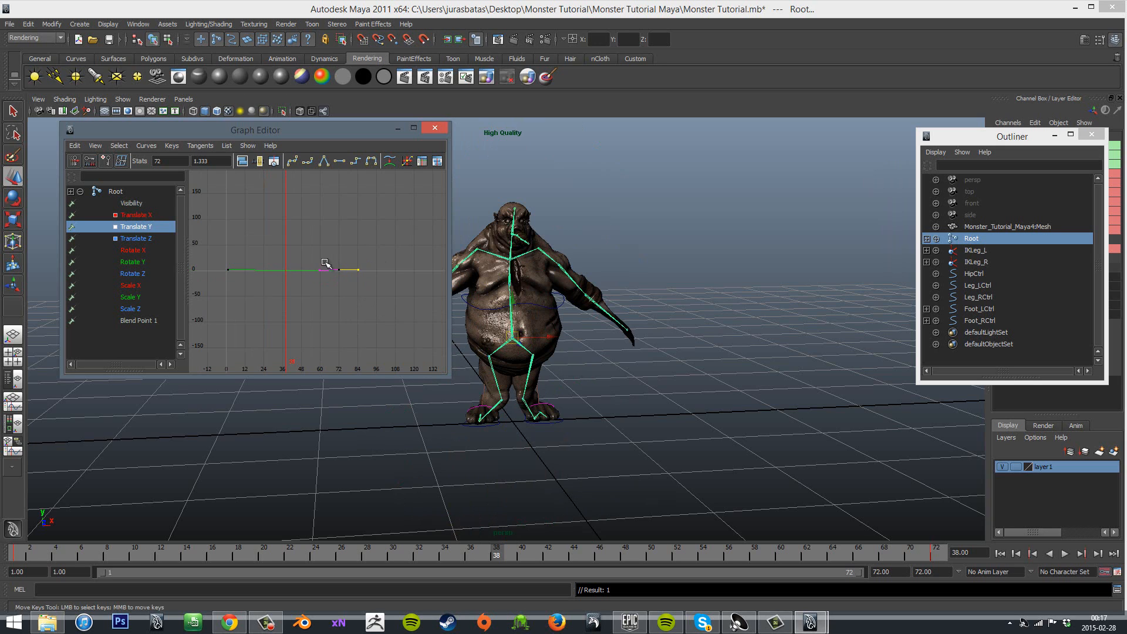
scroll(399, 292, "up", 8)
scroll(399, 292, "down", 2)
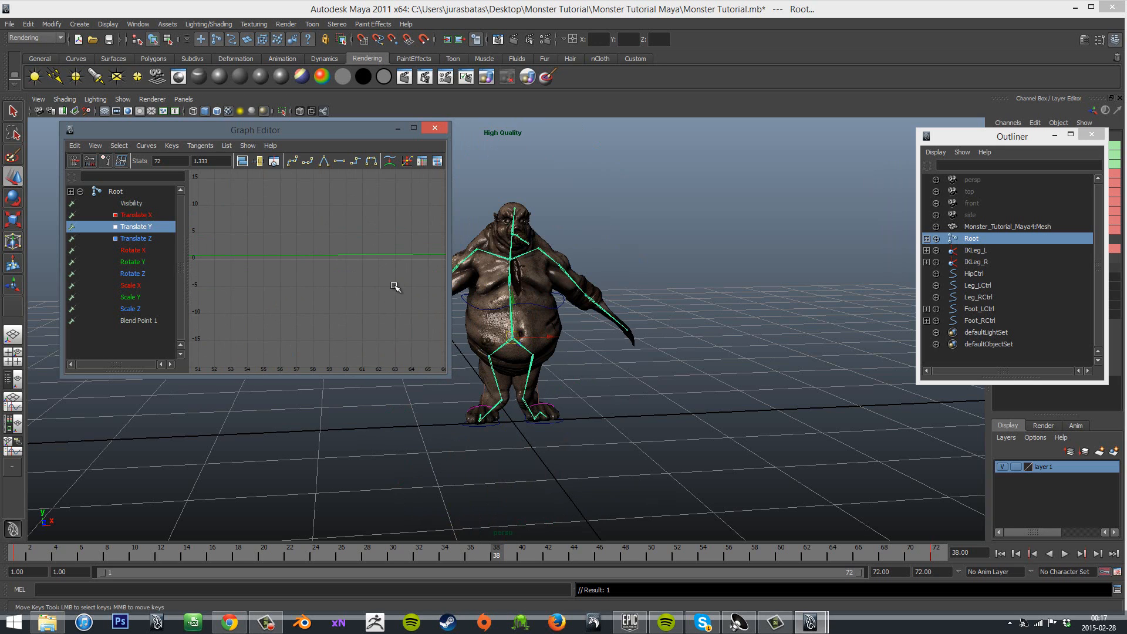
middle_click_drag(353, 299, 105, 311, "alt")
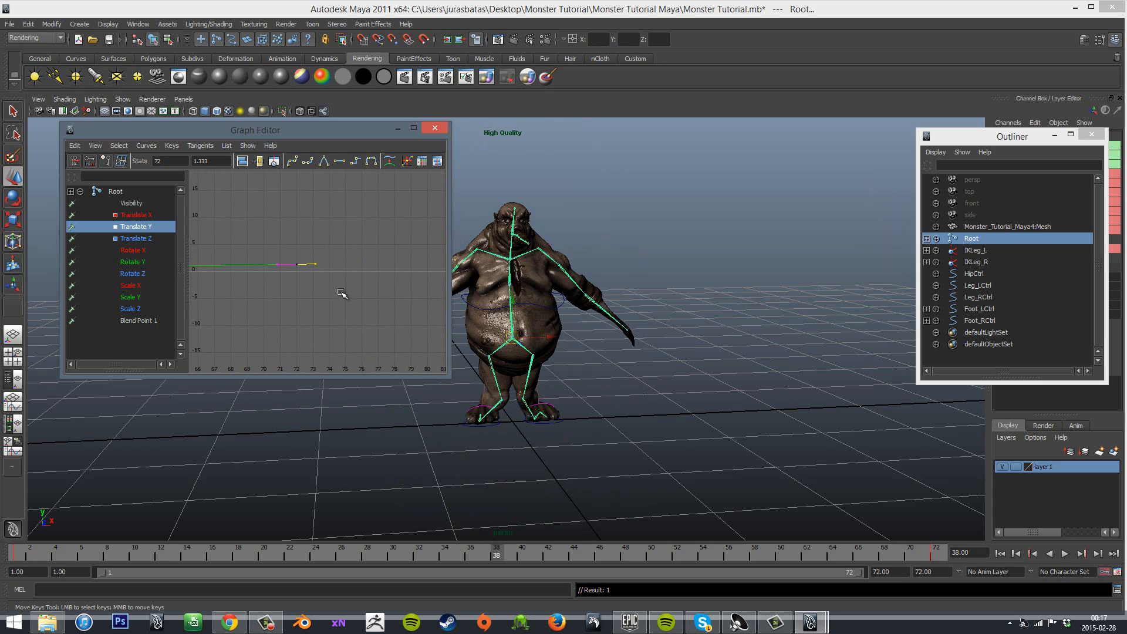
middle_click_drag(313, 263, 399, 292)
scroll(314, 264, "up", 4)
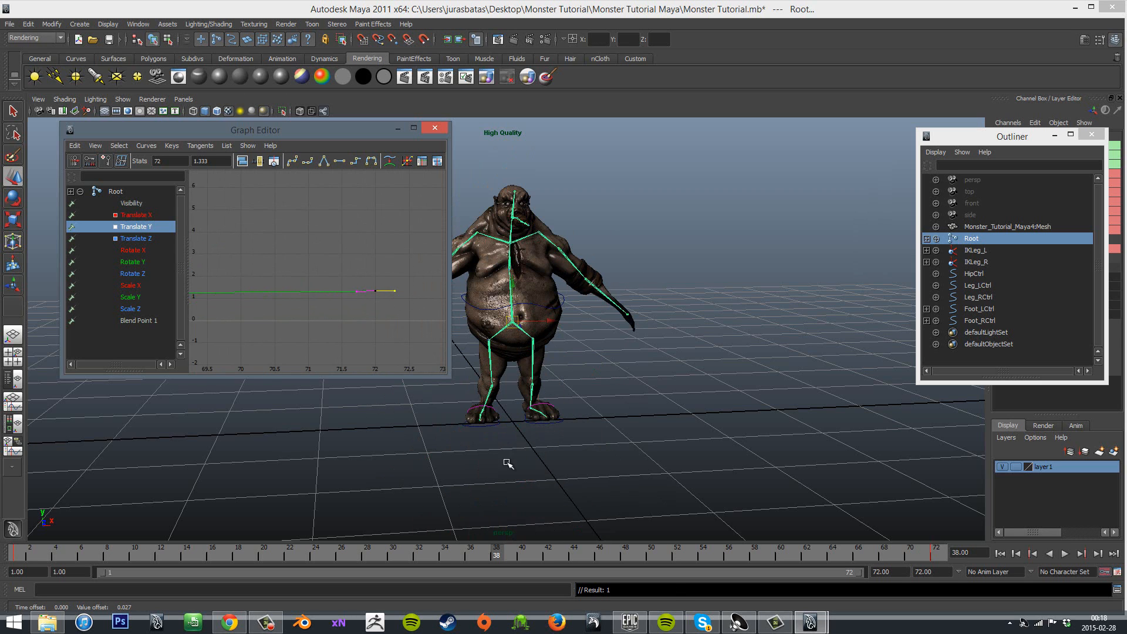
Play the Root animation, scrub back to frame 3, and play it again to check the Translate Y motion.
key("alt+v")
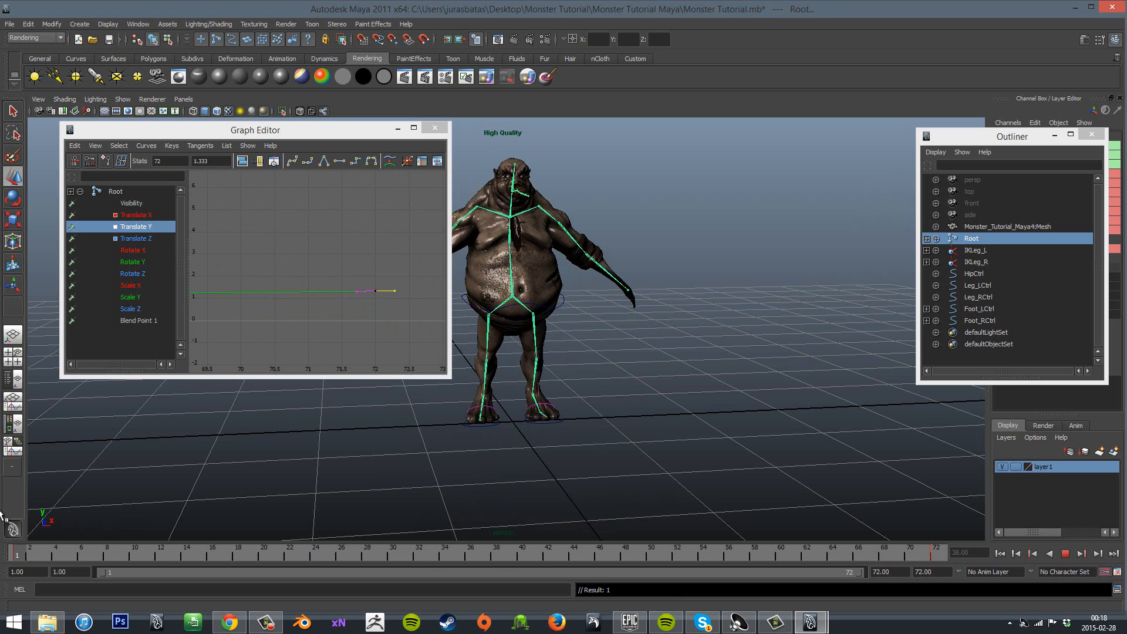
key("alt+v")
right_click_drag(379, 262, 291, 314, "alt")
middle_click_drag(300, 319, 516, 393, "alt")
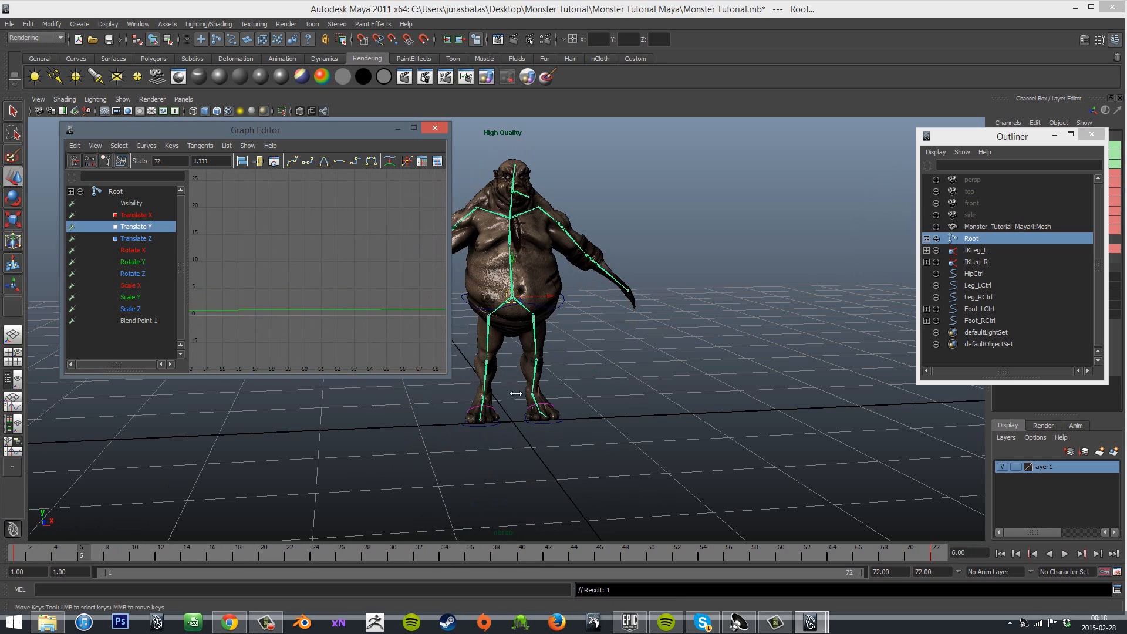
scroll(370, 362, "down", 6)
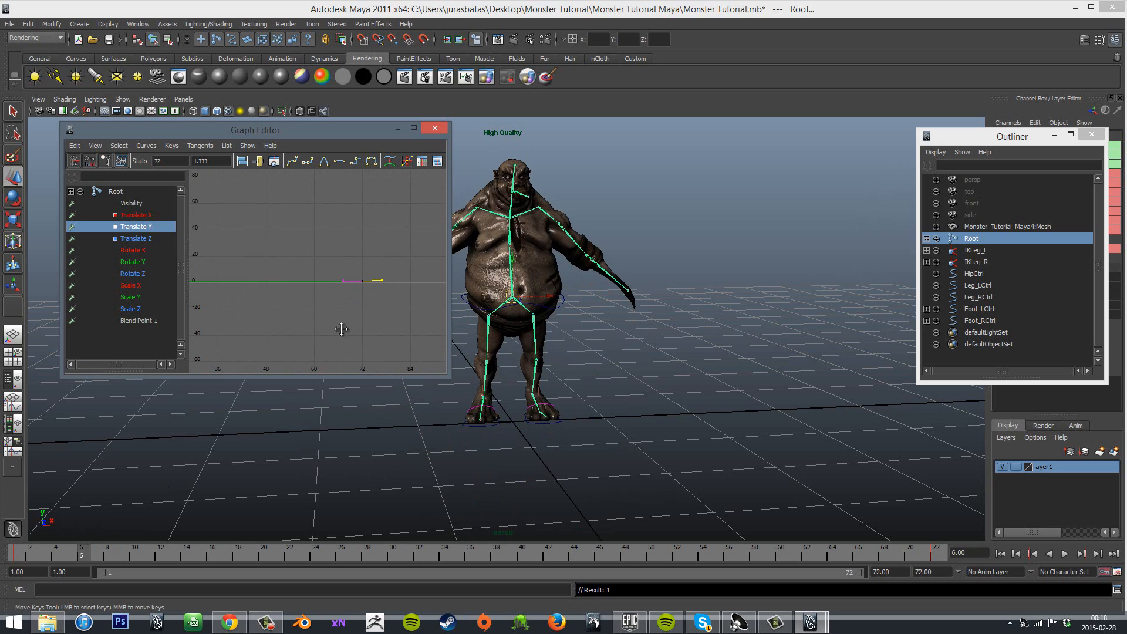
middle_click_drag(310, 329, 435, 344, "alt")
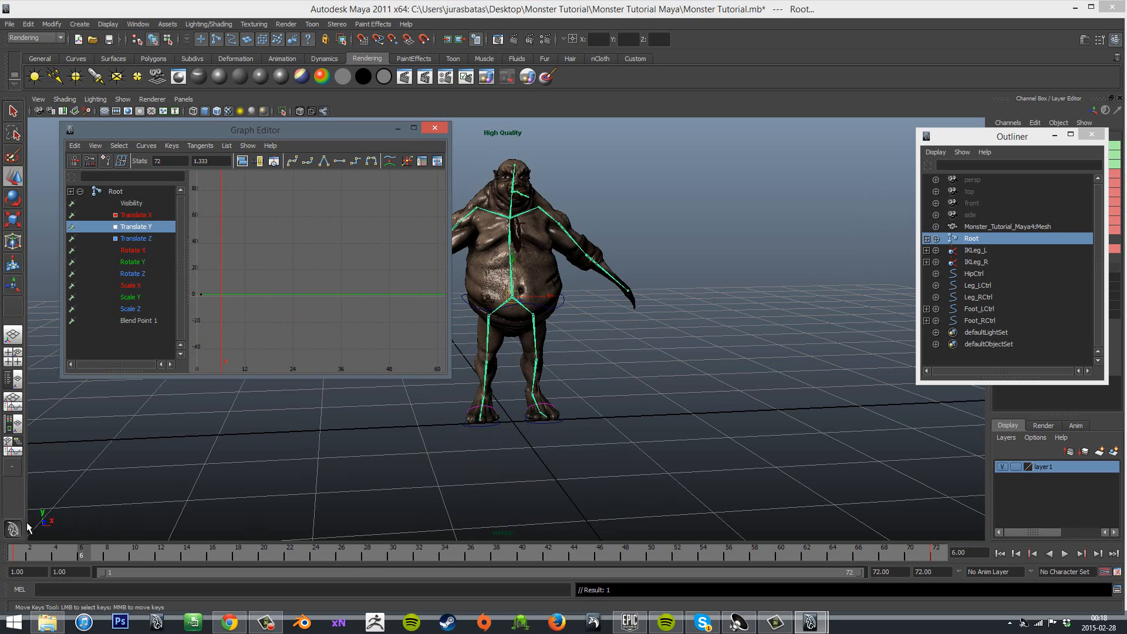
mouse_move(62, 541)
left_mouse_down()
mouse_move(575, 552)
mouse_move(9, 535)
mouse_move(42, 543)
left_mouse_up()
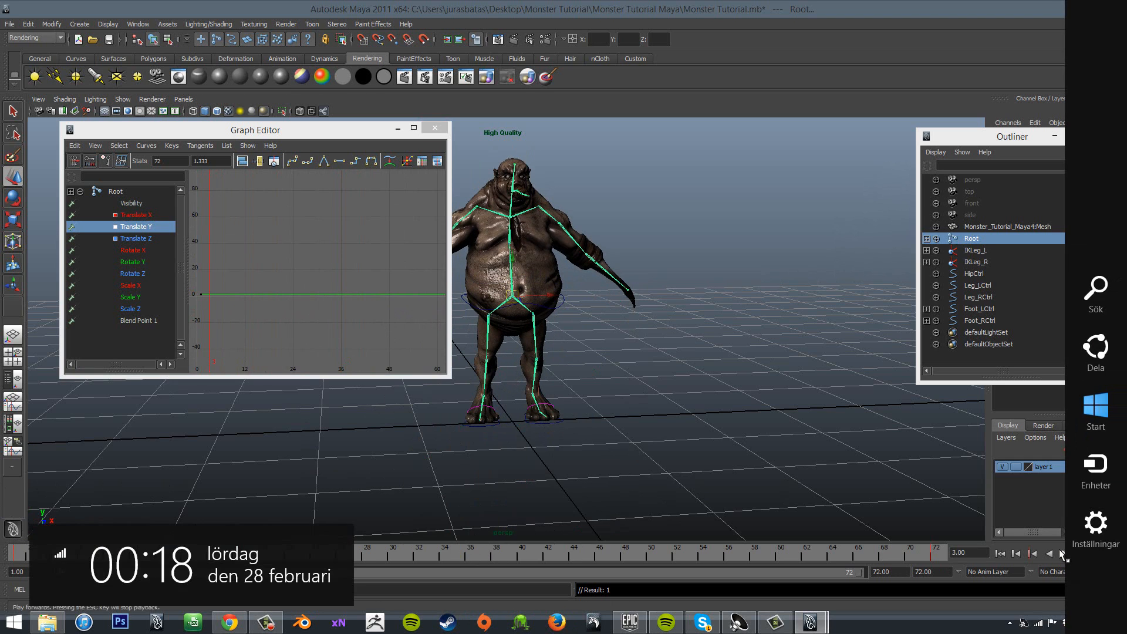
left_click(1065, 554)
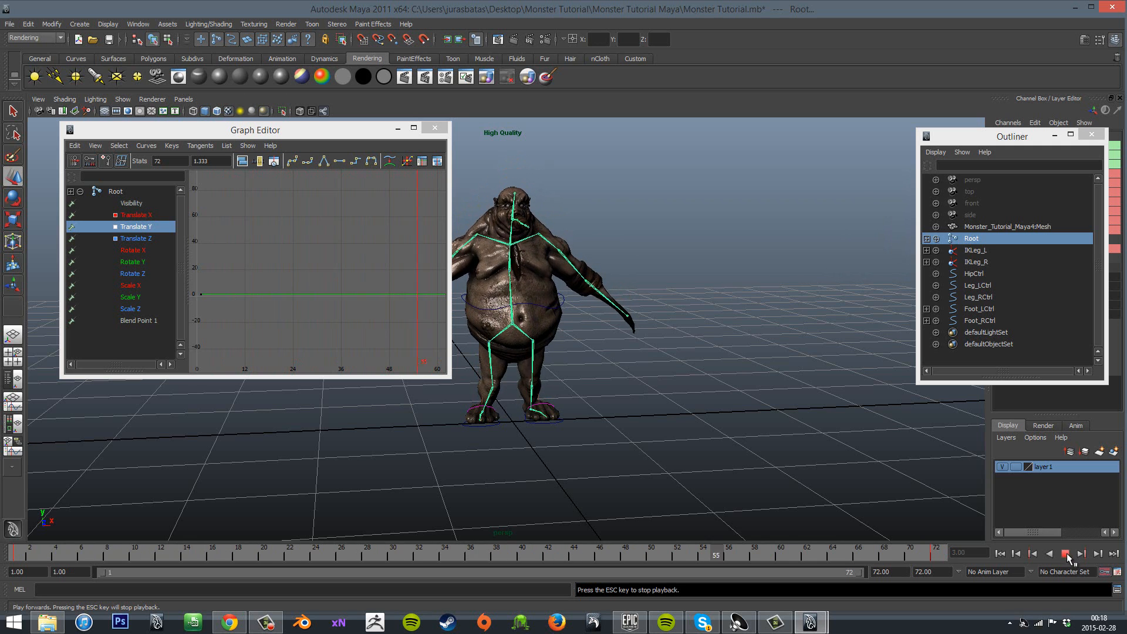
left_click(1065, 554)
Try lowering the Translate Y curve's key at frame 72 and undo the move.
scroll(350, 227, "down", 3)
middle_click_drag(357, 277, 276, 272, "alt")
scroll(390, 269, "up", 5)
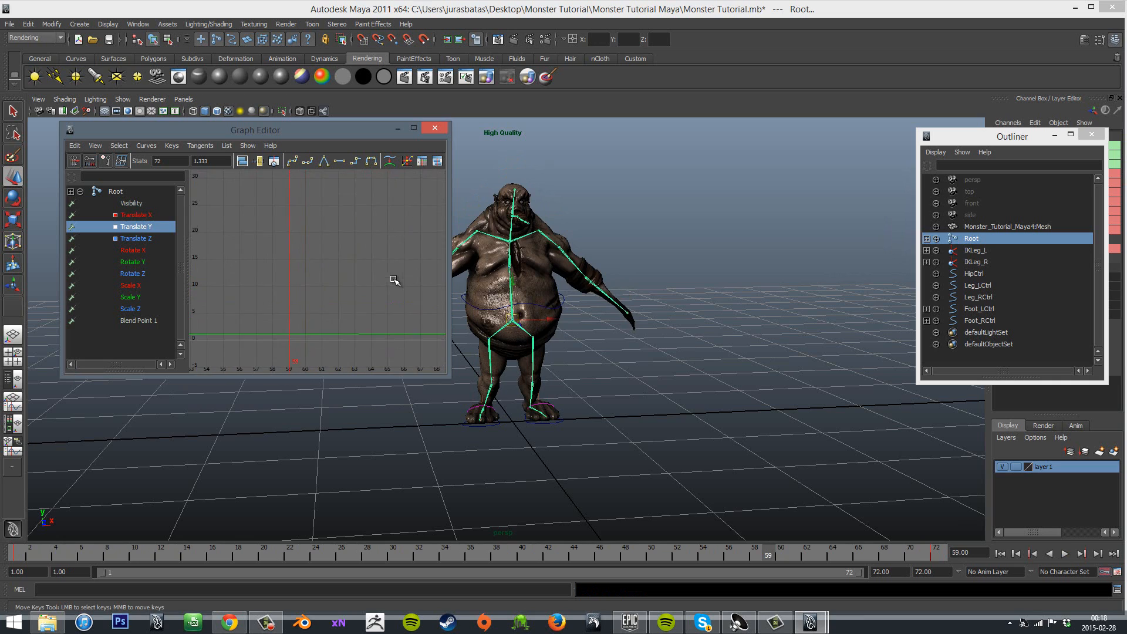
middle_click_drag(395, 295, 302, 250, "alt")
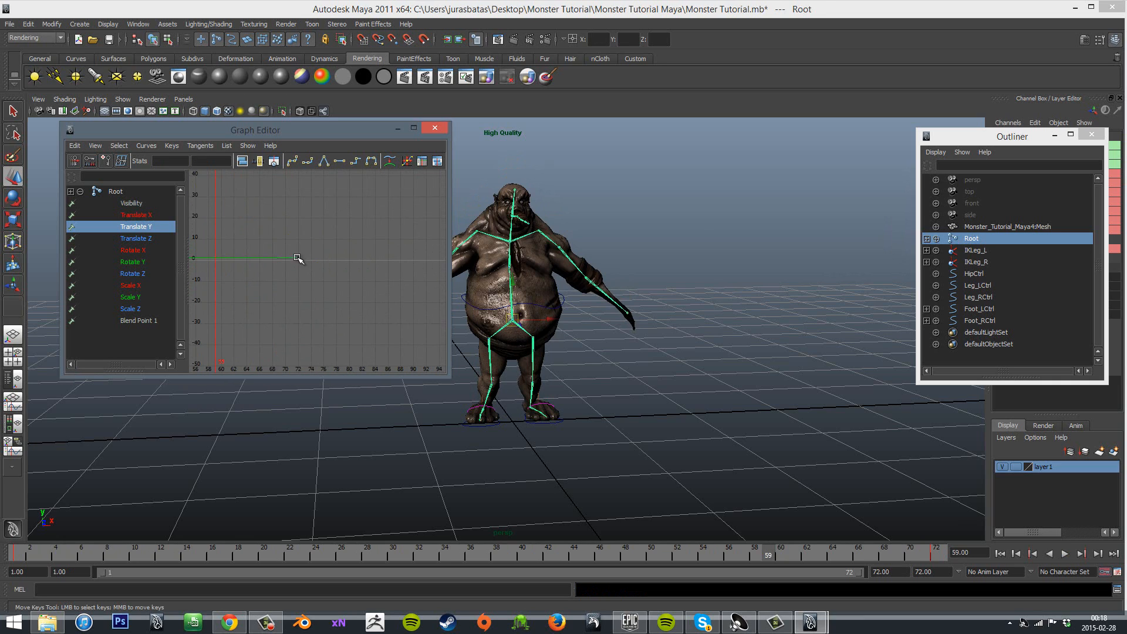
middle_click_drag(298, 262, 299, 267)
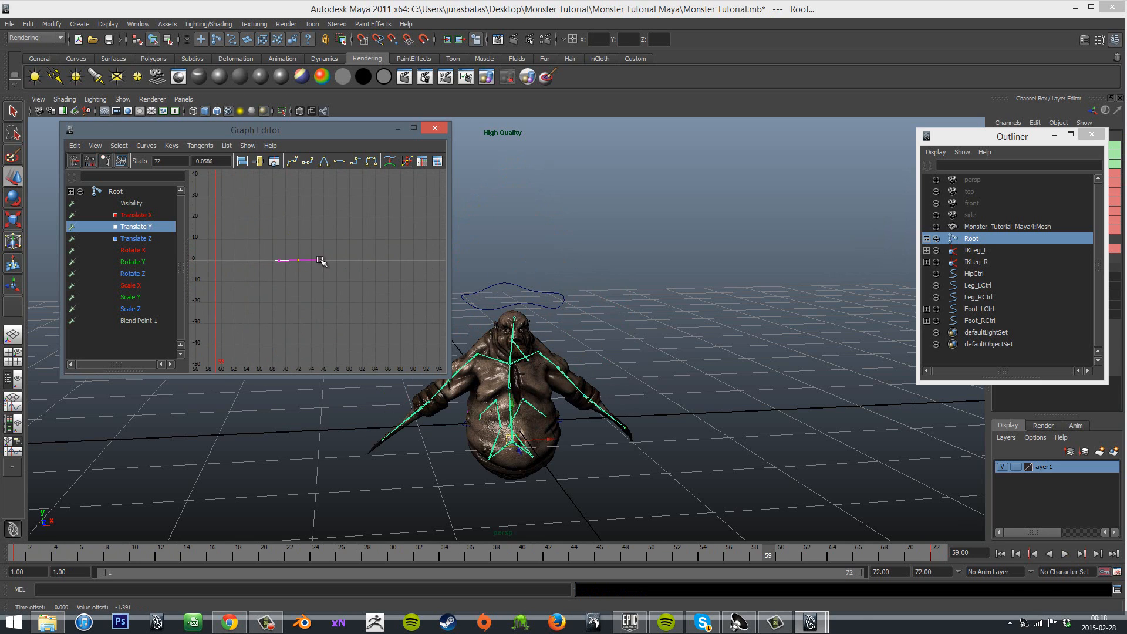
key("ctrl+z")
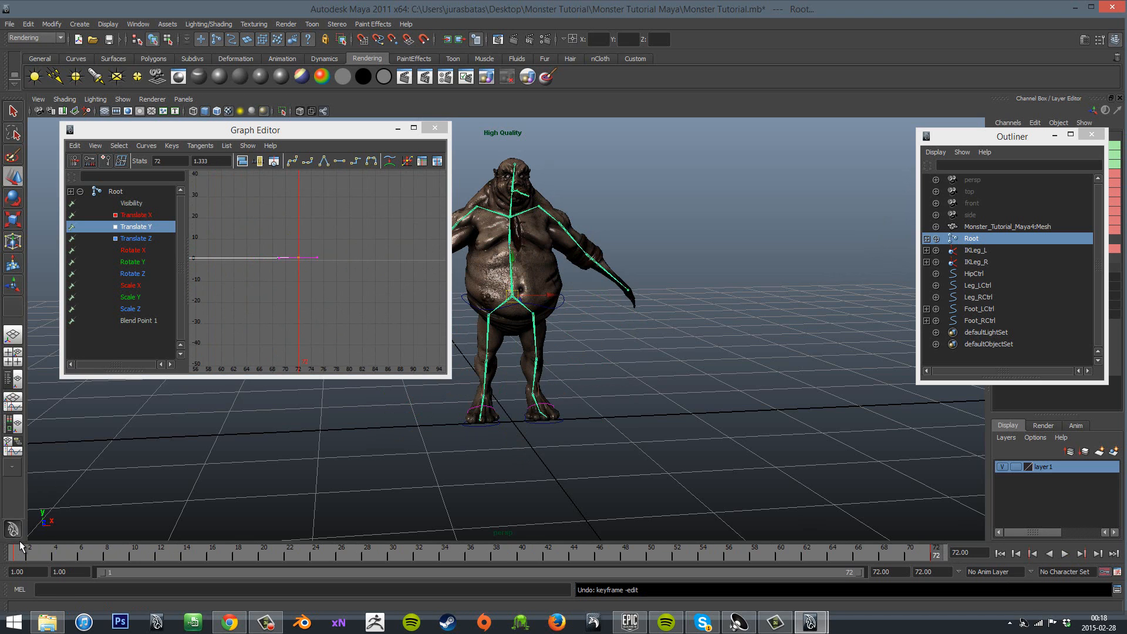
Level the outgoing tangent handle of the Translate Y key at frame 72, scrubbing the timeline to check the pose at frames 35 and 72.
left_click(19, 547)
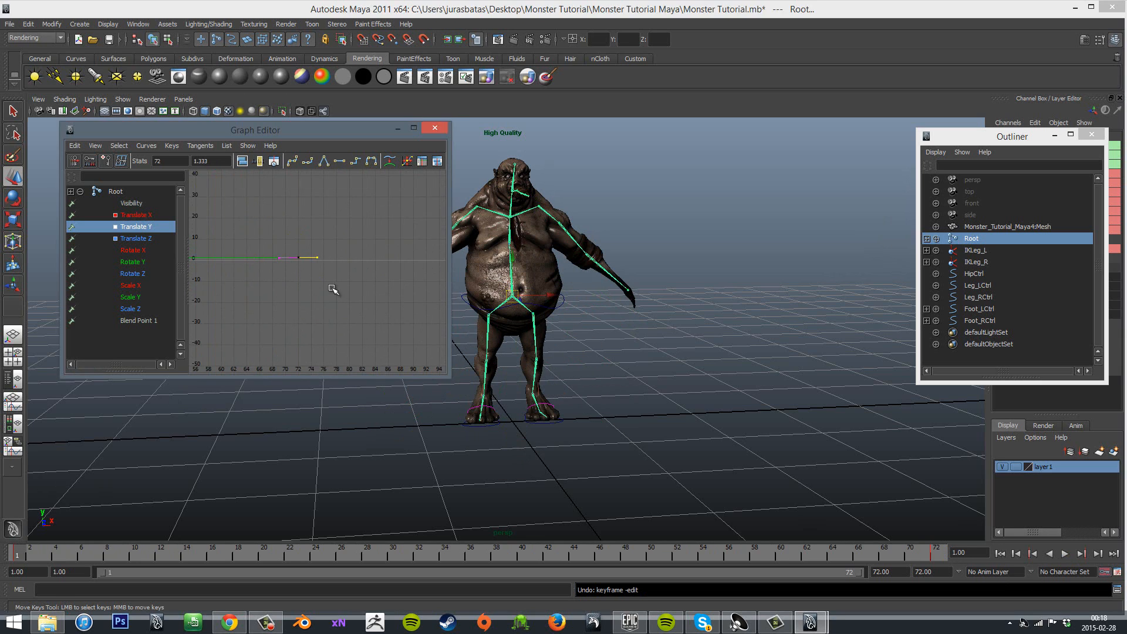
scroll(333, 290, "up", 6)
middle_click_drag(251, 241, 372, 281, "alt")
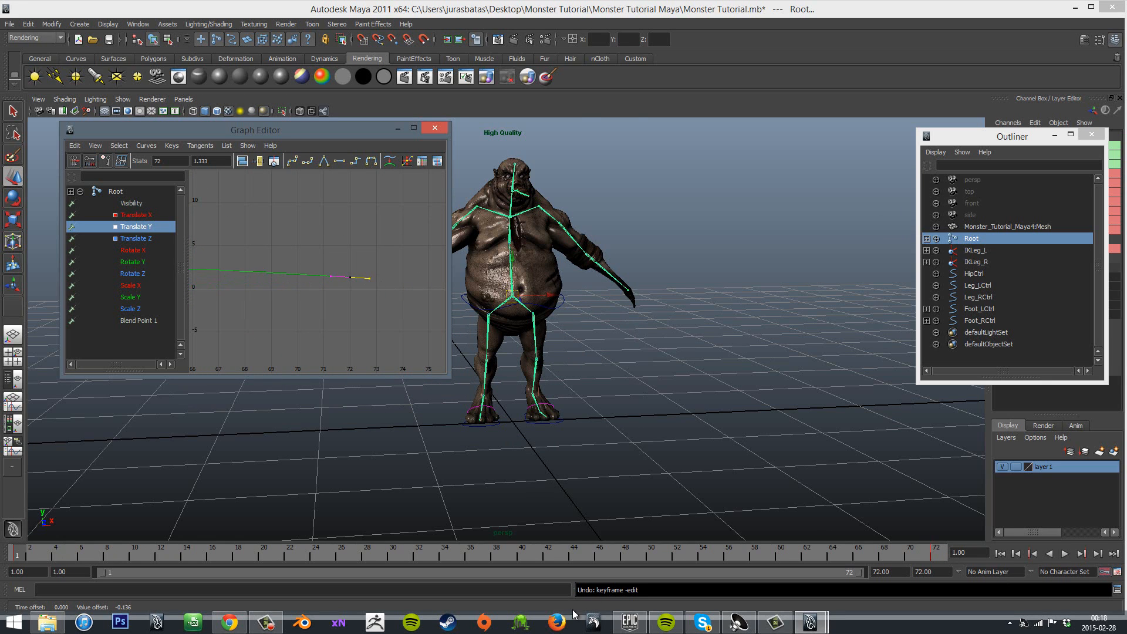
left_click_drag(505, 555, 458, 555)
middle_click_drag(368, 280, 375, 278)
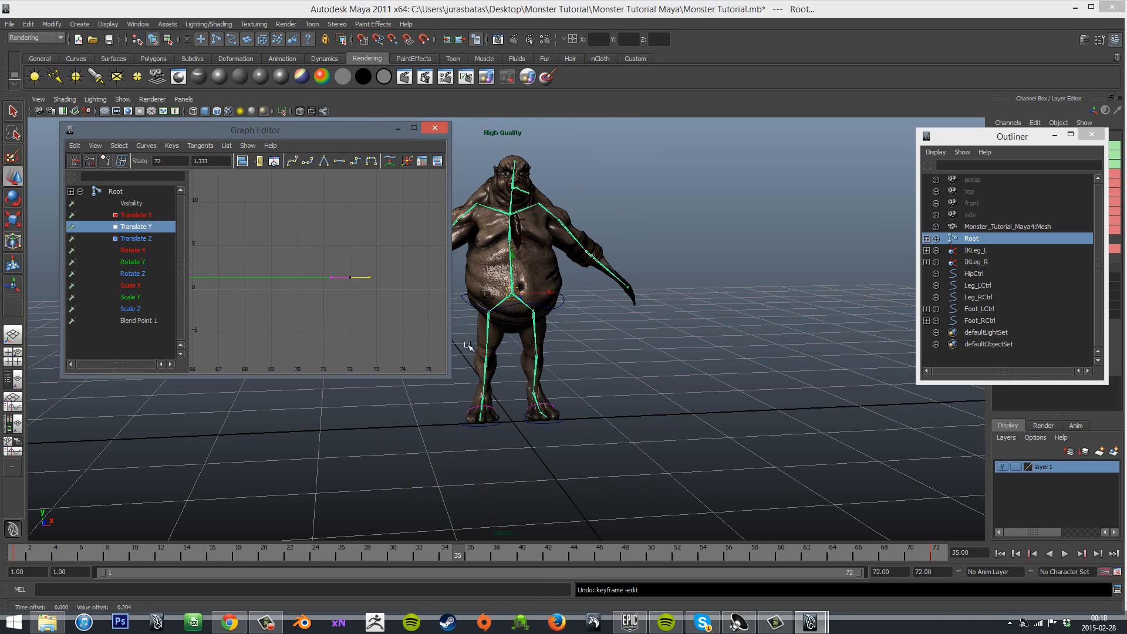
mouse_move(459, 558)
left_mouse_down()
mouse_move(265, 533)
mouse_move(54, 486)
mouse_move(759, 553)
mouse_move(947, 549)
left_mouse_up()
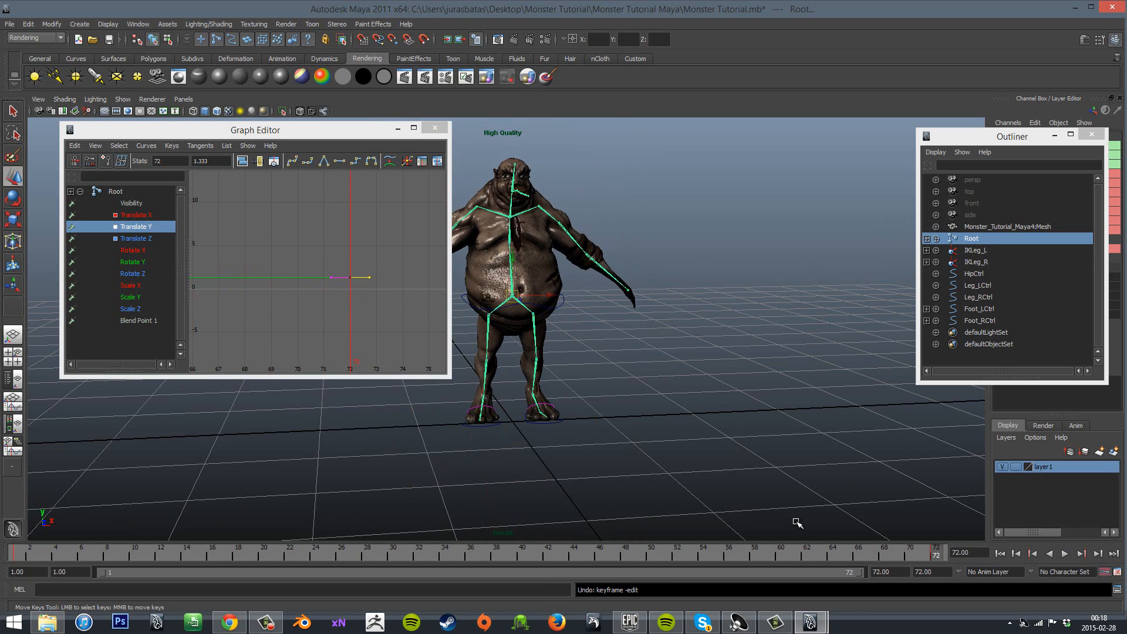
Play back the animation to check the flattened Translate Y curve, then stop it.
left_click(1063, 556)
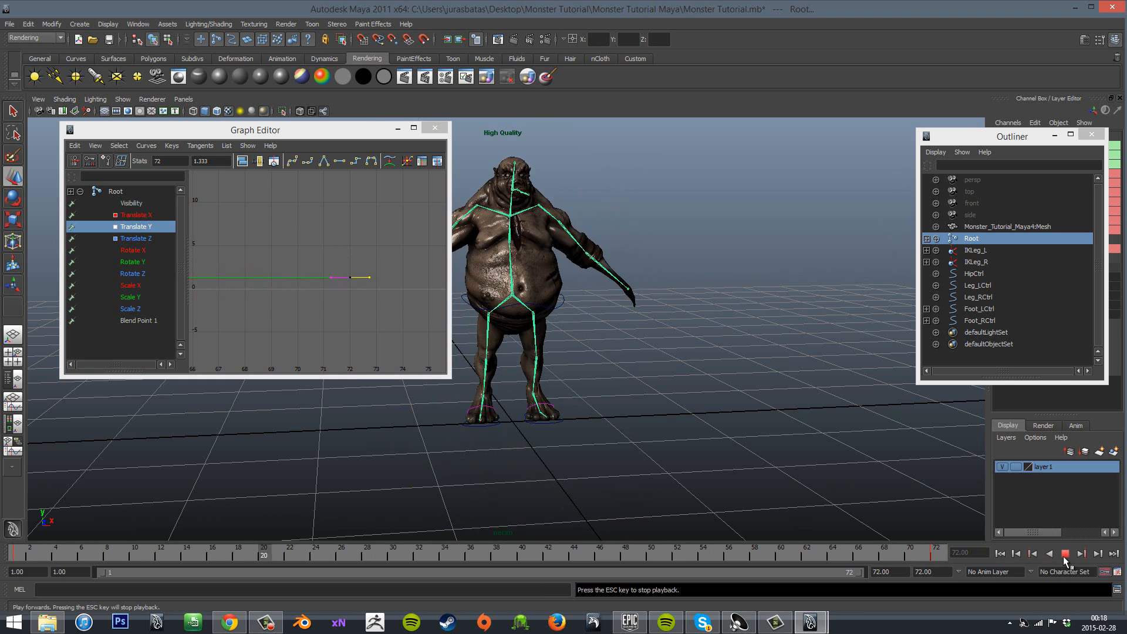
scroll(256, 268, "down", 3)
scroll(256, 265, "down", 3)
middle_click_drag(256, 239, 410, 267, "alt")
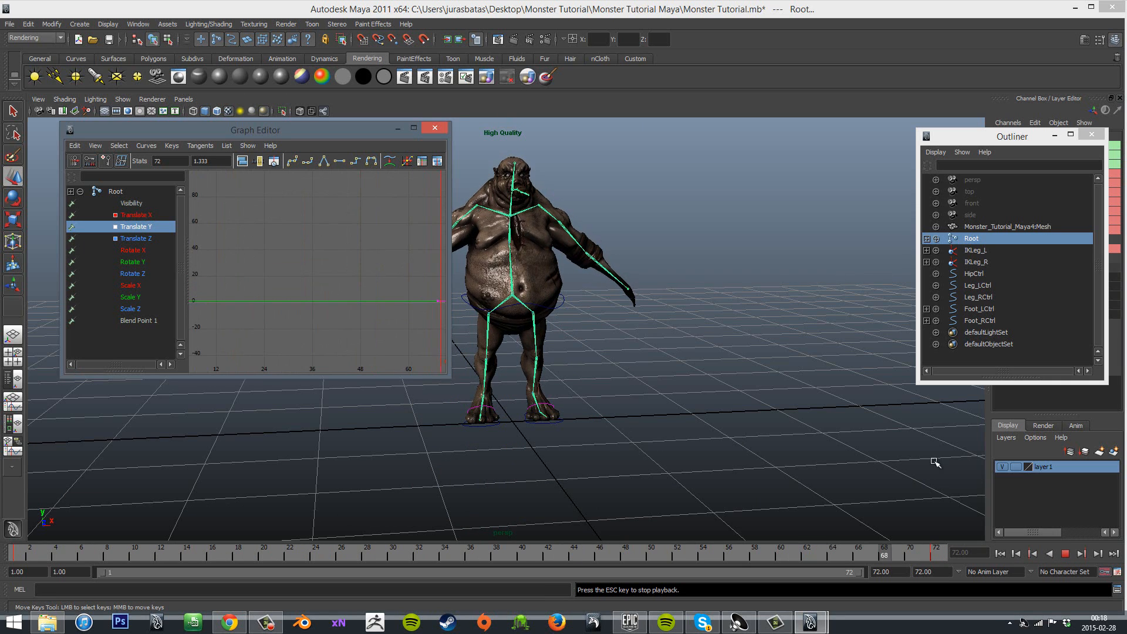
left_click(1068, 555)
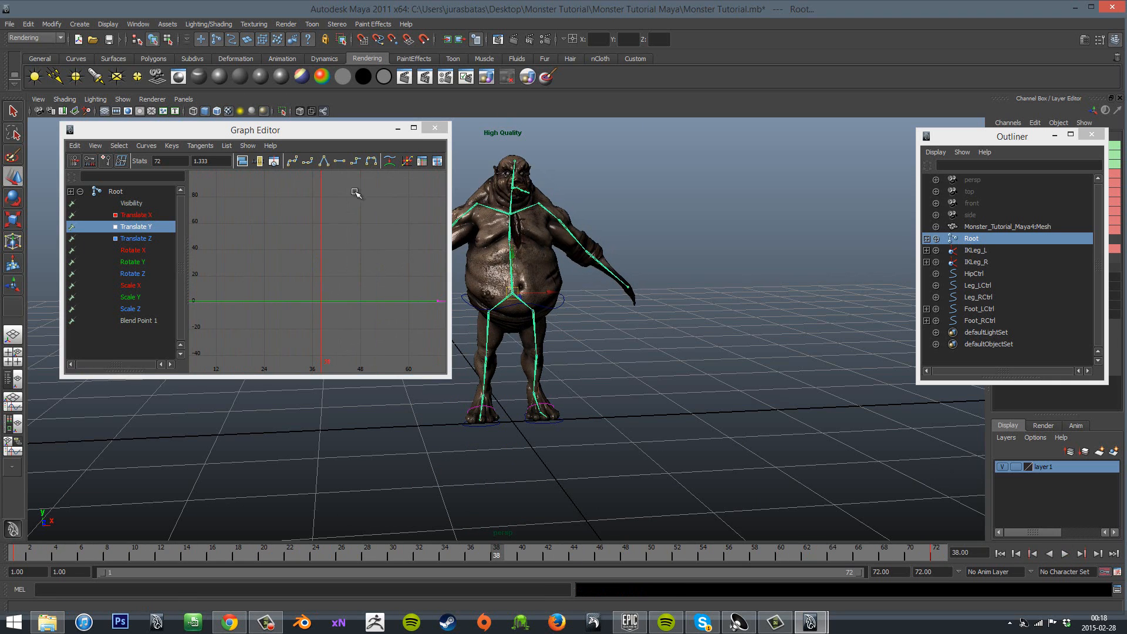
Key the Root joint at frame 36 and raise the incoming tangent handle of its Translate Y key.
key("a")
left_click(471, 552)
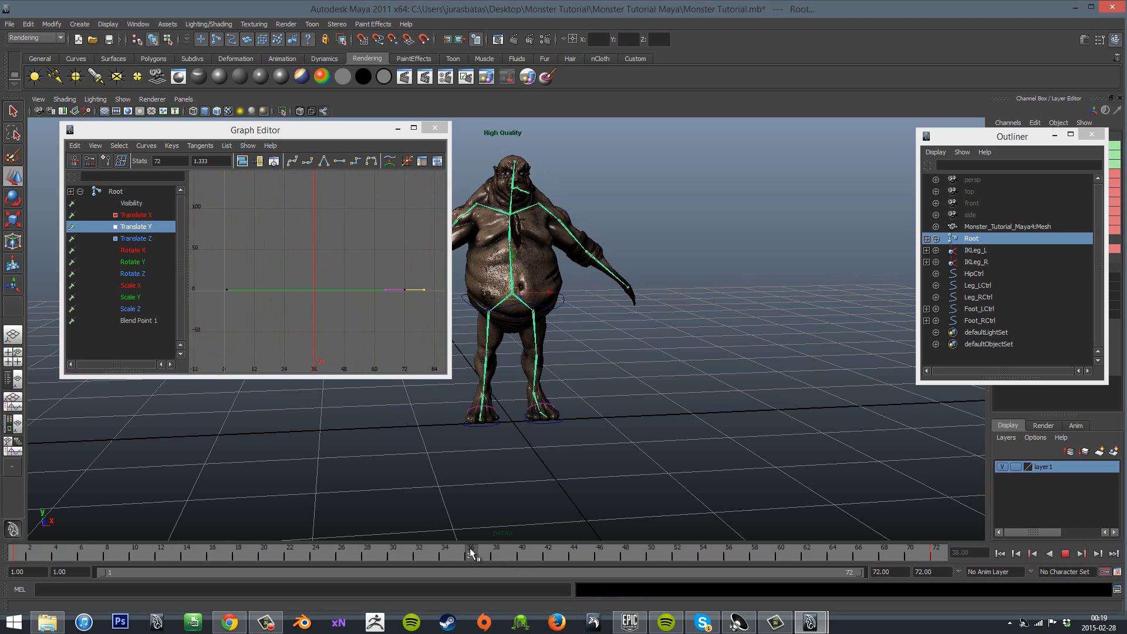
key("s")
scroll(353, 340, "down", 2)
scroll(352, 337, "up", 5)
left_click_drag(291, 292, 346, 340)
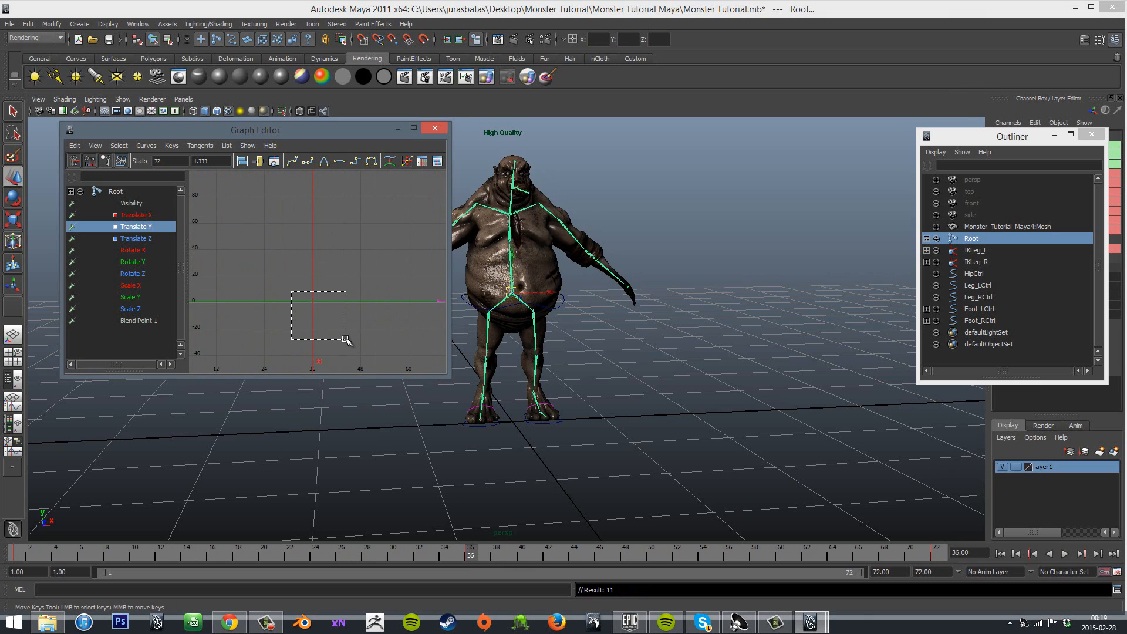
middle_click_drag(292, 301, 296, 300)
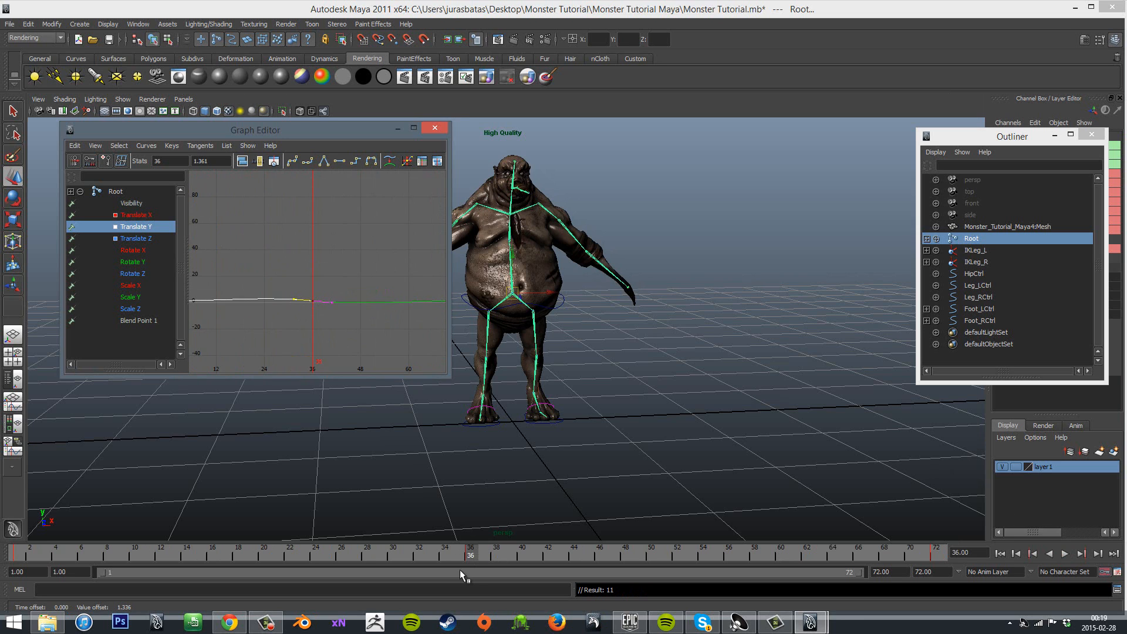
Scrub from frame 36 back to frame 4 and play the animation to check the edited tangent at frame 36.
left_click_drag(461, 552, 55, 549)
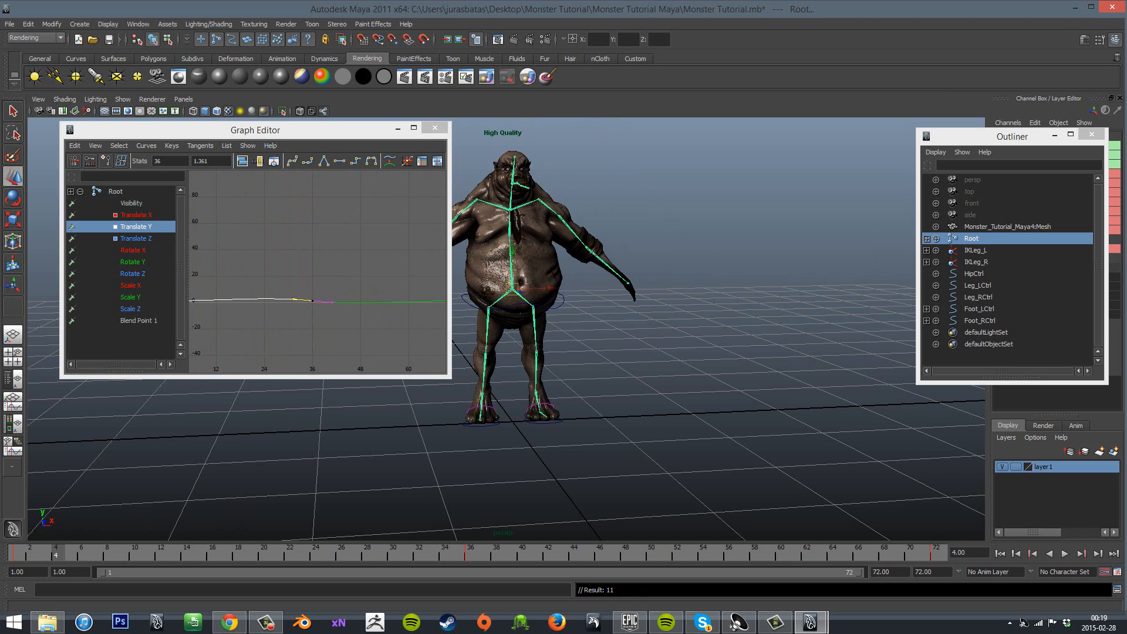
left_click(1064, 553)
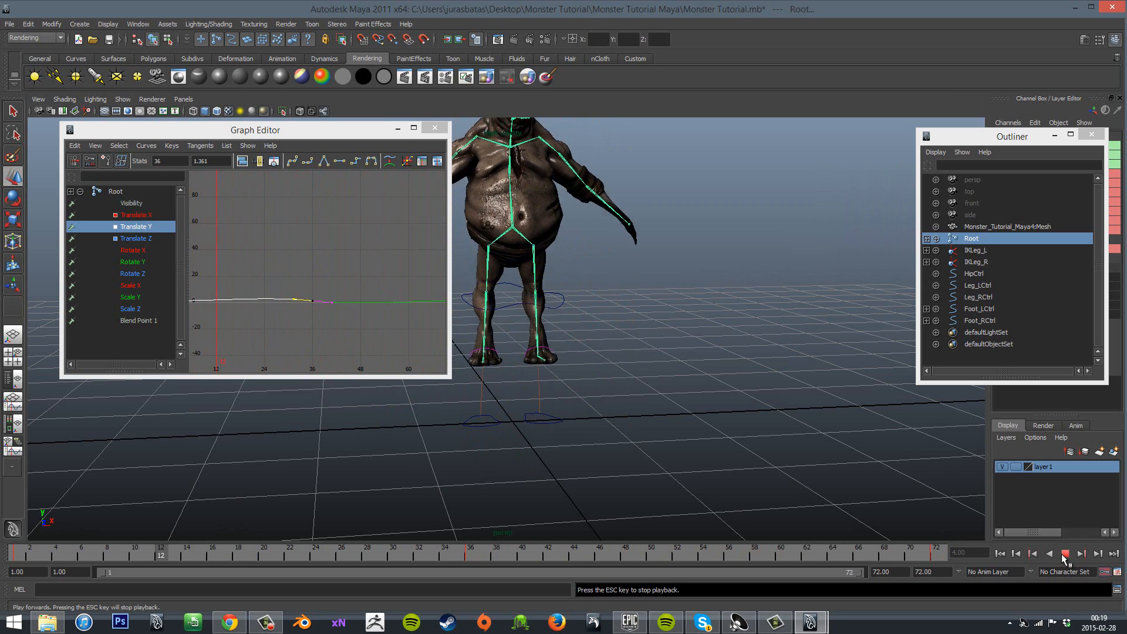
left_click(1064, 554)
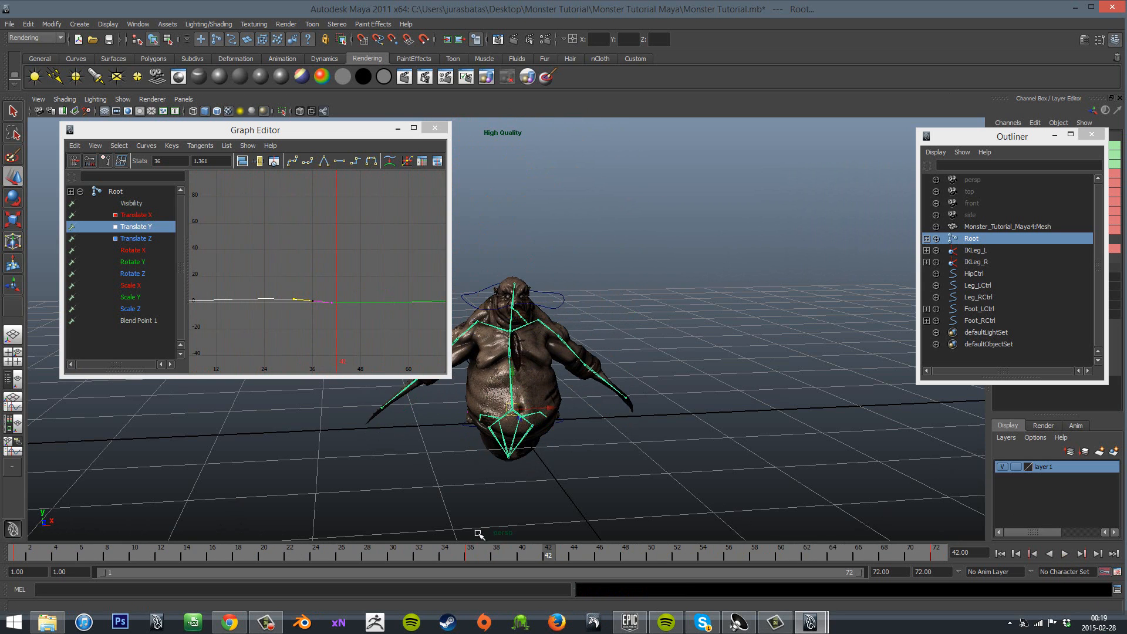
Delete the Root joint's key at frame 36 from the timeline and go to frame 72.
left_click(470, 551)
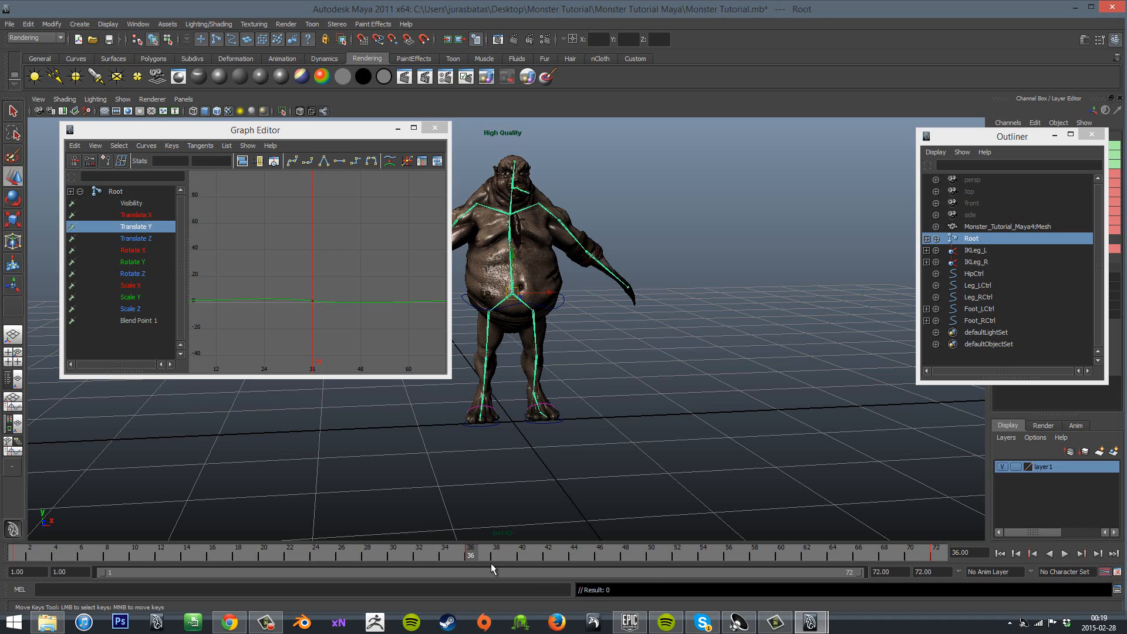
right_click(477, 551)
left_click(505, 449)
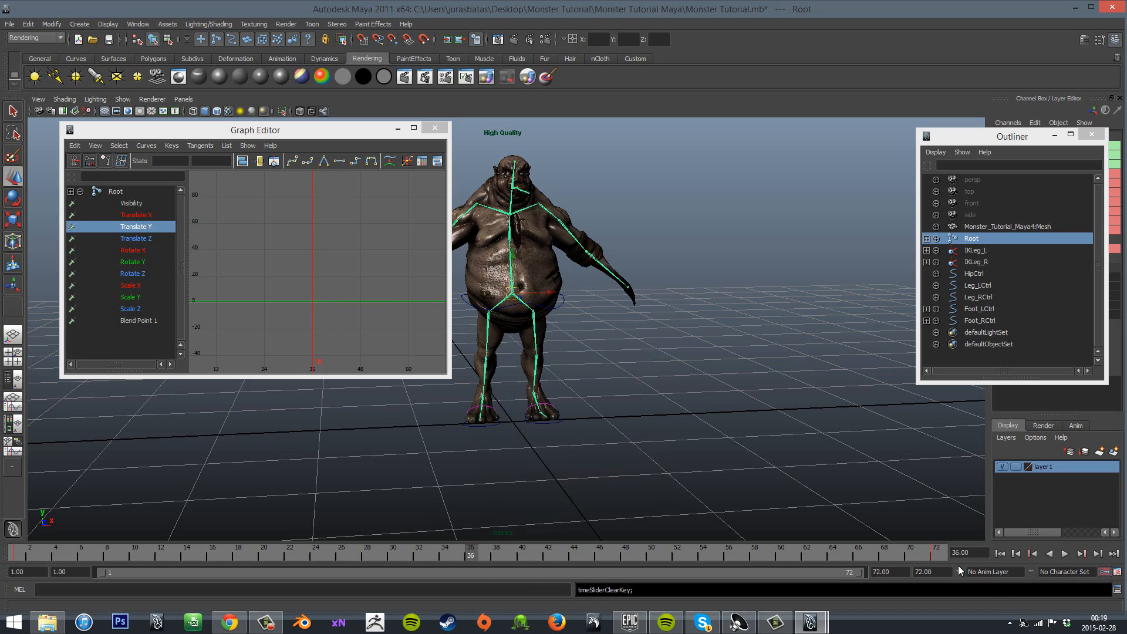
left_click(934, 551)
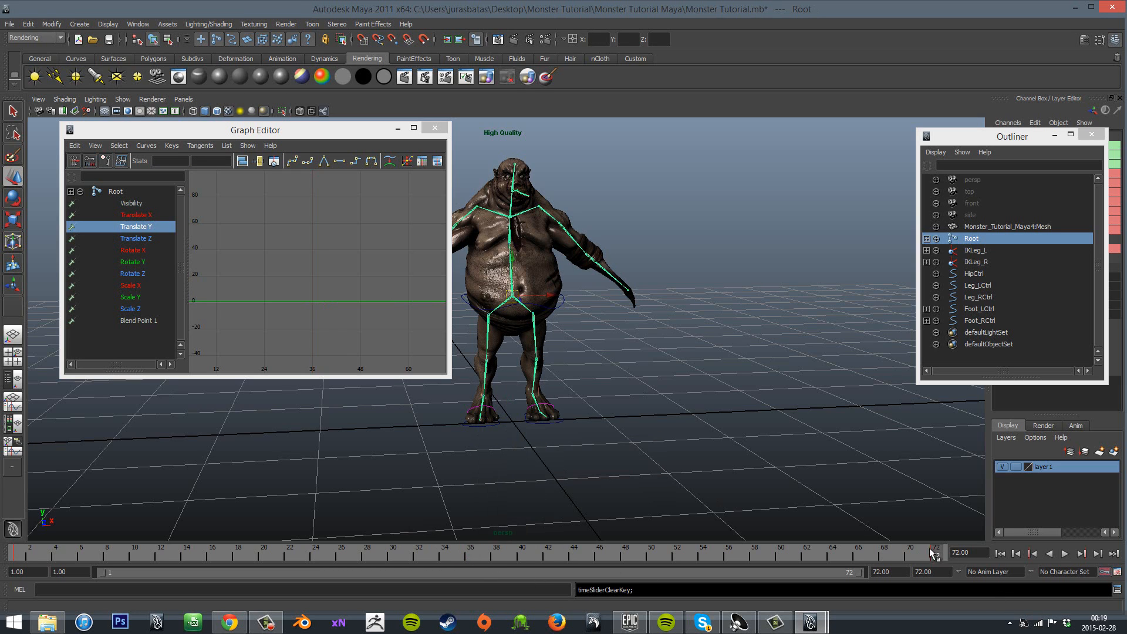
Frame the Root's curves in the Graph Editor, play the animation, and apply flat tangents to the Translate Y key at frame 72.
right_click(938, 551)
left_click(531, 555)
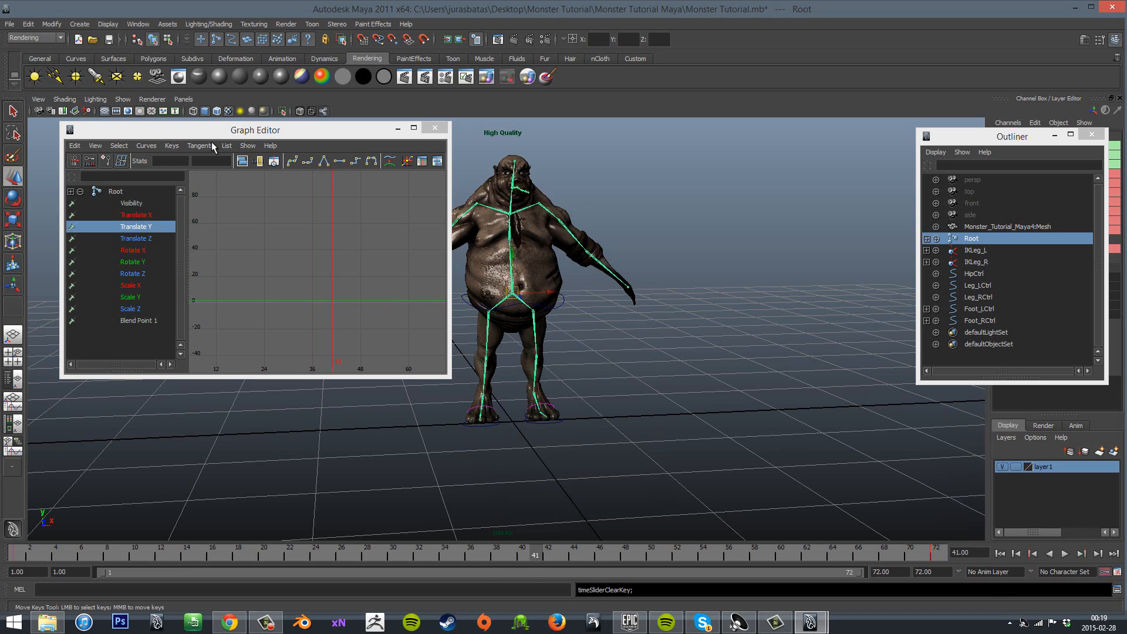
key("a")
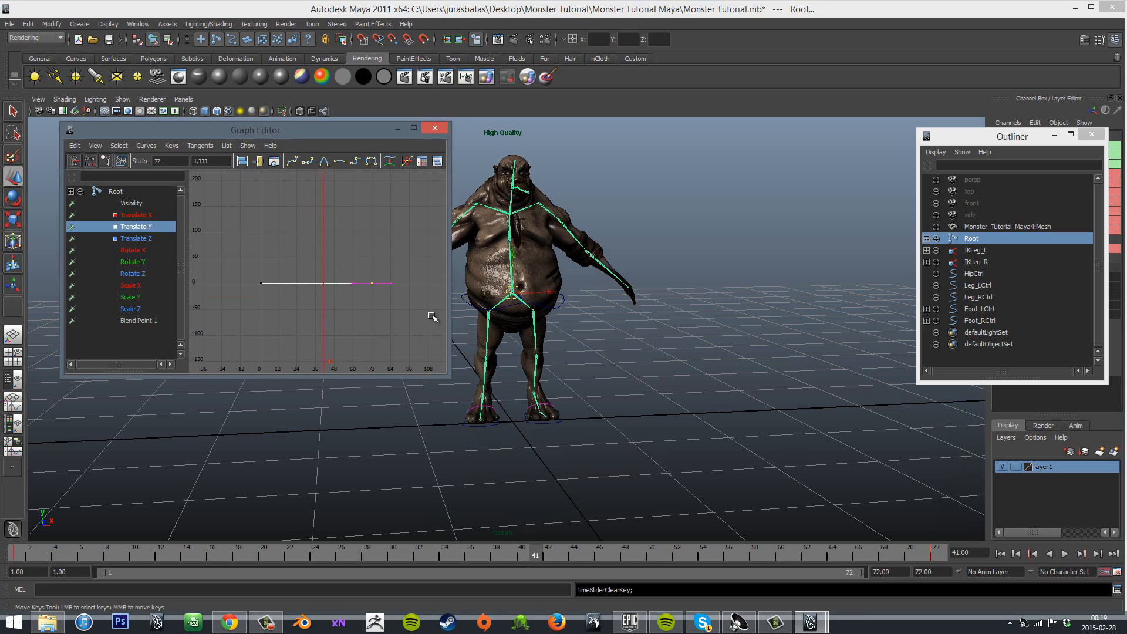
key("alt+v")
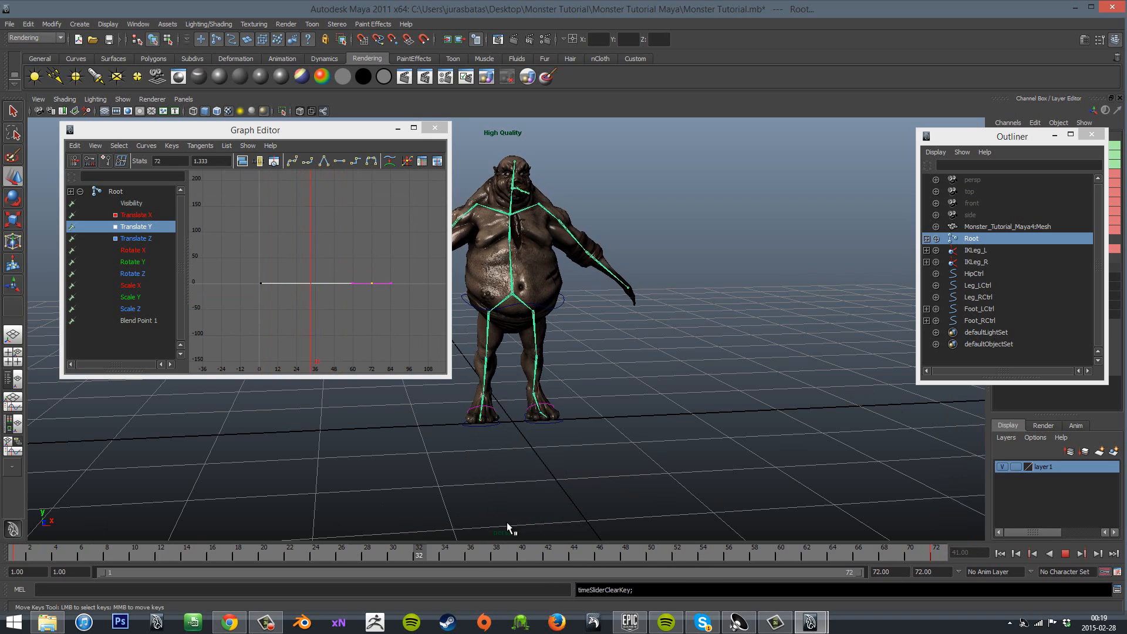
left_click(340, 161)
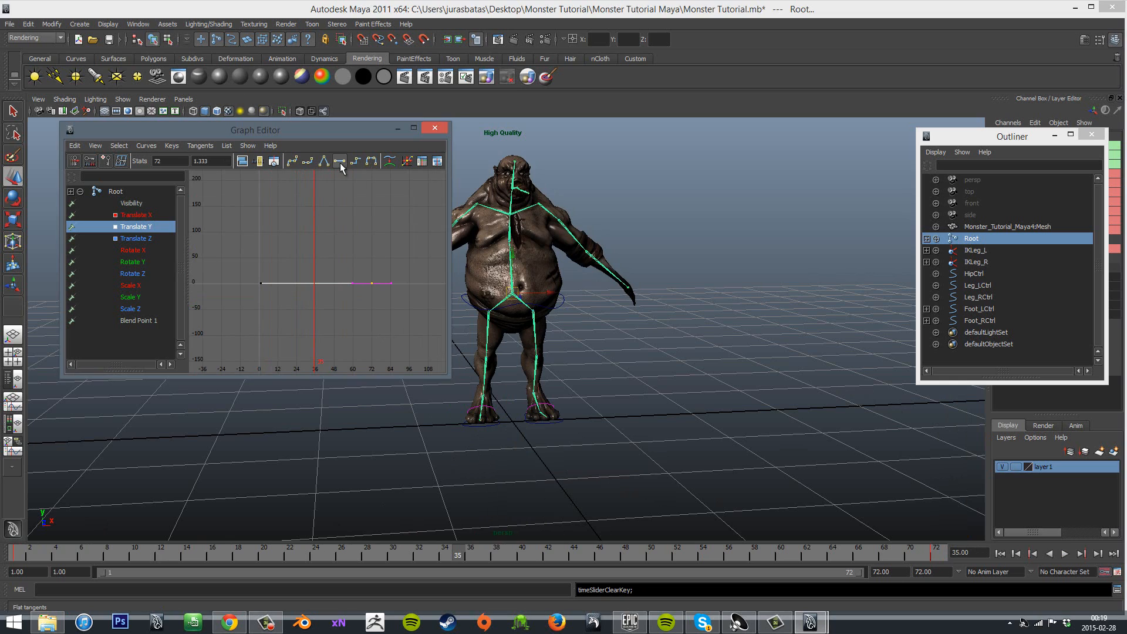
Key the Root joint at frame 36 and move it slightly down so the monster's knees bend.
scroll(557, 536, "up", 1)
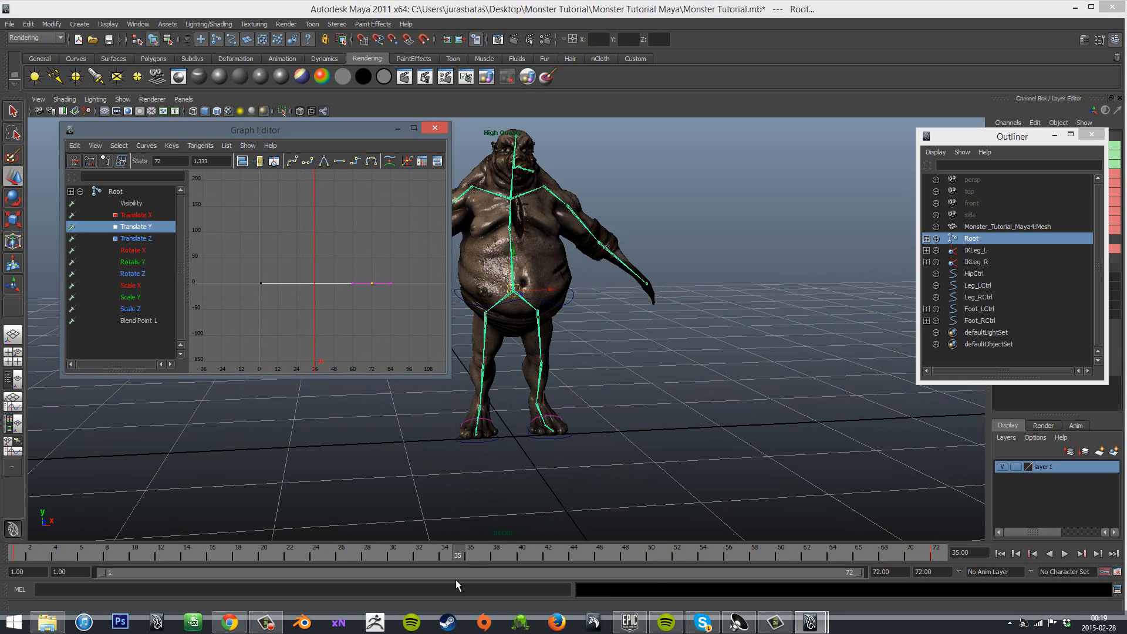
left_click(473, 556)
key("s")
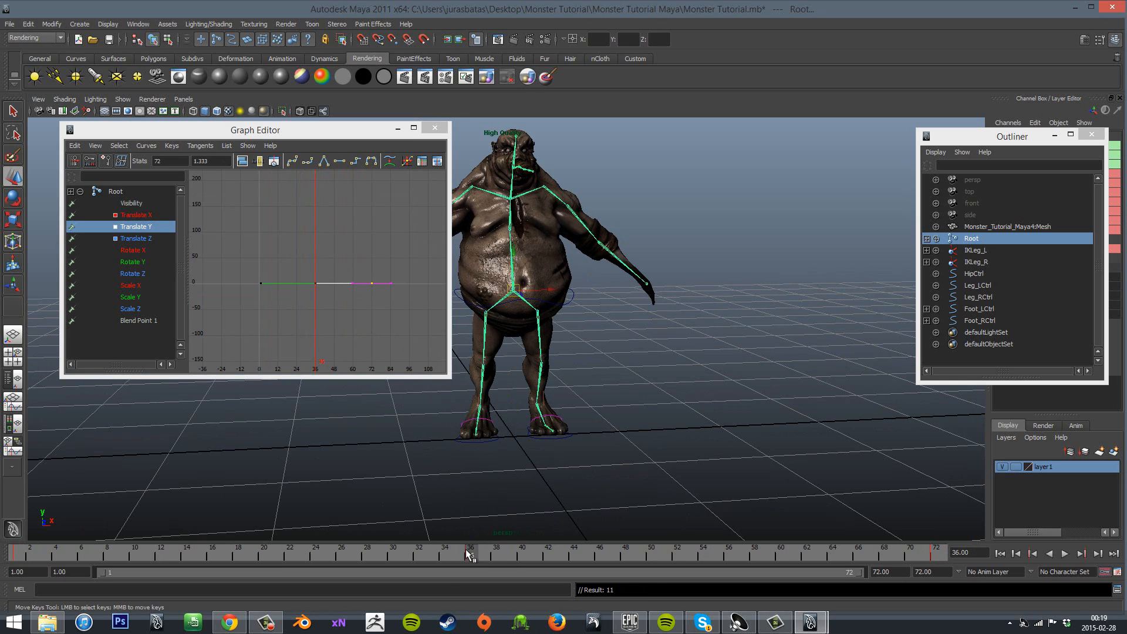
key("e")
key("w")
left_click_drag(514, 257, 515, 272)
Scrub and play the lowered Root motion while examining the Translate Y curve between frames 36 and 72 up close.
left_click_drag(466, 554, 148, 554)
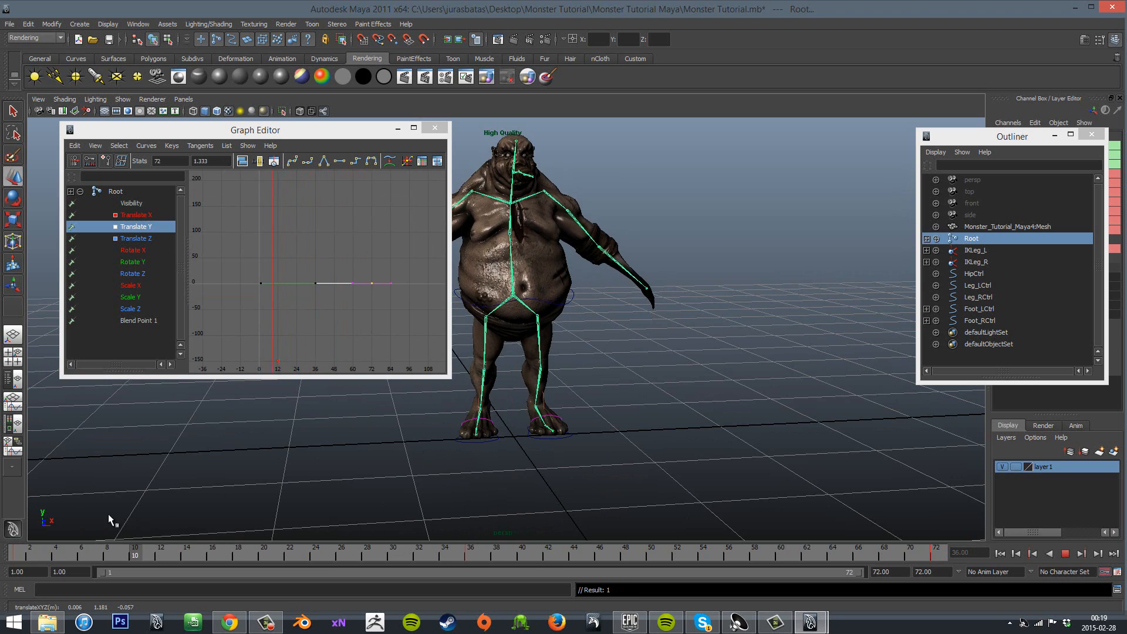
scroll(382, 274, "up", 5)
middle_click_drag(261, 271, 397, 256, "alt")
mouse_move(411, 297)
middle_mouse_down("alt")
mouse_move(206, 297)
mouse_move(301, 297)
middle_mouse_up("alt")
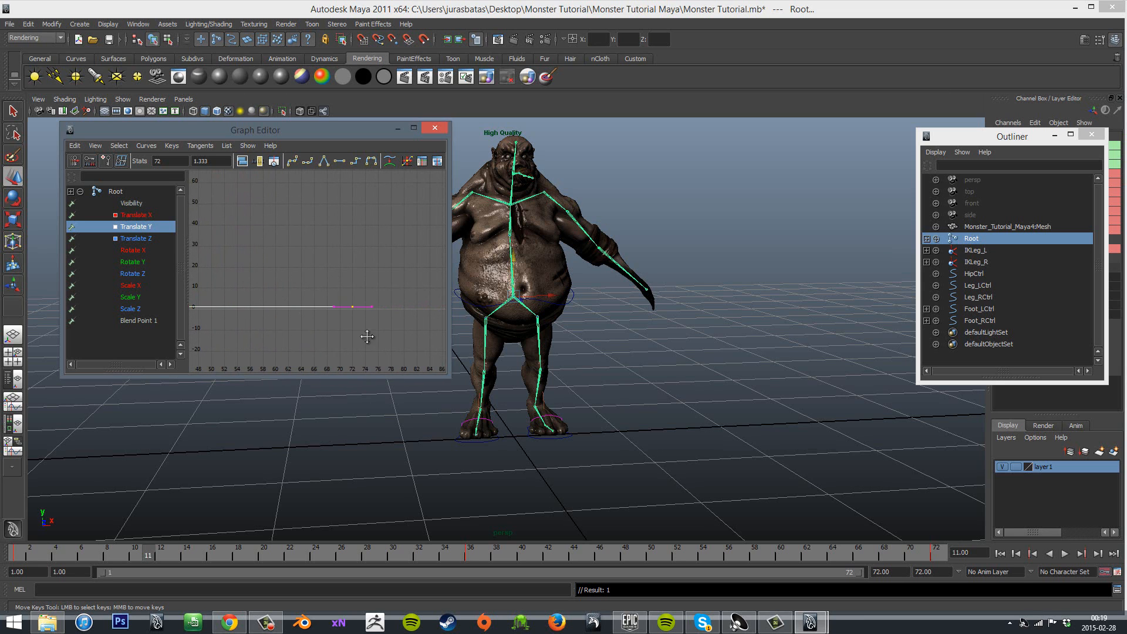
middle_click_drag(367, 336, 386, 336, "alt")
key("alt+v")
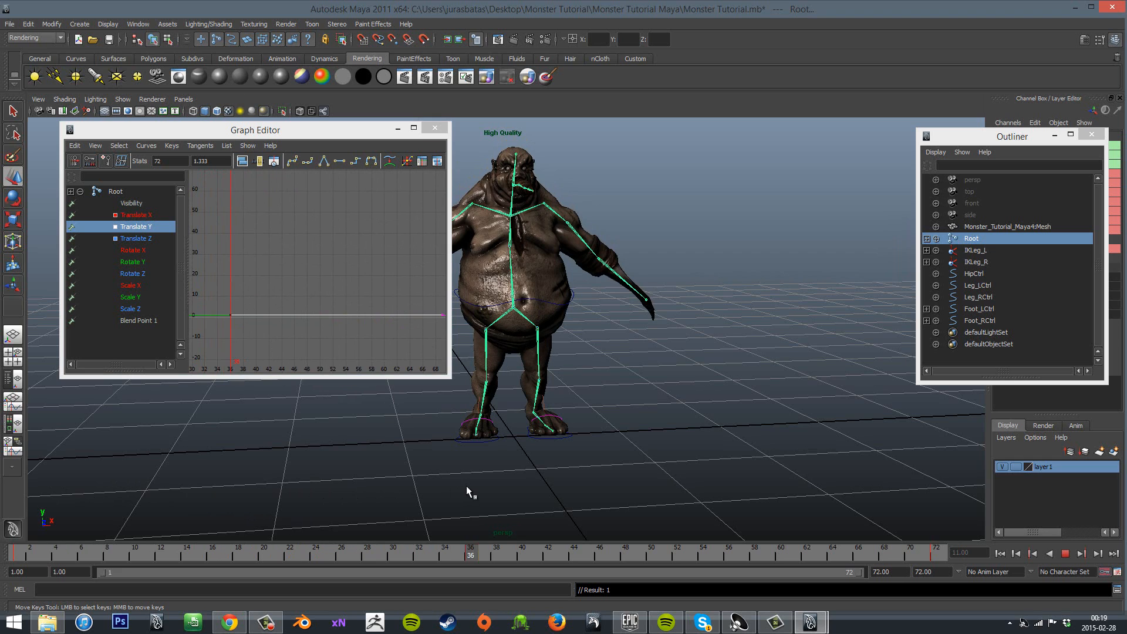
key("alt+v")
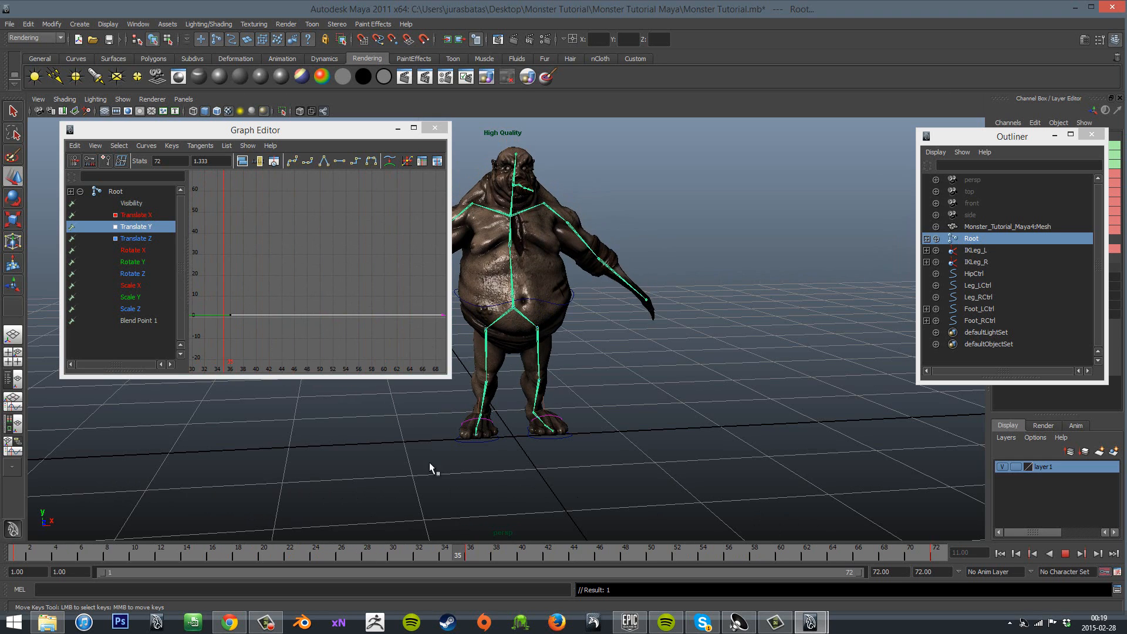
Replay the animation from frame 1 against the wider Translate Y curve, and scrub to the key at frame 36.
scroll(320, 272, "down", 3)
middle_click_drag(319, 272, 424, 293, "alt")
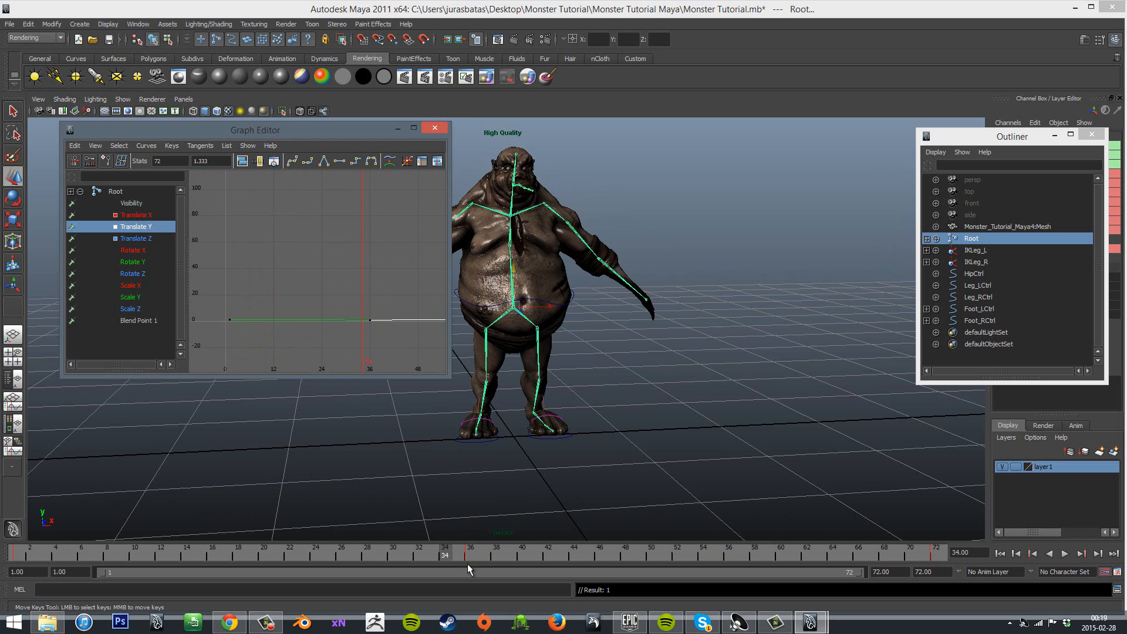
left_click(170, 526)
key("alt+shift+v")
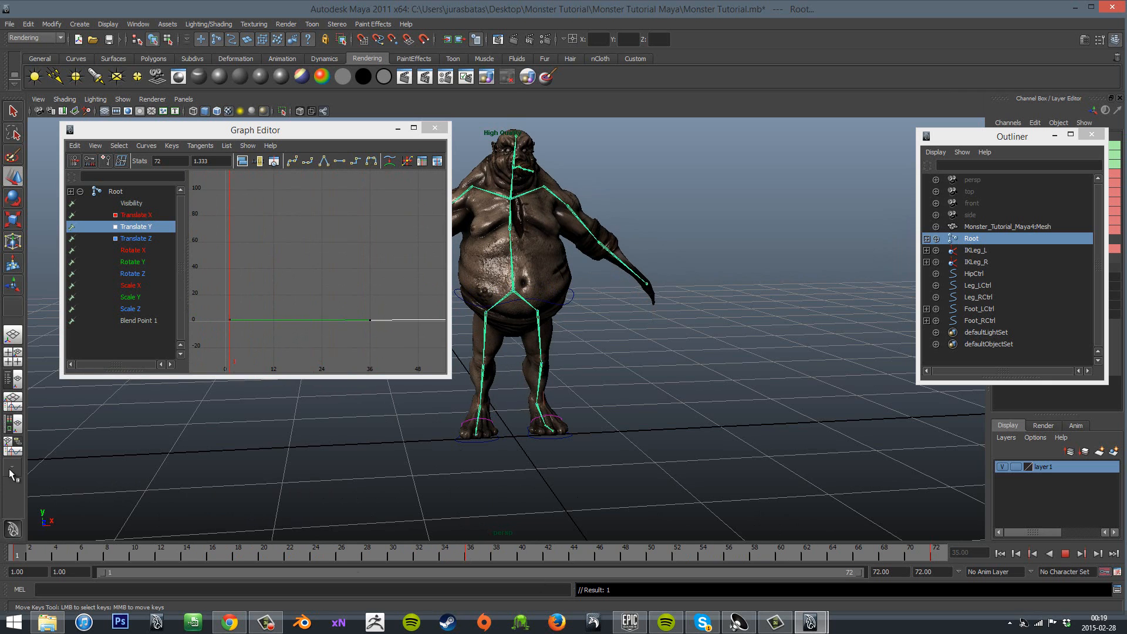
left_click(1065, 554)
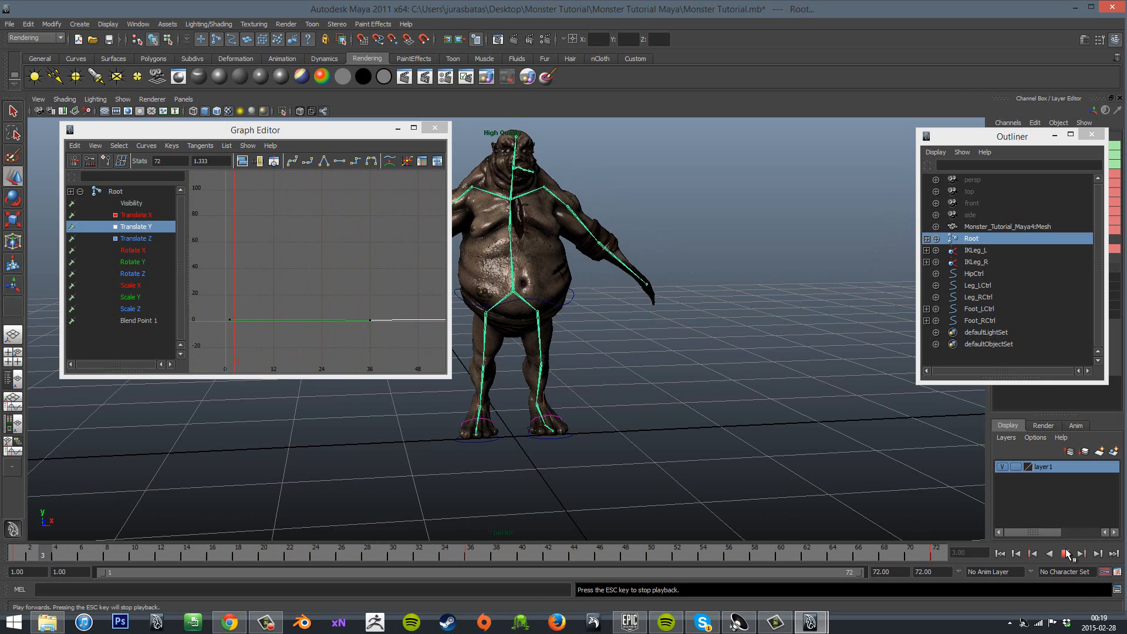
left_click(1065, 554)
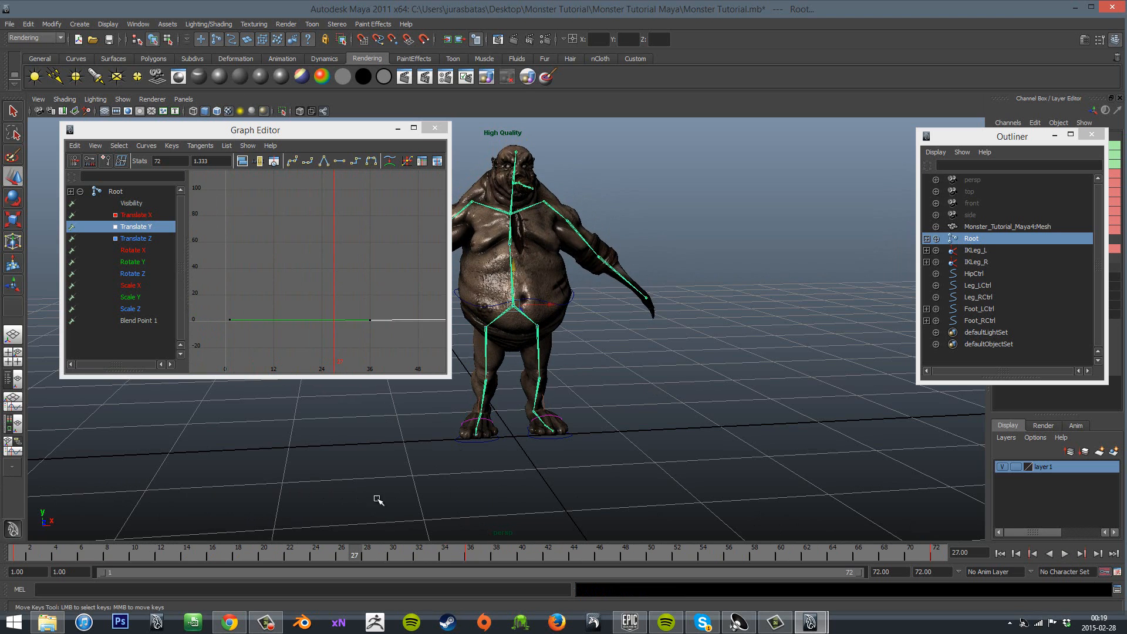
key("alt+v")
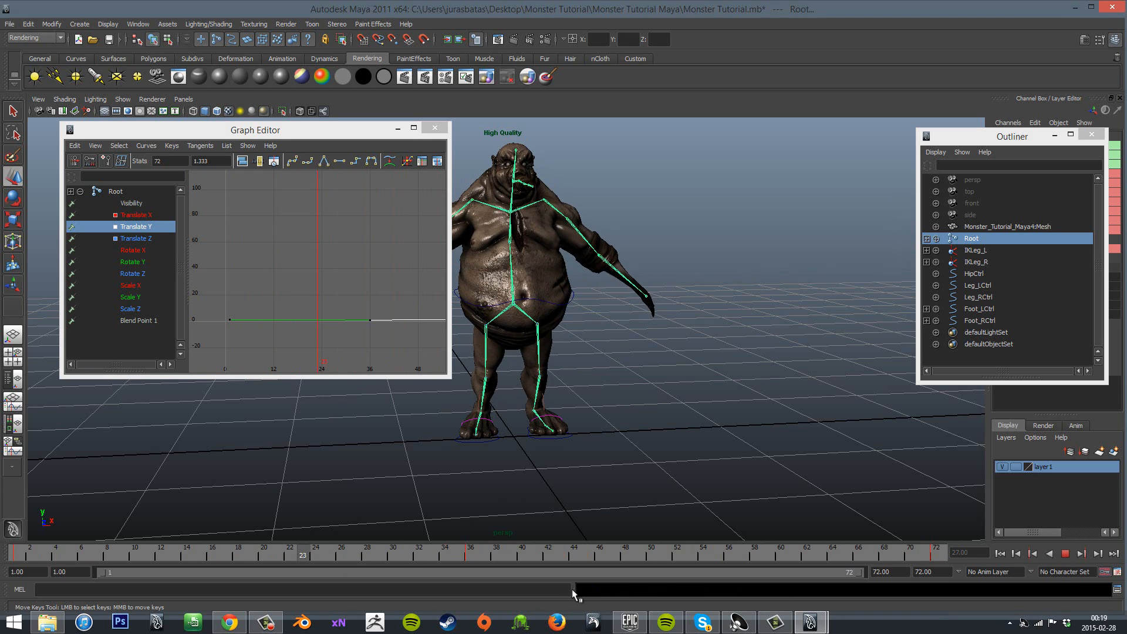
left_click_drag(399, 538, 480, 537)
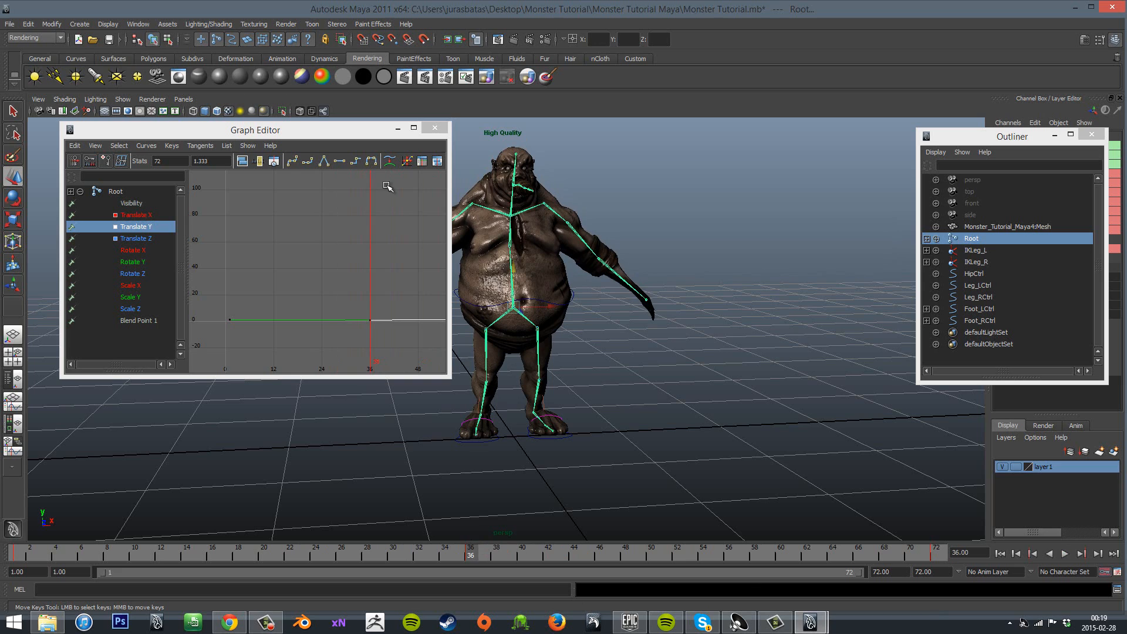
scroll(370, 264, "down", 3)
scroll(286, 280, "up", 3)
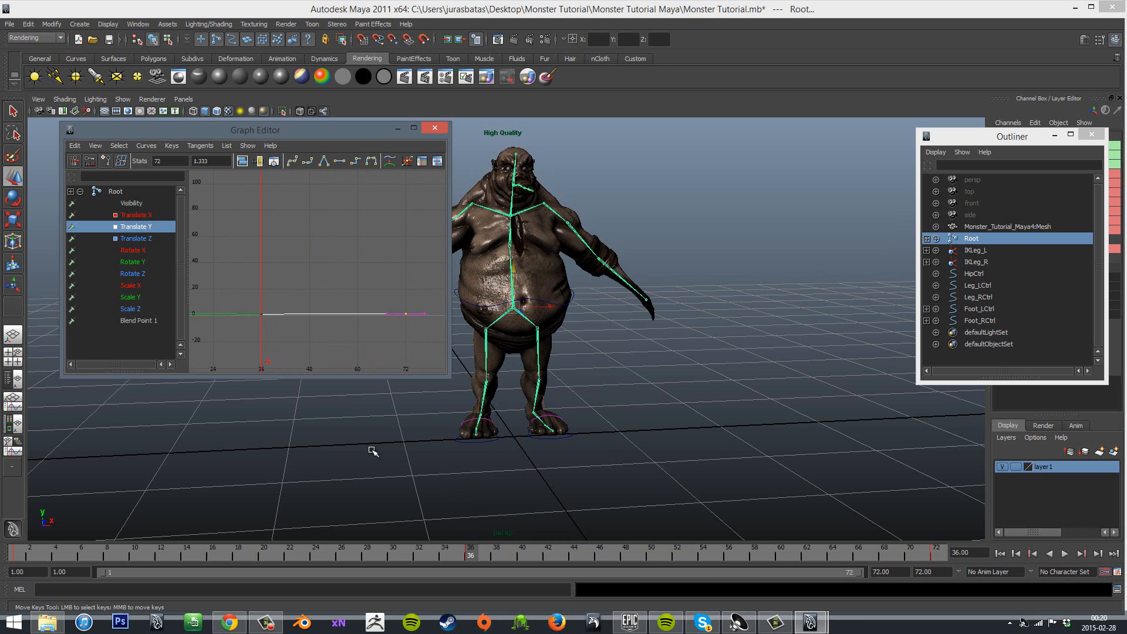
Try raising the Root joint at frame 36 until the feet lift off their control curves, and play the motion.
middle_click_drag(503, 282, 517, 202)
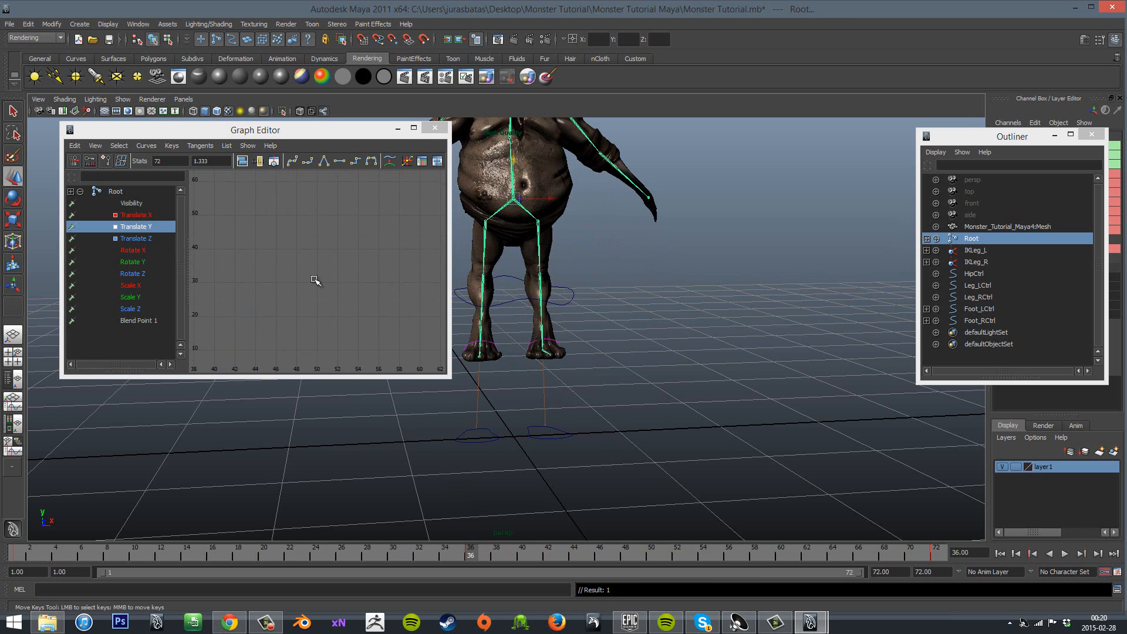
scroll(327, 281, "down", 3)
scroll(714, 259, "down", 2)
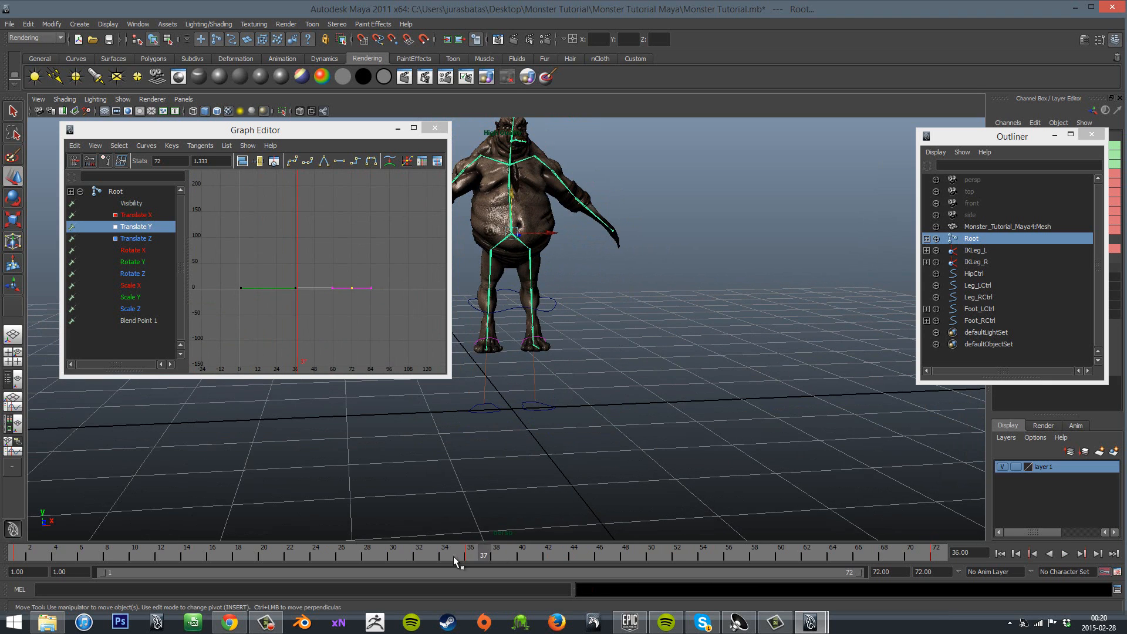
key("alt+v")
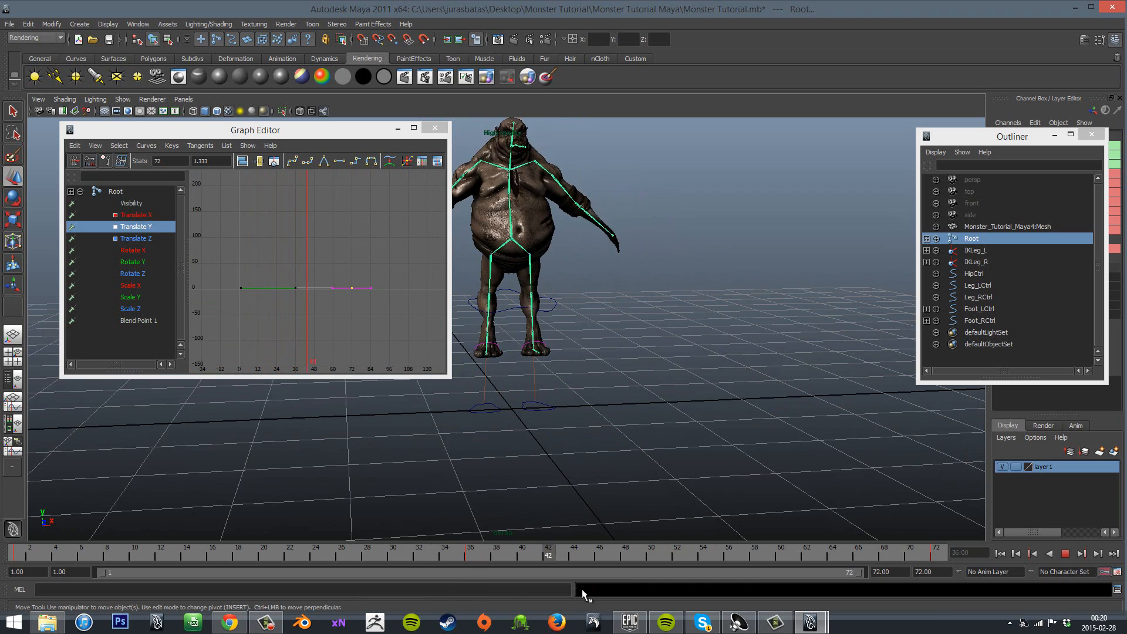
Return to frame 36 and undo the upward moves of the Root joint.
left_click(471, 555)
key("ctrl+z")
key("ctrl+z")
key("ctrl+z")
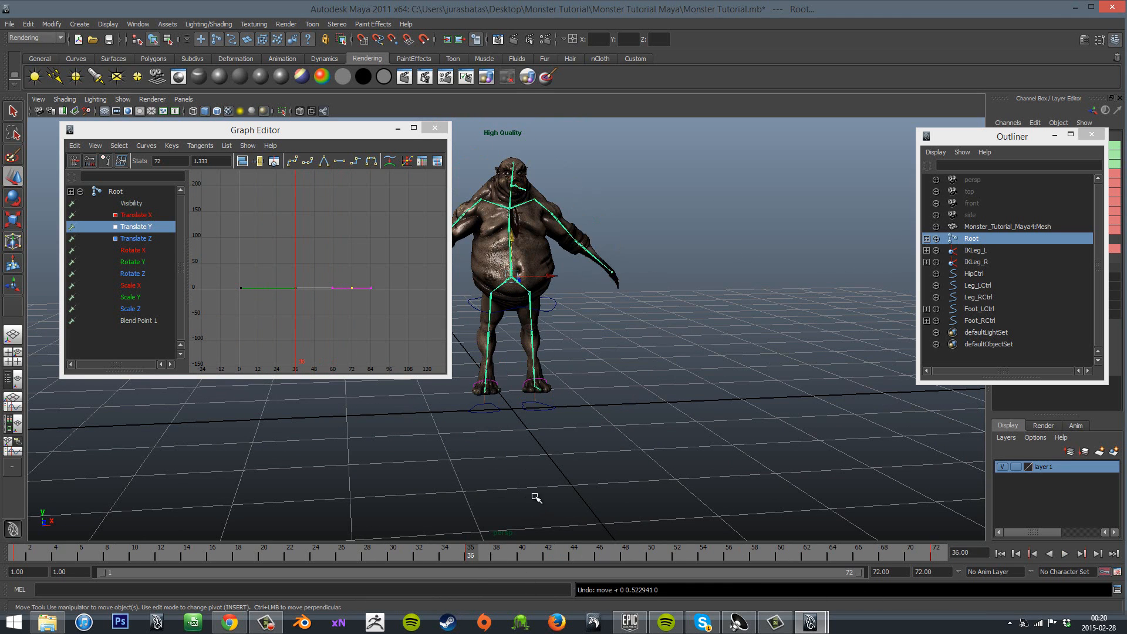
key("ctrl+z")
Play the animation with the restored Root pose, stop at frame 24, and examine the Translate Y curve.
scroll(612, 416, "up", 3)
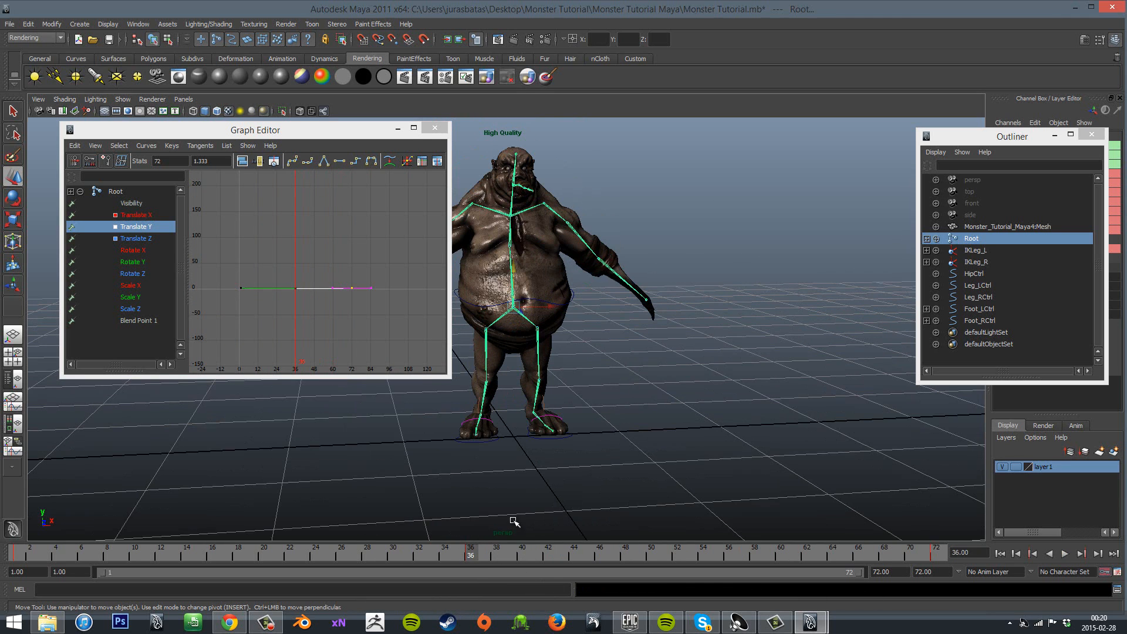
right_click_drag(514, 521, 517, 563, "alt")
key("alt+v")
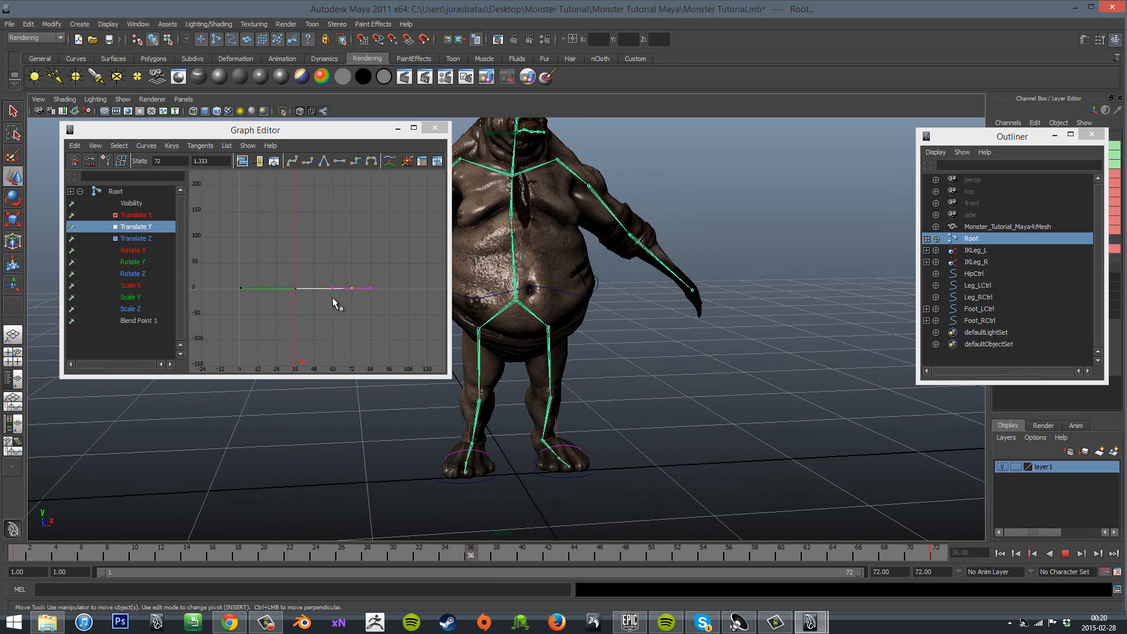
key("alt+v")
right_click_drag(332, 298, 373, 297, "alt")
scroll(362, 325, "down", 5)
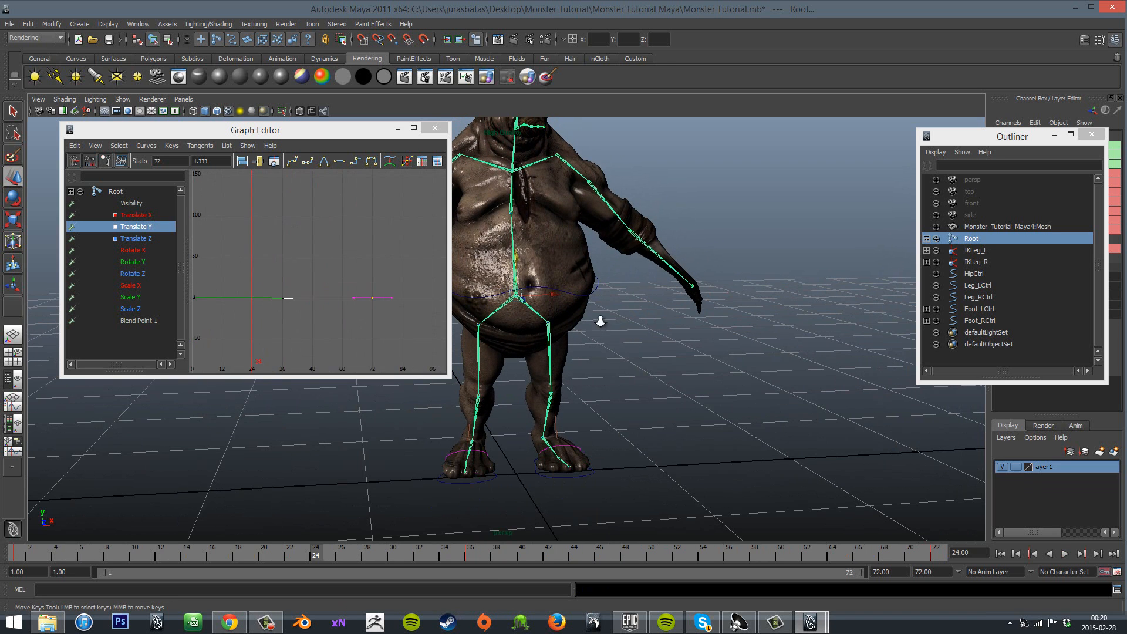
Select the Collar_L joint and key it at frames 1 and 72.
left_click_drag(600, 320, 667, 238, "alt")
left_click(542, 208)
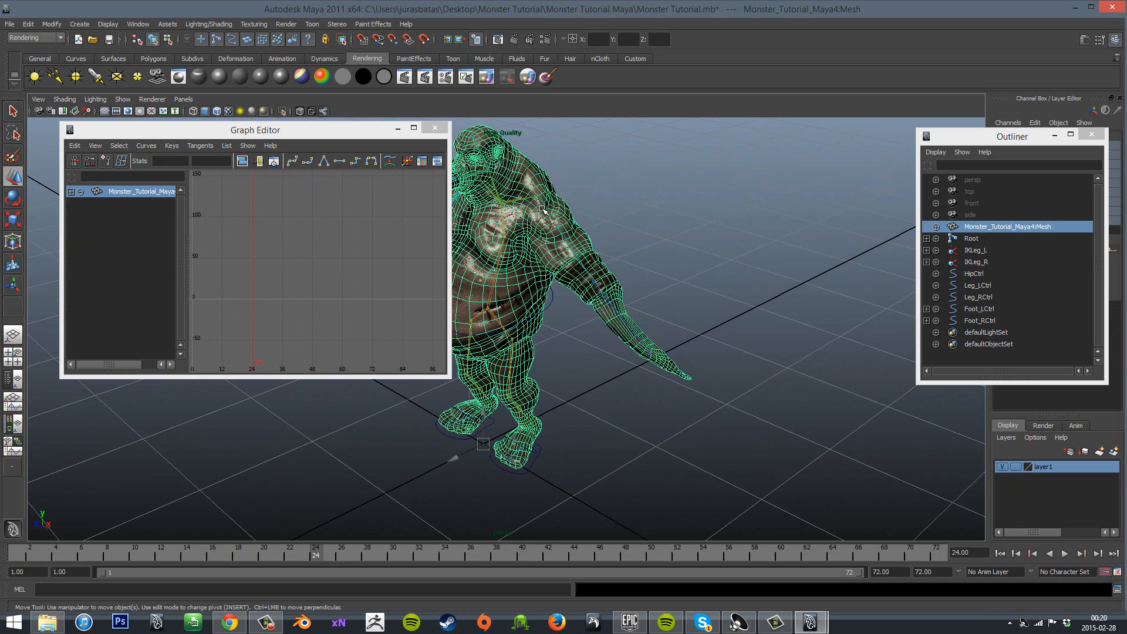
left_click(541, 202)
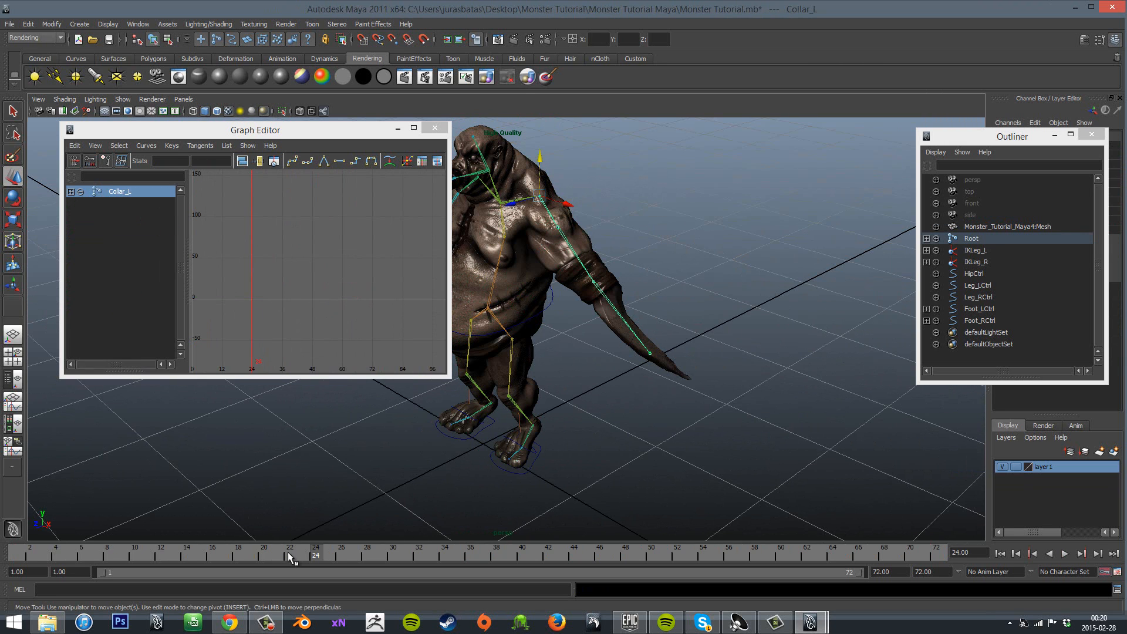
left_click_drag(289, 557, 17, 557)
key("s")
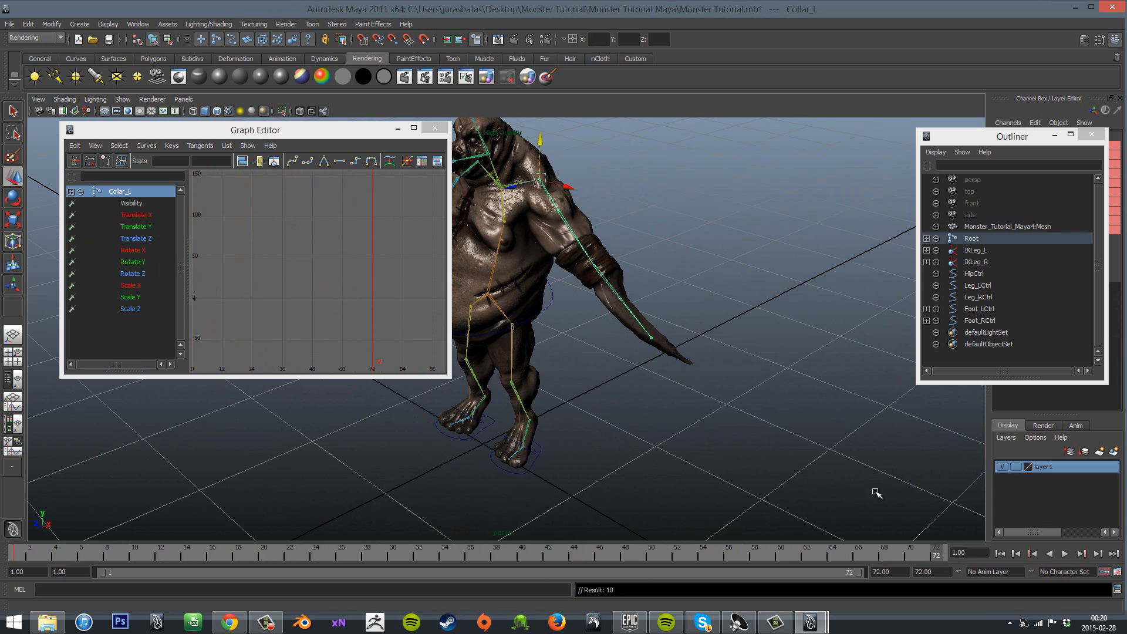
key("s")
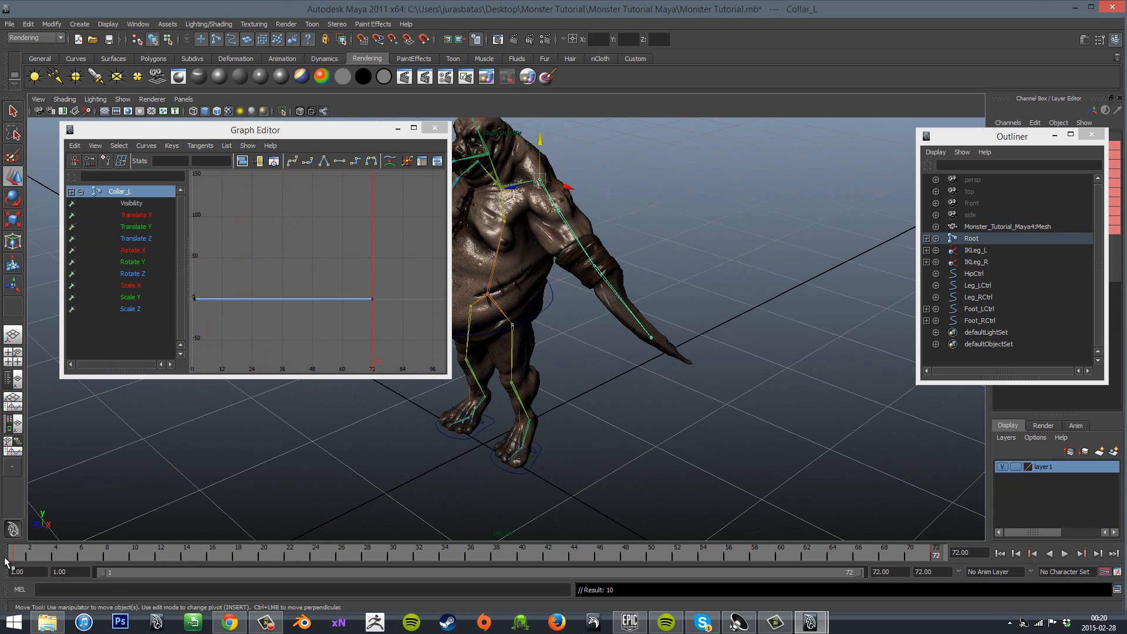
At frame 1, rotate the Collar_L joint to swing the arm forward across the body, and key the pose.
left_click(13, 558)
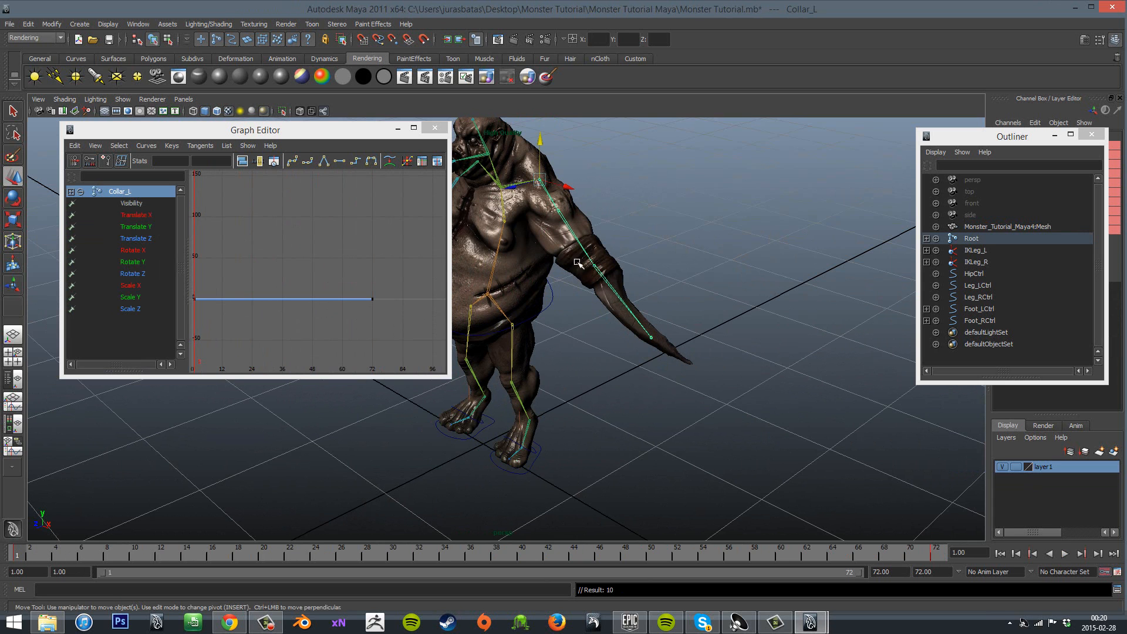
key("e")
left_click_drag(589, 335, 467, 213, "alt")
key("s")
Copy the Collar_L key from frame 1 and paste it at frame 72.
right_click(18, 554)
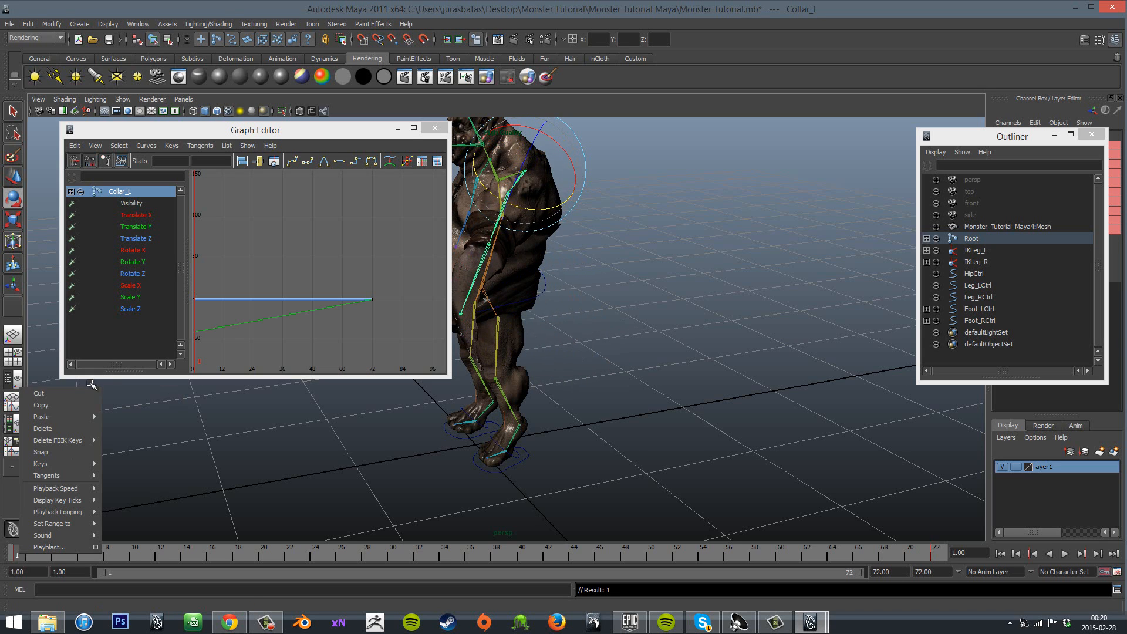
left_click(61, 403)
left_click(928, 555)
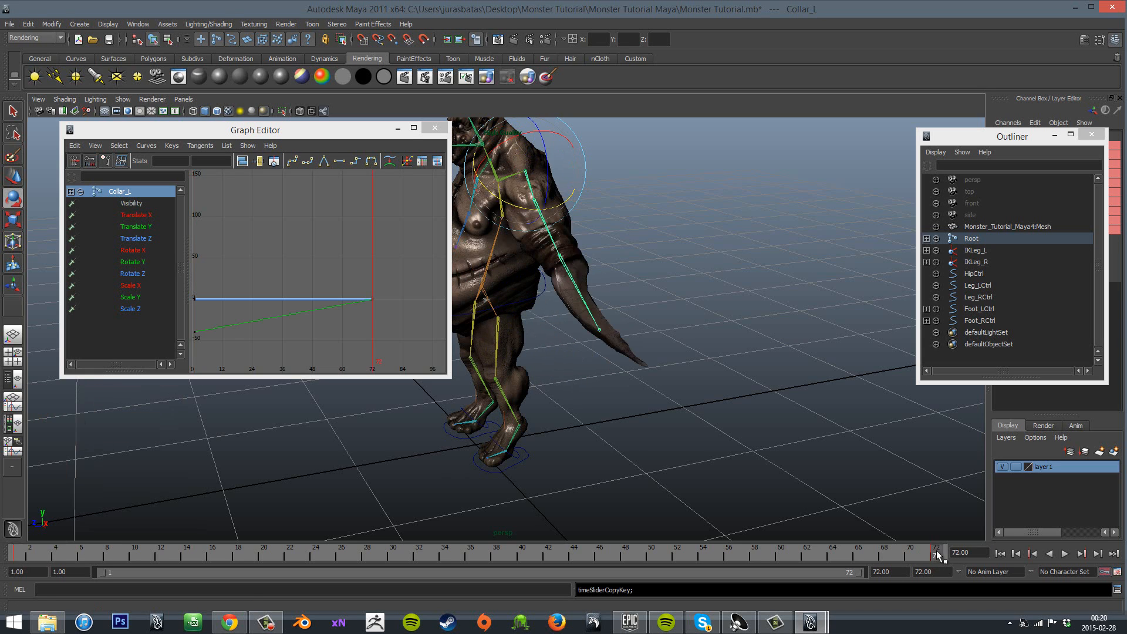
right_click(934, 555)
mouse_move(999, 421)
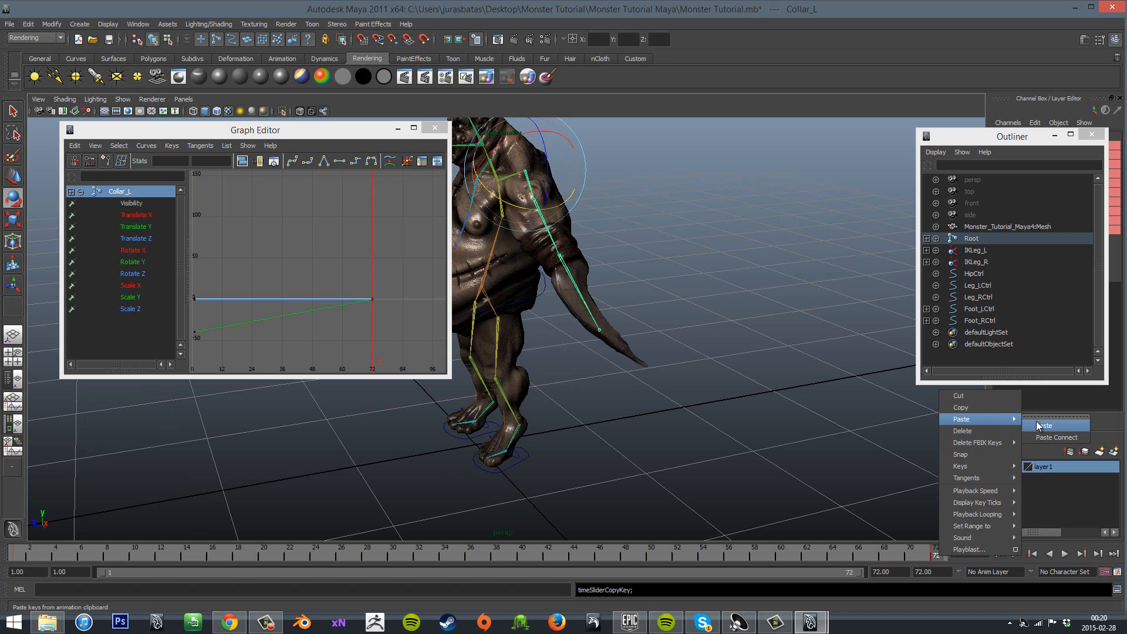
left_click(1043, 425)
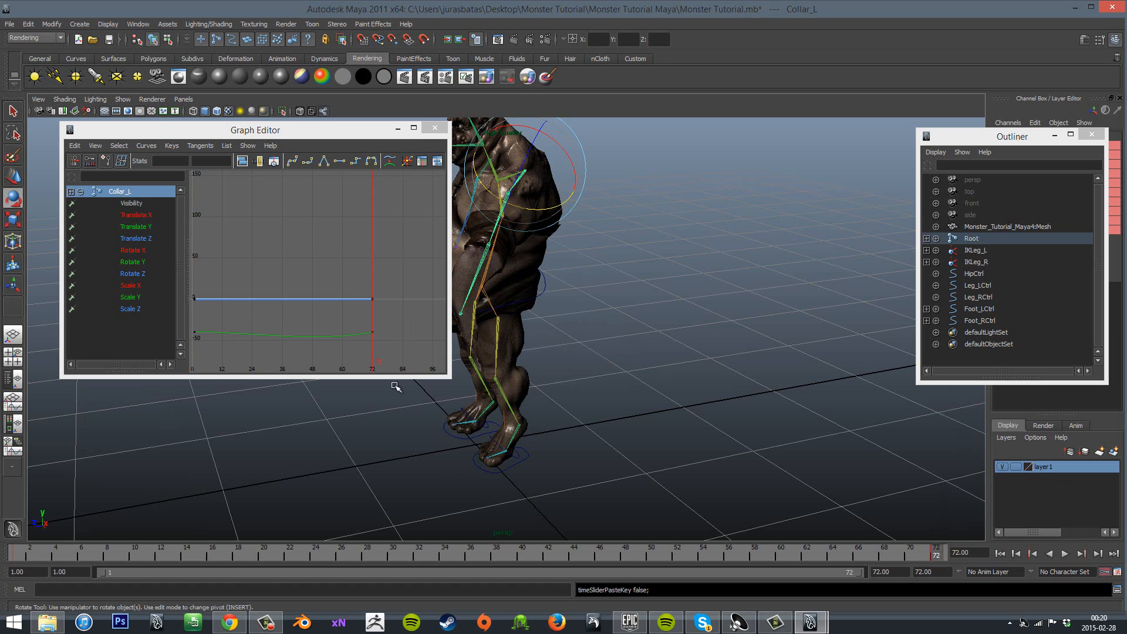
Try keying the Collar_L joint at frame 36 and rotating it there, and undo both the rotation and the key.
left_click_drag(149, 550, 461, 535)
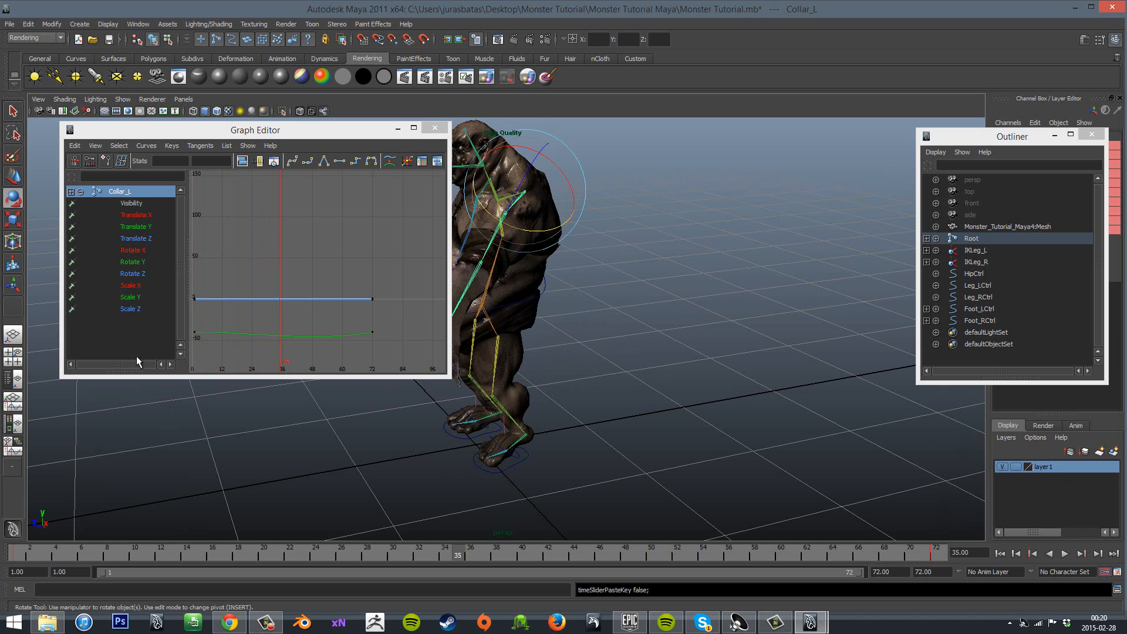
key("s")
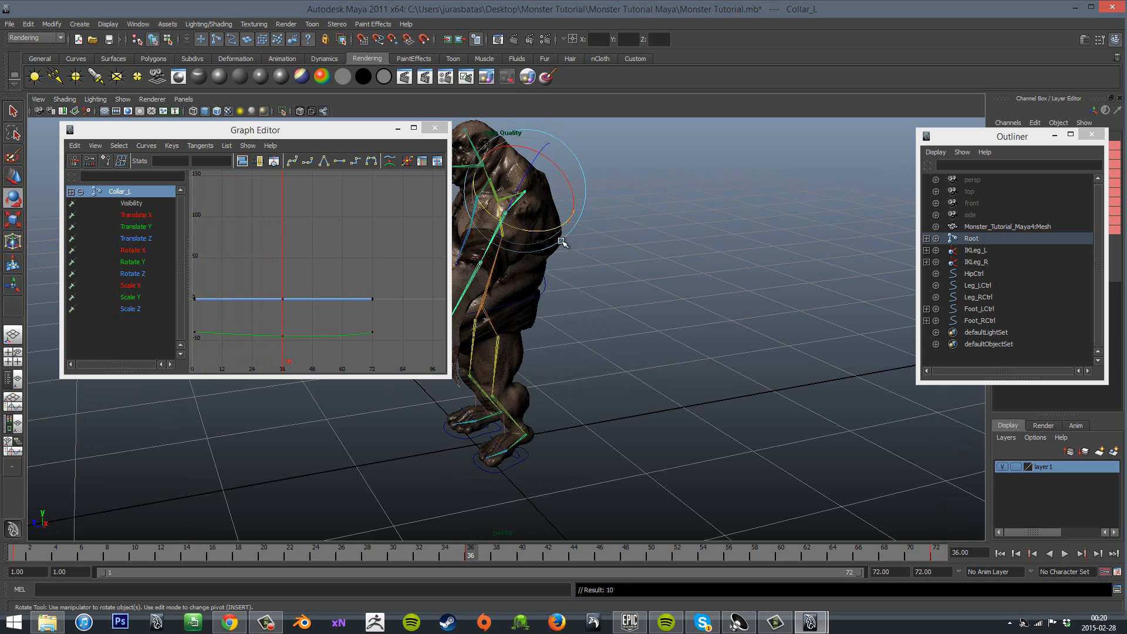
left_click_drag(546, 233, 596, 208)
key("ctrl+z")
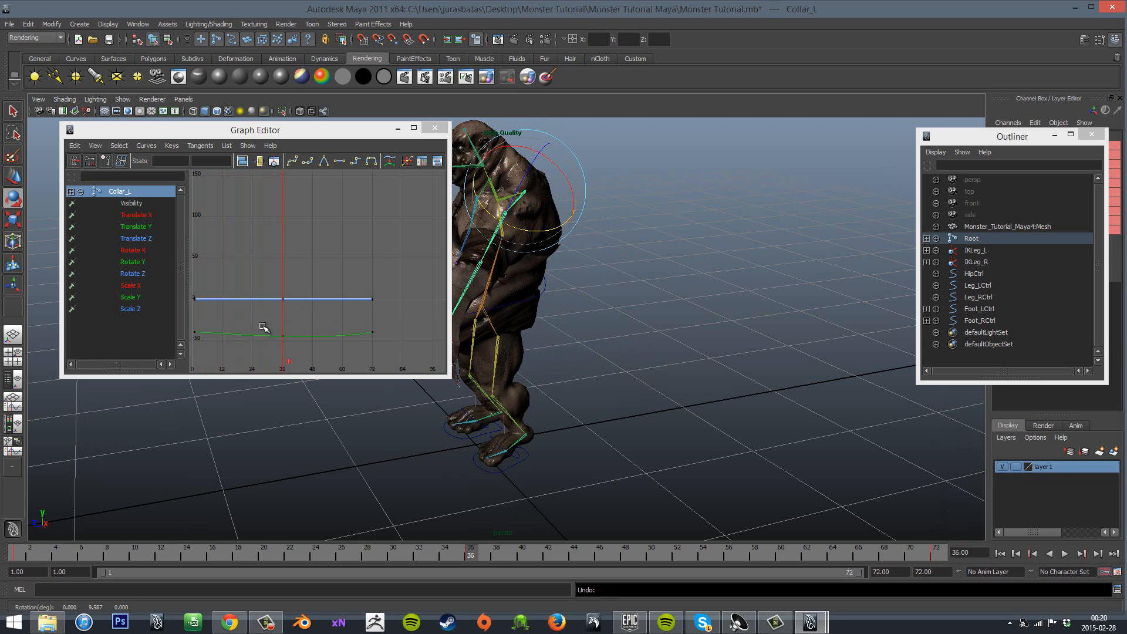
scroll(263, 326, "down", 4)
middle_click_drag(313, 295, 313, 252, "alt")
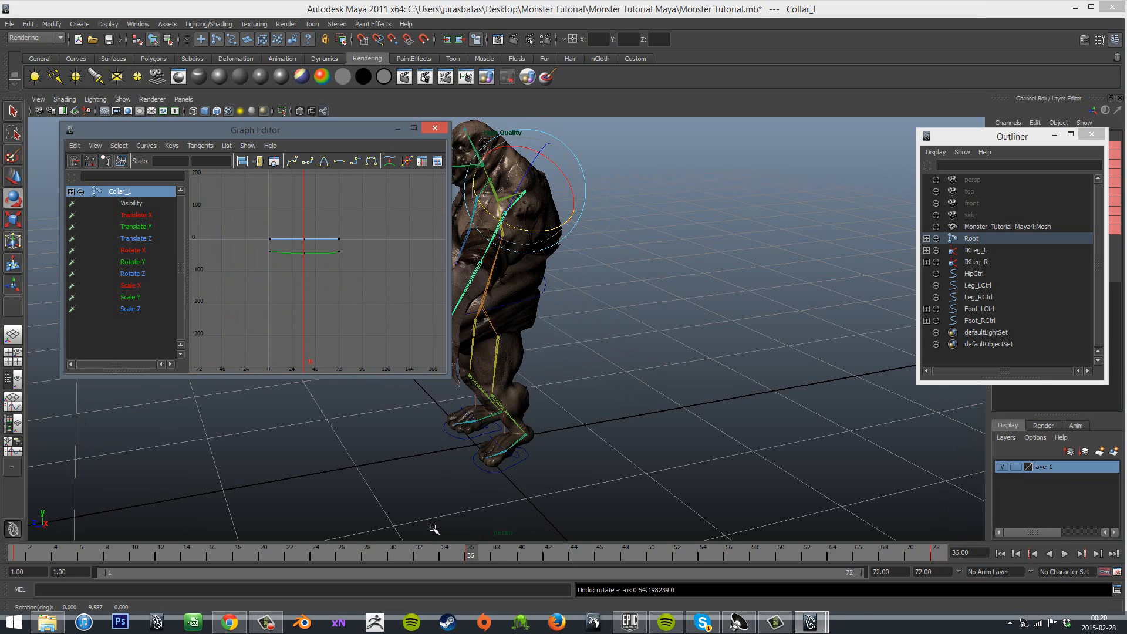
key("ctrl+z")
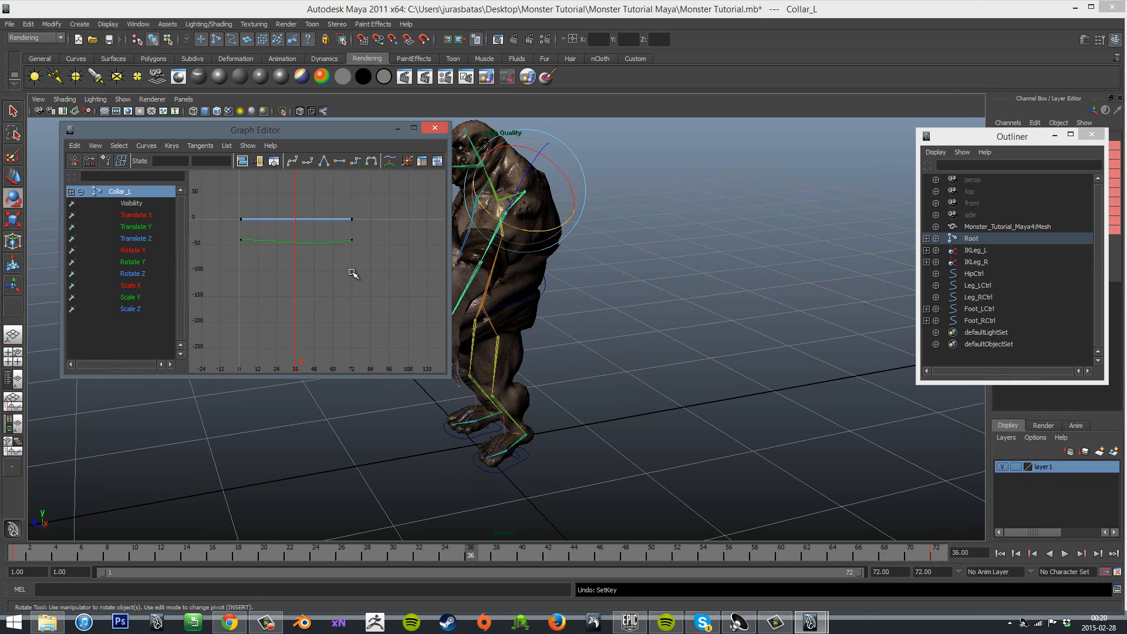
Isolate the Rotate Y curve of Collar_L in the Graph Editor.
key("f")
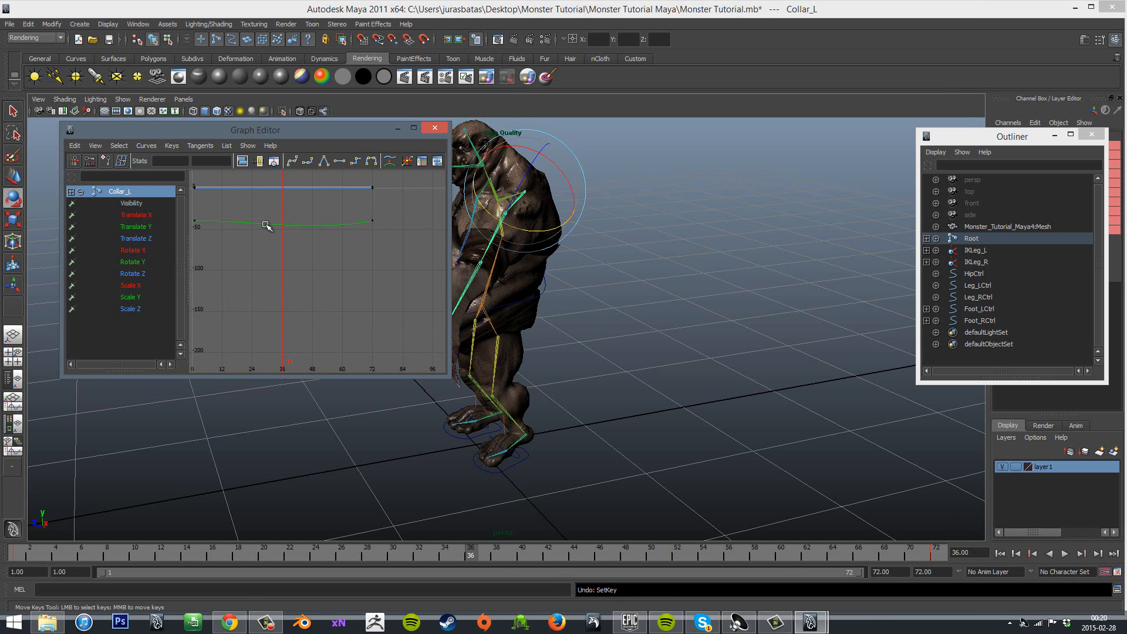
left_click_drag(717, 355, 757, 356, "alt")
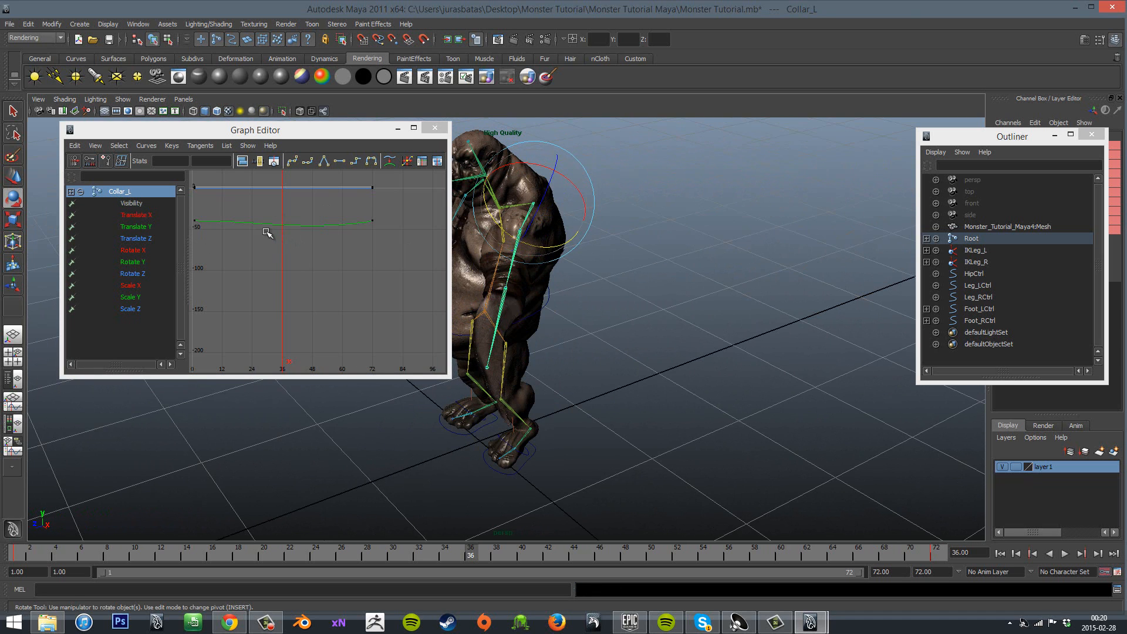
right_click_drag(265, 234, 249, 257, "alt")
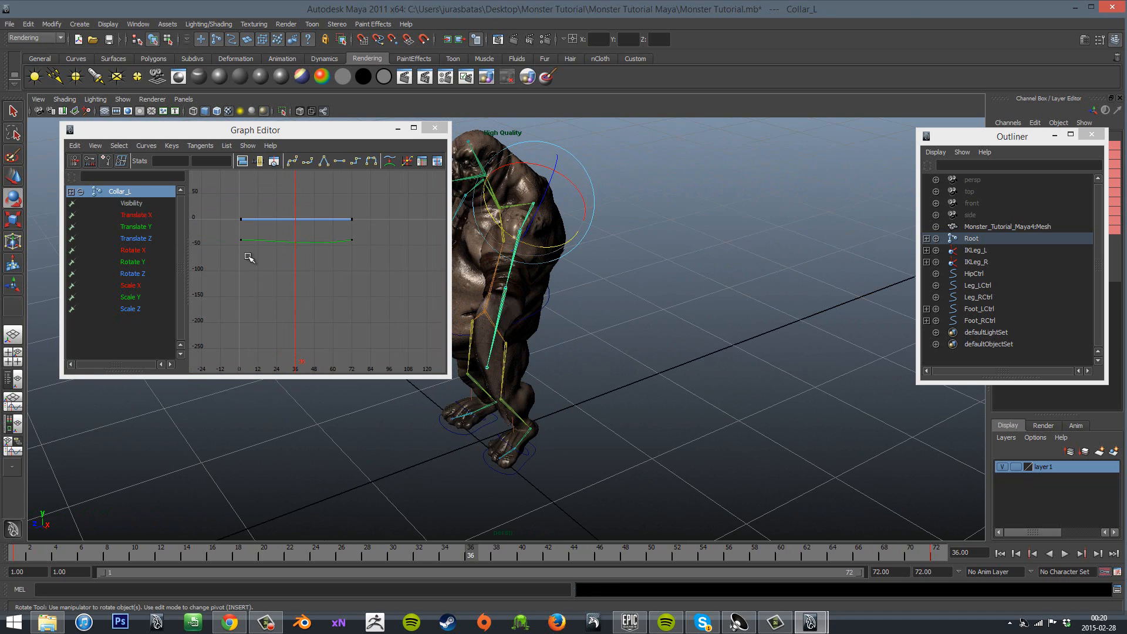
left_click(132, 262)
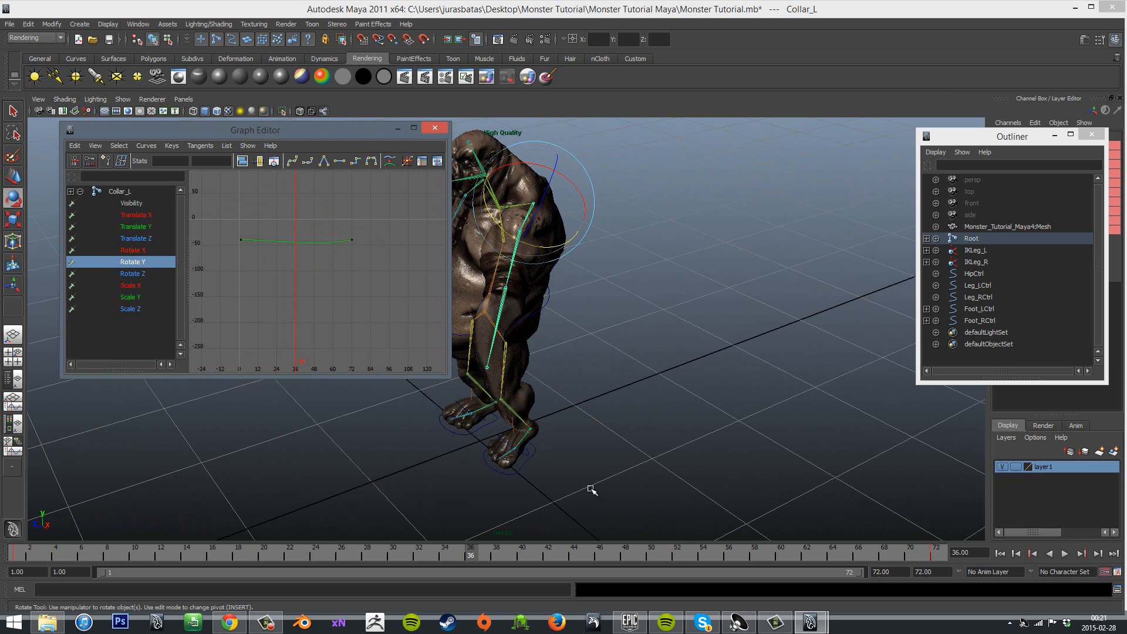
Play the animation and stop at frame 24 to examine the arm's motion against the Rotate Y curve.
key("alt+v")
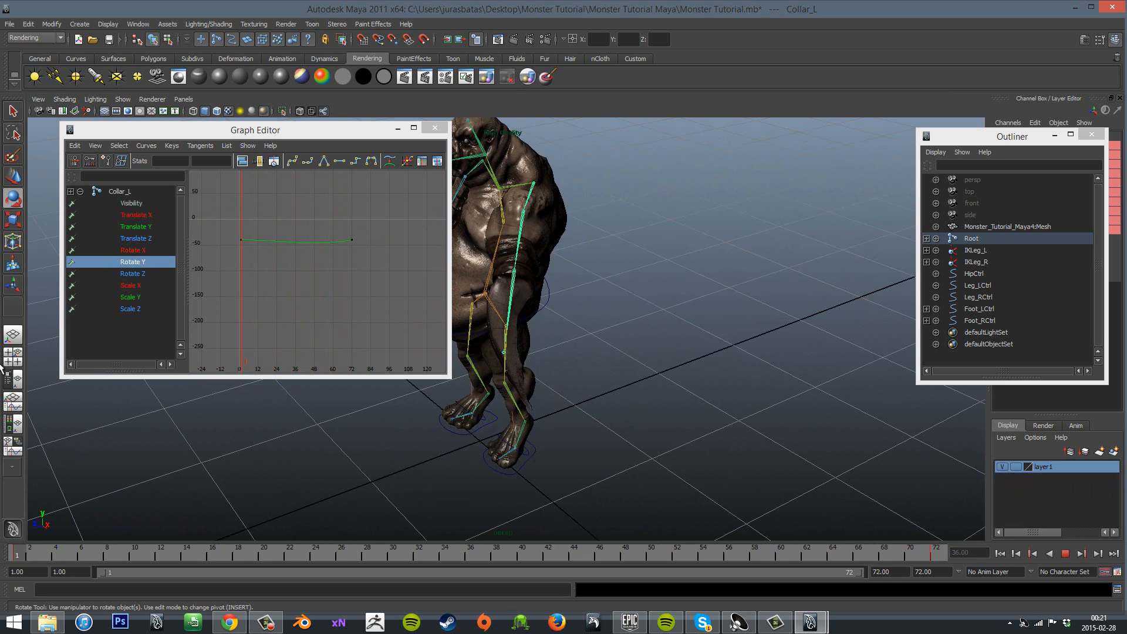
key("alt+v")
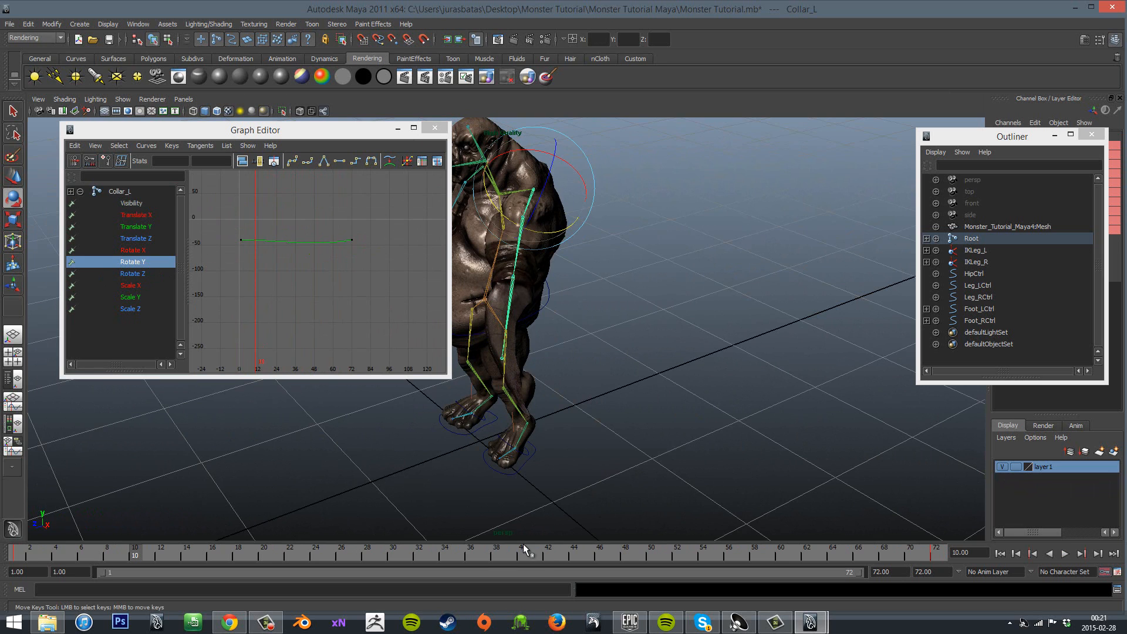
key("alt+v")
key("alt+v")
scroll(337, 236, "up", 4)
scroll(331, 248, "down", 2)
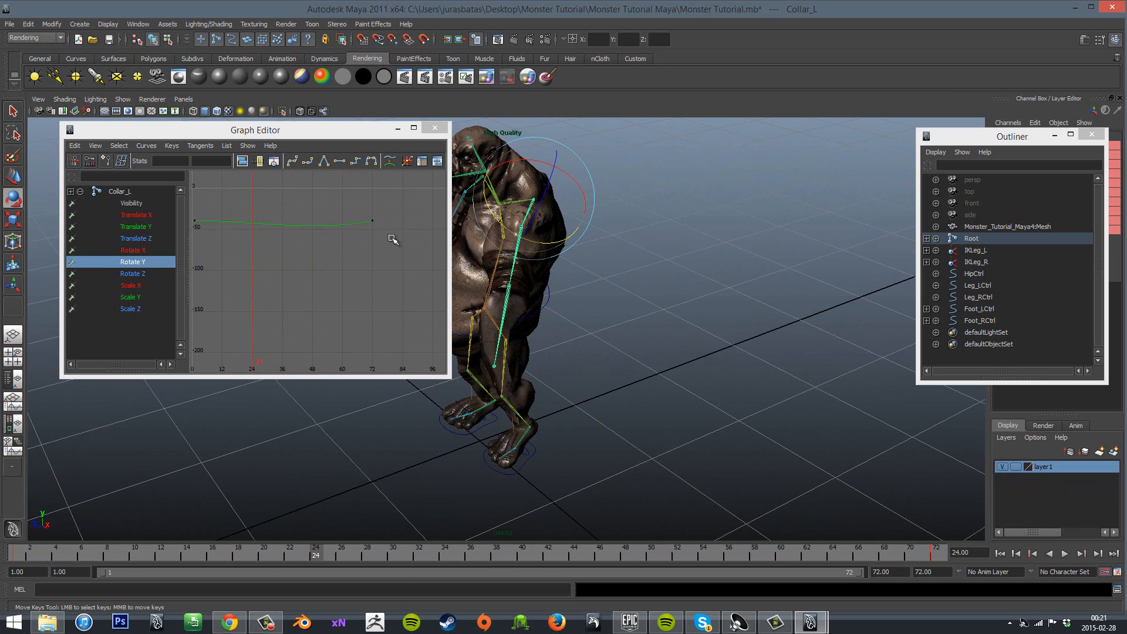
Apply linear tangents to the Collar_L Rotate Y curve and play the animation to check the arm.
left_click(326, 160)
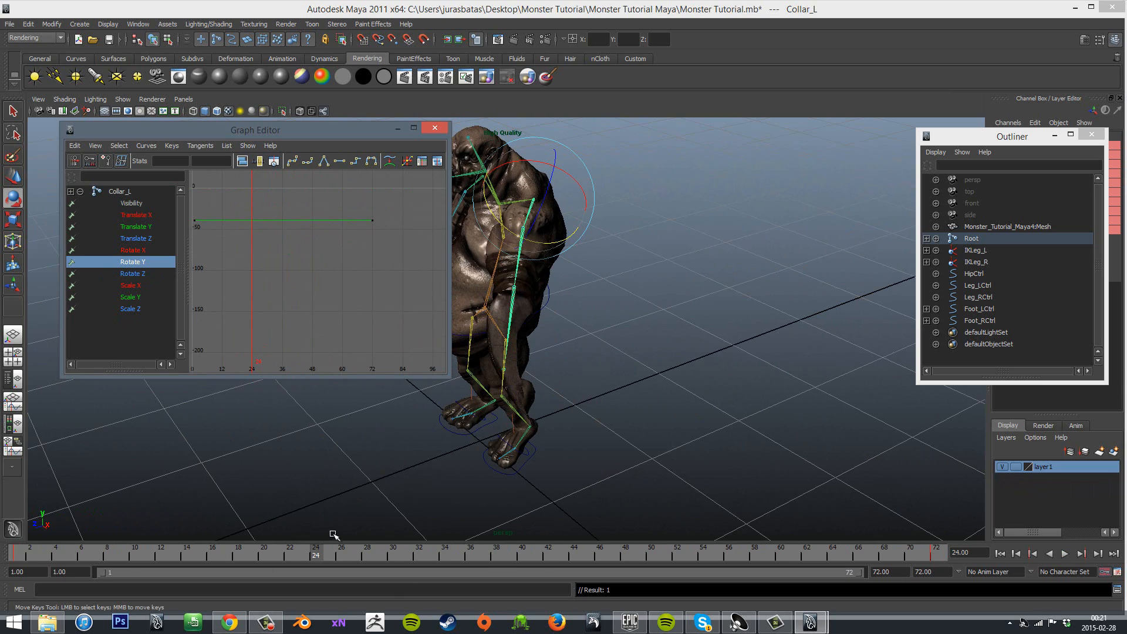
left_click_drag(317, 554, 12, 553)
key("alt+v")
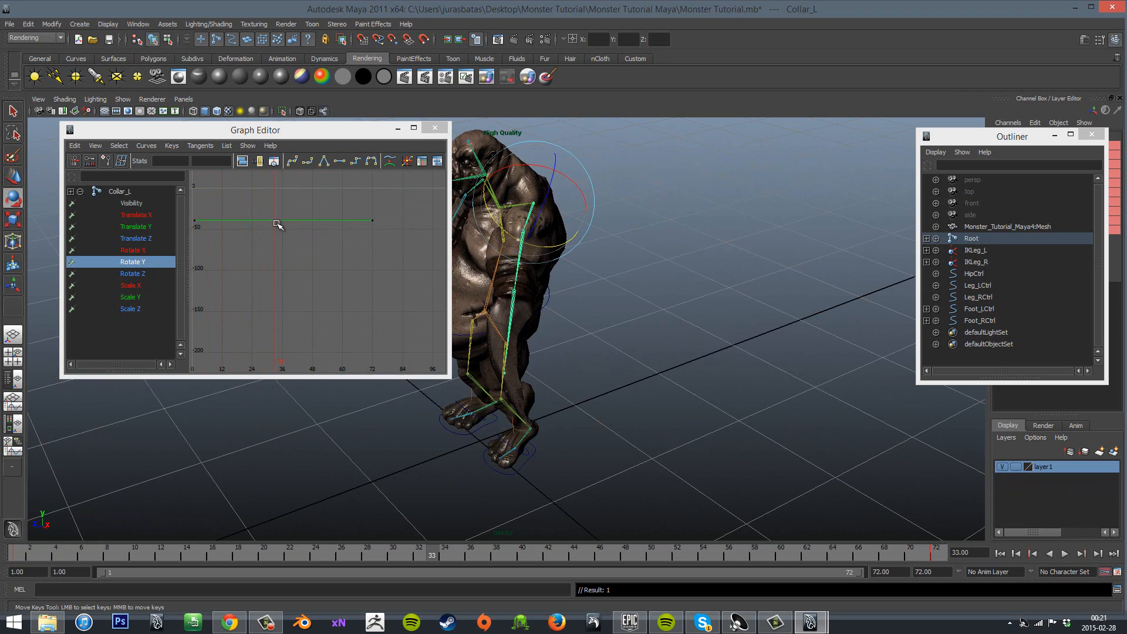
key("alt+v")
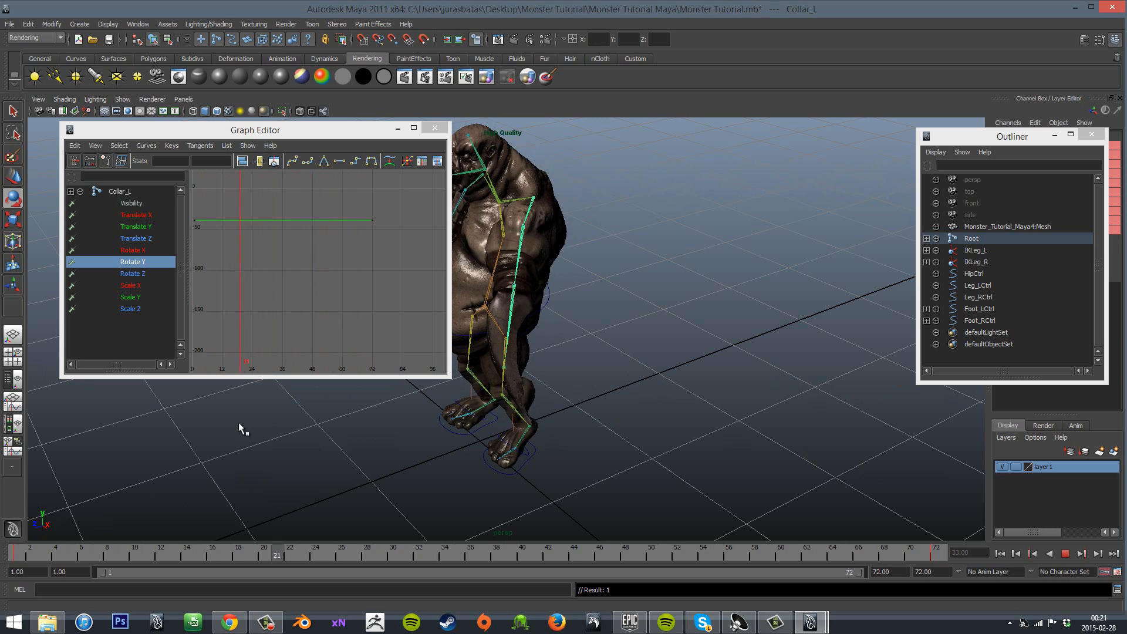
key("alt+v")
Tilt the tangent of the Rotate Y key at frame 72 downward so the curve arches above its end keys.
left_click(372, 220)
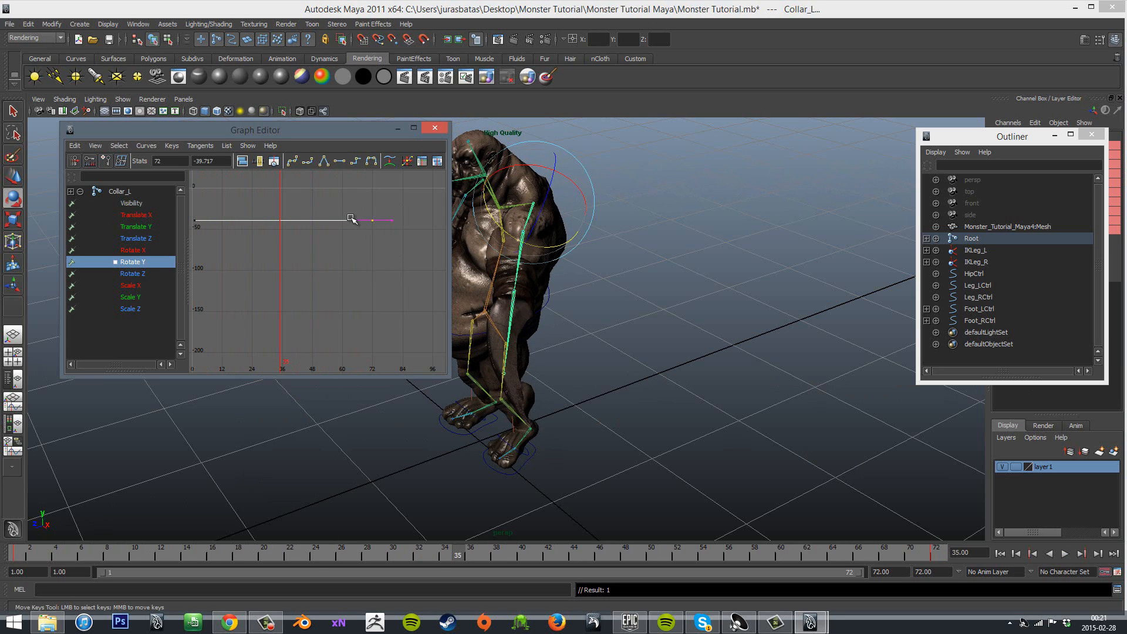
key("ctrl+z")
middle_click_drag(351, 222, 382, 235)
key("ctrl+z")
Play the animation from frame 1 and examine how the arched Rotate Y curve swings the arm.
key("alt+v")
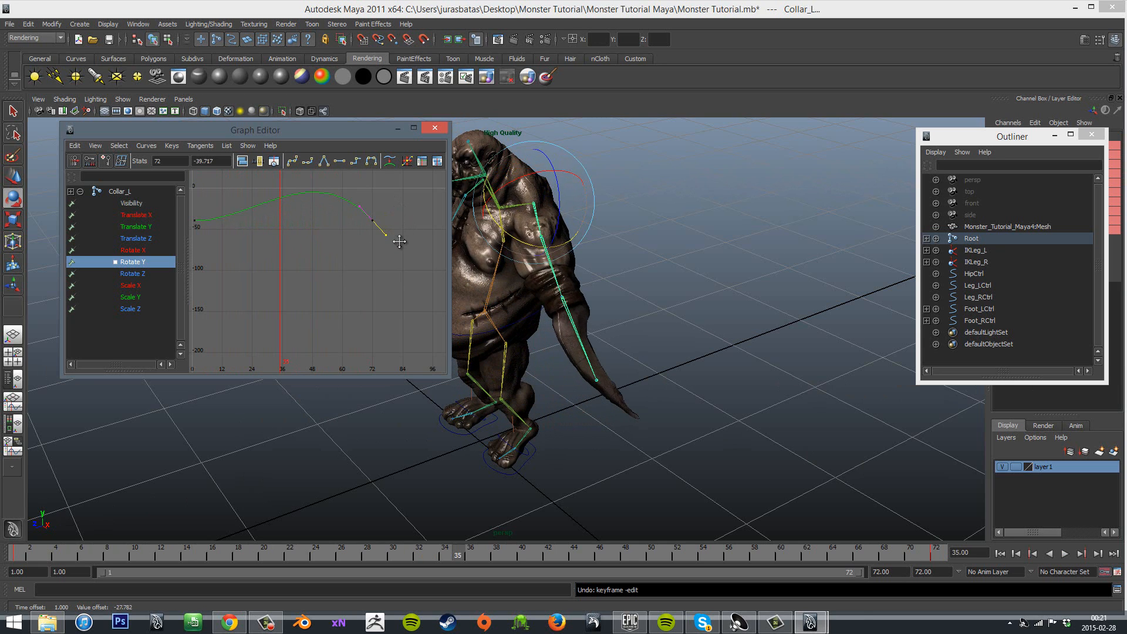
left_click(15, 553)
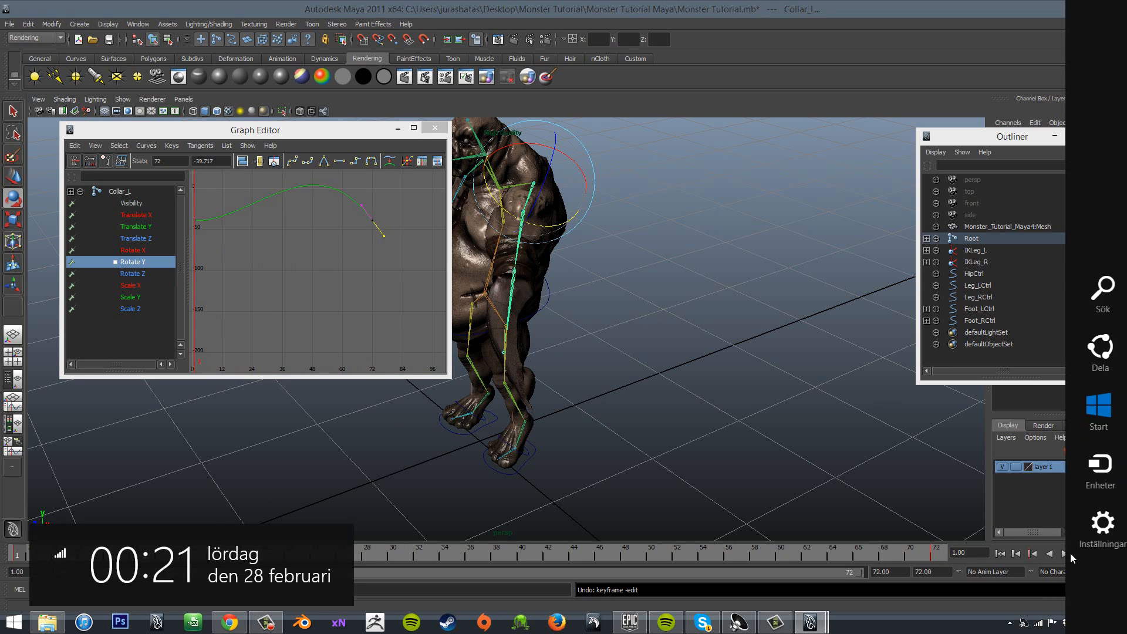
left_click(1065, 554)
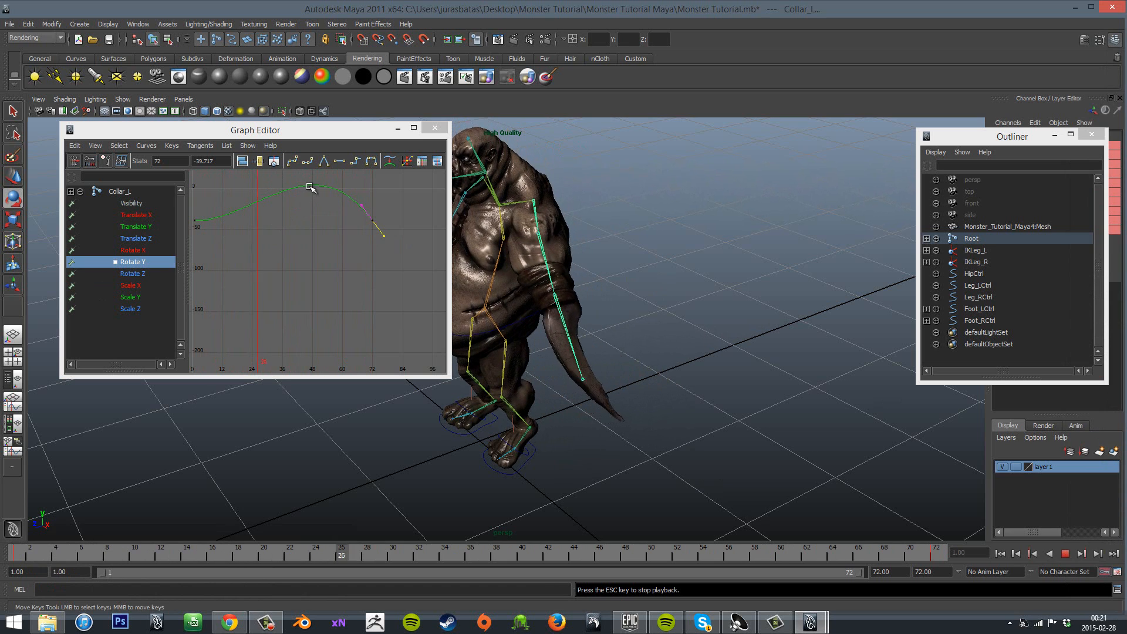
left_click(1071, 556)
scroll(315, 270, "down", 3)
scroll(306, 265, "up", 2)
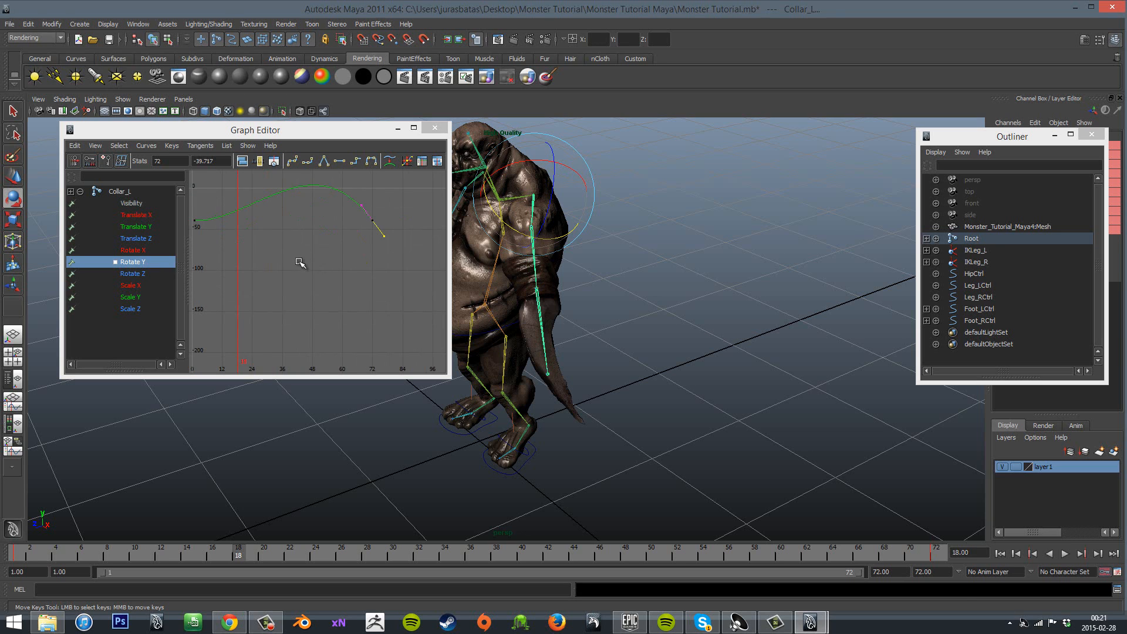
left_click(936, 554)
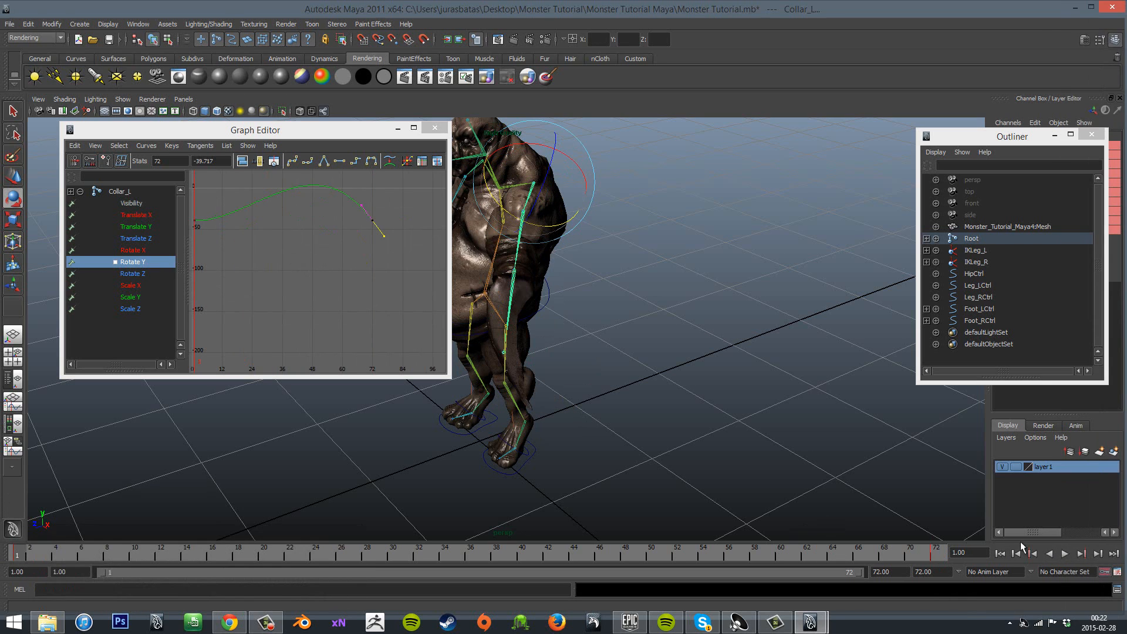
Tilt the tangent of the Rotate Y key at frame 1 so the curve dips after it, and play the animation.
scroll(259, 246, "down", 2)
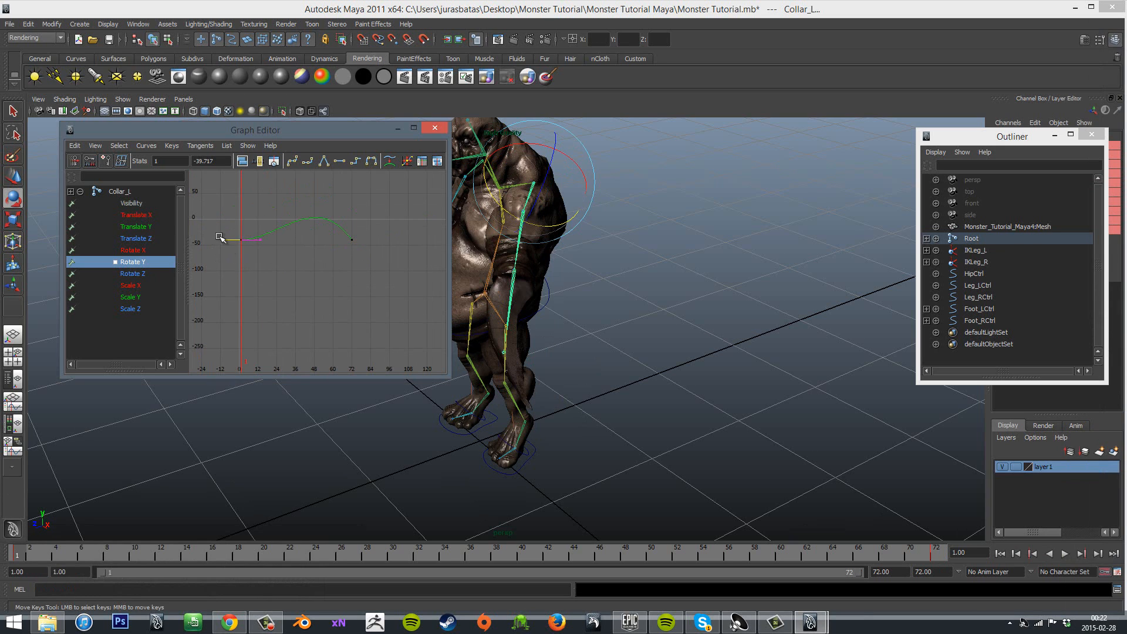
middle_click_drag(223, 240, 224, 246)
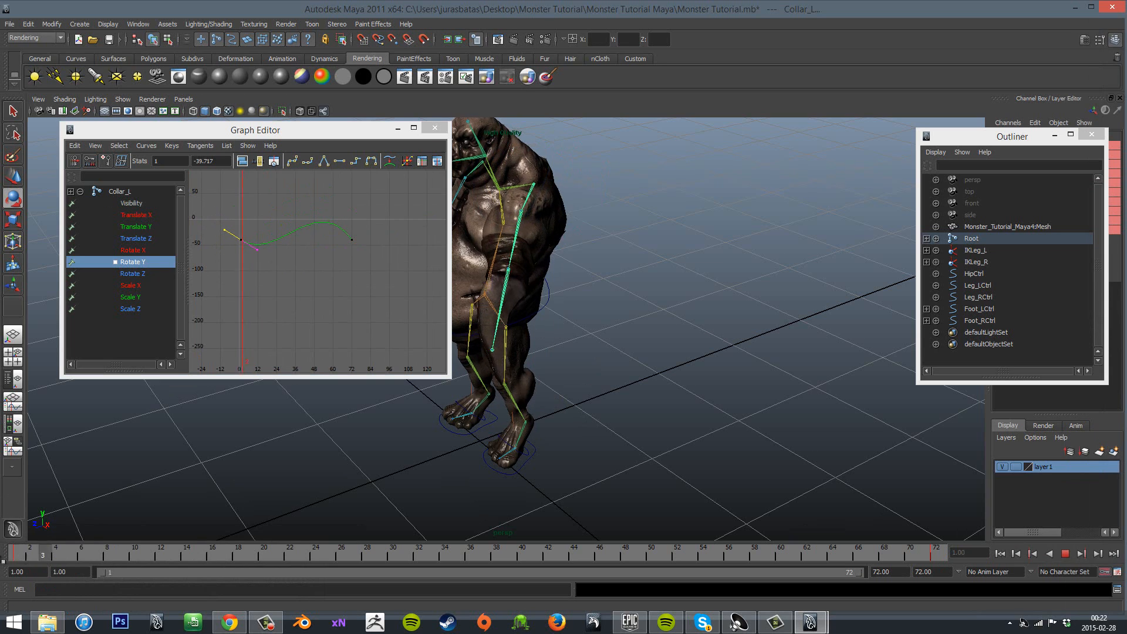
left_click(1065, 554)
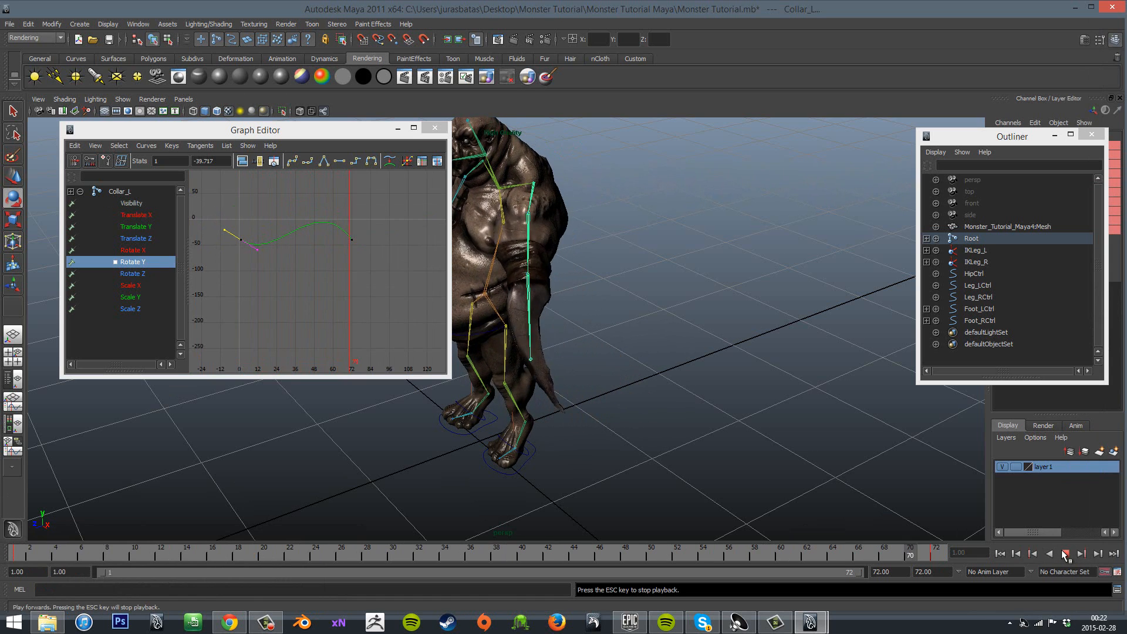
key("Escape")
Reduce the tilt of the tangent on the Rotate Y key at frame 72 to lower the curve's late peak.
left_click_drag(338, 217, 373, 276)
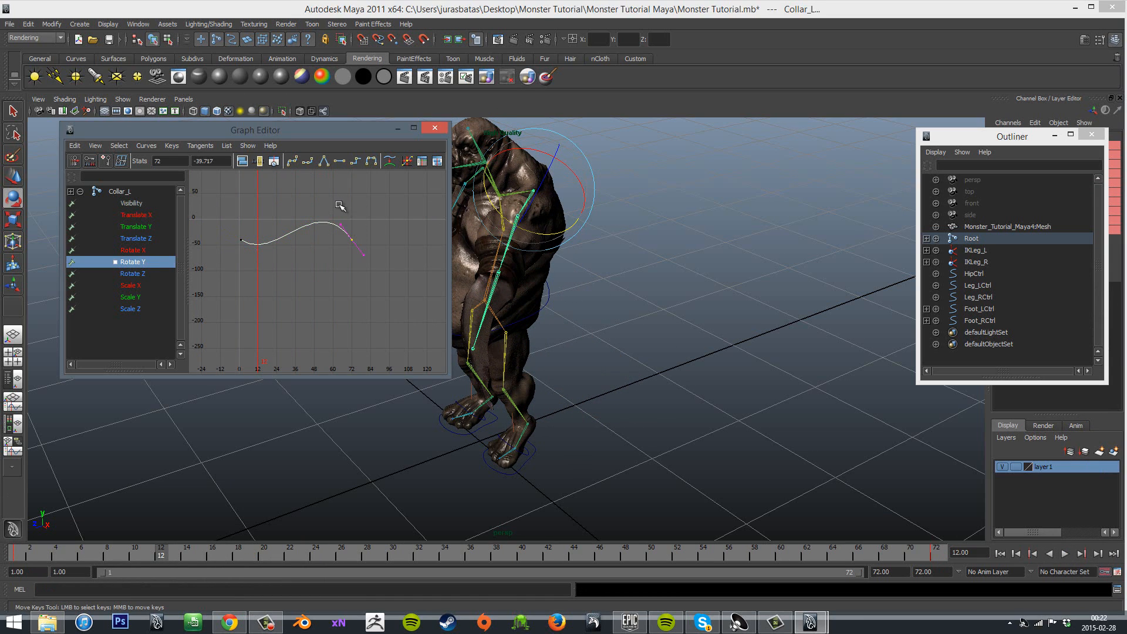
key("ctrl+z")
middle_click_drag(346, 225, 338, 222)
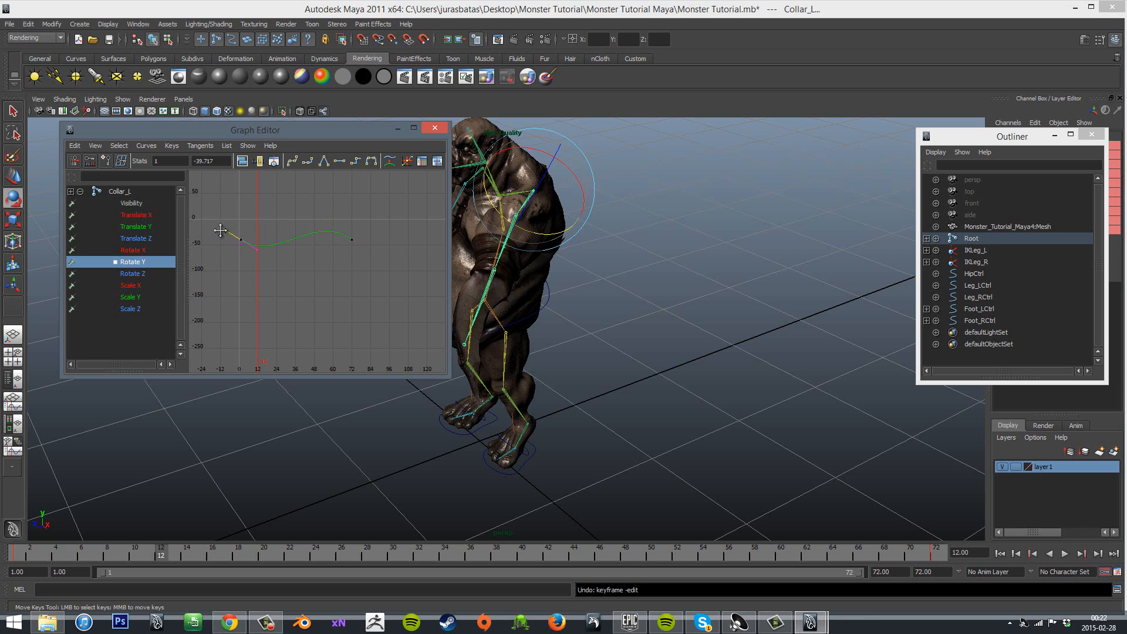
Try tilting the frame 1 tangent upward so the Rotate Y curve forms a single arch, and play the animation.
middle_click_drag(220, 230, 222, 247)
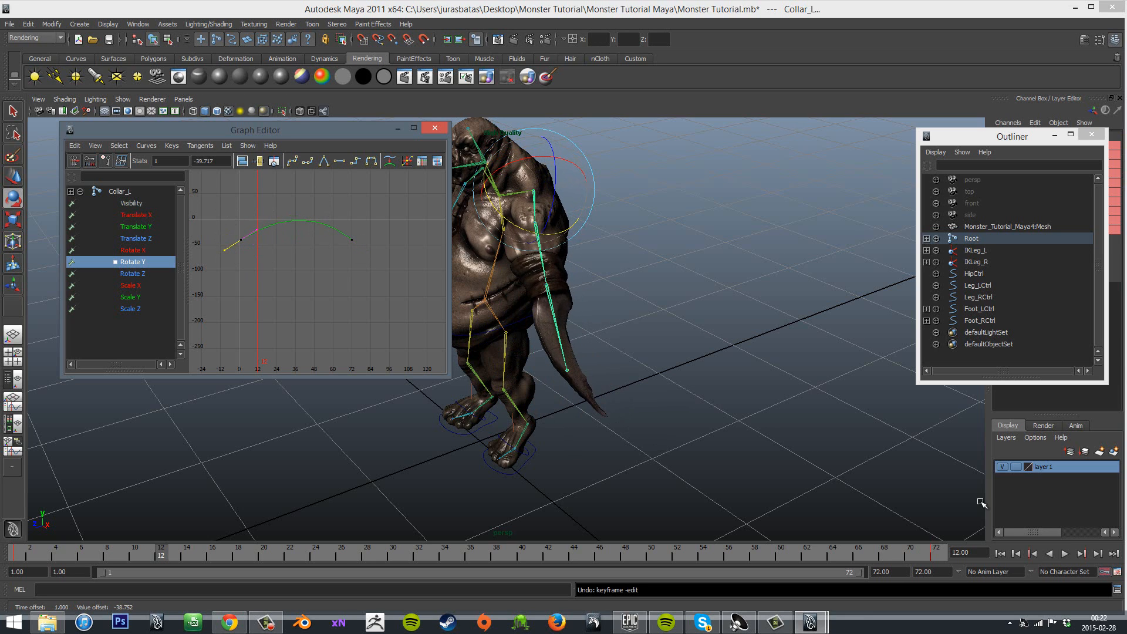
left_click(1065, 554)
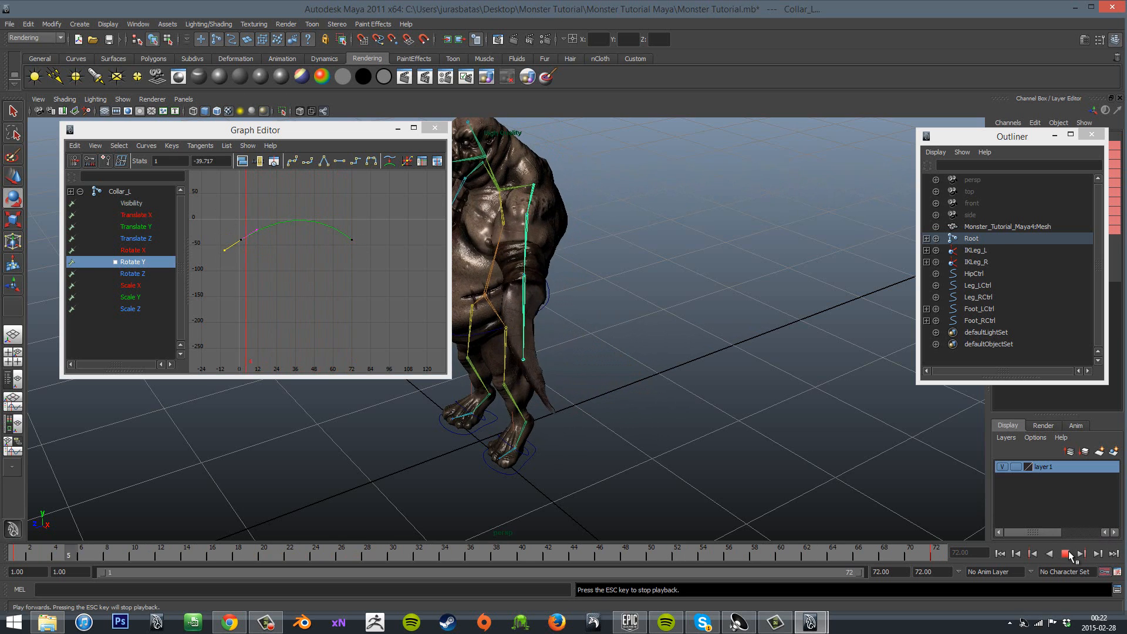
left_click(1068, 554)
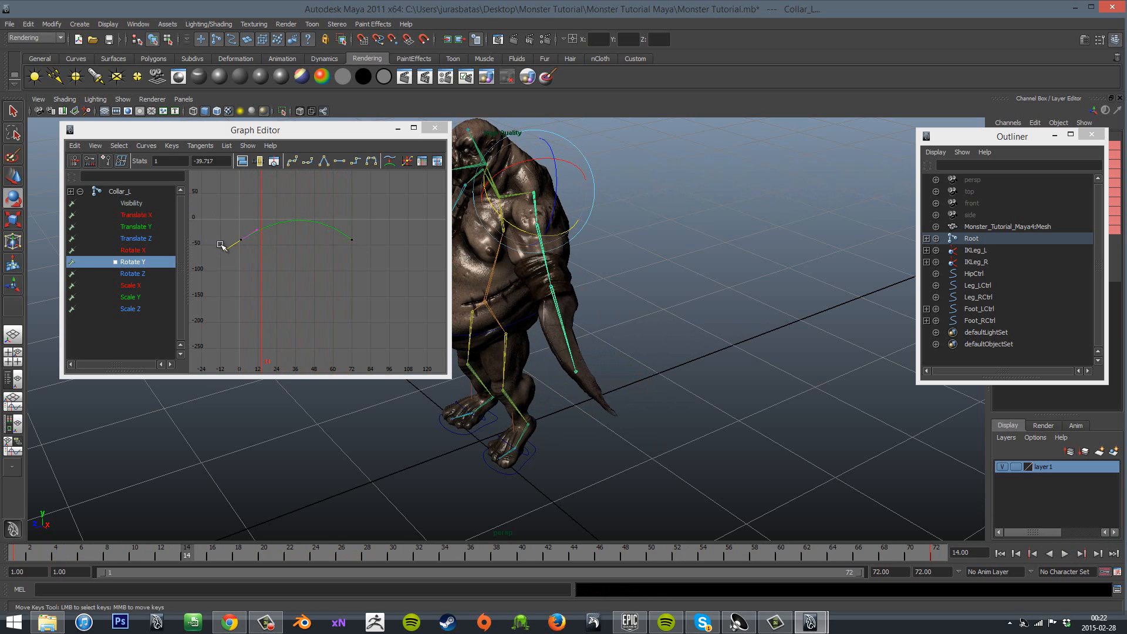
Tilt the frame 1 tangent back down so the Rotate Y curve dips first, and play the animation to review the arm swing.
middle_click_drag(221, 245, 216, 229)
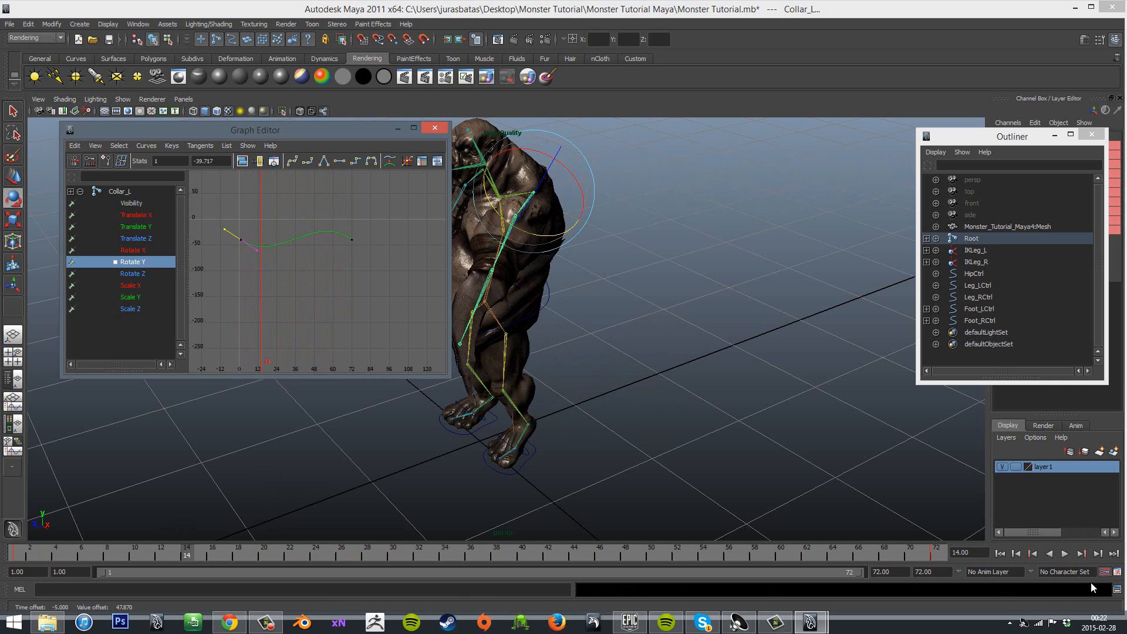
left_click(1064, 554)
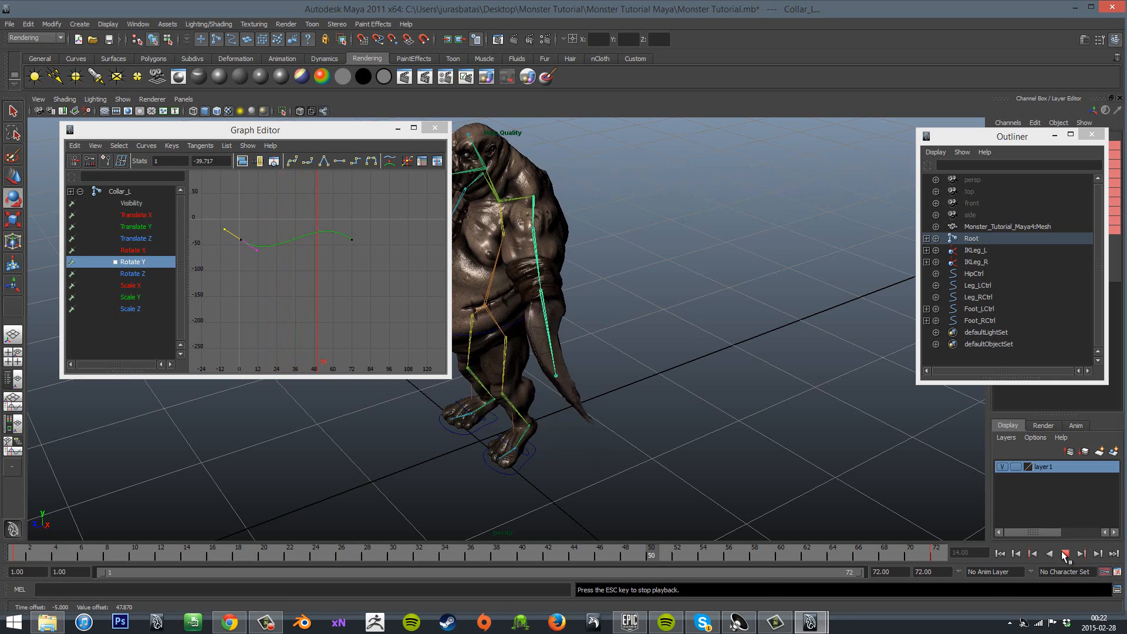
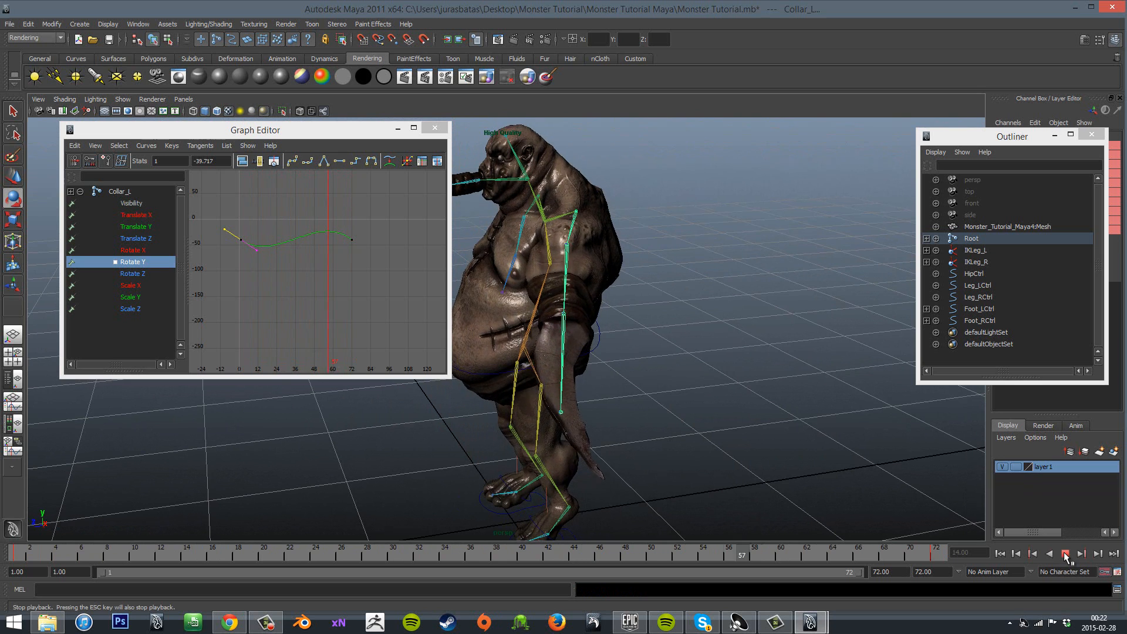
left_click(1066, 554)
key("e")
key("f")
key("a")
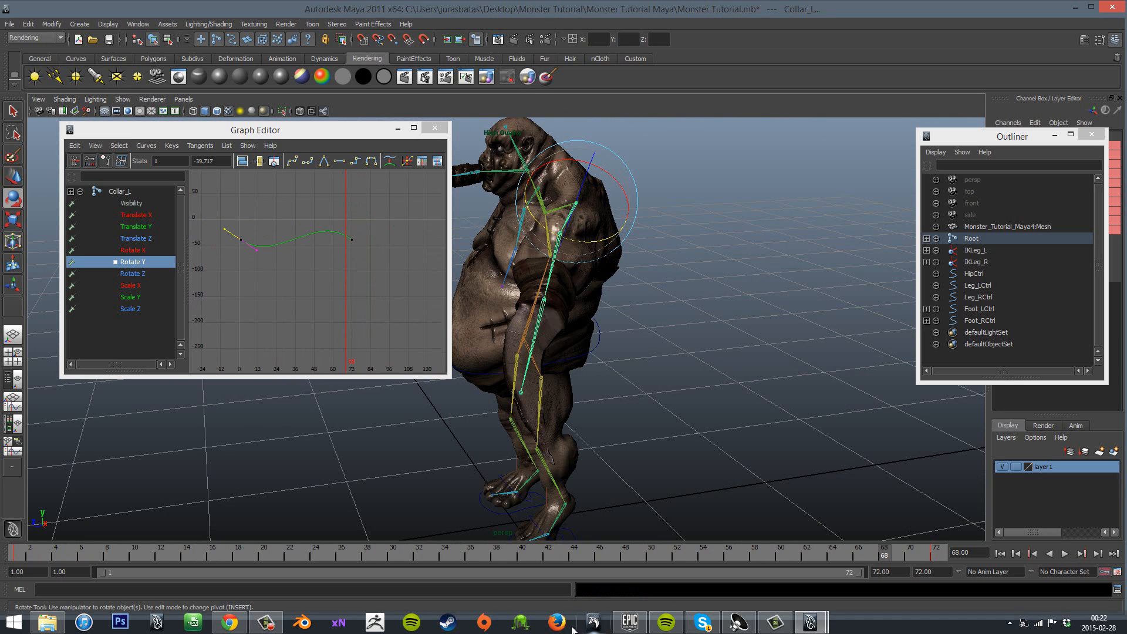
key("alt+v")
key("alt+v")
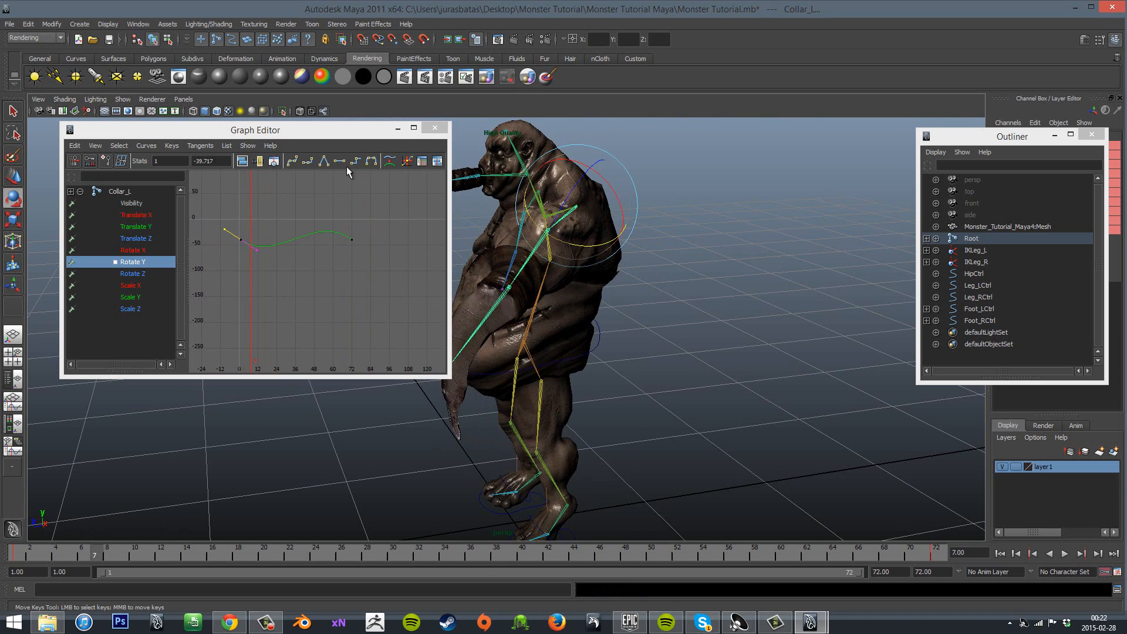
Flatten the tangent of the Rotate Y key at frame 72 further so the curve eases into the last pose.
left_click_drag(366, 259, 314, 195)
middle_click_drag(350, 242, 336, 230)
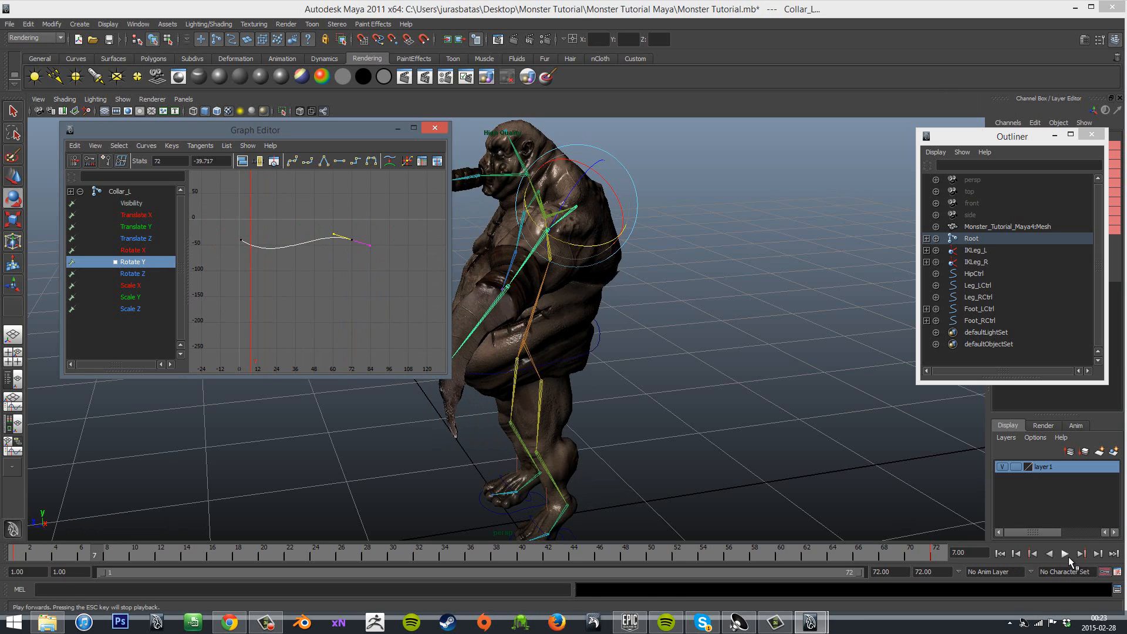
Play the animation to review the arm swing, and try raising the Rotate Y key at frame 72.
left_click(1067, 556)
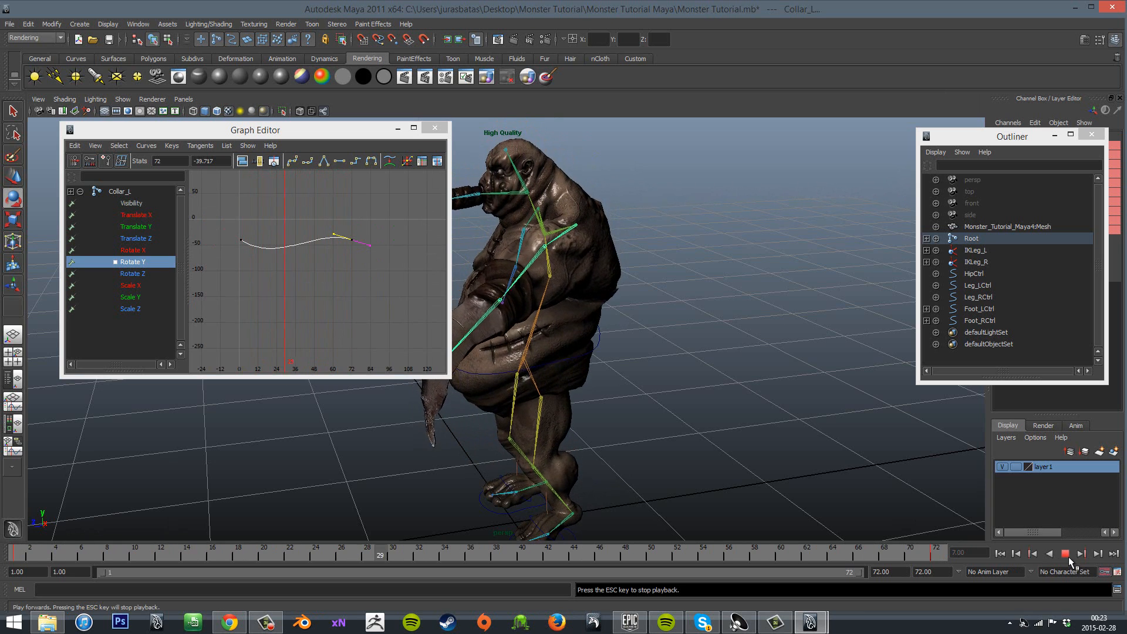
left_click(1066, 554)
left_click_drag(327, 219, 356, 263)
middle_click_drag(348, 233, 343, 220)
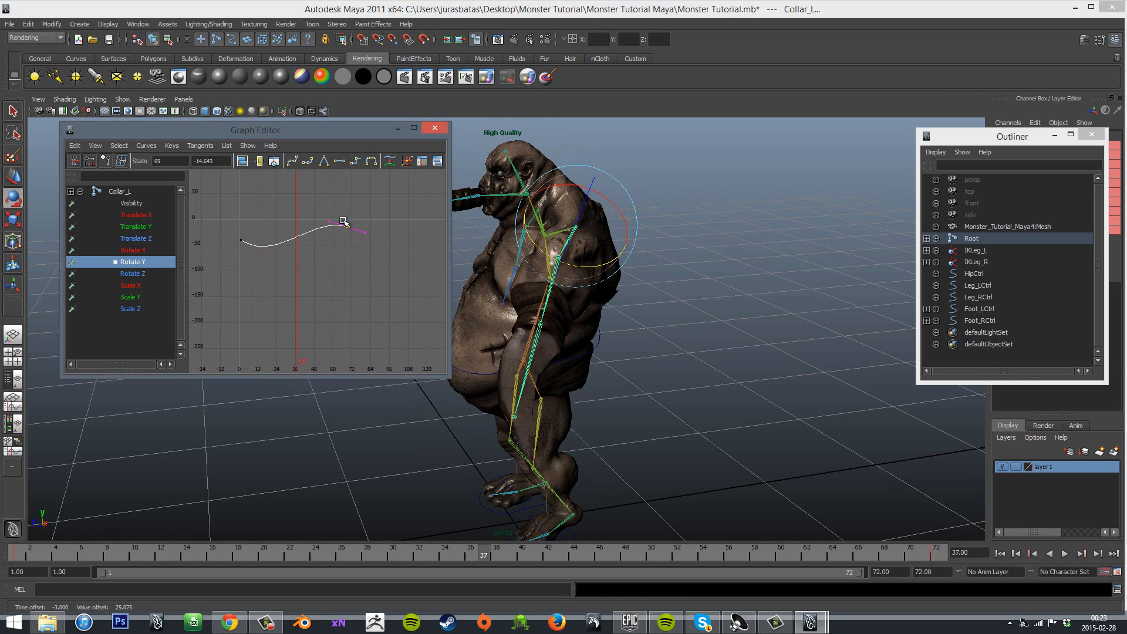
key("ctrl+z")
Steepen the tangent of the Rotate Y key at frame 72 so the curve peaks higher before the last pose, and play the animation.
left_click_drag(322, 214, 355, 251)
middle_click_drag(333, 235, 334, 222)
key("alt+v")
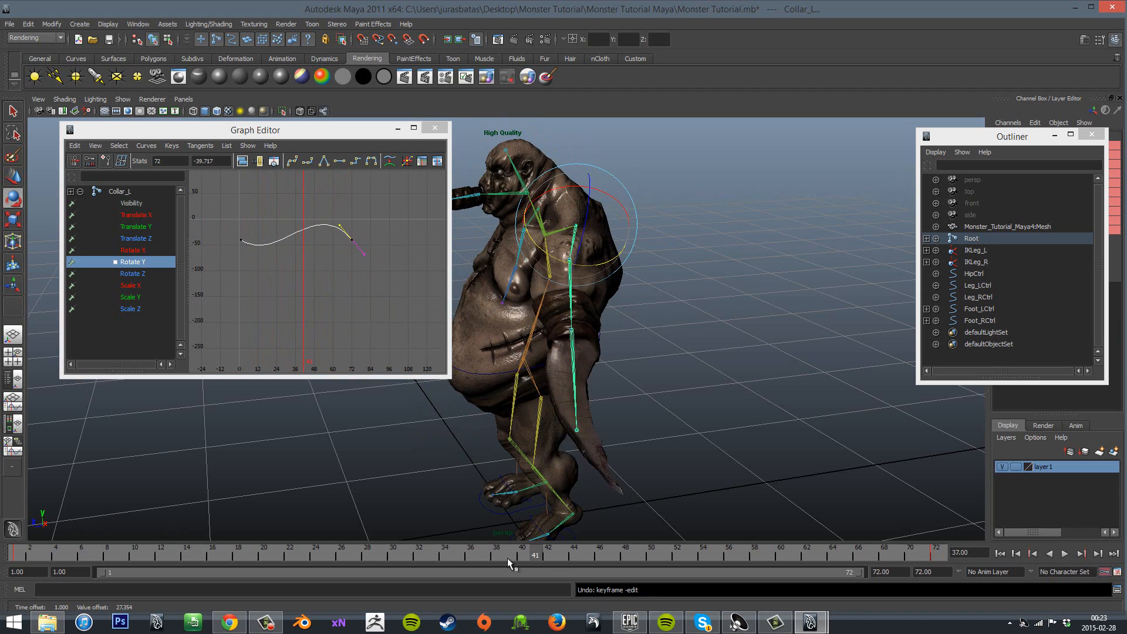
key("alt+v")
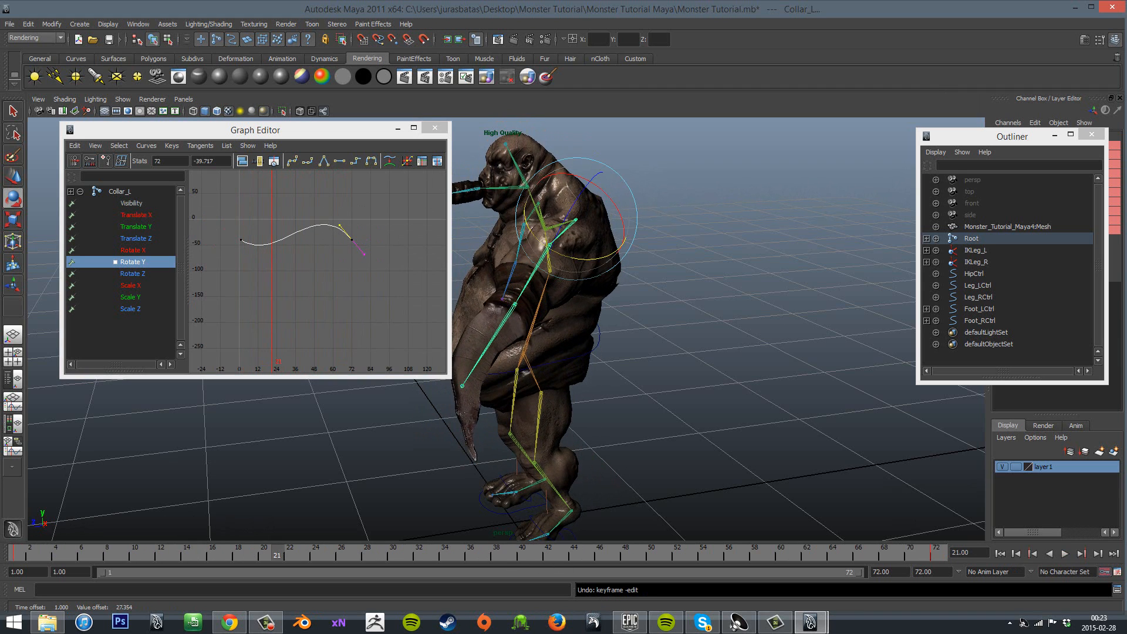
left_click(1066, 554)
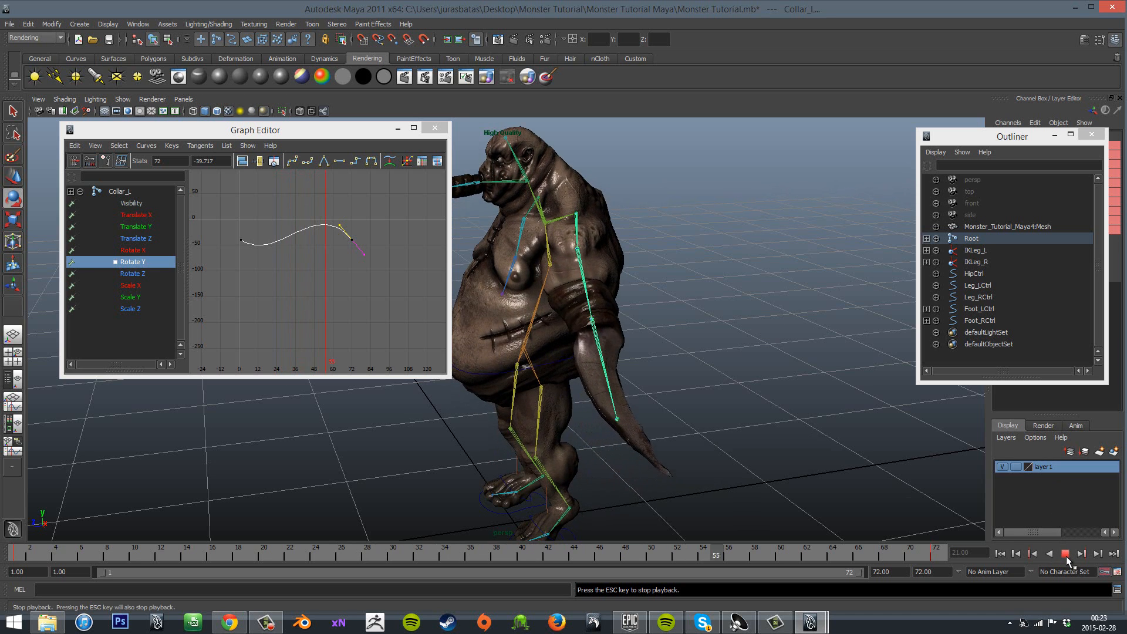
left_click(1067, 556)
Expand the Root hierarchy in the Outliner through Thigh_L, Knee_L and Foot_L to expose the left leg joints.
left_click(978, 297)
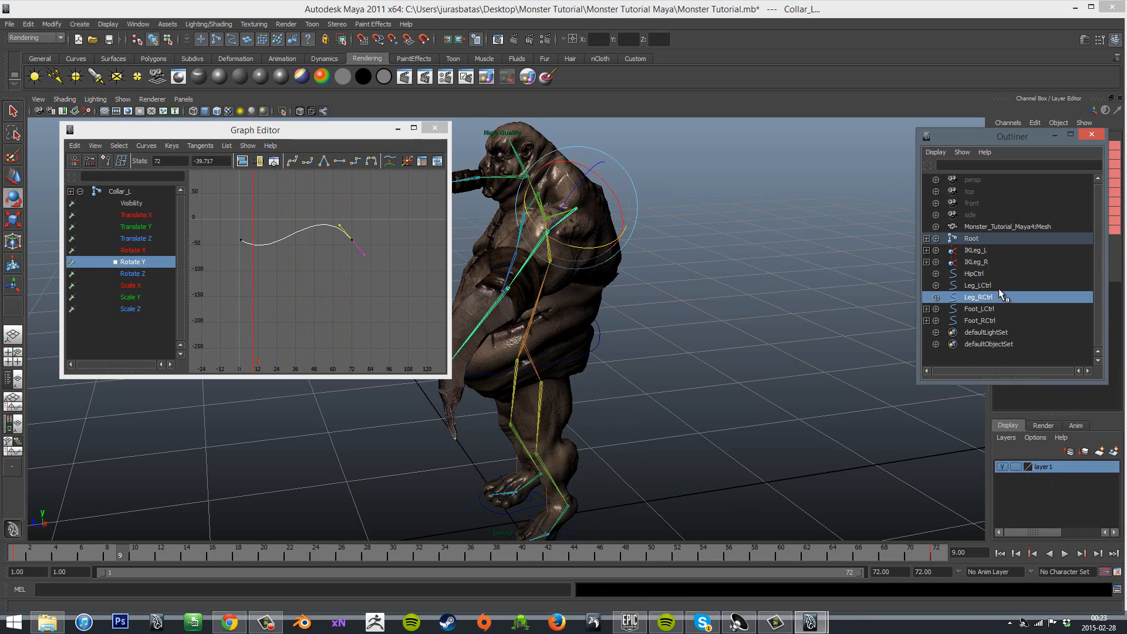
left_click(926, 262)
left_click(926, 238)
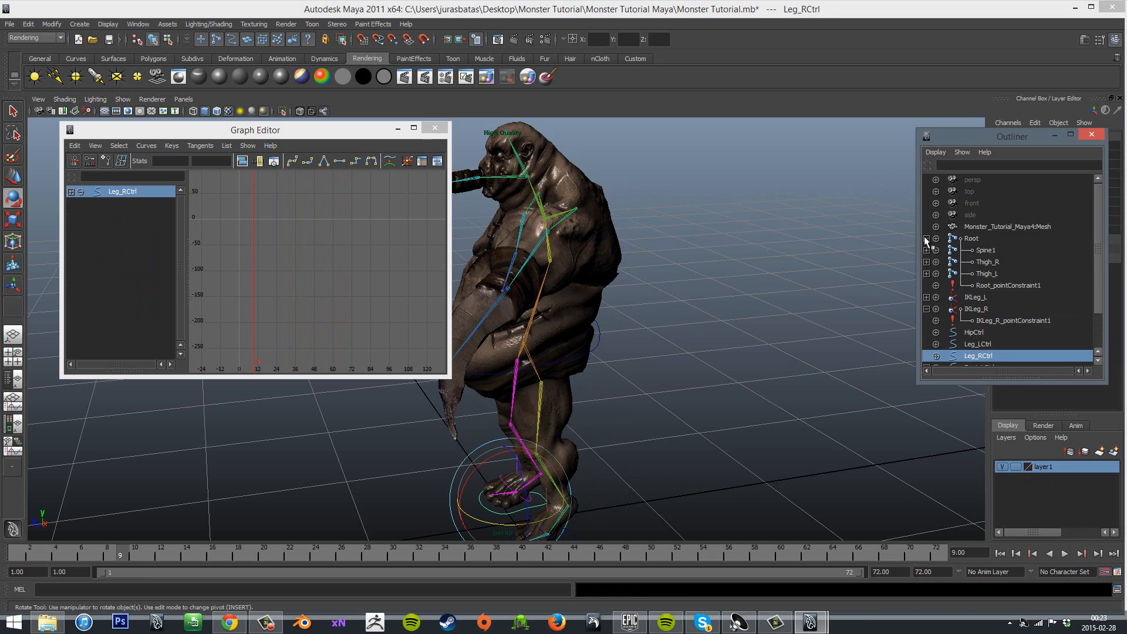
left_click(927, 274)
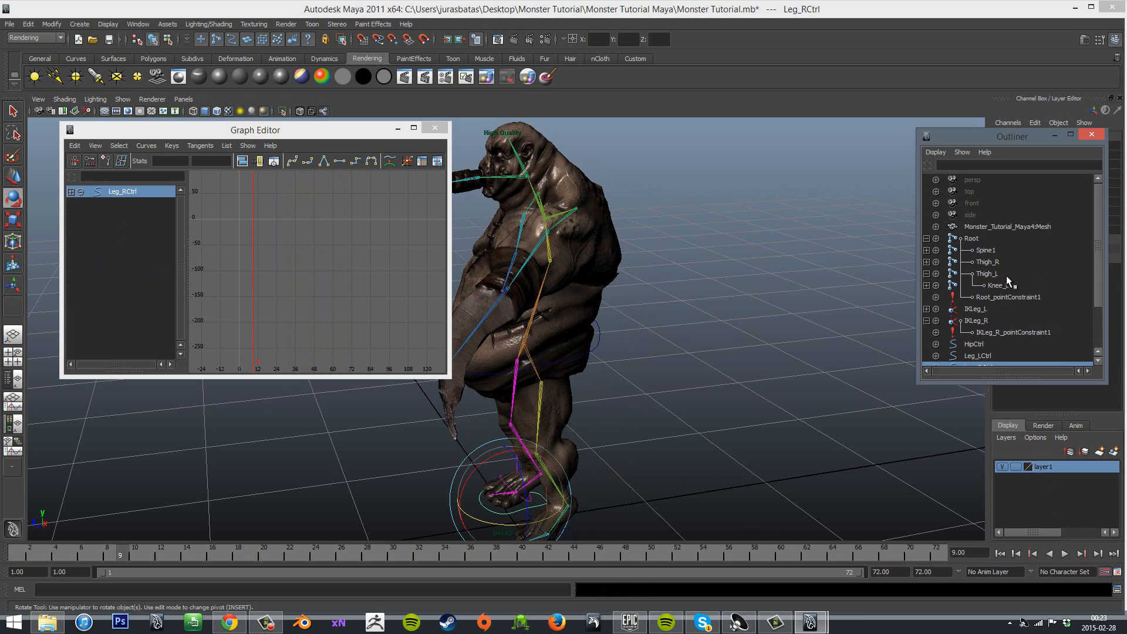
left_click_drag(1006, 276, 998, 286)
left_click(927, 285)
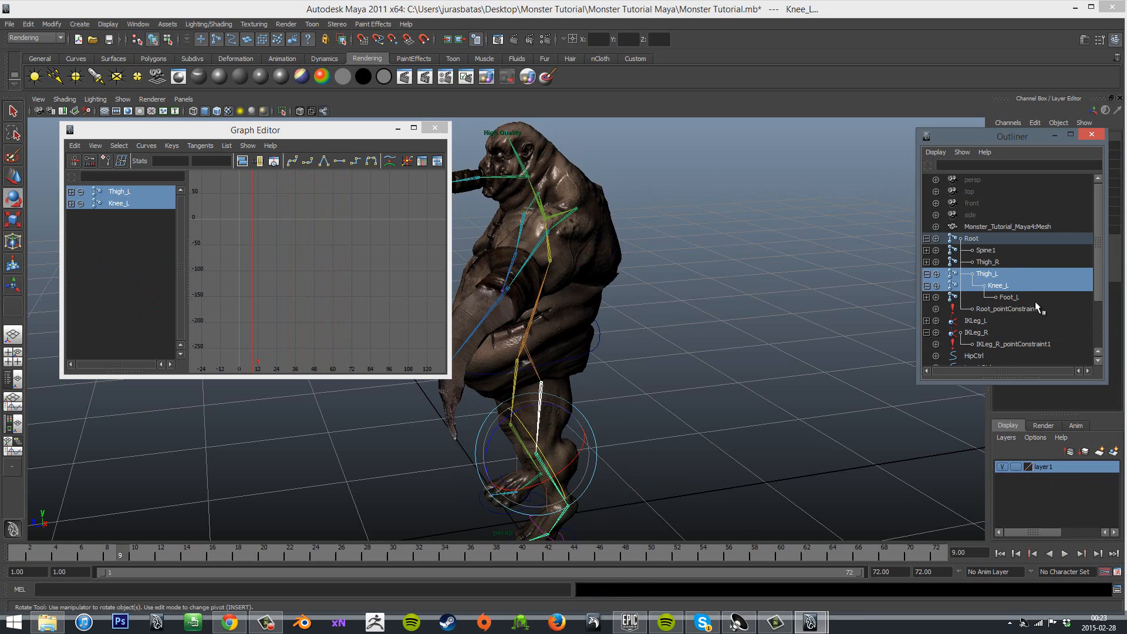
left_click(927, 298)
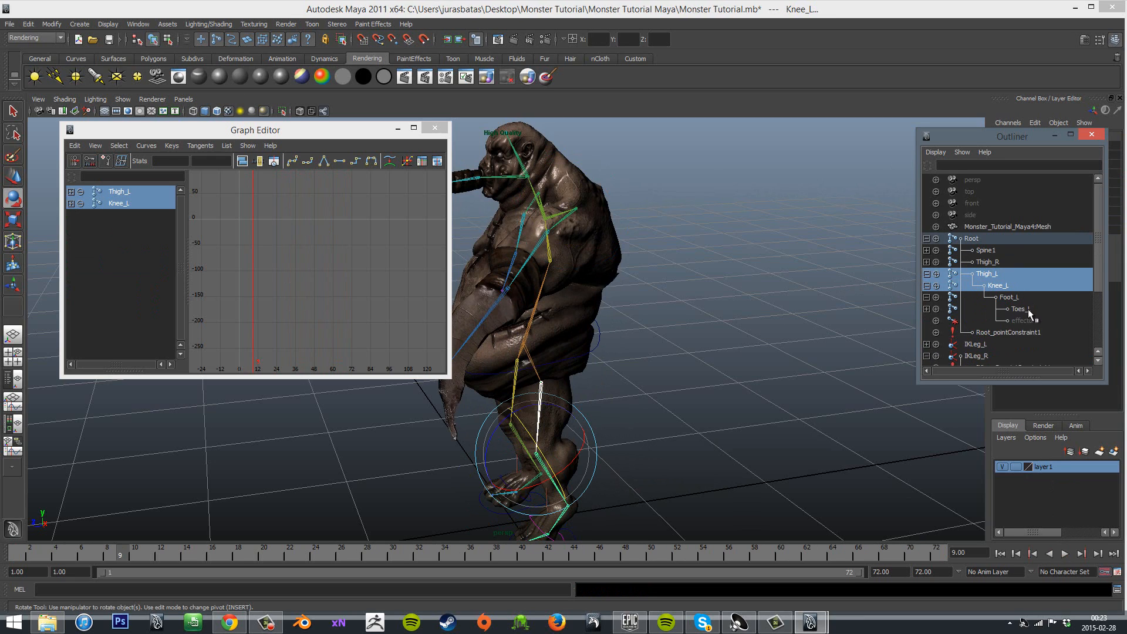
Expand Spine1 and Spine2 in the Outliner to expose the neck and collar joints.
left_click(927, 262)
left_click(926, 250)
left_click(926, 274)
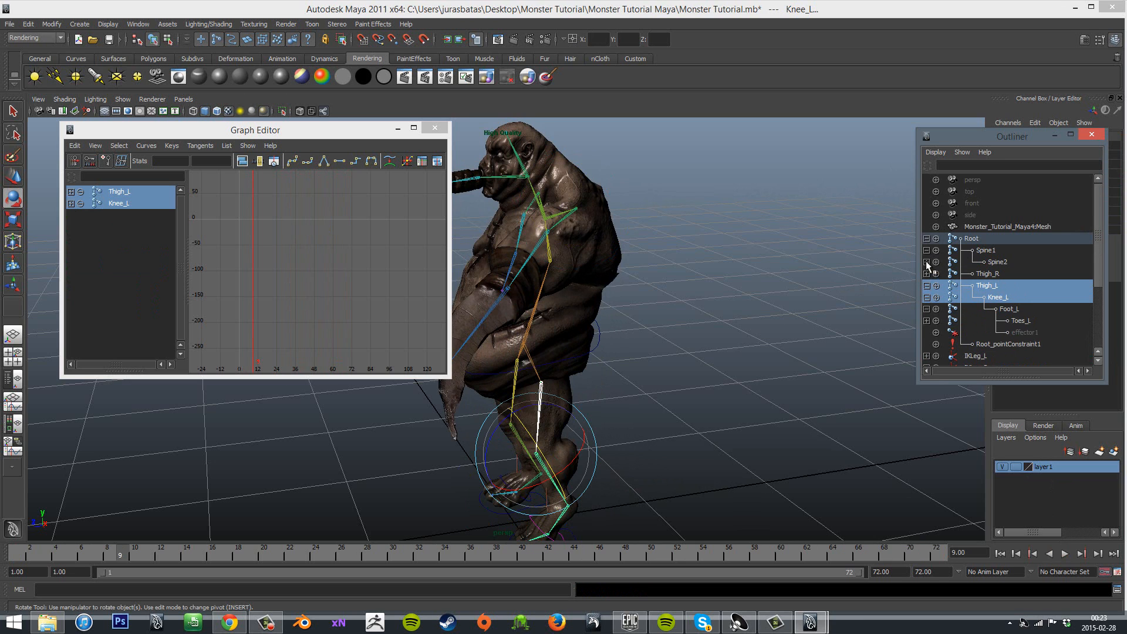
left_click(927, 262)
Select the Neck joint and set keys on it at frames 1 and 72.
left_click(1024, 273)
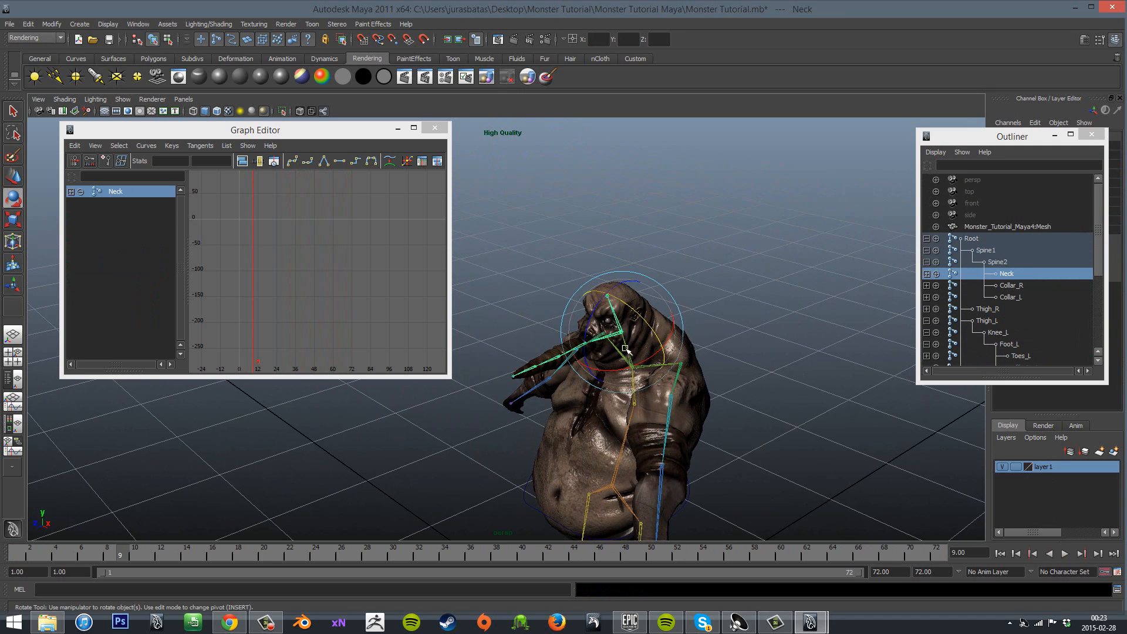
left_click(13, 555)
key("s")
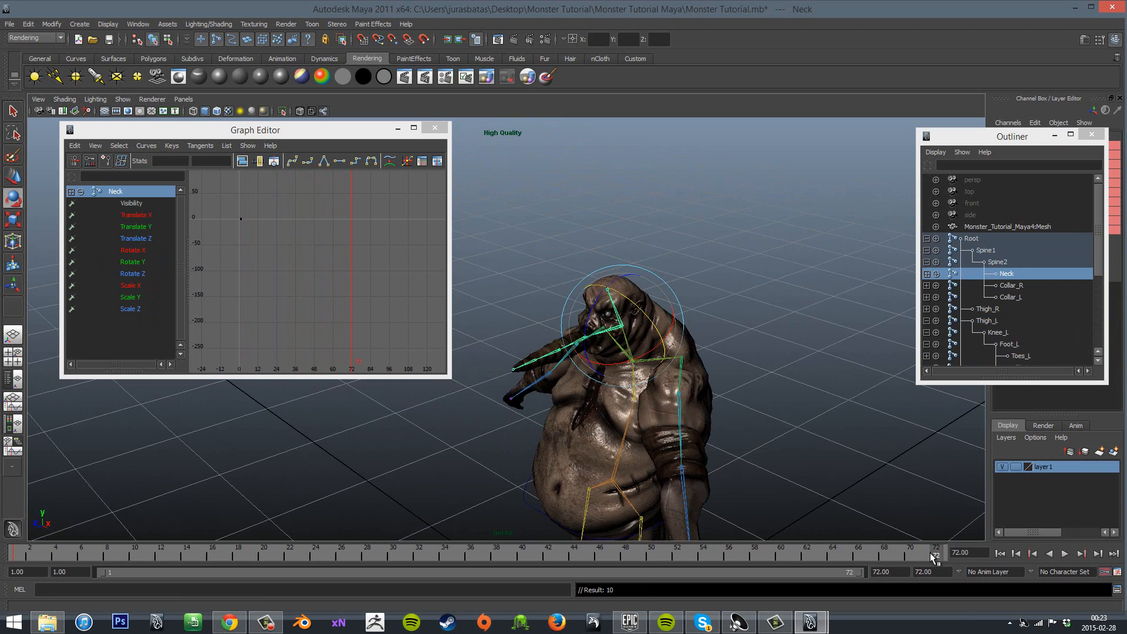
Key the Neck joint turned to one side about X at frame 24 and about 34.9° the other way at frame 52.
left_click_drag(240, 554, 341, 552)
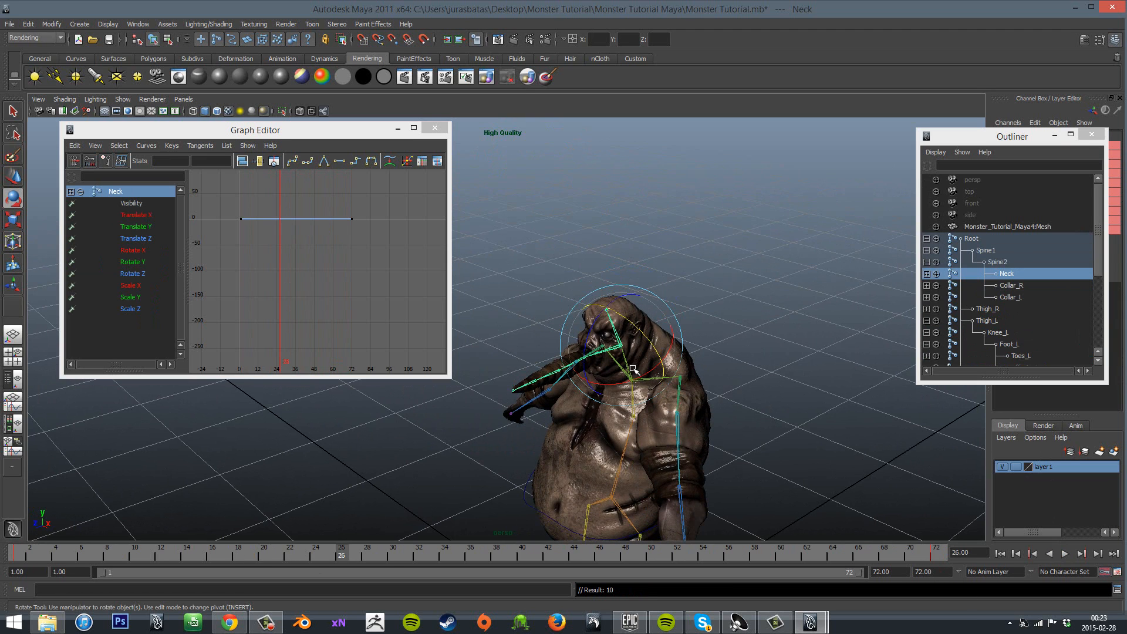
left_click(317, 555)
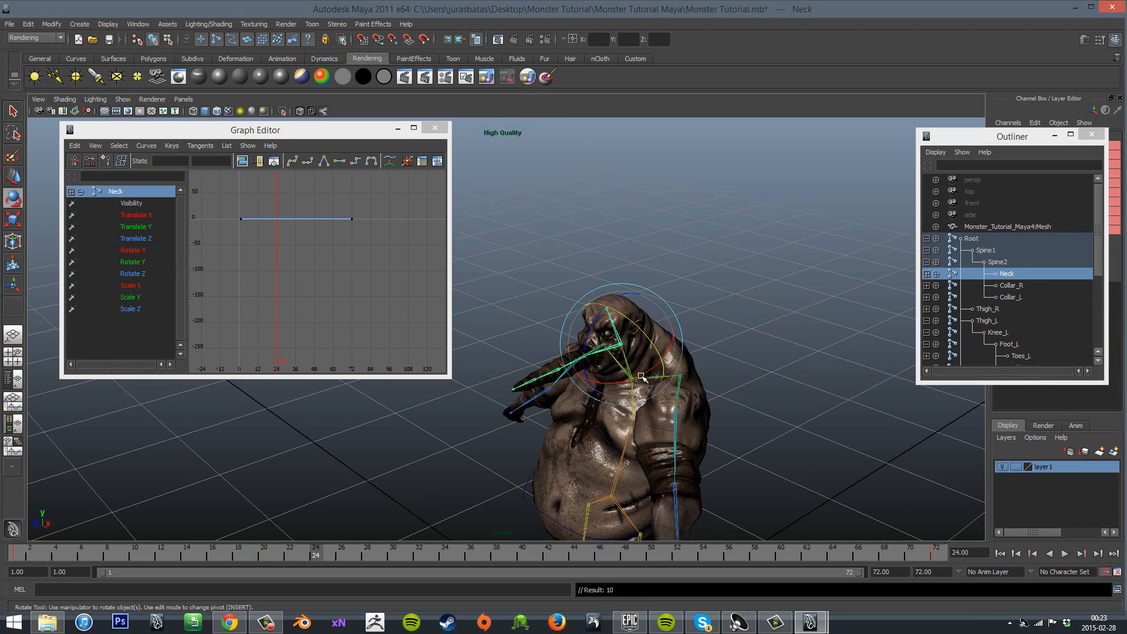
left_click_drag(641, 376, 616, 389)
left_click_drag(315, 552, 678, 551)
left_click_drag(634, 376, 670, 360)
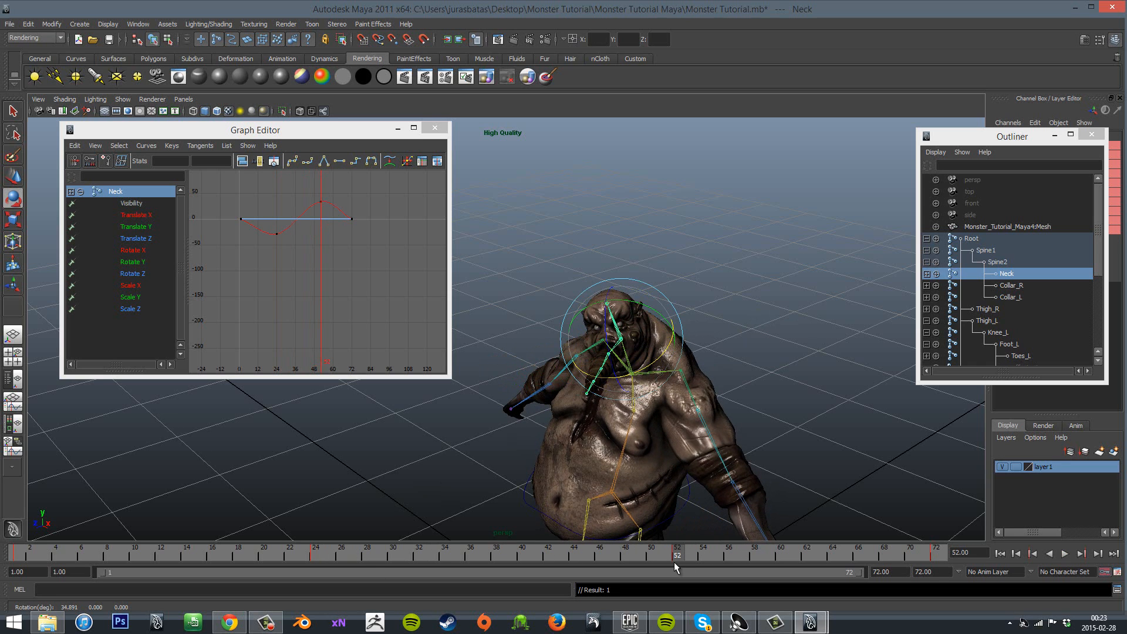
Scrub back through the timeline and play the animation to review the head turn.
left_click_drag(674, 562, 124, 558)
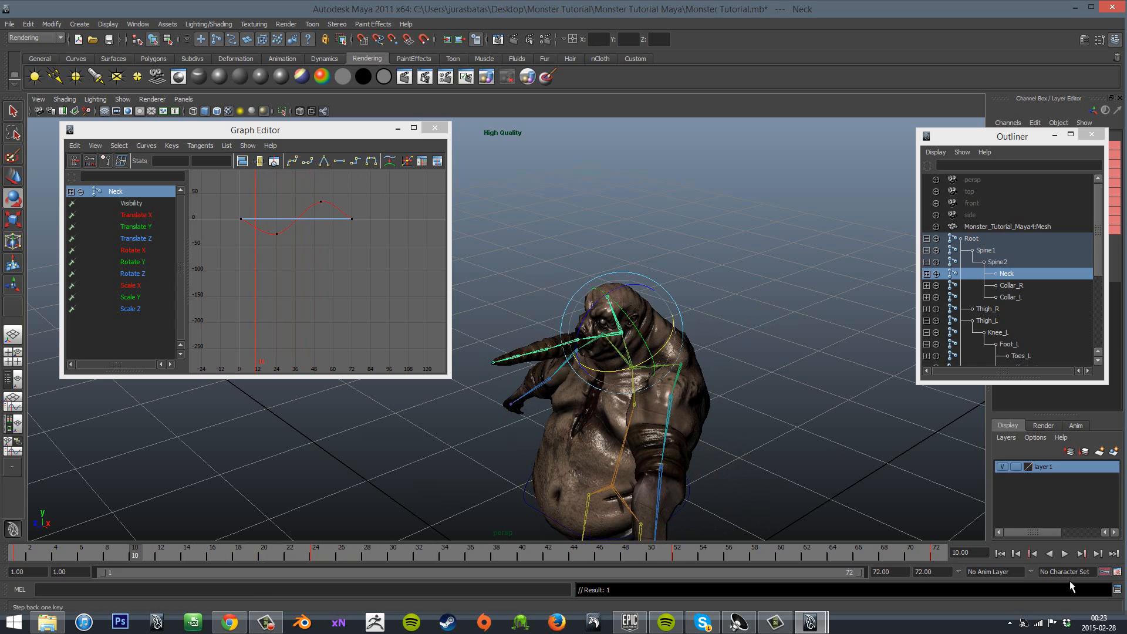
left_click(1065, 554)
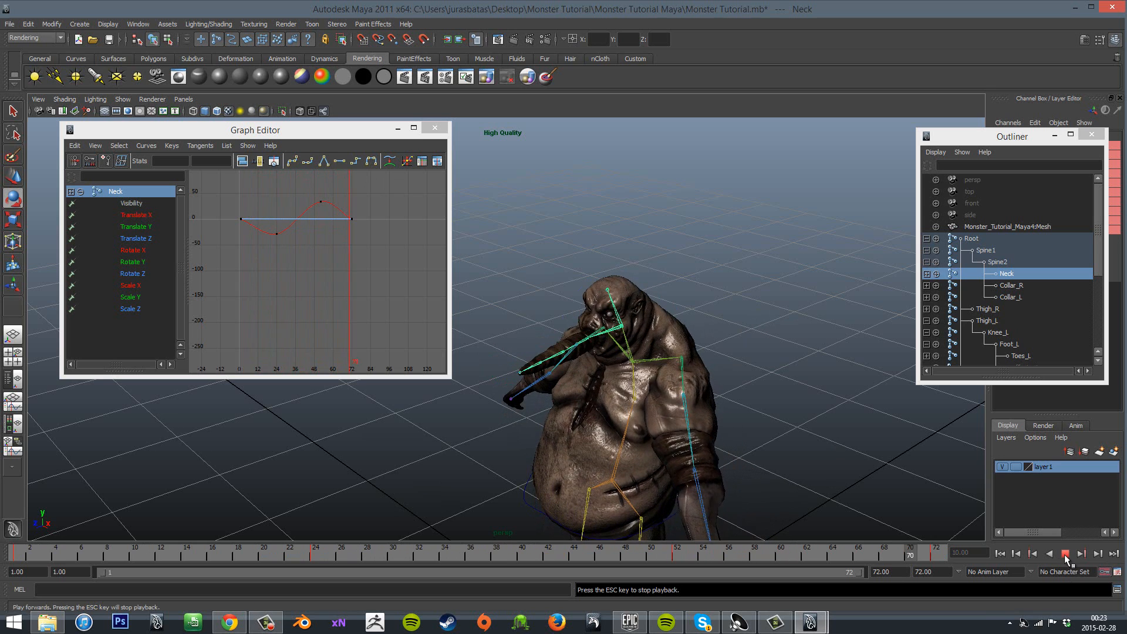
left_click(1066, 553)
key("e")
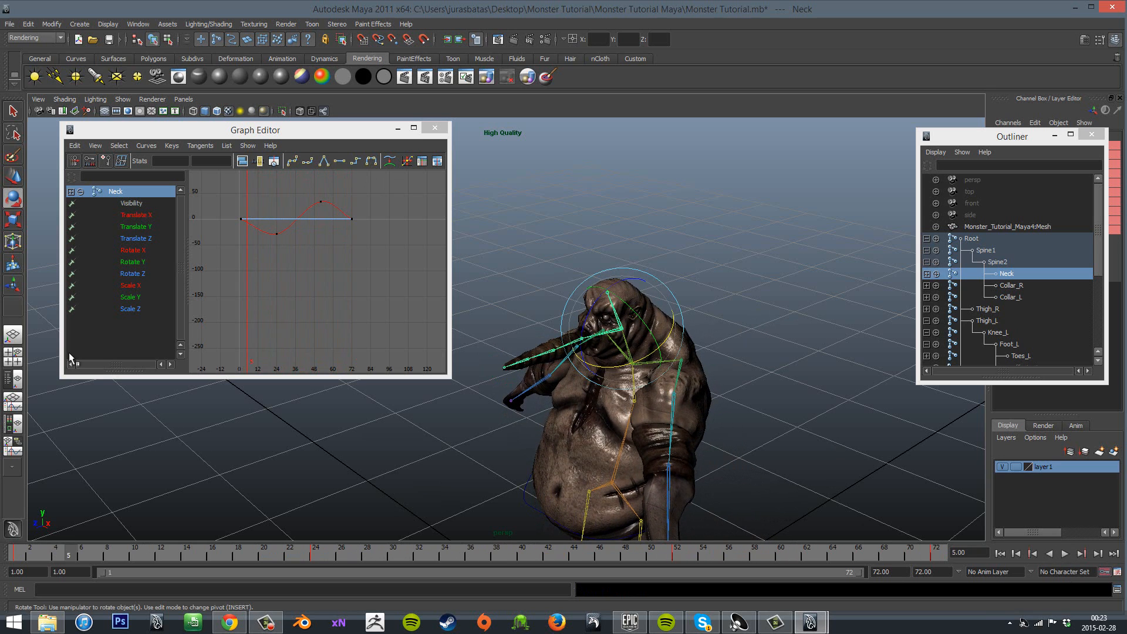
Isolate the Neck's Rotate X curve in the Graph Editor and frame it for editing.
left_click(136, 204)
left_click(130, 285)
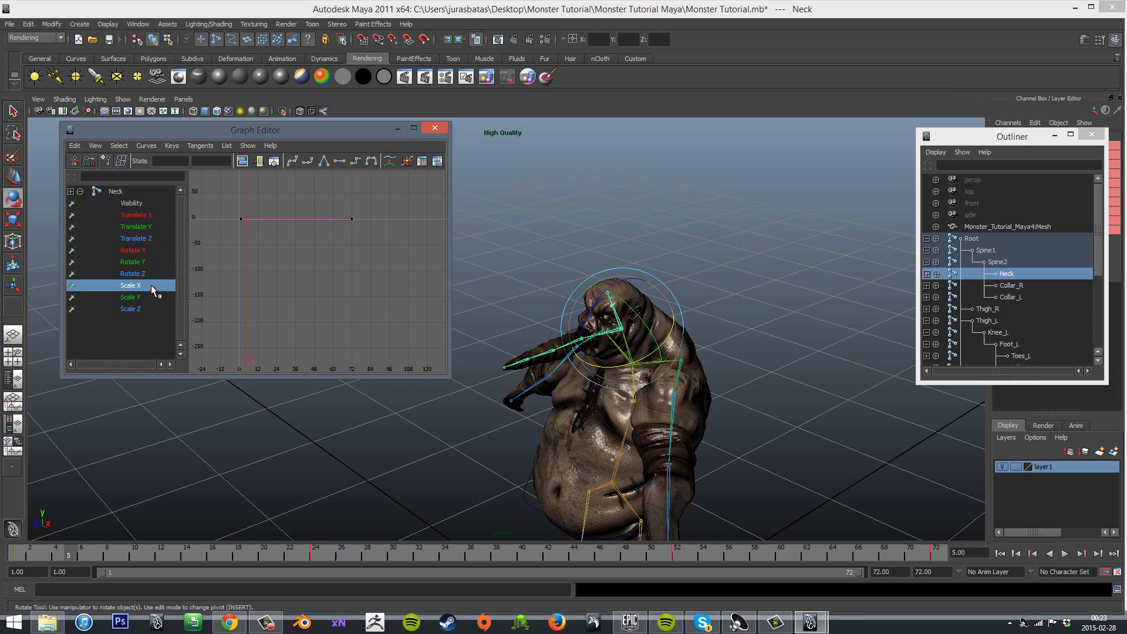
left_click(135, 250)
key("f")
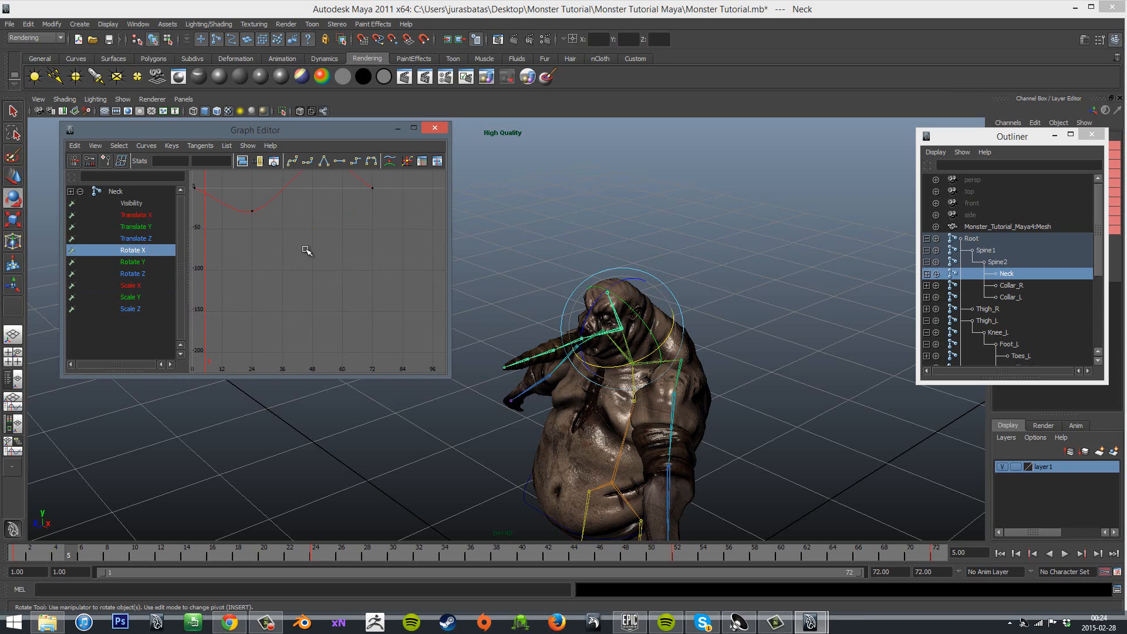
Try tilting the tangent of the Rotate X key at frame 52 steeply upward so the curve peaks after that key, and review the playback.
left_click_drag(377, 266, 376, 263)
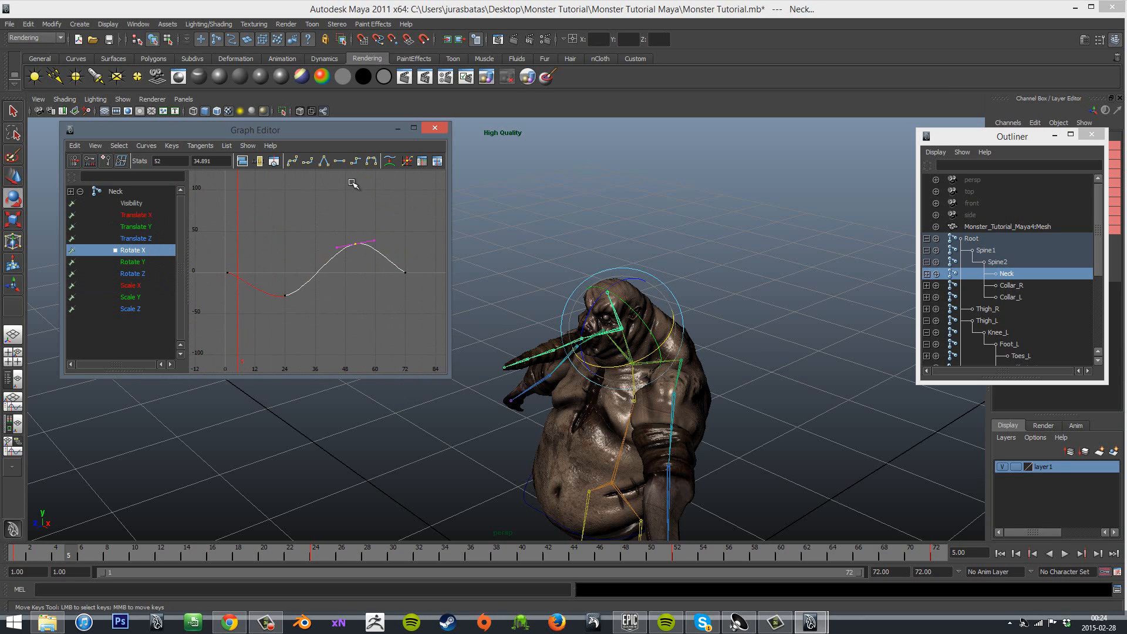
key("ctrl+z")
middle_click_drag(380, 252, 382, 249)
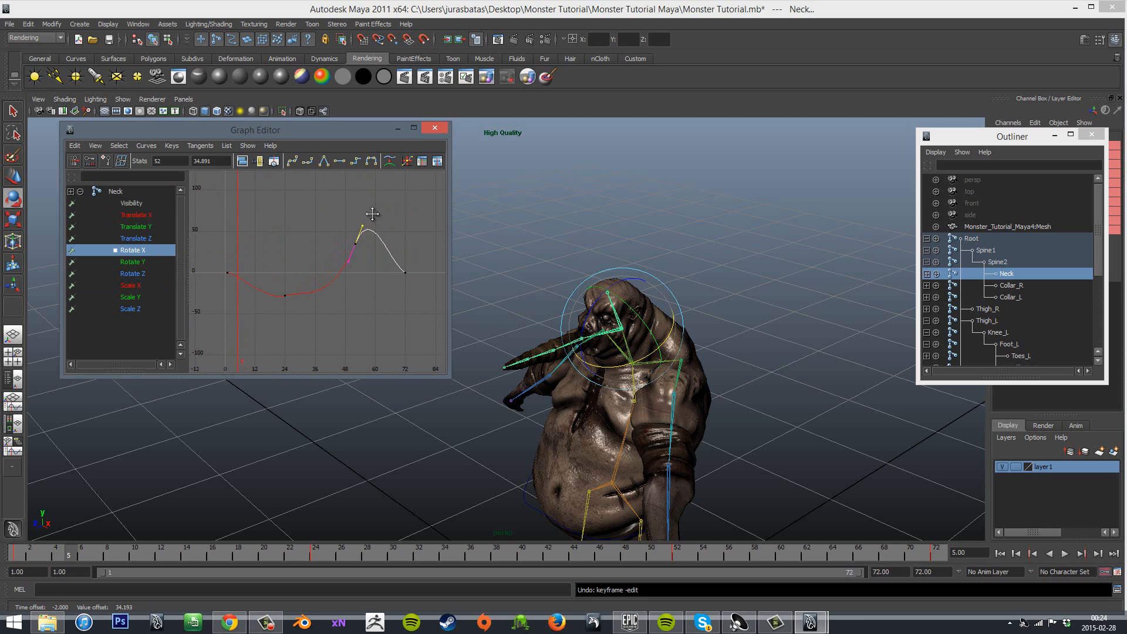
key("alt+v")
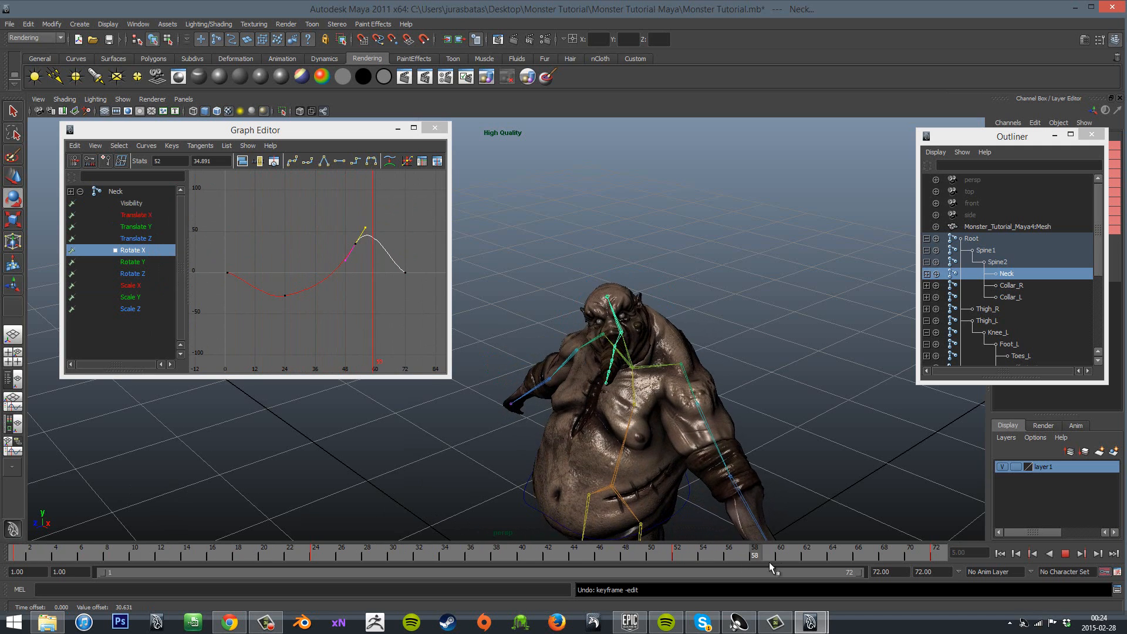
left_click_drag(780, 558, 367, 430)
left_click_drag(226, 239, 254, 323)
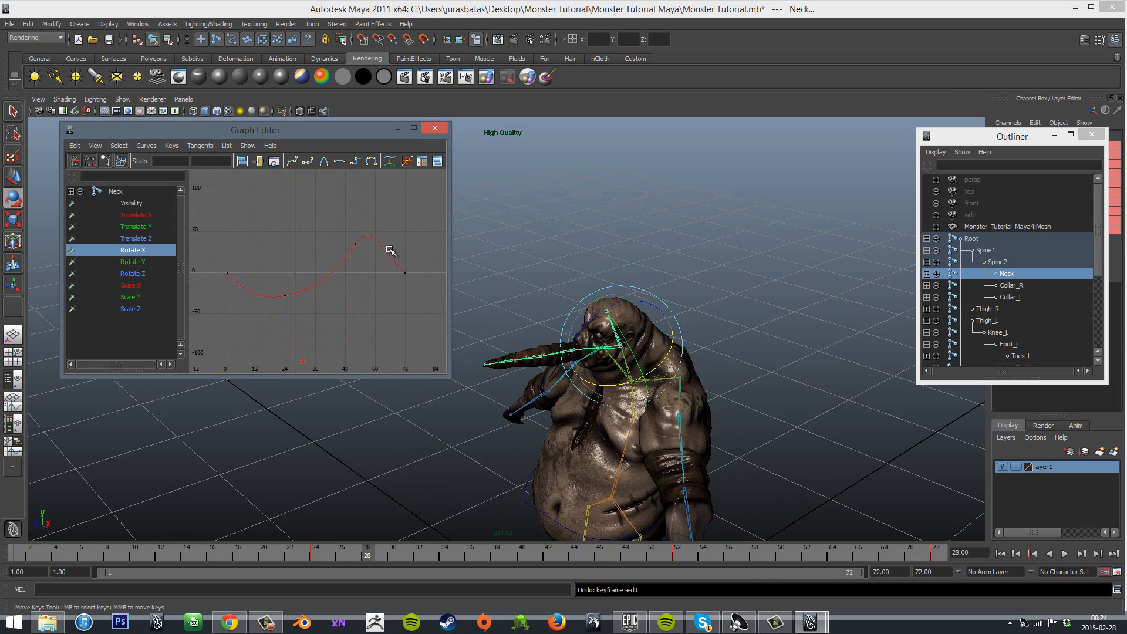
left_click(1065, 554)
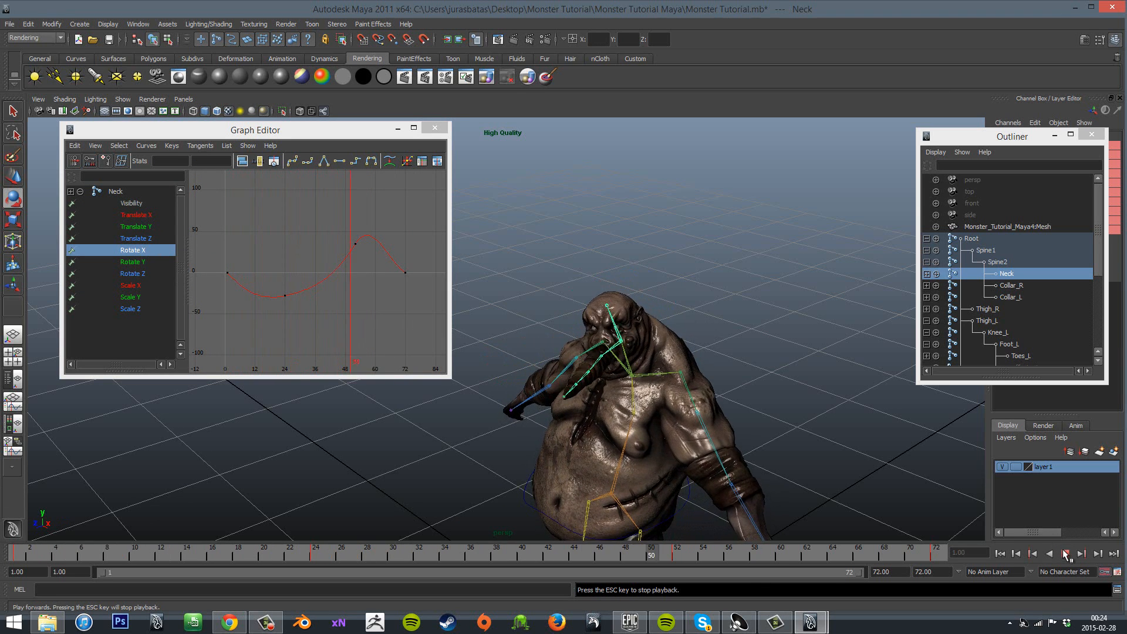
left_click(1066, 553)
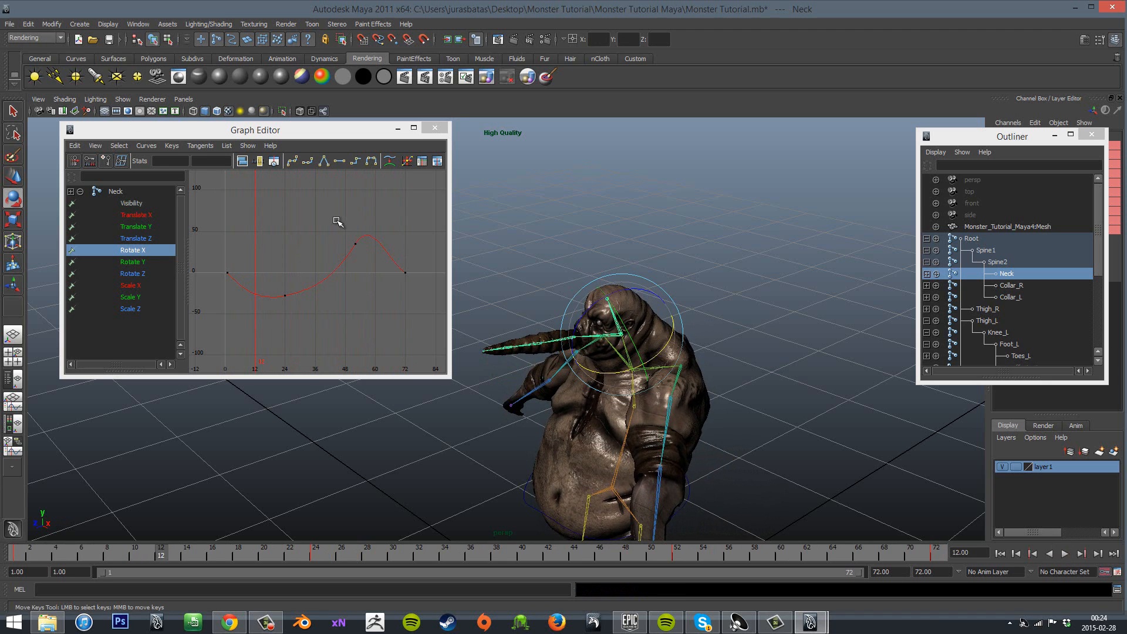
Tilt the frame 52 tangent downward so the Rotate X curve descends straight toward frame 72, and play the animation.
left_click(355, 244)
left_click(365, 225)
middle_click_drag(365, 216, 377, 234)
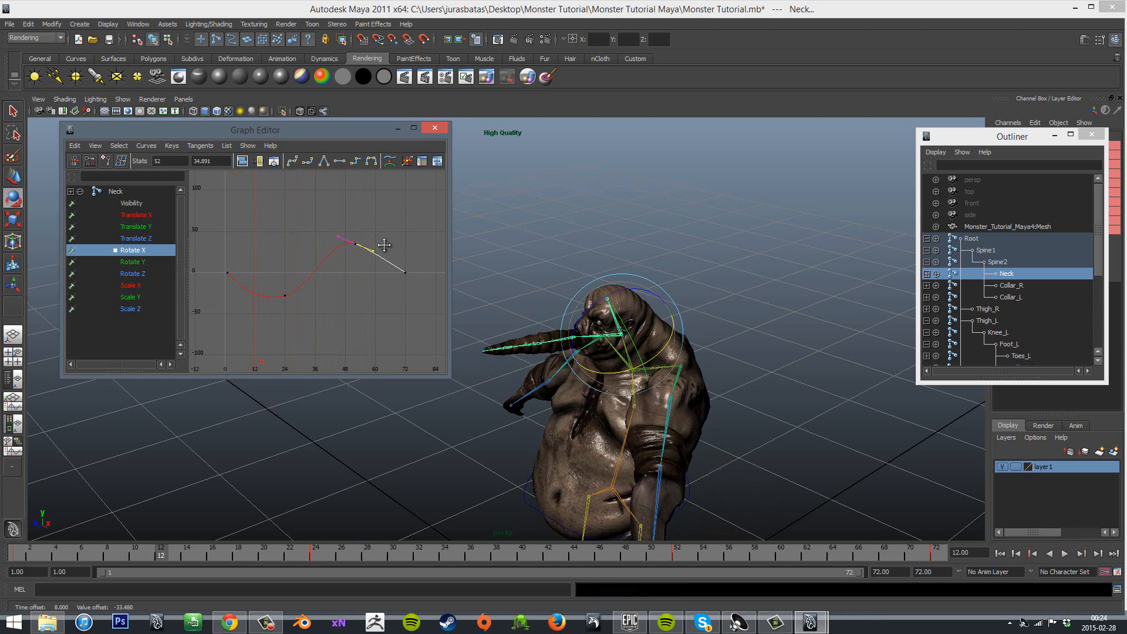
left_click(1065, 554)
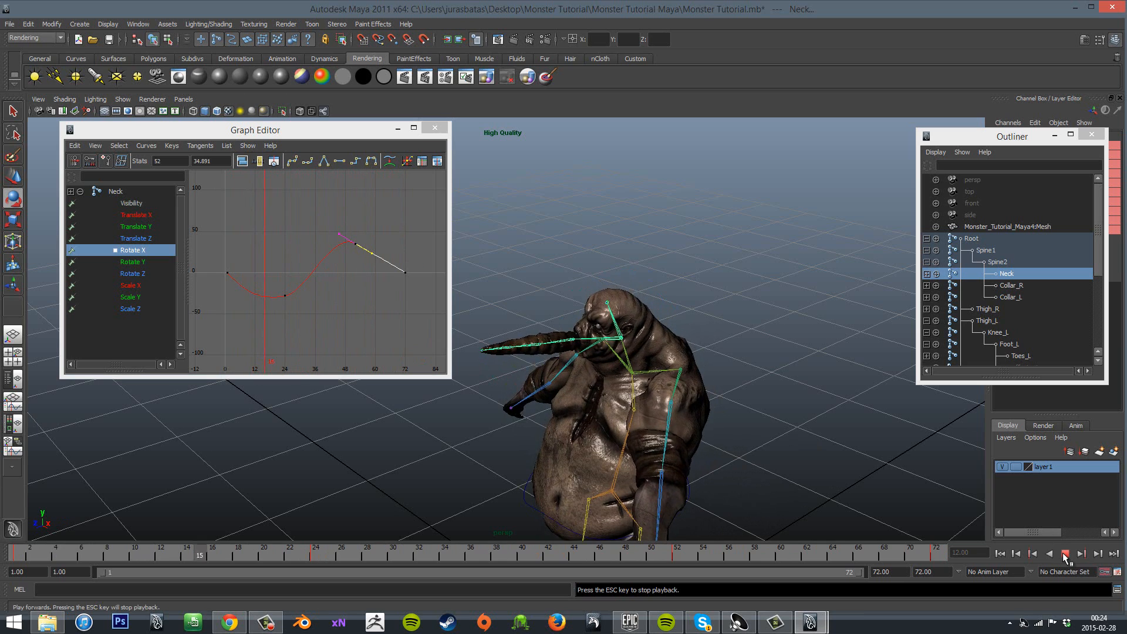
left_click(1066, 554)
Tilt the tangent of the Rotate X key at frame 72 slightly upward so the curve eases into the last pose, and play the animation.
left_click_drag(404, 280, 412, 254)
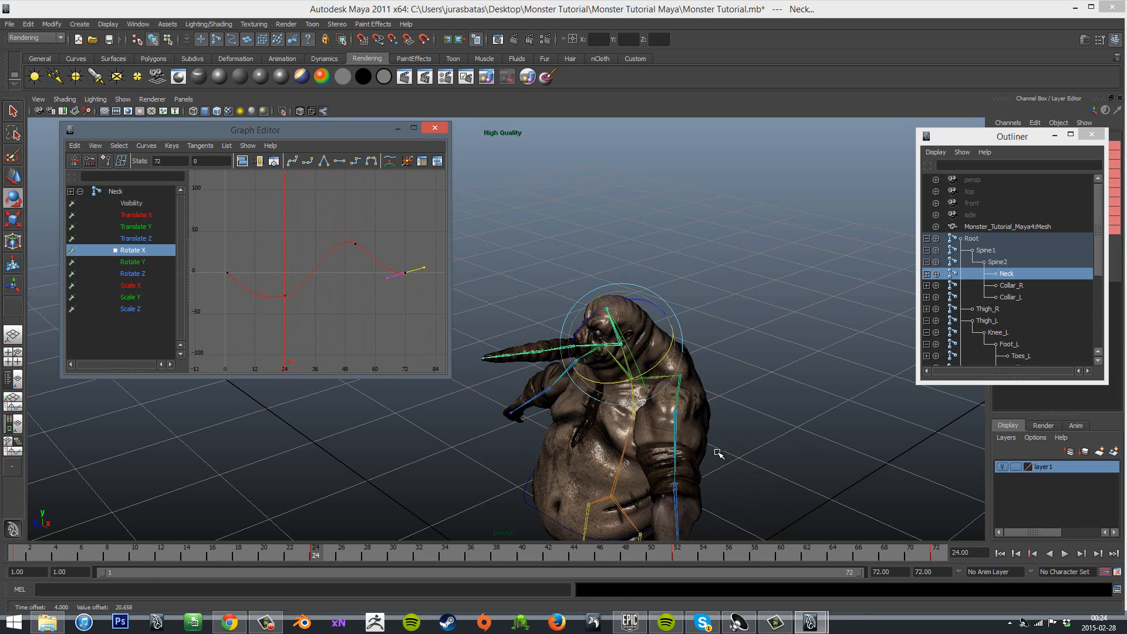
left_click(1064, 554)
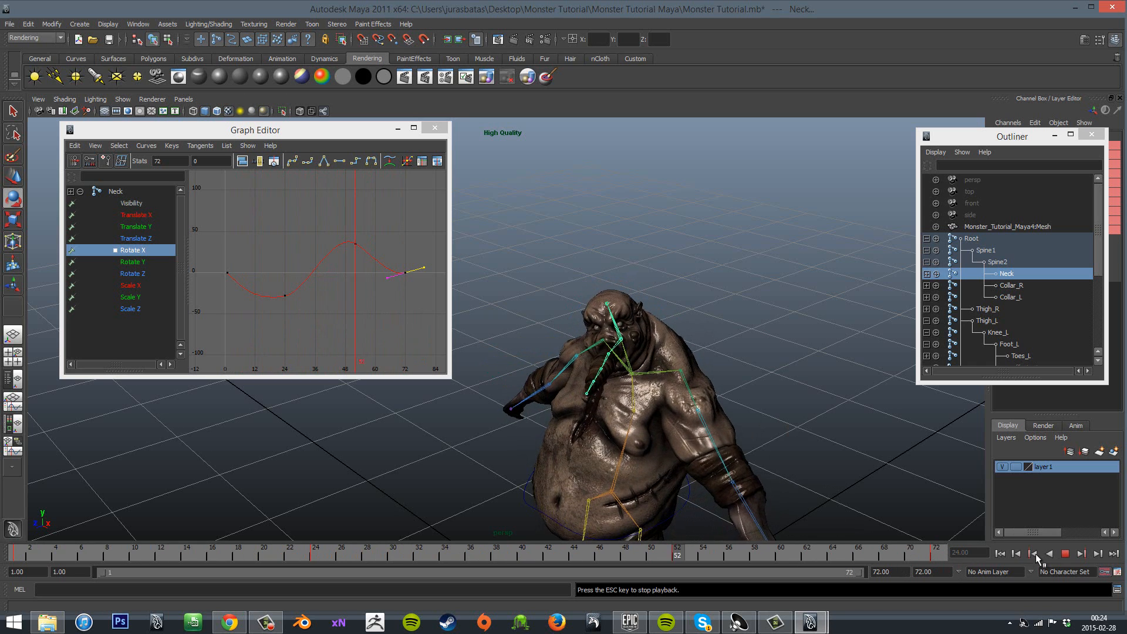
left_click(1065, 554)
Tilt the tangent of the Rotate X key at frame 1 moderately upward so the curve eases out before dipping, checking the playback while adjusting.
left_click(227, 273)
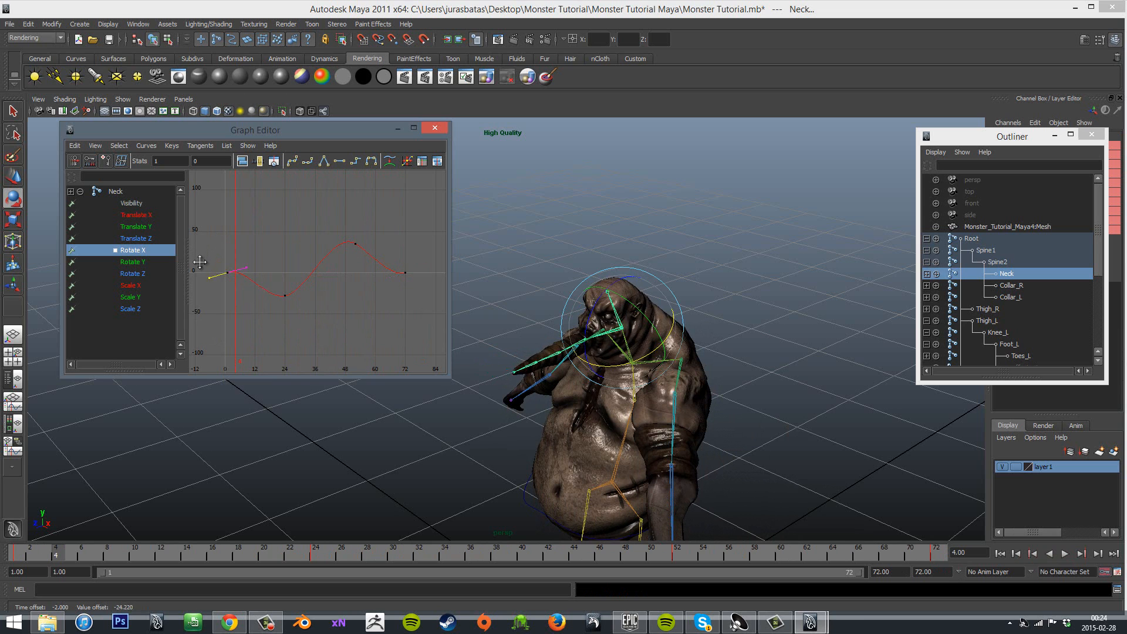
left_click(1065, 553)
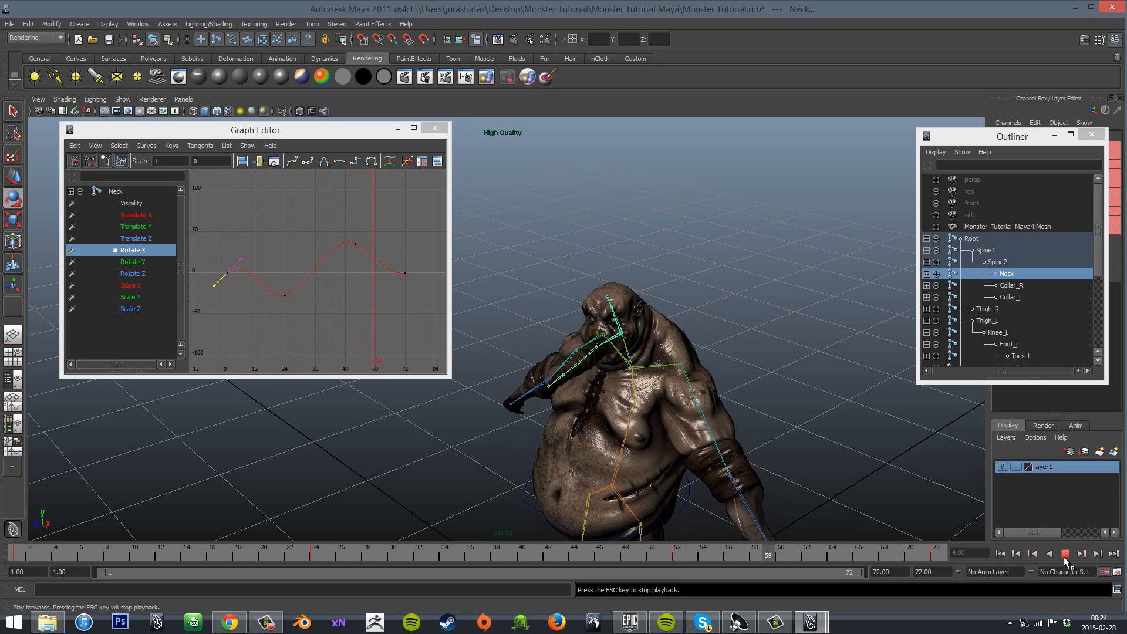
left_click(1066, 554)
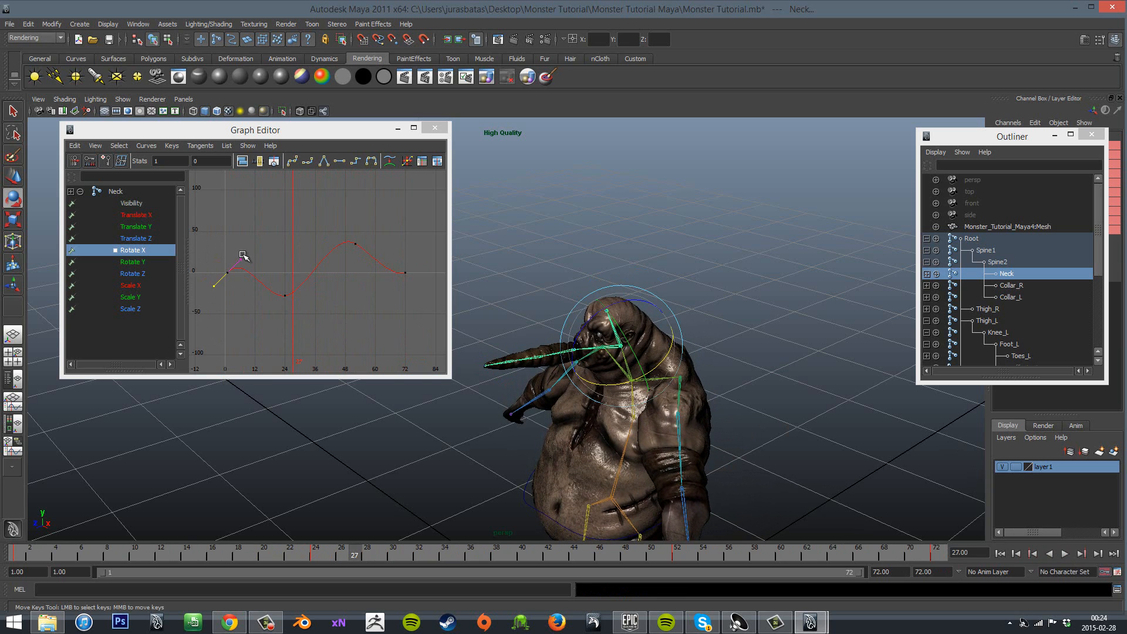
left_click(257, 273)
middle_click_drag(242, 249, 244, 251)
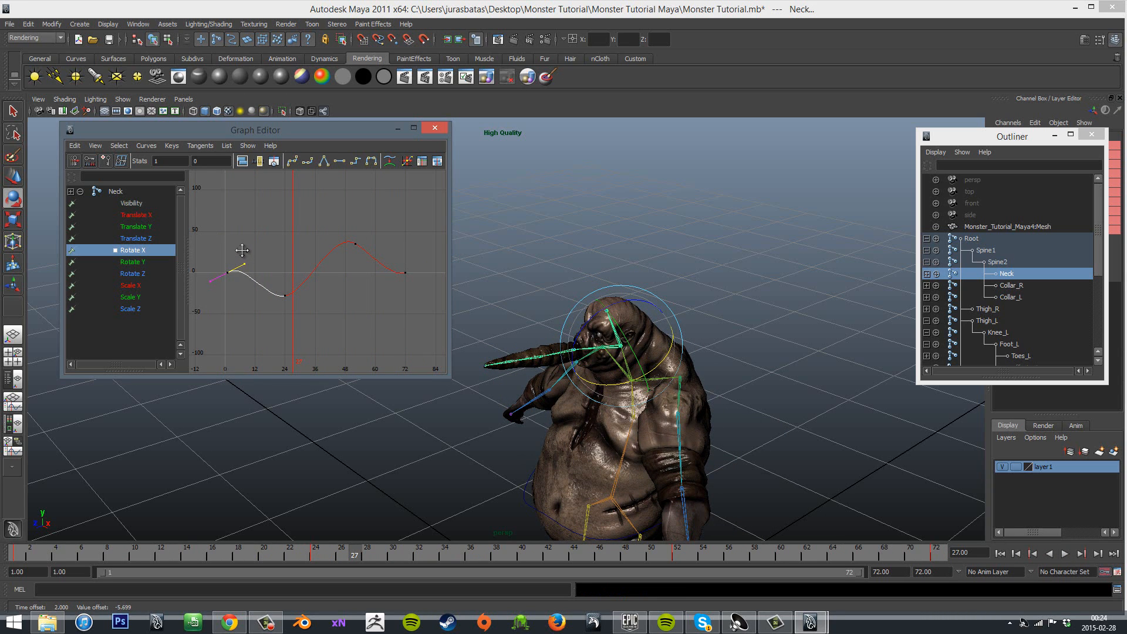
Play the animation and examine the head turn and body motion from the front, side and above with nothing selected.
left_click(1066, 557)
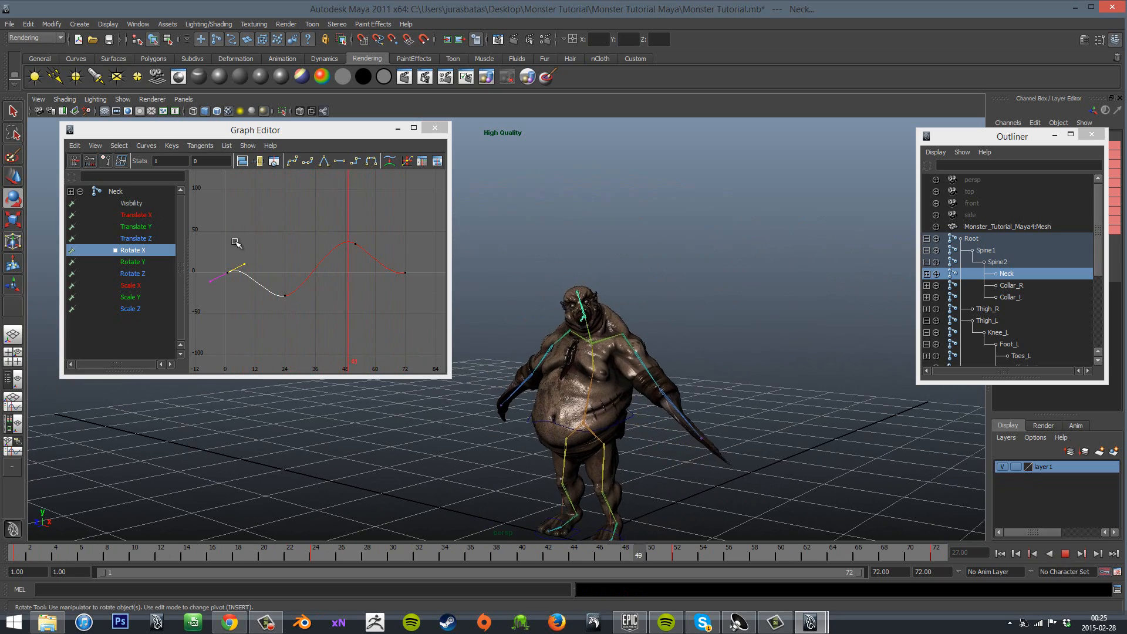
left_click(747, 435)
scroll(735, 428, "up", 4)
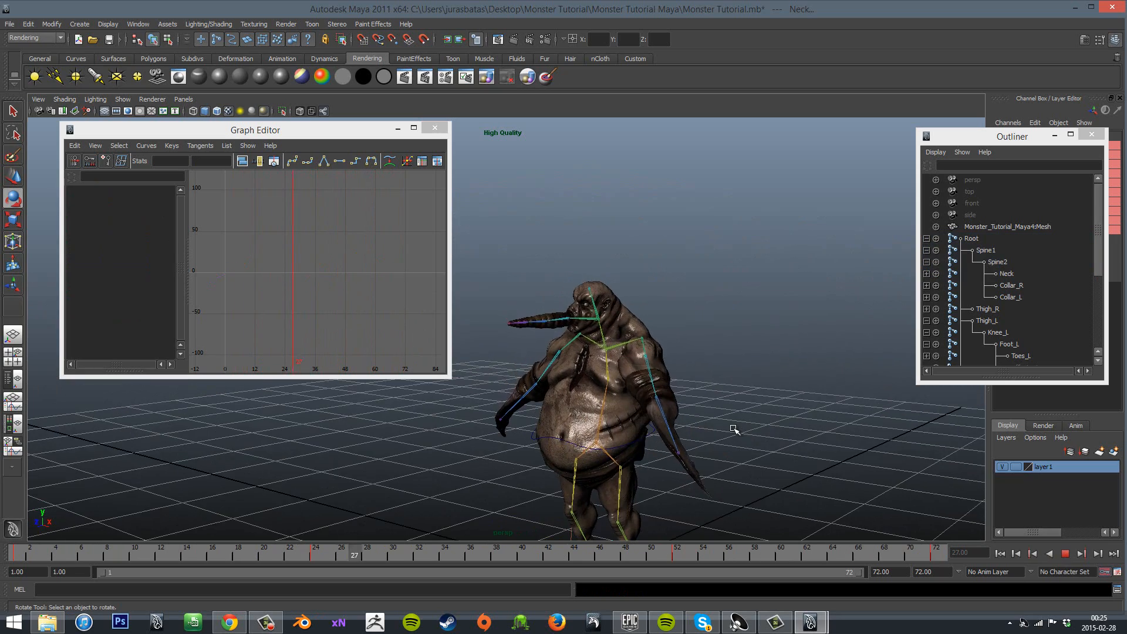
left_click_drag(732, 435, 822, 458, "alt")
left_click_drag(712, 443, 551, 341, "alt")
left_click_drag(793, 415, 727, 395, "alt")
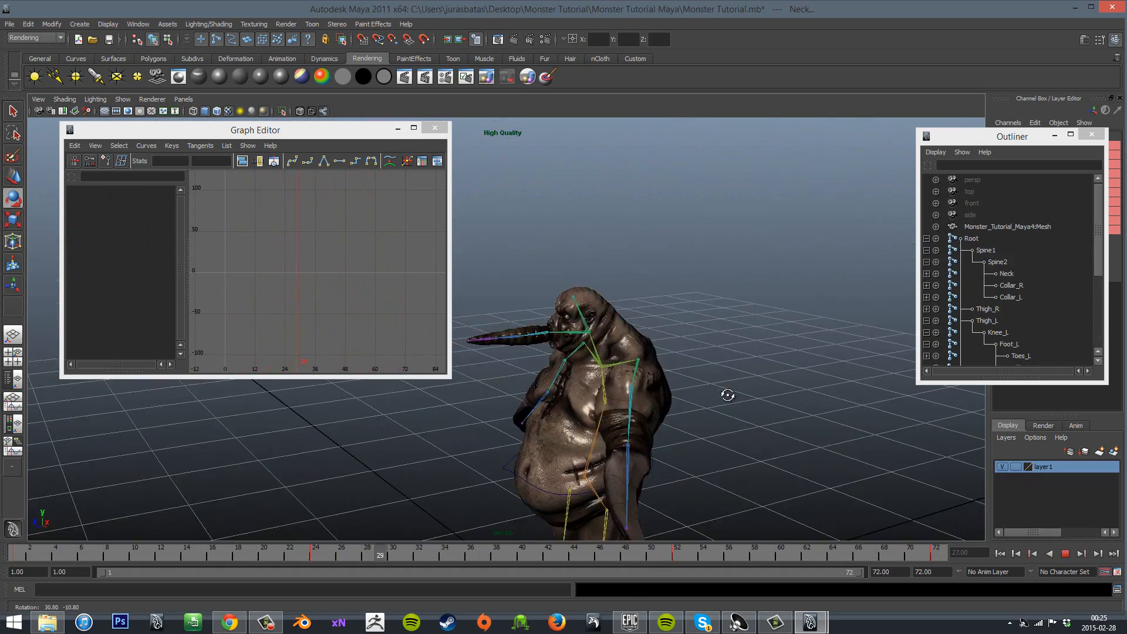
scroll(431, 301, "down", 4)
left_click_drag(735, 454, 769, 374, "alt")
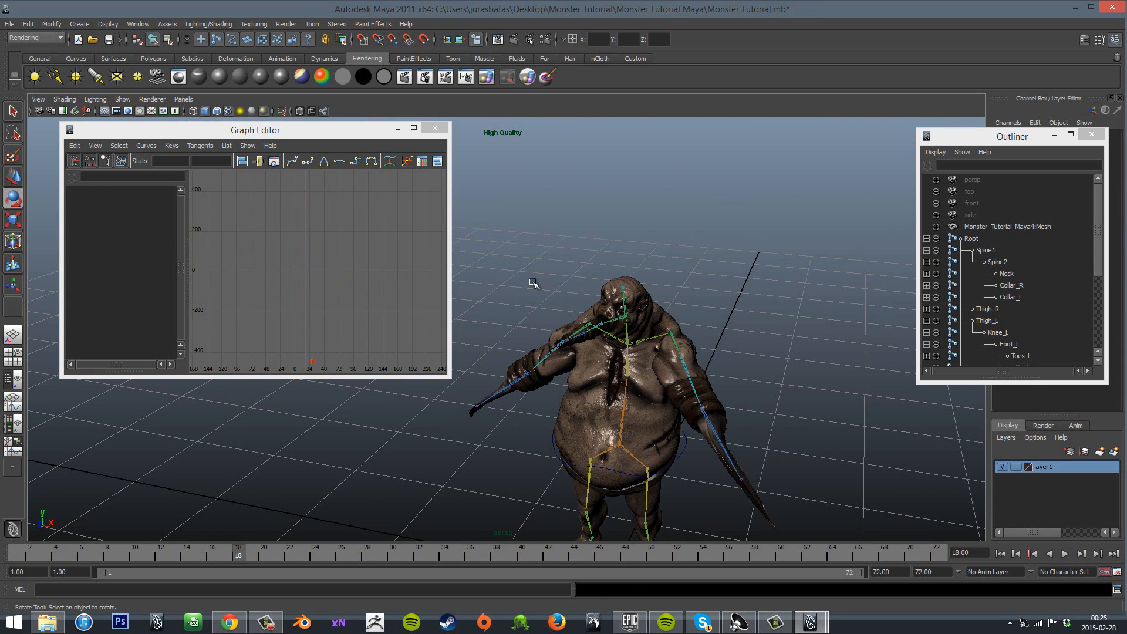
left_click_drag(830, 428, 565, 452, "alt")
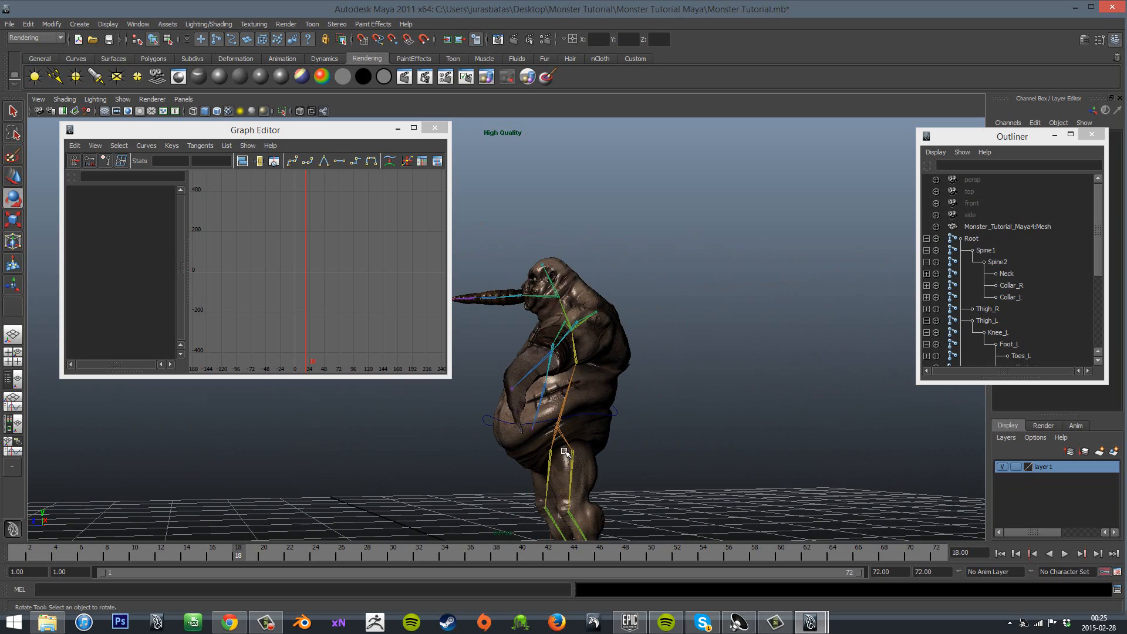
Apply plateau tangents to all of the Root joint's animation curves.
left_click(972, 238)
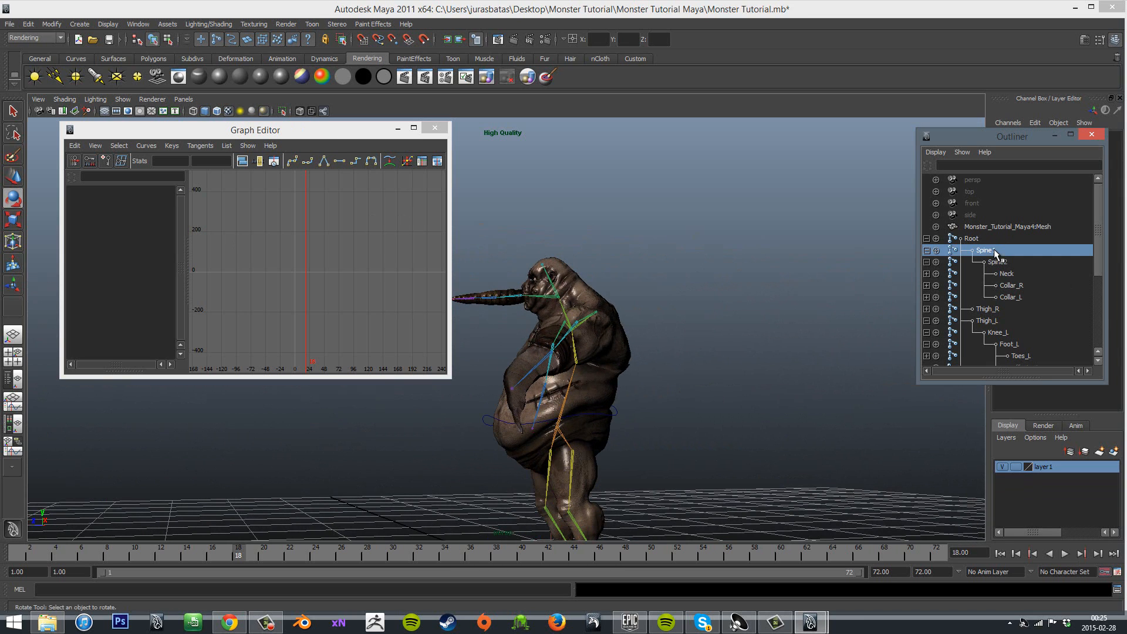
left_click(374, 162)
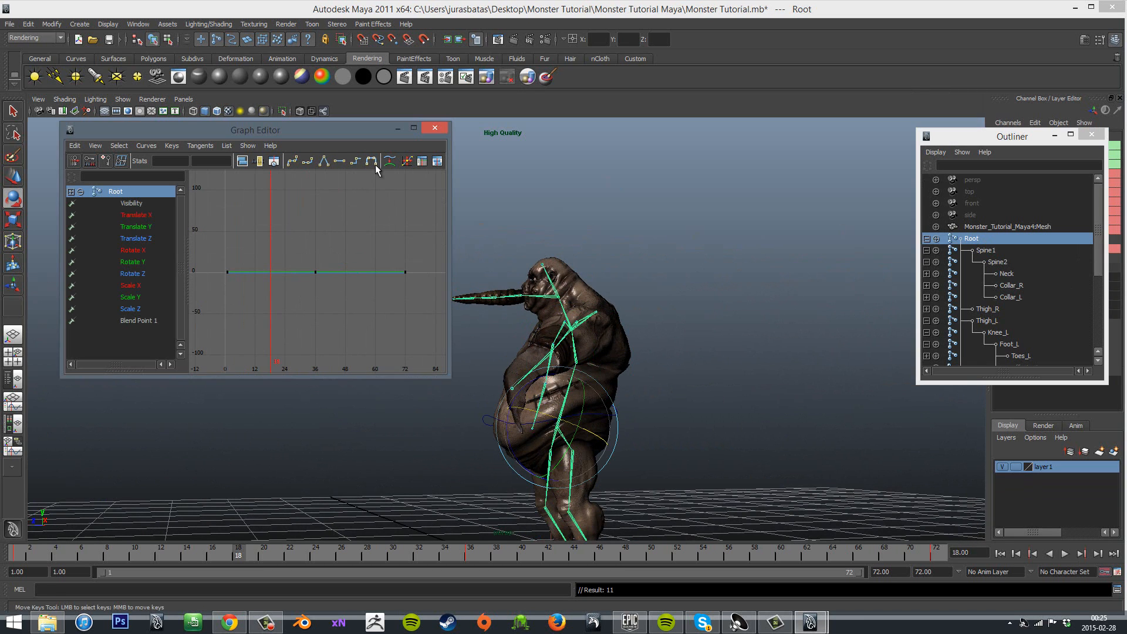
scroll(1033, 274, "down", 4)
scroll(1033, 274, "up", 4)
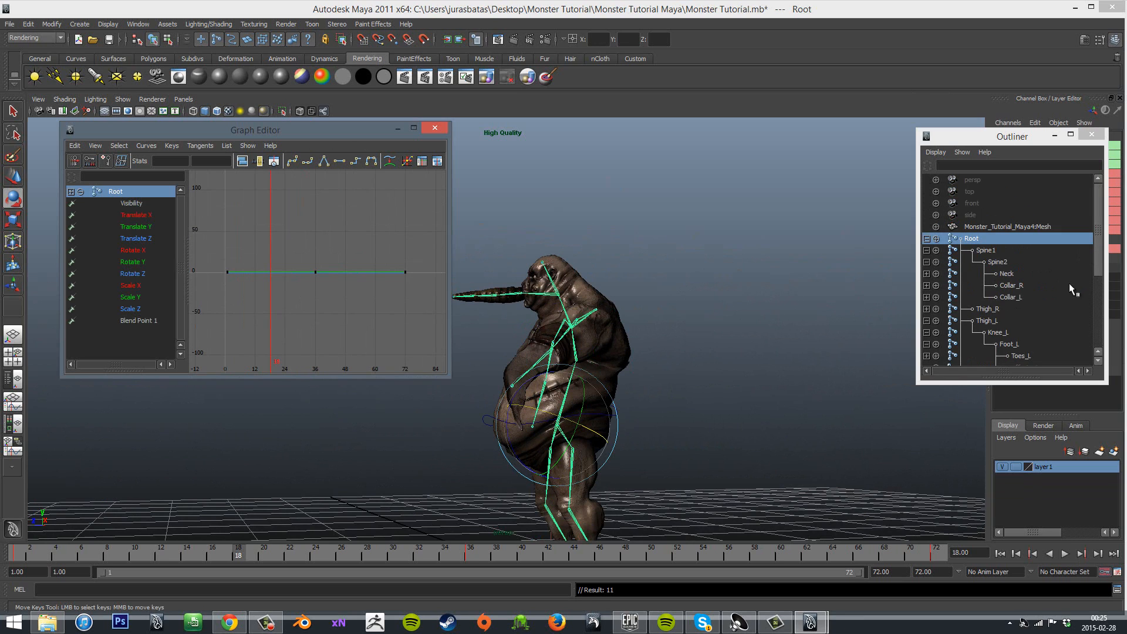
Look through the spine, neck, thigh and leg control nodes for animation curves by selecting them in the rig hierarchy.
left_click_drag(1100, 245, 1102, 280)
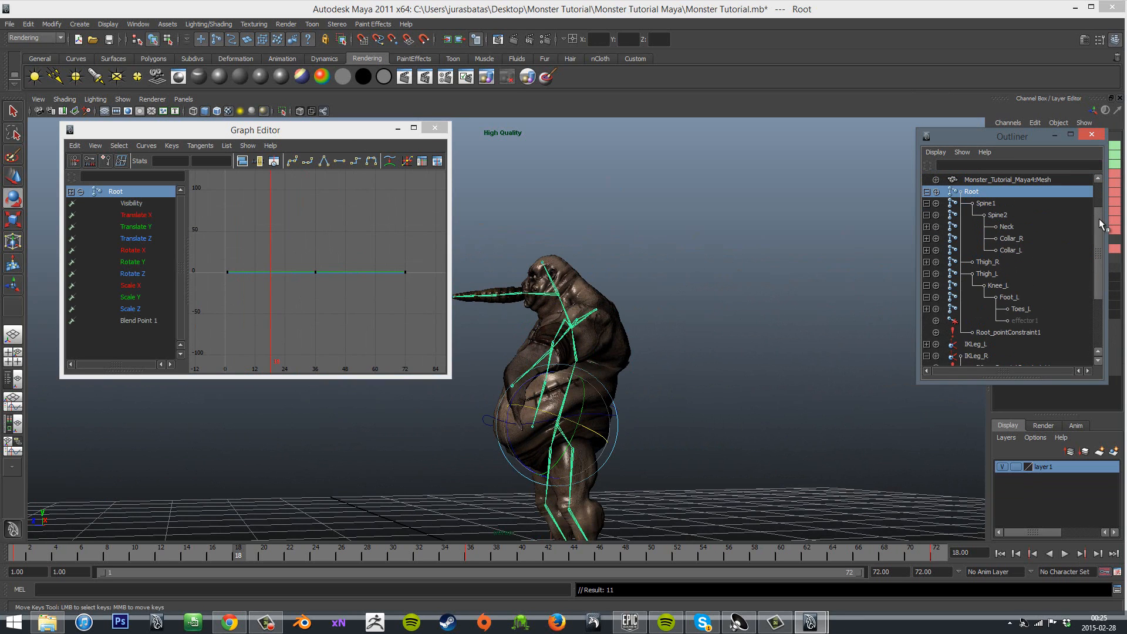
left_click(1019, 204)
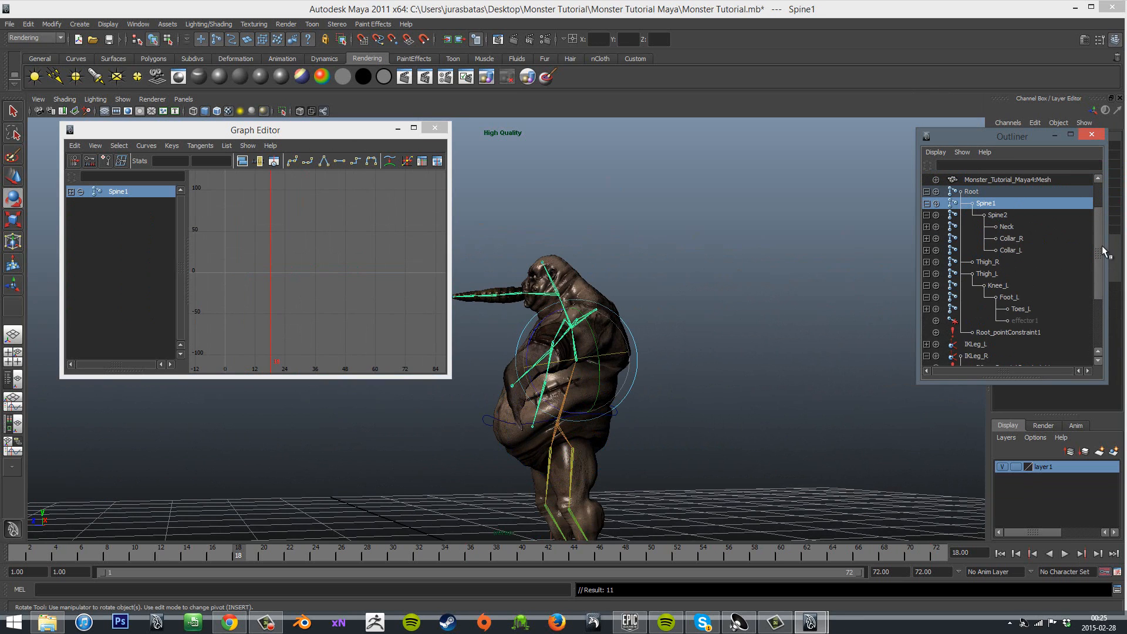
scroll(1101, 245, "down", 3)
left_click(1010, 332)
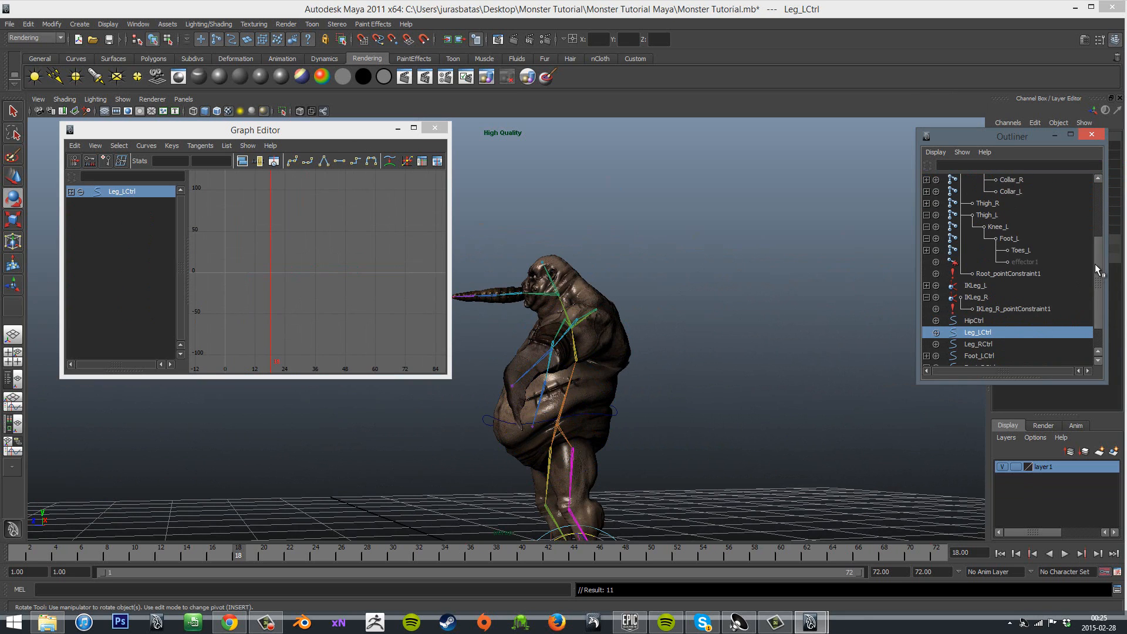
scroll(1095, 268, "up", 3)
left_click(1019, 286)
left_click(998, 274)
left_click(1013, 226)
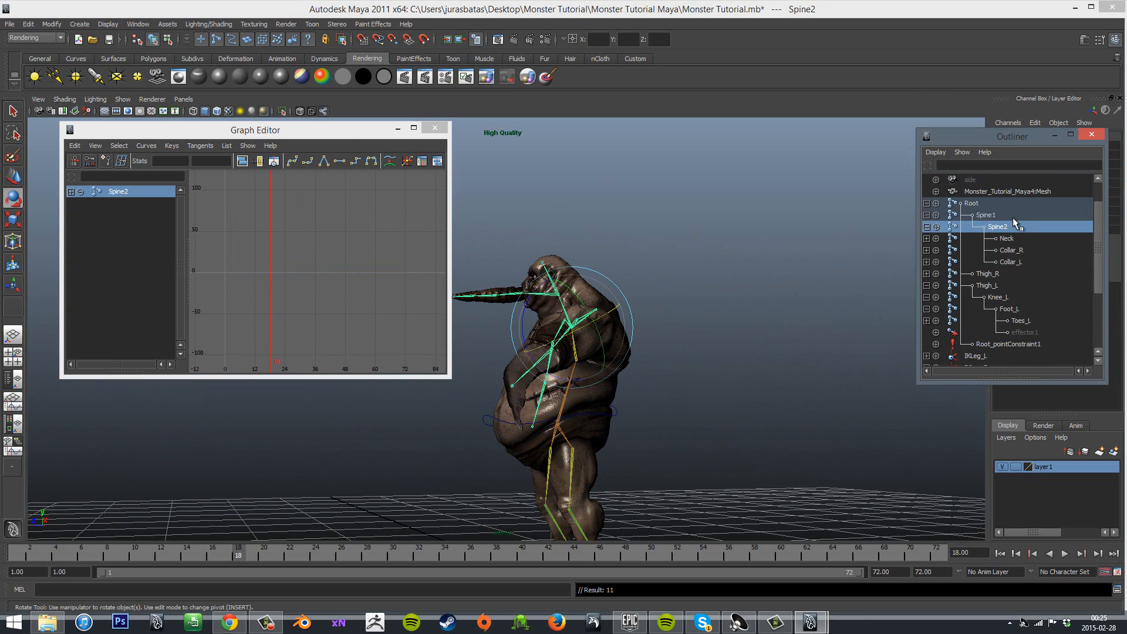
left_click(1020, 202)
left_click(1023, 215)
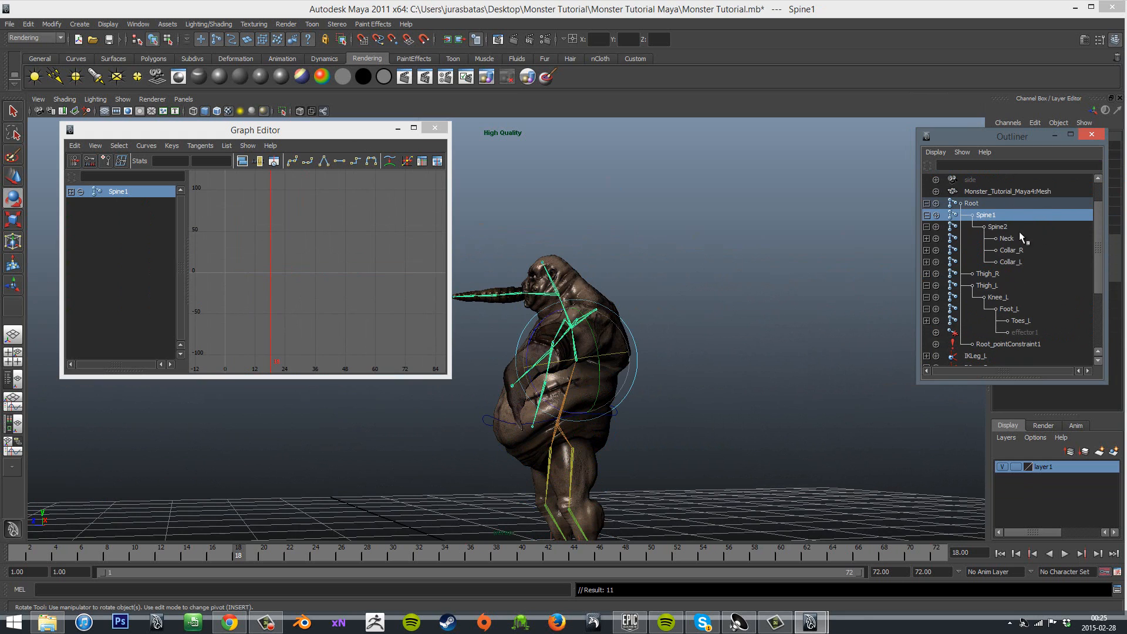
left_click(1019, 235)
left_click(1023, 273)
Try plateau and flat tangents on the Collar_L joint's curves, undoing each change.
left_click(1019, 263)
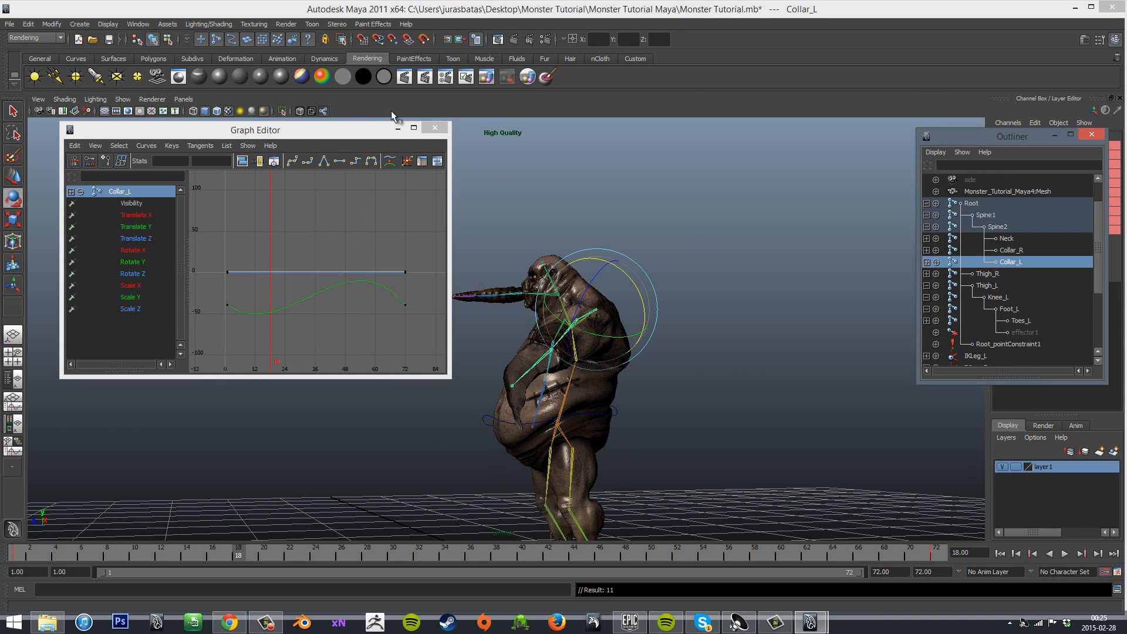
left_click(372, 163)
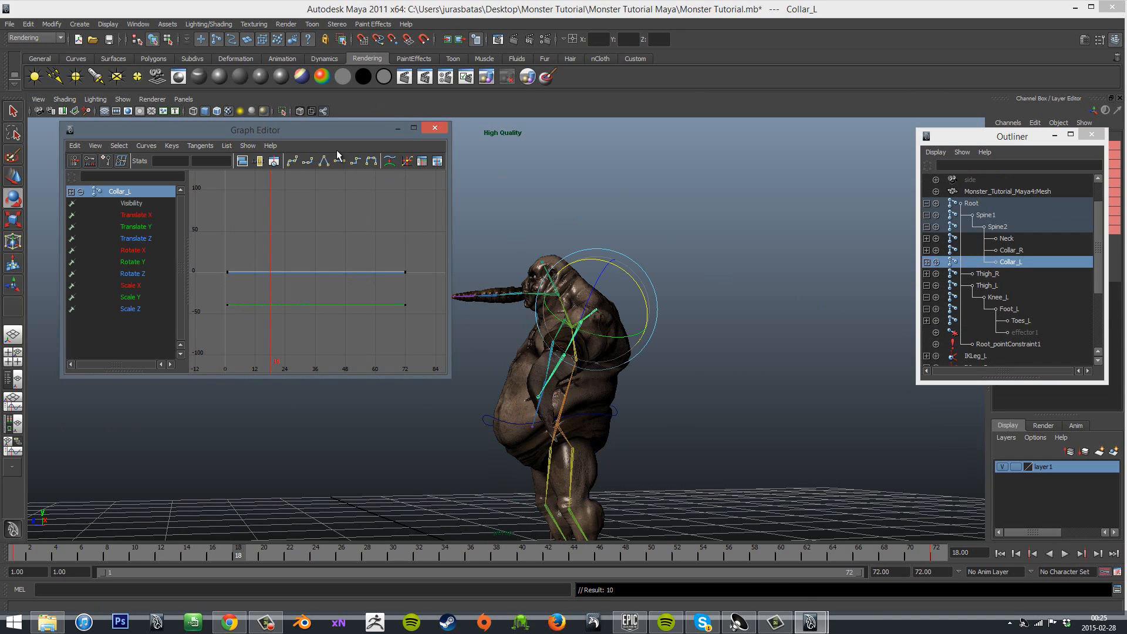
key("ctrl+z")
left_click(354, 161)
key("ctrl+z")
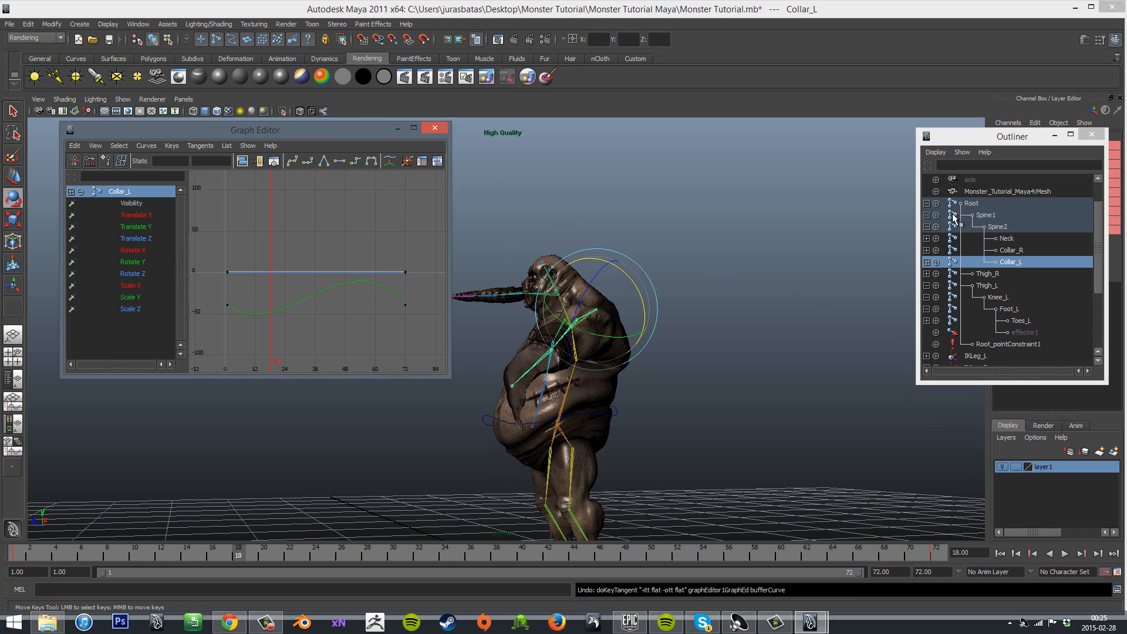
Inspect the rig hierarchy from Spine2 down to the leg controls, expanding IKLeg_L to its point constraint.
left_click(936, 227)
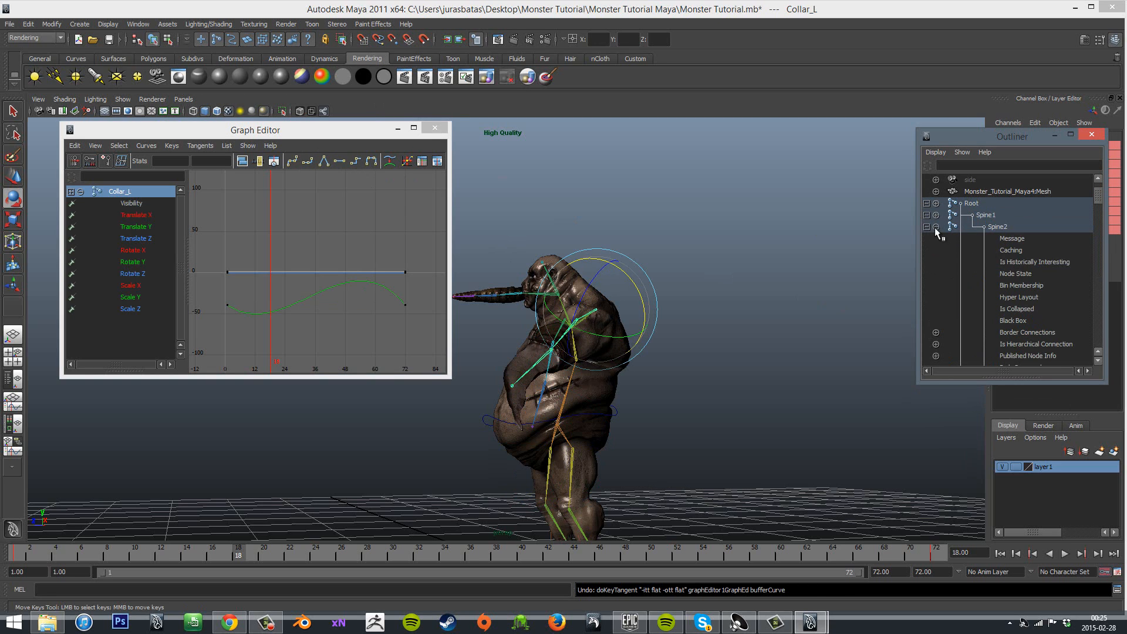
left_click(936, 227)
left_click(926, 226)
left_click(927, 250)
scroll(939, 249, "down", 3)
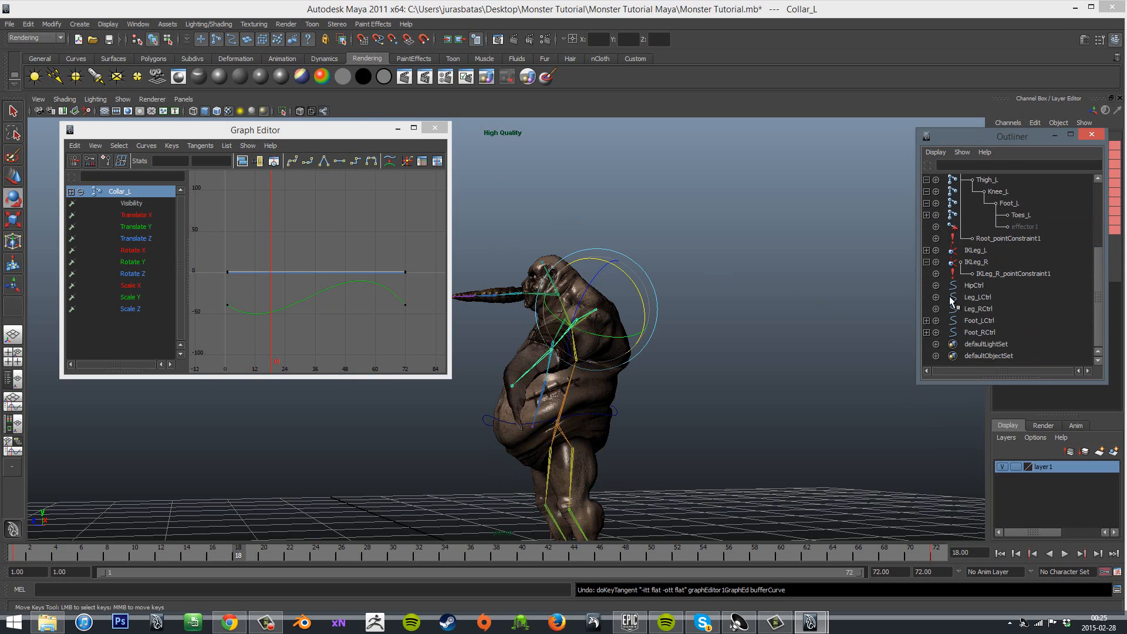
left_click(926, 251)
scroll(988, 292, "down", 1)
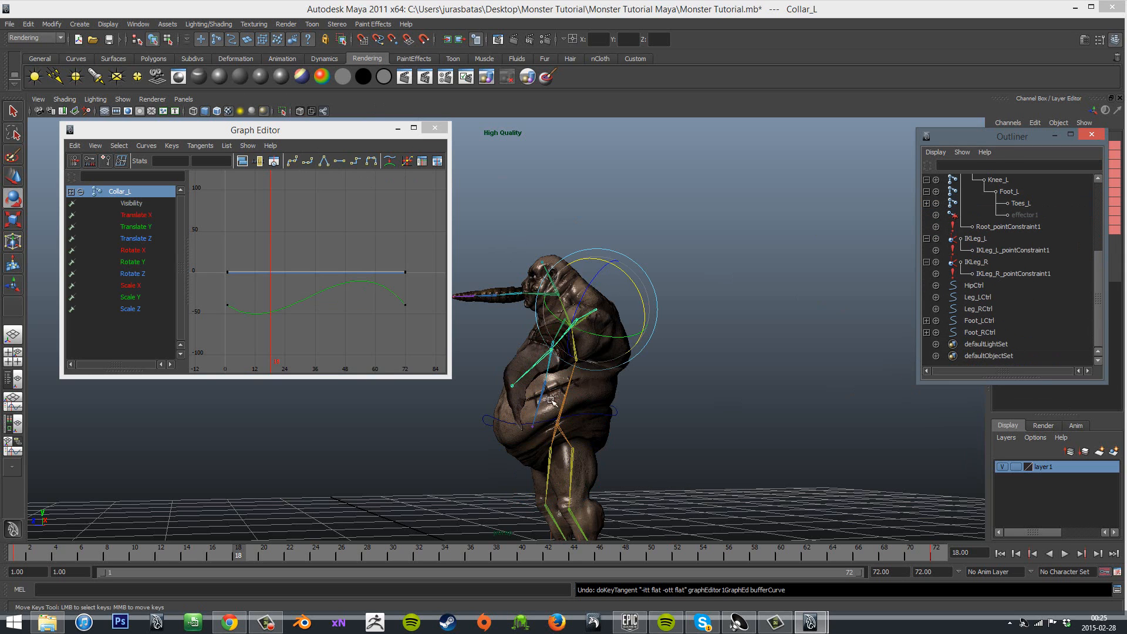
Review the full-body playback from the side and front, and scrub the animation to frame 62.
scroll(551, 400, "down", 3)
key("alt+v")
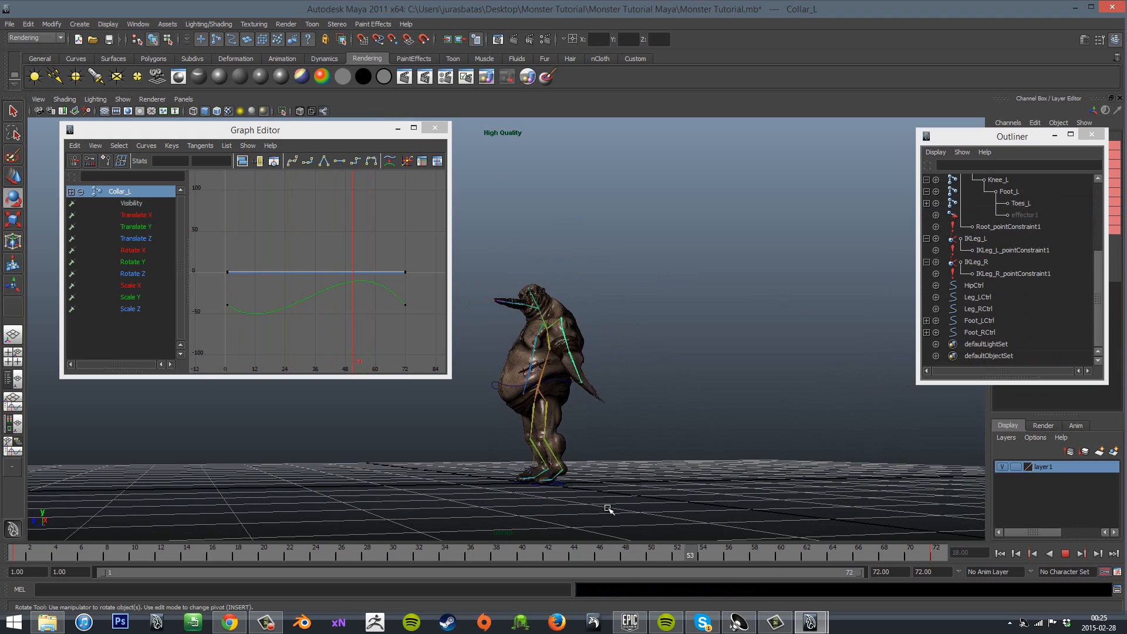
key("alt+v")
left_click_drag(608, 508, 881, 469, "alt")
key("alt+v")
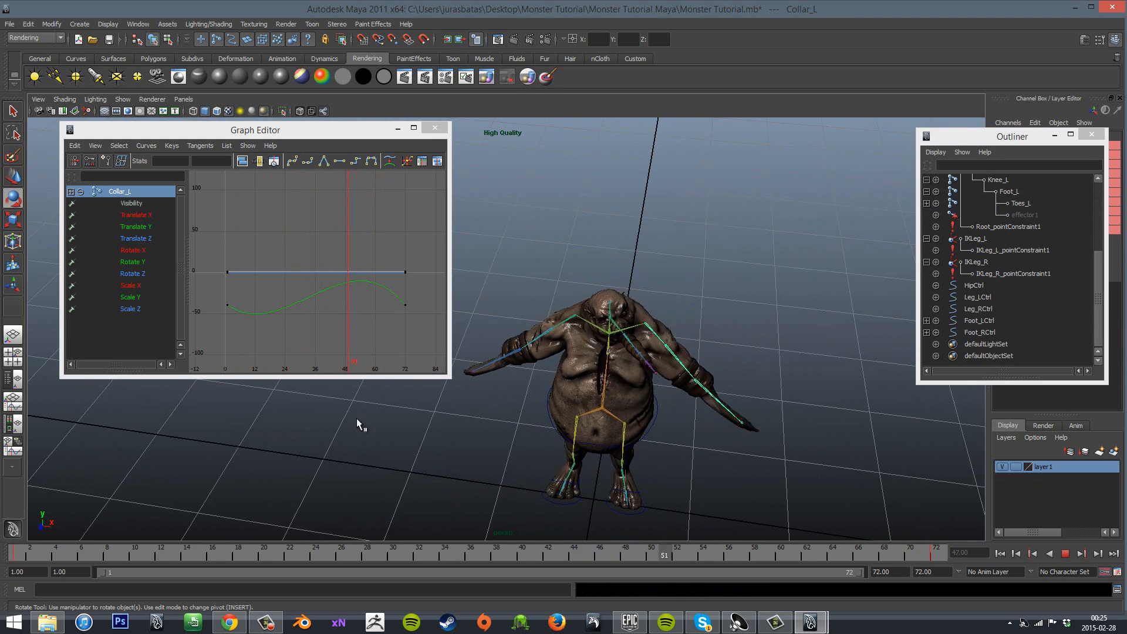
key("alt+v")
left_click_drag(668, 458, 604, 376, "alt")
left_click_drag(678, 559, 807, 555)
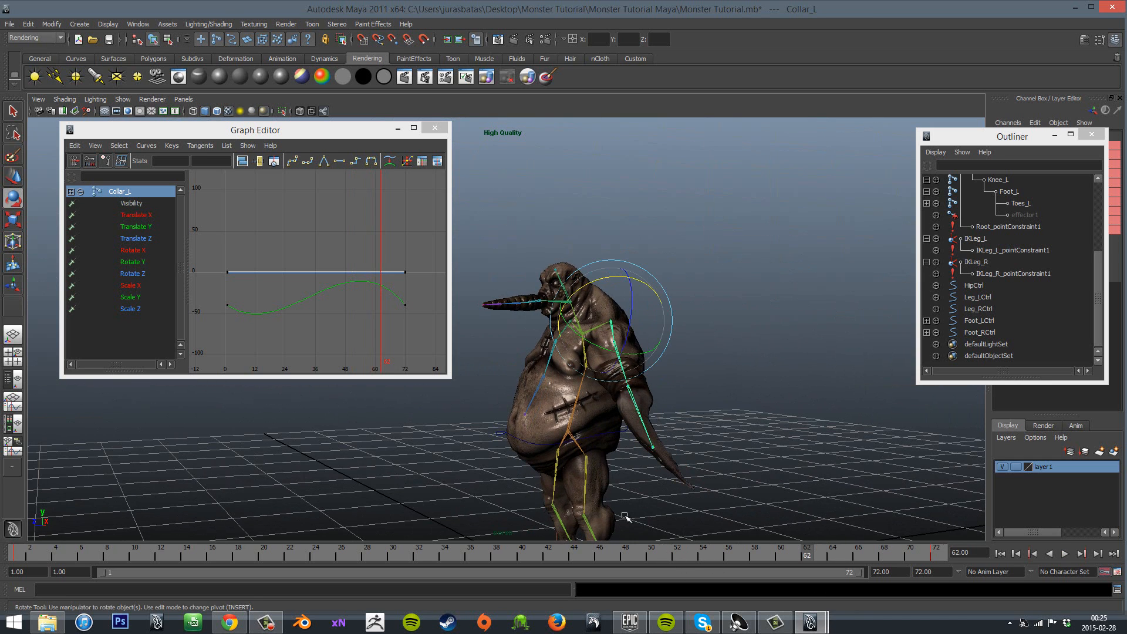
Close the Graph Editor and switch to the screen recorder window.
left_click(435, 127)
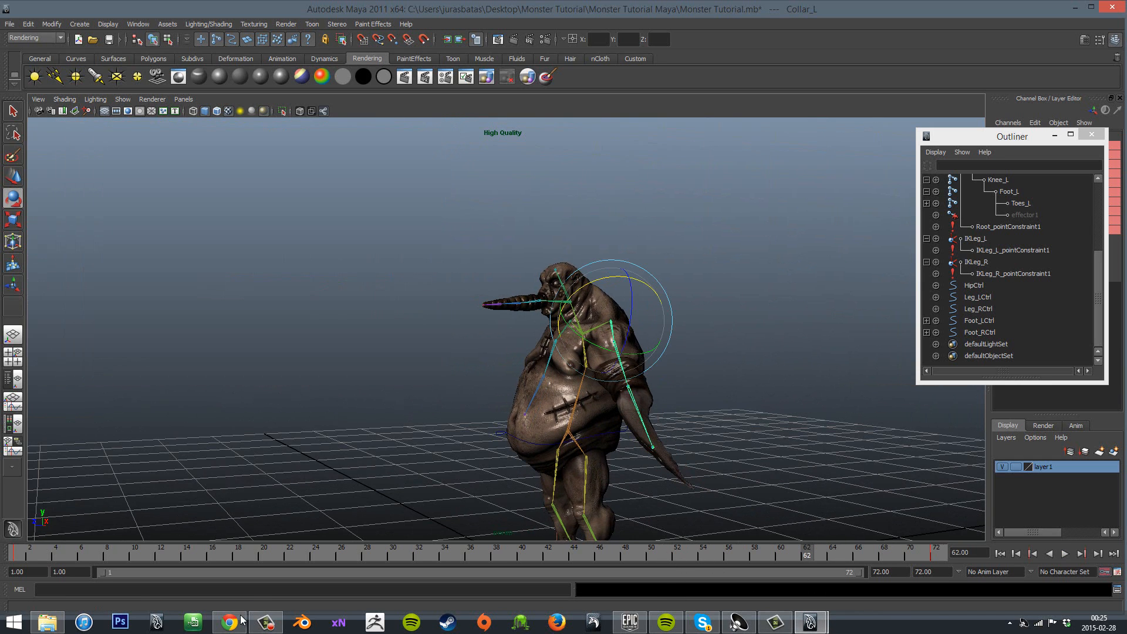
left_click(266, 622)
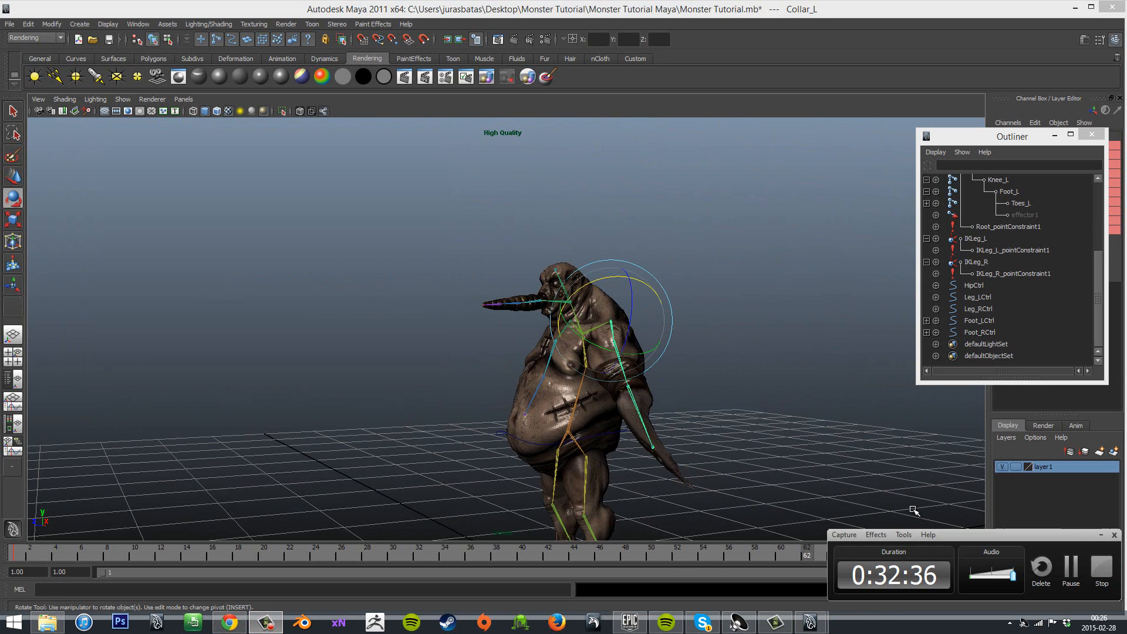